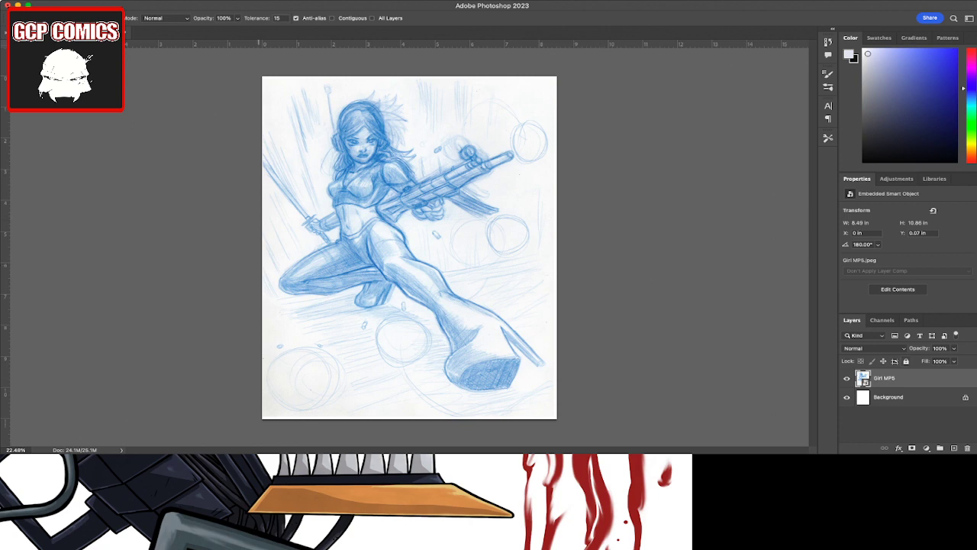
# Step: Create a new Multiply layer above the sketch and pick the Brush with black ink
pyautogui.hotkey('ctrl', 'shift', 'alt', 'n')
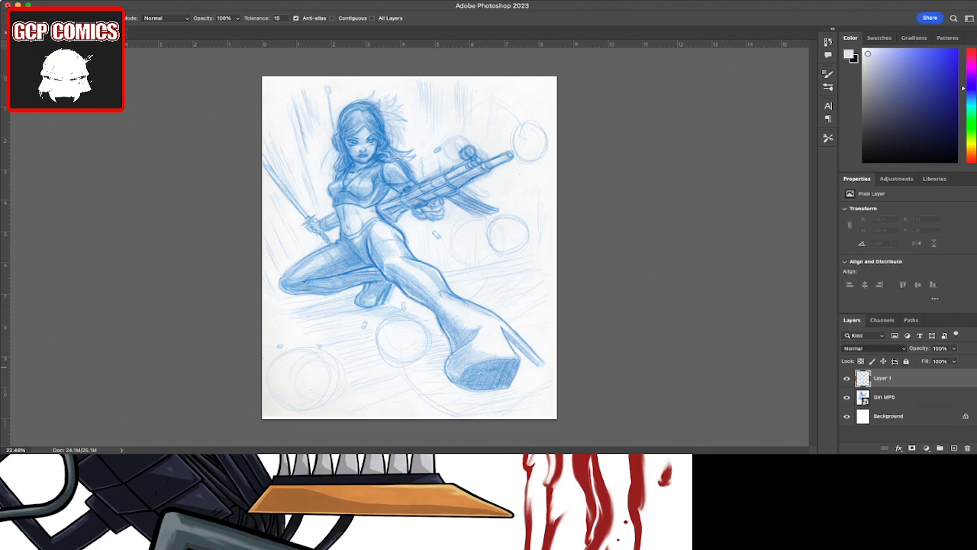
pyautogui.hotkey('shift', 'alt', 'm')
pyautogui.press('d')
pyautogui.press('b')
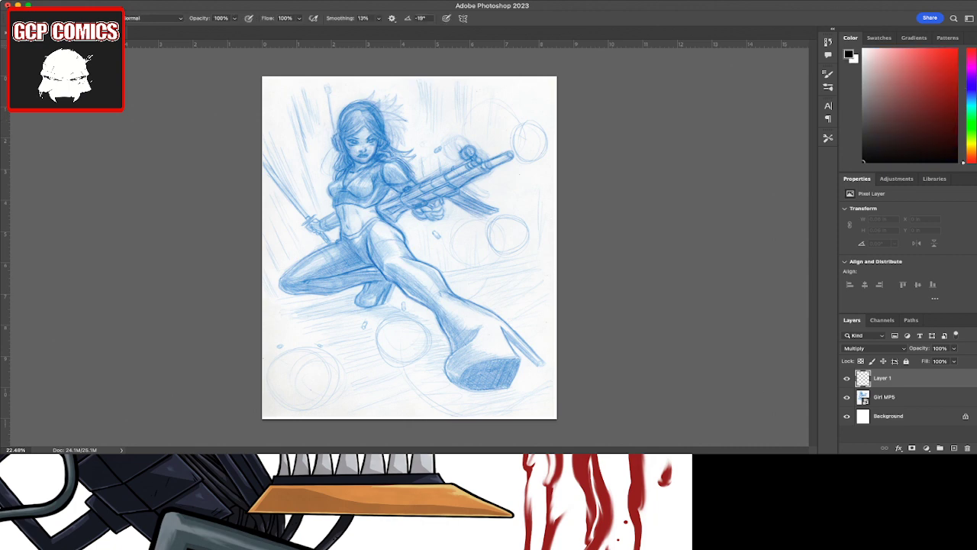
# Step: Set the brush to 50% opacity, airbrush on and 83% flow, then zoom in
pyautogui.press('5')
pyautogui.hotkey('shift', 'alt', 'p')
pyautogui.hotkey('shift', '8')
pyautogui.hotkey('shift', '3')
pyautogui.hotkey('ctrl', '+')
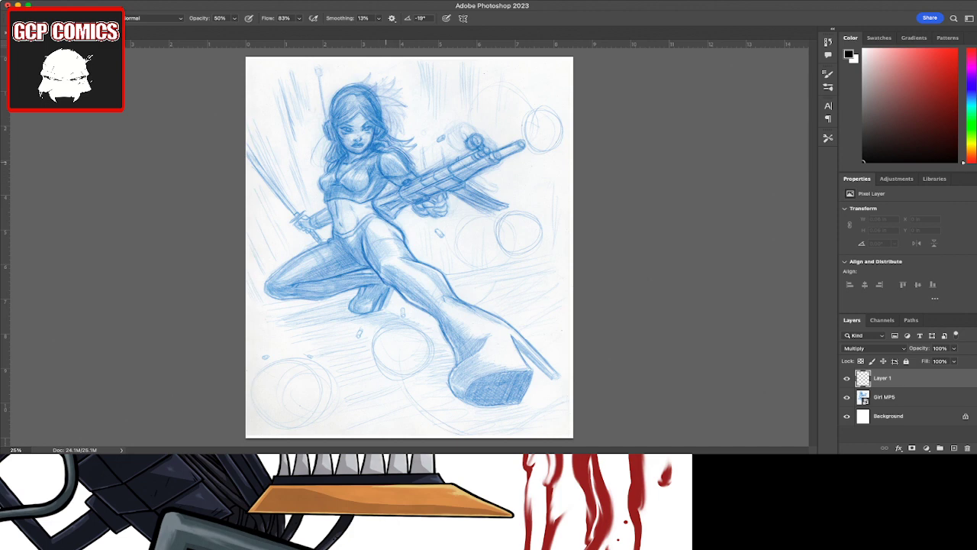
pyautogui.hotkey('ctrl', '+')
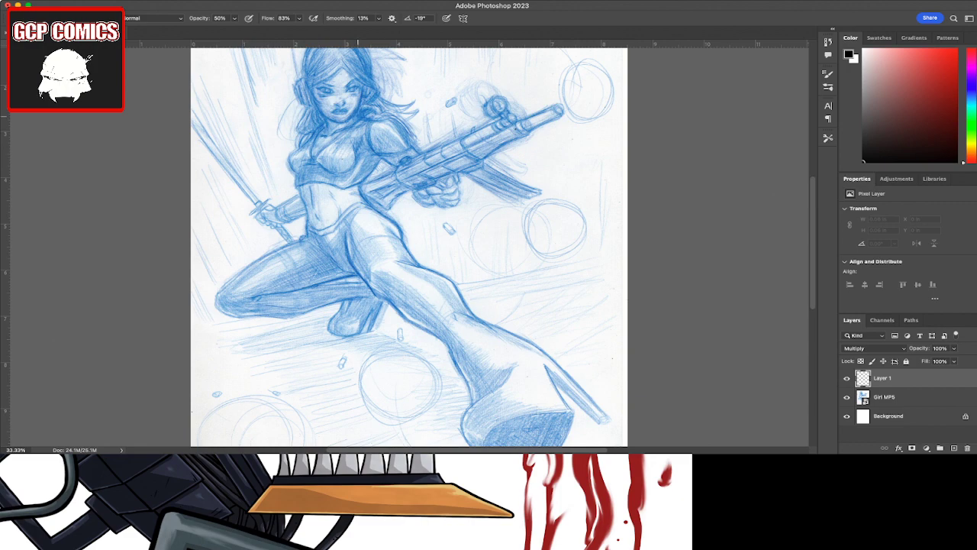
# Step: Zoom onto the upper body and ink the shoulder beside the rifle and the chest outline
pyautogui.press('super+equal')
pyautogui.press('z')
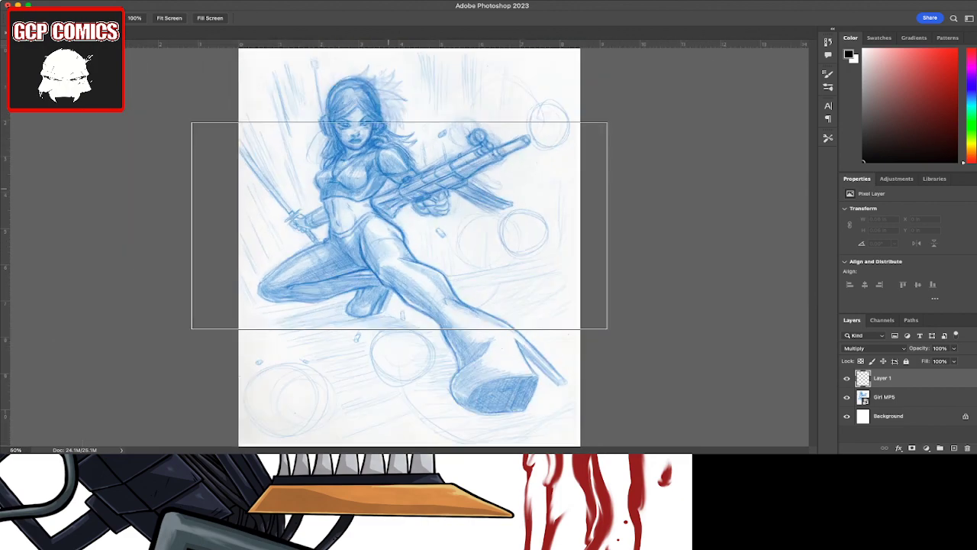
pyautogui.moveTo(415, 237); pyautogui.dragTo(399, 226)
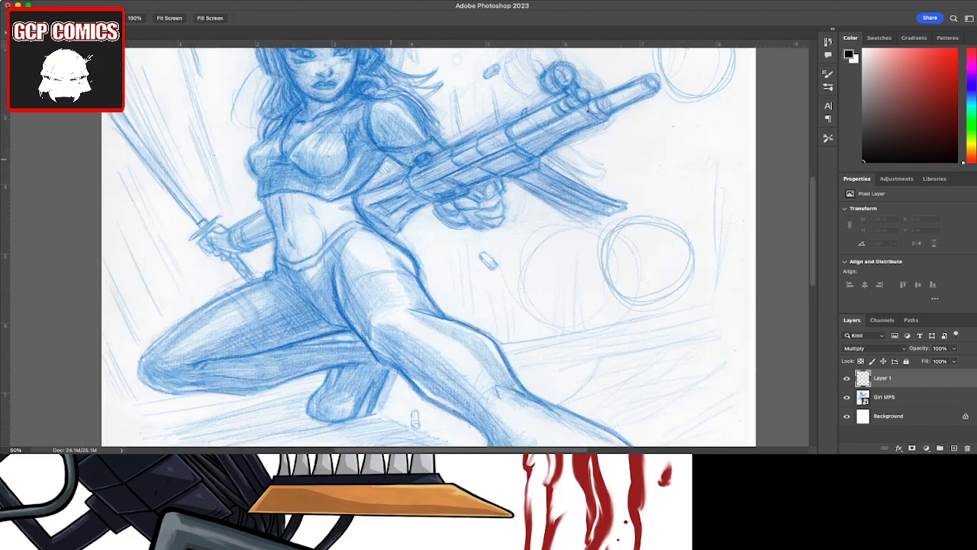
pyautogui.moveTo(415, 191); pyautogui.dragTo(430, 205)
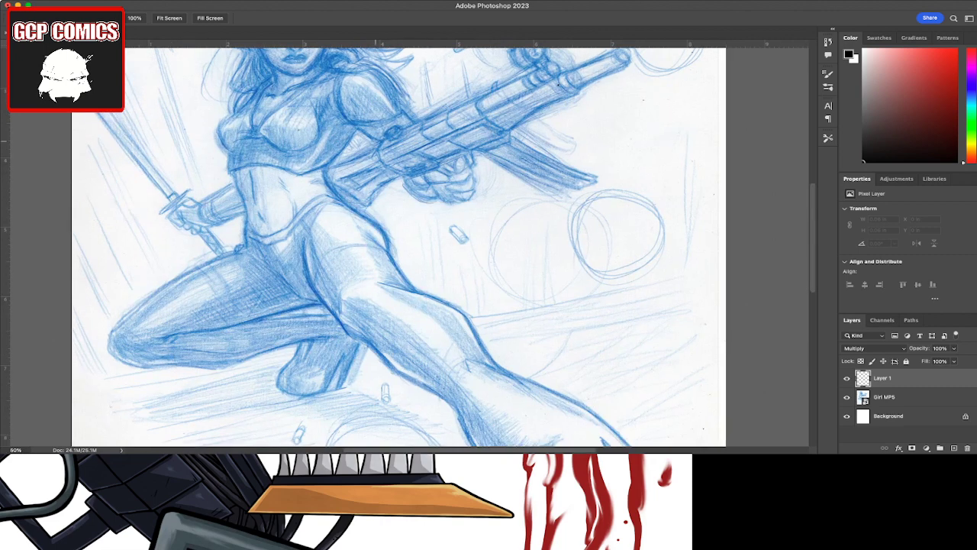
pyautogui.moveTo(403, 225); pyautogui.dragTo(403, 215)
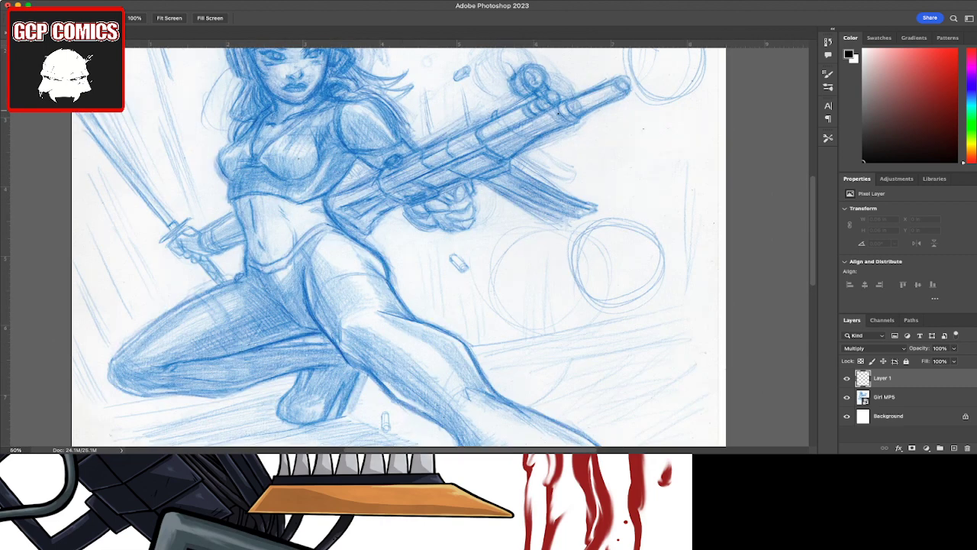
pyautogui.press('b')
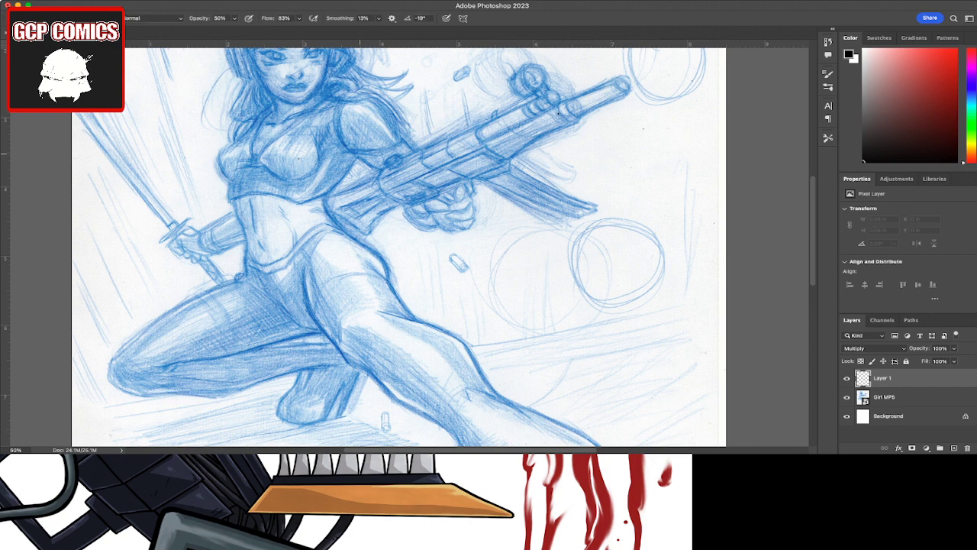
pyautogui.click(358, 155)
pyautogui.moveTo(361, 158); pyautogui.dragTo(374, 168)
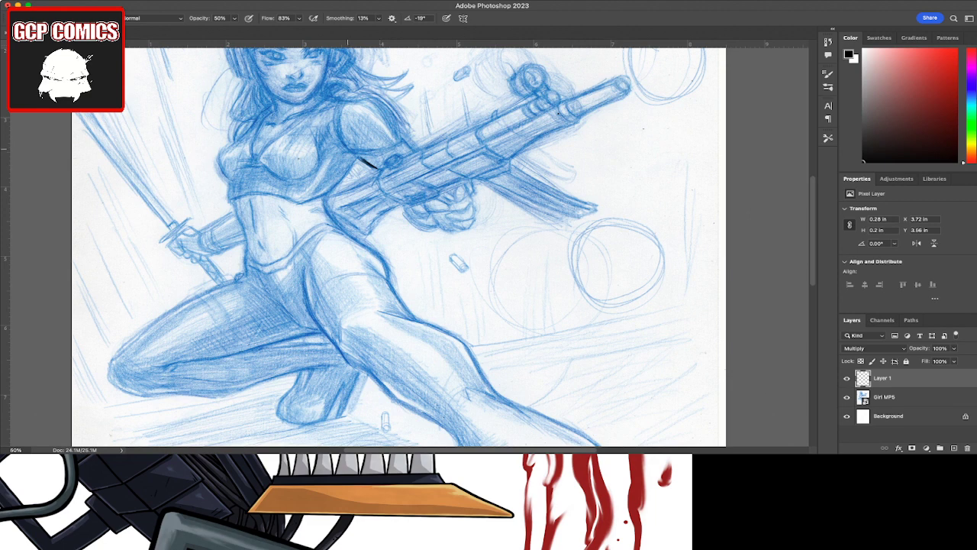
pyautogui.moveTo(333, 131)
pyautogui.mouseDown()
pyautogui.moveTo(353, 154)
pyautogui.moveTo(400, 145)
pyautogui.moveTo(370, 98)
pyautogui.moveTo(359, 98)
pyautogui.moveTo(414, 148)
pyautogui.mouseUp()
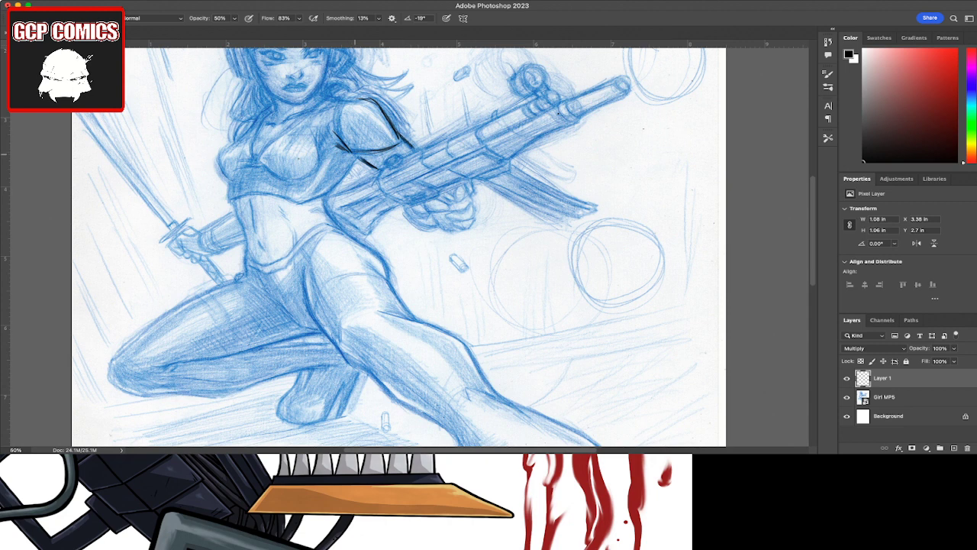
pyautogui.moveTo(336, 146)
pyautogui.mouseDown()
pyautogui.moveTo(356, 153)
pyautogui.moveTo(325, 150)
pyautogui.mouseUp()
pyautogui.moveTo(318, 144)
pyautogui.mouseDown()
pyautogui.moveTo(315, 169)
pyautogui.moveTo(246, 165)
pyautogui.moveTo(318, 163)
pyautogui.moveTo(301, 176)
pyautogui.moveTo(315, 164)
pyautogui.moveTo(345, 176)
pyautogui.moveTo(306, 205)
pyautogui.mouseUp()
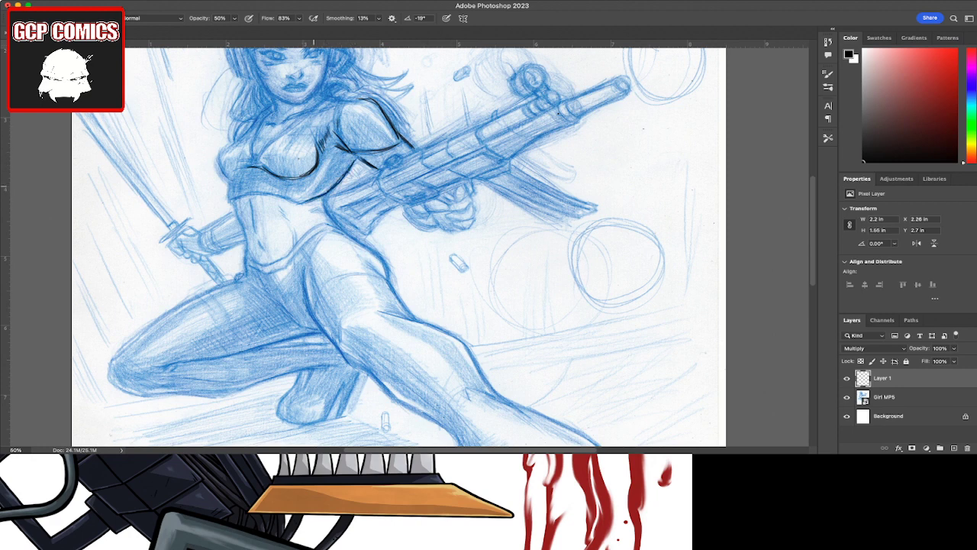
# Step: Redo a stray stroke, then ink the waist side and the outer and inner thigh contours
pyautogui.hotkey('ctrl', 'z')
pyautogui.moveTo(327, 214)
pyautogui.mouseDown()
pyautogui.moveTo(376, 253)
pyautogui.moveTo(391, 283)
pyautogui.moveTo(369, 251)
pyautogui.moveTo(327, 223)
pyautogui.mouseUp()
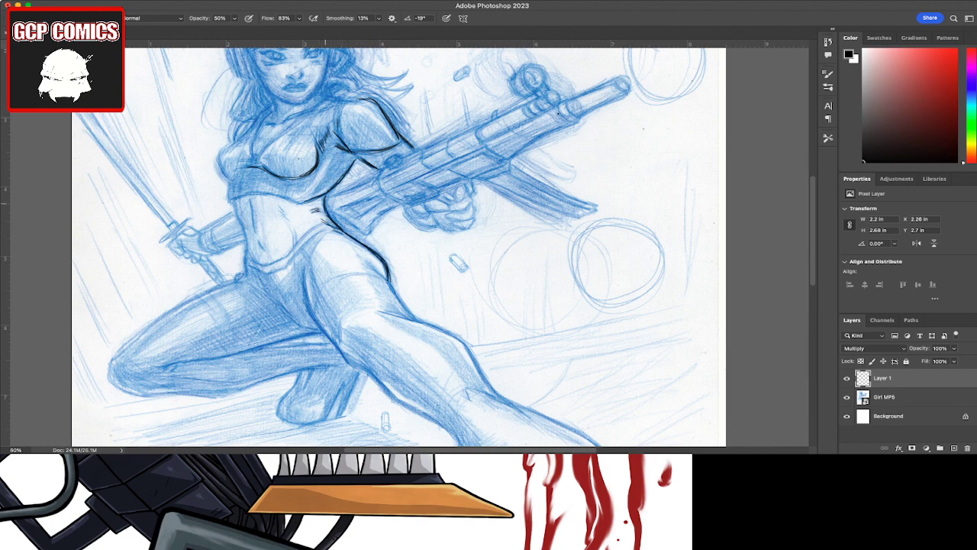
pyautogui.moveTo(382, 277); pyautogui.dragTo(414, 321)
pyautogui.moveTo(311, 317); pyautogui.dragTo(304, 275)
pyautogui.press('super+plus')
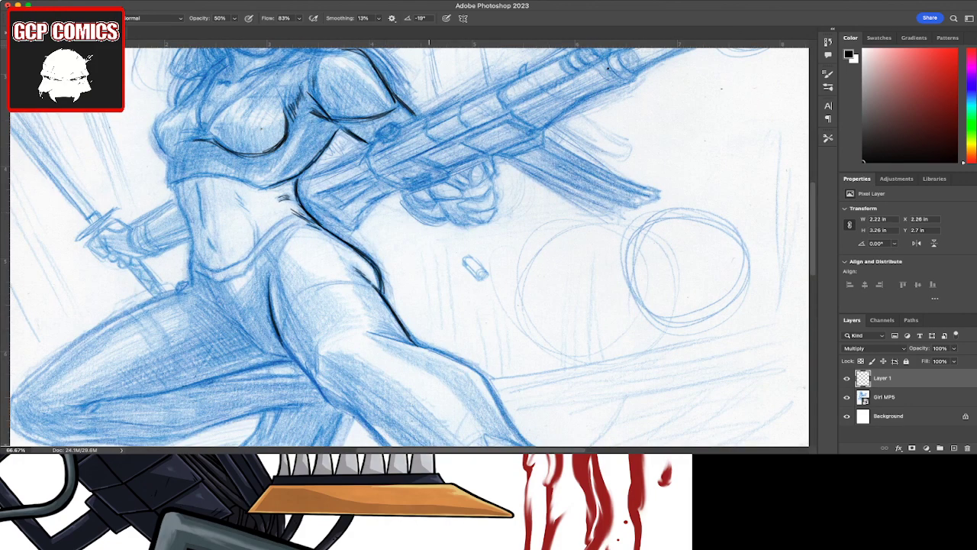
# Step: Ink the torso's left edge, abdomen, navel and lower abdomen line up to the hip
pyautogui.press('z')
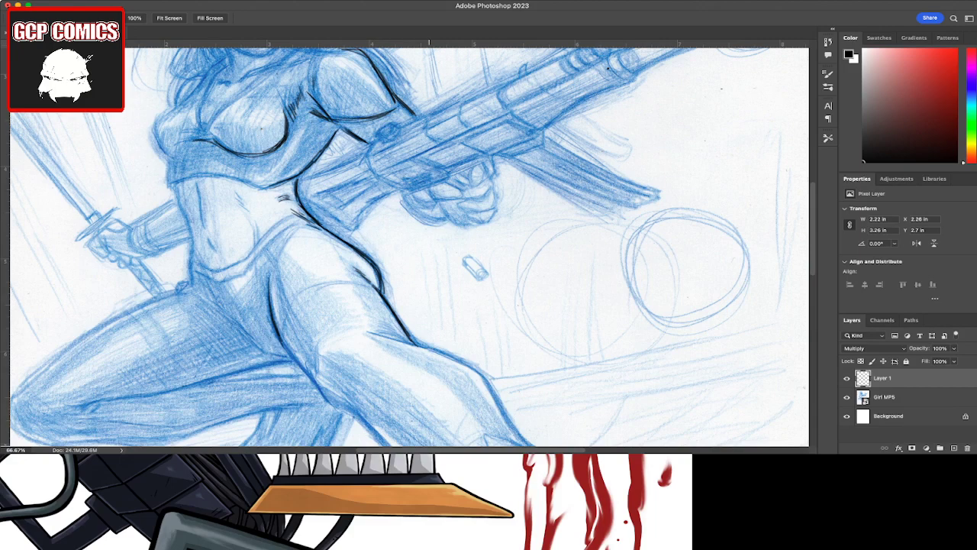
pyautogui.press('b')
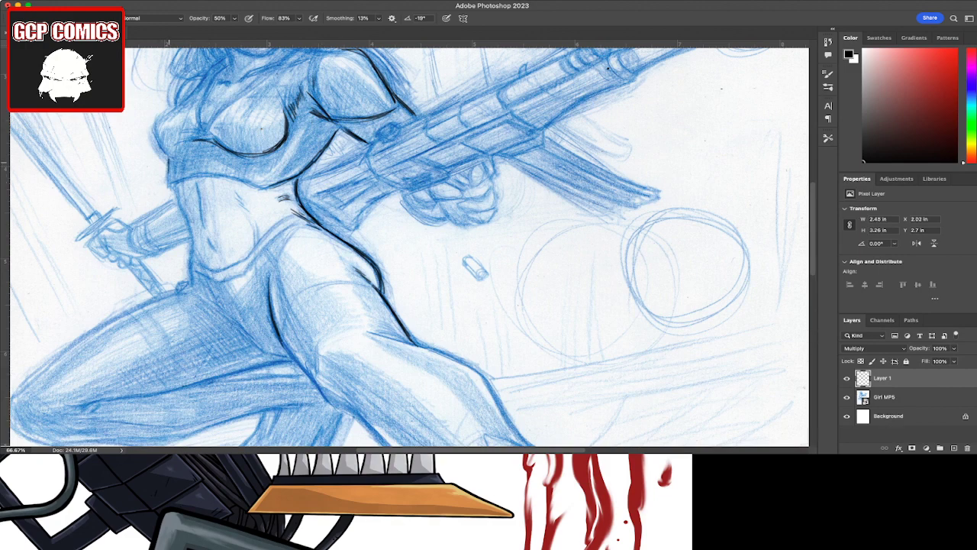
pyautogui.moveTo(168, 158)
pyautogui.mouseDown()
pyautogui.moveTo(192, 261)
pyautogui.moveTo(206, 271)
pyautogui.moveTo(210, 246)
pyautogui.mouseUp()
pyautogui.moveTo(203, 214)
pyautogui.mouseDown()
pyautogui.moveTo(198, 229)
pyautogui.moveTo(198, 214)
pyautogui.mouseUp()
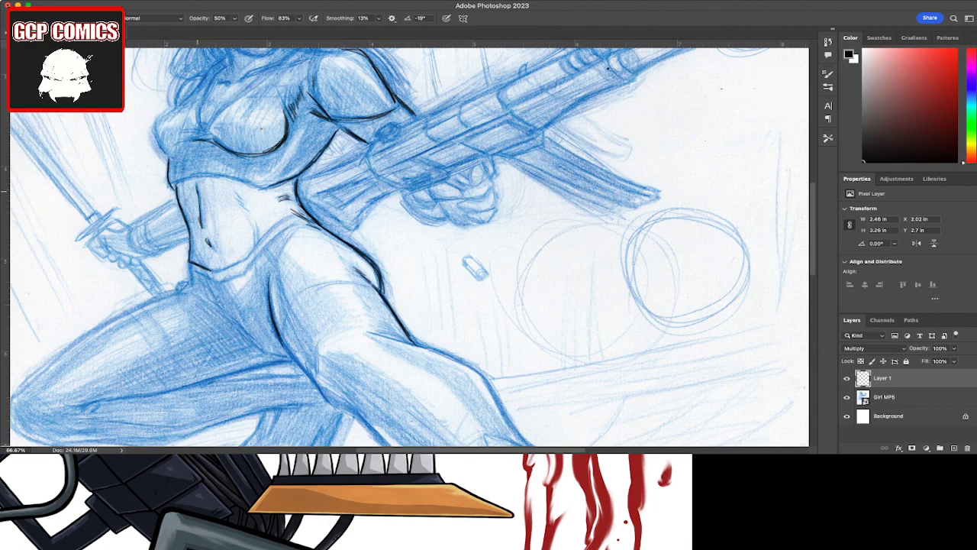
pyautogui.moveTo(238, 199); pyautogui.dragTo(255, 242)
pyautogui.moveTo(213, 270)
pyautogui.mouseDown()
pyautogui.moveTo(244, 261)
pyautogui.moveTo(294, 218)
pyautogui.mouseUp()
pyautogui.moveTo(249, 270)
pyautogui.mouseDown()
pyautogui.moveTo(279, 233)
pyautogui.moveTo(308, 223)
pyautogui.mouseUp()
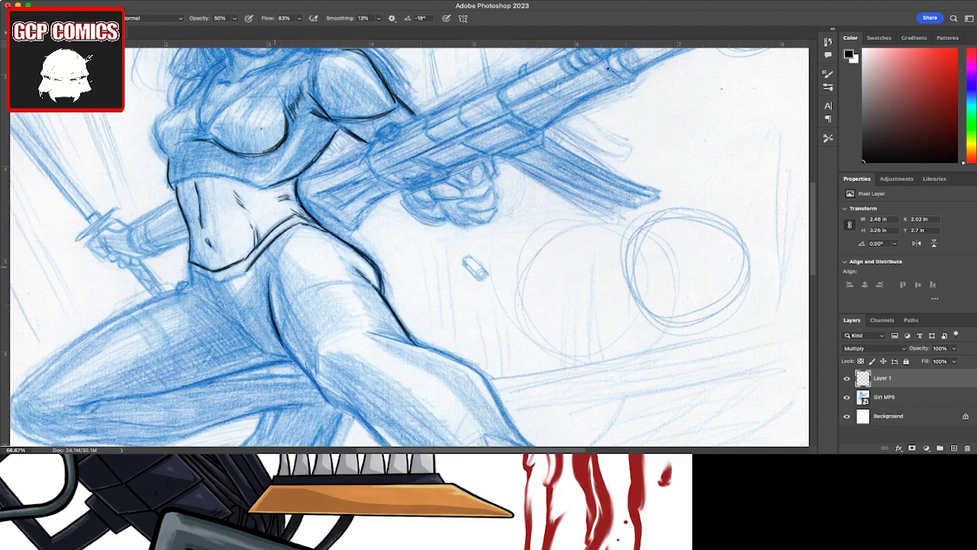
pyautogui.moveTo(273, 266); pyautogui.dragTo(283, 249)
# Step: Ink and thicken the thigh contour running down toward the knee at 100% zoom
pyautogui.moveTo(283, 352); pyautogui.dragTo(295, 343)
pyautogui.moveTo(290, 377)
pyautogui.mouseDown()
pyautogui.moveTo(310, 350)
pyautogui.moveTo(289, 350)
pyautogui.mouseUp()
pyautogui.moveTo(323, 394)
pyautogui.mouseDown()
pyautogui.moveTo(298, 362)
pyautogui.moveTo(313, 380)
pyautogui.mouseUp()
pyautogui.moveTo(349, 412); pyautogui.dragTo(322, 393)
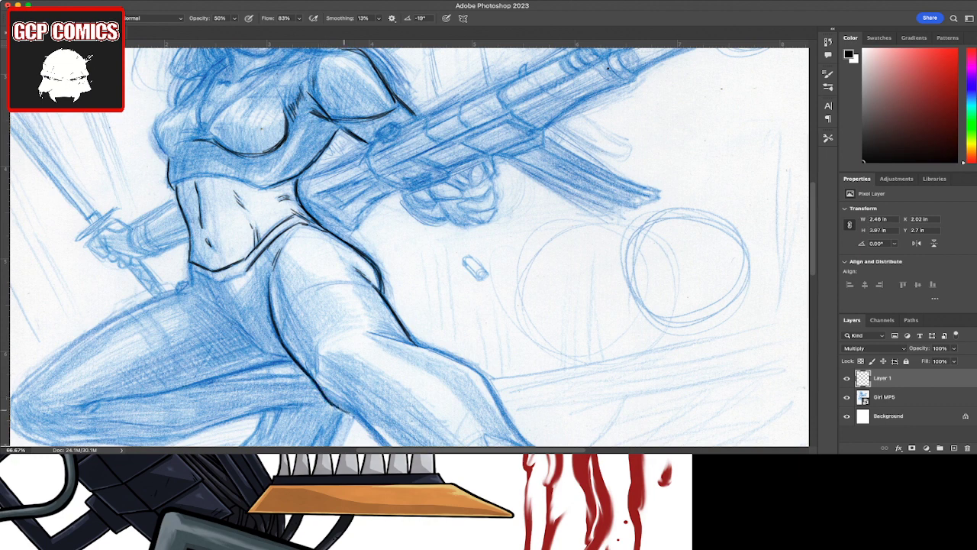
pyautogui.moveTo(359, 419)
pyautogui.mouseDown()
pyautogui.moveTo(331, 403)
pyautogui.moveTo(355, 416)
pyautogui.moveTo(345, 403)
pyautogui.mouseUp()
pyautogui.press('super+equal')
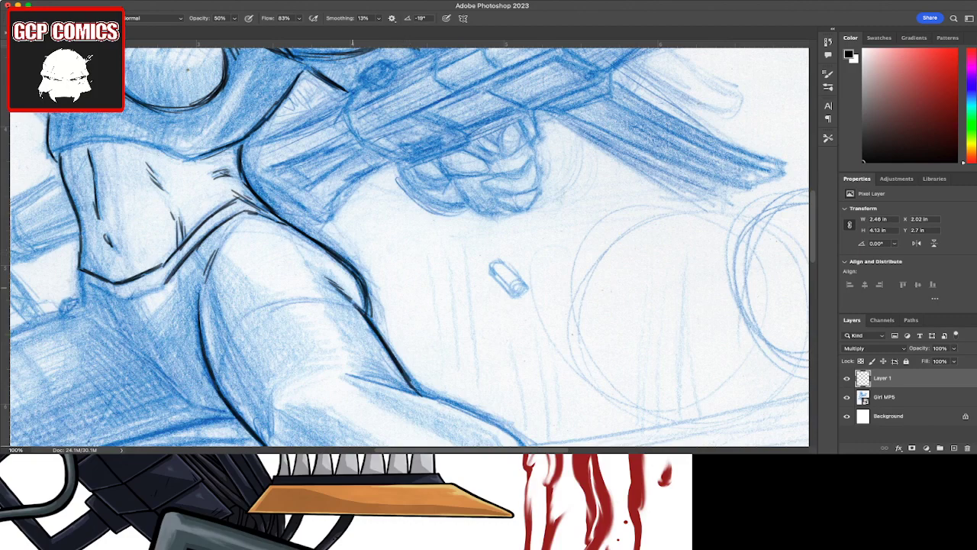
pyautogui.moveTo(368, 303)
pyautogui.mouseDown()
pyautogui.moveTo(382, 345)
pyautogui.moveTo(422, 392)
pyautogui.moveTo(378, 385)
pyautogui.mouseUp()
pyautogui.moveTo(432, 399); pyautogui.dragTo(374, 367)
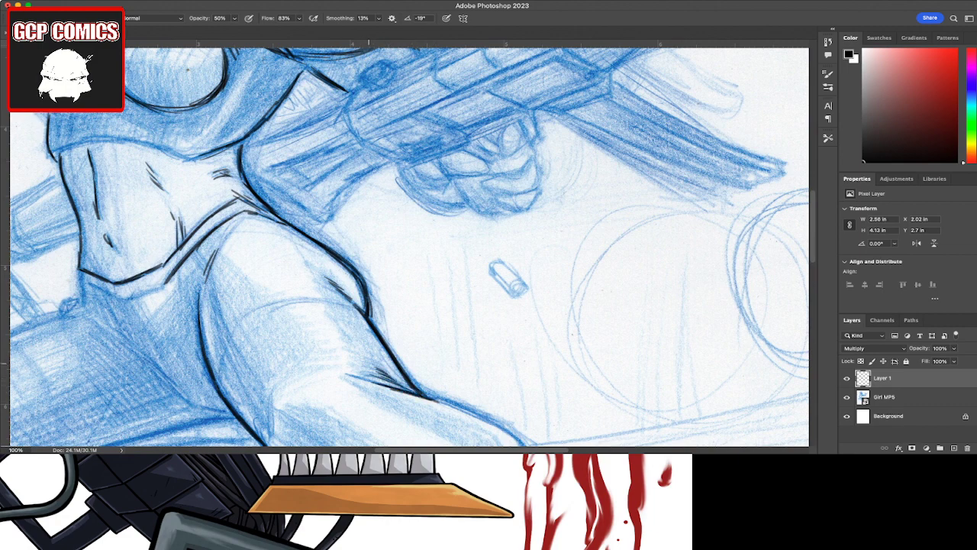
pyautogui.moveTo(423, 394); pyautogui.dragTo(492, 422)
pyautogui.press('space')
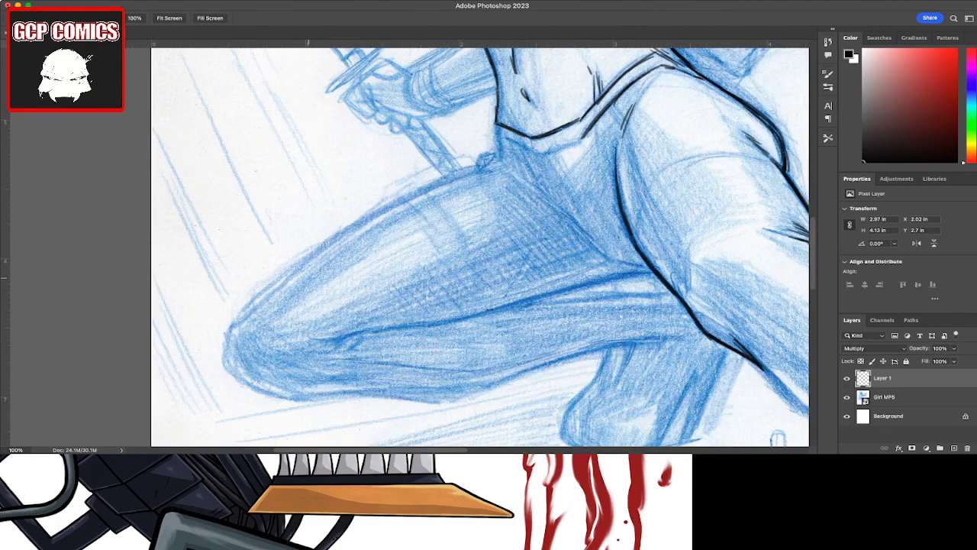
pyautogui.scroll(-5, 412, 245)
# Step: Bring the lower leg into view and ink its contour running down and right
pyautogui.moveTo(225, 71); pyautogui.dragTo(314, 232)
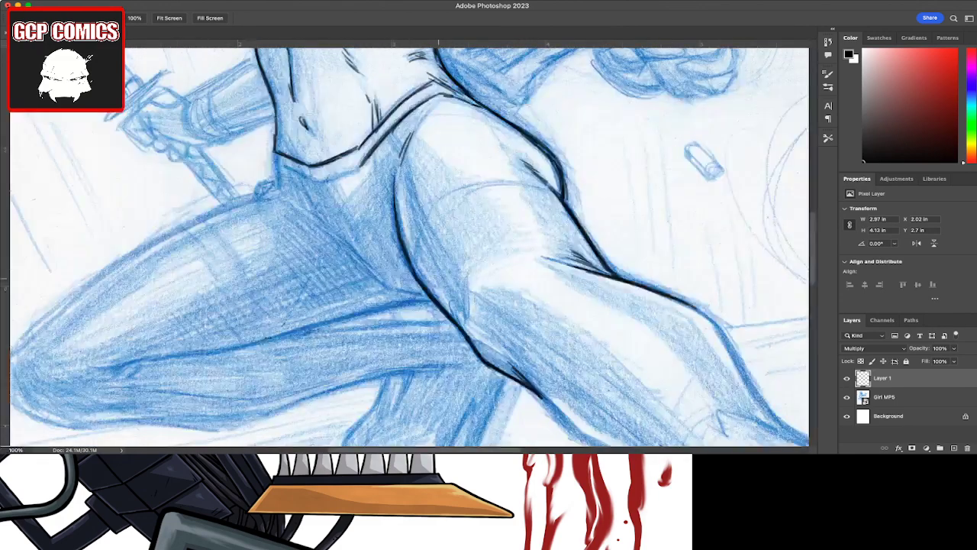
pyautogui.moveTo(451, 297); pyautogui.dragTo(440, 299)
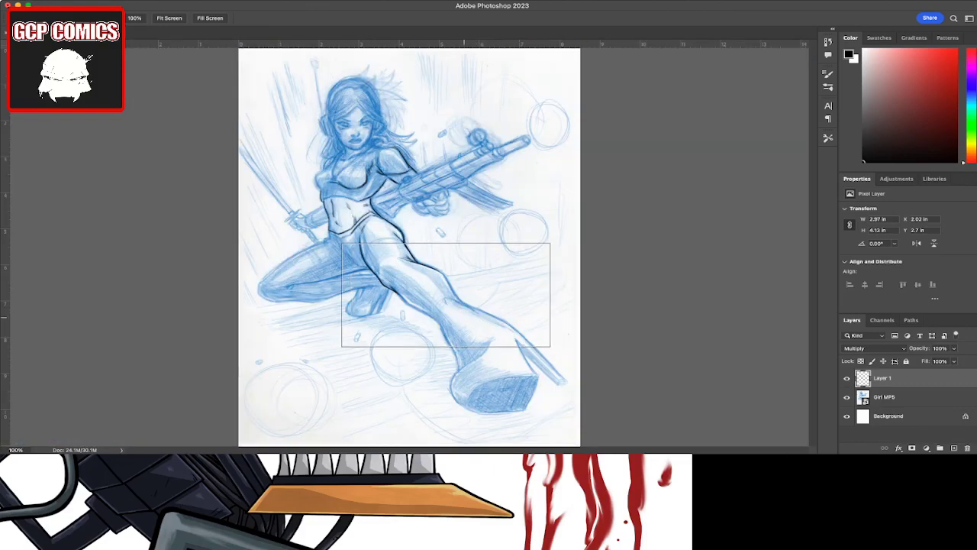
pyautogui.hscroll(3, 405, 245)
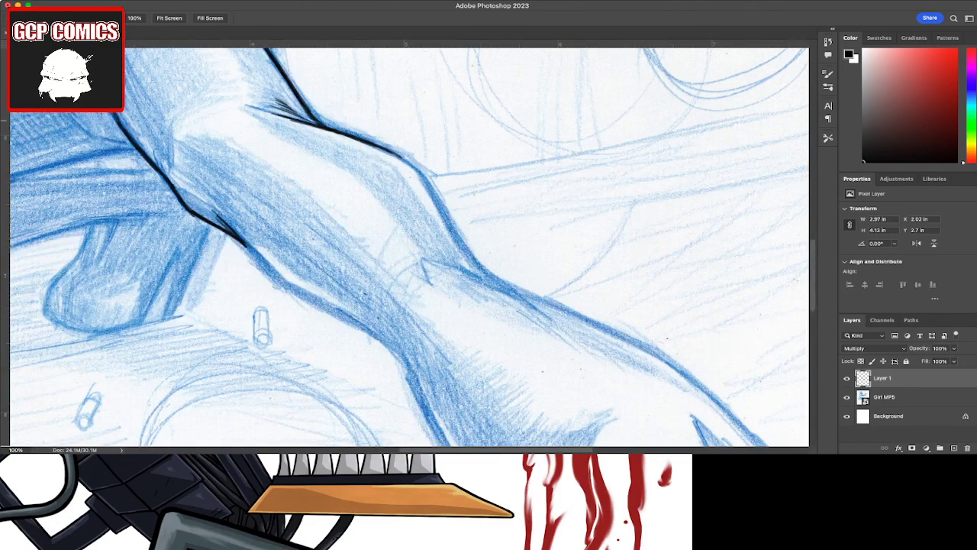
pyautogui.press('b')
pyautogui.moveTo(246, 246)
pyautogui.mouseDown()
pyautogui.moveTo(273, 275)
pyautogui.moveTo(388, 345)
pyautogui.mouseUp()
pyautogui.moveTo(347, 316)
pyautogui.mouseDown()
pyautogui.moveTo(406, 362)
pyautogui.moveTo(417, 387)
pyautogui.mouseUp()
pyautogui.moveTo(397, 343); pyautogui.dragTo(422, 396)
pyautogui.moveTo(408, 363); pyautogui.dragTo(421, 392)
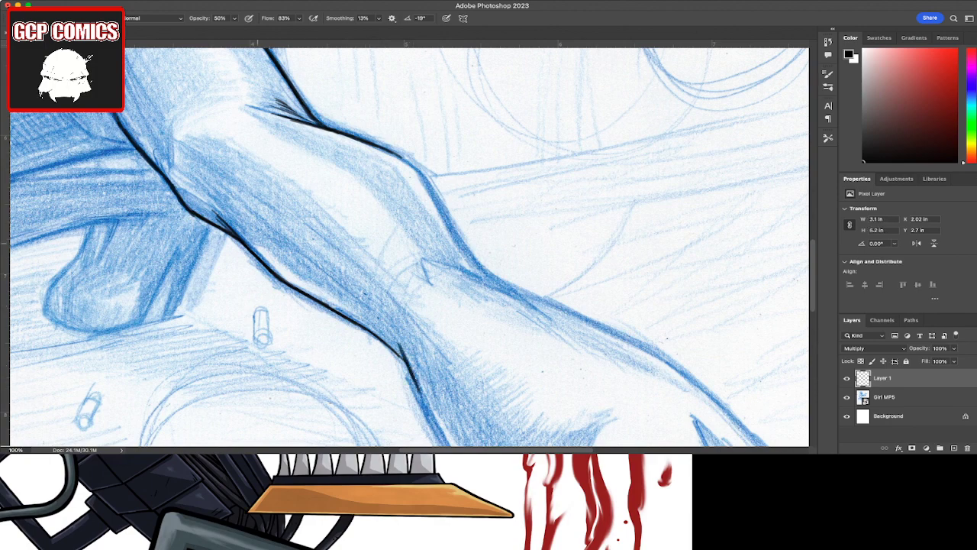
# Step: Ink a line along the leg and darken and thicken the leg's upper edge
pyautogui.moveTo(286, 251); pyautogui.dragTo(329, 283)
pyautogui.moveTo(279, 244); pyautogui.dragTo(342, 291)
pyautogui.moveTo(301, 260); pyautogui.dragTo(347, 294)
pyautogui.moveTo(425, 262)
pyautogui.mouseDown()
pyautogui.moveTo(429, 281)
pyautogui.moveTo(470, 272)
pyautogui.moveTo(540, 315)
pyautogui.mouseUp()
pyautogui.moveTo(501, 281)
pyautogui.mouseDown()
pyautogui.moveTo(546, 317)
pyautogui.moveTo(473, 263)
pyautogui.moveTo(432, 194)
pyautogui.mouseUp()
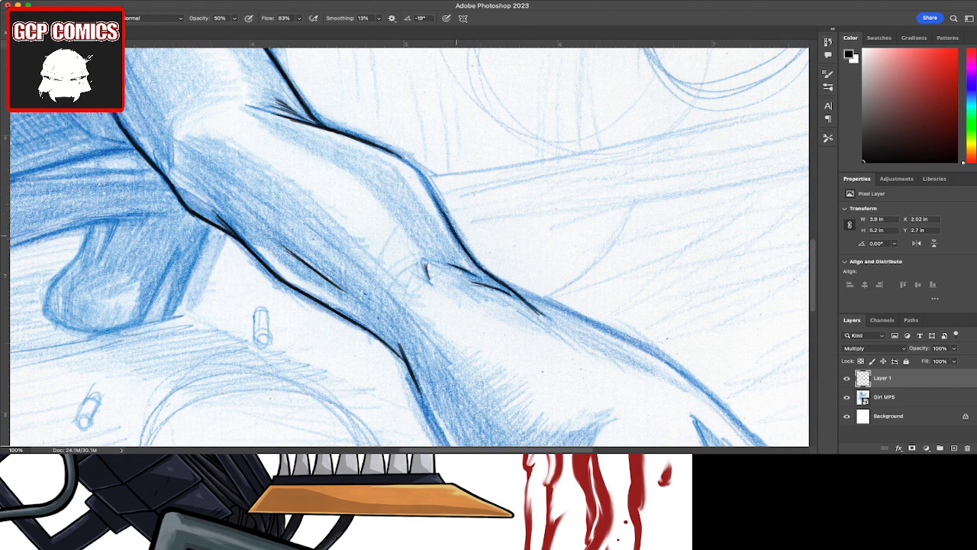
pyautogui.moveTo(457, 237); pyautogui.dragTo(426, 179)
pyautogui.moveTo(446, 214)
pyautogui.mouseDown()
pyautogui.moveTo(409, 159)
pyautogui.moveTo(366, 145)
pyautogui.mouseUp()
pyautogui.moveTo(416, 168); pyautogui.dragTo(379, 148)
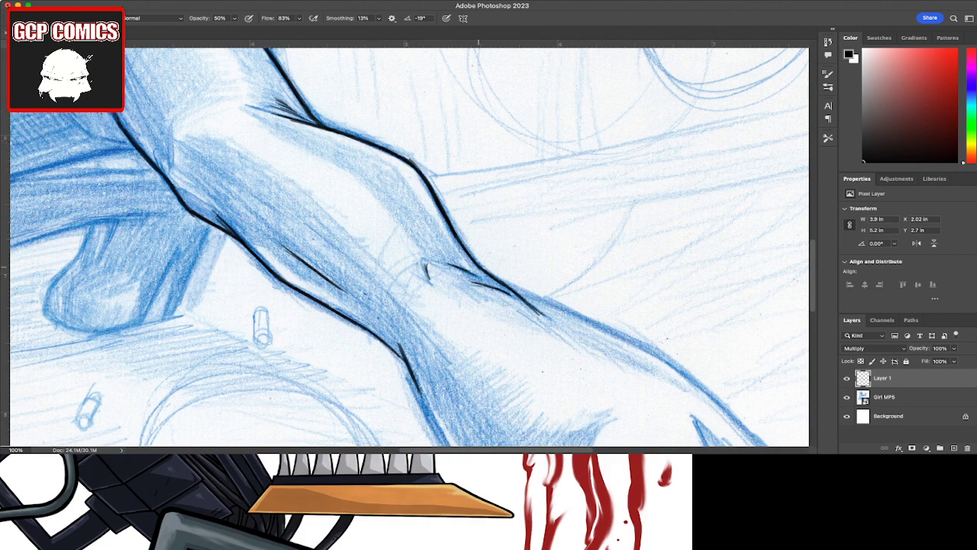
# Step: Extend and thicken the leg's lower edge line down-right past the knee
pyautogui.moveTo(498, 280); pyautogui.dragTo(579, 316)
pyautogui.moveTo(522, 290); pyautogui.dragTo(628, 341)
pyautogui.moveTo(582, 319); pyautogui.dragTo(670, 360)
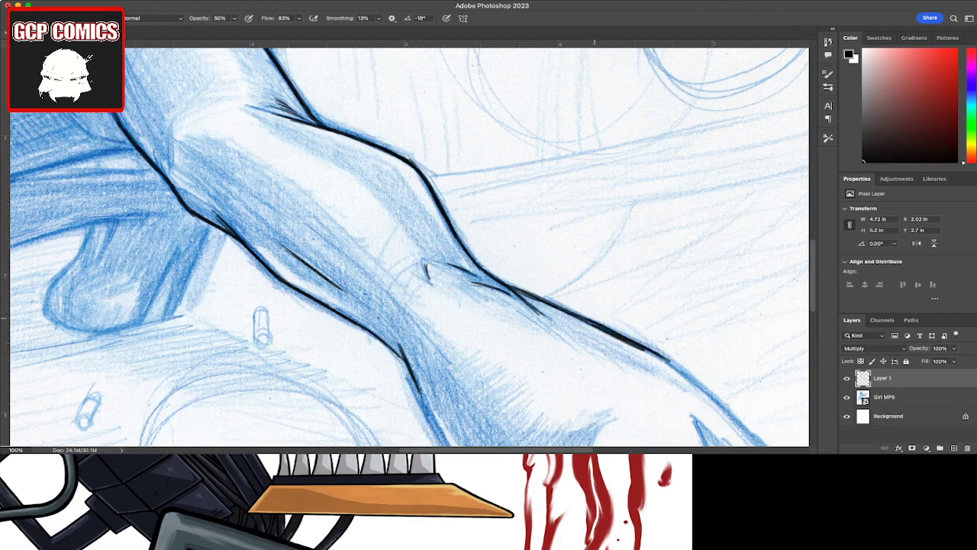
pyautogui.moveTo(577, 318); pyautogui.dragTo(601, 327)
pyautogui.moveTo(515, 289); pyautogui.dragTo(541, 301)
pyautogui.moveTo(419, 388); pyautogui.dragTo(443, 439)
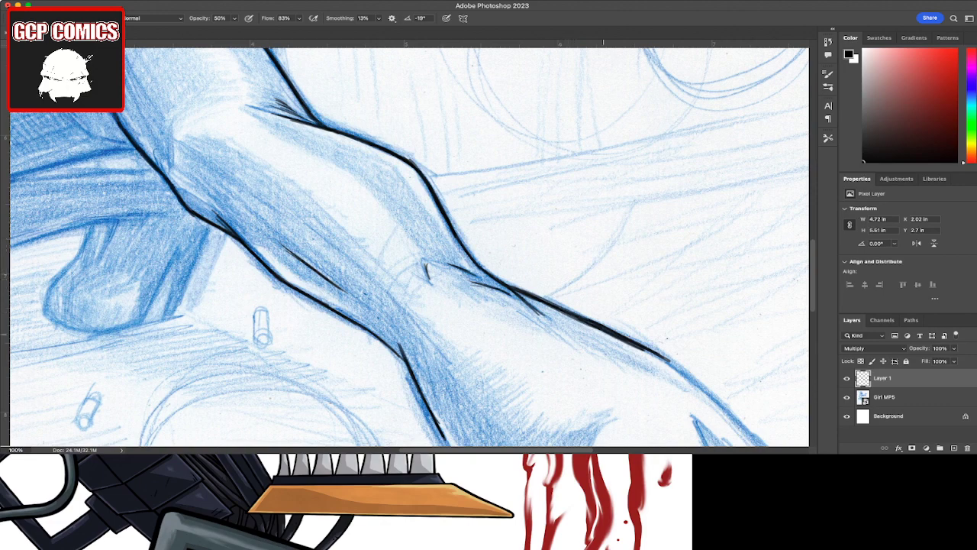
pyautogui.moveTo(643, 349); pyautogui.dragTo(736, 421)
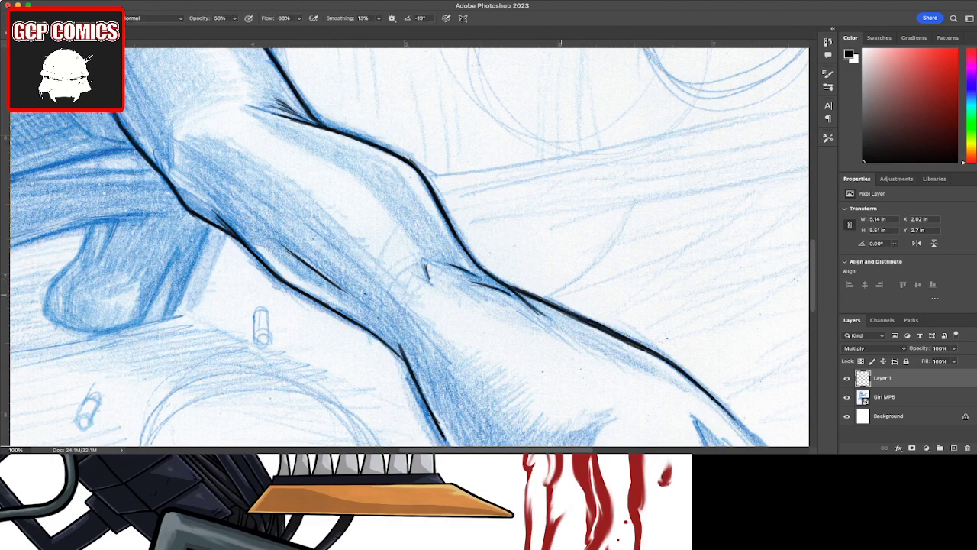
pyautogui.press('space')
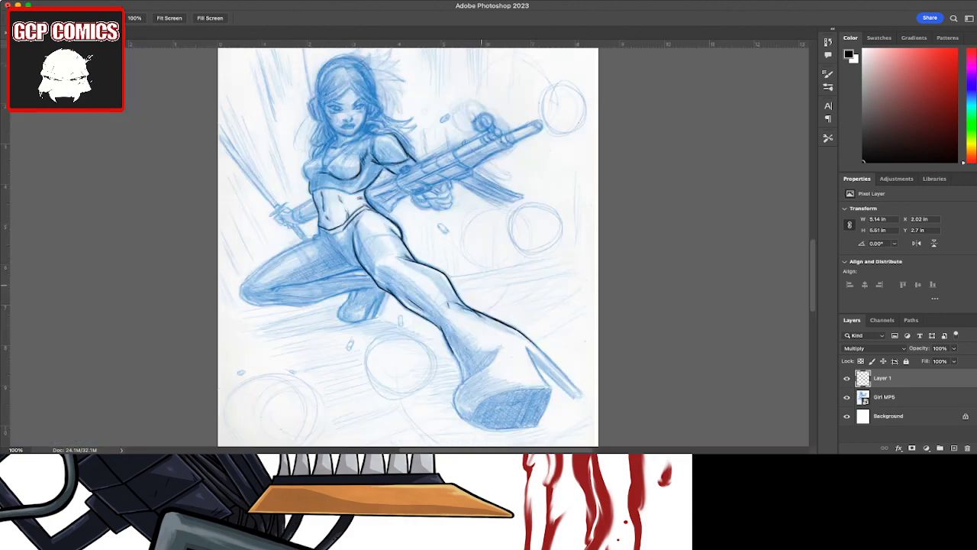
# Step: Move the view to the shoe and ink its left contour and lower-left outline
pyautogui.moveTo(451, 282); pyautogui.dragTo(451, 252)
pyautogui.moveTo(514, 350); pyautogui.dragTo(507, 363)
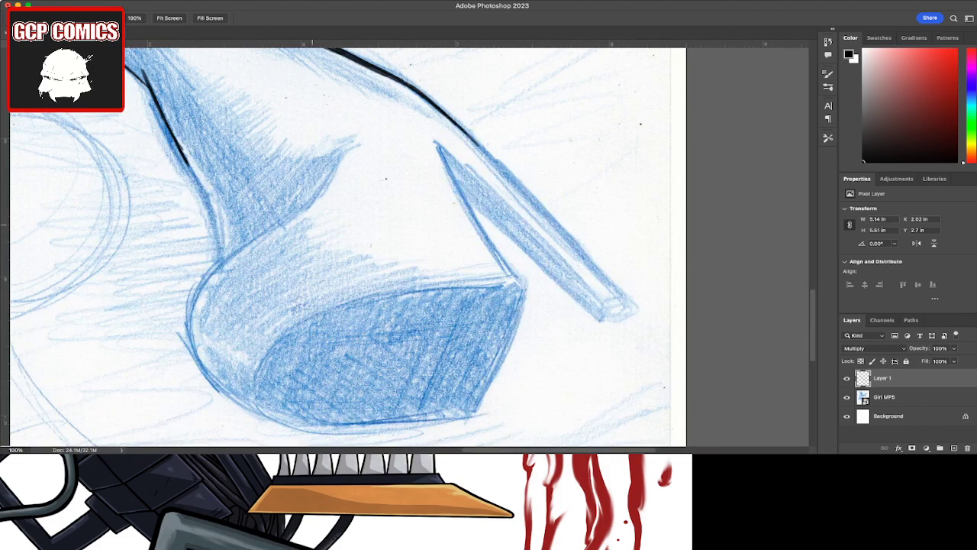
pyautogui.press('b')
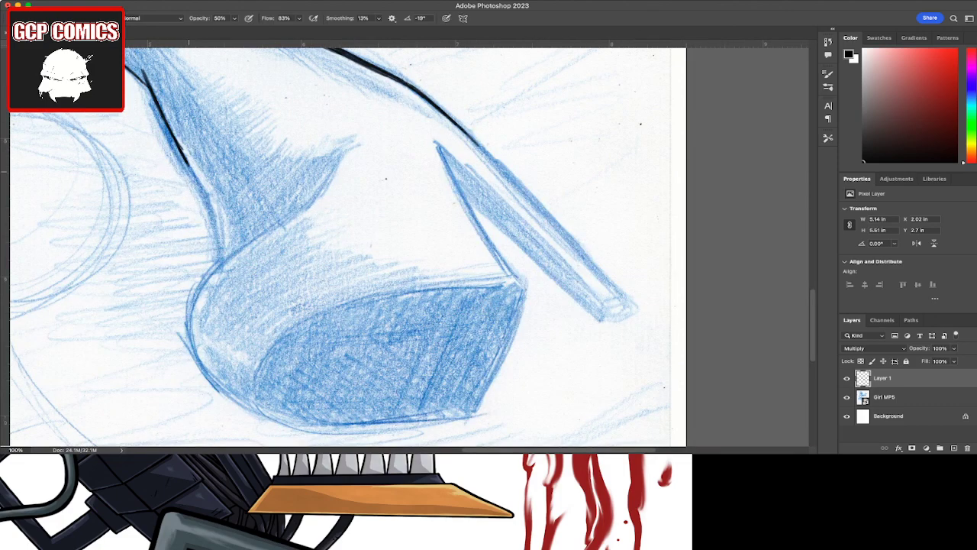
pyautogui.moveTo(185, 164); pyautogui.dragTo(205, 194)
pyautogui.moveTo(206, 197); pyautogui.dragTo(219, 259)
pyautogui.moveTo(215, 225)
pyautogui.mouseDown()
pyautogui.moveTo(217, 239)
pyautogui.moveTo(209, 198)
pyautogui.mouseUp()
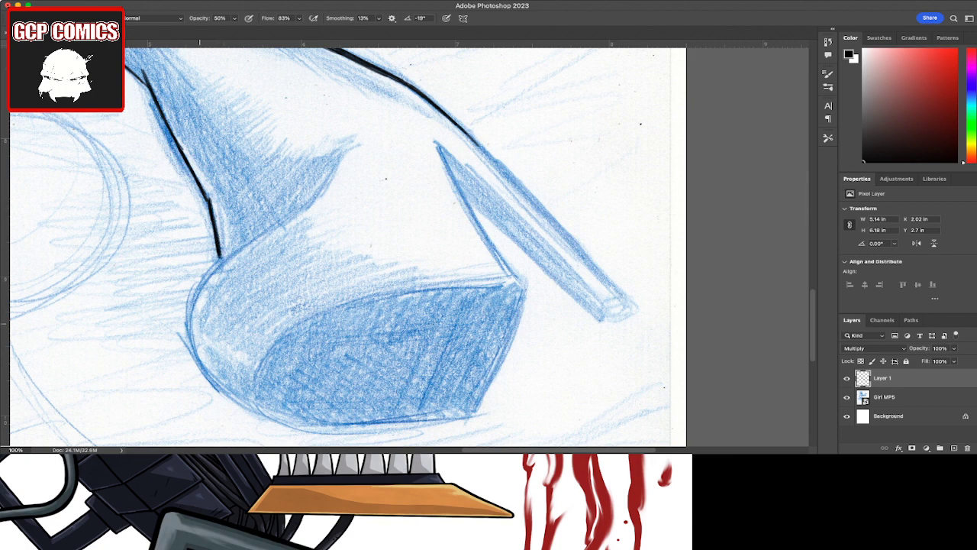
pyautogui.moveTo(188, 310); pyautogui.dragTo(192, 355)
pyautogui.moveTo(188, 292); pyautogui.dragTo(191, 349)
pyautogui.moveTo(217, 263); pyautogui.dragTo(187, 330)
pyautogui.moveTo(187, 295); pyautogui.dragTo(188, 316)
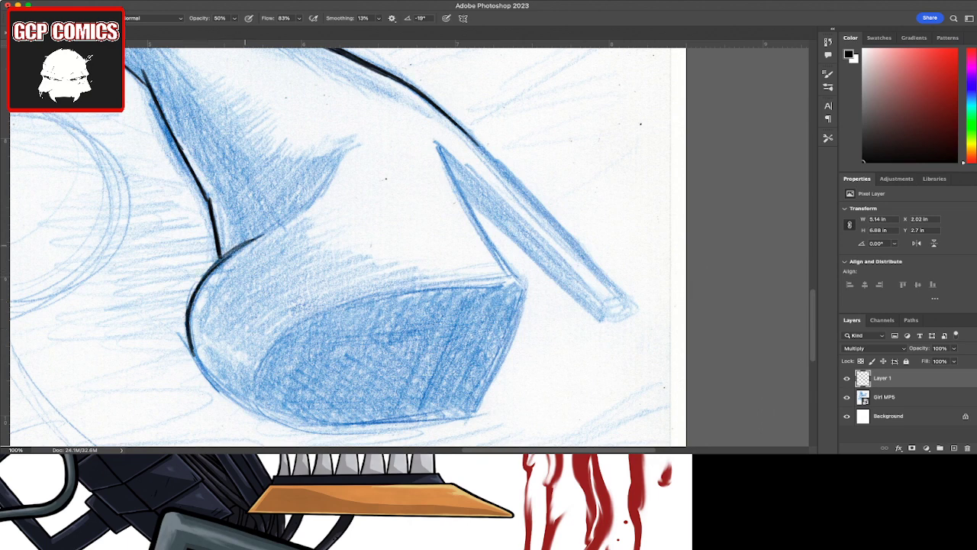
# Step: Ink the shoe's upper curve, toe point, sole curve, bottom outline and right edge
pyautogui.moveTo(220, 255)
pyautogui.mouseDown()
pyautogui.moveTo(309, 204)
pyautogui.moveTo(351, 144)
pyautogui.mouseUp()
pyautogui.moveTo(337, 146); pyautogui.dragTo(349, 140)
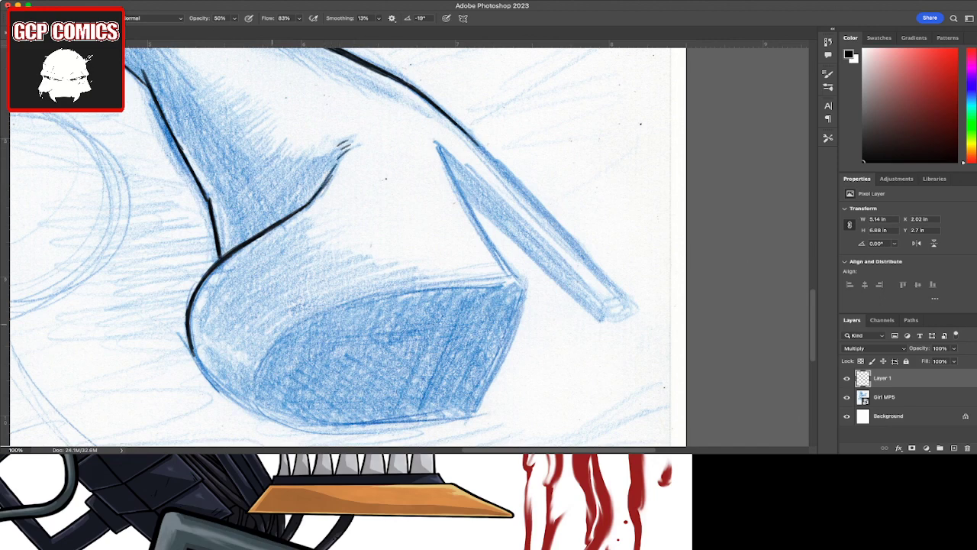
pyautogui.moveTo(265, 358); pyautogui.dragTo(255, 406)
pyautogui.moveTo(288, 336)
pyautogui.mouseDown()
pyautogui.moveTo(255, 388)
pyautogui.moveTo(339, 307)
pyautogui.mouseUp()
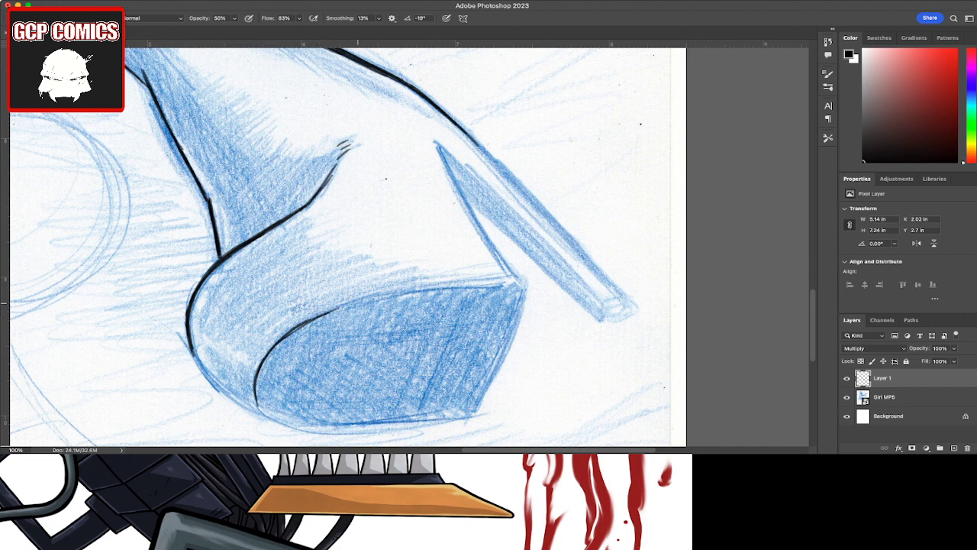
pyautogui.moveTo(289, 335); pyautogui.dragTo(437, 288)
pyautogui.moveTo(365, 296); pyautogui.dragTo(506, 284)
pyautogui.moveTo(192, 348)
pyautogui.mouseDown()
pyautogui.moveTo(220, 386)
pyautogui.moveTo(267, 417)
pyautogui.moveTo(355, 425)
pyautogui.moveTo(473, 411)
pyautogui.mouseUp()
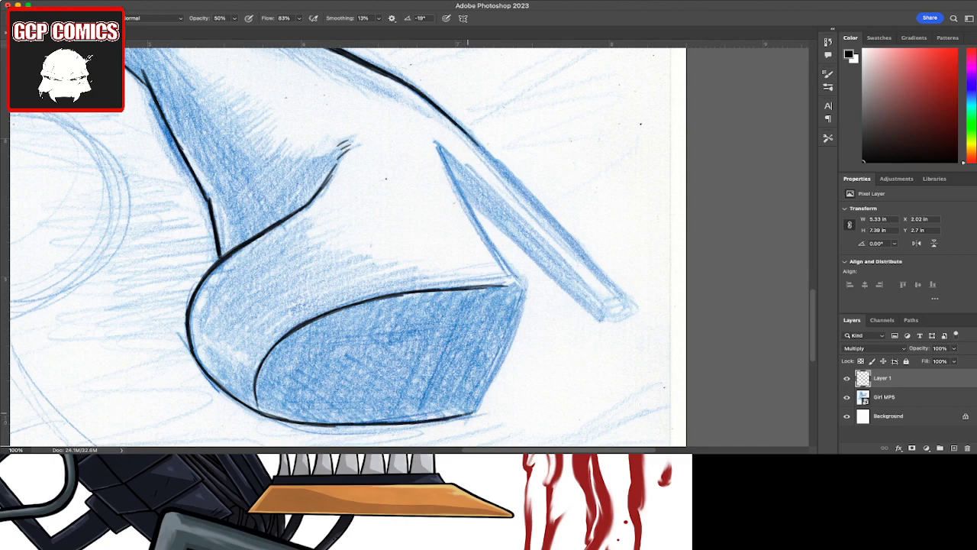
pyautogui.moveTo(474, 413); pyautogui.dragTo(507, 338)
pyautogui.moveTo(497, 374); pyautogui.dragTo(520, 292)
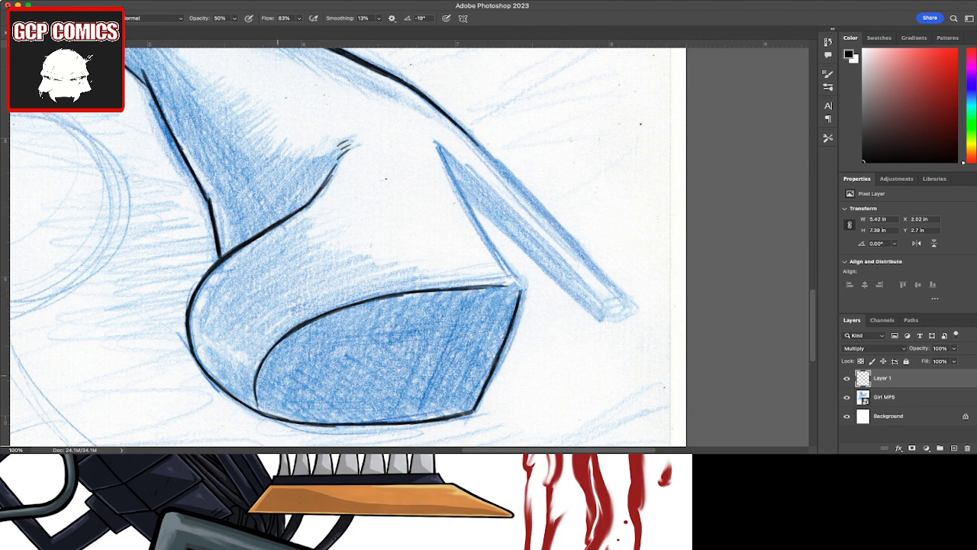
pyautogui.moveTo(295, 396)
pyautogui.mouseDown()
pyautogui.moveTo(314, 399)
pyautogui.moveTo(299, 381)
pyautogui.moveTo(310, 382)
pyautogui.mouseUp()
# Step: Add the small oval and diamond marks along the sole
pyautogui.press('z')
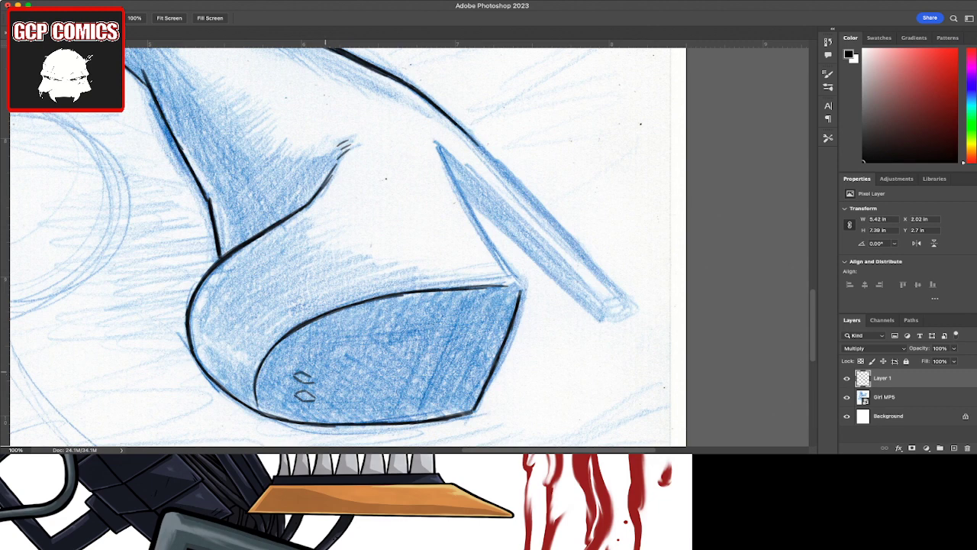
pyautogui.press('b')
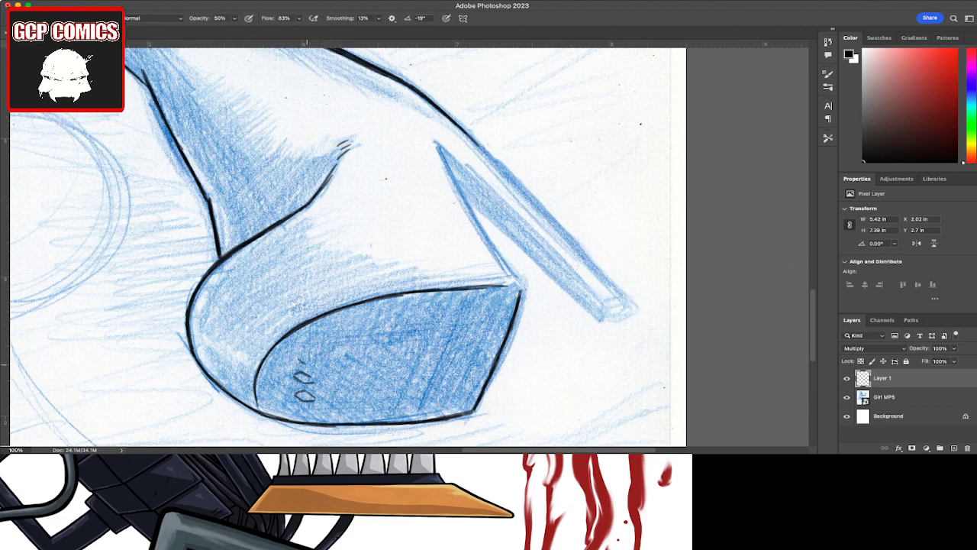
pyautogui.moveTo(305, 365)
pyautogui.mouseDown()
pyautogui.moveTo(314, 356)
pyautogui.moveTo(414, 385)
pyautogui.moveTo(390, 360)
pyautogui.moveTo(402, 364)
pyautogui.mouseUp()
pyautogui.moveTo(383, 362)
pyautogui.mouseDown()
pyautogui.moveTo(401, 356)
pyautogui.moveTo(405, 367)
pyautogui.mouseUp()
pyautogui.moveTo(405, 367); pyautogui.dragTo(415, 371)
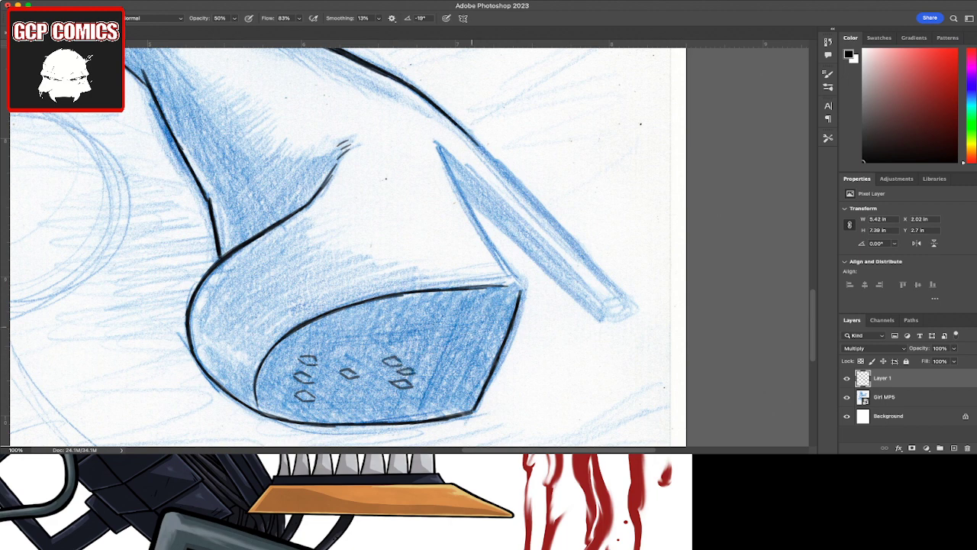
# Step: Ink the stiletto heel's inner and lower edges down to a capped tip
pyautogui.moveTo(519, 283)
pyautogui.mouseDown()
pyautogui.moveTo(440, 148)
pyautogui.moveTo(454, 180)
pyautogui.mouseUp()
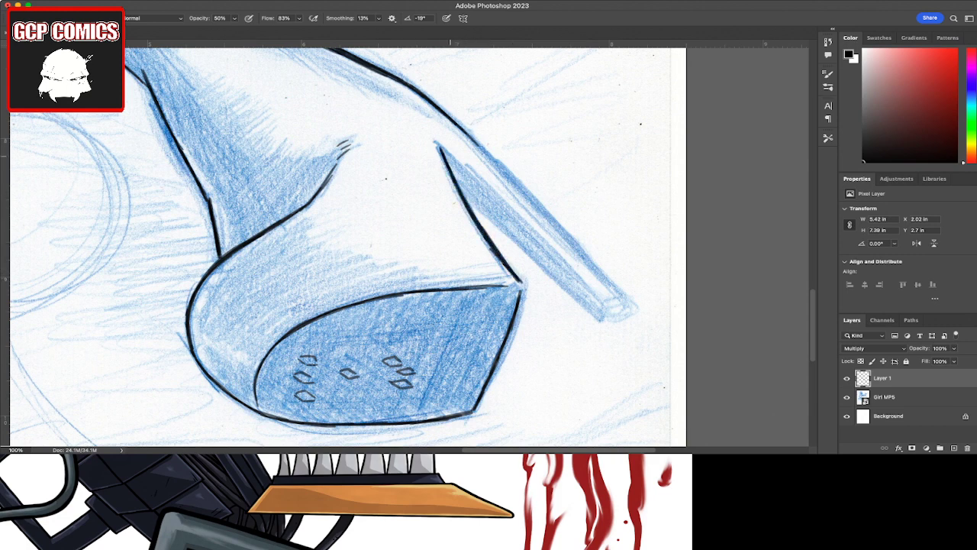
pyautogui.moveTo(441, 147); pyautogui.dragTo(500, 200)
pyautogui.moveTo(493, 194); pyautogui.dragTo(557, 256)
pyautogui.moveTo(518, 217); pyautogui.dragTo(598, 297)
pyautogui.moveTo(561, 261); pyautogui.dragTo(602, 301)
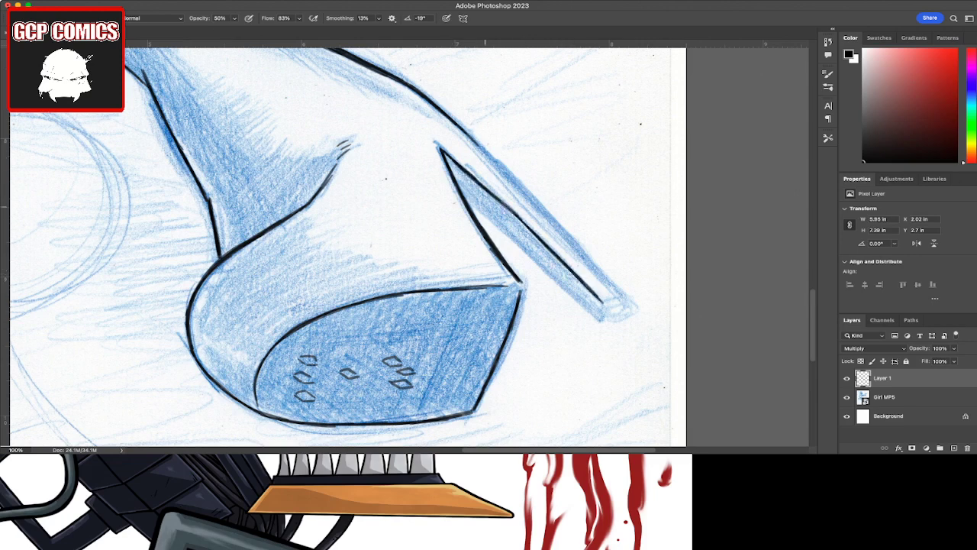
pyautogui.moveTo(465, 197); pyautogui.dragTo(533, 256)
pyautogui.moveTo(499, 228); pyautogui.dragTo(568, 287)
pyautogui.moveTo(529, 253)
pyautogui.mouseDown()
pyautogui.moveTo(602, 320)
pyautogui.moveTo(626, 304)
pyautogui.moveTo(611, 317)
pyautogui.mouseUp()
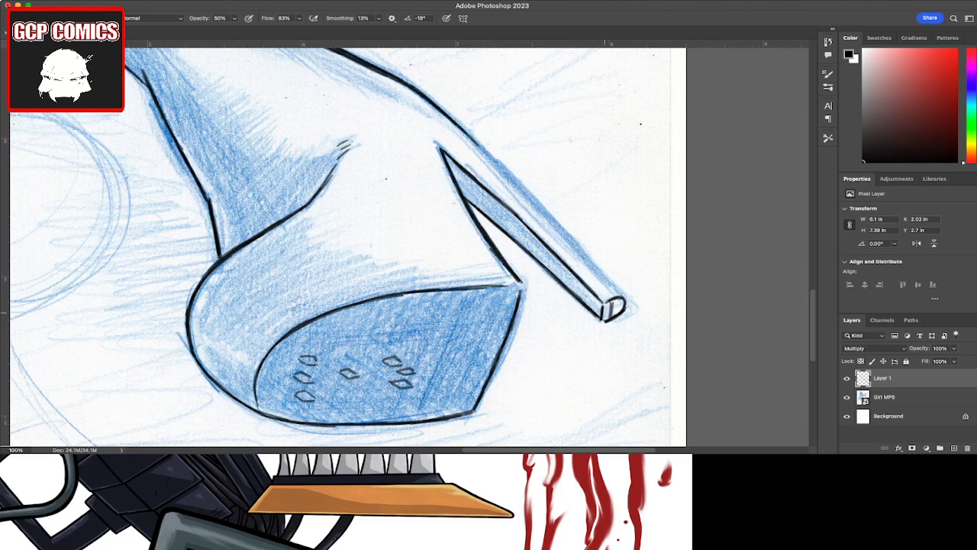
pyautogui.moveTo(606, 311); pyautogui.dragTo(622, 305)
# Step: Ink and darken the heel's upper edge, checking the whole drawing in between
pyautogui.moveTo(461, 132); pyautogui.dragTo(535, 203)
pyautogui.moveTo(492, 162); pyautogui.dragTo(585, 256)
pyautogui.moveTo(535, 200); pyautogui.dragTo(593, 263)
pyautogui.press('space')
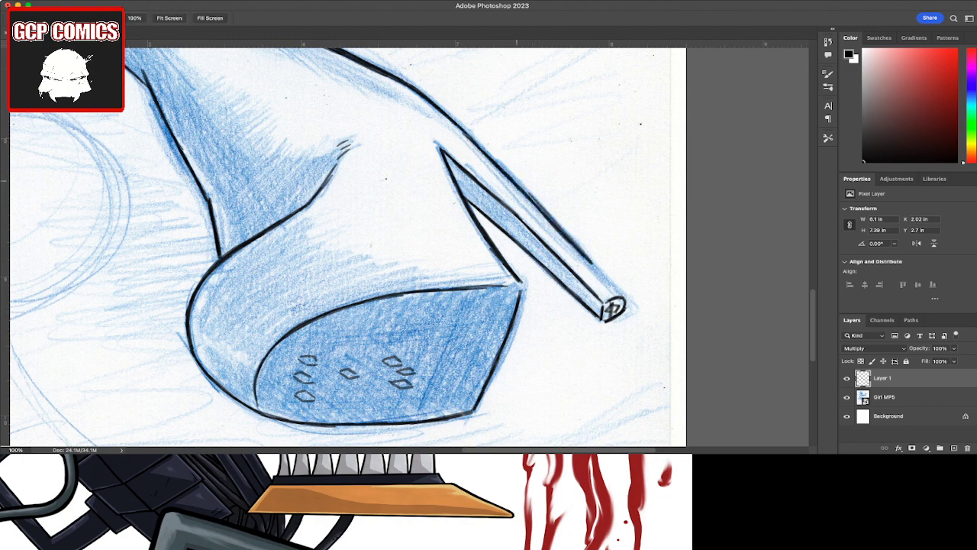
pyautogui.moveTo(535, 115); pyautogui.dragTo(252, 397)
pyautogui.moveTo(428, 229); pyautogui.dragTo(305, 237)
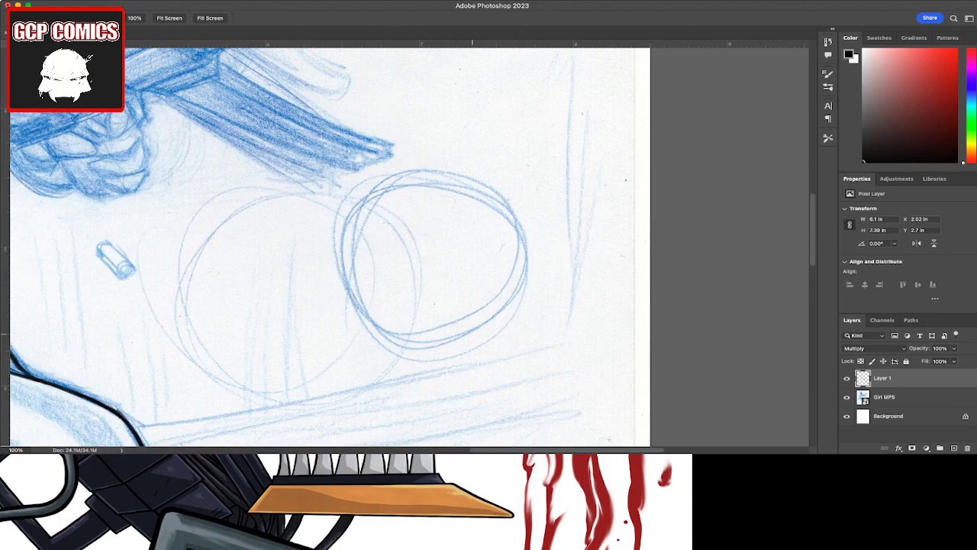
pyautogui.press('h')
pyautogui.moveTo(518, 308); pyautogui.dragTo(526, 365)
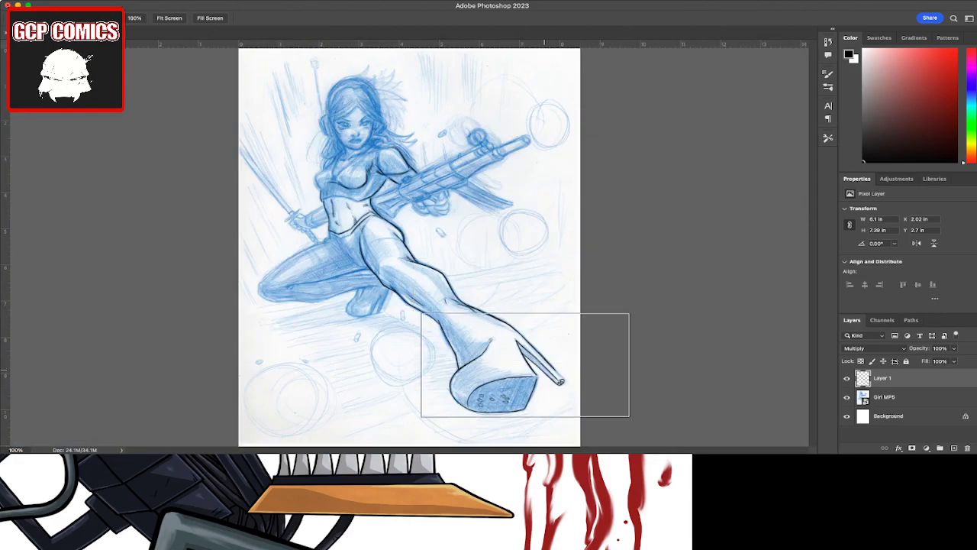
pyautogui.moveTo(525, 365); pyautogui.dragTo(525, 365)
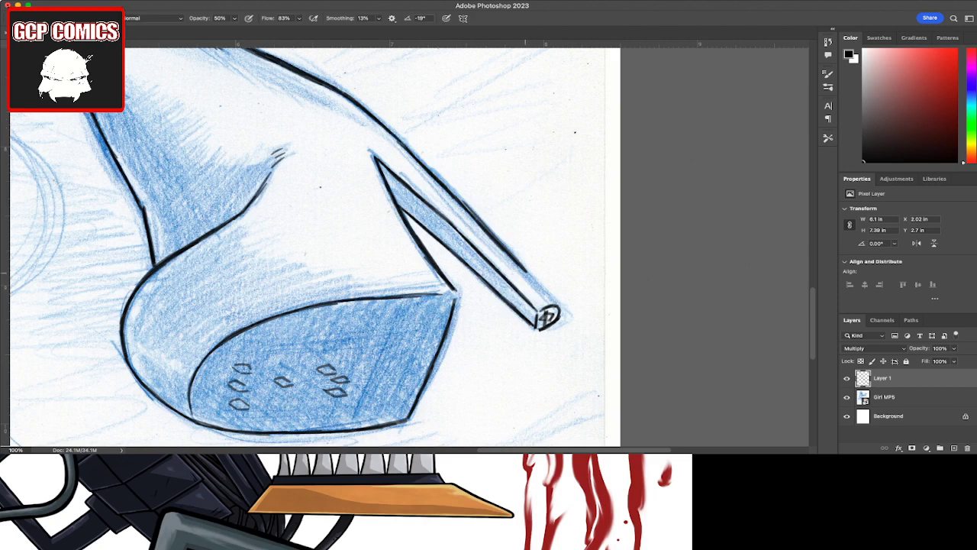
pyautogui.moveTo(517, 264); pyautogui.dragTo(556, 304)
pyautogui.moveTo(497, 242); pyautogui.dragTo(458, 204)
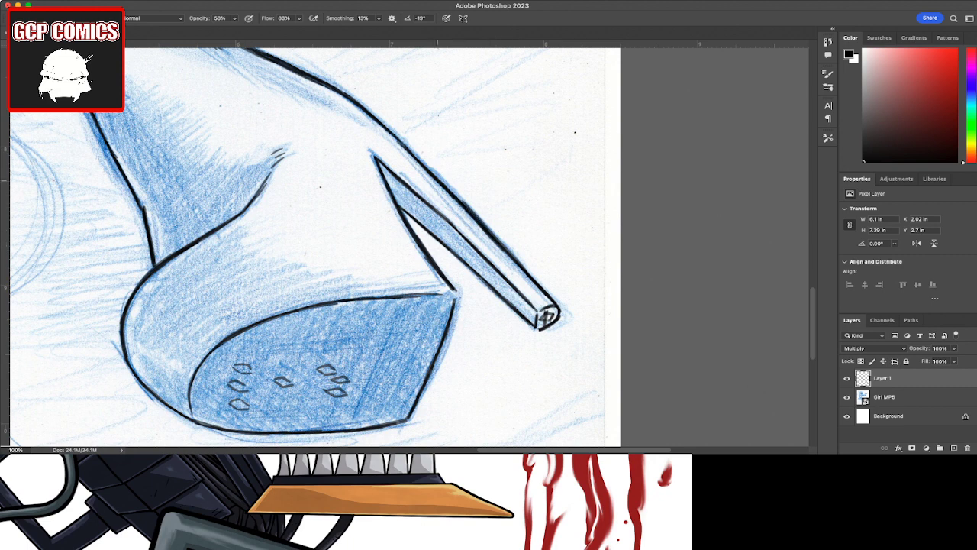
pyautogui.moveTo(431, 172); pyautogui.dragTo(385, 126)
# Step: Desaturate the Girl MP5 layer to grey with a Hue/Saturation smart filter, then zoom out
pyautogui.click(885, 398)
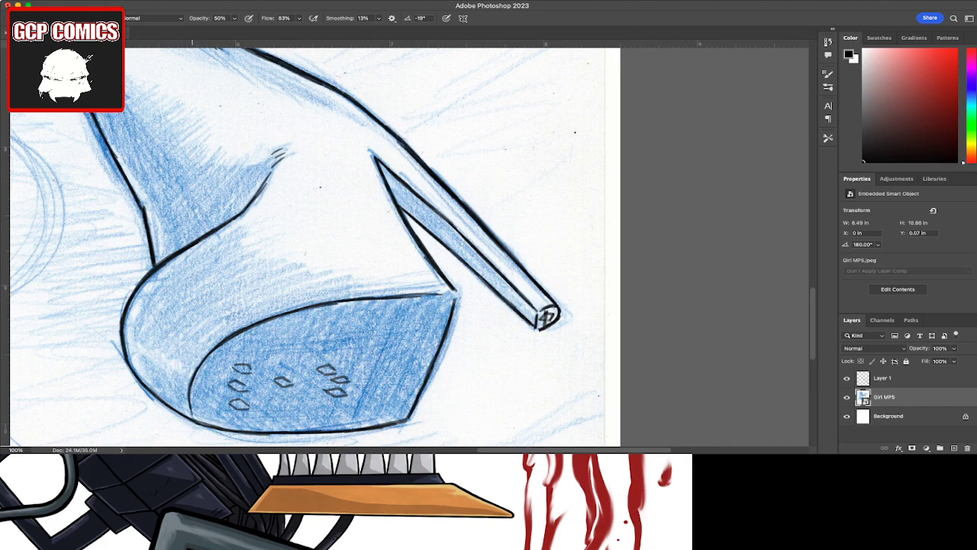
pyautogui.press('i')
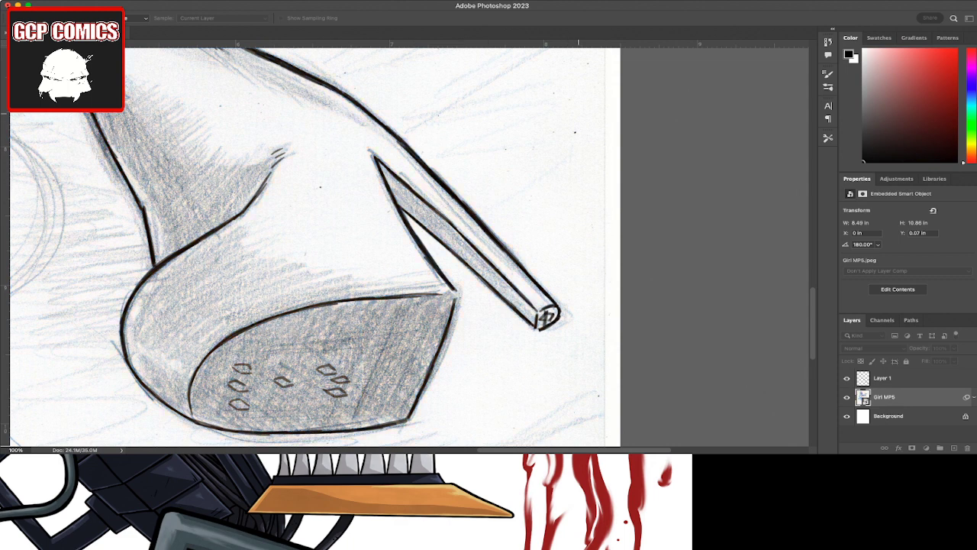
pyautogui.press('Return')
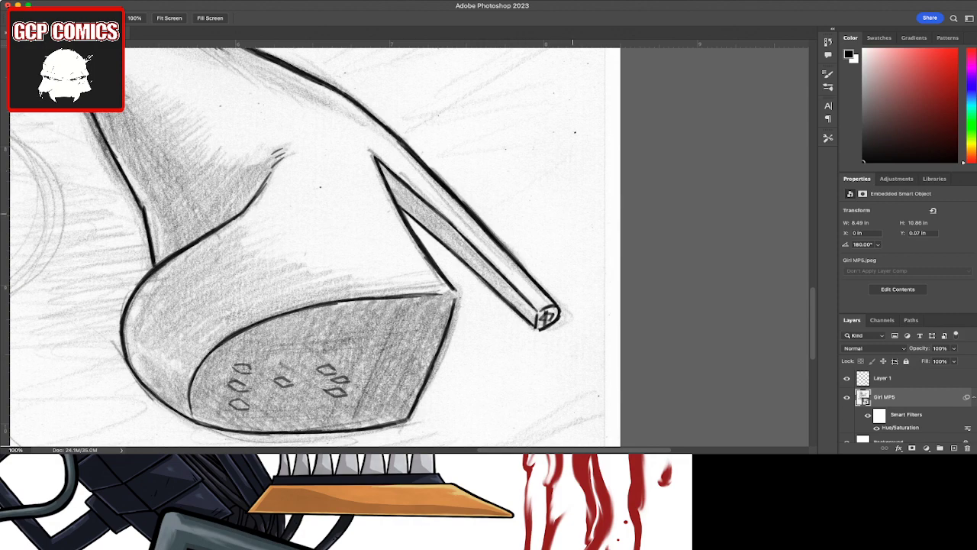
pyautogui.moveTo(572, 191)
pyautogui.mouseDown()
pyautogui.moveTo(480, 172)
pyautogui.moveTo(364, 280)
pyautogui.moveTo(349, 259)
pyautogui.moveTo(362, 194)
pyautogui.moveTo(432, 166)
pyautogui.moveTo(452, 170)
pyautogui.moveTo(424, 162)
pyautogui.moveTo(376, 187)
pyautogui.moveTo(409, 179)
pyautogui.moveTo(424, 200)
pyautogui.mouseUp()
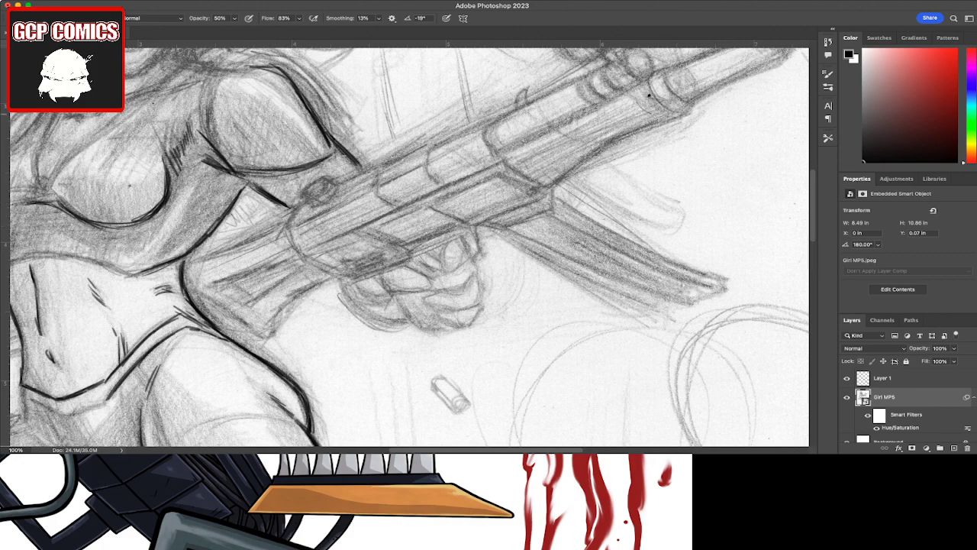
# Step: Nudge the sketch, switch back to Layer 1, and ink short lines near the rifle
pyautogui.moveTo(316, 252); pyautogui.dragTo(325, 232)
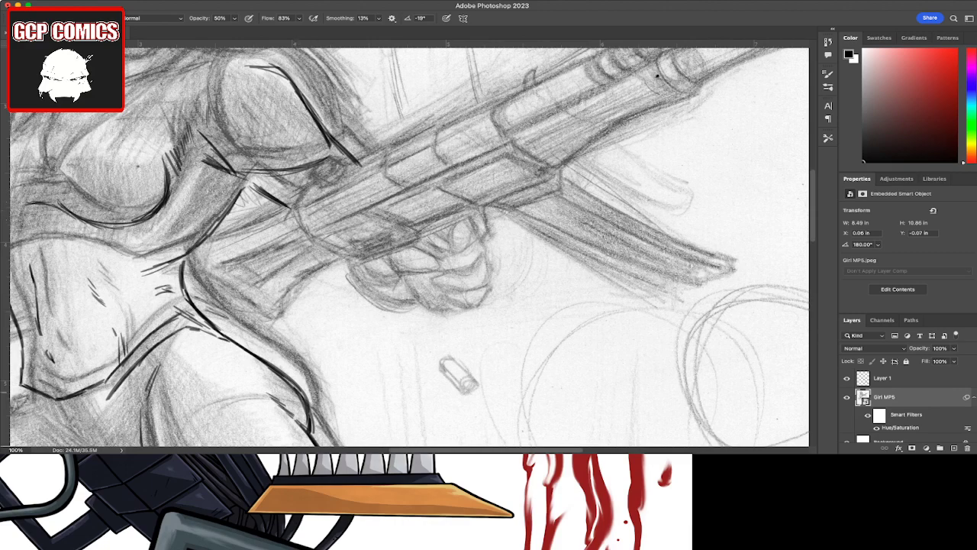
pyautogui.click(867, 378)
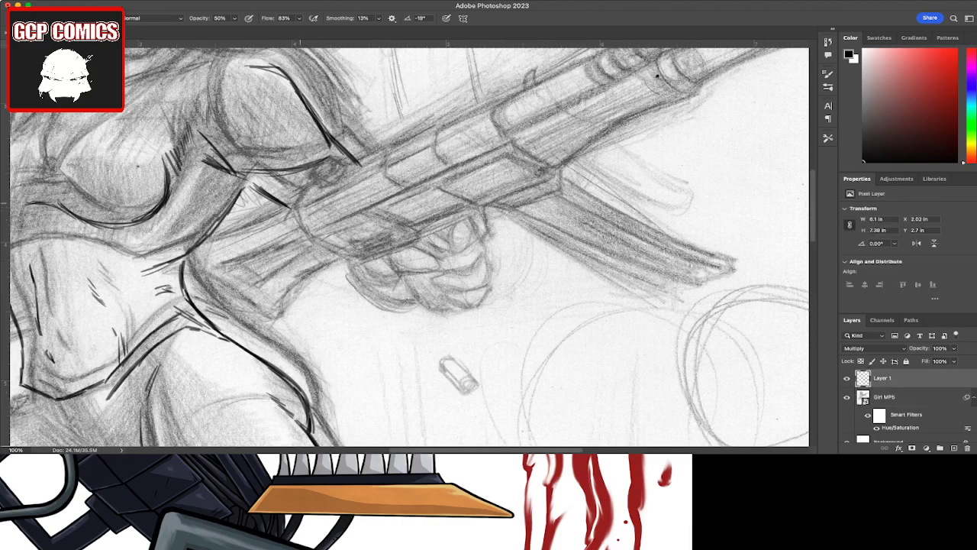
pyautogui.moveTo(294, 208); pyautogui.dragTo(313, 186)
pyautogui.press('space')
pyautogui.moveTo(313, 188)
pyautogui.mouseDown()
pyautogui.moveTo(341, 180)
pyautogui.moveTo(343, 162)
pyautogui.moveTo(316, 179)
pyautogui.mouseUp()
# Step: Ink the rifle's sight loop, lower barrel lines, left-end curve and front edge
pyautogui.moveTo(336, 165)
pyautogui.mouseDown()
pyautogui.moveTo(319, 180)
pyautogui.moveTo(323, 198)
pyautogui.moveTo(368, 180)
pyautogui.moveTo(364, 200)
pyautogui.moveTo(381, 192)
pyautogui.mouseUp()
pyautogui.moveTo(322, 229); pyautogui.dragTo(406, 190)
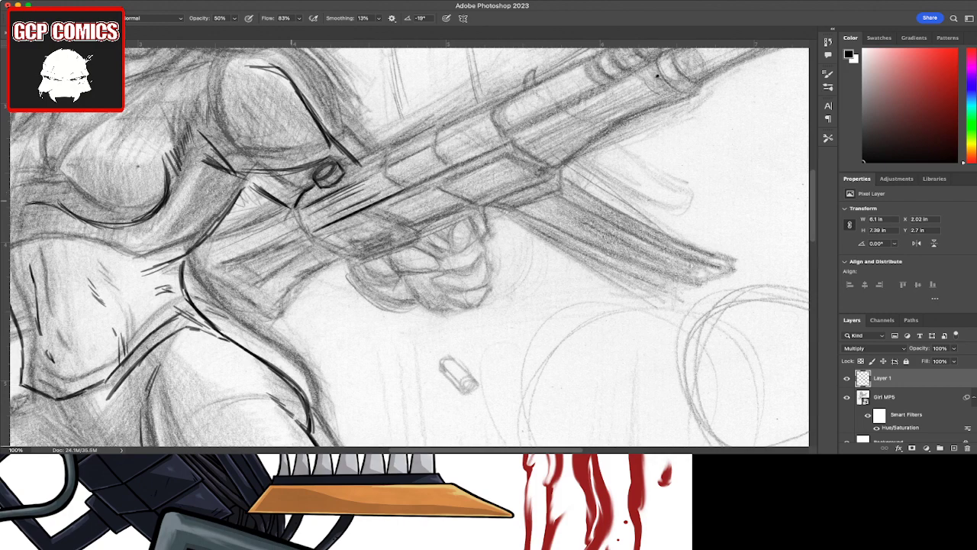
pyautogui.moveTo(299, 221)
pyautogui.mouseDown()
pyautogui.moveTo(307, 234)
pyautogui.moveTo(300, 220)
pyautogui.mouseUp()
pyautogui.moveTo(394, 178)
pyautogui.mouseDown()
pyautogui.moveTo(410, 188)
pyautogui.moveTo(394, 180)
pyautogui.mouseUp()
pyautogui.moveTo(489, 245); pyautogui.dragTo(342, 220)
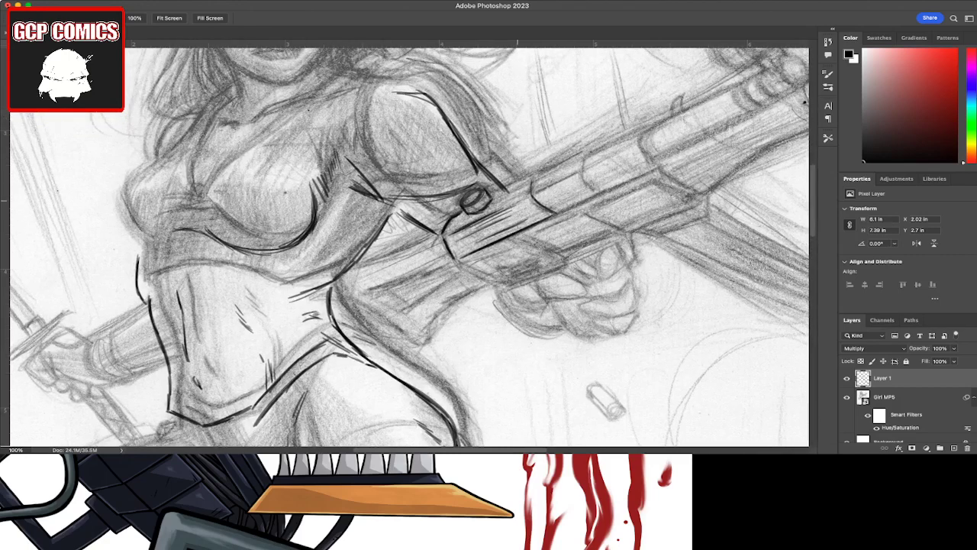
# Step: With the brush, hatch near the rifle grip and ink the grip's underside line
pyautogui.press('b')
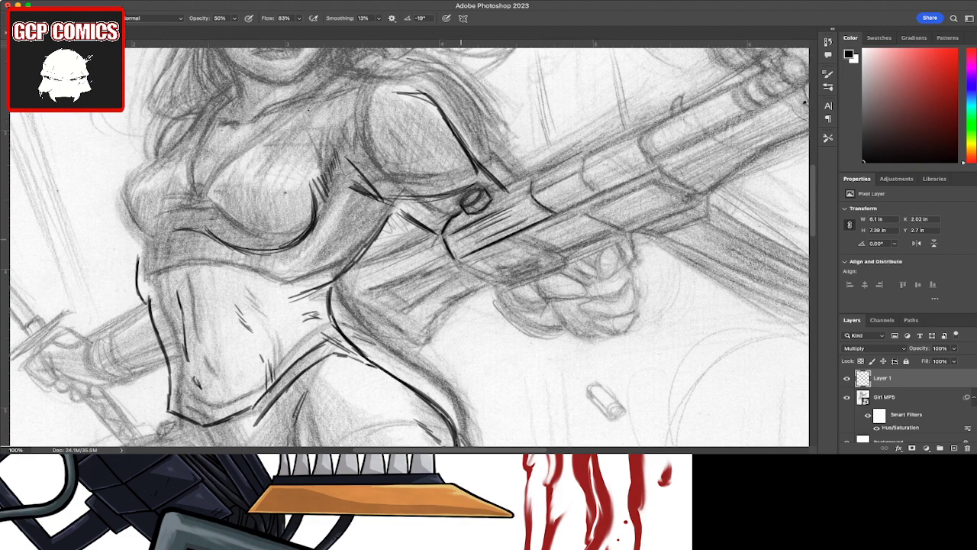
pyautogui.moveTo(462, 255); pyautogui.dragTo(440, 237)
pyautogui.moveTo(442, 245)
pyautogui.mouseDown()
pyautogui.moveTo(439, 232)
pyautogui.moveTo(437, 242)
pyautogui.mouseUp()
pyautogui.moveTo(463, 255)
pyautogui.mouseDown()
pyautogui.moveTo(443, 242)
pyautogui.moveTo(499, 283)
pyautogui.mouseUp()
pyautogui.moveTo(473, 269)
pyautogui.mouseDown()
pyautogui.moveTo(492, 279)
pyautogui.moveTo(506, 265)
pyautogui.moveTo(507, 279)
pyautogui.moveTo(533, 261)
pyautogui.moveTo(511, 280)
pyautogui.moveTo(535, 271)
pyautogui.mouseUp()
pyautogui.moveTo(532, 271); pyautogui.dragTo(562, 261)
pyautogui.moveTo(513, 287); pyautogui.dragTo(567, 263)
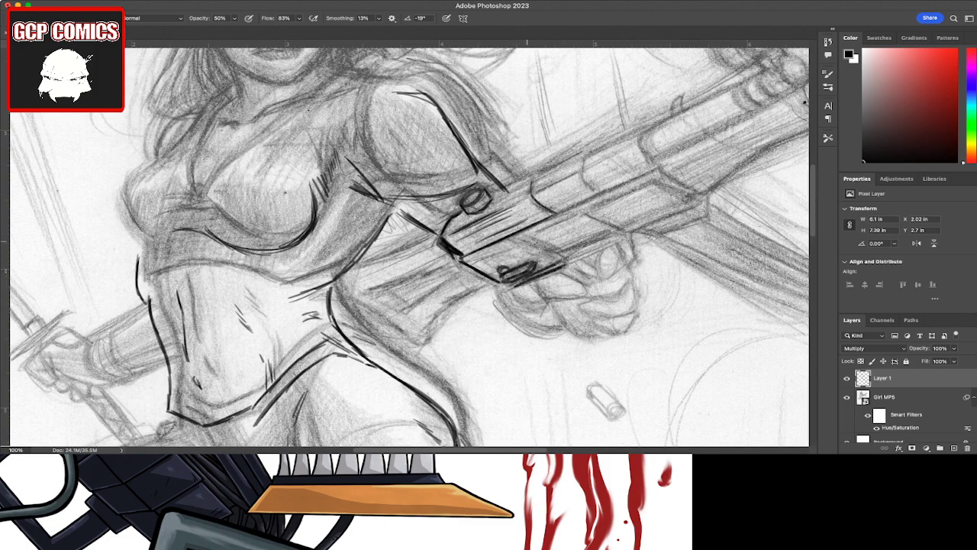
# Step: Ink the rifle's lower-right edge and the fingers gripping it, then switch to the Eraser
pyautogui.moveTo(522, 239)
pyautogui.mouseDown()
pyautogui.moveTo(568, 261)
pyautogui.moveTo(612, 230)
pyautogui.moveTo(608, 242)
pyautogui.moveTo(625, 233)
pyautogui.mouseUp()
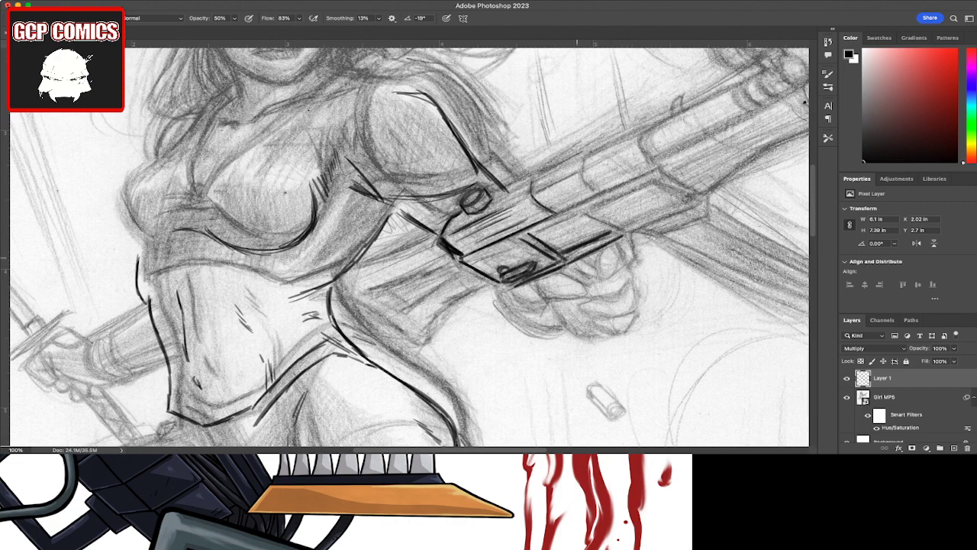
pyautogui.moveTo(572, 277); pyautogui.dragTo(596, 258)
pyautogui.moveTo(600, 257)
pyautogui.mouseDown()
pyautogui.moveTo(597, 280)
pyautogui.moveTo(613, 279)
pyautogui.mouseUp()
pyautogui.moveTo(621, 242); pyautogui.dragTo(615, 272)
pyautogui.moveTo(635, 257)
pyautogui.mouseDown()
pyautogui.moveTo(628, 266)
pyautogui.moveTo(630, 256)
pyautogui.mouseUp()
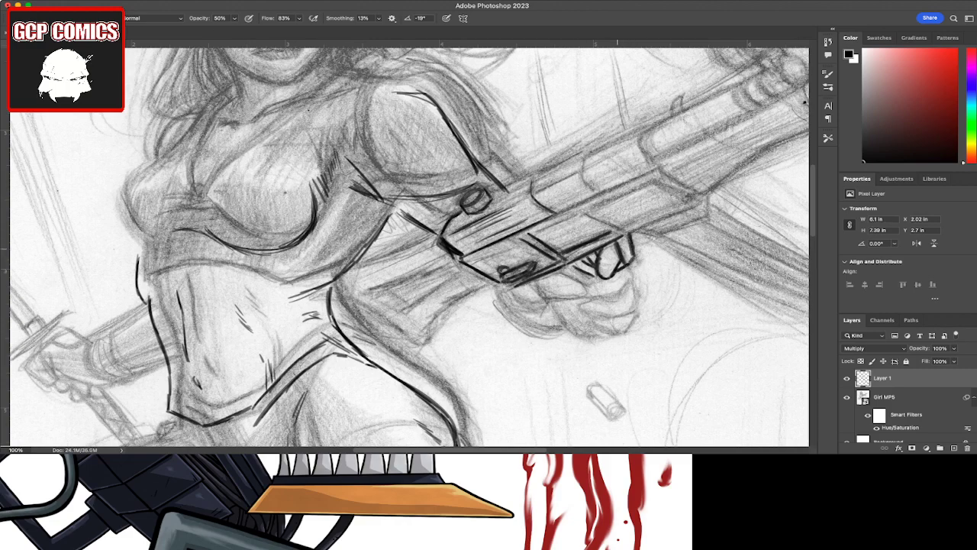
pyautogui.moveTo(581, 258)
pyautogui.mouseDown()
pyautogui.moveTo(595, 257)
pyautogui.moveTo(611, 278)
pyautogui.mouseUp()
pyautogui.moveTo(621, 242); pyautogui.dragTo(615, 274)
pyautogui.press('e')
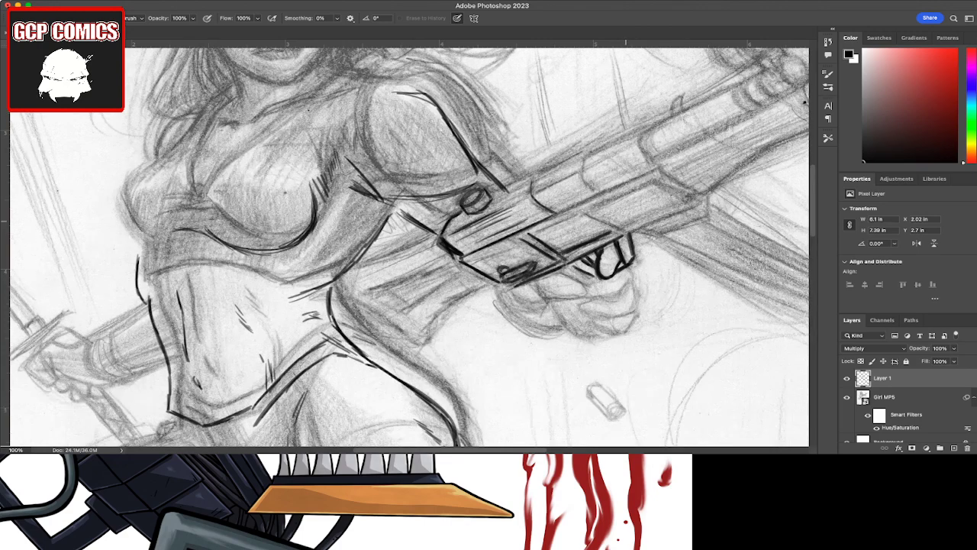
# Step: Zoom out to see the whole drawing and select the Move tool
pyautogui.press('super+minus')
pyautogui.press('super+minus')
pyautogui.press('super+minus')
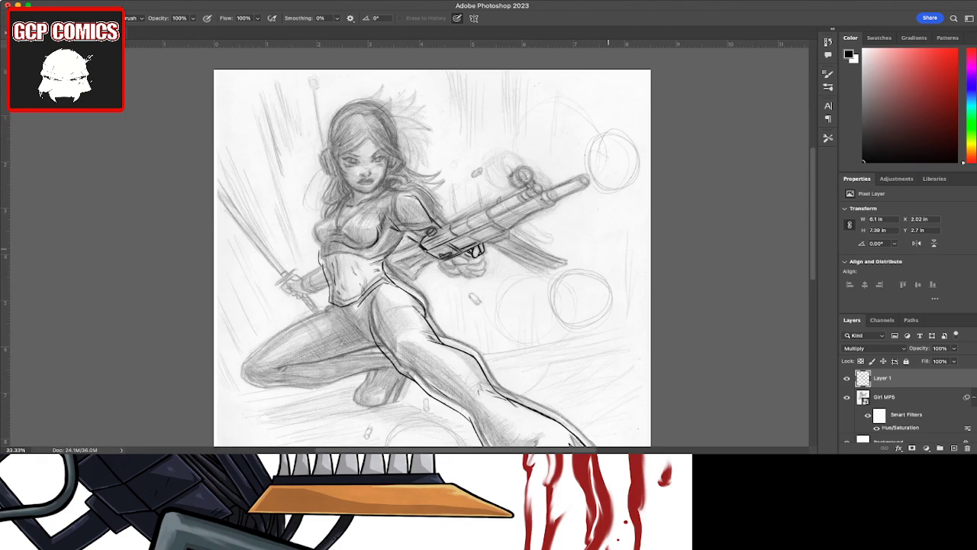
pyautogui.press('b')
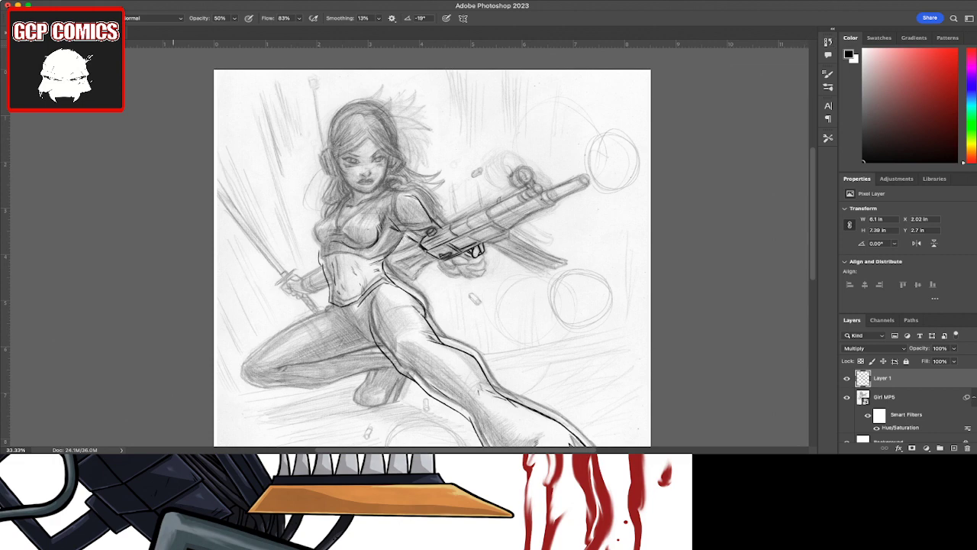
pyautogui.press('v')
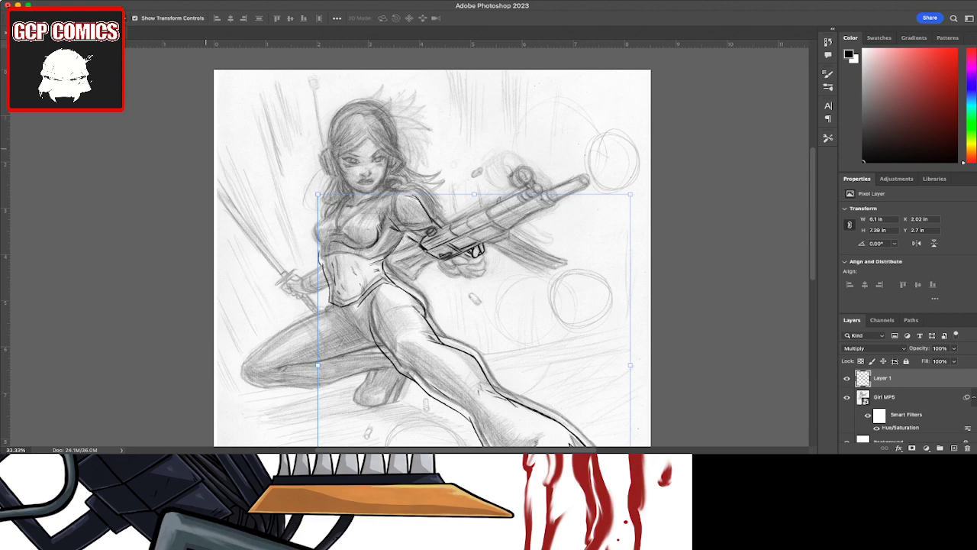
pyautogui.press('b')
pyautogui.press('v')
# Step: Nudge Layer 1 right and up to X 2.06 in, Y 2.57 in to match the sketch
pyautogui.press('Right')
pyautogui.press('Right')
pyautogui.press('Right')
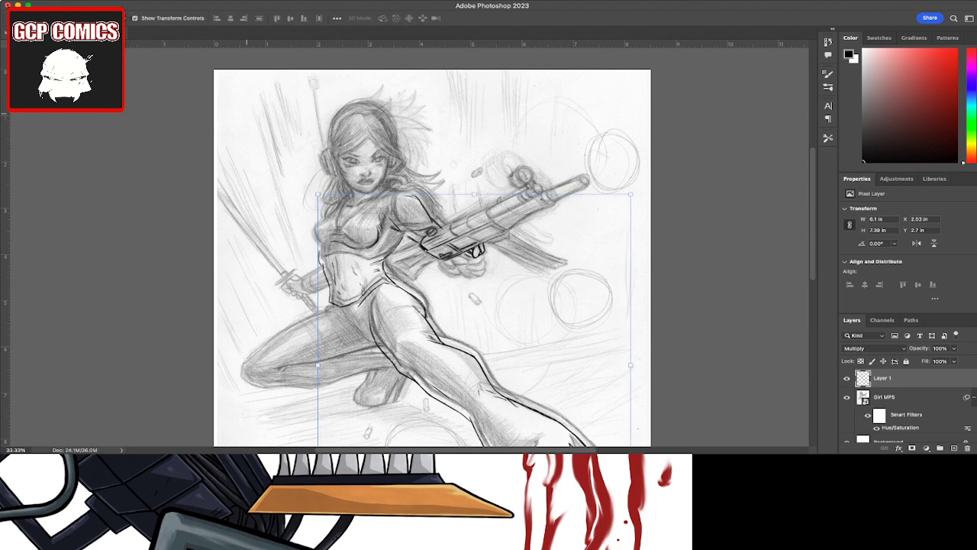
pyautogui.press('Right')
pyautogui.press('Right')
pyautogui.press('Right')
pyautogui.press('Right')
pyautogui.press('Right')
pyautogui.press('Right')
pyautogui.press('Right')
pyautogui.press('Right')
pyautogui.press('Right')
pyautogui.press('Right')
pyautogui.press('Right')
pyautogui.press('Right')
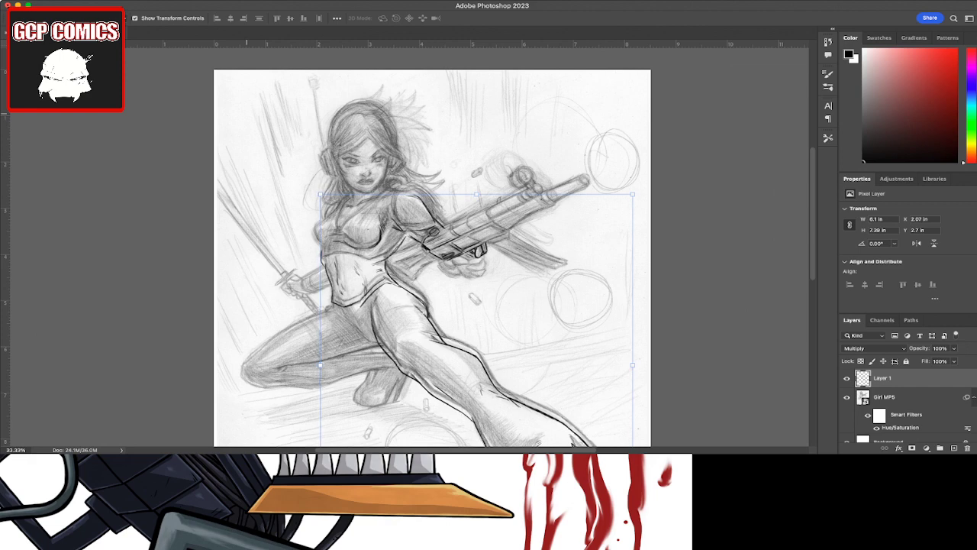
pyautogui.press('Right')
pyautogui.press('Right')
pyautogui.press('Right')
pyautogui.press('Up')
pyautogui.press('Up')
pyautogui.press('Up')
pyautogui.press('Up')
pyautogui.press('Up')
pyautogui.press('Up')
pyautogui.press('Up')
pyautogui.press('Up')
pyautogui.press('Up')
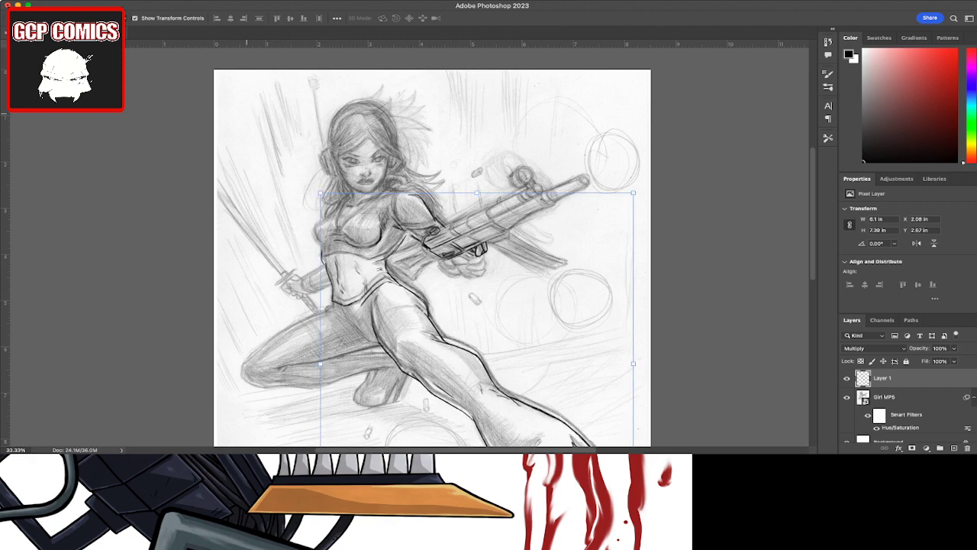
pyautogui.press('Up')
pyautogui.press('Up')
pyautogui.press('Up')
pyautogui.press('Up')
pyautogui.press('Up')
pyautogui.press('Up')
pyautogui.press('Up')
pyautogui.press('Up')
pyautogui.press('Up')
pyautogui.press('Up')
pyautogui.press('Up')
pyautogui.press('Up')
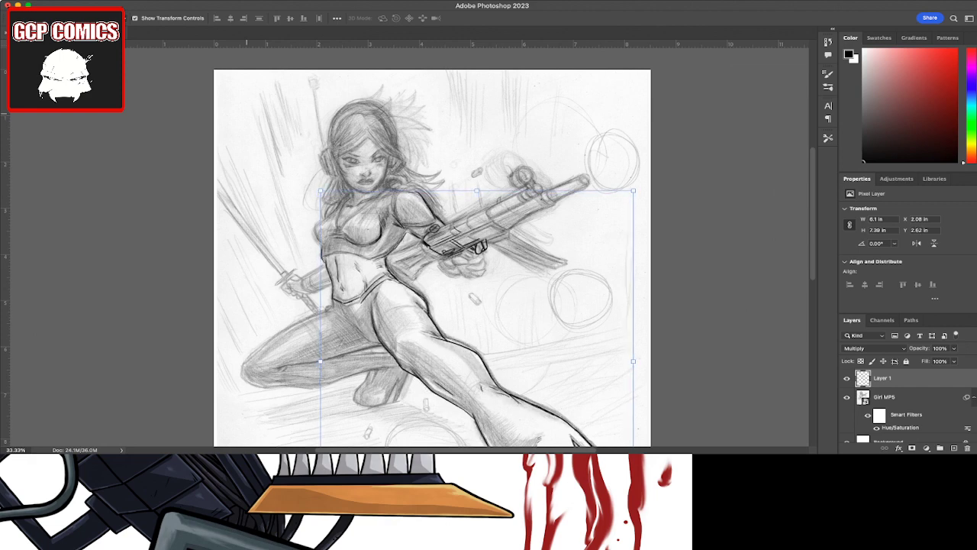
pyautogui.press('Up')
pyautogui.press('Up')
pyautogui.press('Up')
pyautogui.press('Up')
pyautogui.press('Up')
pyautogui.press('Up')
pyautogui.press('Up')
pyautogui.press('Up')
pyautogui.press('Up')
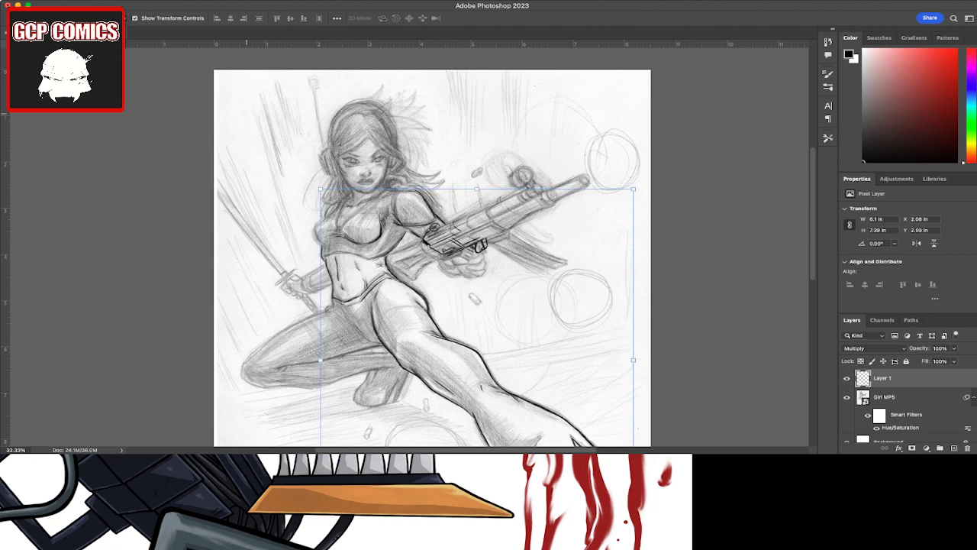
pyautogui.press('Up')
pyautogui.press('Up')
pyautogui.press('Up')
pyautogui.press('Up')
pyautogui.press('Up')
pyautogui.press('Up')
pyautogui.press('Up')
pyautogui.press('Up')
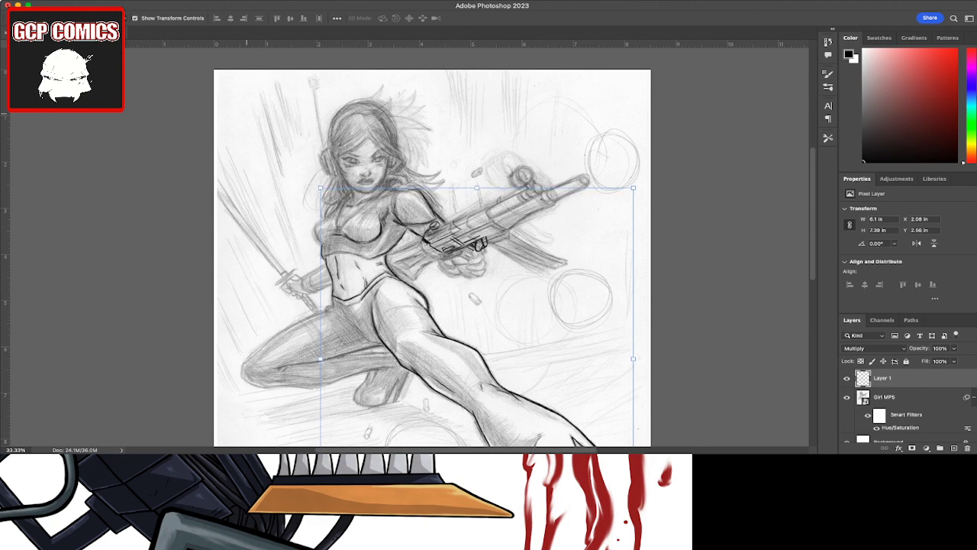
pyautogui.press('Down')
pyautogui.press('Down')
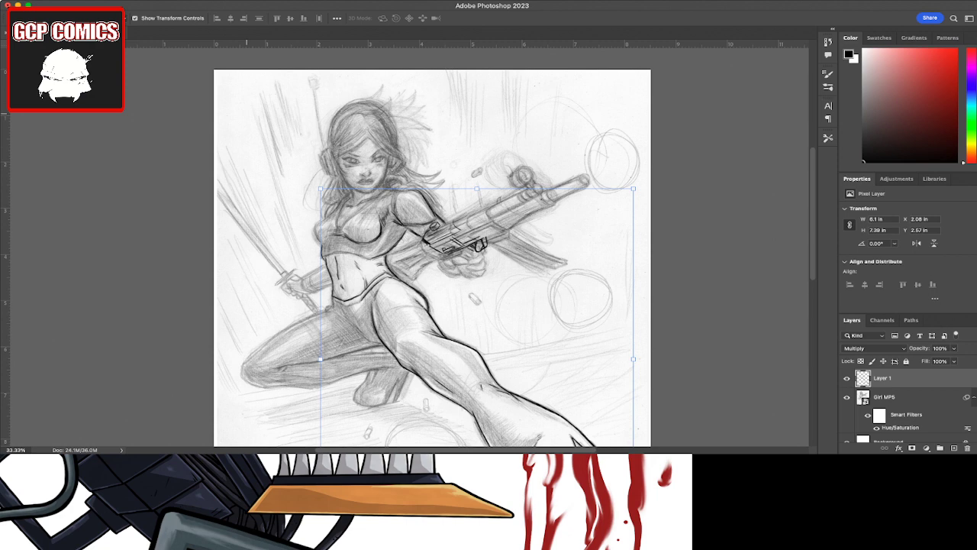
pyautogui.press('Down')
pyautogui.press('Down')
pyautogui.press('Up')
pyautogui.press('Up')
pyautogui.press('b')
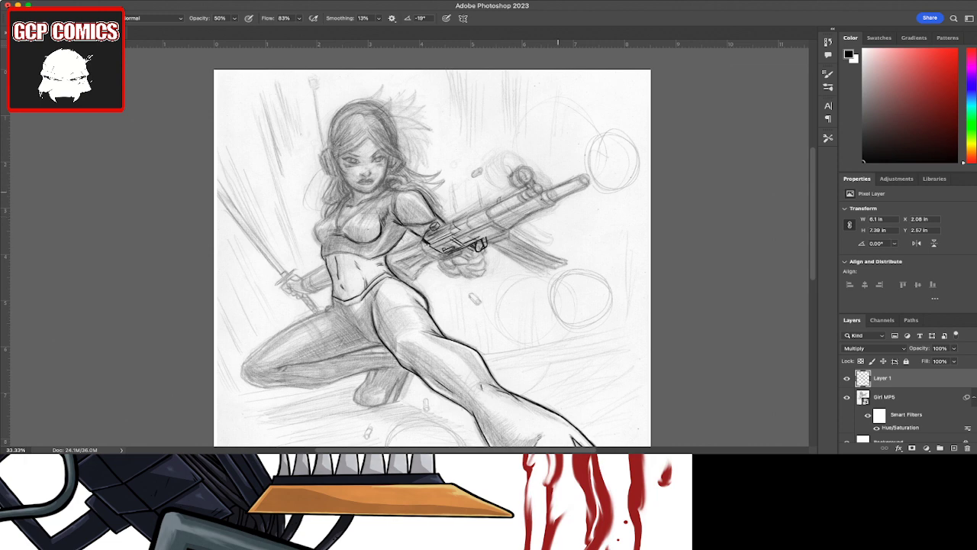
# Step: Zoom in to 200% on the rifle
pyautogui.press('z')
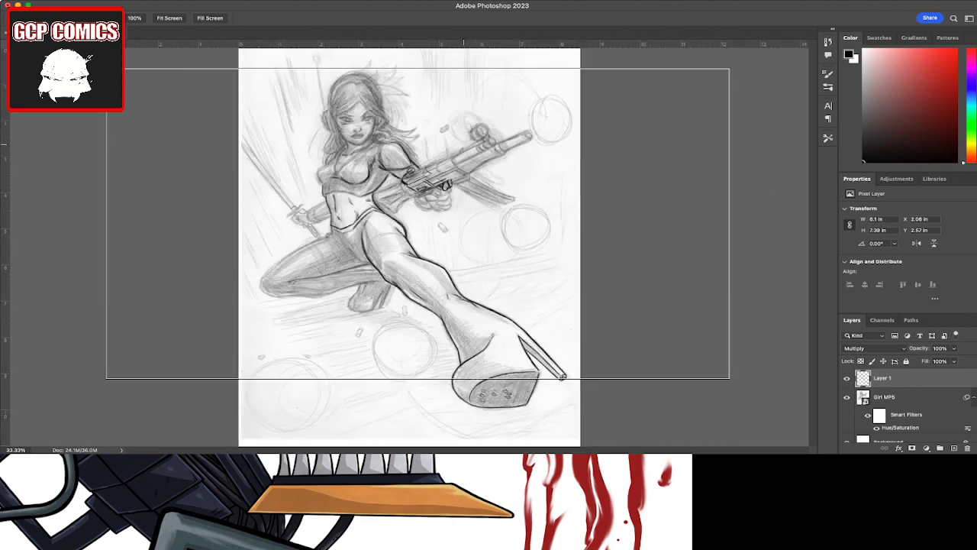
pyautogui.moveTo(463, 143); pyautogui.dragTo(467, 144)
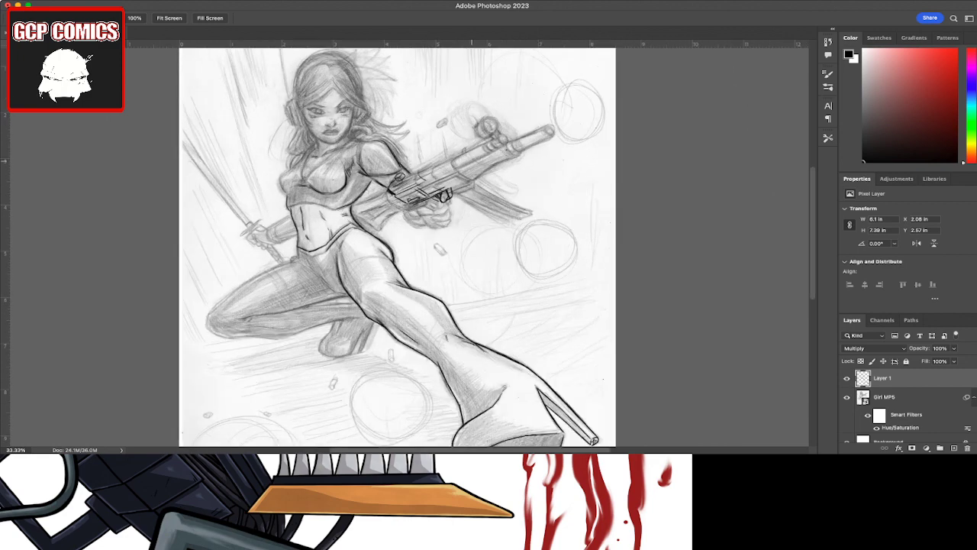
pyautogui.click(450, 175)
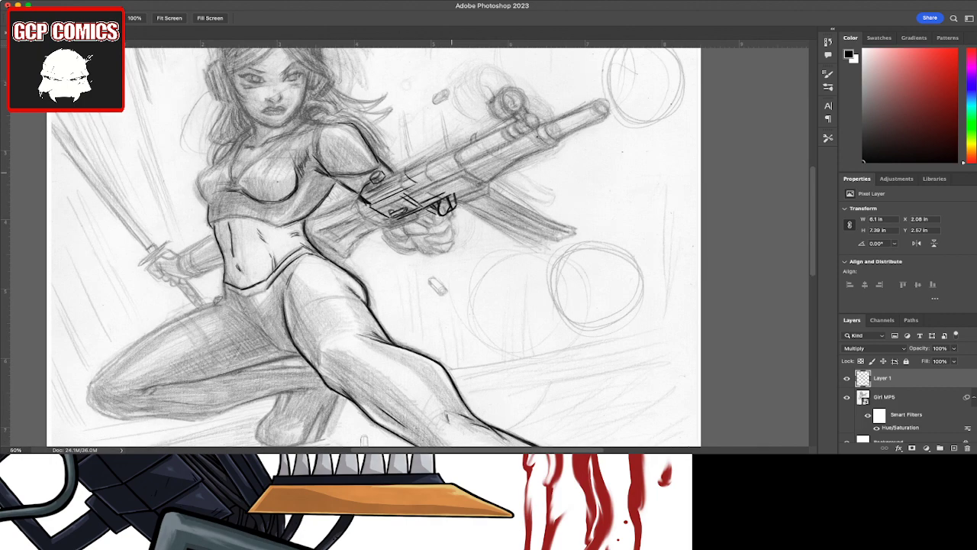
pyautogui.click(450, 175)
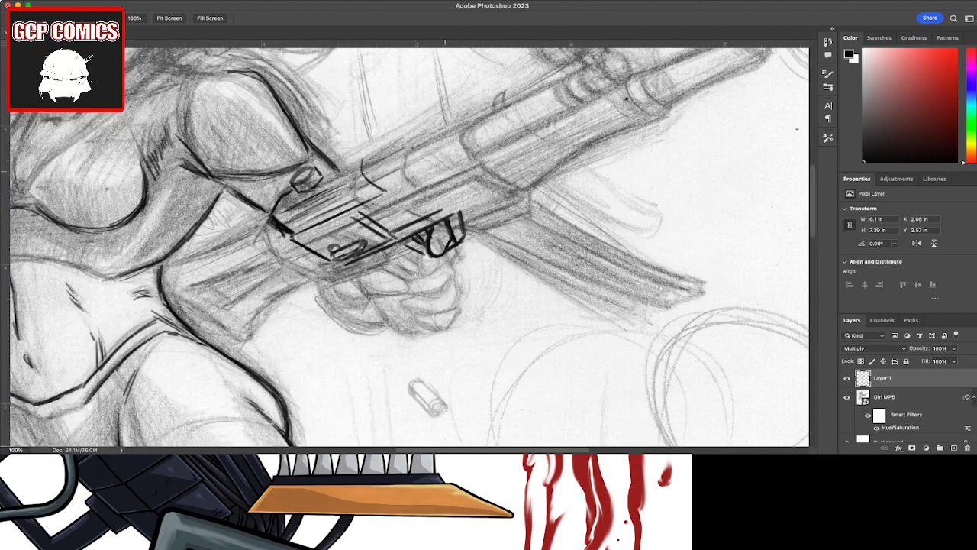
pyautogui.press('super+plus')
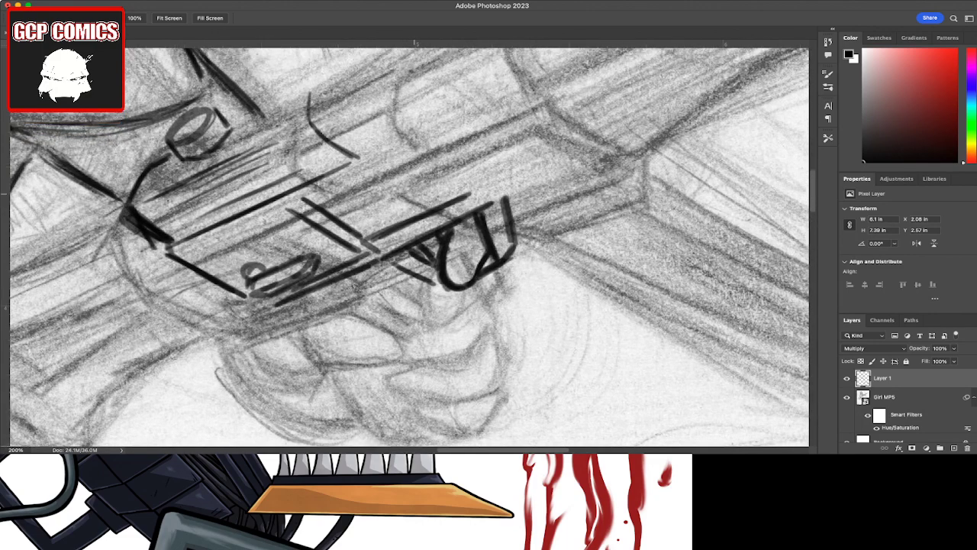
pyautogui.scroll(5, 410, 244)
# Step: Ink the rifle's top diagonals, left end and curved lower edges in bold black
pyautogui.press('b')
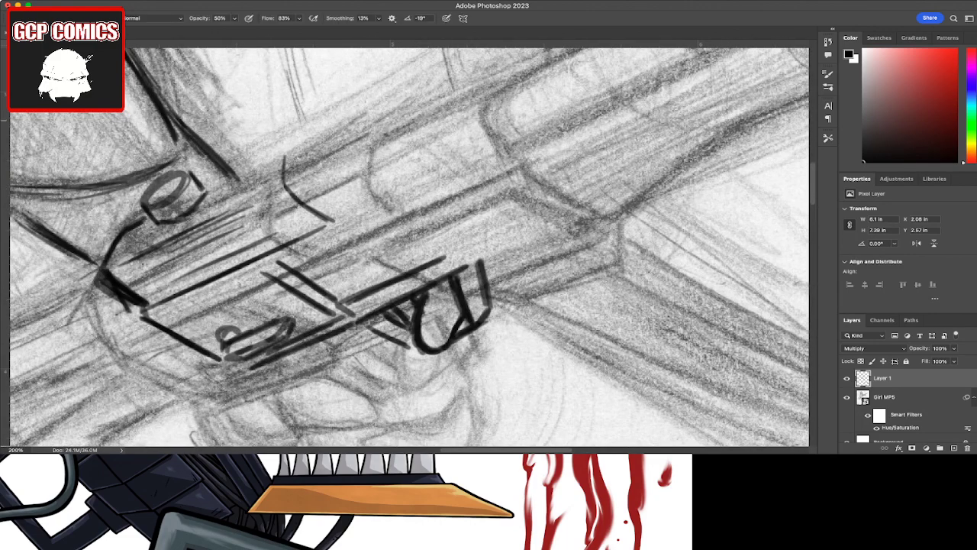
pyautogui.moveTo(206, 188); pyautogui.dragTo(276, 157)
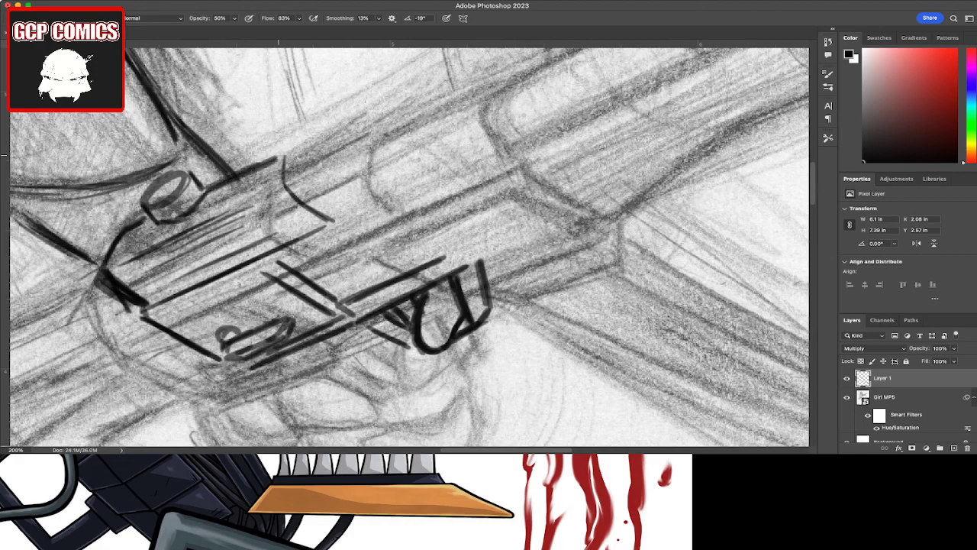
pyautogui.moveTo(217, 186)
pyautogui.mouseDown()
pyautogui.moveTo(283, 156)
pyautogui.moveTo(289, 196)
pyautogui.moveTo(309, 212)
pyautogui.mouseUp()
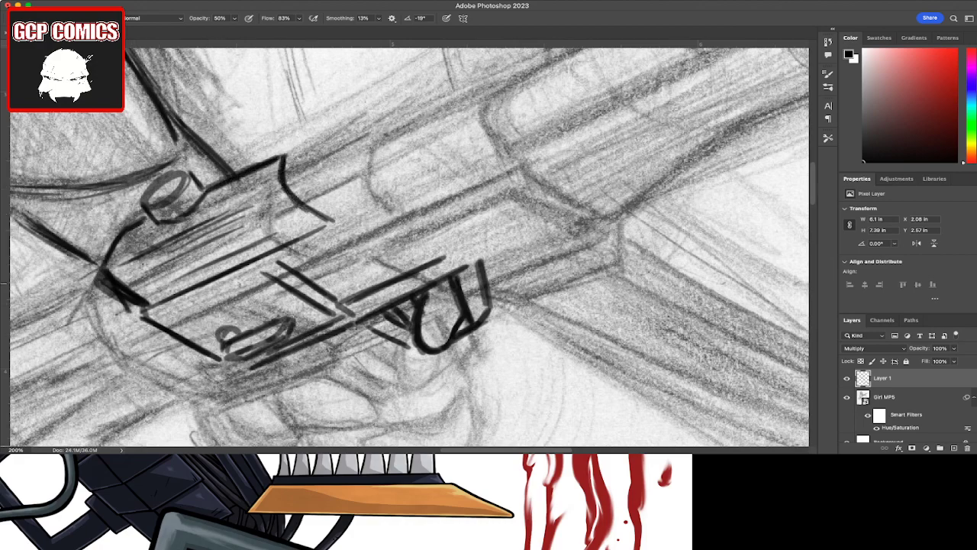
pyautogui.moveTo(127, 226); pyautogui.dragTo(104, 264)
pyautogui.moveTo(139, 307); pyautogui.dragTo(203, 356)
pyautogui.moveTo(153, 325)
pyautogui.mouseDown()
pyautogui.moveTo(228, 368)
pyautogui.moveTo(263, 362)
pyautogui.mouseUp()
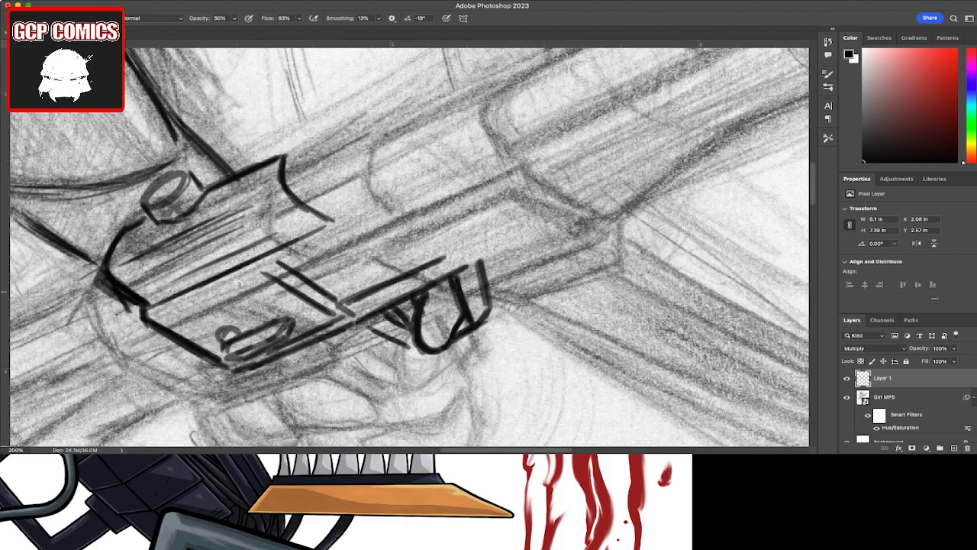
pyautogui.moveTo(99, 274)
pyautogui.mouseDown()
pyautogui.moveTo(84, 305)
pyautogui.moveTo(116, 350)
pyautogui.moveTo(169, 382)
pyautogui.mouseUp()
pyautogui.moveTo(118, 350)
pyautogui.mouseDown()
pyautogui.moveTo(192, 389)
pyautogui.moveTo(218, 374)
pyautogui.moveTo(209, 362)
pyautogui.moveTo(252, 368)
pyautogui.moveTo(238, 372)
pyautogui.moveTo(366, 316)
pyautogui.moveTo(358, 319)
pyautogui.mouseUp()
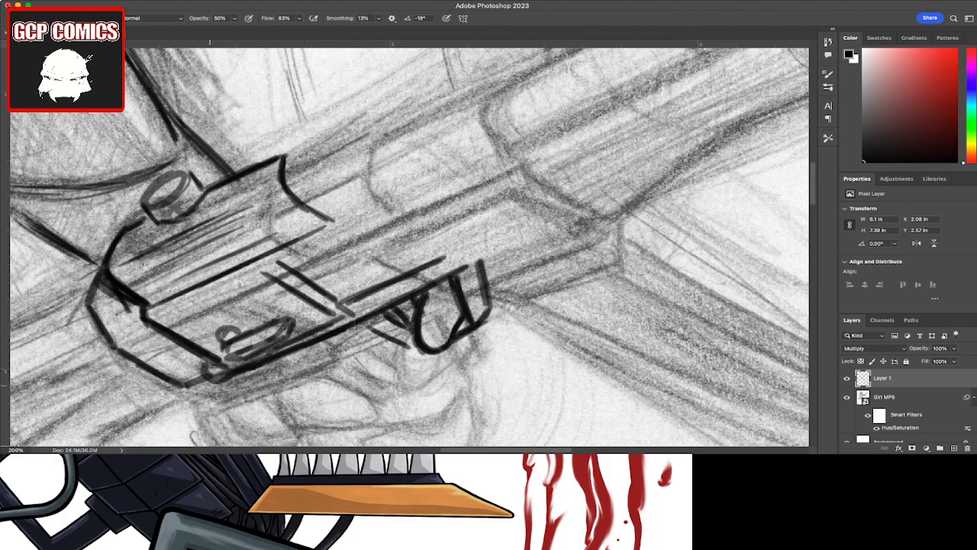
pyautogui.moveTo(195, 396)
pyautogui.mouseDown()
pyautogui.moveTo(205, 383)
pyautogui.moveTo(223, 392)
pyautogui.moveTo(365, 342)
pyautogui.mouseUp()
pyautogui.moveTo(267, 378); pyautogui.dragTo(379, 336)
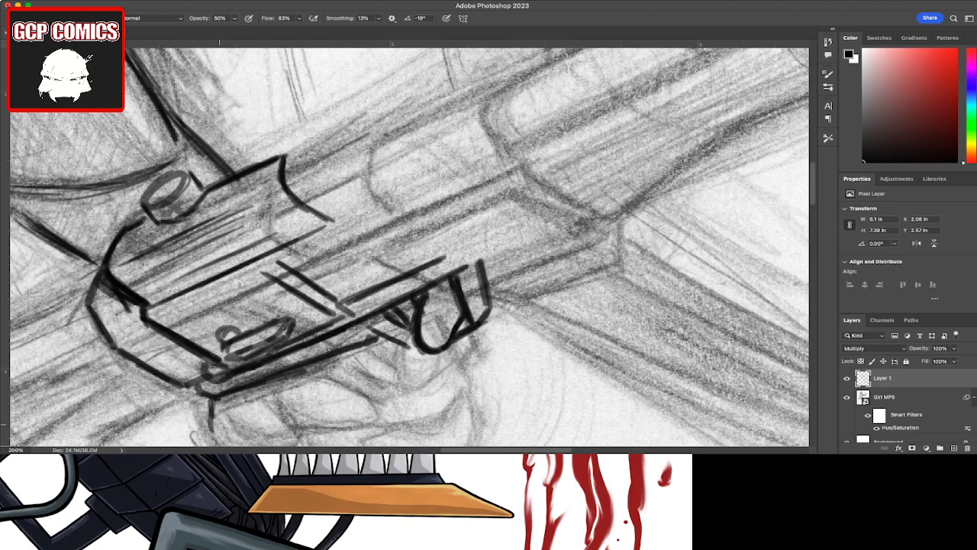
# Step: Shift the ink layer right and up to X 2.19 in, Y 2.5 in, zooming closer on the gun
pyautogui.hotkey('ctrl', '+')
pyautogui.hotkey('shift', 'Right')
pyautogui.hotkey('shift', 'Right')
pyautogui.hotkey('shift', 'Right')
pyautogui.hotkey('shift', 'Up')
pyautogui.hotkey('shift', 'Up')
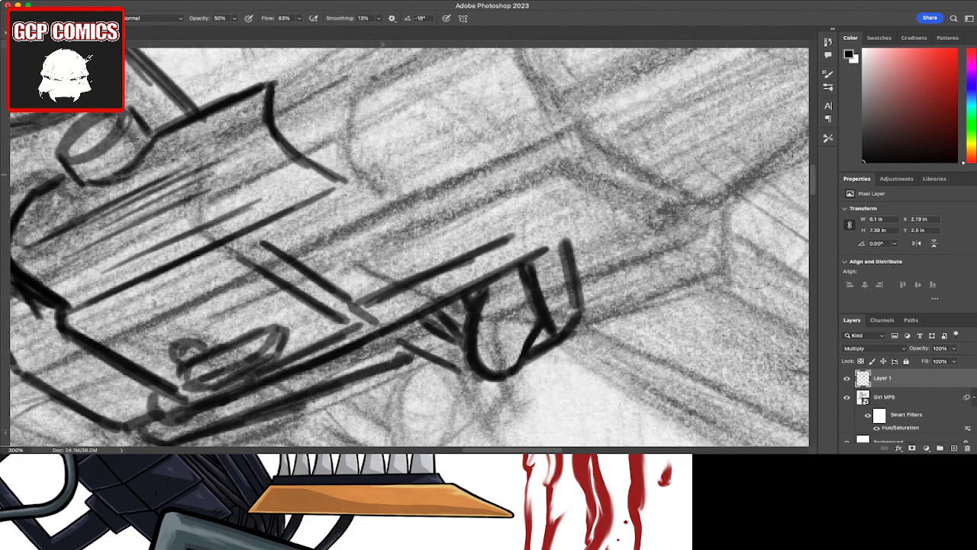
pyautogui.hotkey('ctrl', '+')
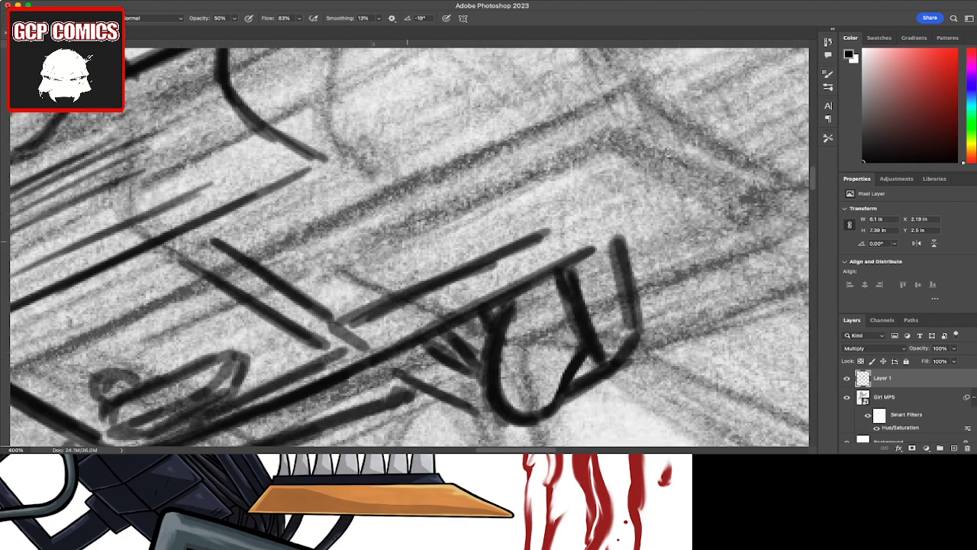
pyautogui.press('z')
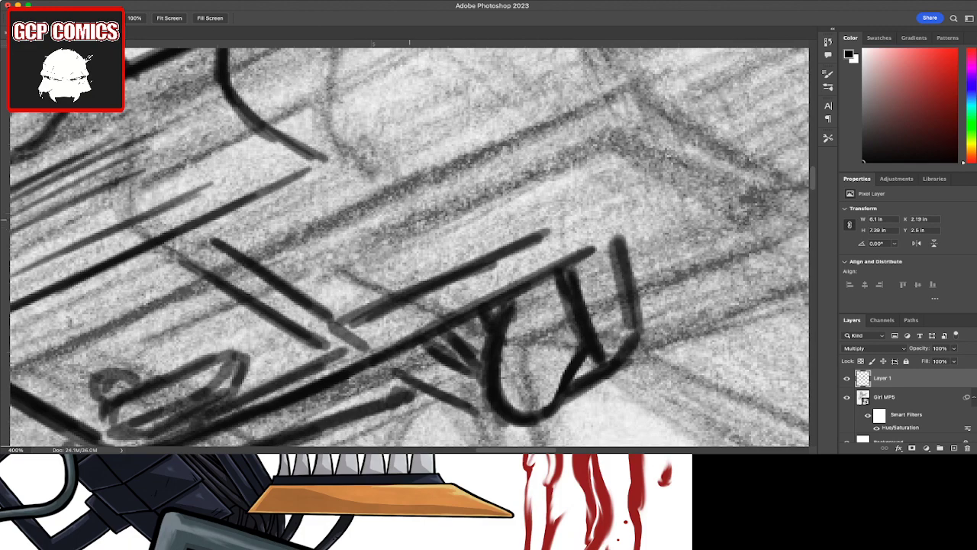
pyautogui.scroll(10, 409, 244)
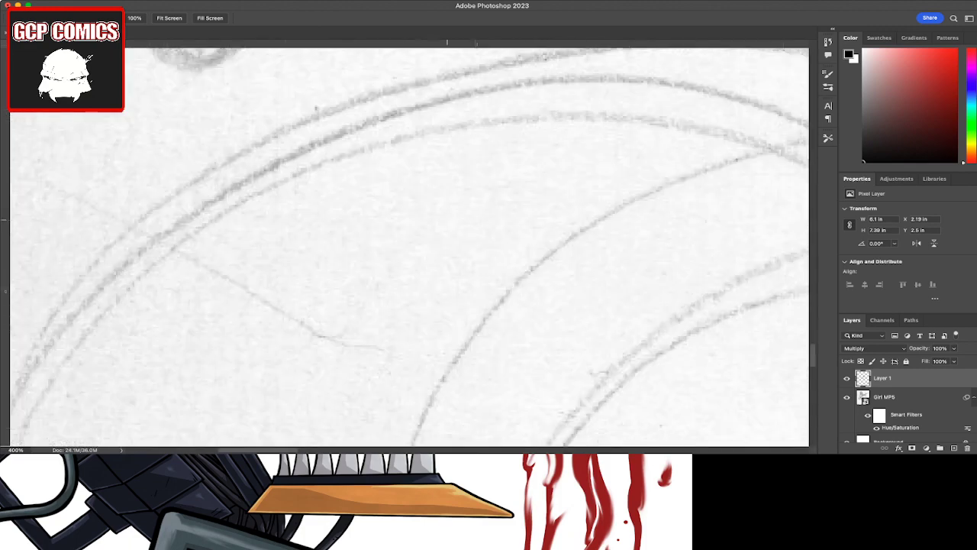
# Step: Zoom out three steps from the gun close-up to show the whole girl figure
pyautogui.scroll(5, 461, 244)
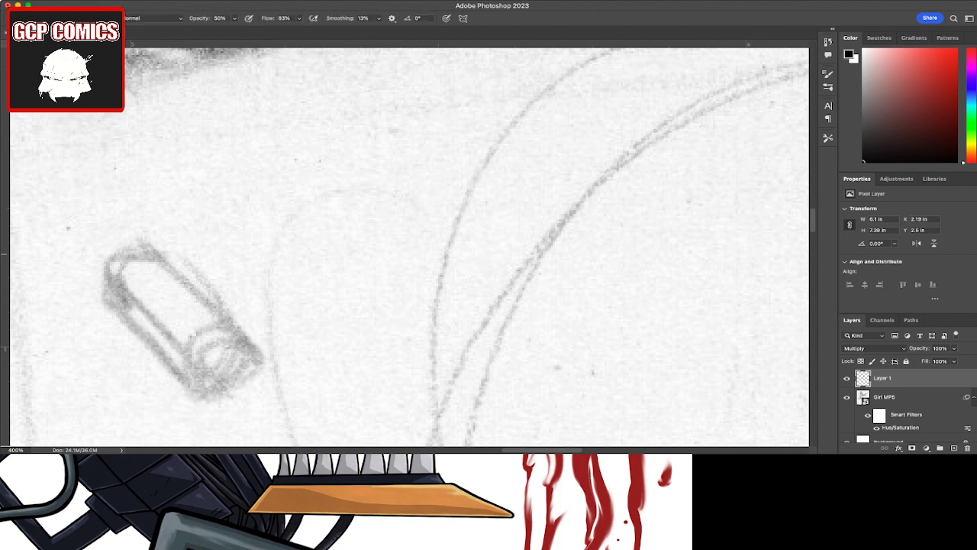
pyautogui.hotkey('ctrl', '-')
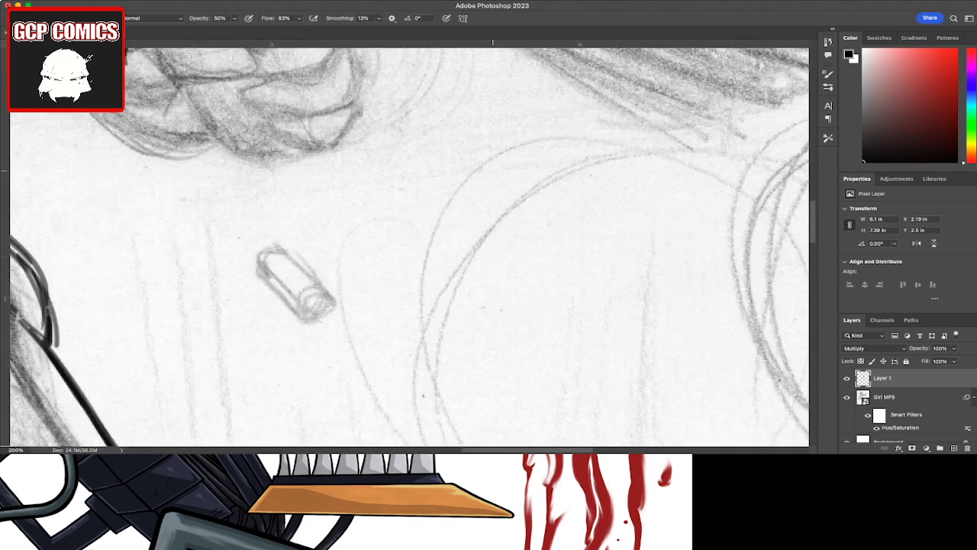
pyautogui.hotkey('ctrl', '-')
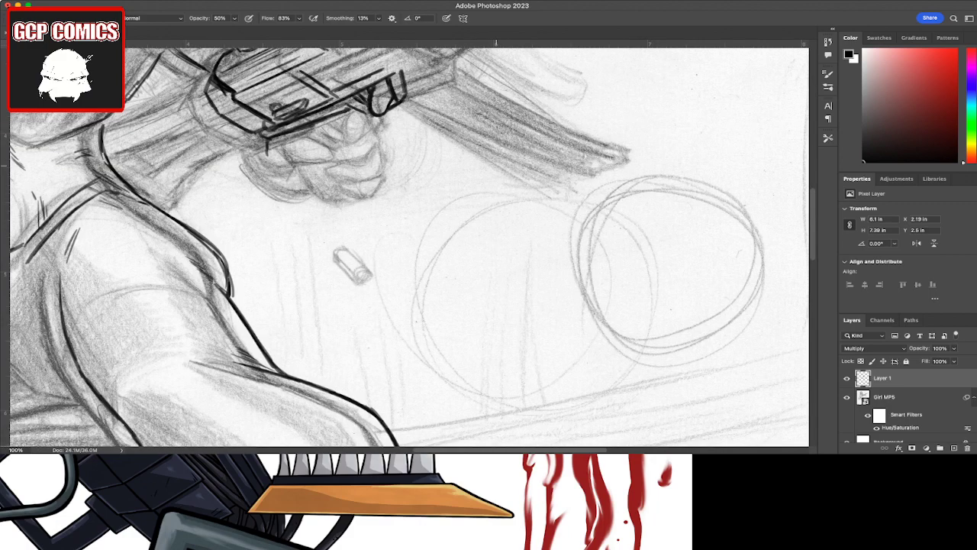
pyautogui.hotkey('ctrl', '-')
pyautogui.press('v')
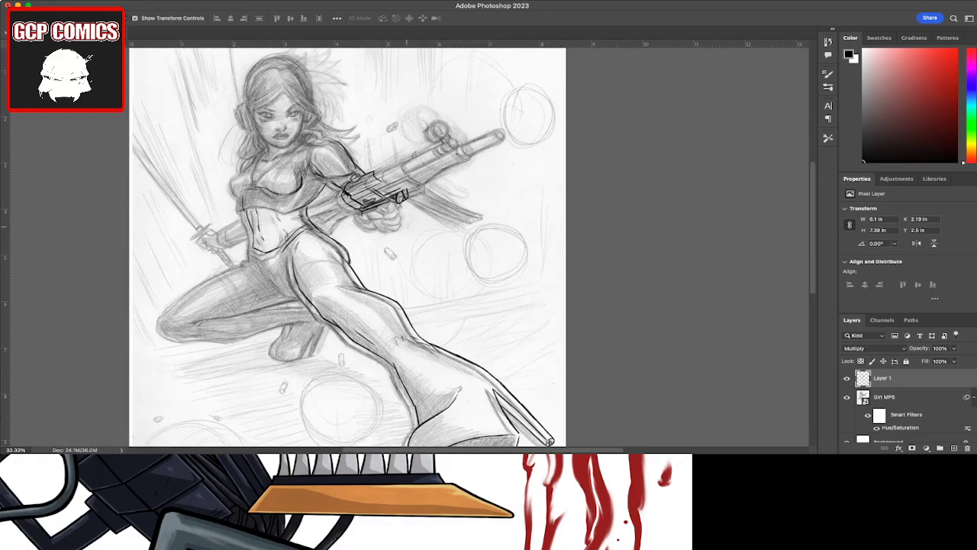
# Step: Nudge Layer 1 left and down to X 2.06 in, Y 2.53 in, then zoom onto the torso and legs
pyautogui.press('Right')
pyautogui.press('Right')
pyautogui.press('Left')
pyautogui.press('Left')
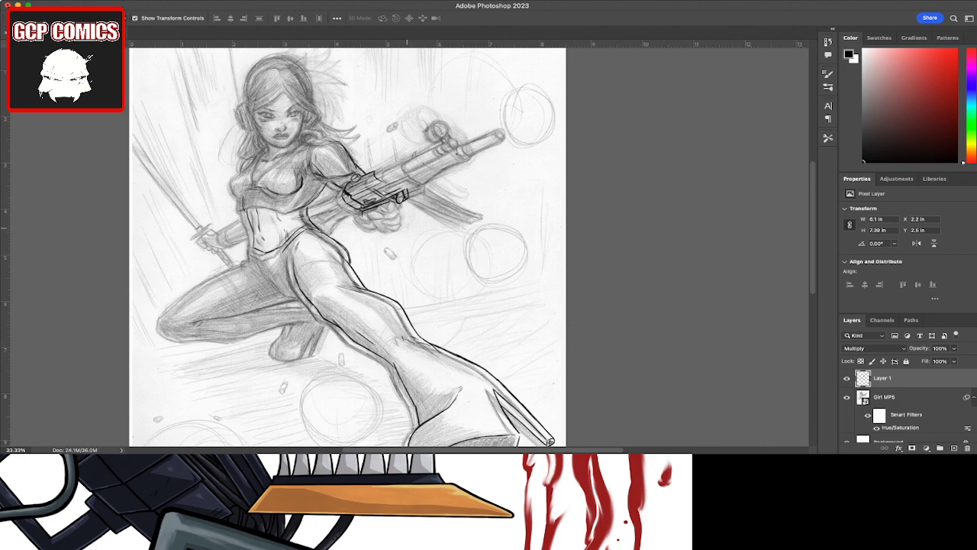
pyautogui.press('Left')
pyautogui.press('Left')
pyautogui.press('Left')
pyautogui.press('Left')
pyautogui.press('Left')
pyautogui.press('Left')
pyautogui.press('Left')
pyautogui.press('Left')
pyautogui.press('Left')
pyautogui.press('Left')
pyautogui.press('Left')
pyautogui.press('Left')
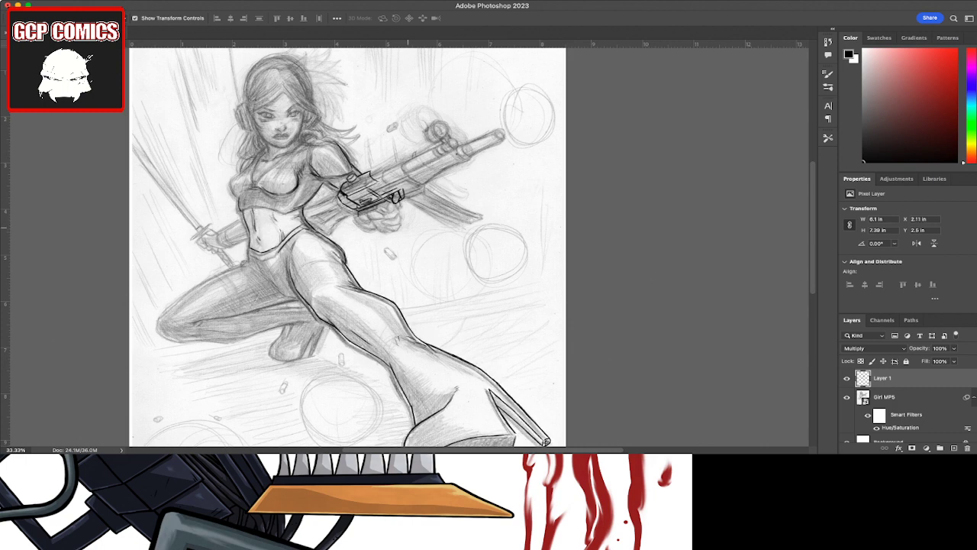
pyautogui.press('Left')
pyautogui.press('Left')
pyautogui.press('Left')
pyautogui.press('Left')
pyautogui.press('Left')
pyautogui.press('Left')
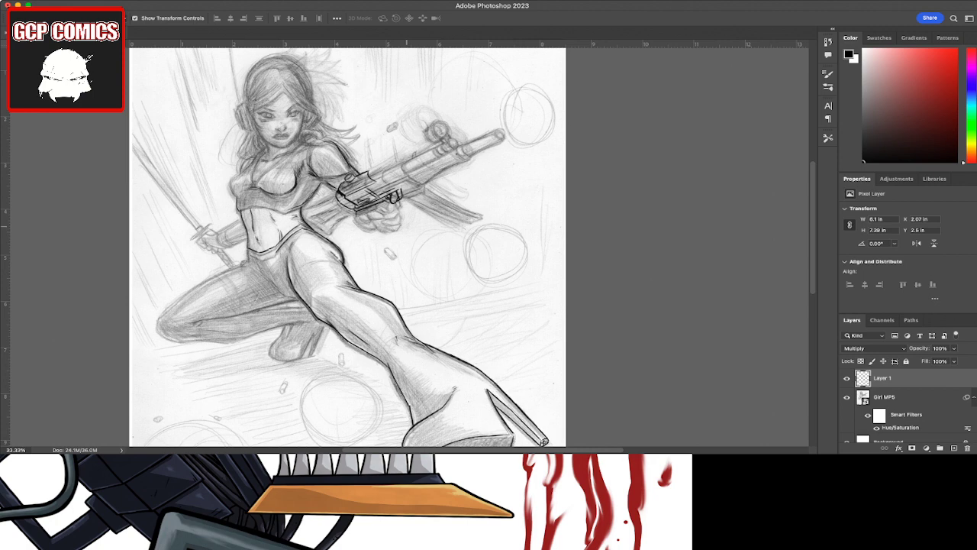
pyautogui.press('Left')
pyautogui.press('Left')
pyautogui.press('Left')
pyautogui.press('Left')
pyautogui.press('Left')
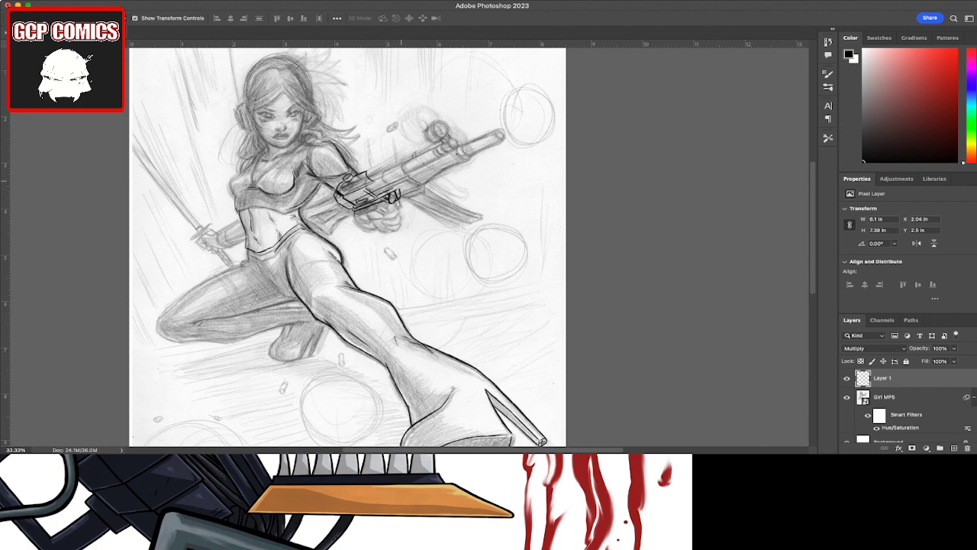
pyautogui.press('Left')
pyautogui.press('Right')
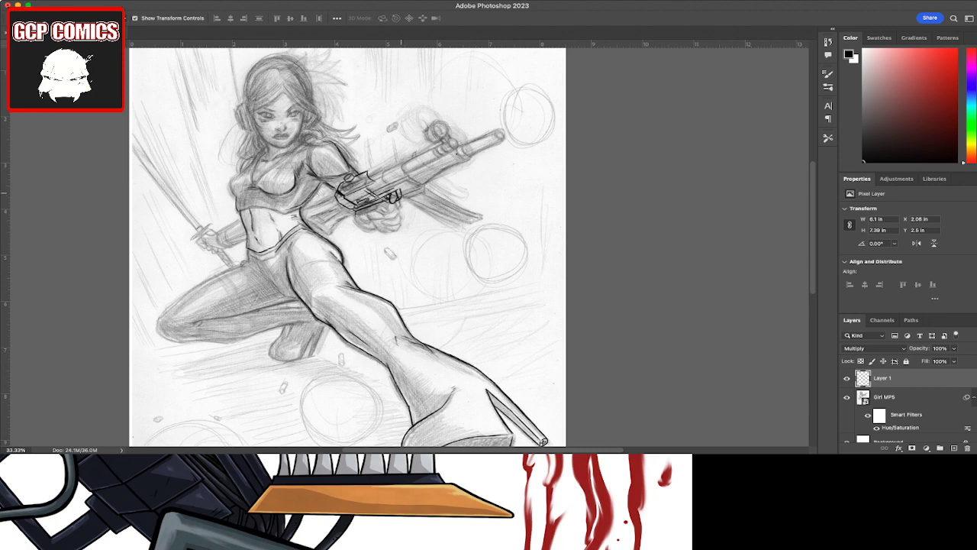
pyautogui.press('Down')
pyautogui.press('Down')
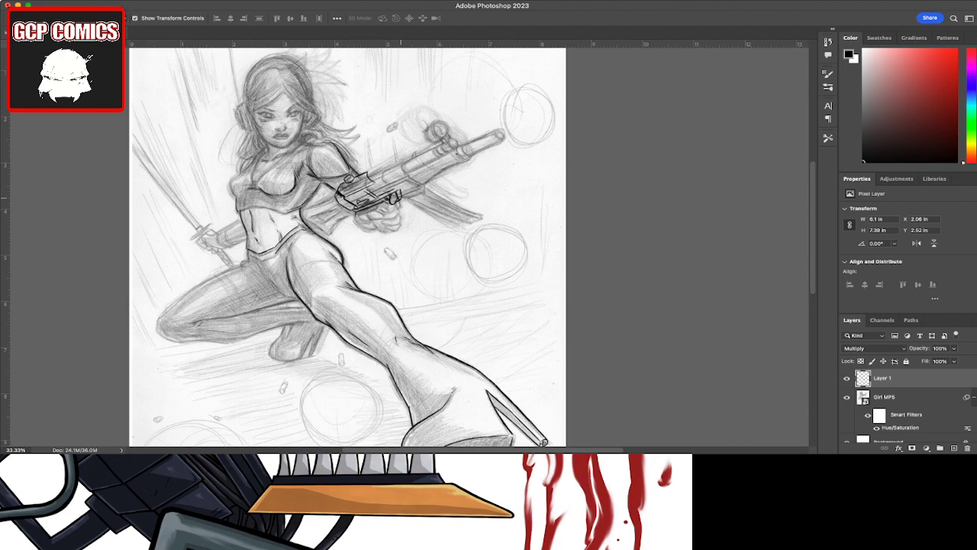
pyautogui.press('Down')
pyautogui.press('Down')
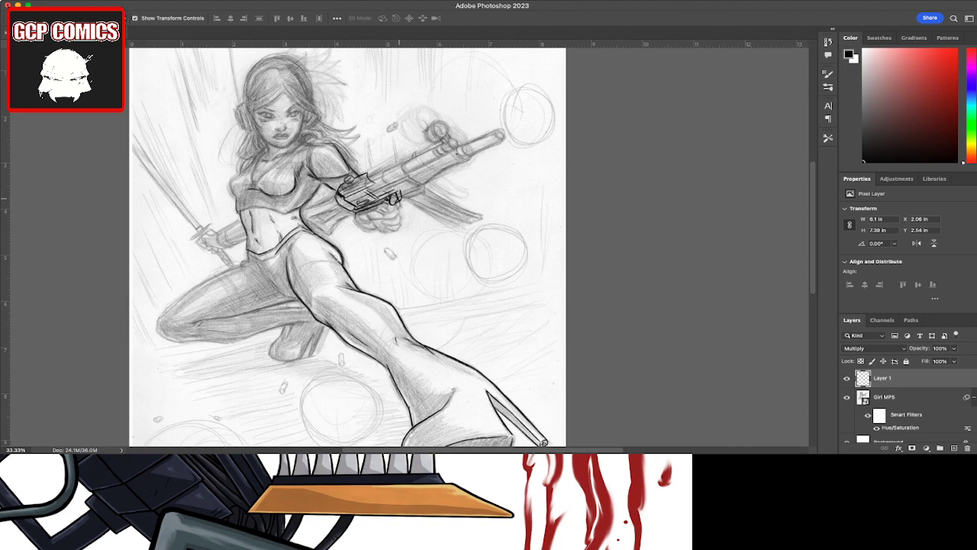
pyautogui.hotkey('ctrl', '-')
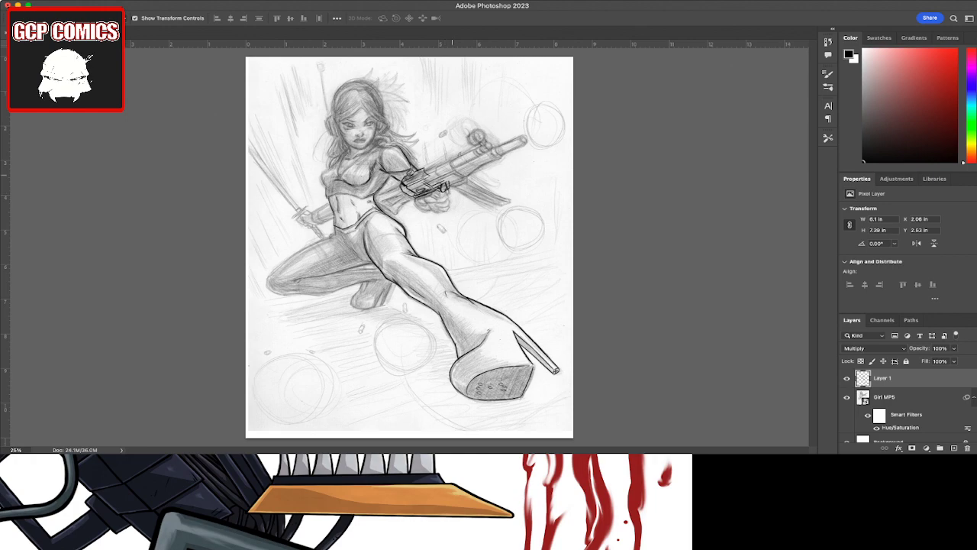
pyautogui.hotkey('ctrl', '+')
pyautogui.hotkey('ctrl', '+')
pyautogui.hotkey('ctrl', '+')
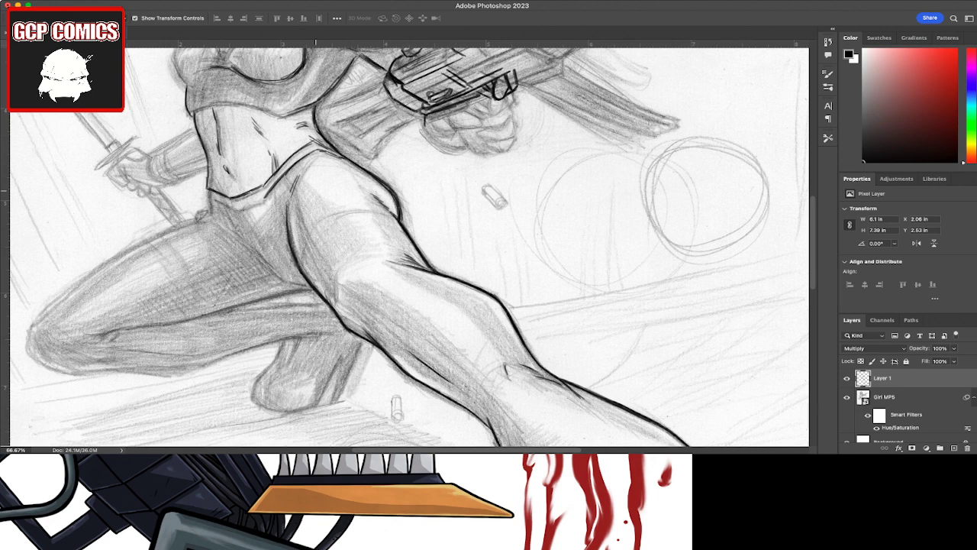
# Step: Pan the view to bring the girl's face, torso and gun into view
pyautogui.press('h')
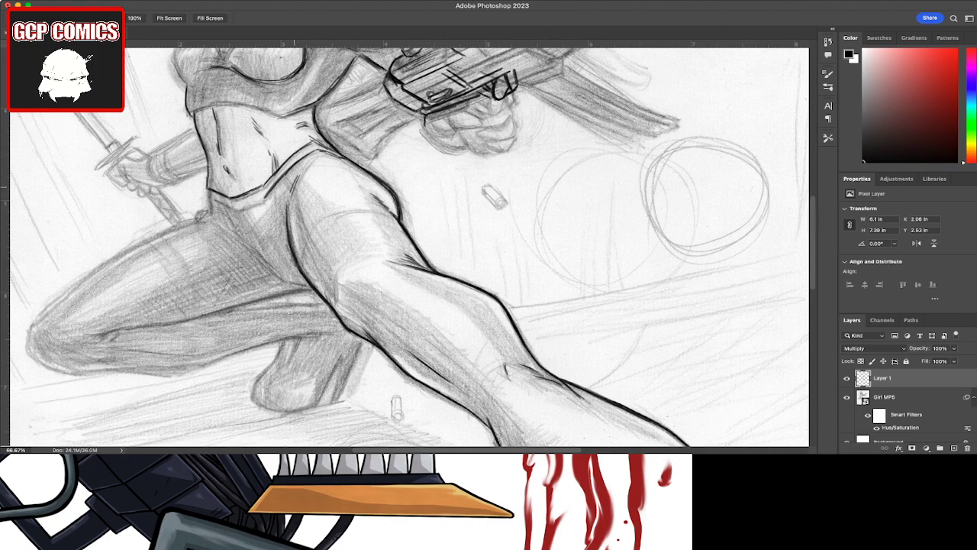
pyautogui.moveTo(404, 229); pyautogui.dragTo(435, 305)
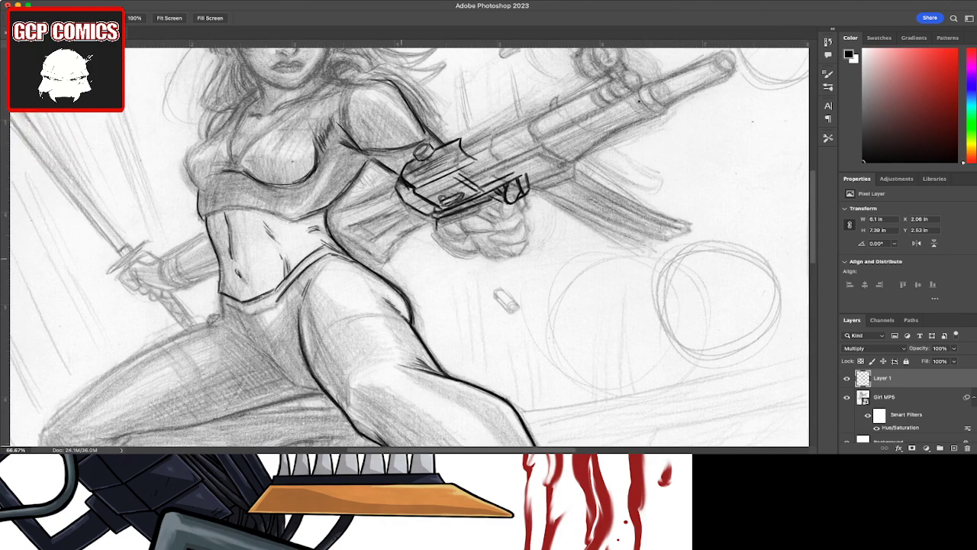
pyautogui.moveTo(459, 229); pyautogui.dragTo(373, 302)
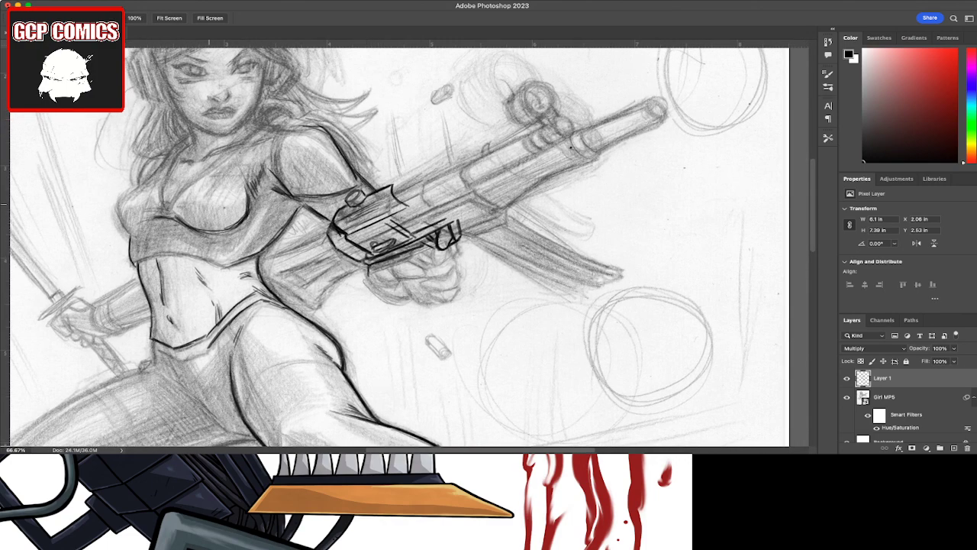
pyautogui.press('b')
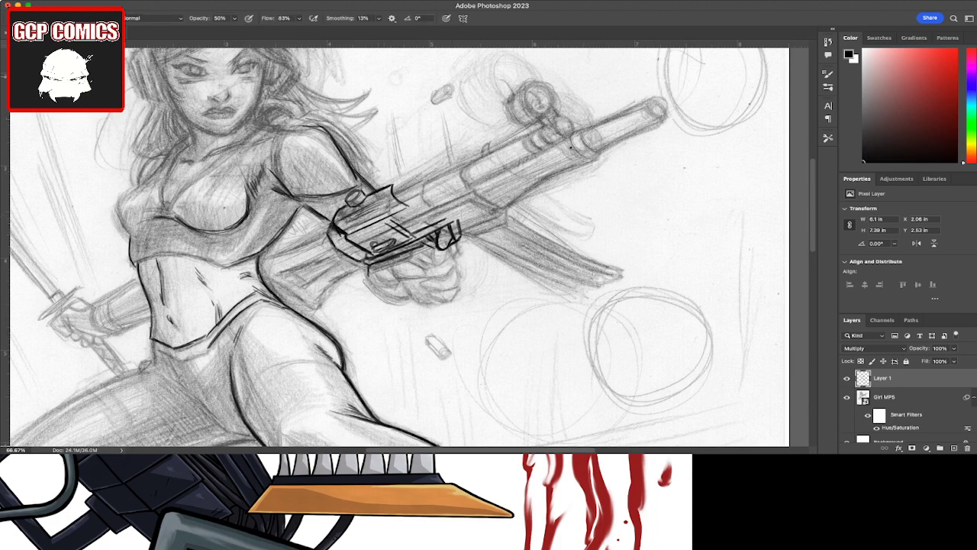
# Step: Lasso the inked gun and hand, shift it down and left onto the pencil gun, and deselect
pyautogui.press('l')
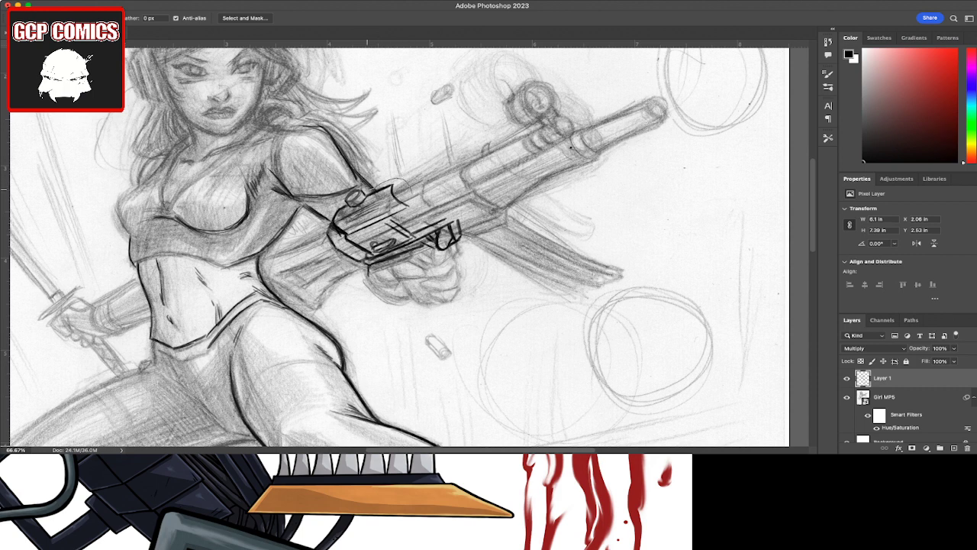
pyautogui.moveTo(324, 229); pyautogui.dragTo(426, 186)
pyautogui.press('v')
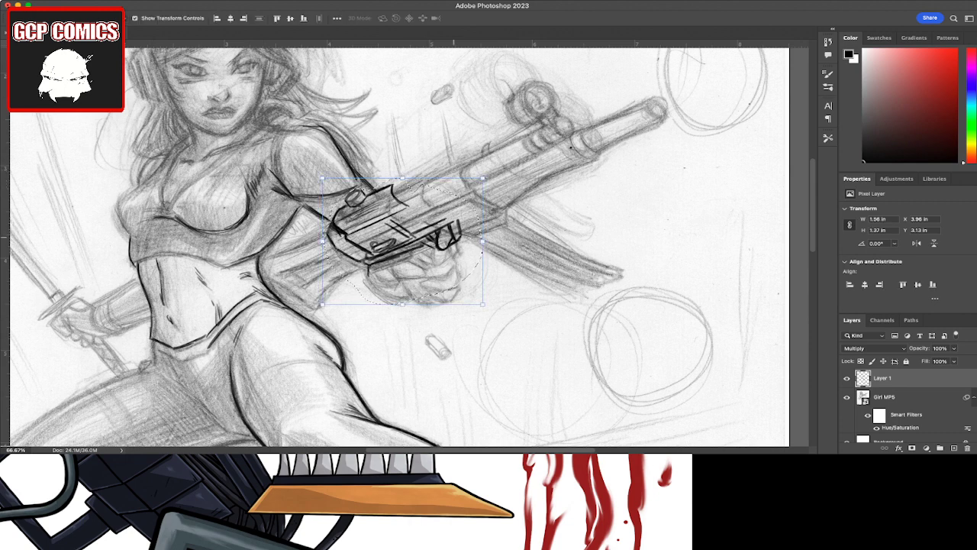
pyautogui.hotkey('shift', 'Left')
pyautogui.hotkey('shift', 'Down')
pyautogui.hotkey('shift', 'Down')
pyautogui.hotkey('shift', 'Down')
pyautogui.hotkey('shift', 'Down')
pyautogui.hotkey('shift', 'Left')
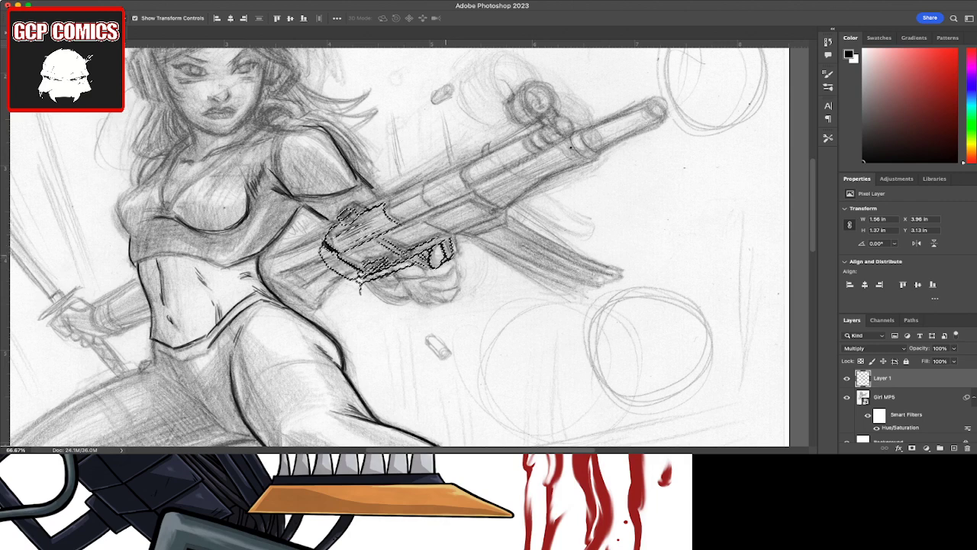
pyautogui.hotkey('shift', 'Up')
pyautogui.hotkey('shift', 'Up')
pyautogui.hotkey('shift', 'Right')
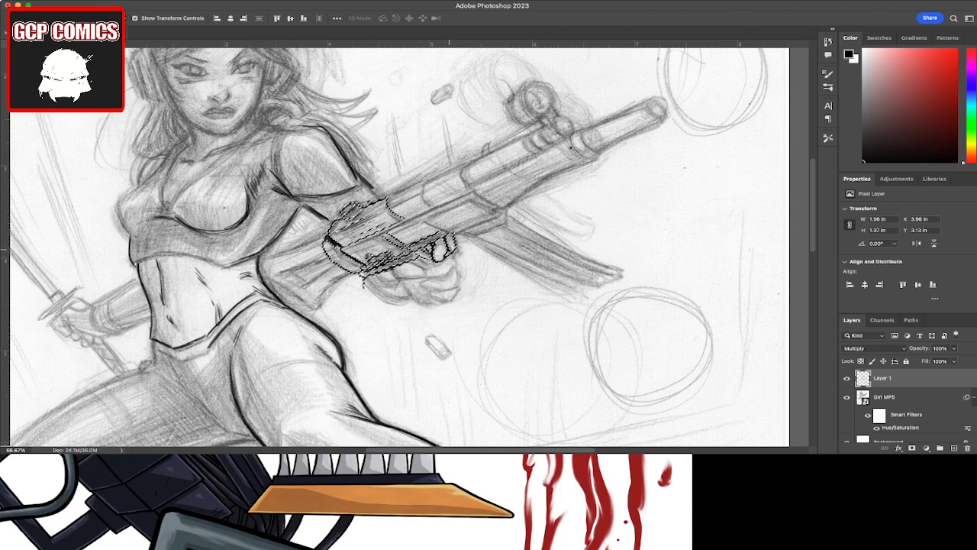
pyautogui.hotkey('shift', 'Up')
pyautogui.hotkey('shift', 'Left')
pyautogui.hotkey('shift', 'Right')
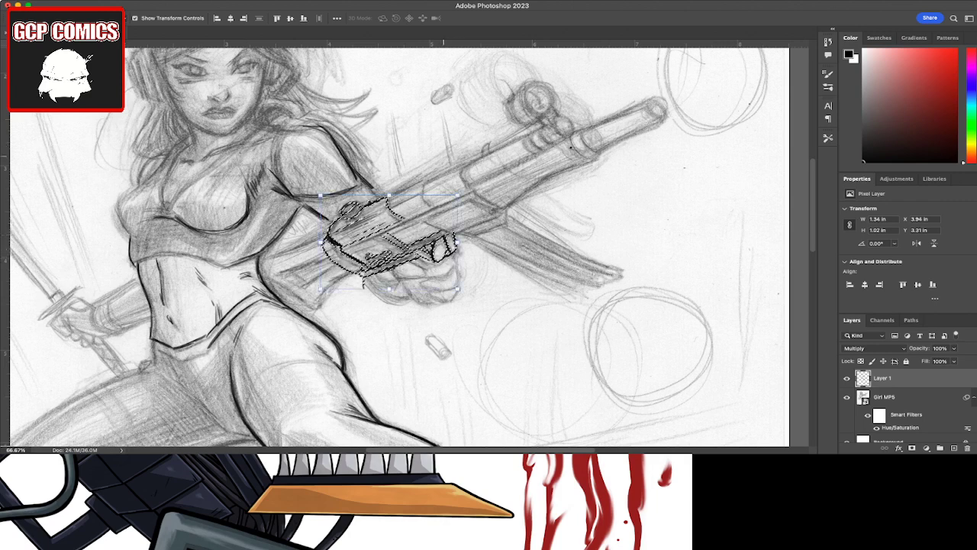
pyautogui.hotkey('shift', 'Up')
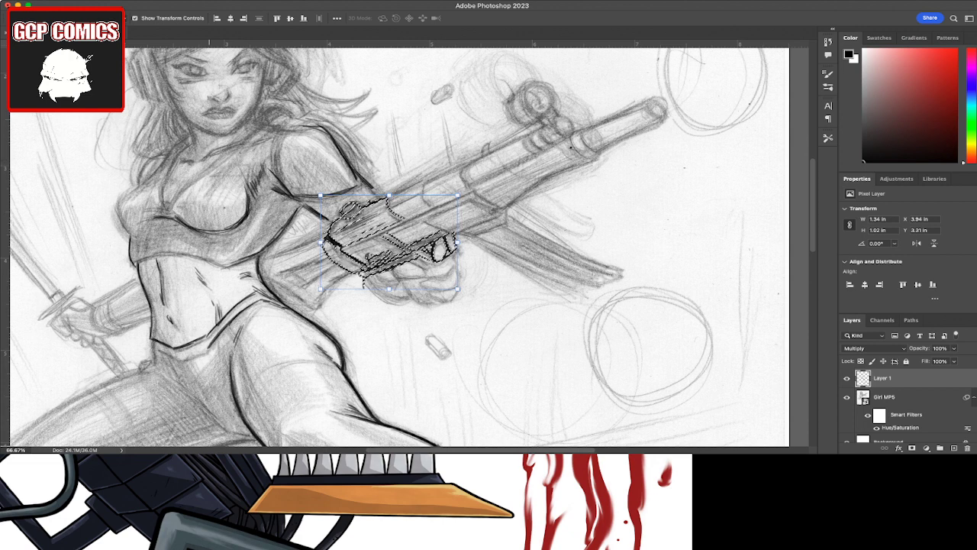
pyautogui.hotkey('ctrl', 'd')
# Step: Add a short ink mark near the trigger guard and magnify onto the gripping hand
pyautogui.press('h')
pyautogui.press('b')
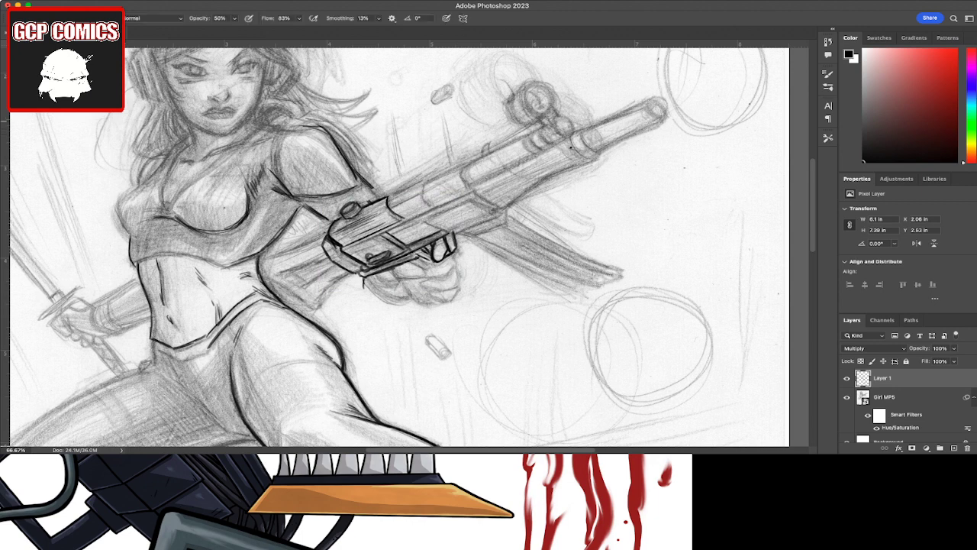
pyautogui.moveTo(453, 238); pyautogui.dragTo(451, 250)
pyautogui.press('e')
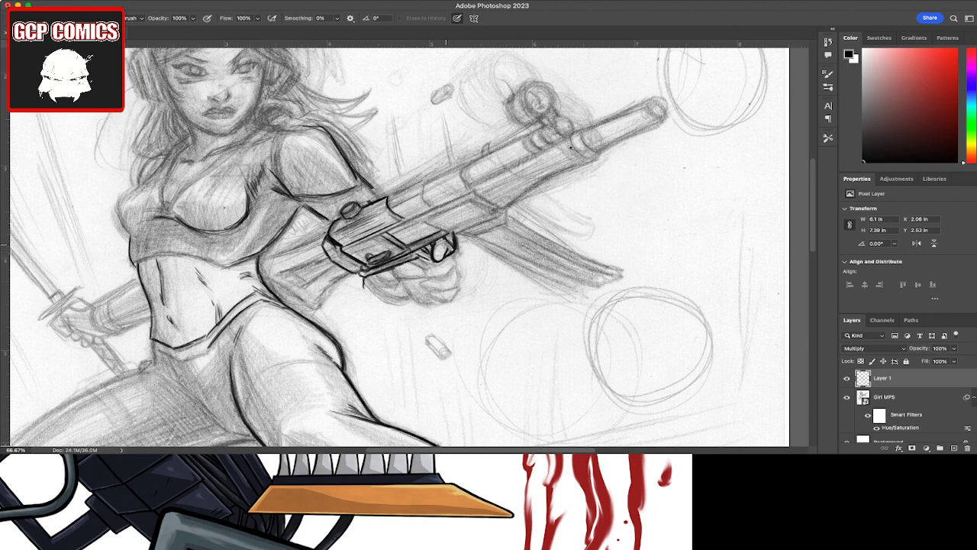
pyautogui.press('v')
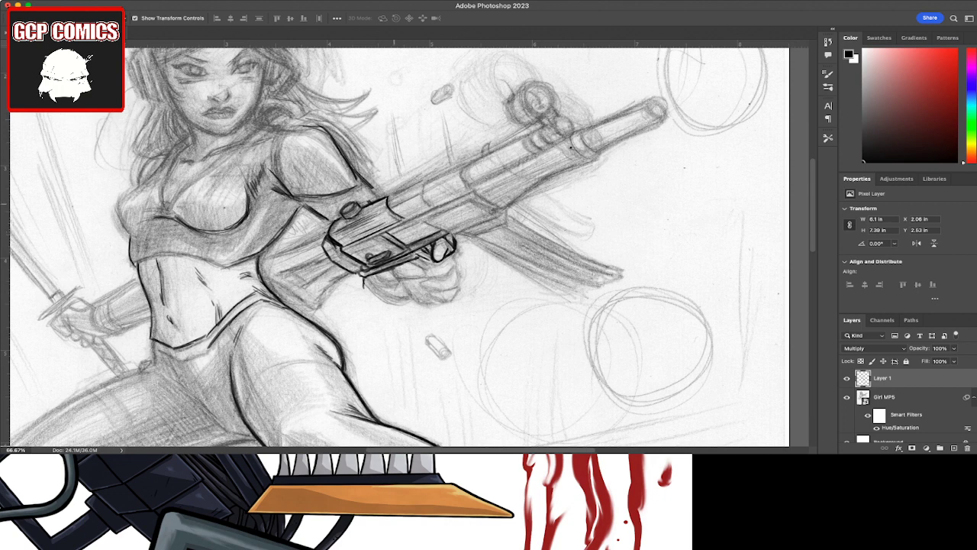
pyautogui.press('b')
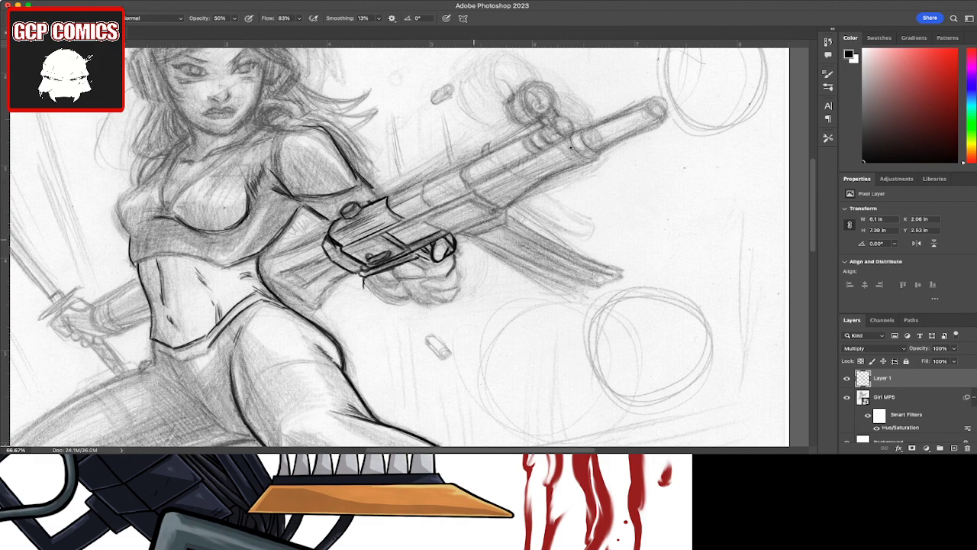
pyautogui.press('super+plus')
pyautogui.press('super+plus')
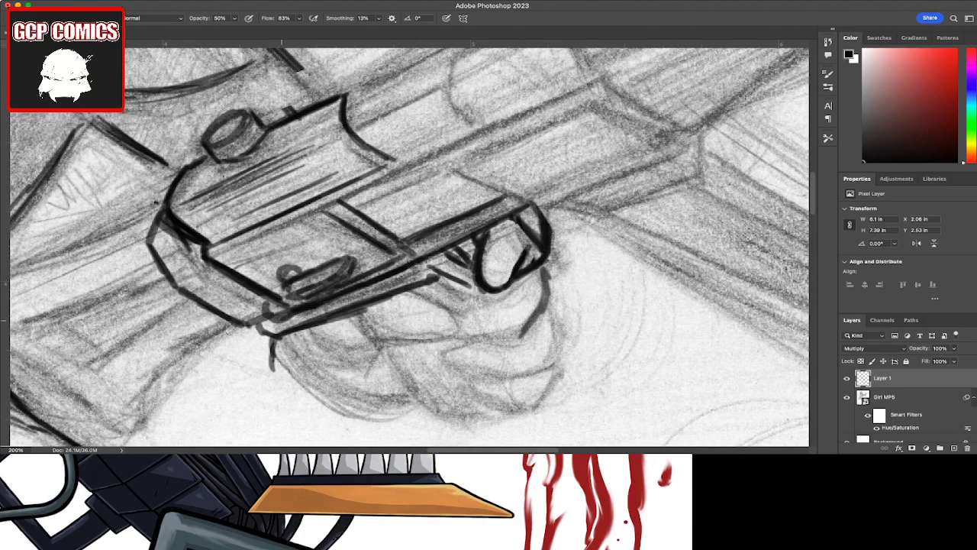
# Step: Ink the grip's lower outline and inner curves below the gun's front end
pyautogui.moveTo(279, 321)
pyautogui.mouseDown()
pyautogui.moveTo(277, 348)
pyautogui.moveTo(298, 376)
pyautogui.mouseUp()
pyautogui.moveTo(278, 342)
pyautogui.mouseDown()
pyautogui.moveTo(313, 395)
pyautogui.moveTo(359, 415)
pyautogui.mouseUp()
pyautogui.moveTo(304, 378)
pyautogui.mouseDown()
pyautogui.moveTo(385, 415)
pyautogui.moveTo(422, 410)
pyautogui.mouseUp()
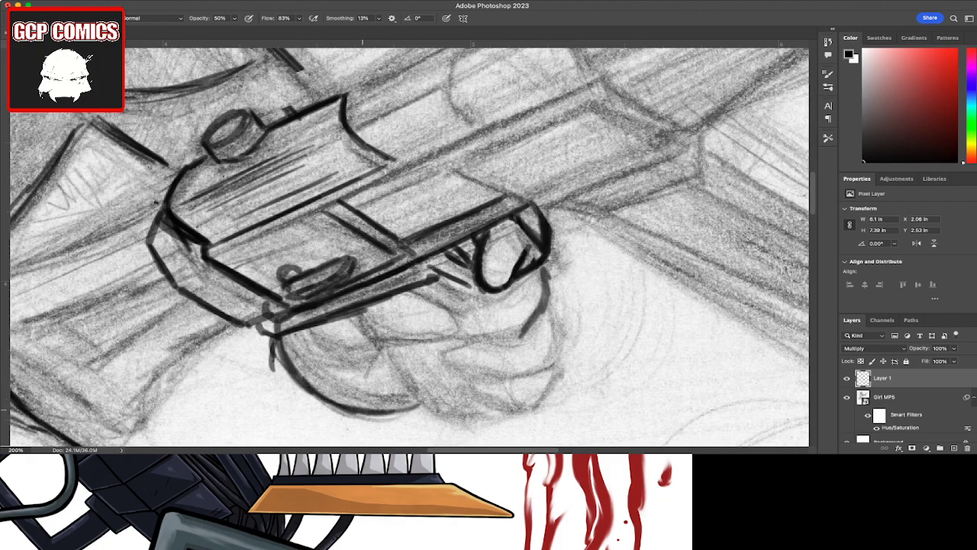
pyautogui.moveTo(363, 403)
pyautogui.mouseDown()
pyautogui.moveTo(419, 413)
pyautogui.moveTo(419, 401)
pyautogui.mouseUp()
pyautogui.moveTo(333, 384); pyautogui.dragTo(415, 400)
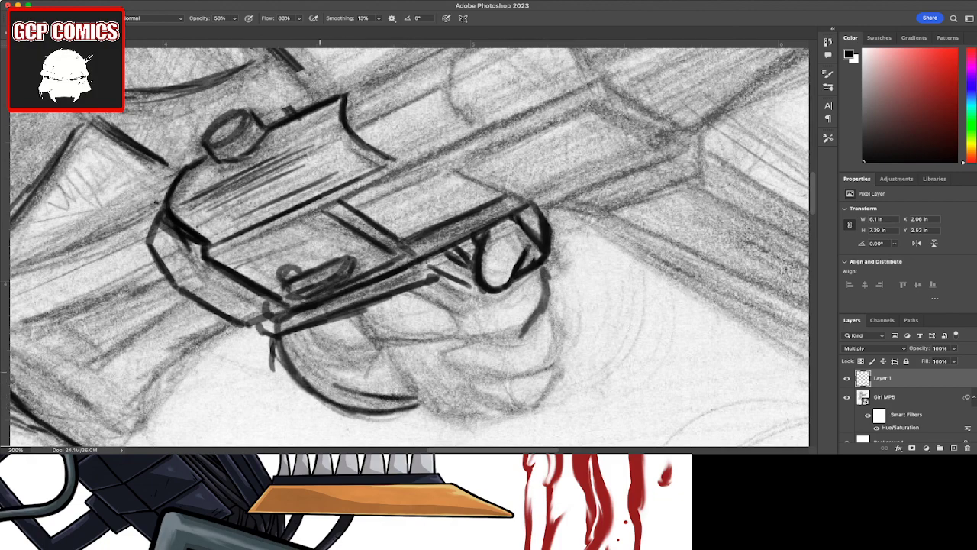
pyautogui.moveTo(306, 357); pyautogui.dragTo(374, 397)
pyautogui.moveTo(298, 339); pyautogui.dragTo(338, 385)
pyautogui.moveTo(294, 332)
pyautogui.mouseDown()
pyautogui.moveTo(328, 383)
pyautogui.moveTo(302, 359)
pyautogui.mouseUp()
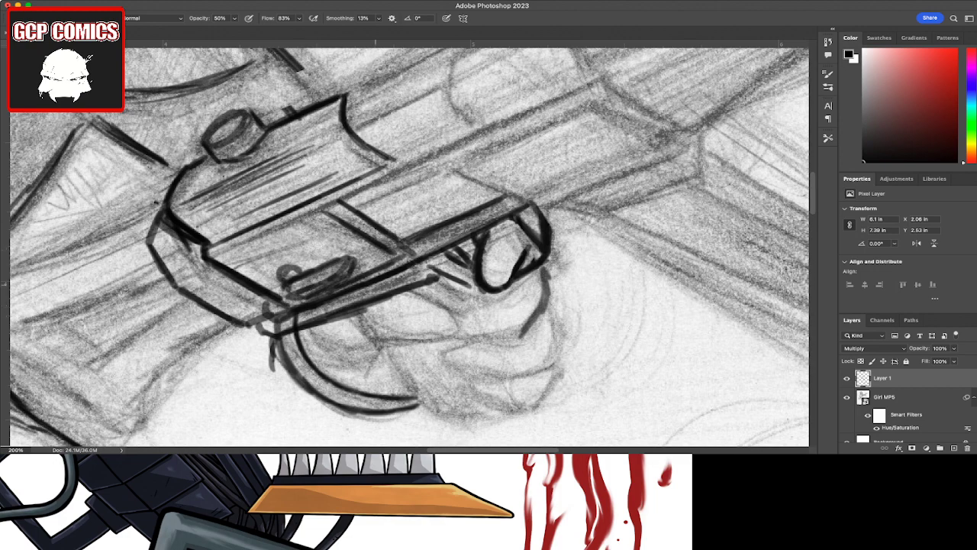
pyautogui.moveTo(302, 313)
pyautogui.mouseDown()
pyautogui.moveTo(329, 359)
pyautogui.moveTo(397, 377)
pyautogui.moveTo(390, 389)
pyautogui.moveTo(401, 395)
pyautogui.mouseUp()
pyautogui.moveTo(351, 372)
pyautogui.mouseDown()
pyautogui.moveTo(418, 396)
pyautogui.moveTo(397, 379)
pyautogui.mouseUp()
pyautogui.moveTo(314, 344); pyautogui.dragTo(339, 365)
pyautogui.moveTo(322, 323)
pyautogui.mouseDown()
pyautogui.moveTo(352, 351)
pyautogui.moveTo(394, 355)
pyautogui.mouseUp()
# Step: Ink the rounded finger loops and lower hand curve, then erase stray lines inside the finger oval
pyautogui.moveTo(353, 311)
pyautogui.mouseDown()
pyautogui.moveTo(390, 346)
pyautogui.moveTo(377, 336)
pyautogui.moveTo(435, 347)
pyautogui.moveTo(420, 347)
pyautogui.mouseUp()
pyautogui.moveTo(401, 278); pyautogui.dragTo(365, 317)
pyautogui.moveTo(371, 298)
pyautogui.mouseDown()
pyautogui.moveTo(445, 292)
pyautogui.moveTo(455, 307)
pyautogui.moveTo(380, 336)
pyautogui.moveTo(437, 345)
pyautogui.mouseUp()
pyautogui.moveTo(440, 325); pyautogui.dragTo(454, 333)
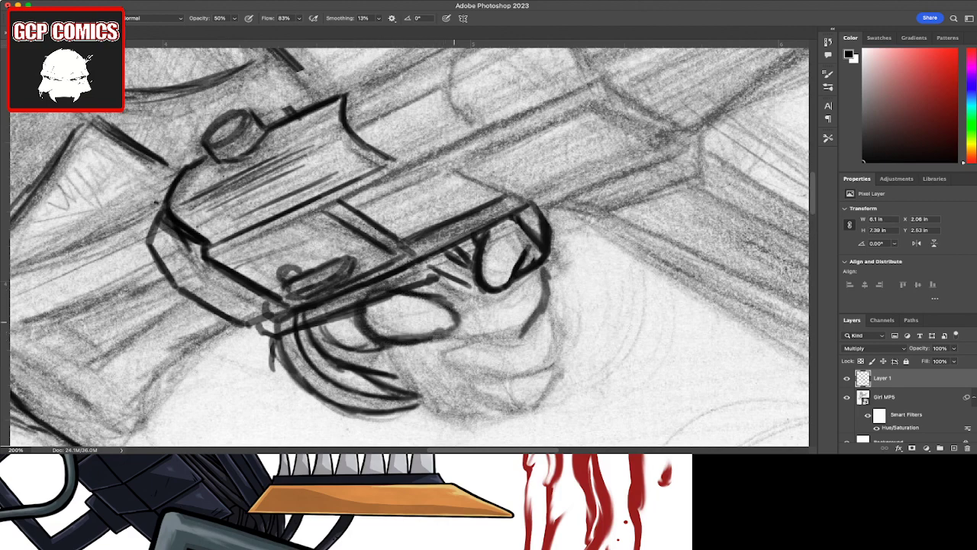
pyautogui.moveTo(411, 288); pyautogui.dragTo(429, 334)
pyautogui.moveTo(368, 290); pyautogui.dragTo(408, 295)
pyautogui.moveTo(359, 313); pyautogui.dragTo(374, 341)
pyautogui.moveTo(368, 289)
pyautogui.mouseDown()
pyautogui.moveTo(316, 317)
pyautogui.moveTo(319, 337)
pyautogui.moveTo(382, 356)
pyautogui.mouseUp()
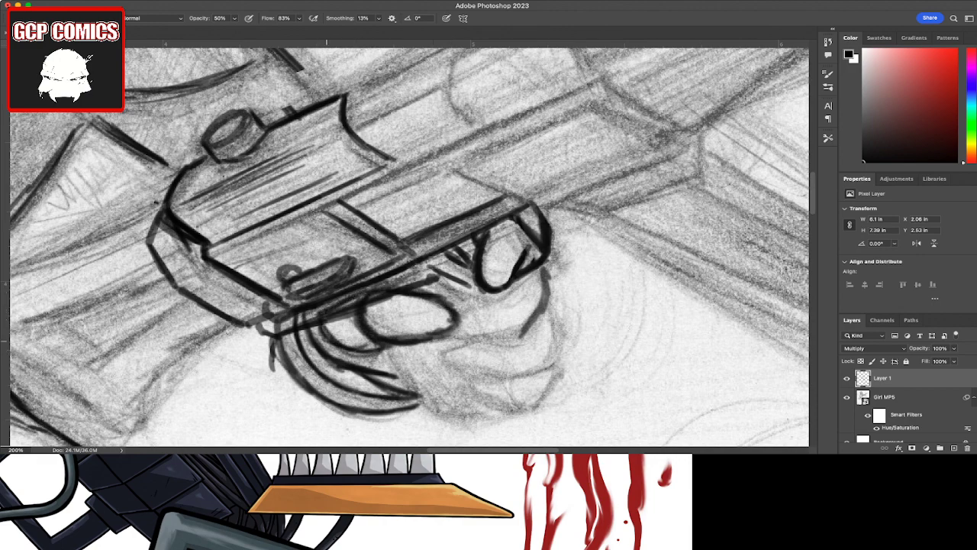
pyautogui.moveTo(326, 344)
pyautogui.mouseDown()
pyautogui.moveTo(388, 354)
pyautogui.moveTo(409, 380)
pyautogui.mouseUp()
pyautogui.moveTo(393, 347)
pyautogui.mouseDown()
pyautogui.moveTo(440, 412)
pyautogui.moveTo(523, 418)
pyautogui.mouseUp()
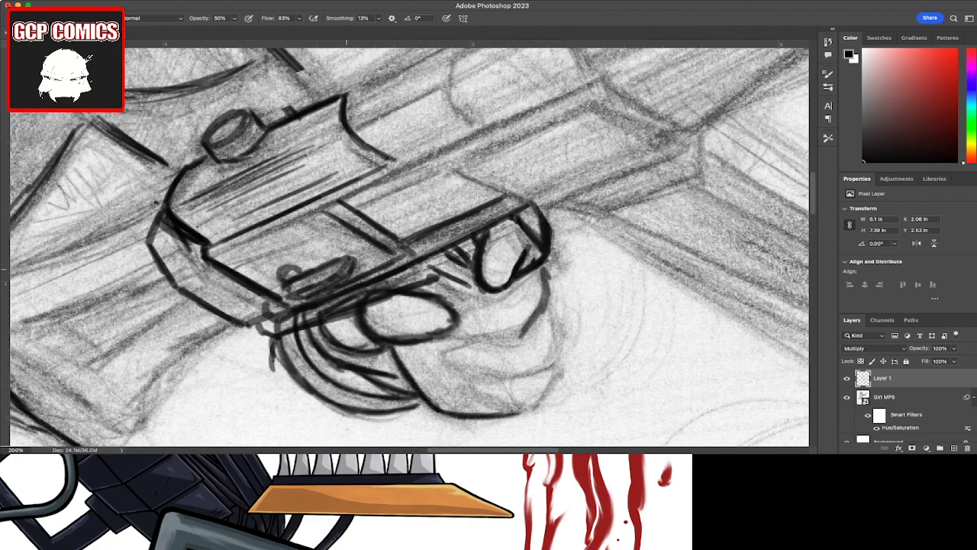
pyautogui.press('e')
pyautogui.moveTo(377, 299)
pyautogui.mouseDown()
pyautogui.moveTo(392, 304)
pyautogui.moveTo(365, 316)
pyautogui.moveTo(373, 333)
pyautogui.moveTo(336, 321)
pyautogui.moveTo(340, 309)
pyautogui.moveTo(333, 337)
pyautogui.moveTo(327, 320)
pyautogui.moveTo(367, 348)
pyautogui.mouseUp()
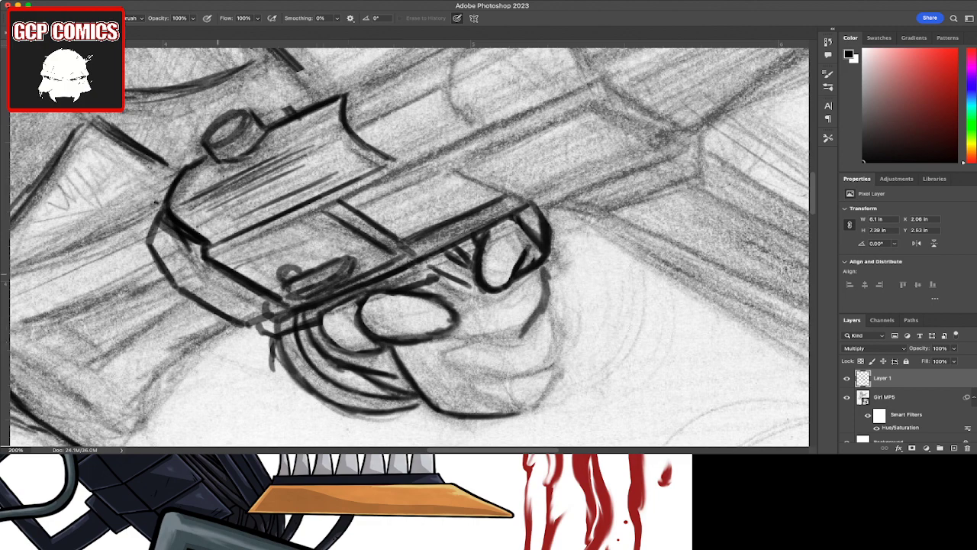
# Step: Ink the trigger-guard curves in black, erasing stray marks near the guard
pyautogui.press('b')
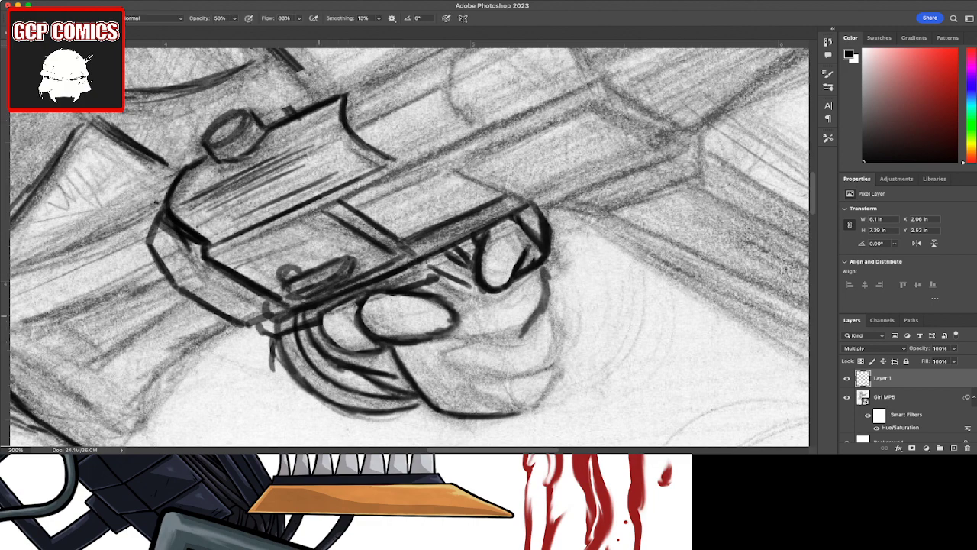
pyautogui.moveTo(326, 316)
pyautogui.mouseDown()
pyautogui.moveTo(368, 292)
pyautogui.moveTo(347, 306)
pyautogui.moveTo(327, 343)
pyautogui.moveTo(343, 356)
pyautogui.moveTo(383, 345)
pyautogui.moveTo(357, 305)
pyautogui.mouseUp()
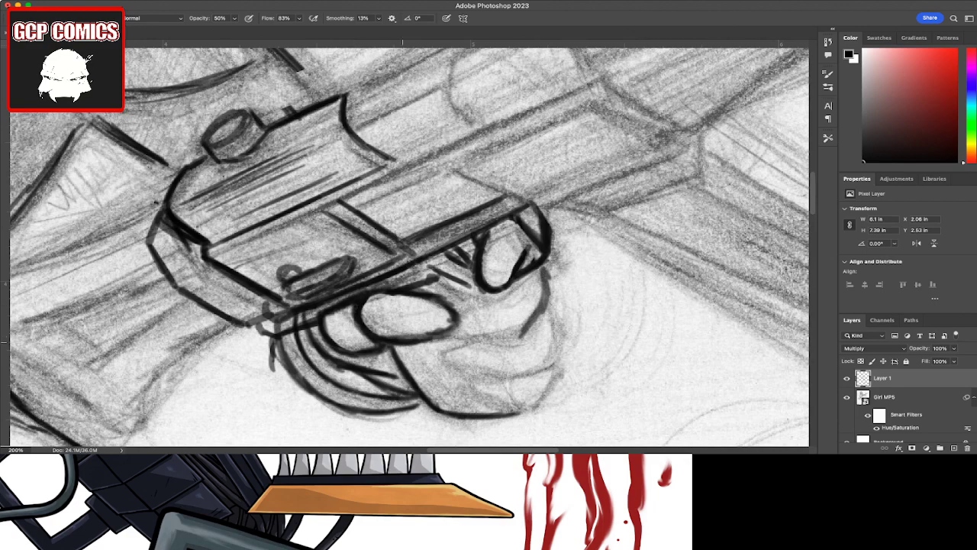
pyautogui.moveTo(385, 347)
pyautogui.mouseDown()
pyautogui.moveTo(442, 338)
pyautogui.moveTo(428, 339)
pyautogui.moveTo(462, 316)
pyautogui.mouseUp()
pyautogui.moveTo(289, 324); pyautogui.dragTo(318, 311)
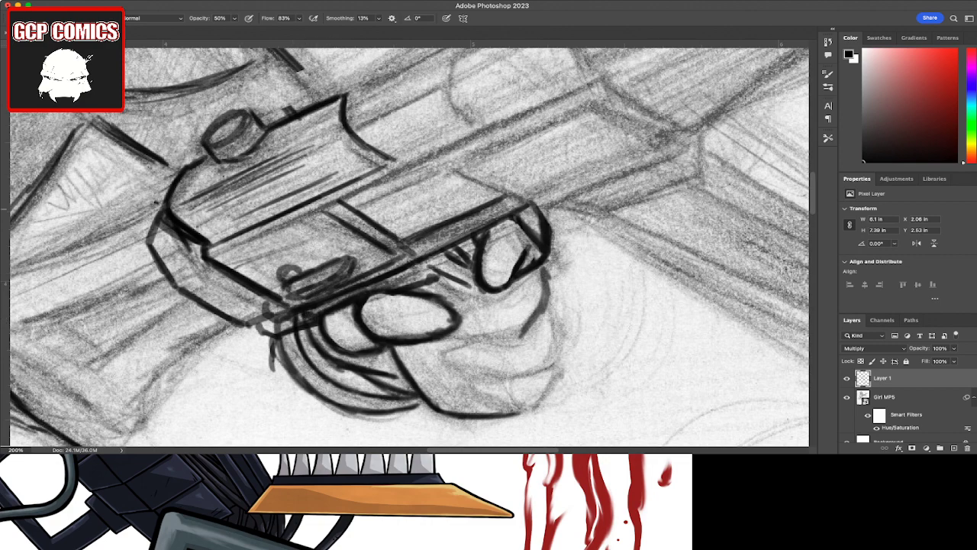
pyautogui.press('e')
pyautogui.moveTo(259, 324)
pyautogui.mouseDown()
pyautogui.moveTo(272, 339)
pyautogui.moveTo(293, 328)
pyautogui.moveTo(284, 322)
pyautogui.moveTo(298, 323)
pyautogui.moveTo(292, 334)
pyautogui.moveTo(313, 314)
pyautogui.moveTo(325, 341)
pyautogui.mouseUp()
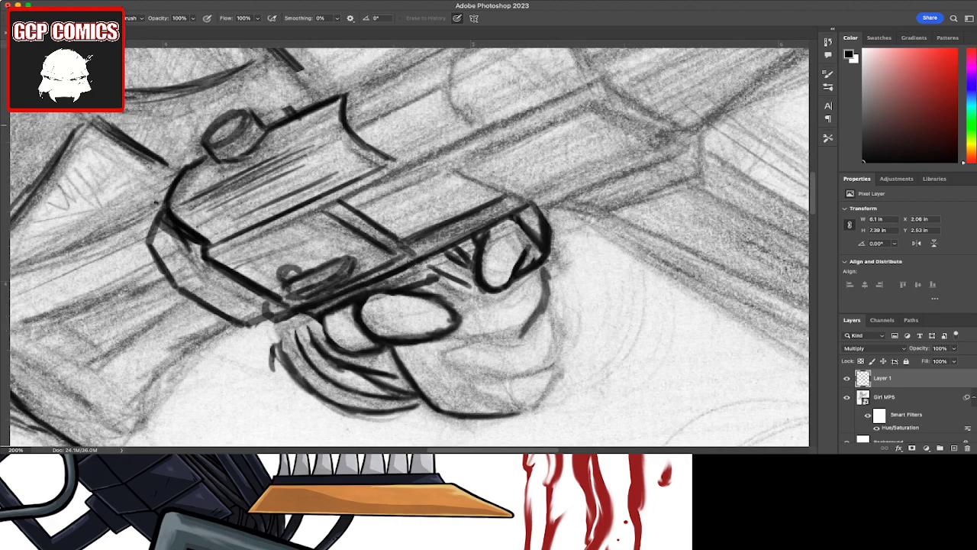
pyautogui.press('b')
pyautogui.moveTo(327, 342); pyautogui.dragTo(307, 322)
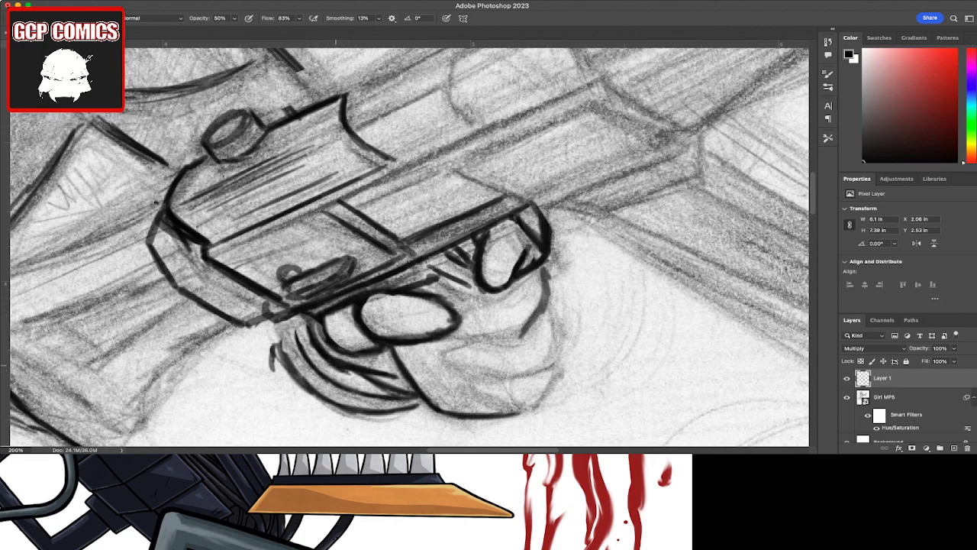
pyautogui.moveTo(334, 386); pyautogui.dragTo(294, 316)
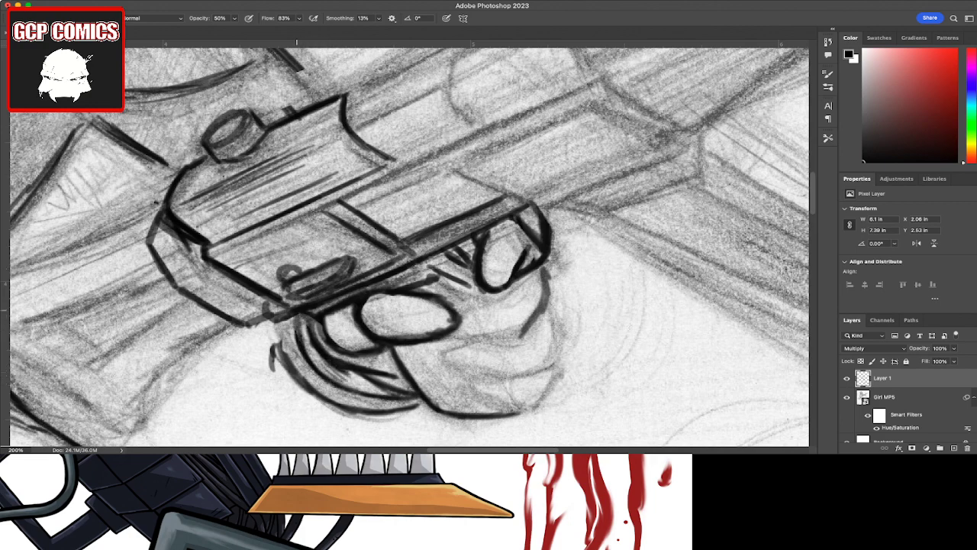
pyautogui.moveTo(295, 367)
pyautogui.mouseDown()
pyautogui.moveTo(283, 320)
pyautogui.moveTo(298, 371)
pyautogui.moveTo(359, 409)
pyautogui.moveTo(393, 415)
pyautogui.moveTo(419, 411)
pyautogui.moveTo(422, 400)
pyautogui.mouseUp()
# Step: Ink the lower fingers of the gripping hand below the finger oval
pyautogui.moveTo(460, 311); pyautogui.dragTo(496, 298)
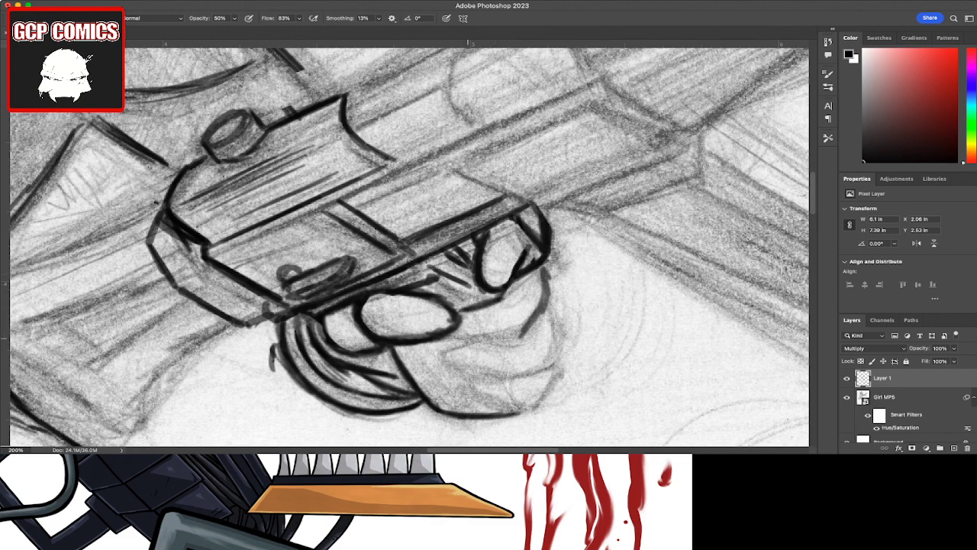
pyautogui.moveTo(454, 340)
pyautogui.mouseDown()
pyautogui.moveTo(527, 328)
pyautogui.moveTo(548, 292)
pyautogui.mouseUp()
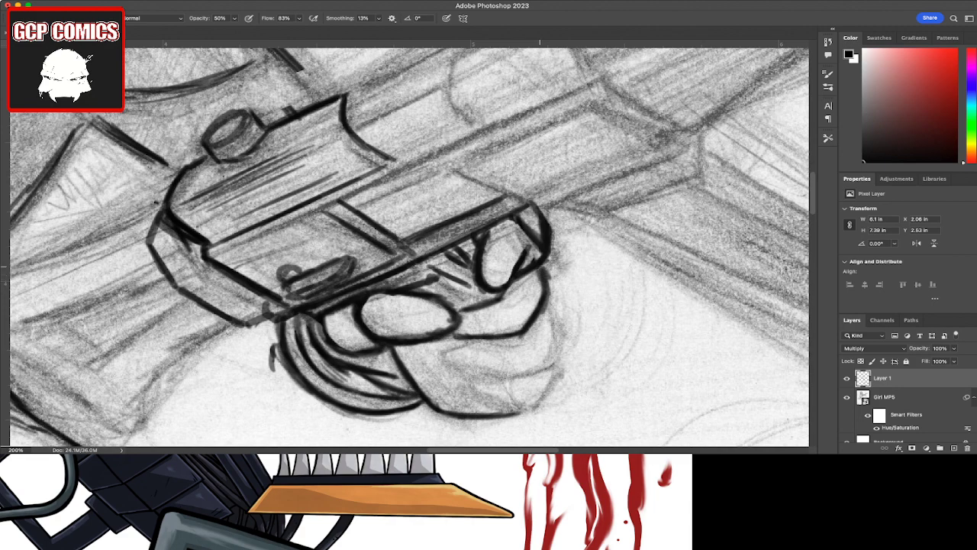
pyautogui.moveTo(487, 341)
pyautogui.mouseDown()
pyautogui.moveTo(455, 350)
pyautogui.moveTo(493, 373)
pyautogui.moveTo(450, 353)
pyautogui.moveTo(455, 365)
pyautogui.moveTo(525, 375)
pyautogui.moveTo(549, 358)
pyautogui.moveTo(530, 374)
pyautogui.mouseUp()
pyautogui.moveTo(550, 313)
pyautogui.mouseDown()
pyautogui.moveTo(550, 355)
pyautogui.moveTo(535, 374)
pyautogui.moveTo(476, 398)
pyautogui.moveTo(507, 404)
pyautogui.mouseUp()
pyautogui.moveTo(478, 375); pyautogui.dragTo(510, 408)
pyautogui.moveTo(517, 380)
pyautogui.mouseDown()
pyautogui.moveTo(510, 400)
pyautogui.moveTo(530, 409)
pyautogui.moveTo(554, 365)
pyautogui.moveTo(519, 410)
pyautogui.moveTo(486, 411)
pyautogui.mouseUp()
pyautogui.moveTo(506, 352); pyautogui.dragTo(505, 367)
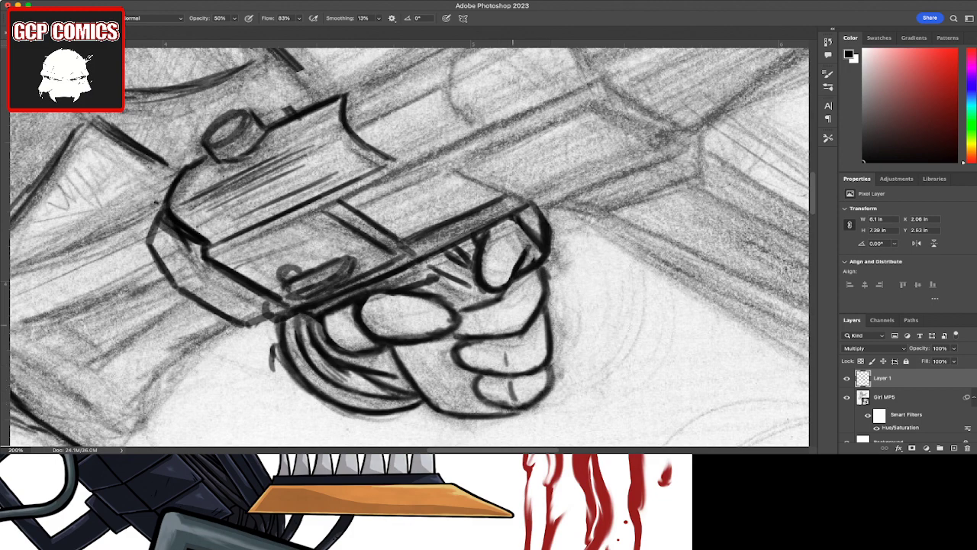
pyautogui.moveTo(514, 315); pyautogui.dragTo(510, 327)
# Step: Ink the trigger finger, knuckle edge and hand outline around the trigger
pyautogui.moveTo(528, 243); pyautogui.dragTo(532, 250)
pyautogui.moveTo(468, 296); pyautogui.dragTo(448, 305)
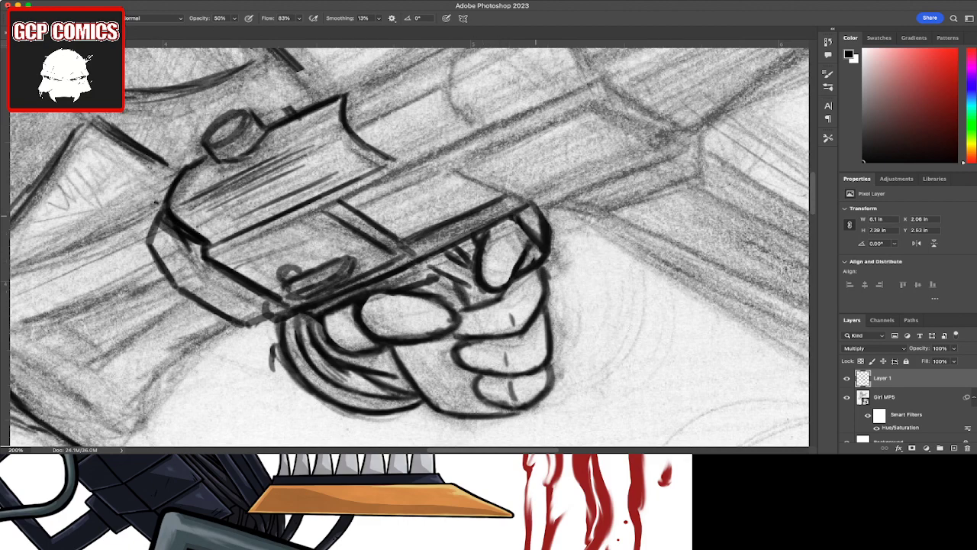
pyautogui.moveTo(469, 264)
pyautogui.mouseDown()
pyautogui.moveTo(426, 287)
pyautogui.moveTo(449, 263)
pyautogui.moveTo(486, 300)
pyautogui.mouseUp()
pyautogui.moveTo(470, 245)
pyautogui.mouseDown()
pyautogui.moveTo(409, 286)
pyautogui.moveTo(420, 274)
pyautogui.mouseUp()
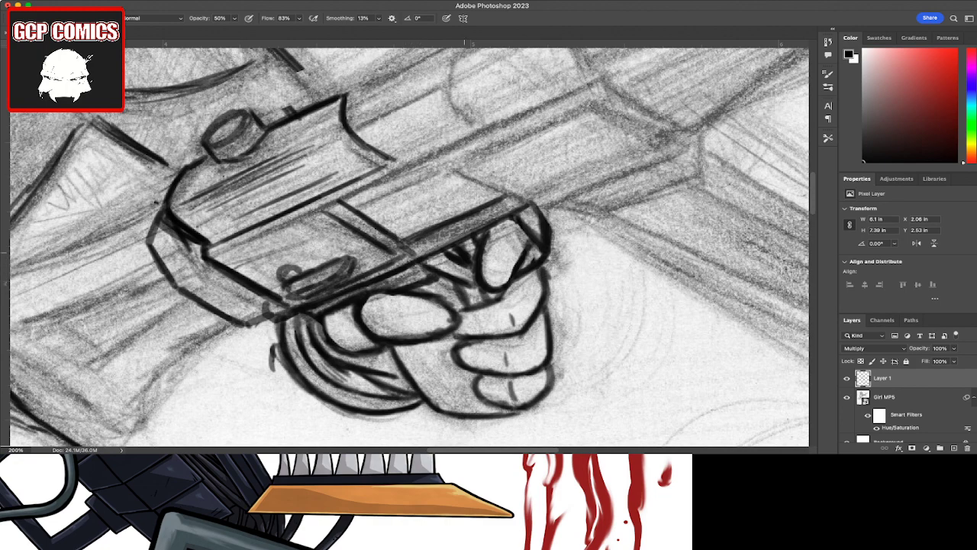
pyautogui.moveTo(461, 238); pyautogui.dragTo(425, 263)
pyautogui.moveTo(509, 215)
pyautogui.mouseDown()
pyautogui.moveTo(460, 239)
pyautogui.moveTo(489, 228)
pyautogui.mouseUp()
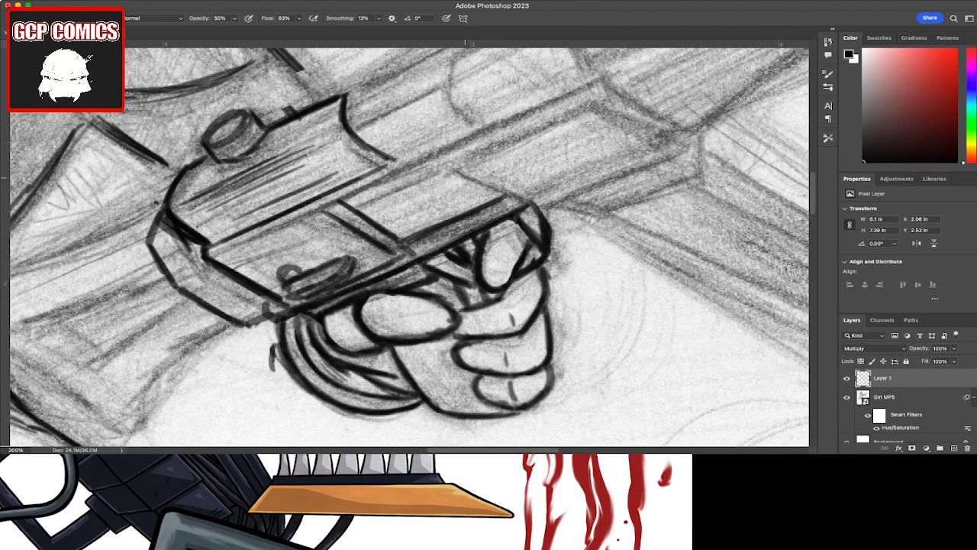
# Step: Trace and thicken the gun's diagonal edge and the upper block's outline
pyautogui.moveTo(452, 171); pyautogui.dragTo(520, 197)
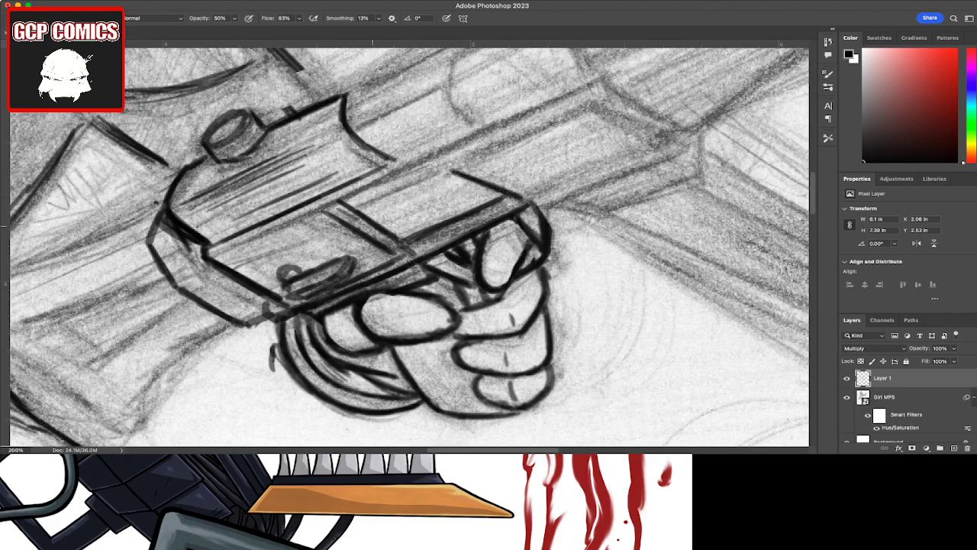
pyautogui.moveTo(357, 217)
pyautogui.mouseDown()
pyautogui.moveTo(413, 249)
pyautogui.moveTo(403, 241)
pyautogui.mouseUp()
pyautogui.moveTo(336, 205); pyautogui.dragTo(395, 234)
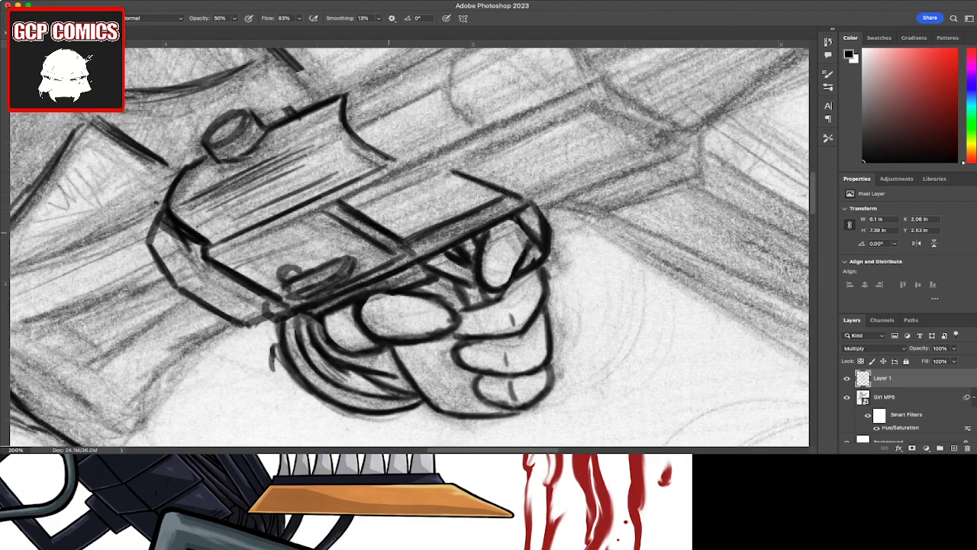
pyautogui.moveTo(322, 214); pyautogui.dragTo(363, 239)
pyautogui.moveTo(343, 226); pyautogui.dragTo(394, 257)
pyautogui.moveTo(366, 216); pyautogui.dragTo(412, 243)
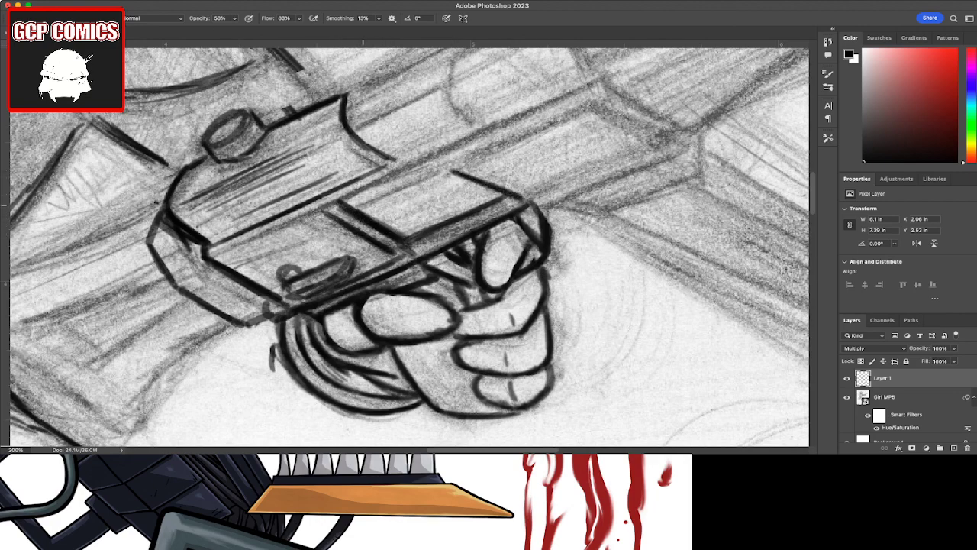
pyautogui.moveTo(362, 200); pyautogui.dragTo(418, 235)
pyautogui.moveTo(379, 203); pyautogui.dragTo(425, 228)
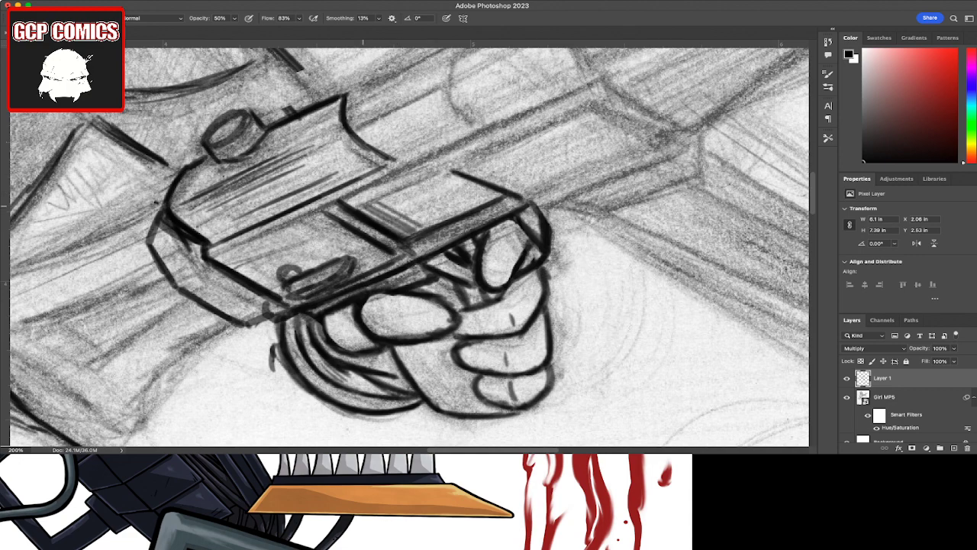
pyautogui.moveTo(364, 208); pyautogui.dragTo(445, 170)
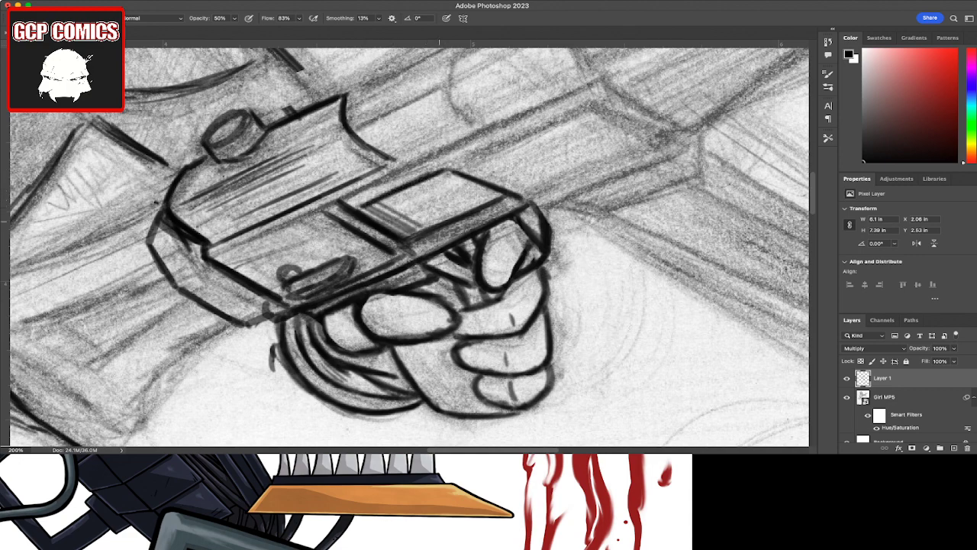
pyautogui.moveTo(409, 241); pyautogui.dragTo(491, 203)
pyautogui.moveTo(341, 206); pyautogui.dragTo(403, 183)
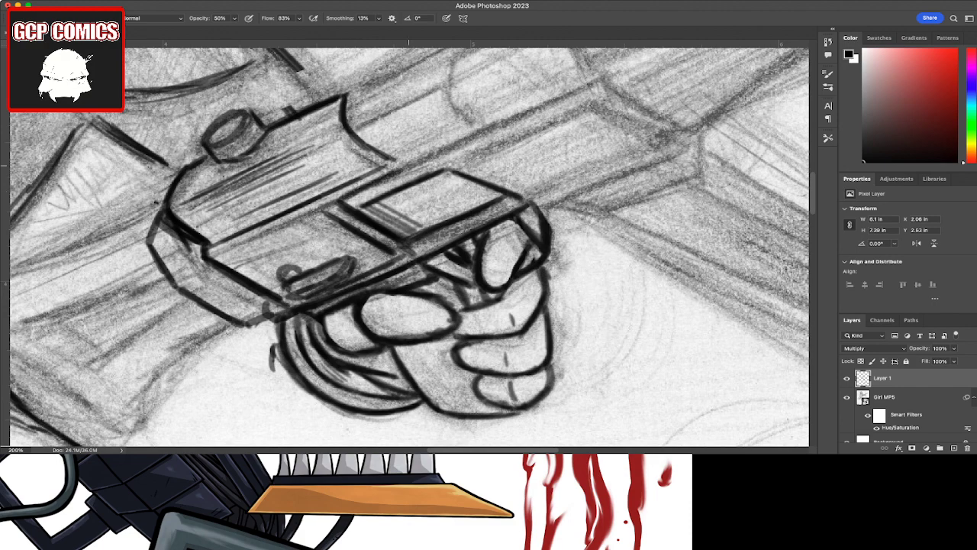
# Step: Ink the long upper barrel edge and the rifle's lower diagonal edge
pyautogui.moveTo(435, 153); pyautogui.dragTo(527, 109)
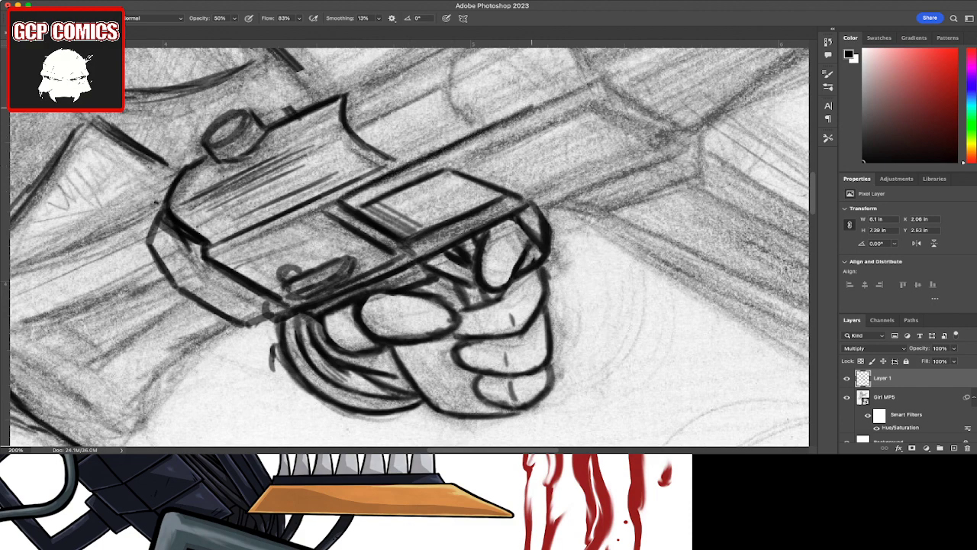
pyautogui.moveTo(478, 131); pyautogui.dragTo(574, 87)
pyautogui.moveTo(518, 115); pyautogui.dragTo(598, 78)
pyautogui.moveTo(208, 256); pyautogui.dragTo(284, 220)
pyautogui.moveTo(244, 246); pyautogui.dragTo(352, 191)
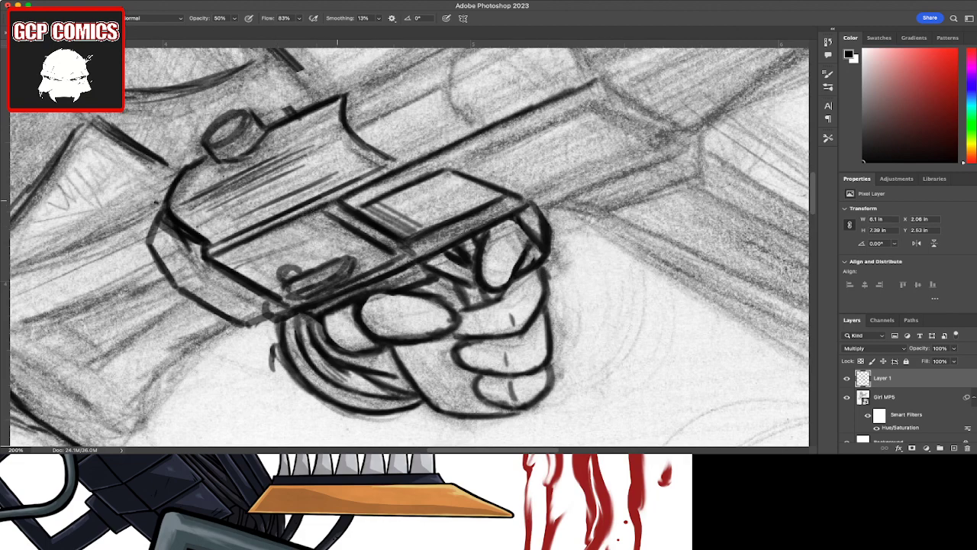
pyautogui.moveTo(394, 159); pyautogui.dragTo(549, 88)
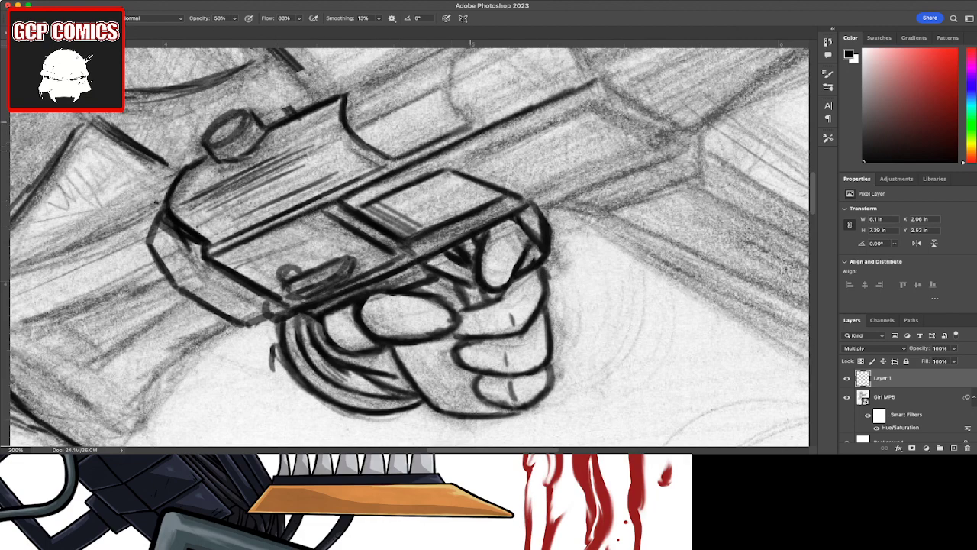
pyautogui.moveTo(476, 122); pyautogui.dragTo(587, 70)
pyautogui.moveTo(537, 96); pyautogui.dragTo(590, 70)
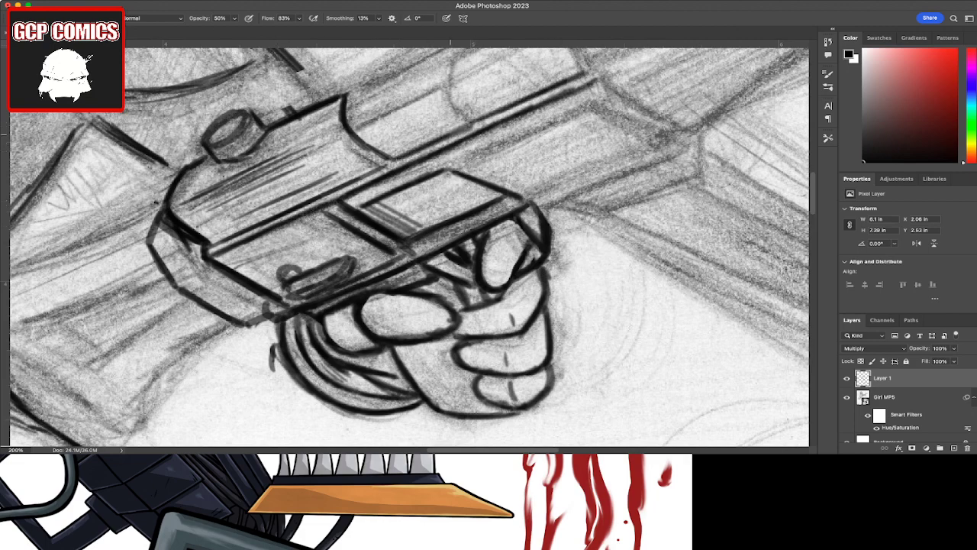
pyautogui.moveTo(449, 134); pyautogui.dragTo(398, 158)
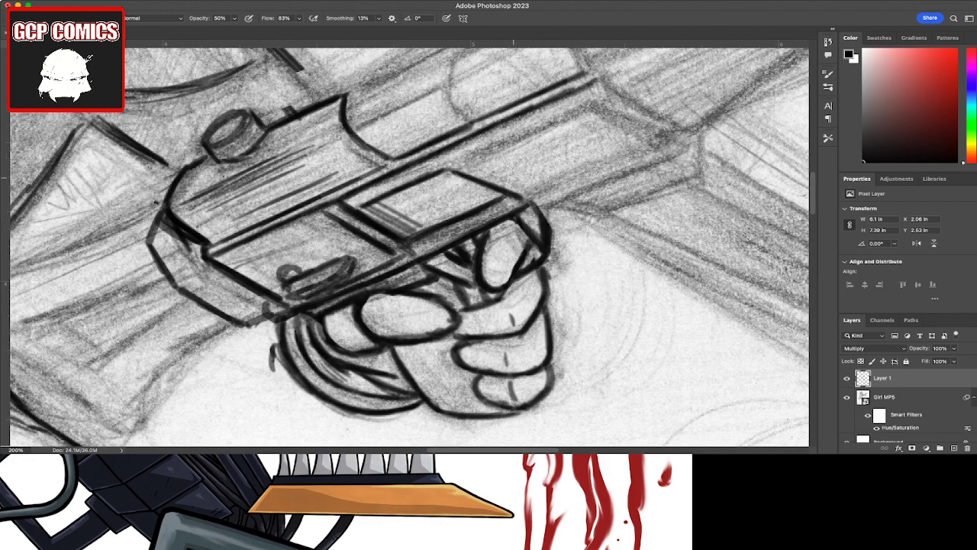
# Step: Extend the barrel's upper edge lines in black toward the right end
pyautogui.moveTo(469, 162); pyautogui.dragTo(533, 192)
pyautogui.moveTo(470, 157); pyautogui.dragTo(585, 107)
pyautogui.moveTo(527, 134)
pyautogui.mouseDown()
pyautogui.moveTo(591, 107)
pyautogui.moveTo(649, 136)
pyautogui.mouseUp()
pyautogui.moveTo(600, 112); pyautogui.dragTo(656, 139)
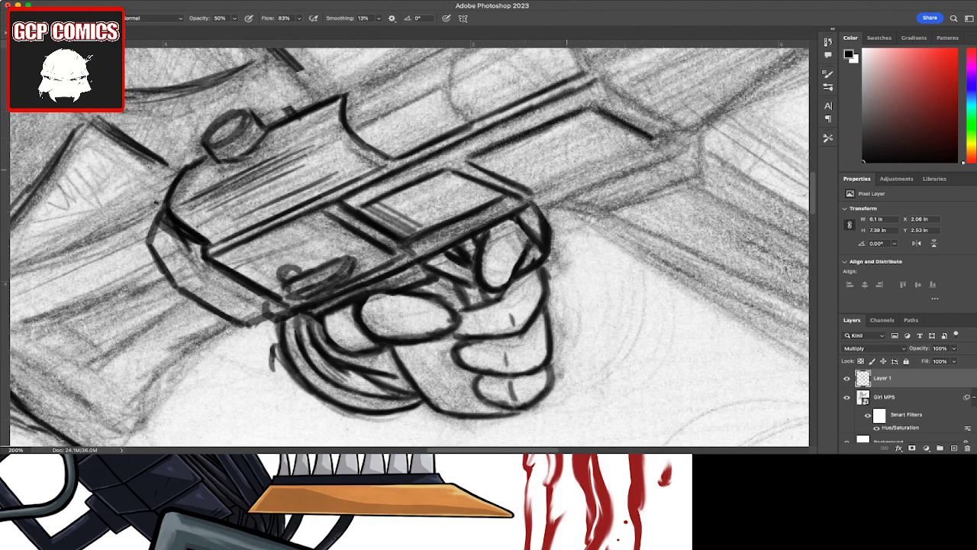
pyautogui.moveTo(533, 192); pyautogui.dragTo(648, 146)
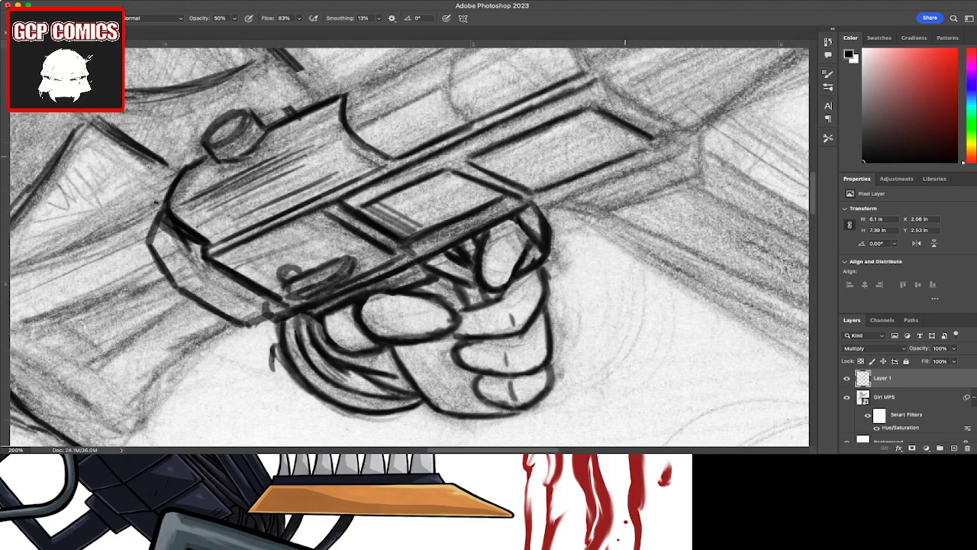
pyautogui.moveTo(605, 170); pyautogui.dragTo(665, 139)
pyautogui.moveTo(602, 77); pyautogui.dragTo(684, 130)
# Step: Ink the lower barrel edge and cap the barrel's right-end corner
pyautogui.moveTo(524, 208); pyautogui.dragTo(603, 185)
pyautogui.moveTo(556, 206); pyautogui.dragTo(631, 173)
pyautogui.moveTo(582, 194)
pyautogui.mouseDown()
pyautogui.moveTo(695, 142)
pyautogui.moveTo(701, 170)
pyautogui.mouseUp()
pyautogui.moveTo(702, 133)
pyautogui.mouseDown()
pyautogui.moveTo(702, 174)
pyautogui.moveTo(701, 162)
pyautogui.mouseUp()
pyautogui.moveTo(605, 212); pyautogui.dragTo(667, 191)
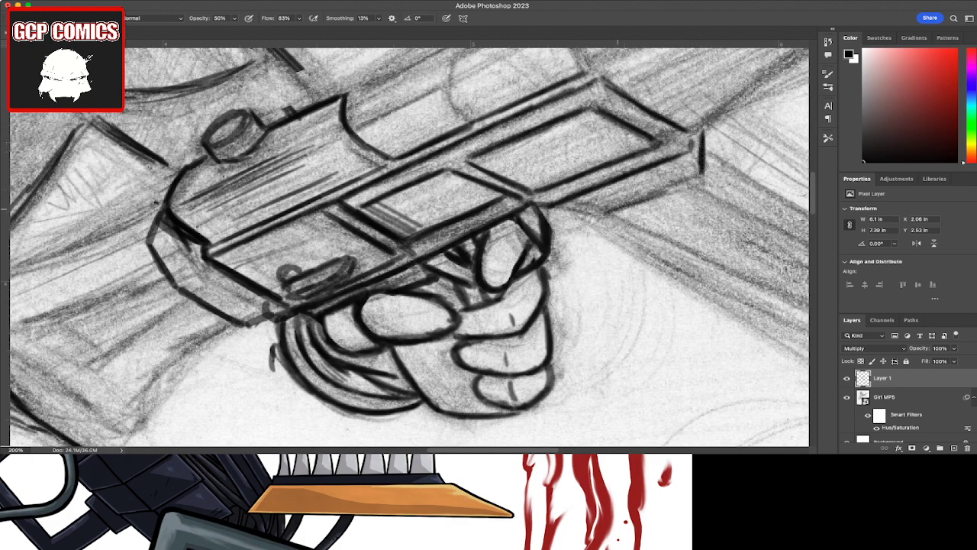
pyautogui.moveTo(607, 213); pyautogui.dragTo(695, 178)
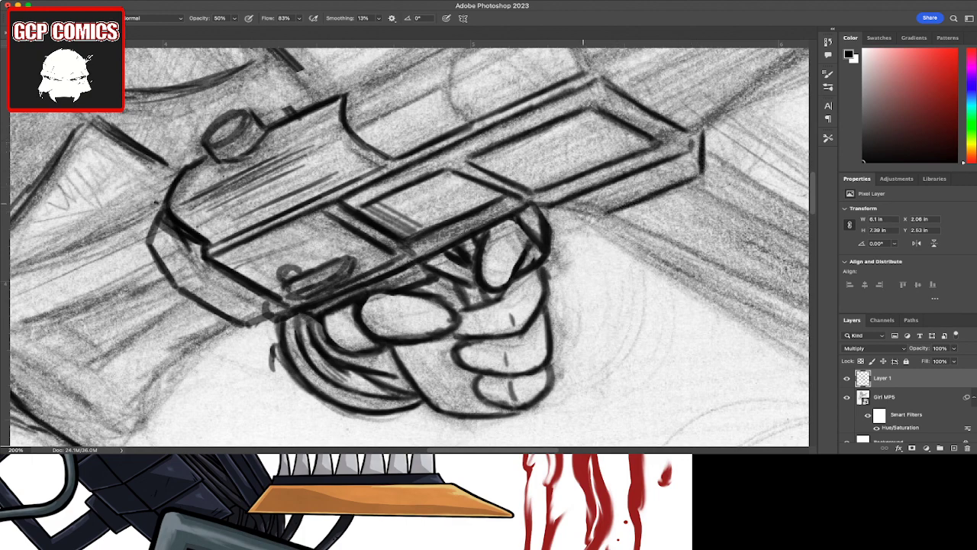
pyautogui.moveTo(573, 201)
pyautogui.mouseDown()
pyautogui.moveTo(603, 215)
pyautogui.moveTo(661, 174)
pyautogui.mouseUp()
pyautogui.moveTo(614, 194)
pyautogui.mouseDown()
pyautogui.moveTo(674, 169)
pyautogui.moveTo(642, 188)
pyautogui.moveTo(654, 183)
pyautogui.mouseUp()
pyautogui.moveTo(605, 206); pyautogui.dragTo(667, 178)
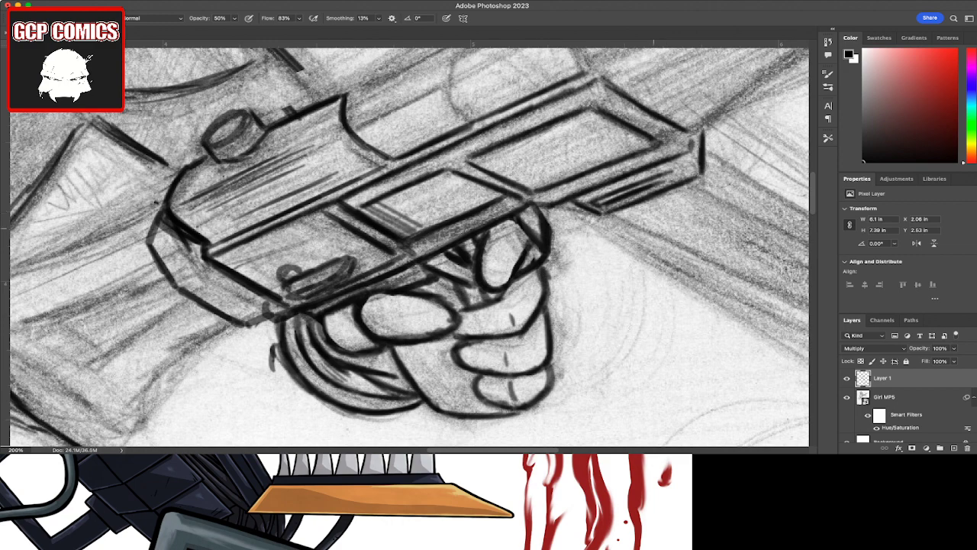
# Step: Zoom out to review the whole inked figure, then zoom back in
pyautogui.scroll(-5, 420, 229)
pyautogui.scroll(-3, 420, 229)
pyautogui.scroll(-5, 420, 229)
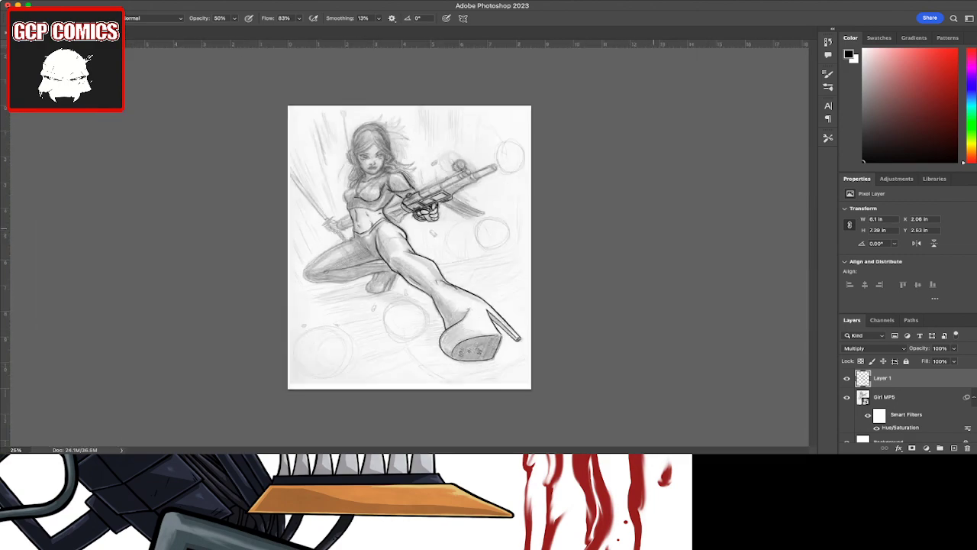
pyautogui.scroll(-2, 420, 229)
pyautogui.scroll(3, 409, 191)
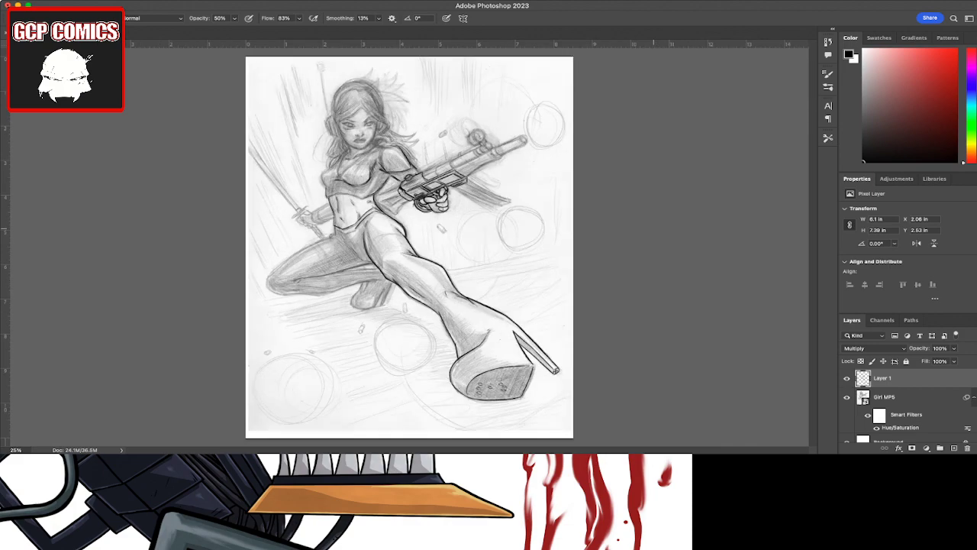
pyautogui.scroll(1, 409, 252)
pyautogui.scroll(2, 408, 252)
pyautogui.scroll(2, 409, 252)
pyautogui.scroll(1, 408, 242)
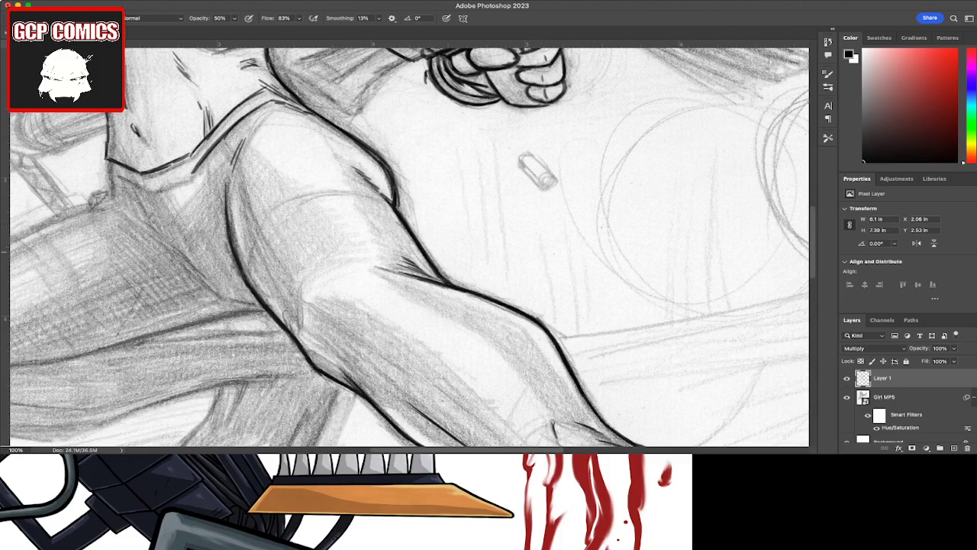
# Step: Zoom in on the girl's face at 200% with the Brush tool active
pyautogui.press('z')
pyautogui.scroll(3, 317, 245)
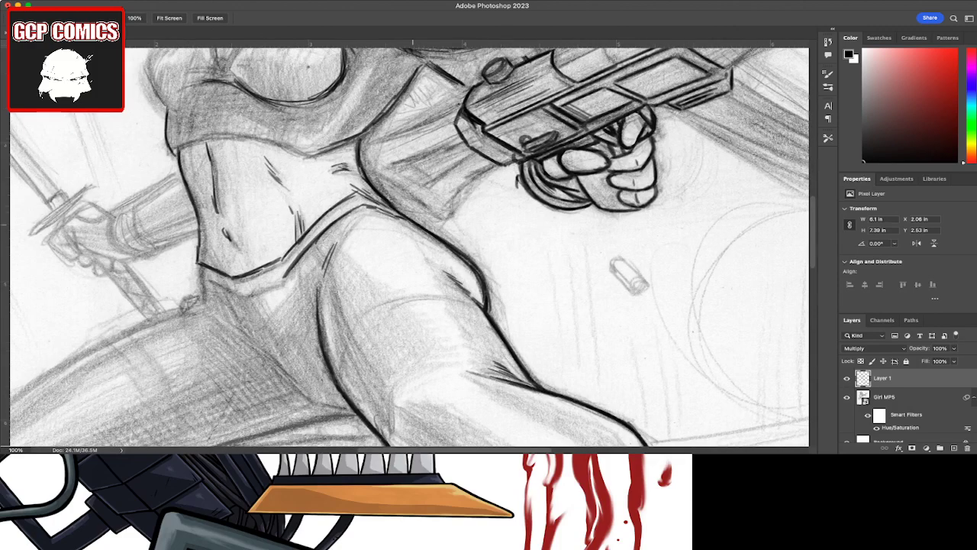
pyautogui.scroll(5, 367, 244)
pyautogui.scroll(3, 420, 245)
pyautogui.scroll(2, 469, 245)
pyautogui.hscroll(-1, 469, 245)
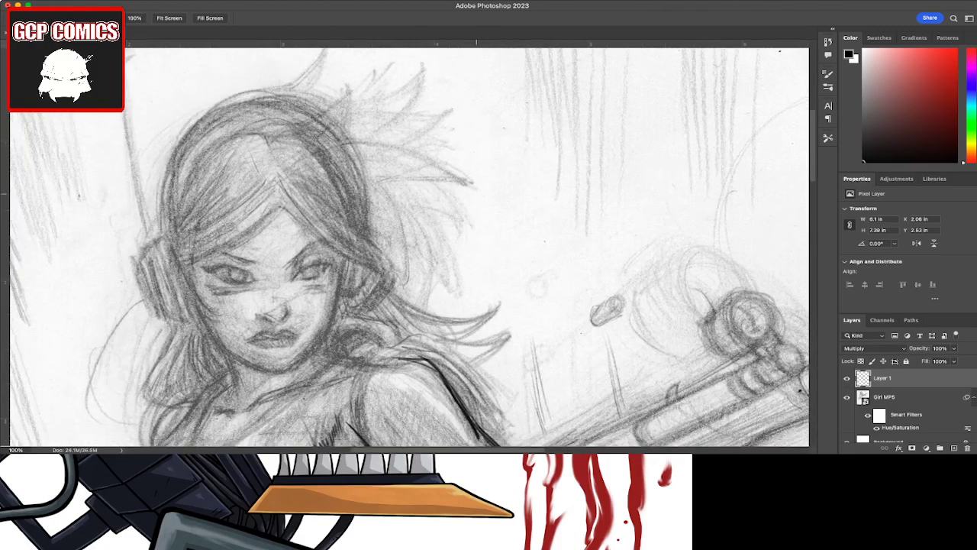
pyautogui.hscroll(-3, 482, 244)
pyautogui.hscroll(-3, 496, 244)
pyautogui.hscroll(-2, 511, 244)
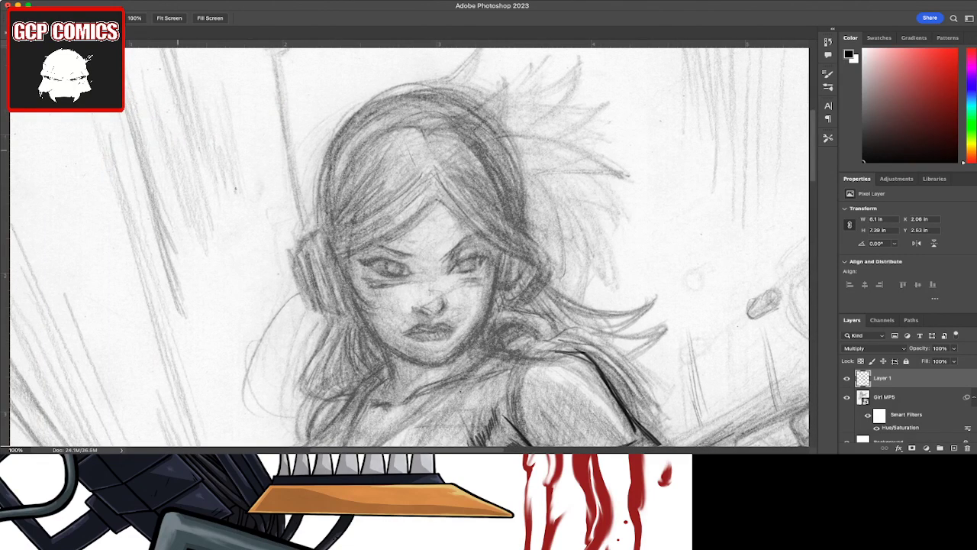
pyautogui.press('b')
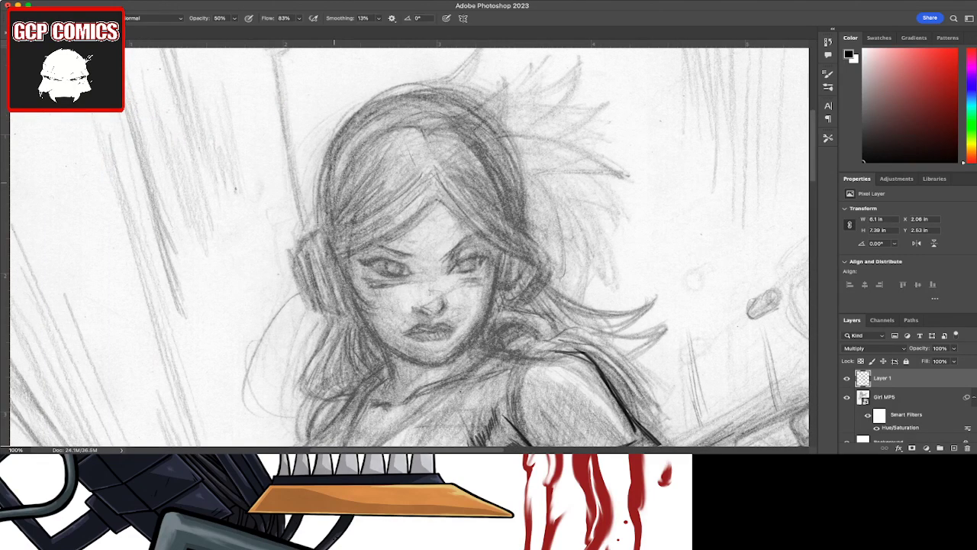
pyautogui.hotkey('ctrl', '+')
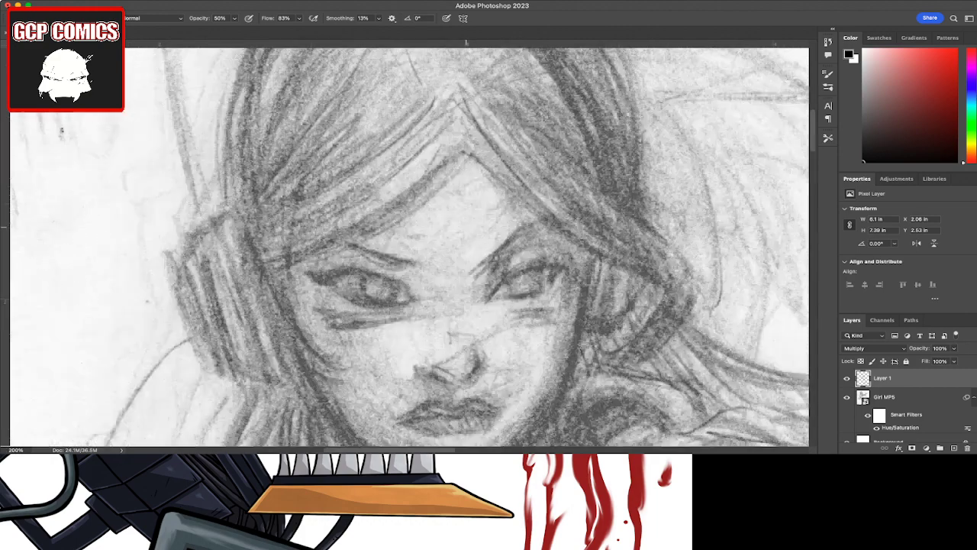
# Step: Ink the left eye's upper and lower lids, iris and dark pupil
pyautogui.moveTo(417, 301); pyautogui.dragTo(385, 276)
pyautogui.moveTo(389, 279)
pyautogui.mouseDown()
pyautogui.moveTo(307, 277)
pyautogui.moveTo(367, 273)
pyautogui.moveTo(406, 287)
pyautogui.mouseUp()
pyautogui.moveTo(336, 289)
pyautogui.mouseDown()
pyautogui.moveTo(373, 304)
pyautogui.moveTo(413, 300)
pyautogui.mouseUp()
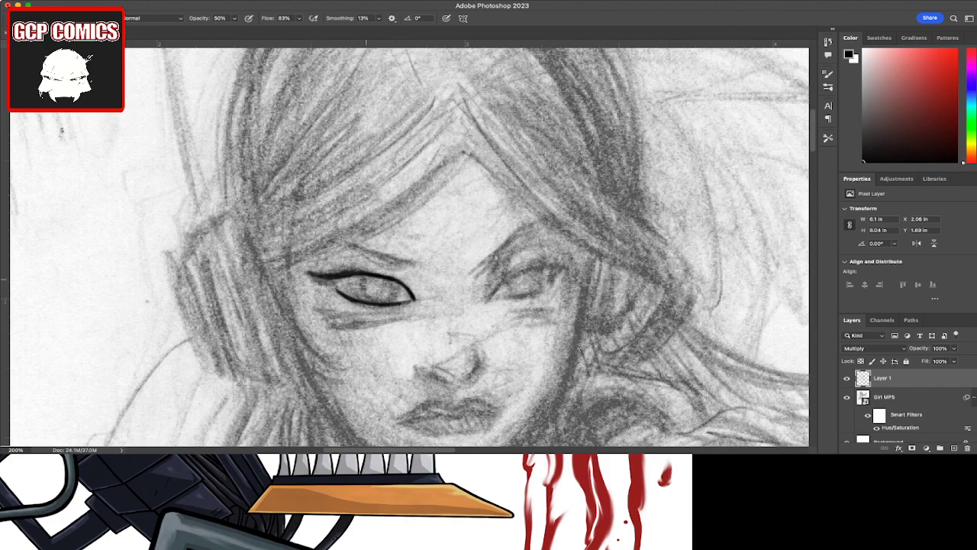
pyautogui.moveTo(364, 278)
pyautogui.mouseDown()
pyautogui.moveTo(374, 300)
pyautogui.moveTo(397, 289)
pyautogui.moveTo(393, 299)
pyautogui.moveTo(388, 285)
pyautogui.moveTo(377, 296)
pyautogui.mouseUp()
pyautogui.moveTo(388, 285); pyautogui.dragTo(380, 293)
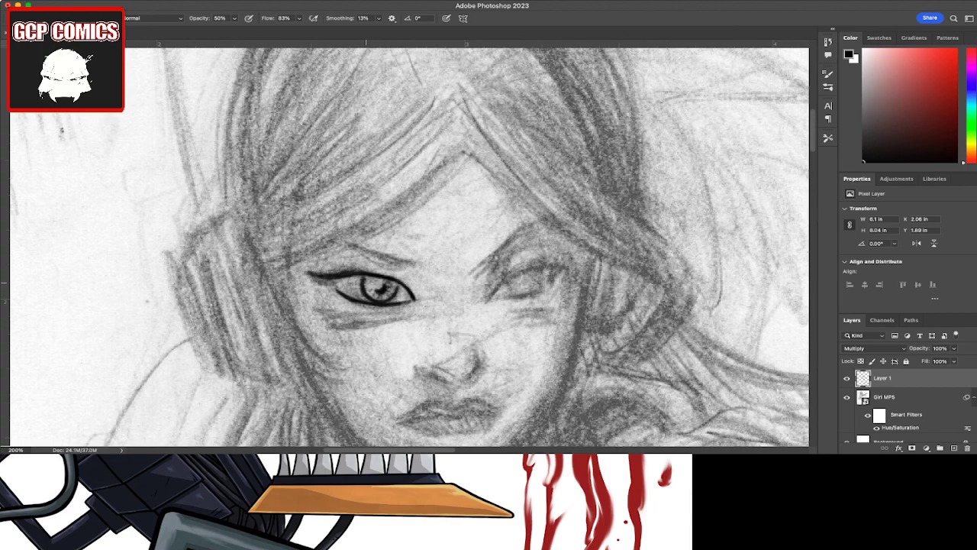
pyautogui.click(371, 284)
pyautogui.moveTo(368, 280)
pyautogui.mouseDown()
pyautogui.moveTo(394, 279)
pyautogui.moveTo(362, 282)
pyautogui.mouseUp()
# Step: Ink the right eye's upper lid and iris, plus a bold right eyebrow stroke
pyautogui.moveTo(489, 300)
pyautogui.mouseDown()
pyautogui.moveTo(511, 276)
pyautogui.moveTo(574, 265)
pyautogui.moveTo(552, 283)
pyautogui.moveTo(565, 270)
pyautogui.mouseUp()
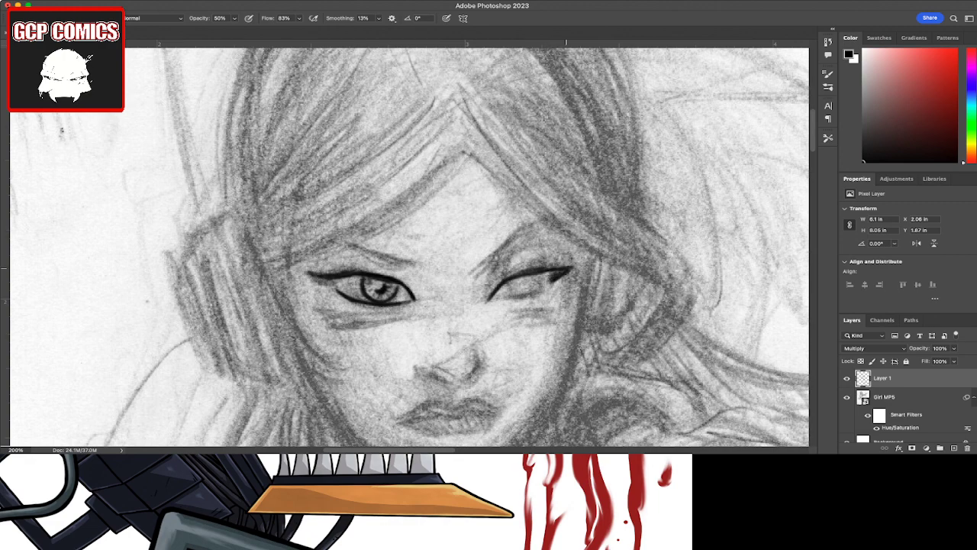
pyautogui.moveTo(504, 300)
pyautogui.mouseDown()
pyautogui.moveTo(519, 297)
pyautogui.moveTo(492, 303)
pyautogui.moveTo(551, 290)
pyautogui.moveTo(508, 282)
pyautogui.moveTo(511, 295)
pyautogui.moveTo(540, 288)
pyautogui.moveTo(538, 279)
pyautogui.moveTo(534, 295)
pyautogui.moveTo(537, 278)
pyautogui.mouseUp()
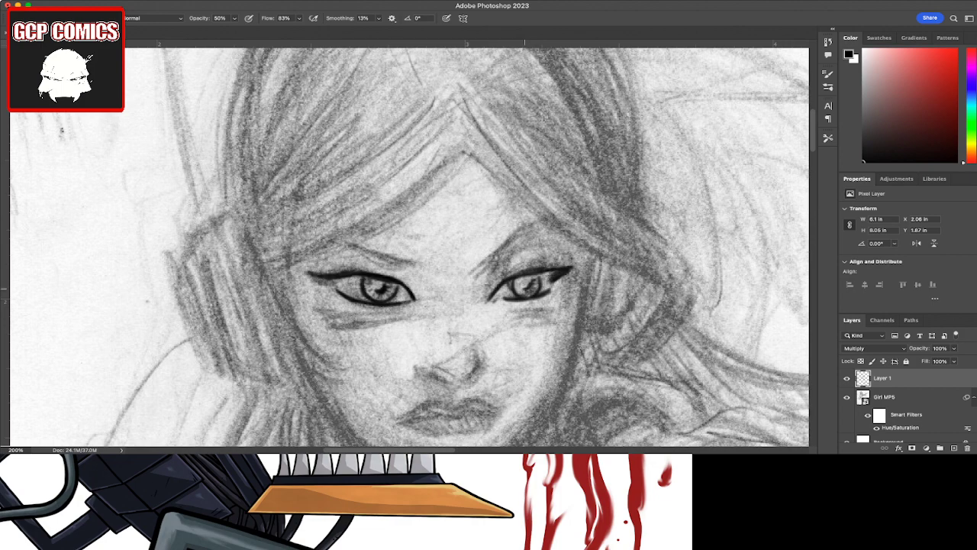
pyautogui.moveTo(523, 291); pyautogui.dragTo(530, 285)
pyautogui.moveTo(584, 251); pyautogui.dragTo(582, 308)
pyautogui.moveTo(504, 252)
pyautogui.mouseDown()
pyautogui.moveTo(496, 260)
pyautogui.moveTo(537, 223)
pyautogui.moveTo(558, 220)
pyautogui.moveTo(519, 240)
pyautogui.moveTo(554, 224)
pyautogui.mouseUp()
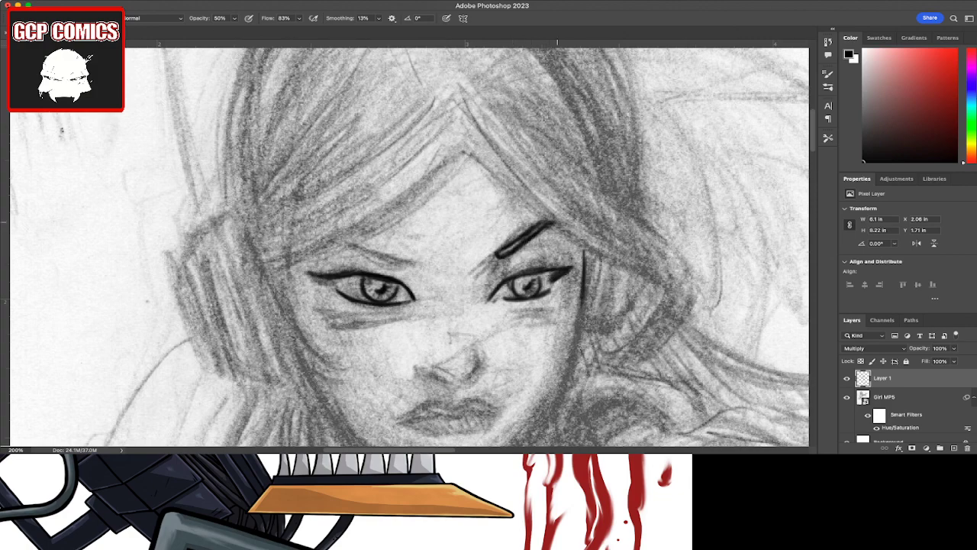
# Step: Ink a hair line sweeping past the eyebrow down toward the cheek
pyautogui.moveTo(468, 150); pyautogui.dragTo(570, 237)
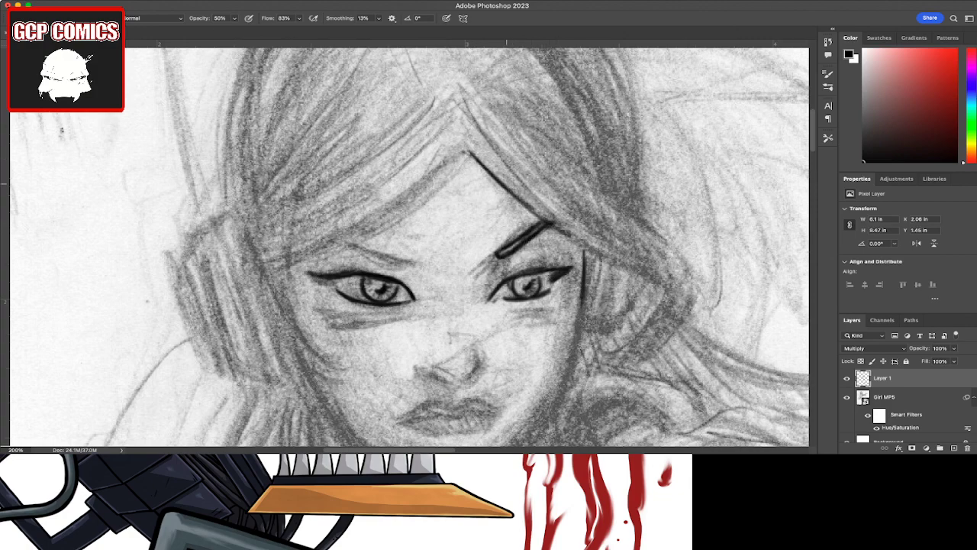
pyautogui.moveTo(508, 186); pyautogui.dragTo(605, 251)
pyautogui.moveTo(539, 212); pyautogui.dragTo(622, 261)
pyautogui.moveTo(568, 233); pyautogui.dragTo(661, 276)
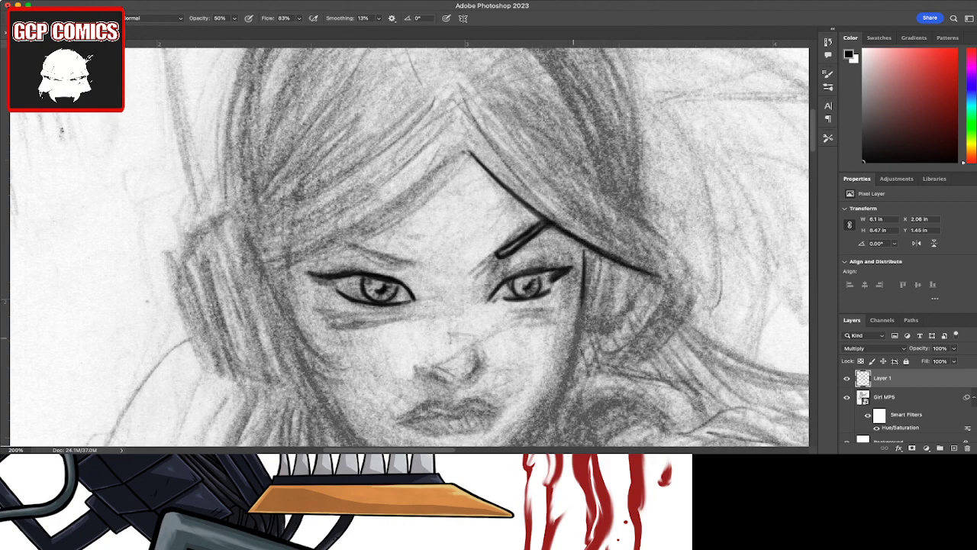
# Step: Trace and darken the right cheek line from the hair down to the jaw
pyautogui.moveTo(581, 298); pyautogui.dragTo(556, 400)
pyautogui.moveTo(577, 345)
pyautogui.mouseDown()
pyautogui.moveTo(556, 401)
pyautogui.moveTo(567, 382)
pyautogui.mouseUp()
pyautogui.moveTo(581, 291)
pyautogui.mouseDown()
pyautogui.moveTo(571, 354)
pyautogui.moveTo(573, 342)
pyautogui.mouseUp()
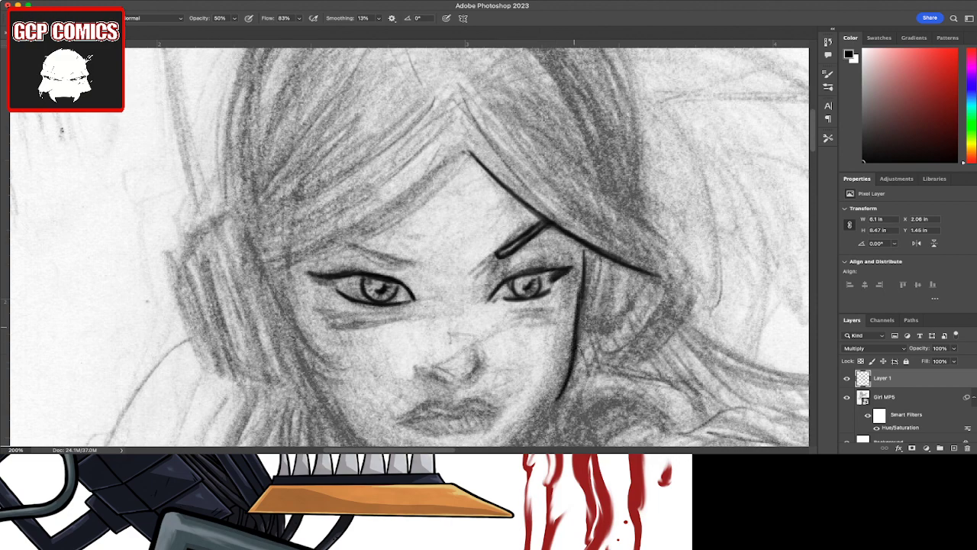
pyautogui.moveTo(583, 260)
pyautogui.mouseDown()
pyautogui.moveTo(572, 329)
pyautogui.moveTo(577, 281)
pyautogui.mouseUp()
pyautogui.moveTo(585, 247); pyautogui.dragTo(570, 352)
pyautogui.moveTo(574, 318); pyautogui.dragTo(560, 400)
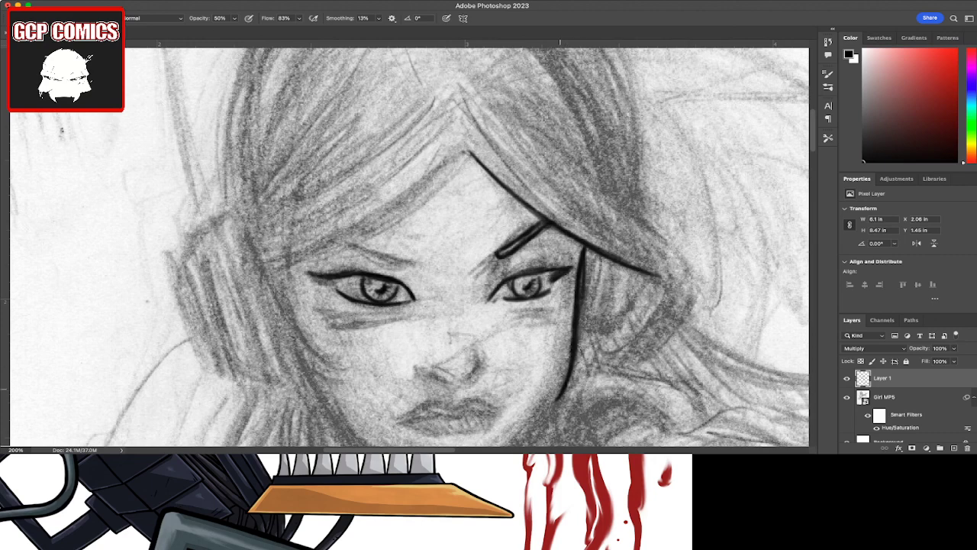
pyautogui.moveTo(569, 365); pyautogui.dragTo(544, 426)
# Step: Ink lines beside the cheek, then erase the unwanted line right of it
pyautogui.moveTo(582, 333)
pyautogui.mouseDown()
pyautogui.moveTo(597, 255)
pyautogui.moveTo(586, 310)
pyautogui.mouseUp()
pyautogui.moveTo(594, 273); pyautogui.dragTo(580, 339)
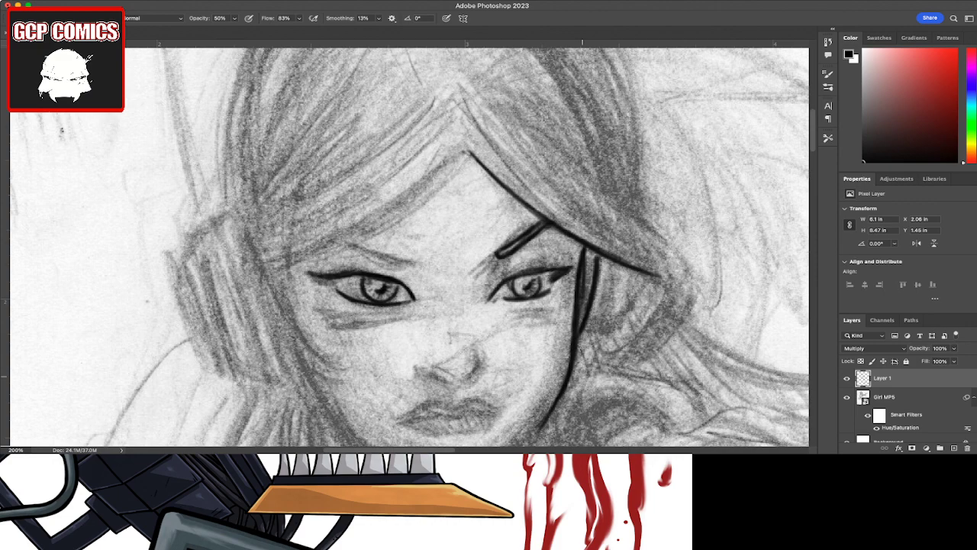
pyautogui.moveTo(582, 374); pyautogui.dragTo(625, 352)
pyautogui.moveTo(641, 293); pyautogui.dragTo(624, 356)
pyautogui.moveTo(641, 276)
pyautogui.mouseDown()
pyautogui.moveTo(624, 352)
pyautogui.moveTo(588, 370)
pyautogui.moveTo(643, 345)
pyautogui.moveTo(663, 306)
pyautogui.moveTo(645, 345)
pyautogui.mouseUp()
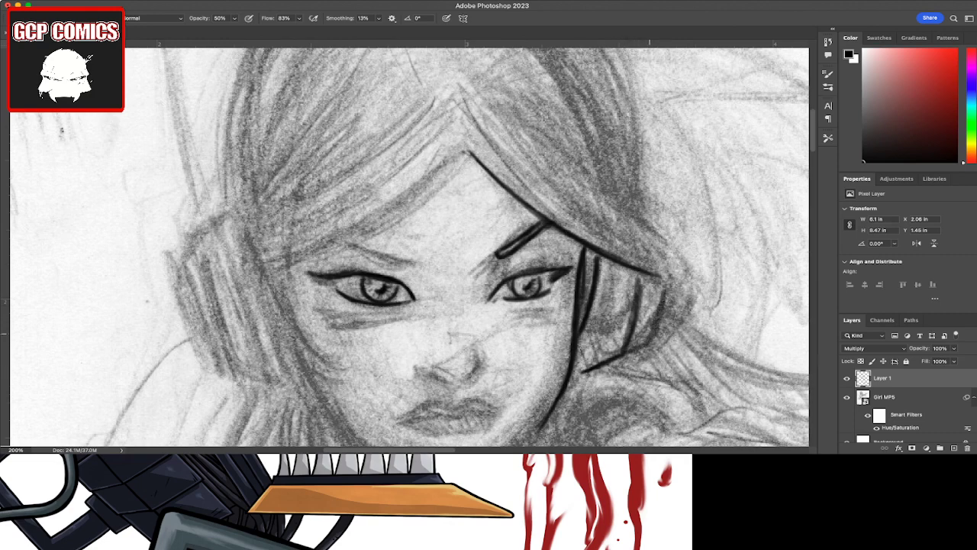
pyautogui.moveTo(661, 293); pyautogui.dragTo(645, 339)
pyautogui.press('e')
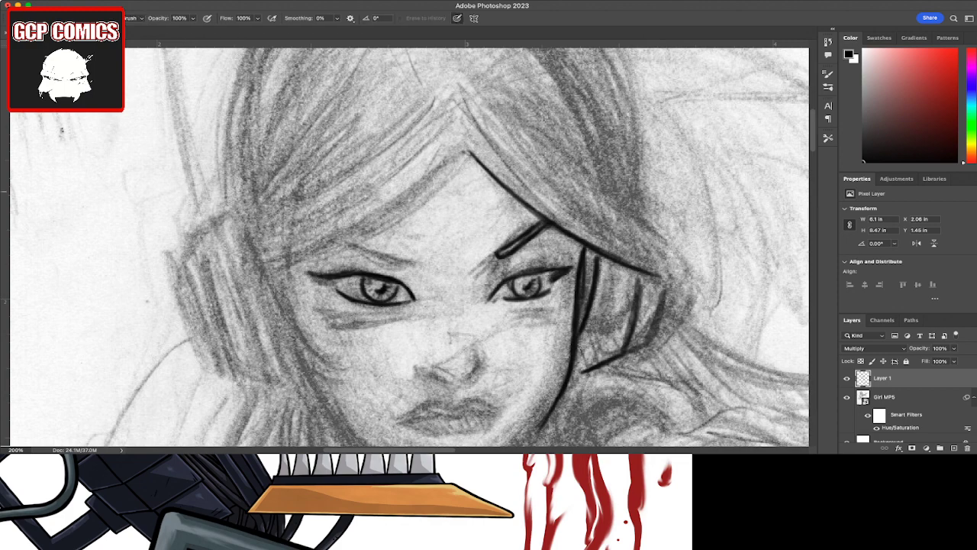
pyautogui.moveTo(664, 292)
pyautogui.mouseDown()
pyautogui.moveTo(646, 345)
pyautogui.moveTo(623, 355)
pyautogui.mouseUp()
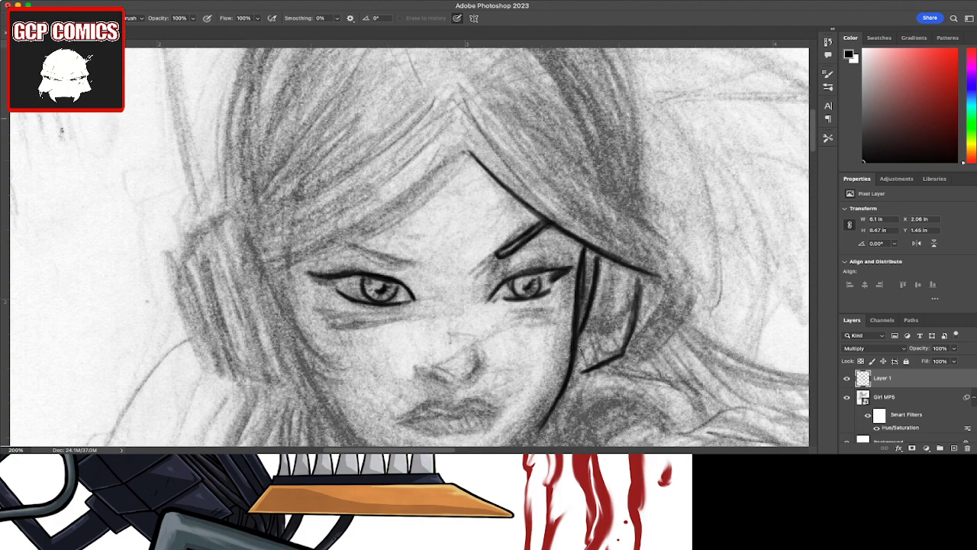
# Step: Hatch dark brush shading between the ink lines right of the eye
pyautogui.press('b')
pyautogui.moveTo(593, 313)
pyautogui.mouseDown()
pyautogui.moveTo(584, 346)
pyautogui.moveTo(592, 344)
pyautogui.mouseUp()
pyautogui.moveTo(611, 284); pyautogui.dragTo(602, 347)
pyautogui.moveTo(615, 313); pyautogui.dragTo(607, 340)
pyautogui.moveTo(620, 308)
pyautogui.mouseDown()
pyautogui.moveTo(610, 338)
pyautogui.moveTo(617, 332)
pyautogui.moveTo(620, 354)
pyautogui.moveTo(629, 336)
pyautogui.mouseUp()
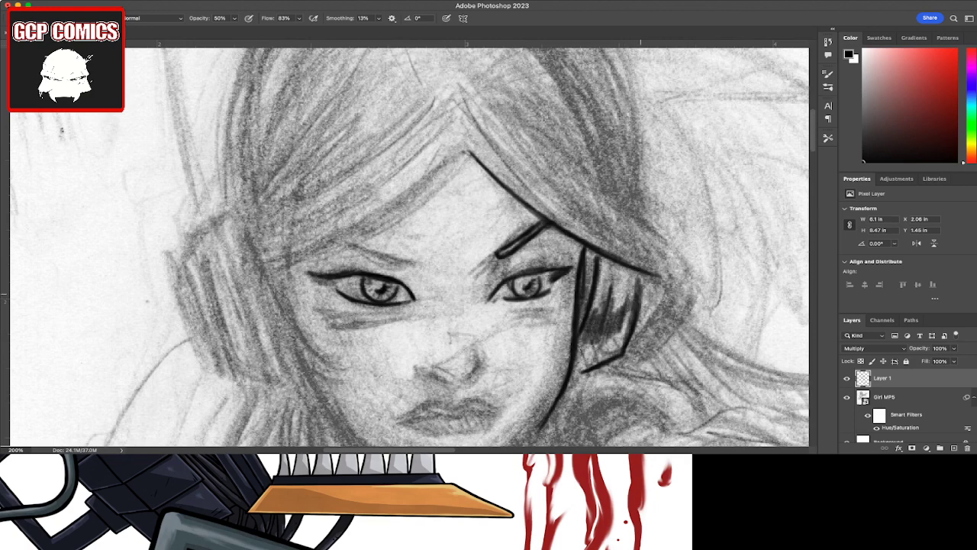
pyautogui.moveTo(645, 277)
pyautogui.mouseDown()
pyautogui.moveTo(632, 335)
pyautogui.moveTo(592, 273)
pyautogui.mouseUp()
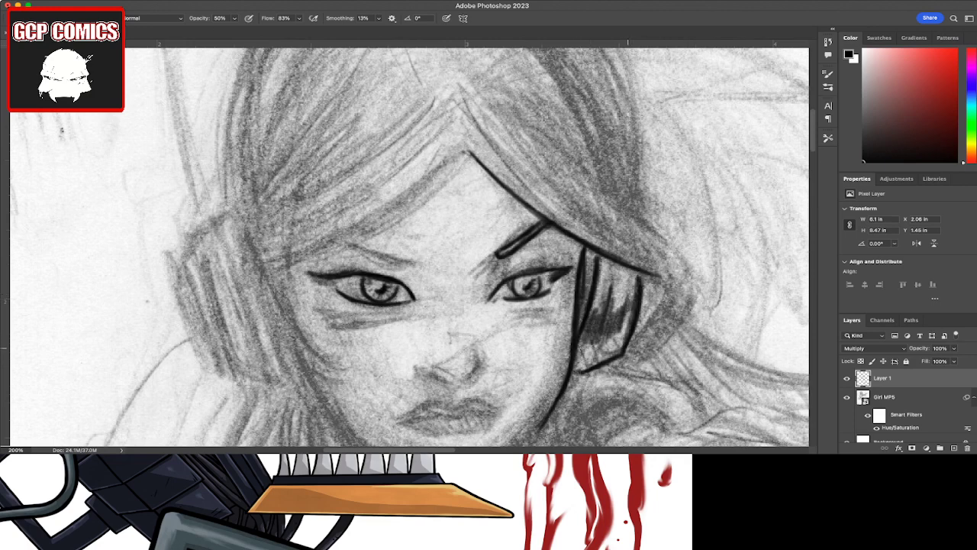
# Step: Thicken the hair lock's outer line, lower-right edge and curved tip
pyautogui.moveTo(627, 350)
pyautogui.mouseDown()
pyautogui.moveTo(644, 324)
pyautogui.moveTo(652, 275)
pyautogui.mouseUp()
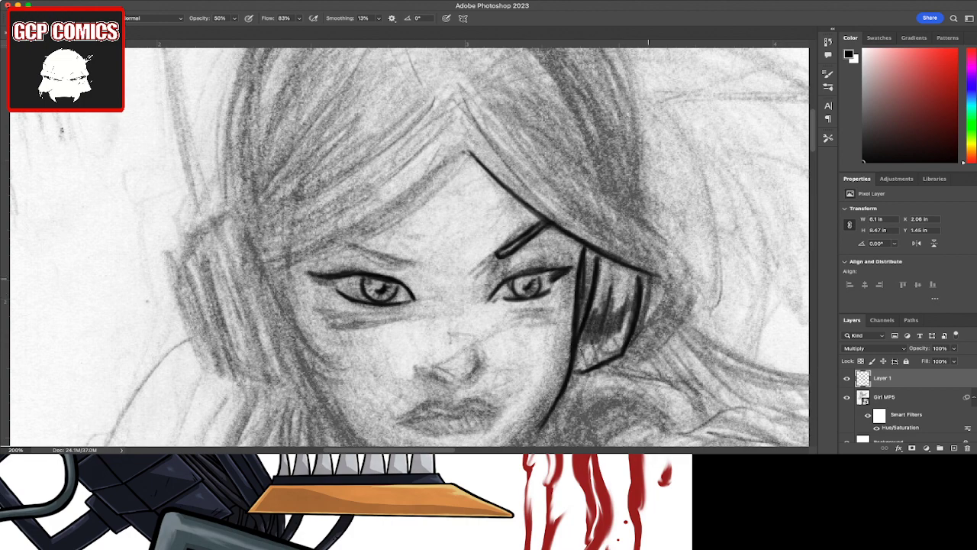
pyautogui.moveTo(643, 325)
pyautogui.mouseDown()
pyautogui.moveTo(651, 278)
pyautogui.moveTo(659, 298)
pyautogui.moveTo(669, 284)
pyautogui.moveTo(684, 306)
pyautogui.mouseUp()
pyautogui.moveTo(652, 277)
pyautogui.mouseDown()
pyautogui.moveTo(674, 285)
pyautogui.moveTo(683, 305)
pyautogui.moveTo(652, 305)
pyautogui.moveTo(656, 326)
pyautogui.mouseUp()
pyautogui.moveTo(680, 295)
pyautogui.mouseDown()
pyautogui.moveTo(660, 341)
pyautogui.moveTo(626, 372)
pyautogui.mouseUp()
pyautogui.moveTo(668, 344); pyautogui.dragTo(628, 374)
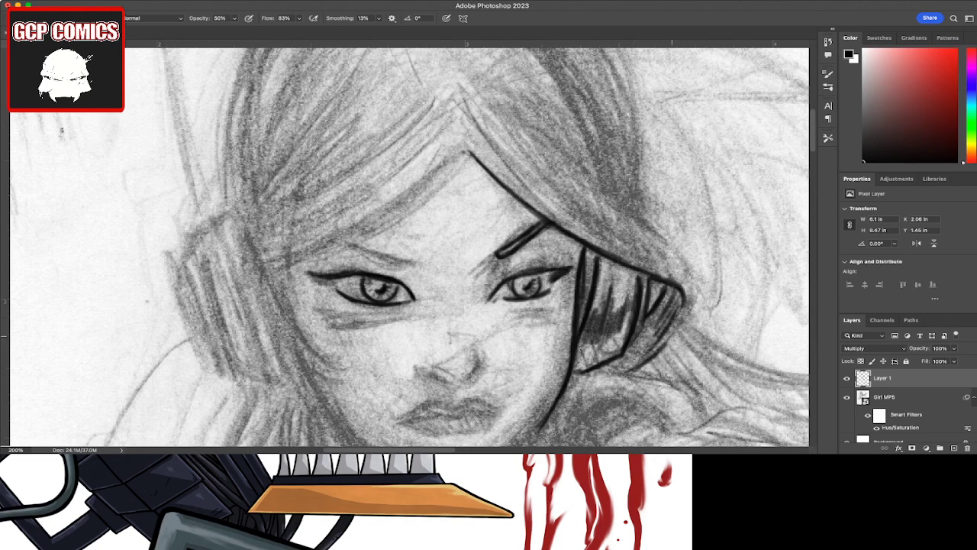
pyautogui.moveTo(682, 322); pyautogui.dragTo(637, 375)
pyautogui.moveTo(696, 293)
pyautogui.mouseDown()
pyautogui.moveTo(656, 359)
pyautogui.moveTo(675, 334)
pyautogui.mouseUp()
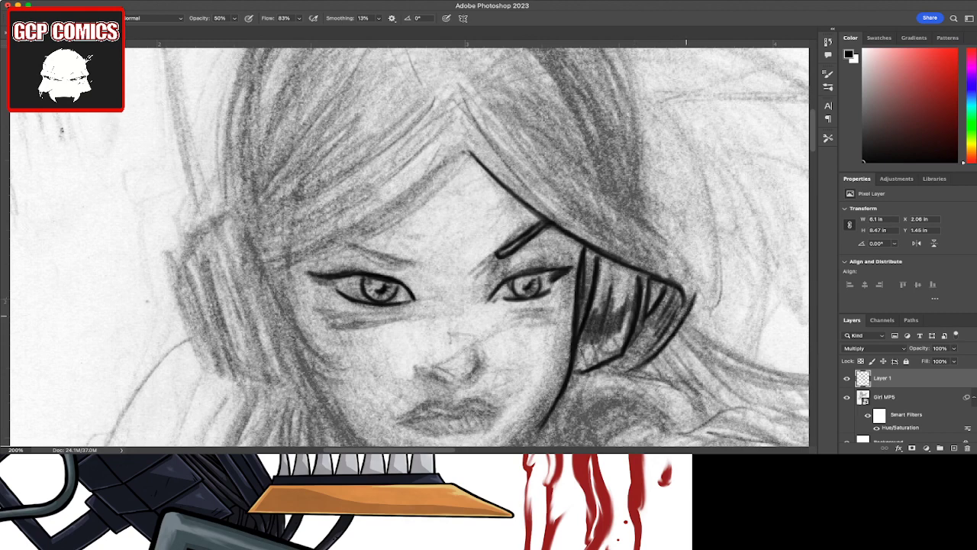
pyautogui.moveTo(683, 273); pyautogui.dragTo(695, 292)
# Step: Thicken the upper edge of the hair lock and add faint strokes along it
pyautogui.moveTo(626, 257); pyautogui.dragTo(685, 273)
pyautogui.moveTo(581, 245)
pyautogui.mouseDown()
pyautogui.moveTo(676, 269)
pyautogui.moveTo(654, 259)
pyautogui.mouseUp()
pyautogui.moveTo(563, 226); pyautogui.dragTo(623, 243)
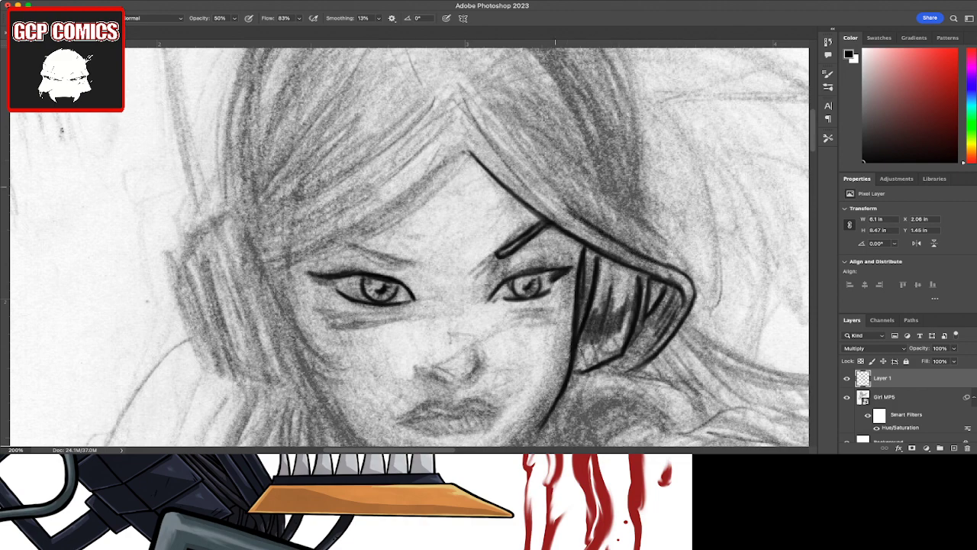
pyautogui.moveTo(571, 212); pyautogui.dragTo(495, 124)
pyautogui.moveTo(554, 199)
pyautogui.mouseDown()
pyautogui.moveTo(487, 107)
pyautogui.moveTo(492, 157)
pyautogui.moveTo(464, 106)
pyautogui.mouseUp()
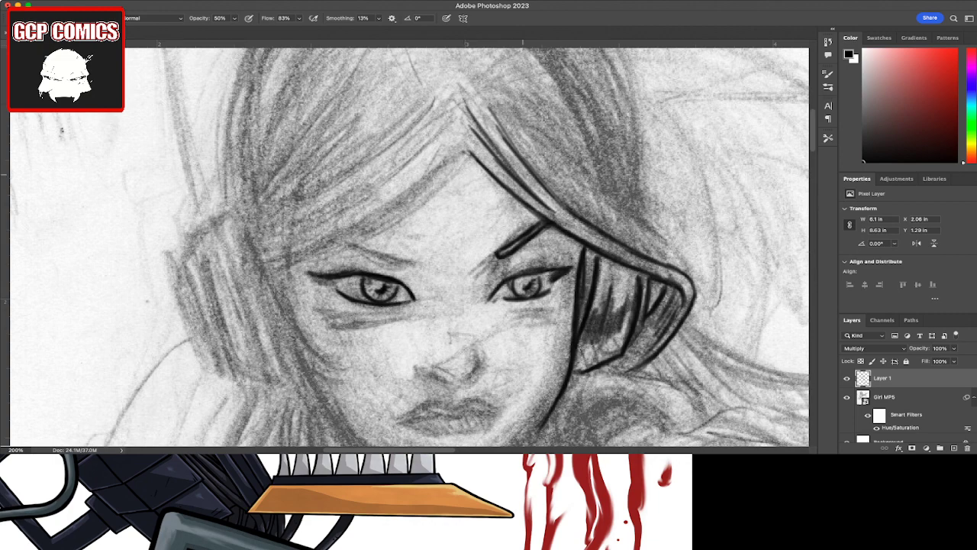
pyautogui.moveTo(547, 221); pyautogui.dragTo(635, 260)
pyautogui.moveTo(579, 231)
pyautogui.mouseDown()
pyautogui.moveTo(660, 270)
pyautogui.moveTo(646, 259)
pyautogui.mouseUp()
# Step: Darken the hair strand beside the face and its curling tip
pyautogui.moveTo(585, 205); pyautogui.dragTo(630, 245)
pyautogui.moveTo(568, 186)
pyautogui.mouseDown()
pyautogui.moveTo(643, 252)
pyautogui.moveTo(626, 237)
pyautogui.mouseUp()
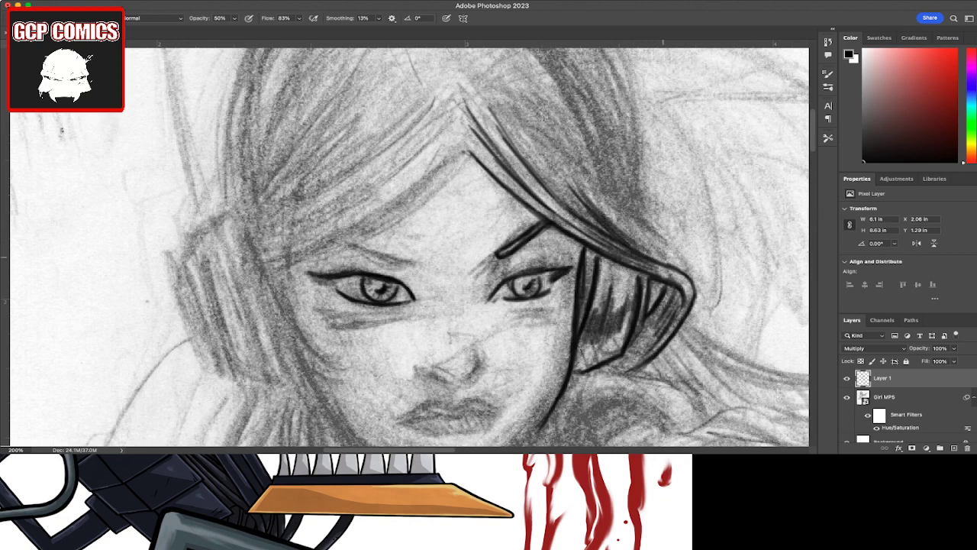
pyautogui.moveTo(597, 195); pyautogui.dragTo(658, 258)
pyautogui.moveTo(573, 166)
pyautogui.mouseDown()
pyautogui.moveTo(655, 248)
pyautogui.moveTo(613, 203)
pyautogui.mouseUp()
pyautogui.moveTo(576, 158); pyautogui.dragTo(684, 267)
pyautogui.moveTo(660, 236); pyautogui.dragTo(687, 272)
pyautogui.moveTo(654, 252); pyautogui.dragTo(692, 277)
pyautogui.moveTo(646, 235)
pyautogui.mouseDown()
pyautogui.moveTo(687, 271)
pyautogui.moveTo(651, 300)
pyautogui.mouseUp()
# Step: Ink faint hair strands flowing off to the right of the lock
pyautogui.moveTo(678, 330); pyautogui.dragTo(723, 366)
pyautogui.moveTo(656, 294)
pyautogui.mouseDown()
pyautogui.moveTo(649, 307)
pyautogui.moveTo(745, 370)
pyautogui.mouseUp()
pyautogui.moveTo(684, 339)
pyautogui.mouseDown()
pyautogui.moveTo(770, 381)
pyautogui.moveTo(722, 390)
pyautogui.moveTo(779, 413)
pyautogui.mouseUp()
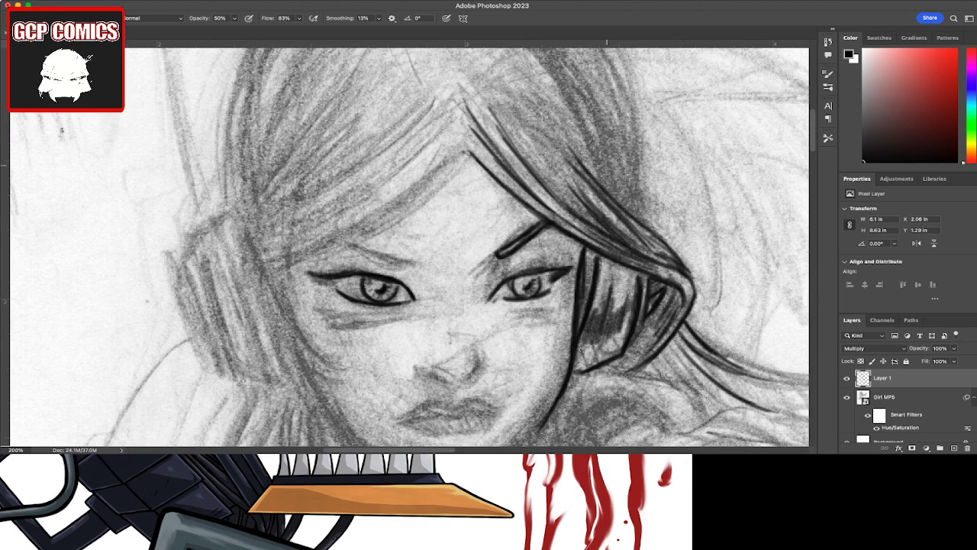
# Step: Ink several new strands in the upper hair
pyautogui.moveTo(582, 142); pyautogui.dragTo(592, 176)
pyautogui.moveTo(569, 109); pyautogui.dragTo(592, 174)
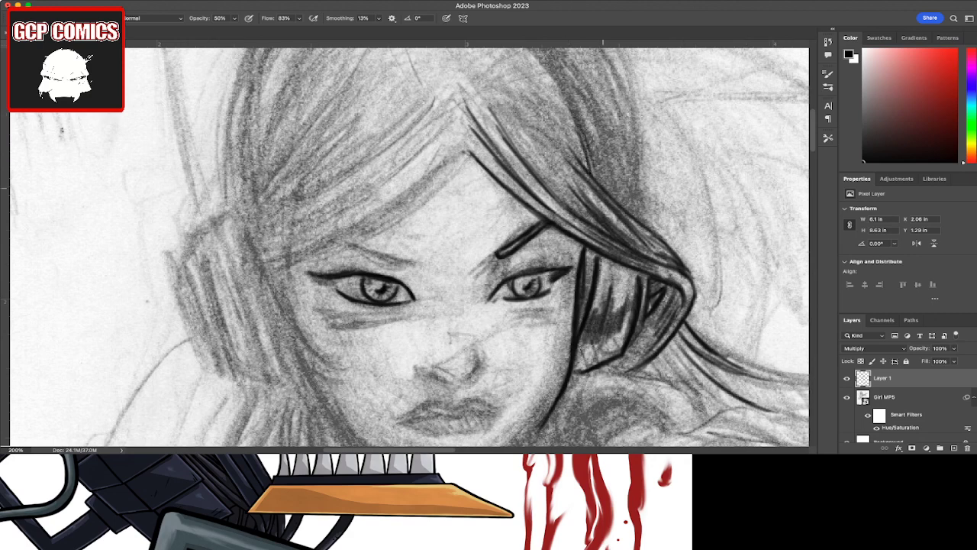
pyautogui.moveTo(574, 113); pyautogui.dragTo(603, 187)
pyautogui.moveTo(588, 110)
pyautogui.mouseDown()
pyautogui.moveTo(612, 192)
pyautogui.moveTo(633, 208)
pyautogui.mouseUp()
pyautogui.moveTo(625, 139); pyautogui.dragTo(642, 215)
pyautogui.moveTo(612, 102); pyautogui.dragTo(624, 139)
pyautogui.moveTo(628, 188); pyautogui.dragTo(644, 223)
# Step: Extend the upper hair strands higher toward the top of the head
pyautogui.moveTo(624, 132); pyautogui.dragTo(645, 224)
pyautogui.moveTo(610, 93)
pyautogui.mouseDown()
pyautogui.moveTo(638, 189)
pyautogui.moveTo(622, 133)
pyautogui.mouseUp()
pyautogui.moveTo(637, 180); pyautogui.dragTo(634, 125)
pyautogui.moveTo(639, 193); pyautogui.dragTo(632, 102)
pyautogui.moveTo(623, 79); pyautogui.dragTo(638, 174)
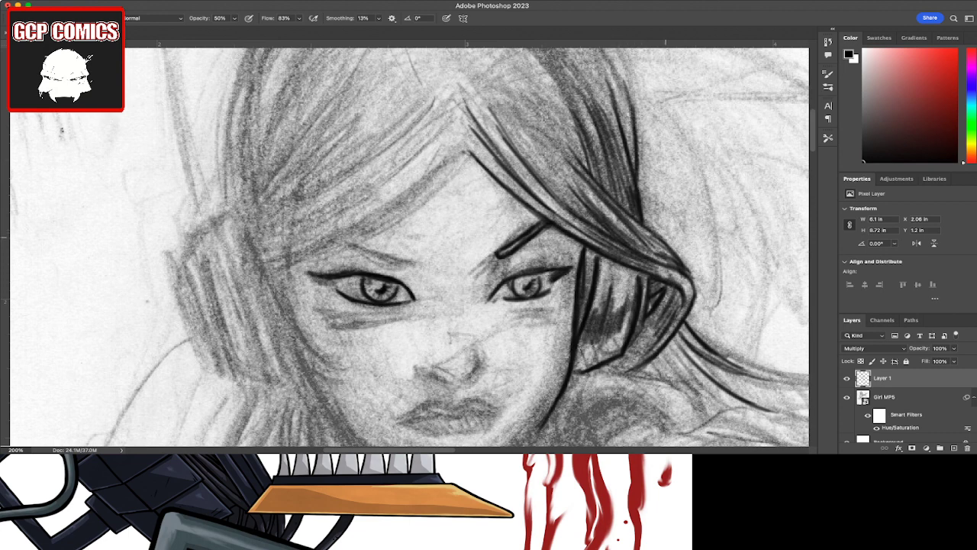
# Step: Pan up to the top of the hair and ink new strands there
pyautogui.press('space')
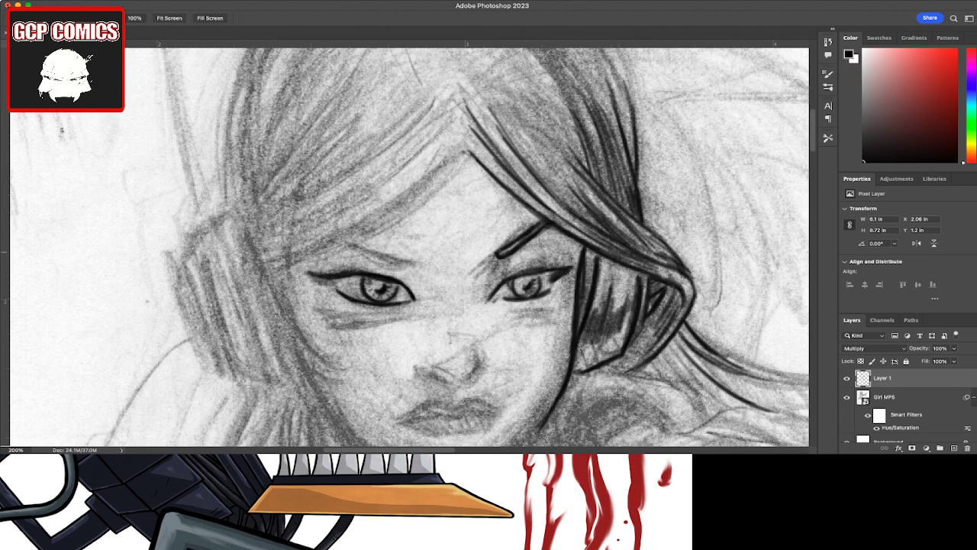
pyautogui.moveTo(496, 229); pyautogui.dragTo(462, 315)
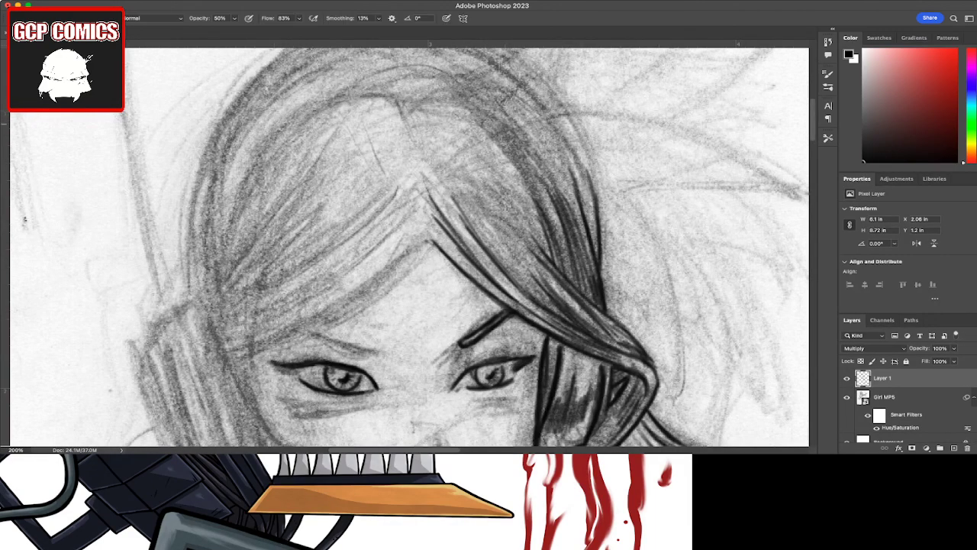
pyautogui.moveTo(489, 174); pyautogui.dragTo(535, 234)
pyautogui.moveTo(481, 165); pyautogui.dragTo(536, 229)
pyautogui.moveTo(474, 145); pyautogui.dragTo(525, 195)
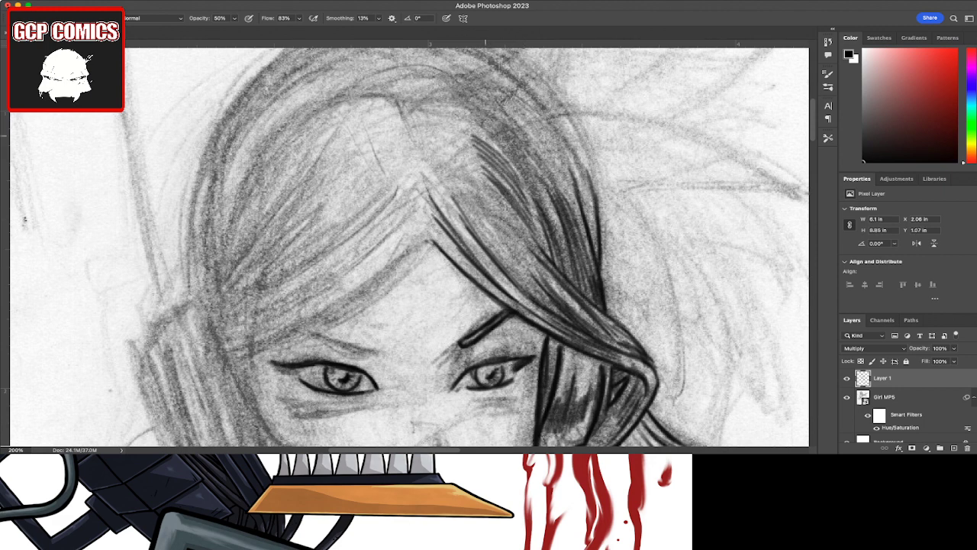
pyautogui.moveTo(471, 129); pyautogui.dragTo(542, 207)
pyautogui.moveTo(507, 156)
pyautogui.mouseDown()
pyautogui.moveTo(565, 206)
pyautogui.moveTo(533, 161)
pyautogui.moveTo(588, 223)
pyautogui.mouseUp()
# Step: Draw long curved strands along the top of the hair
pyautogui.moveTo(553, 145)
pyautogui.mouseDown()
pyautogui.moveTo(589, 221)
pyautogui.moveTo(580, 196)
pyautogui.mouseUp()
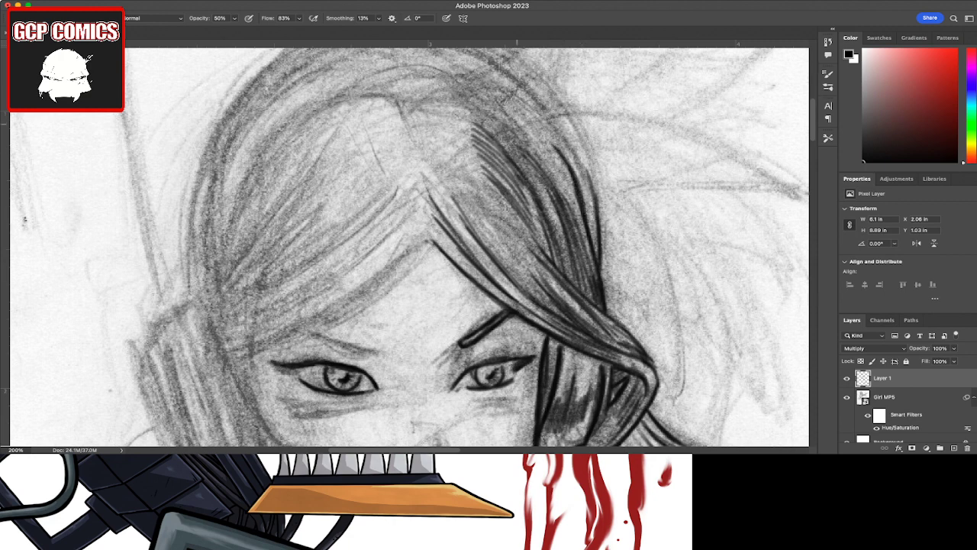
pyautogui.moveTo(523, 127); pyautogui.dragTo(568, 170)
pyautogui.moveTo(504, 113); pyautogui.dragTo(574, 171)
pyautogui.moveTo(498, 110); pyautogui.dragTo(556, 153)
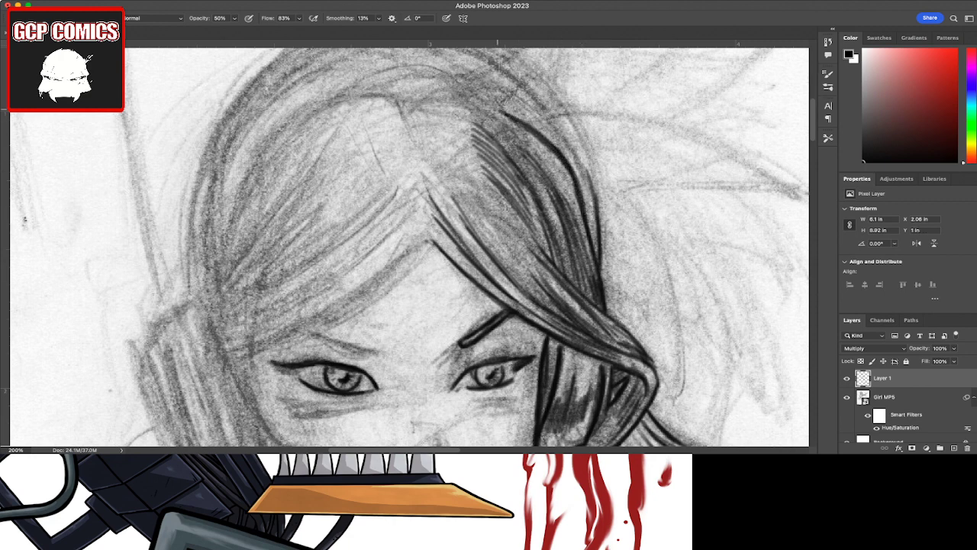
pyautogui.moveTo(465, 100)
pyautogui.mouseDown()
pyautogui.moveTo(542, 138)
pyautogui.moveTo(521, 122)
pyautogui.mouseUp()
pyautogui.moveTo(420, 95)
pyautogui.mouseDown()
pyautogui.moveTo(504, 113)
pyautogui.moveTo(547, 144)
pyautogui.moveTo(573, 191)
pyautogui.mouseUp()
# Step: Darken the hair strands running down the right side beside the face
pyautogui.moveTo(552, 151); pyautogui.dragTo(597, 279)
pyautogui.moveTo(562, 172); pyautogui.dragTo(589, 249)
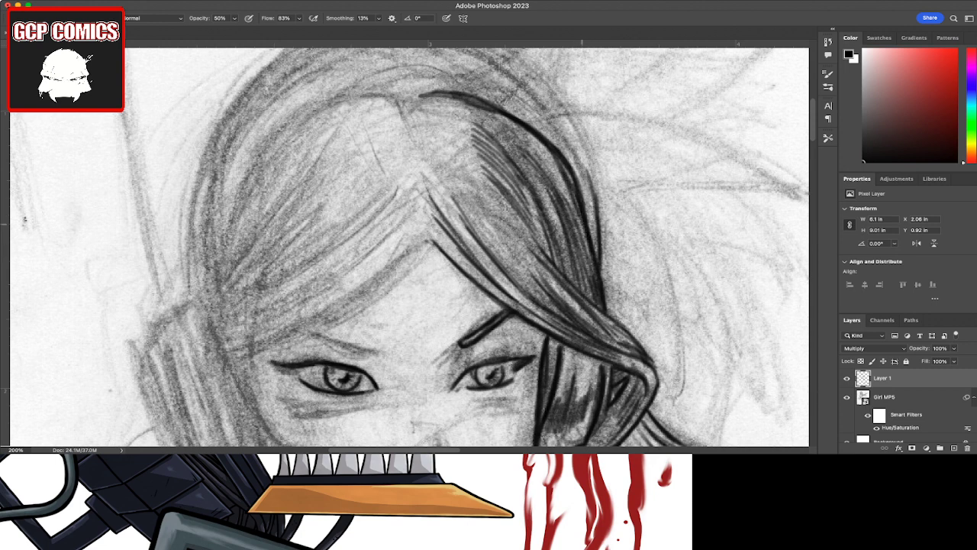
pyautogui.moveTo(550, 154); pyautogui.dragTo(582, 221)
pyautogui.moveTo(539, 139); pyautogui.dragTo(559, 173)
pyautogui.moveTo(533, 135); pyautogui.dragTo(551, 157)
# Step: Zoom out to check the whole figure, then zoom back in on the hair
pyautogui.hotkey('ctrl', '-')
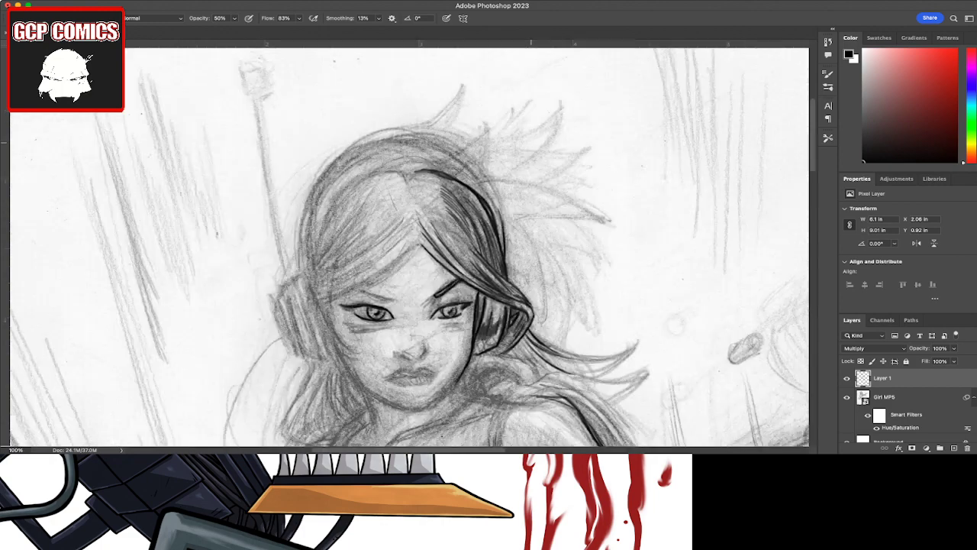
pyautogui.hotkey('ctrl', '-')
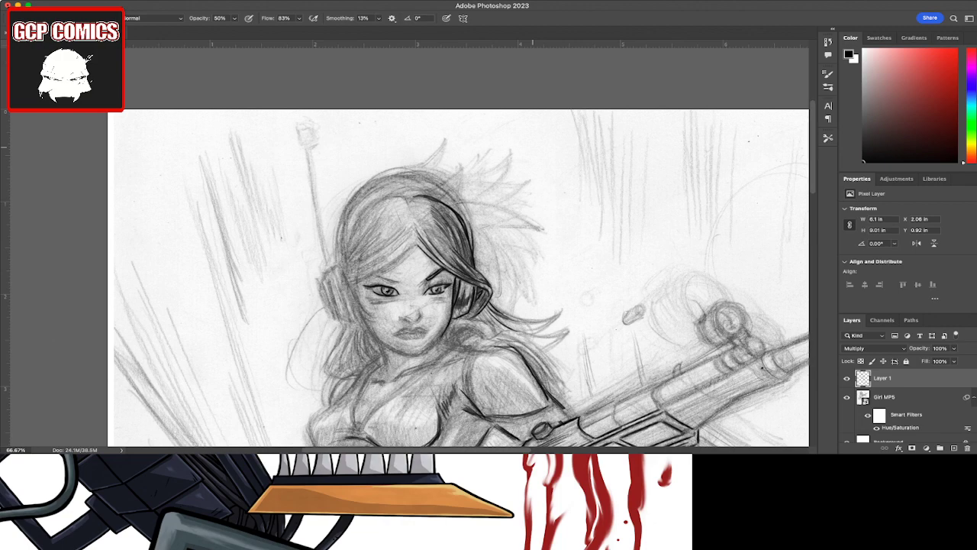
pyautogui.hotkey('ctrl', '+')
pyautogui.hotkey('ctrl', '+')
pyautogui.hotkey('ctrl', '+')
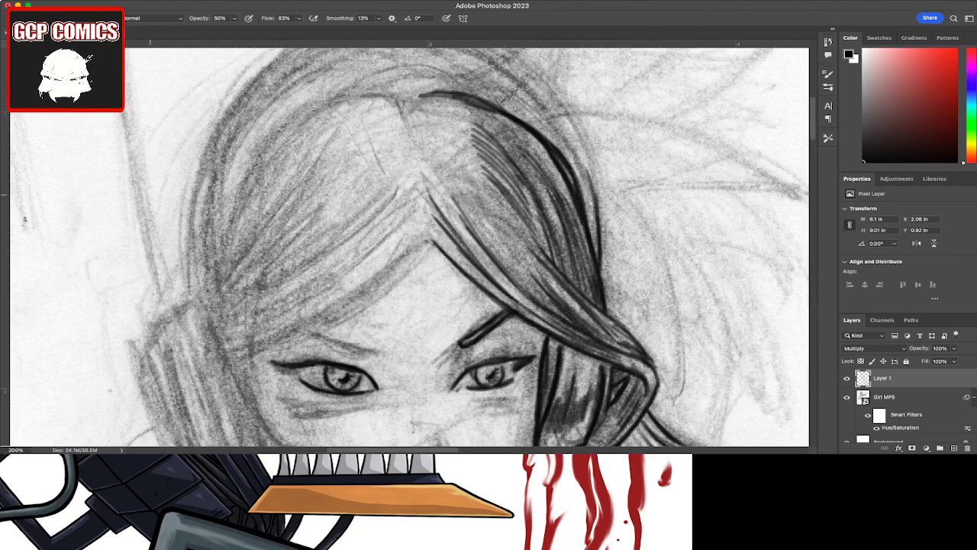
# Step: Erase the long top hair strokes, leaving a short mark at the crown
pyautogui.press('e')
pyautogui.moveTo(548, 147)
pyautogui.mouseDown()
pyautogui.moveTo(583, 203)
pyautogui.moveTo(551, 151)
pyautogui.mouseUp()
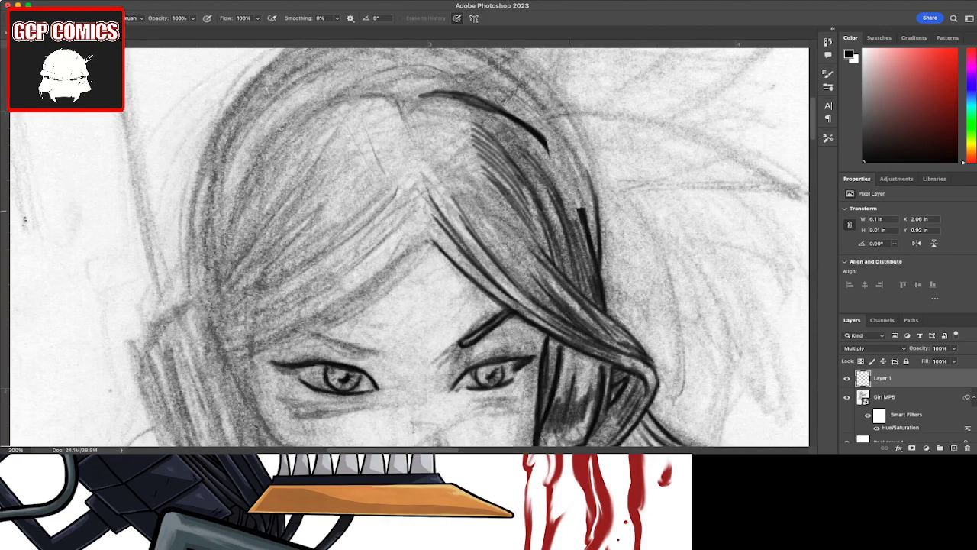
pyautogui.moveTo(551, 191)
pyautogui.mouseDown()
pyautogui.moveTo(580, 263)
pyautogui.moveTo(580, 214)
pyautogui.moveTo(597, 279)
pyautogui.moveTo(597, 210)
pyautogui.mouseUp()
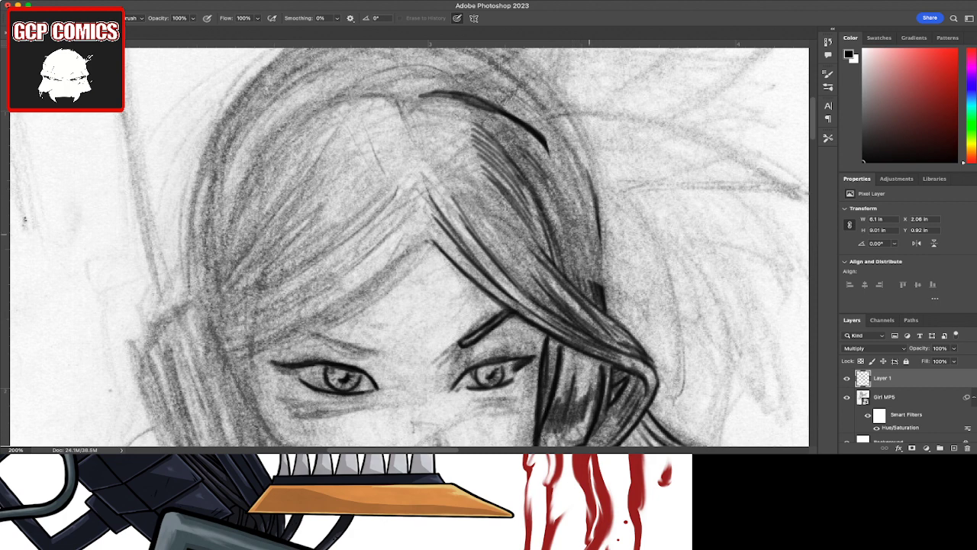
pyautogui.moveTo(589, 279); pyautogui.dragTo(608, 309)
pyautogui.moveTo(598, 243)
pyautogui.mouseDown()
pyautogui.moveTo(592, 177)
pyautogui.moveTo(519, 119)
pyautogui.mouseUp()
pyautogui.moveTo(547, 157); pyautogui.dragTo(489, 104)
pyautogui.moveTo(547, 180); pyautogui.dragTo(484, 105)
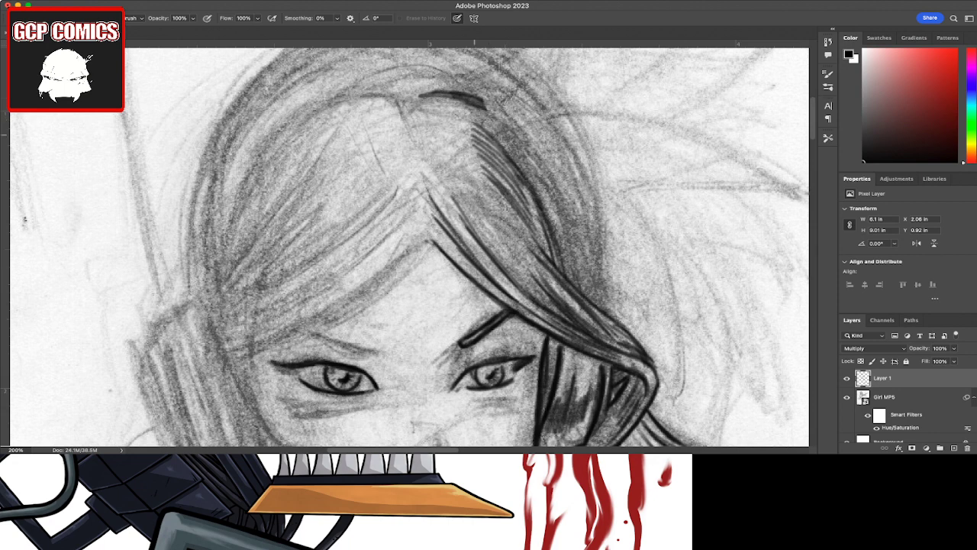
# Step: Draw new brush strands along the hair's right side
pyautogui.press('b')
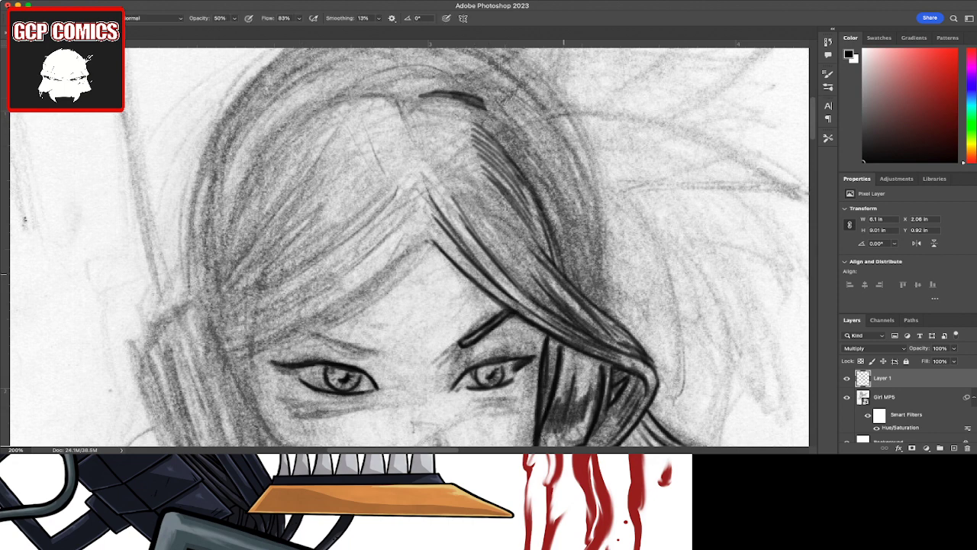
pyautogui.moveTo(555, 250); pyautogui.dragTo(579, 290)
pyautogui.moveTo(559, 229); pyautogui.dragTo(575, 273)
pyautogui.moveTo(536, 178); pyautogui.dragTo(574, 281)
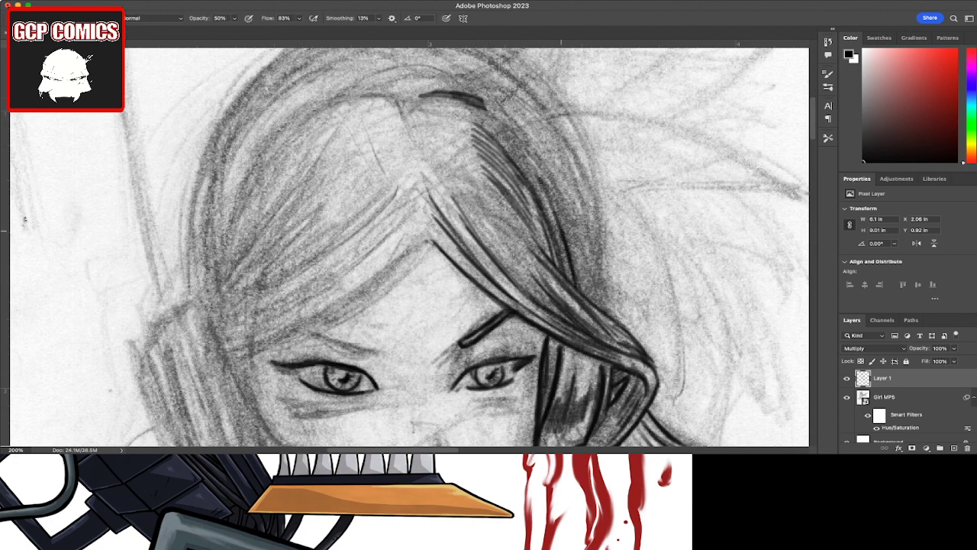
pyautogui.moveTo(561, 229); pyautogui.dragTo(497, 116)
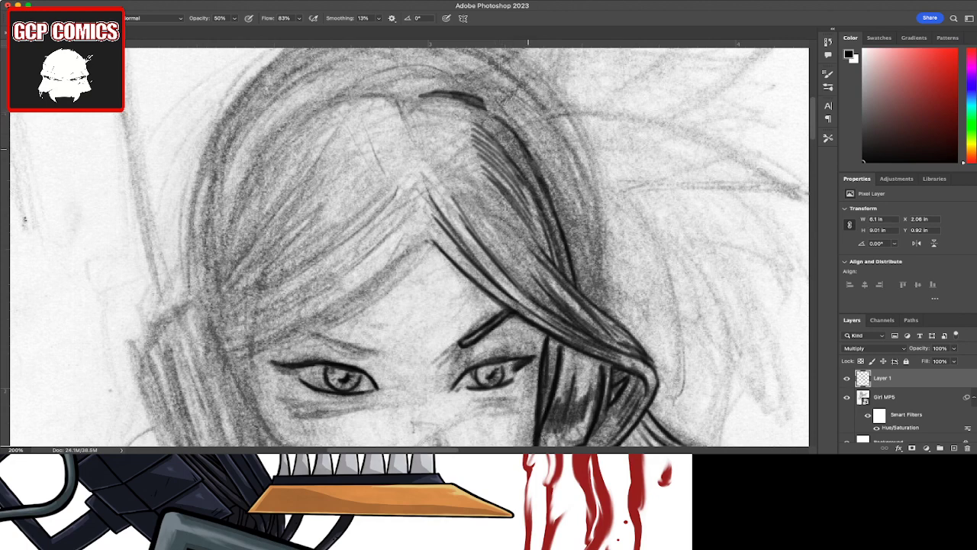
# Step: Thicken the strand running down from the crown
pyautogui.moveTo(530, 154); pyautogui.dragTo(484, 103)
pyautogui.moveTo(520, 133); pyautogui.dragTo(472, 100)
pyautogui.moveTo(528, 154); pyautogui.dragTo(489, 108)
pyautogui.moveTo(541, 174)
pyautogui.mouseDown()
pyautogui.moveTo(527, 148)
pyautogui.moveTo(560, 229)
pyautogui.moveTo(527, 185)
pyautogui.mouseUp()
# Step: Thicken the strand's lower part and add a long strand alongside it
pyautogui.moveTo(565, 252); pyautogui.dragTo(546, 218)
pyautogui.moveTo(569, 274)
pyautogui.mouseDown()
pyautogui.moveTo(539, 218)
pyautogui.moveTo(545, 246)
pyautogui.moveTo(536, 231)
pyautogui.moveTo(559, 229)
pyautogui.mouseUp()
pyautogui.moveTo(582, 293)
pyautogui.mouseDown()
pyautogui.moveTo(562, 251)
pyautogui.moveTo(571, 253)
pyautogui.moveTo(567, 234)
pyautogui.mouseUp()
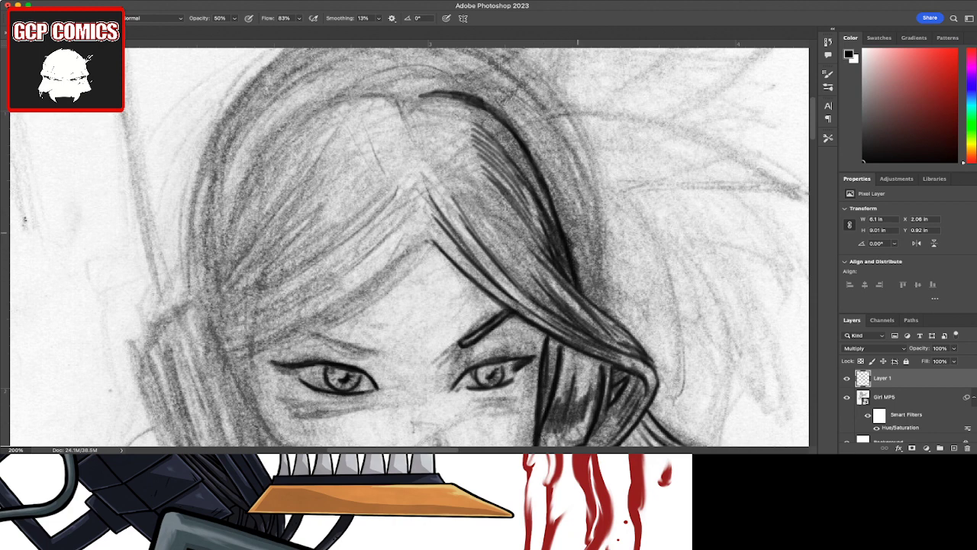
pyautogui.moveTo(599, 309); pyautogui.dragTo(591, 224)
pyautogui.moveTo(599, 281); pyautogui.dragTo(578, 165)
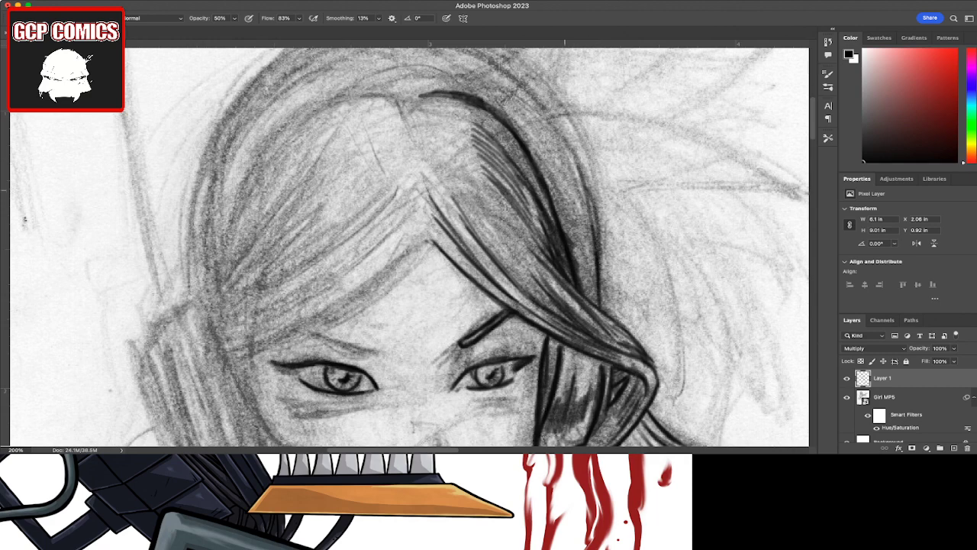
pyautogui.moveTo(594, 233)
pyautogui.mouseDown()
pyautogui.moveTo(556, 124)
pyautogui.moveTo(573, 165)
pyautogui.mouseUp()
# Step: Thicken and darken the ink on the right hair strand
pyautogui.moveTo(588, 276); pyautogui.dragTo(579, 193)
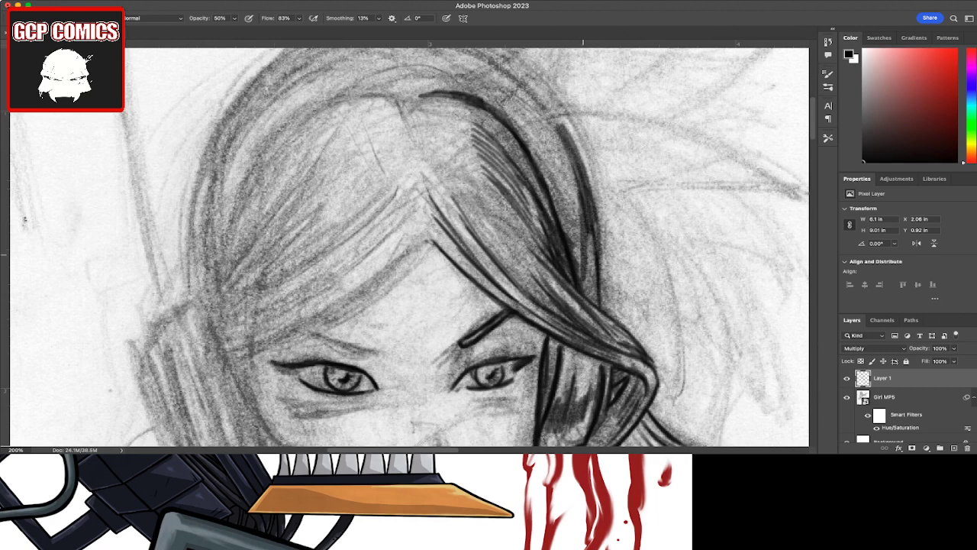
pyautogui.moveTo(580, 256)
pyautogui.mouseDown()
pyautogui.moveTo(574, 171)
pyautogui.moveTo(572, 184)
pyautogui.moveTo(561, 142)
pyautogui.mouseUp()
pyautogui.moveTo(579, 222)
pyautogui.mouseDown()
pyautogui.moveTo(554, 130)
pyautogui.moveTo(582, 263)
pyautogui.mouseUp()
pyautogui.moveTo(600, 298); pyautogui.dragTo(580, 167)
# Step: Extend the right hair strand up to the crown and thicken its upper part
pyautogui.moveTo(596, 223); pyautogui.dragTo(571, 124)
pyautogui.moveTo(587, 184); pyautogui.dragTo(550, 81)
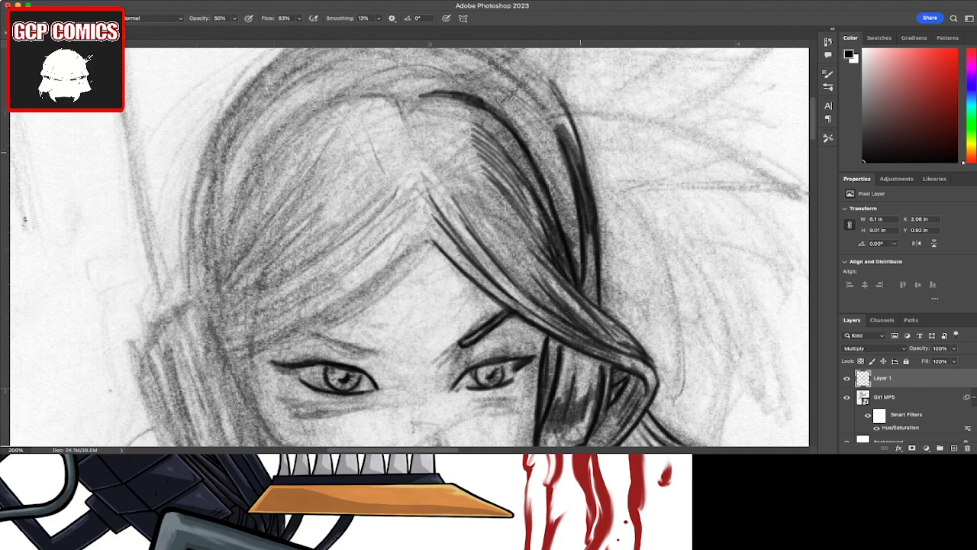
pyautogui.moveTo(594, 206); pyautogui.dragTo(551, 83)
pyautogui.moveTo(575, 136); pyautogui.dragTo(557, 102)
pyautogui.moveTo(576, 155)
pyautogui.mouseDown()
pyautogui.moveTo(535, 93)
pyautogui.moveTo(545, 110)
pyautogui.mouseUp()
pyautogui.moveTo(573, 152); pyautogui.dragTo(515, 77)
pyautogui.moveTo(556, 116); pyautogui.dragTo(512, 72)
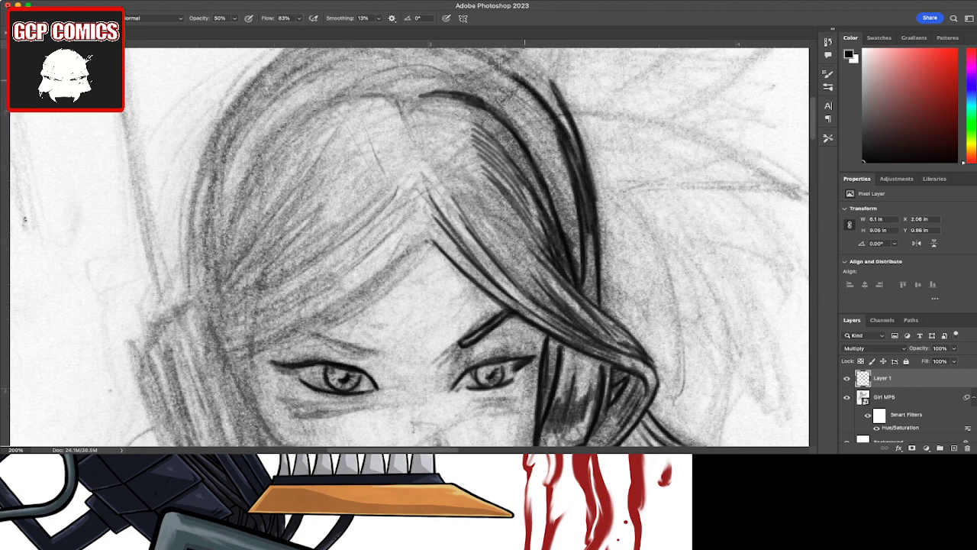
pyautogui.moveTo(570, 154); pyautogui.dragTo(523, 76)
pyautogui.moveTo(588, 214)
pyautogui.mouseDown()
pyautogui.moveTo(570, 151)
pyautogui.moveTo(580, 209)
pyautogui.mouseUp()
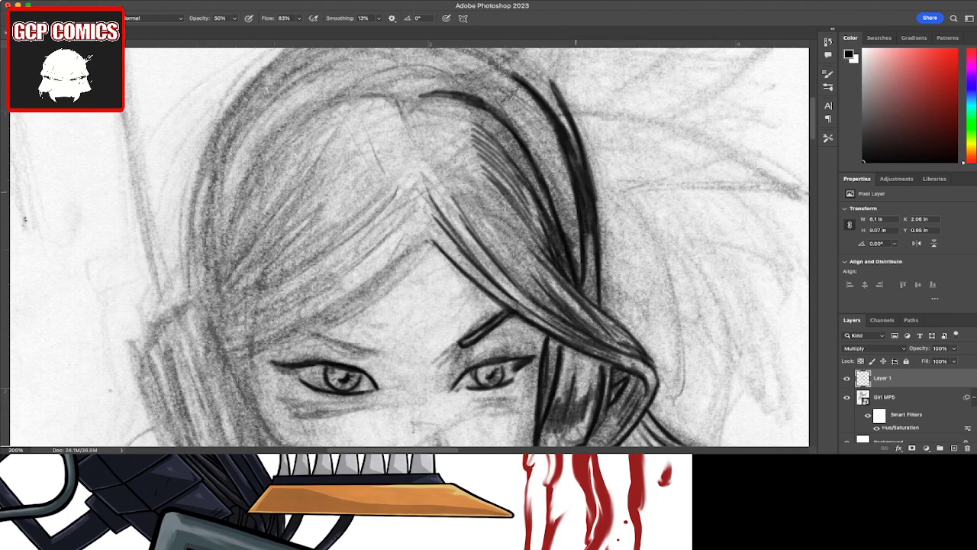
pyautogui.moveTo(584, 281); pyautogui.dragTo(530, 173)
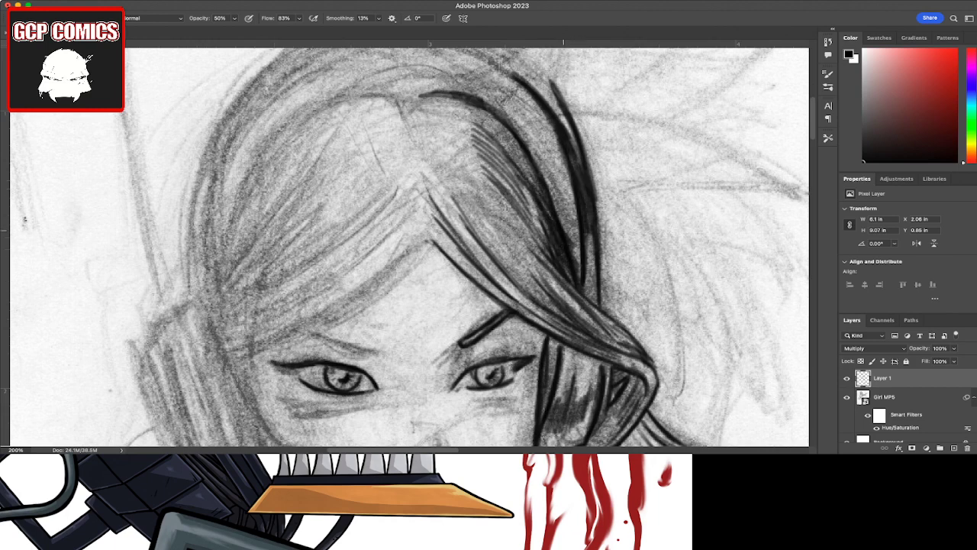
# Step: Darken strands toward the centre and add short strokes near the part
pyautogui.moveTo(548, 205)
pyautogui.mouseDown()
pyautogui.moveTo(522, 163)
pyautogui.moveTo(534, 160)
pyautogui.moveTo(502, 119)
pyautogui.mouseUp()
pyautogui.moveTo(539, 197); pyautogui.dragTo(491, 126)
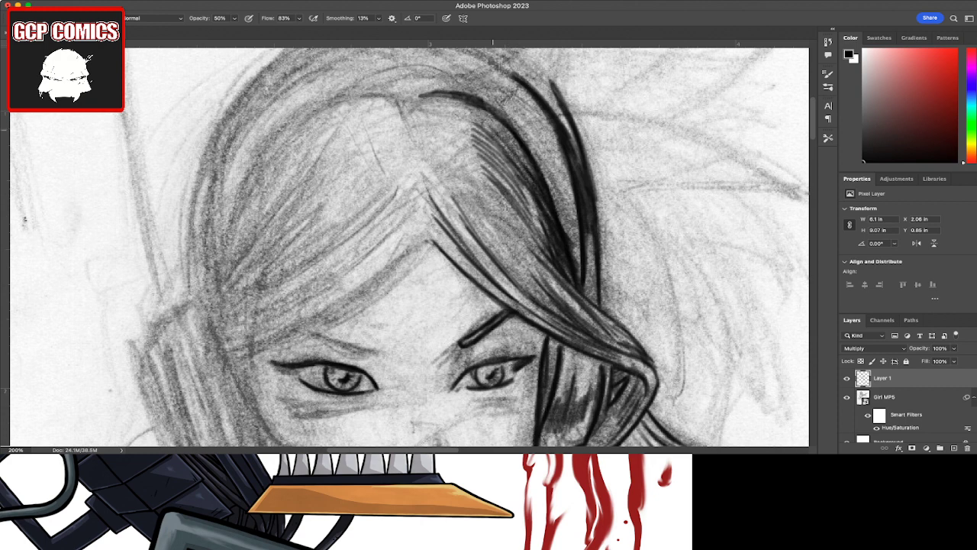
pyautogui.moveTo(538, 180); pyautogui.dragTo(485, 124)
pyautogui.moveTo(550, 229); pyautogui.dragTo(491, 148)
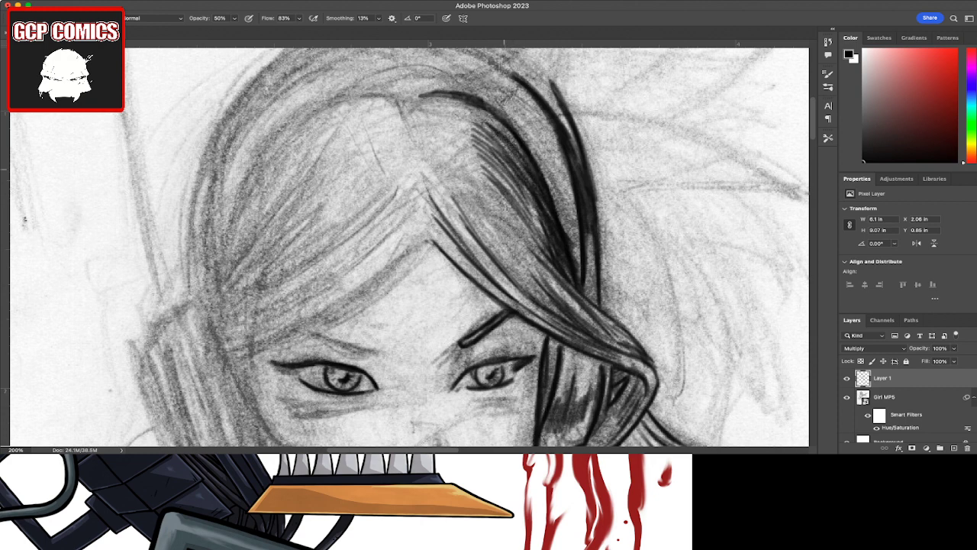
pyautogui.moveTo(538, 205); pyautogui.dragTo(494, 151)
pyautogui.moveTo(442, 187)
pyautogui.mouseDown()
pyautogui.moveTo(419, 170)
pyautogui.moveTo(435, 185)
pyautogui.mouseUp()
pyautogui.moveTo(436, 169)
pyautogui.mouseDown()
pyautogui.moveTo(414, 148)
pyautogui.moveTo(403, 104)
pyautogui.mouseUp()
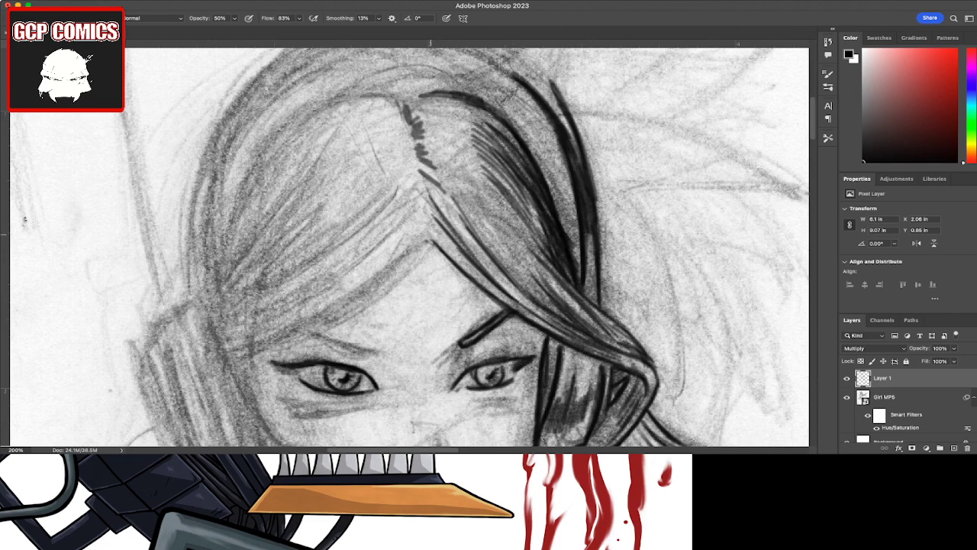
# Step: Add short ink strokes along the hair parting up to its top
pyautogui.moveTo(426, 235)
pyautogui.mouseDown()
pyautogui.moveTo(435, 246)
pyautogui.moveTo(422, 194)
pyautogui.mouseUp()
pyautogui.moveTo(429, 199); pyautogui.dragTo(423, 225)
pyautogui.moveTo(431, 171); pyautogui.dragTo(421, 188)
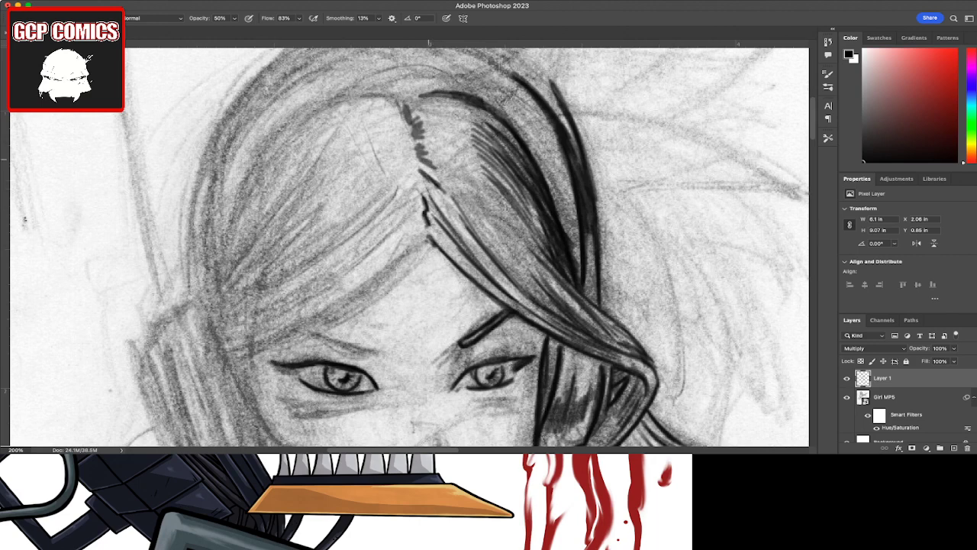
pyautogui.moveTo(432, 154); pyautogui.dragTo(420, 166)
pyautogui.moveTo(425, 133)
pyautogui.mouseDown()
pyautogui.moveTo(417, 137)
pyautogui.moveTo(415, 114)
pyautogui.mouseUp()
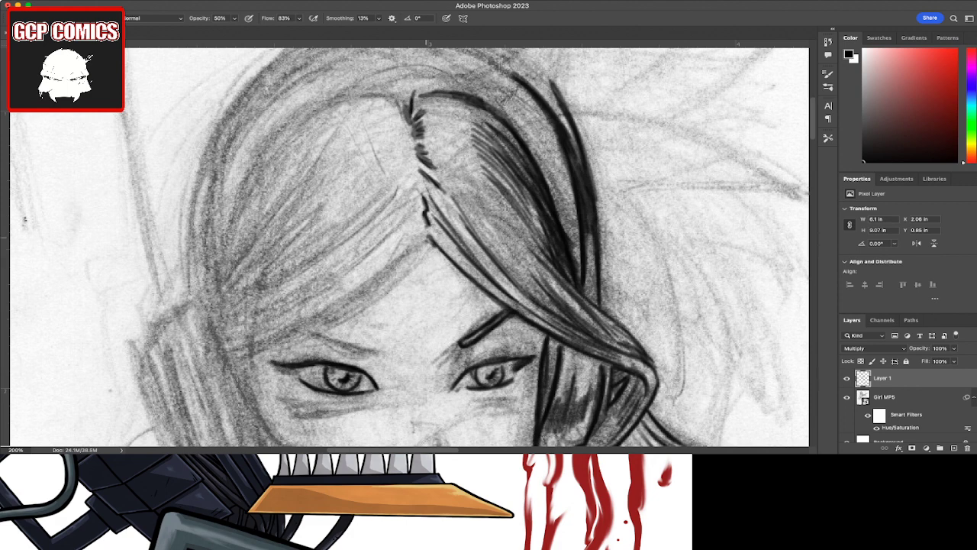
# Step: Draw the hairline curving down-left from the part to above the left eye
pyautogui.moveTo(429, 235); pyautogui.dragTo(382, 282)
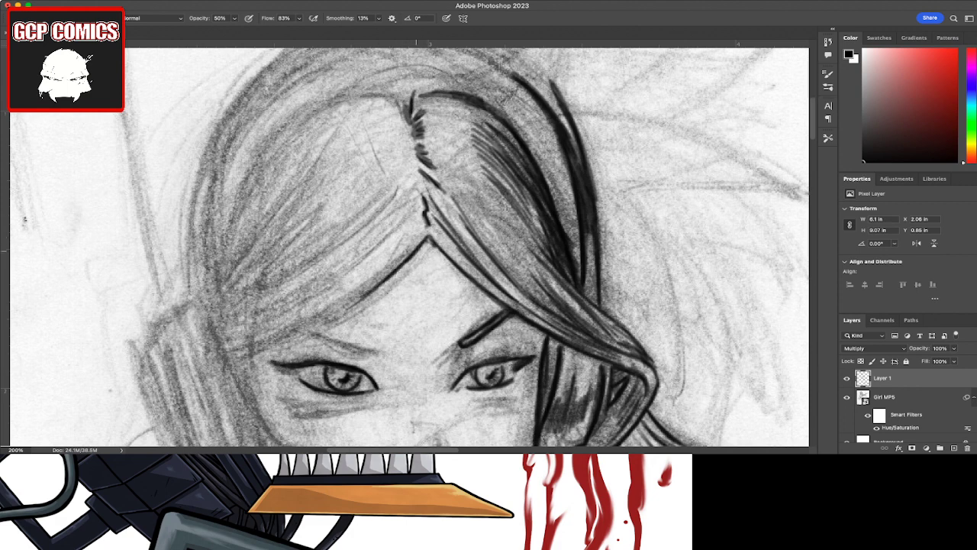
pyautogui.moveTo(426, 240); pyautogui.dragTo(333, 319)
pyautogui.moveTo(381, 295)
pyautogui.mouseDown()
pyautogui.moveTo(308, 338)
pyautogui.moveTo(238, 360)
pyautogui.moveTo(200, 358)
pyautogui.moveTo(238, 348)
pyautogui.moveTo(209, 349)
pyautogui.mouseUp()
# Step: Ink the tapered hair tip and hairline above the left eye, up to the parting
pyautogui.moveTo(274, 333); pyautogui.dragTo(212, 348)
pyautogui.moveTo(295, 321); pyautogui.dragTo(240, 345)
pyautogui.moveTo(322, 310)
pyautogui.mouseDown()
pyautogui.moveTo(250, 342)
pyautogui.moveTo(227, 365)
pyautogui.mouseUp()
pyautogui.moveTo(313, 324); pyautogui.dragTo(249, 355)
pyautogui.moveTo(330, 305); pyautogui.dragTo(244, 357)
pyautogui.moveTo(352, 288)
pyautogui.mouseDown()
pyautogui.moveTo(257, 350)
pyautogui.moveTo(301, 339)
pyautogui.mouseUp()
pyautogui.moveTo(414, 237); pyautogui.dragTo(371, 278)
pyautogui.moveTo(416, 239); pyautogui.dragTo(371, 280)
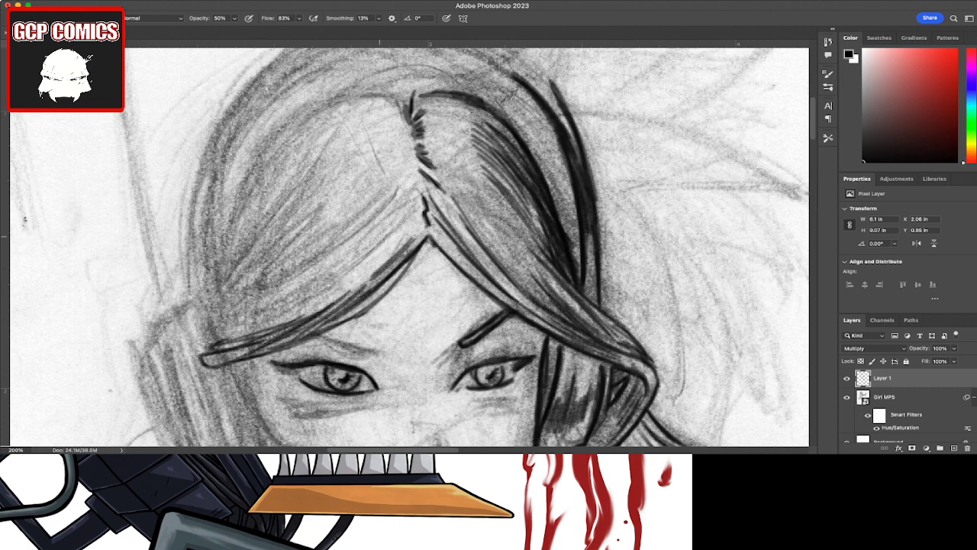
pyautogui.moveTo(318, 296); pyautogui.dragTo(240, 328)
pyautogui.moveTo(336, 272)
pyautogui.mouseDown()
pyautogui.moveTo(241, 327)
pyautogui.moveTo(252, 315)
pyautogui.moveTo(240, 317)
pyautogui.moveTo(290, 311)
pyautogui.mouseUp()
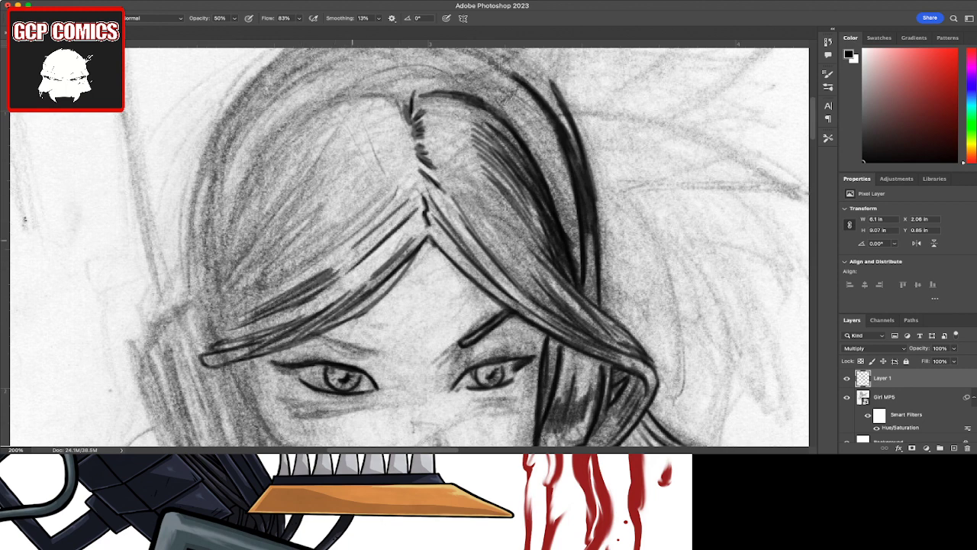
# Step: Hatch dark strands fanning down-left from the parting across the left side of the hair
pyautogui.moveTo(404, 185); pyautogui.dragTo(339, 247)
pyautogui.moveTo(409, 195)
pyautogui.mouseDown()
pyautogui.moveTo(353, 252)
pyautogui.moveTo(322, 257)
pyautogui.mouseUp()
pyautogui.moveTo(402, 171); pyautogui.dragTo(343, 231)
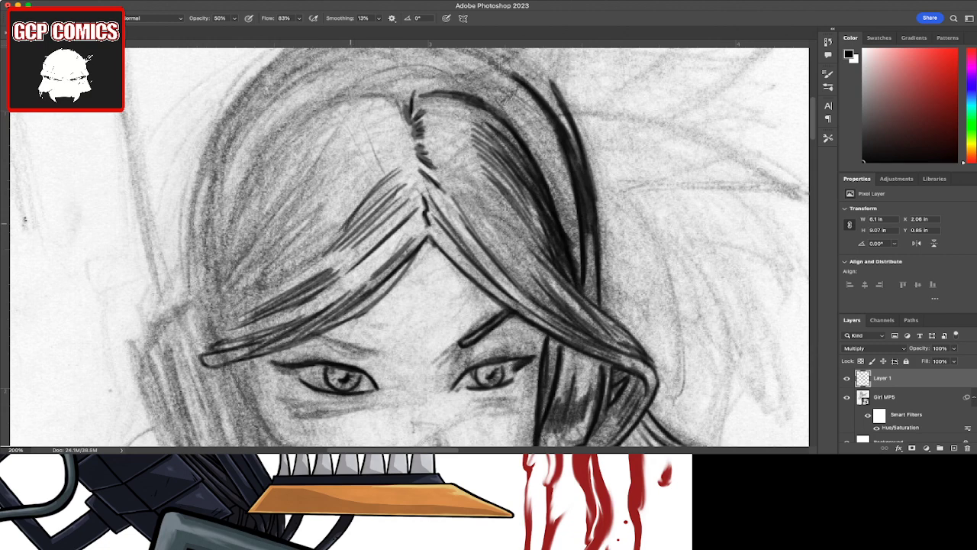
pyautogui.moveTo(398, 160); pyautogui.dragTo(345, 207)
pyautogui.moveTo(352, 170); pyautogui.dragTo(281, 242)
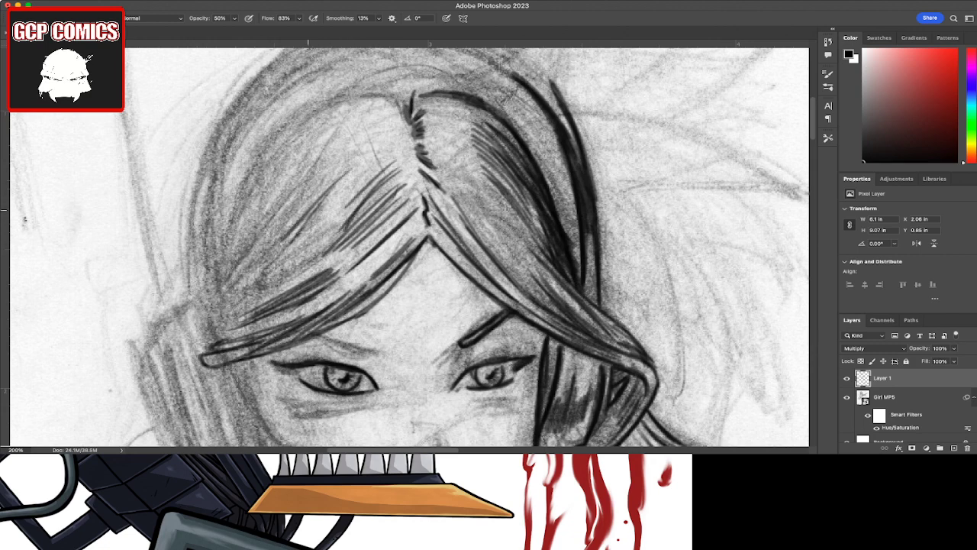
pyautogui.moveTo(336, 185); pyautogui.dragTo(265, 253)
pyautogui.moveTo(322, 203)
pyautogui.mouseDown()
pyautogui.moveTo(258, 268)
pyautogui.moveTo(267, 264)
pyautogui.mouseUp()
pyautogui.moveTo(328, 222); pyautogui.dragTo(260, 278)
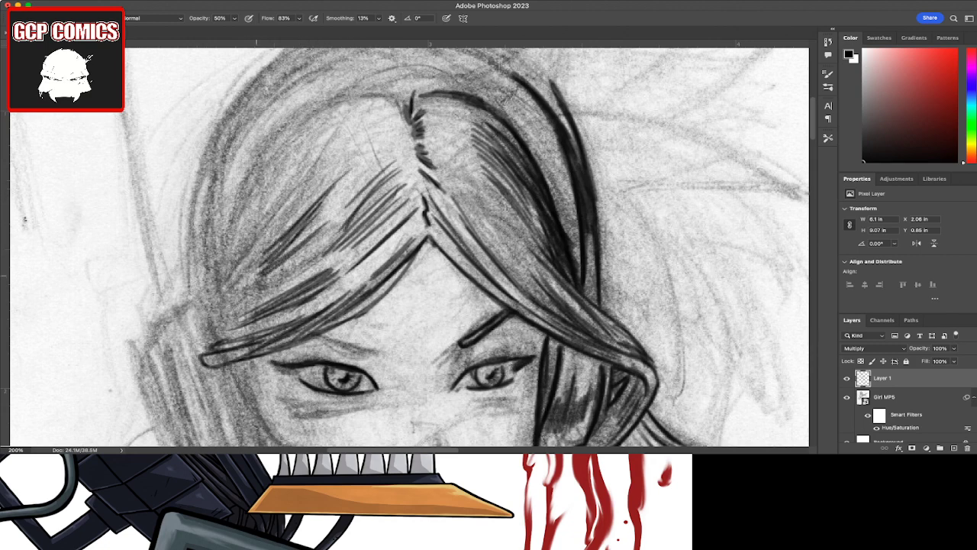
pyautogui.moveTo(313, 240); pyautogui.dragTo(258, 279)
pyautogui.moveTo(314, 250); pyautogui.dragTo(258, 281)
pyautogui.moveTo(313, 258)
pyautogui.mouseDown()
pyautogui.moveTo(257, 294)
pyautogui.moveTo(271, 289)
pyautogui.mouseUp()
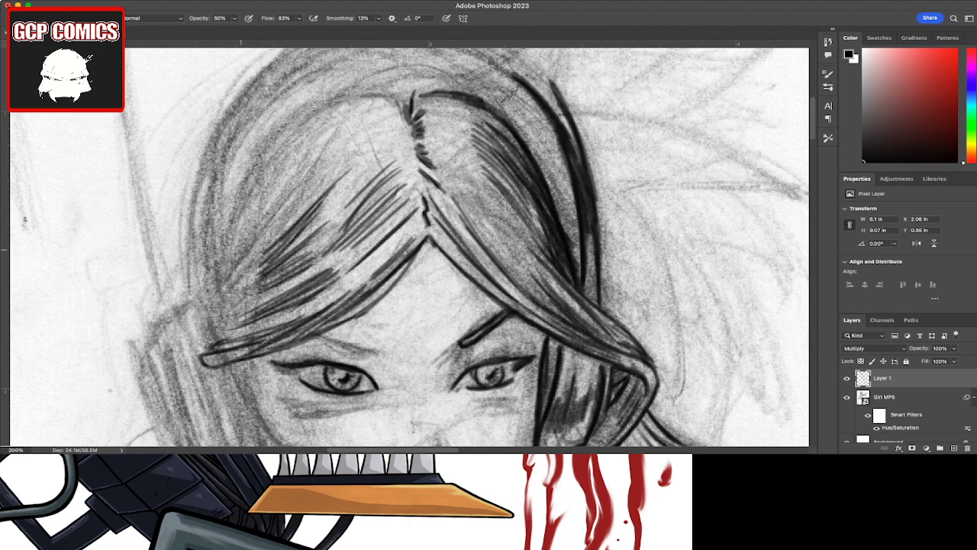
# Step: Ink the outer left edge of the hair with short hatch strokes
pyautogui.moveTo(217, 342); pyautogui.dragTo(201, 287)
pyautogui.moveTo(242, 258); pyautogui.dragTo(213, 289)
pyautogui.moveTo(271, 232); pyautogui.dragTo(207, 309)
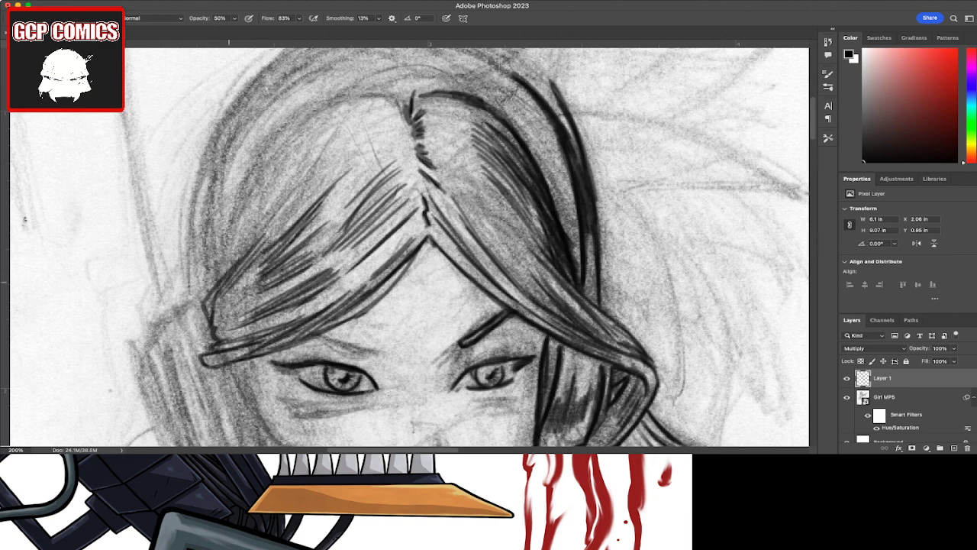
pyautogui.moveTo(255, 266); pyautogui.dragTo(210, 328)
pyautogui.moveTo(262, 307); pyautogui.dragTo(221, 329)
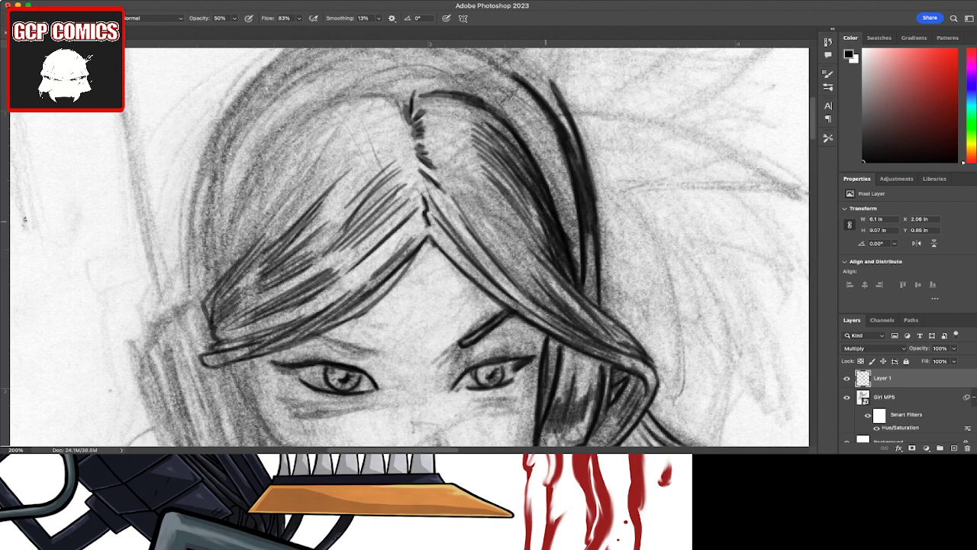
# Step: Hatch more strands across the left hair and down its outer edge
pyautogui.moveTo(296, 171)
pyautogui.mouseDown()
pyautogui.moveTo(219, 279)
pyautogui.moveTo(258, 240)
pyautogui.mouseUp()
pyautogui.moveTo(330, 161); pyautogui.dragTo(206, 295)
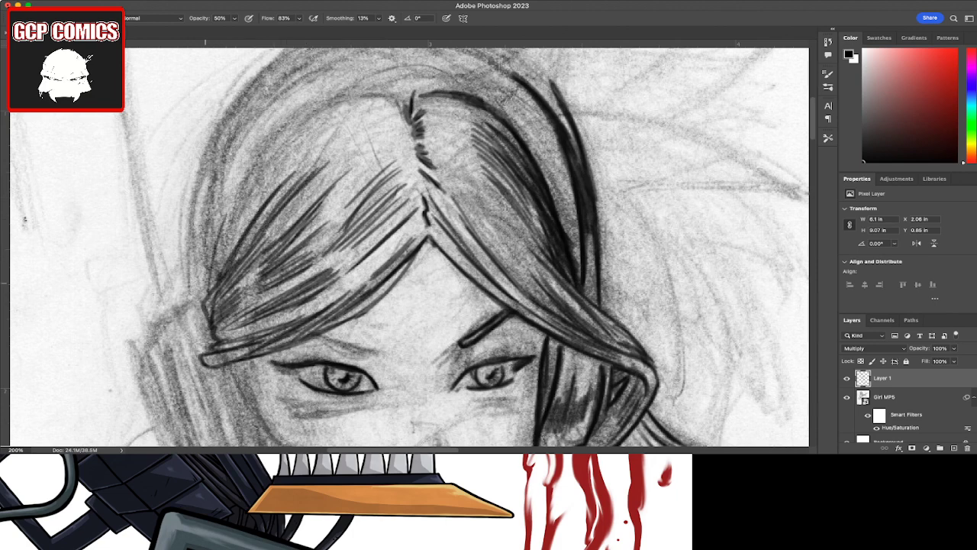
pyautogui.moveTo(231, 194); pyautogui.dragTo(205, 297)
pyautogui.moveTo(254, 168); pyautogui.dragTo(207, 281)
pyautogui.moveTo(256, 166)
pyautogui.mouseDown()
pyautogui.moveTo(217, 270)
pyautogui.moveTo(226, 258)
pyautogui.mouseUp()
# Step: Ink curved strands on the upper-left hair and trace its top-left outline
pyautogui.moveTo(274, 150); pyautogui.dragTo(227, 250)
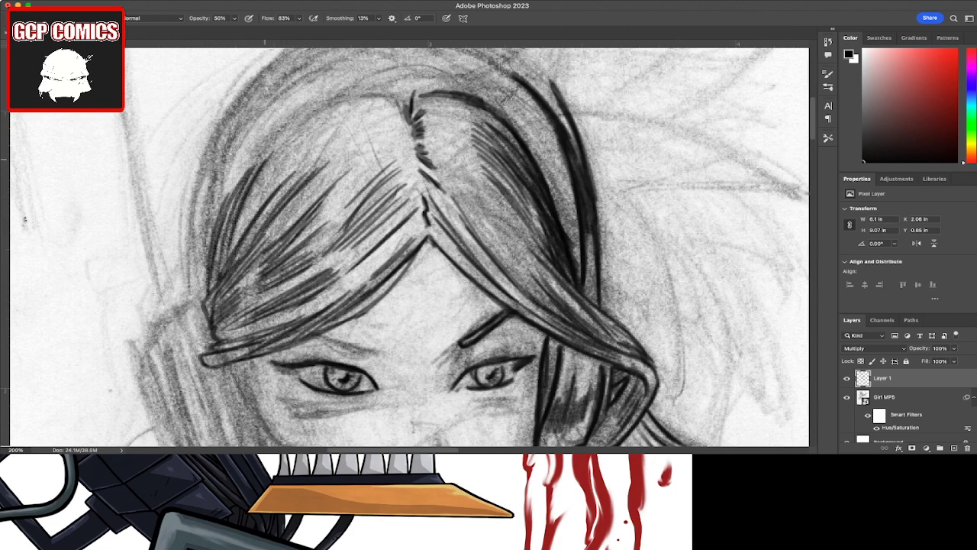
pyautogui.moveTo(302, 114); pyautogui.dragTo(234, 207)
pyautogui.moveTo(322, 104); pyautogui.dragTo(226, 206)
pyautogui.moveTo(285, 122); pyautogui.dragTo(398, 90)
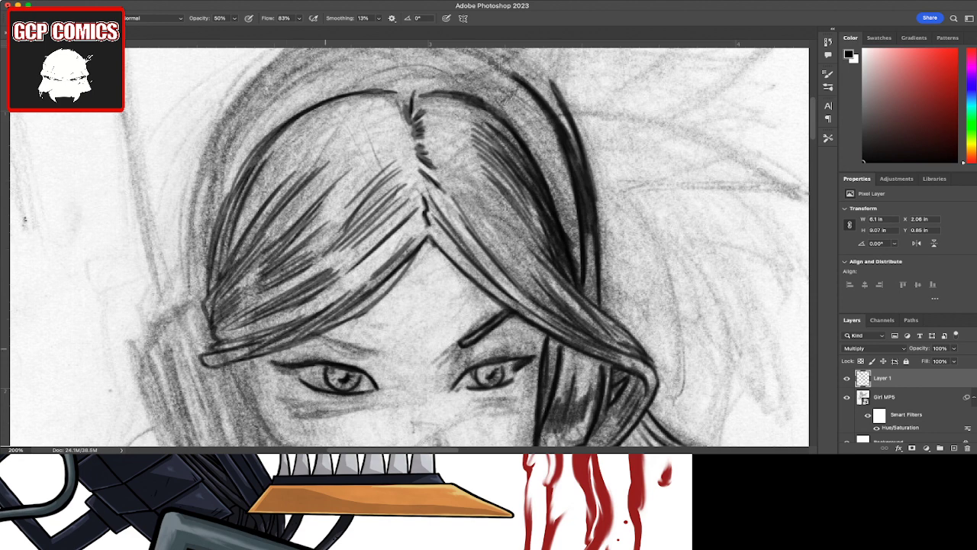
# Step: Ink the left eyebrow, the marks between the eyes and the right eye's inner corner
pyautogui.moveTo(313, 338)
pyautogui.mouseDown()
pyautogui.moveTo(384, 356)
pyautogui.moveTo(318, 333)
pyautogui.mouseUp()
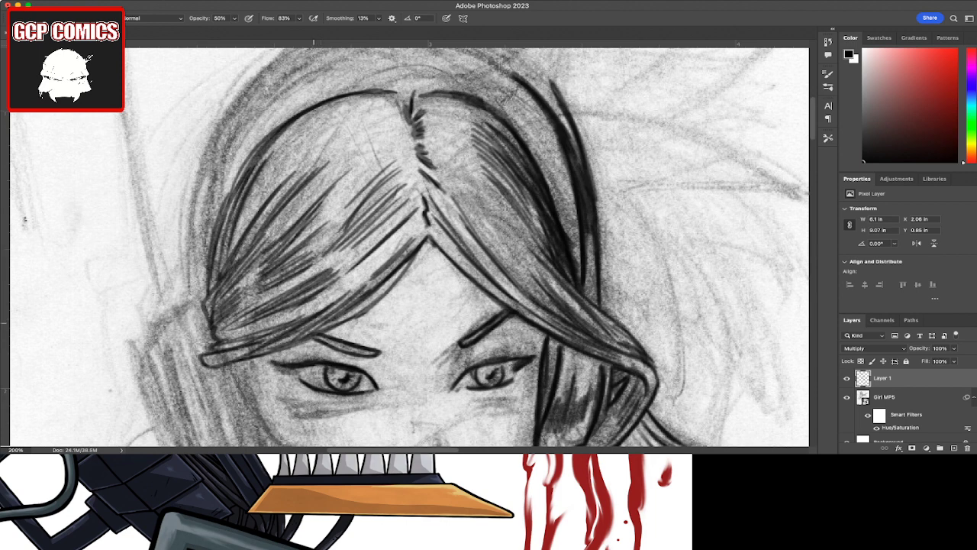
pyautogui.moveTo(404, 364)
pyautogui.mouseDown()
pyautogui.moveTo(395, 375)
pyautogui.moveTo(407, 397)
pyautogui.mouseUp()
pyautogui.moveTo(449, 366); pyautogui.dragTo(436, 391)
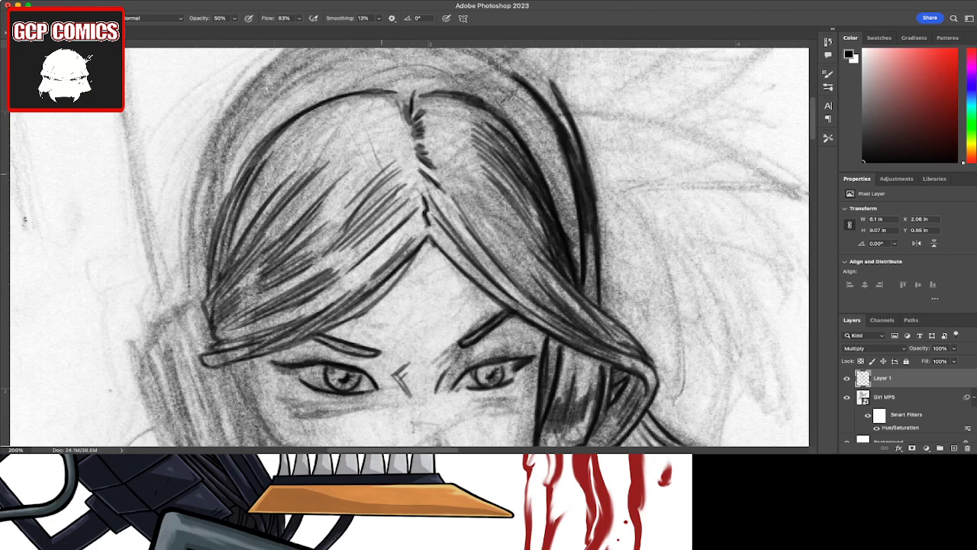
# Step: Thicken the outer left and top hair outline on both sides of the parting
pyautogui.moveTo(207, 290); pyautogui.dragTo(257, 153)
pyautogui.moveTo(210, 243); pyautogui.dragTo(279, 124)
pyautogui.moveTo(227, 207); pyautogui.dragTo(324, 101)
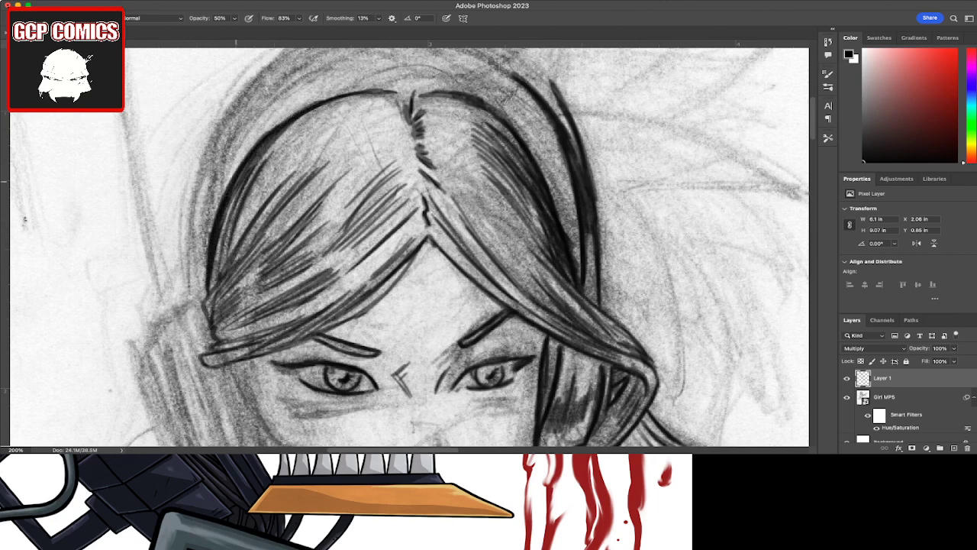
pyautogui.moveTo(252, 150); pyautogui.dragTo(373, 90)
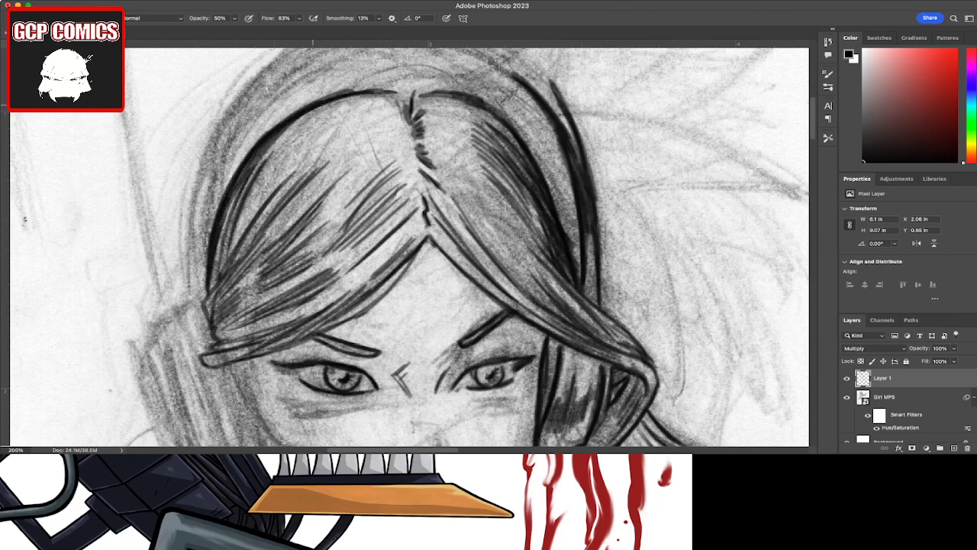
pyautogui.moveTo(313, 104); pyautogui.dragTo(425, 90)
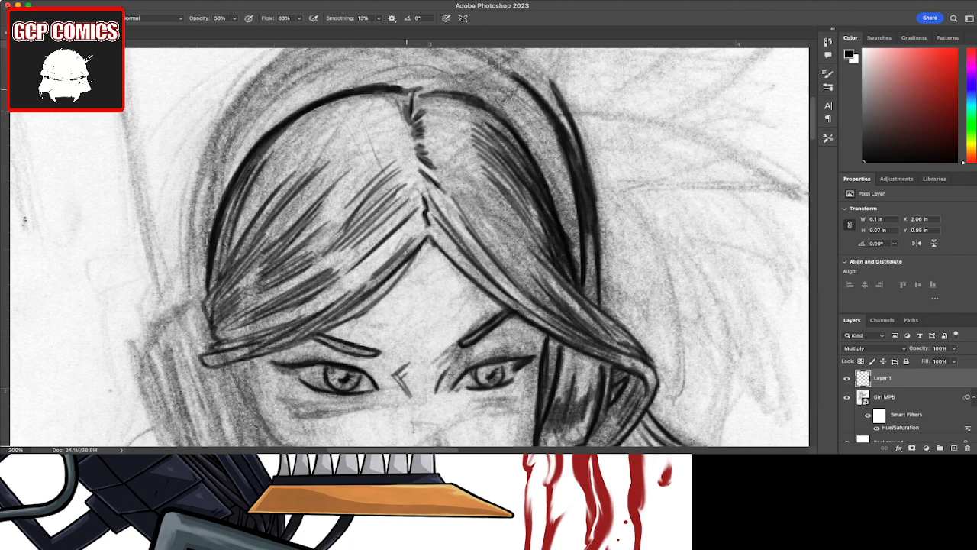
pyautogui.moveTo(481, 101)
pyautogui.mouseDown()
pyautogui.moveTo(400, 88)
pyautogui.moveTo(510, 123)
pyautogui.moveTo(537, 172)
pyautogui.mouseUp()
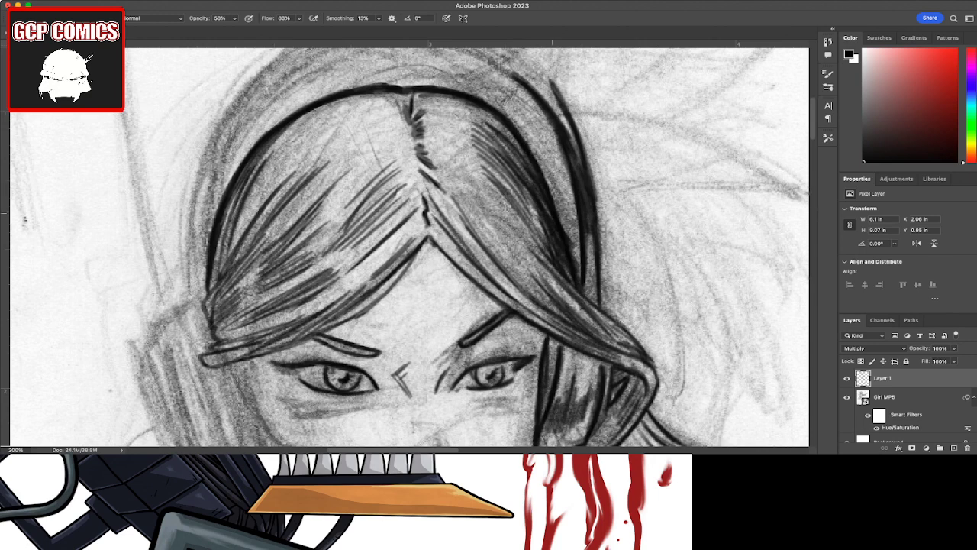
# Step: Darken the right hair strand top to bottom and outline the left hair tip
pyautogui.moveTo(561, 287); pyautogui.dragTo(580, 235)
pyautogui.moveTo(593, 195); pyautogui.dragTo(529, 61)
pyautogui.moveTo(570, 113); pyautogui.dragTo(524, 58)
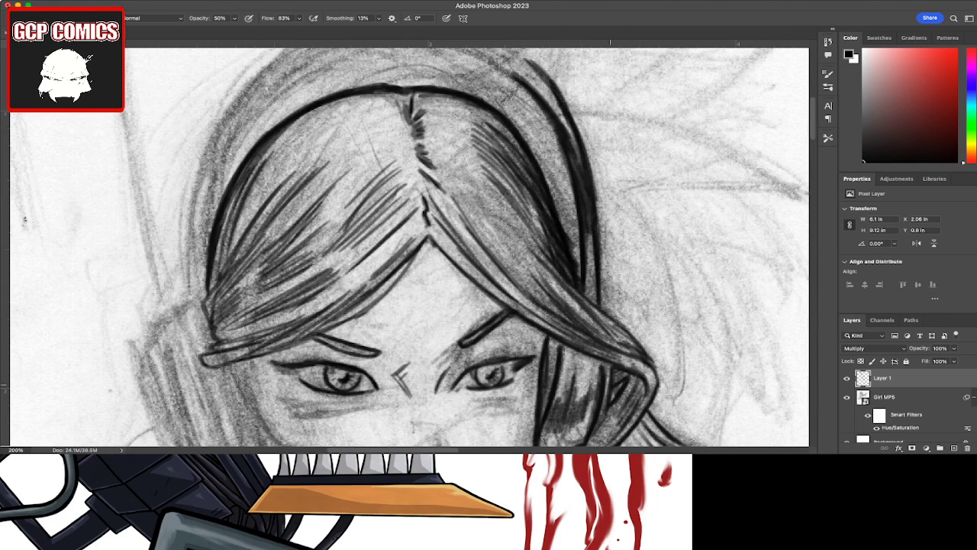
pyautogui.moveTo(556, 377); pyautogui.dragTo(561, 340)
pyautogui.moveTo(544, 435); pyautogui.dragTo(560, 370)
pyautogui.moveTo(205, 298); pyautogui.dragTo(200, 353)
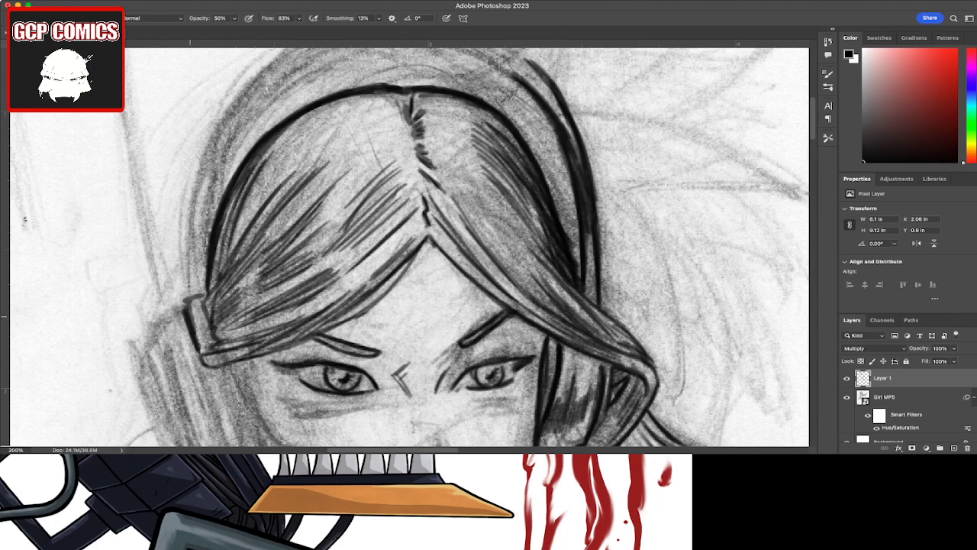
pyautogui.moveTo(186, 303); pyautogui.dragTo(198, 352)
pyautogui.moveTo(203, 296)
pyautogui.mouseDown()
pyautogui.moveTo(185, 304)
pyautogui.moveTo(171, 211)
pyautogui.moveTo(229, 92)
pyautogui.mouseUp()
# Step: Trace and reinforce the outer and inner left headband edges
pyautogui.moveTo(191, 183); pyautogui.dragTo(256, 66)
pyautogui.moveTo(200, 142)
pyautogui.mouseDown()
pyautogui.moveTo(275, 52)
pyautogui.moveTo(174, 216)
pyautogui.mouseUp()
pyautogui.moveTo(191, 159); pyautogui.dragTo(171, 263)
pyautogui.moveTo(182, 297)
pyautogui.mouseDown()
pyautogui.moveTo(172, 211)
pyautogui.moveTo(176, 282)
pyautogui.moveTo(190, 248)
pyautogui.moveTo(182, 228)
pyautogui.moveTo(191, 224)
pyautogui.mouseUp()
pyautogui.moveTo(192, 294); pyautogui.dragTo(205, 179)
pyautogui.moveTo(191, 245); pyautogui.dragTo(223, 130)
pyautogui.moveTo(188, 229); pyautogui.dragTo(247, 95)
# Step: Reinforce the headband's upper-left curve and ink its lower-left end
pyautogui.moveTo(200, 181); pyautogui.dragTo(272, 75)
pyautogui.moveTo(263, 86); pyautogui.dragTo(291, 61)
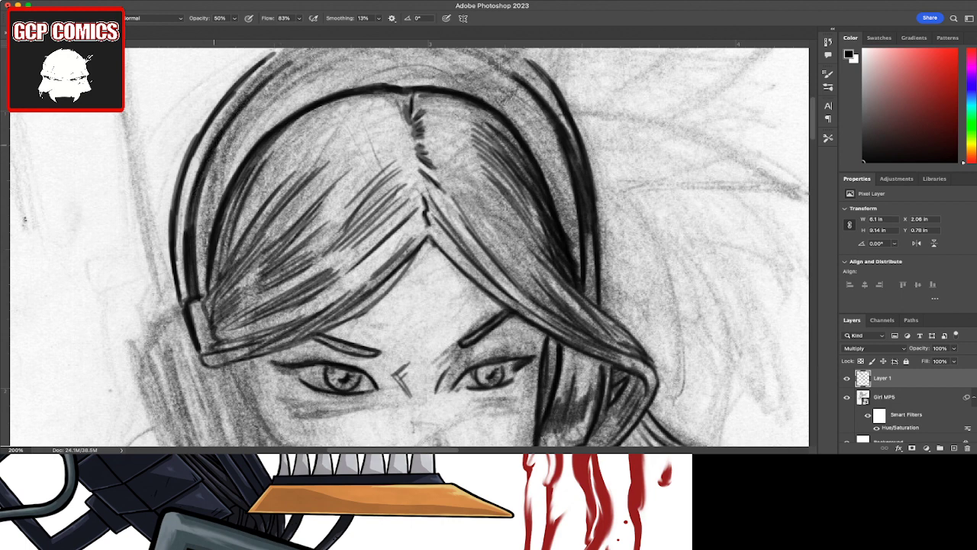
pyautogui.moveTo(222, 128); pyautogui.dragTo(307, 52)
pyautogui.moveTo(246, 107); pyautogui.dragTo(307, 56)
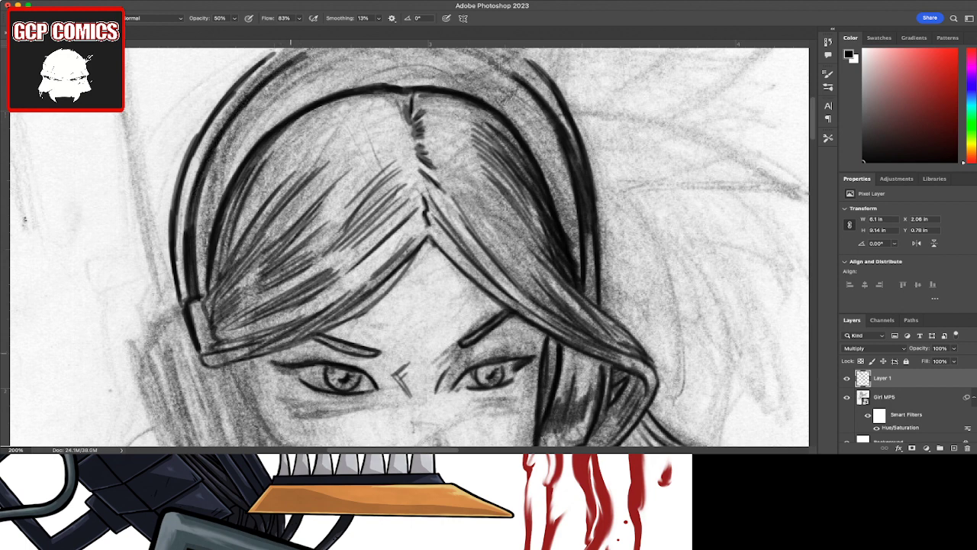
pyautogui.moveTo(182, 308)
pyautogui.mouseDown()
pyautogui.moveTo(162, 321)
pyautogui.moveTo(162, 348)
pyautogui.mouseUp()
pyautogui.press('space')
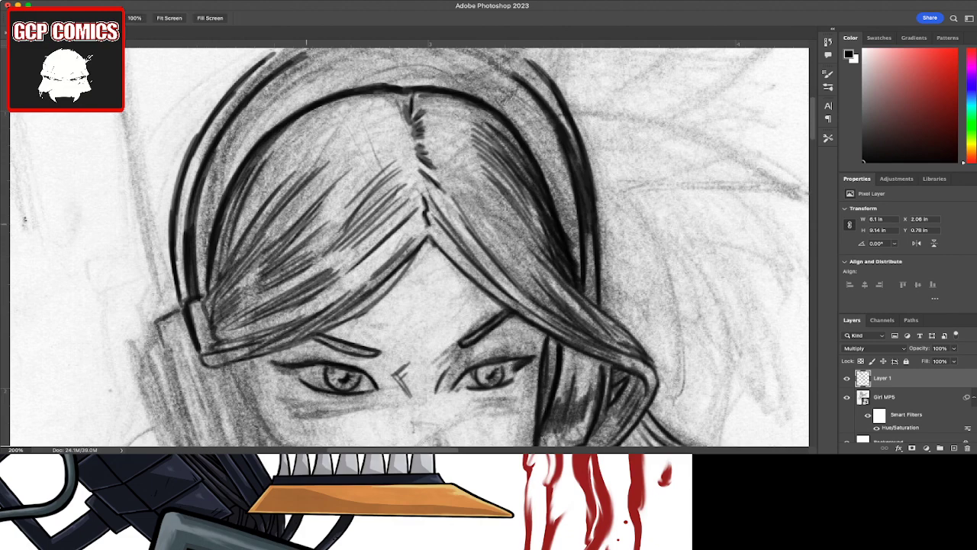
# Step: Pan above the head and draw the first headband arc over the top of the hair
pyautogui.moveTo(24, 220); pyautogui.dragTo(34, 317)
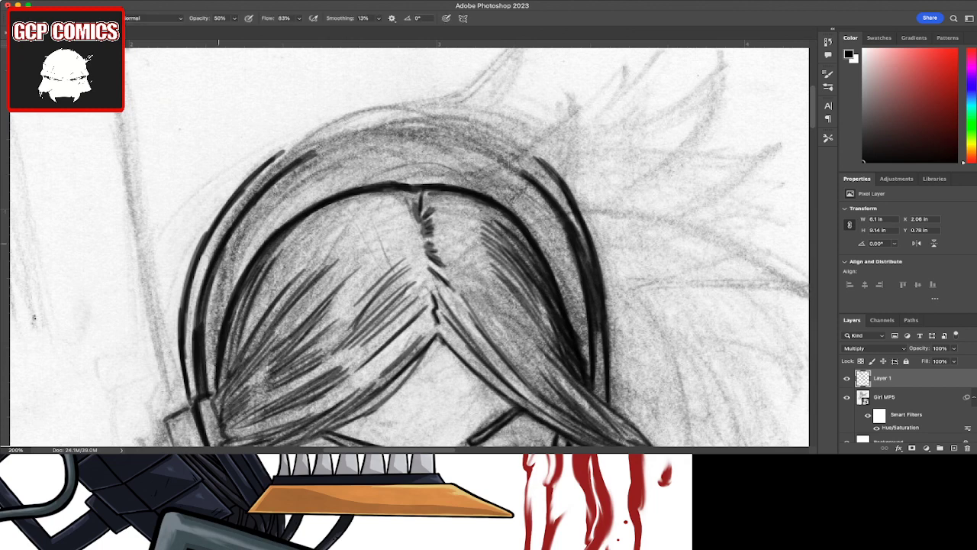
pyautogui.moveTo(221, 237)
pyautogui.mouseDown()
pyautogui.moveTo(282, 168)
pyautogui.moveTo(350, 145)
pyautogui.moveTo(431, 133)
pyautogui.moveTo(512, 160)
pyautogui.mouseUp()
pyautogui.moveTo(428, 135); pyautogui.dragTo(527, 176)
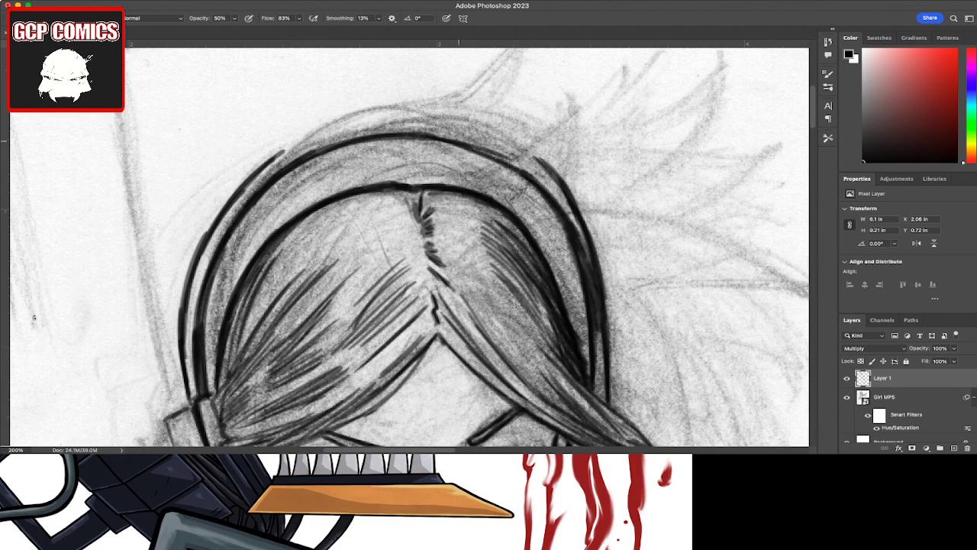
pyautogui.moveTo(382, 138); pyautogui.dragTo(525, 172)
pyautogui.moveTo(431, 138); pyautogui.dragTo(316, 156)
# Step: Draw a second outer arc, darken it, and carry it down the right side
pyautogui.moveTo(258, 177)
pyautogui.mouseDown()
pyautogui.moveTo(330, 131)
pyautogui.moveTo(435, 121)
pyautogui.mouseUp()
pyautogui.moveTo(344, 127); pyautogui.dragTo(474, 131)
pyautogui.moveTo(374, 122); pyautogui.dragTo(486, 138)
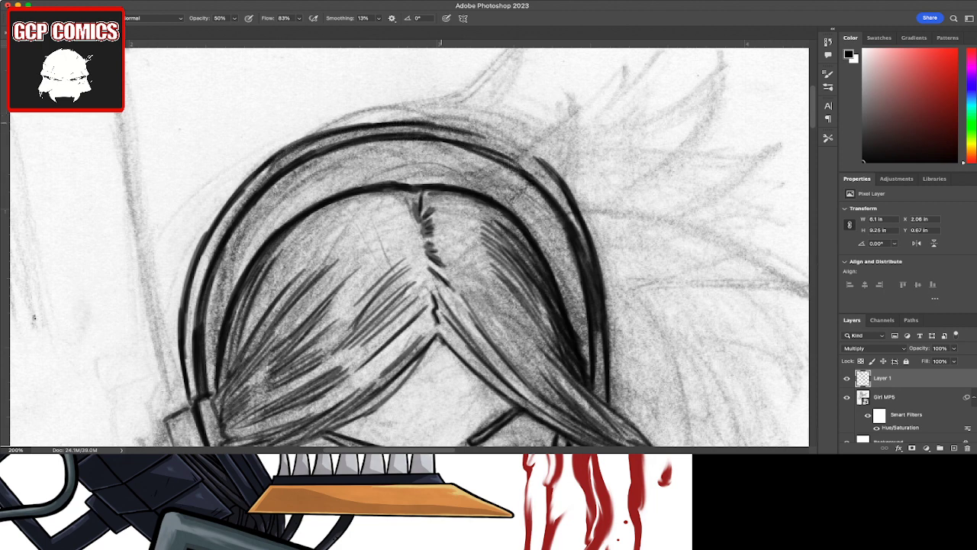
pyautogui.moveTo(427, 124)
pyautogui.mouseDown()
pyautogui.moveTo(528, 156)
pyautogui.moveTo(483, 135)
pyautogui.mouseUp()
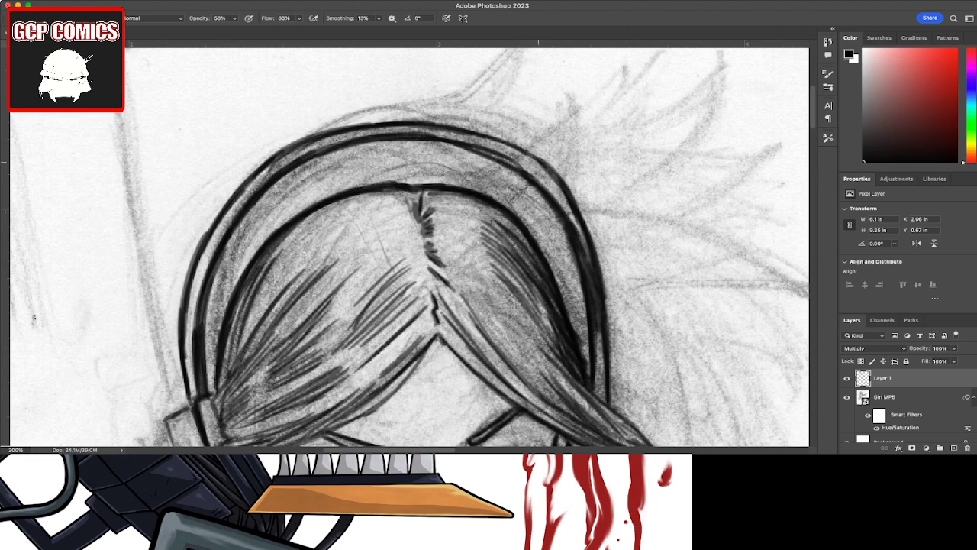
pyautogui.moveTo(549, 170)
pyautogui.mouseDown()
pyautogui.moveTo(445, 124)
pyautogui.moveTo(425, 127)
pyautogui.mouseUp()
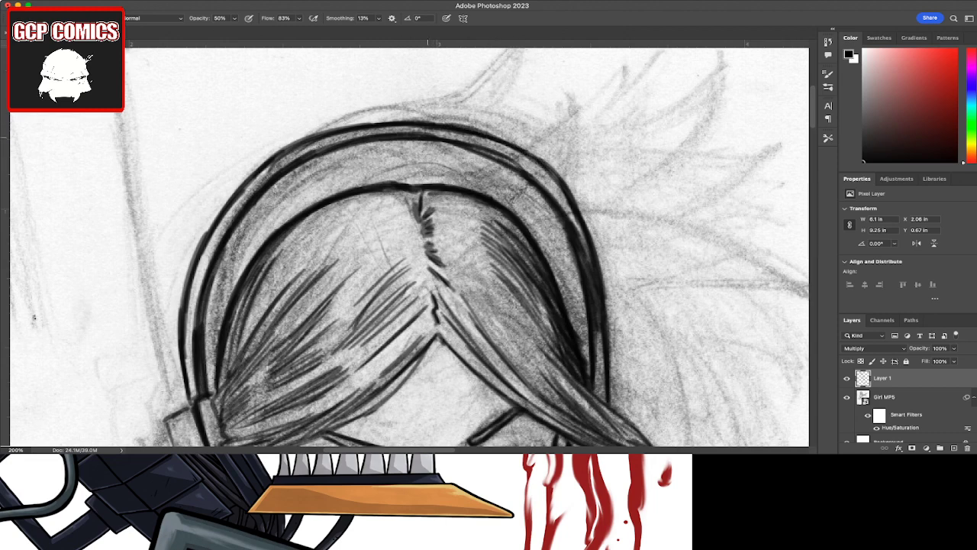
pyautogui.moveTo(438, 140)
pyautogui.mouseDown()
pyautogui.moveTo(483, 136)
pyautogui.moveTo(571, 206)
pyautogui.mouseUp()
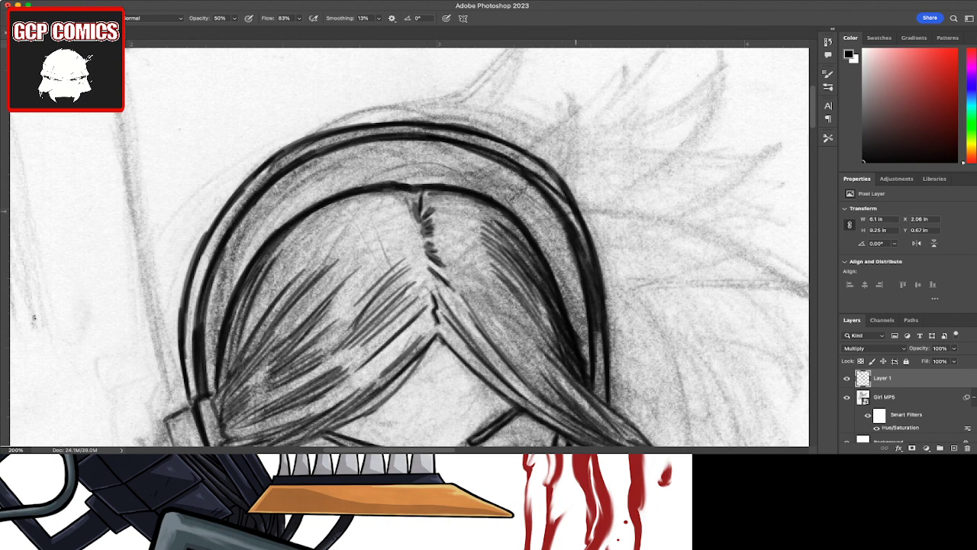
pyautogui.moveTo(537, 179)
pyautogui.mouseDown()
pyautogui.moveTo(572, 218)
pyautogui.moveTo(588, 255)
pyautogui.mouseUp()
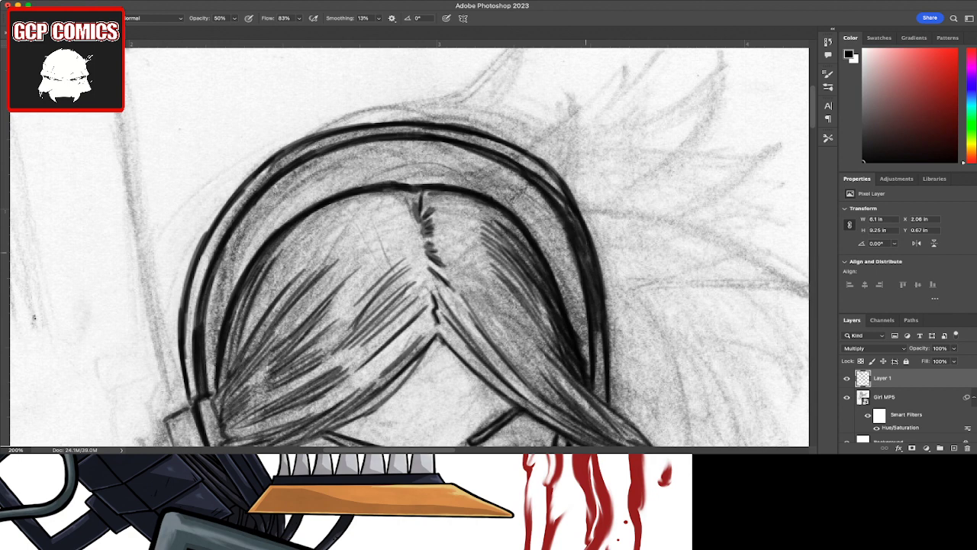
pyautogui.moveTo(547, 191); pyautogui.dragTo(588, 255)
# Step: Erase to lighten the top edge of the outer arc and a thick spot on the outer line
pyautogui.press('e')
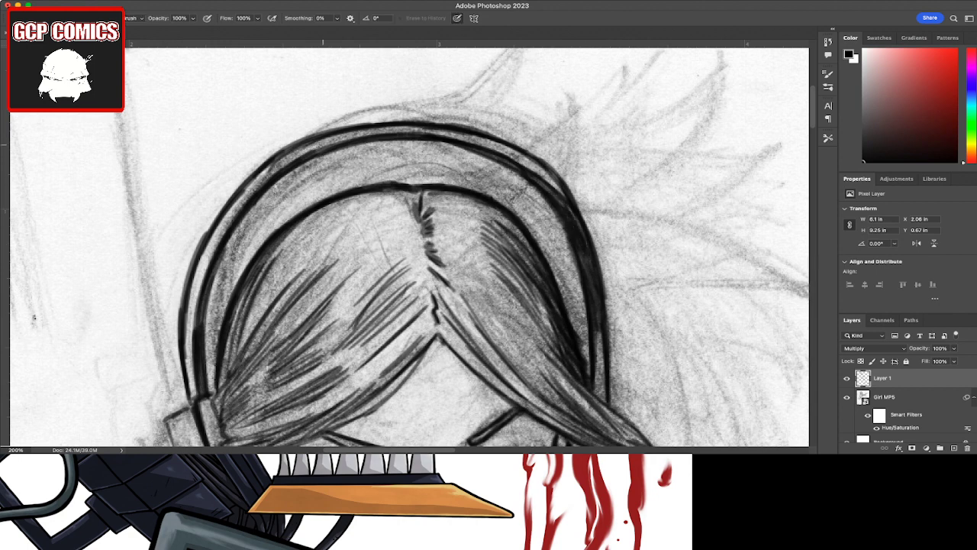
pyautogui.moveTo(367, 135)
pyautogui.mouseDown()
pyautogui.moveTo(433, 136)
pyautogui.moveTo(534, 162)
pyautogui.mouseUp()
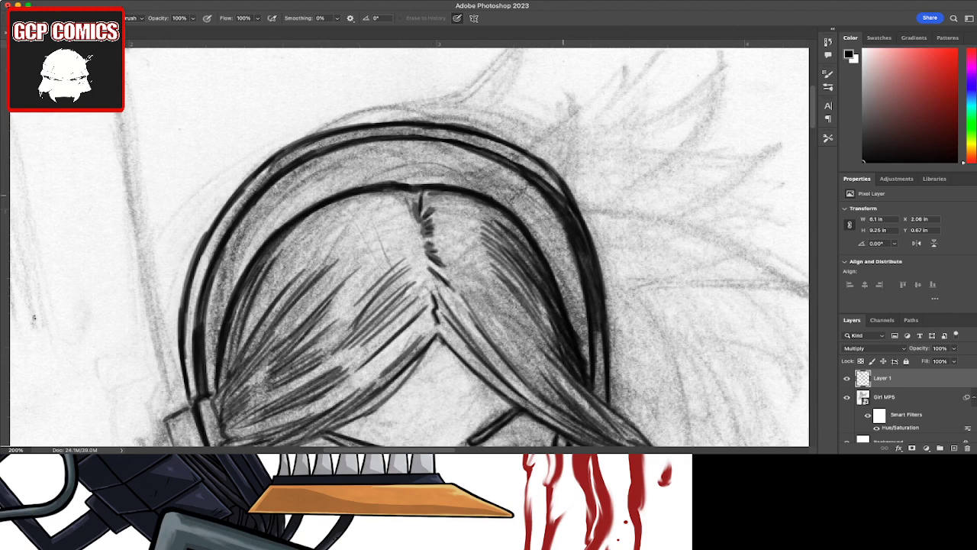
pyautogui.moveTo(574, 217)
pyautogui.mouseDown()
pyautogui.moveTo(564, 197)
pyautogui.moveTo(593, 268)
pyautogui.moveTo(604, 367)
pyautogui.mouseUp()
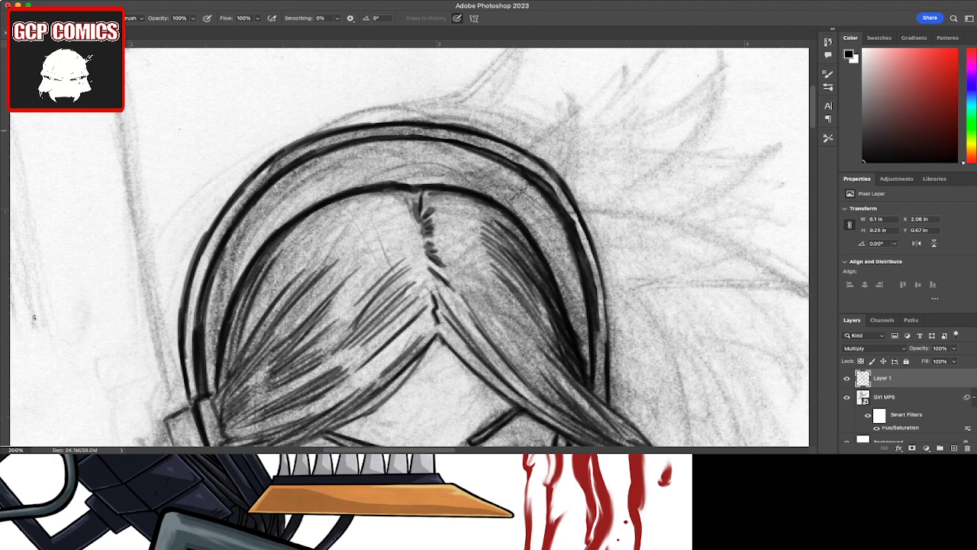
# Step: Redraw and darken the inner and outer right hair lines
pyautogui.press('b')
pyautogui.moveTo(599, 330); pyautogui.dragTo(600, 382)
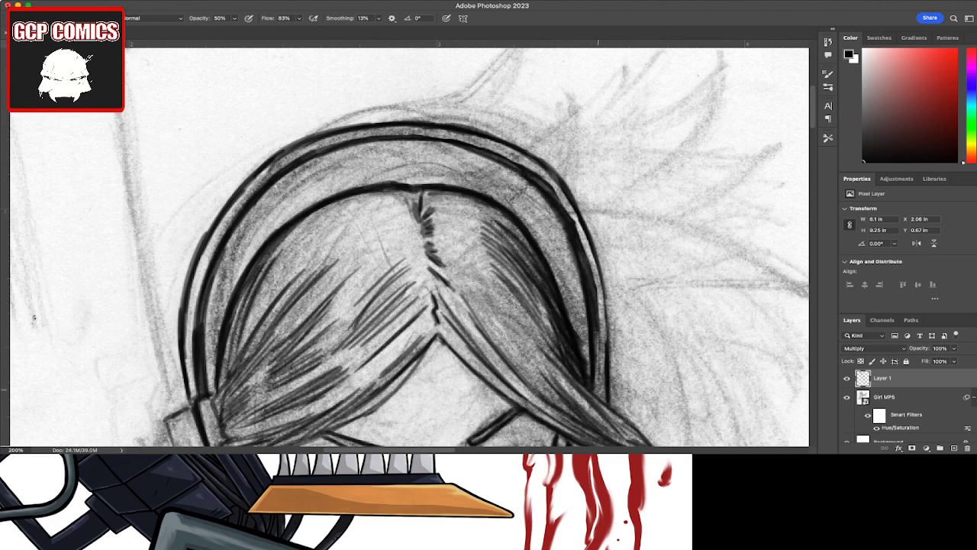
pyautogui.moveTo(589, 342); pyautogui.dragTo(589, 375)
pyautogui.moveTo(607, 397); pyautogui.dragTo(607, 409)
pyautogui.moveTo(609, 346); pyautogui.dragTo(601, 270)
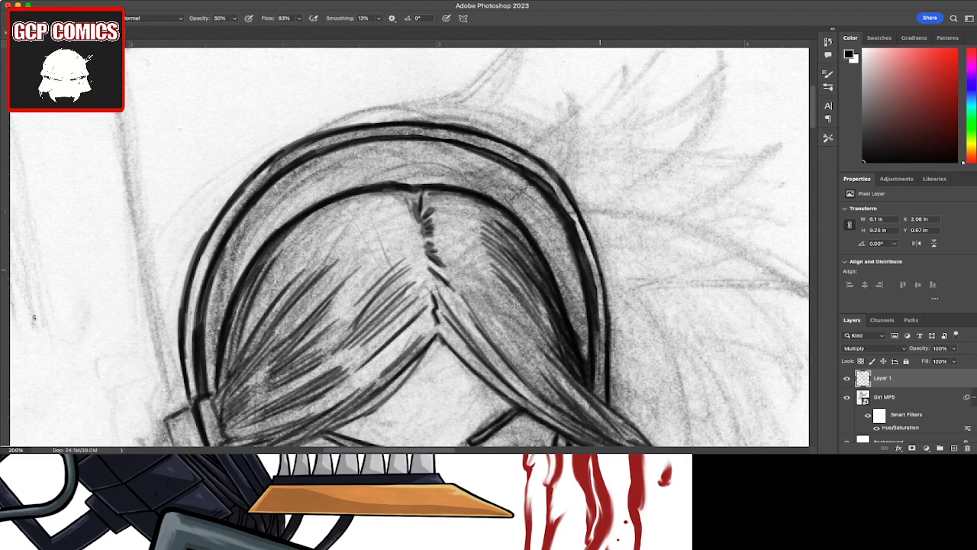
pyautogui.moveTo(608, 311)
pyautogui.mouseDown()
pyautogui.moveTo(569, 191)
pyautogui.moveTo(521, 146)
pyautogui.moveTo(477, 128)
pyautogui.moveTo(381, 121)
pyautogui.moveTo(306, 136)
pyautogui.moveTo(222, 218)
pyautogui.mouseUp()
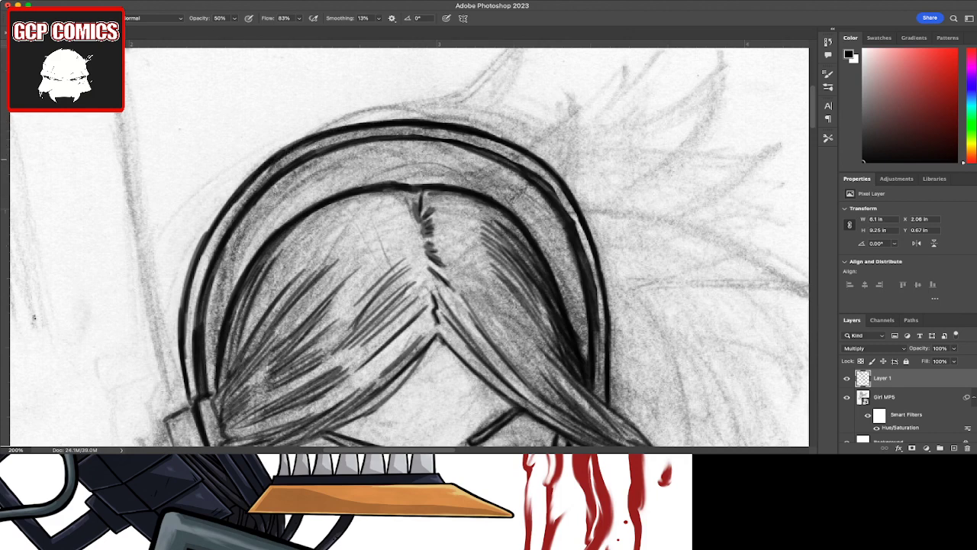
# Step: Lighten a piece of the top outer line and the left outer headband line
pyautogui.press('e')
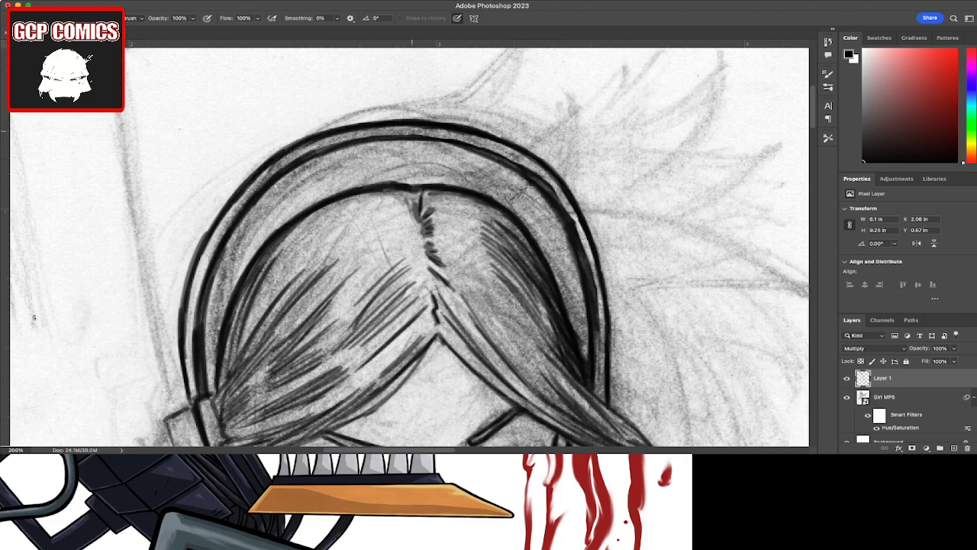
pyautogui.moveTo(468, 132)
pyautogui.mouseDown()
pyautogui.moveTo(441, 129)
pyautogui.moveTo(510, 139)
pyautogui.mouseUp()
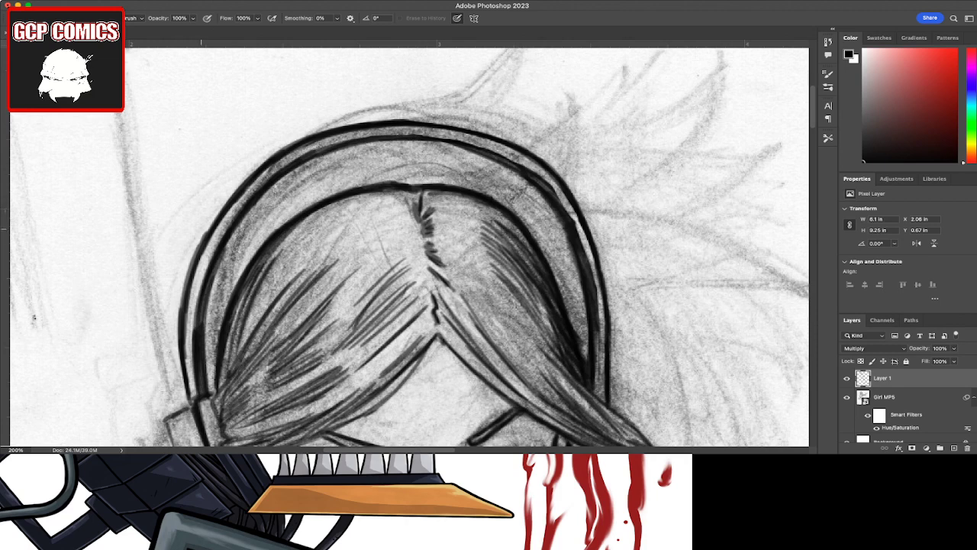
pyautogui.moveTo(204, 234); pyautogui.dragTo(179, 335)
pyautogui.moveTo(186, 277); pyautogui.dragTo(178, 362)
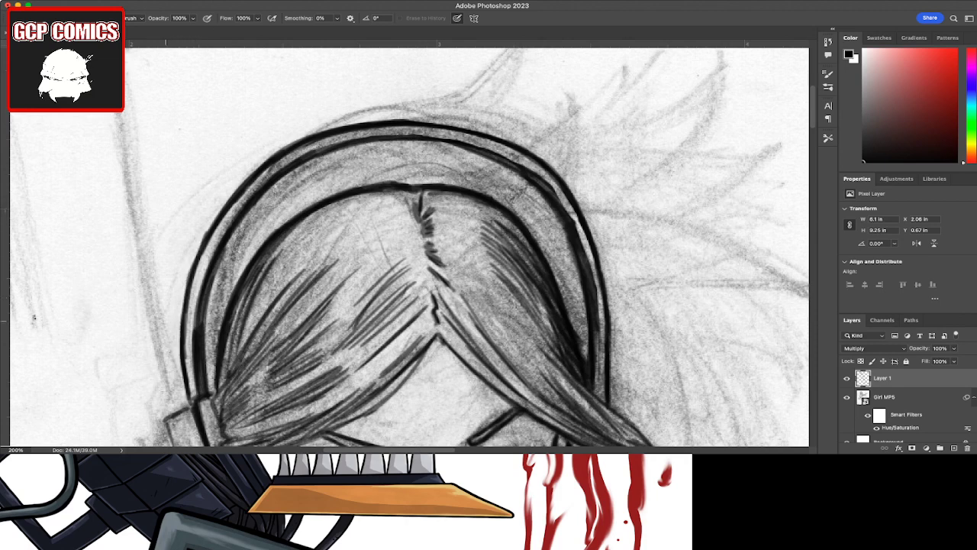
pyautogui.press('b')
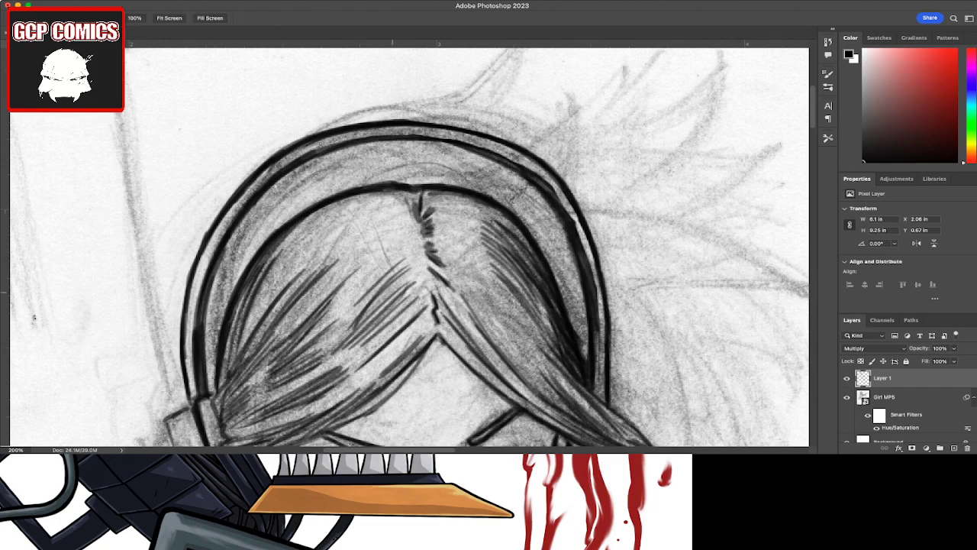
pyautogui.moveTo(34, 318)
pyautogui.mouseDown()
pyautogui.moveTo(98, 170)
pyautogui.moveTo(163, 98)
pyautogui.moveTo(132, 80)
pyautogui.mouseUp()
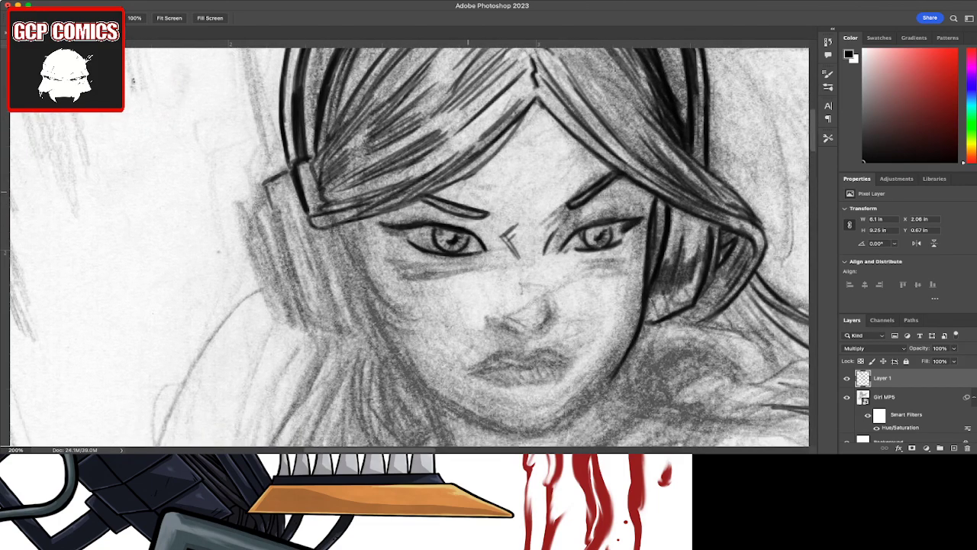
# Step: Outline the left headphone cup and hatch shading inside it
pyautogui.press('b')
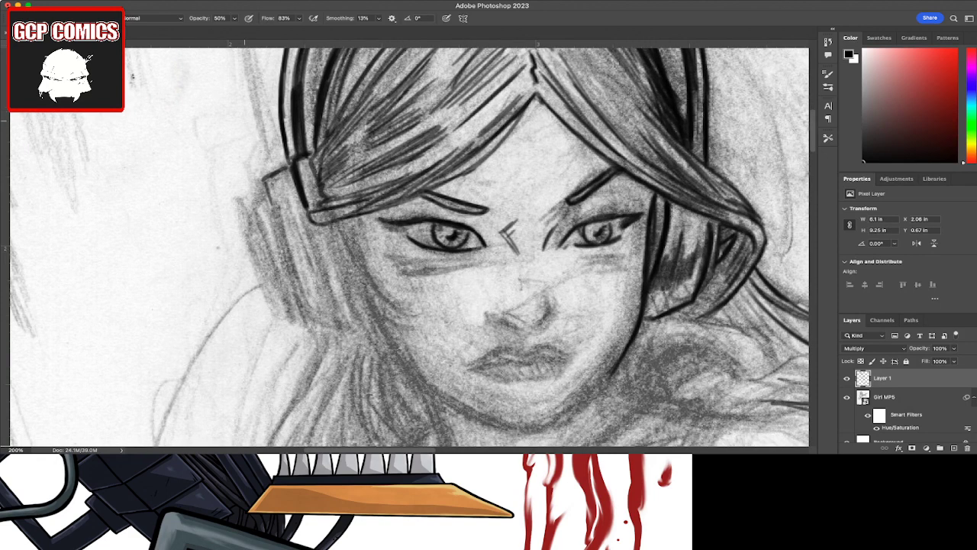
pyautogui.moveTo(267, 183)
pyautogui.mouseDown()
pyautogui.moveTo(312, 317)
pyautogui.moveTo(347, 326)
pyautogui.mouseUp()
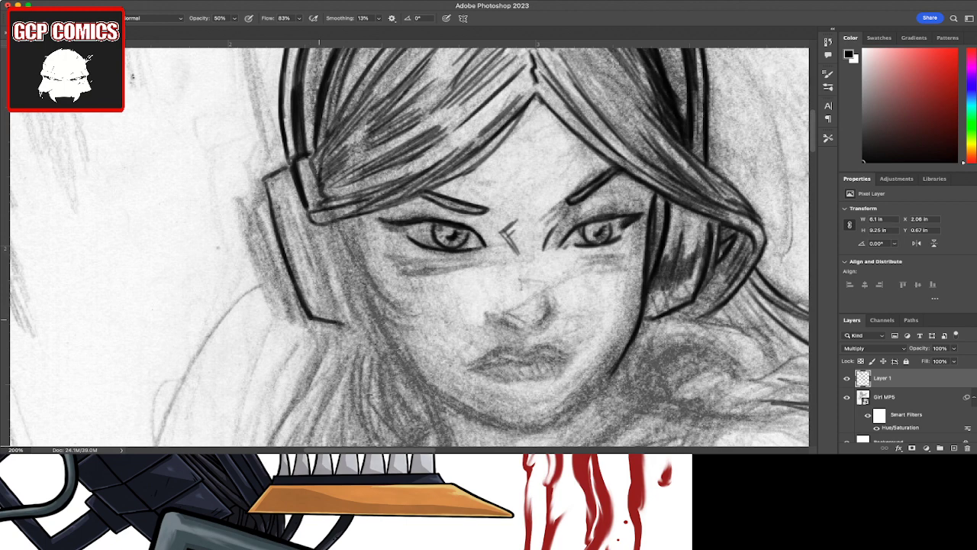
pyautogui.moveTo(294, 269); pyautogui.dragTo(345, 324)
pyautogui.moveTo(286, 242)
pyautogui.mouseDown()
pyautogui.moveTo(307, 304)
pyautogui.moveTo(322, 301)
pyautogui.mouseUp()
pyautogui.moveTo(306, 243); pyautogui.dragTo(325, 301)
pyautogui.moveTo(307, 242)
pyautogui.mouseDown()
pyautogui.moveTo(330, 304)
pyautogui.moveTo(336, 298)
pyautogui.mouseUp()
pyautogui.moveTo(311, 225)
pyautogui.mouseDown()
pyautogui.moveTo(332, 278)
pyautogui.moveTo(365, 316)
pyautogui.mouseUp()
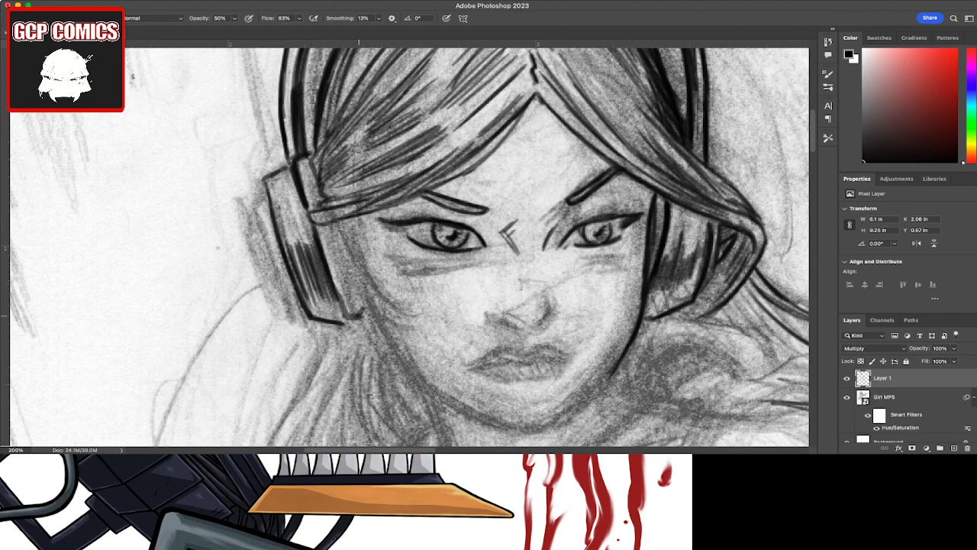
pyautogui.moveTo(336, 283); pyautogui.dragTo(359, 323)
pyautogui.moveTo(328, 264)
pyautogui.mouseDown()
pyautogui.moveTo(347, 316)
pyautogui.moveTo(350, 272)
pyautogui.moveTo(330, 225)
pyautogui.moveTo(359, 288)
pyautogui.mouseUp()
pyautogui.moveTo(337, 257)
pyautogui.mouseDown()
pyautogui.moveTo(328, 228)
pyautogui.moveTo(352, 285)
pyautogui.moveTo(383, 316)
pyautogui.mouseUp()
# Step: Ink hair strands below the left headphone and the right headphone's inner edge
pyautogui.moveTo(352, 275); pyautogui.dragTo(406, 324)
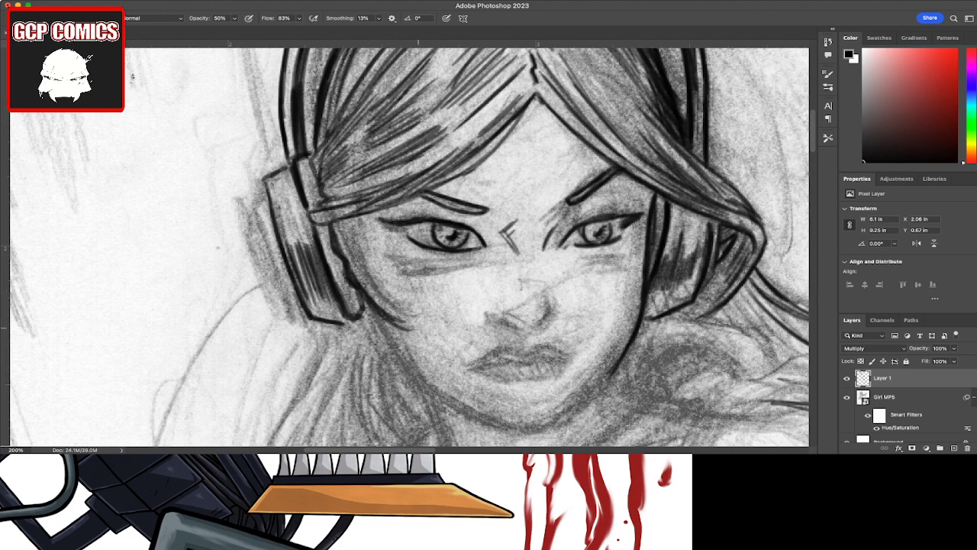
pyautogui.moveTo(368, 293); pyautogui.dragTo(394, 305)
pyautogui.moveTo(353, 247); pyautogui.dragTo(391, 304)
pyautogui.moveTo(345, 221)
pyautogui.mouseDown()
pyautogui.moveTo(375, 292)
pyautogui.moveTo(352, 229)
pyautogui.mouseUp()
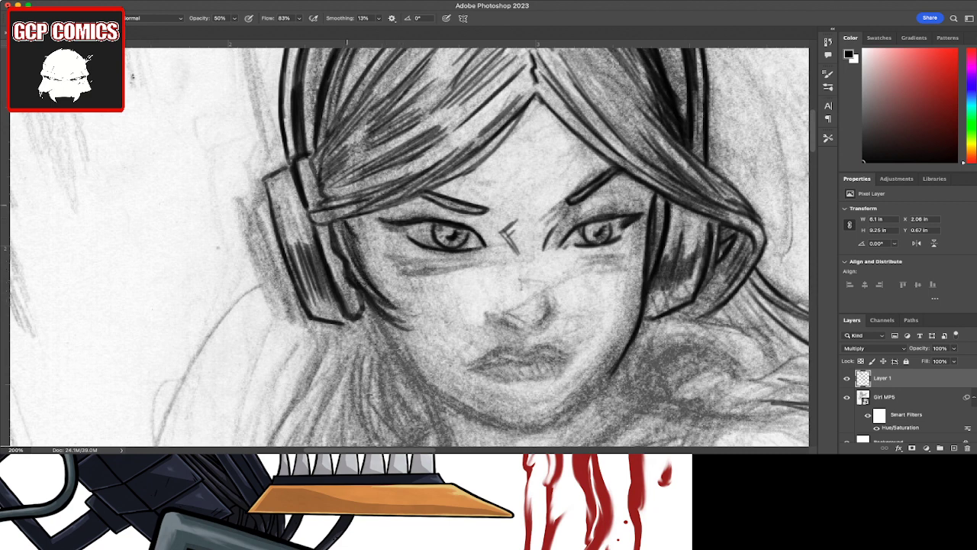
pyautogui.moveTo(652, 218); pyautogui.dragTo(632, 280)
pyautogui.moveTo(643, 270); pyautogui.dragTo(638, 286)
pyautogui.moveTo(646, 243); pyautogui.dragTo(635, 276)
# Step: Ink the jaw line from the left cheek across the chin up toward the right ear
pyautogui.moveTo(363, 297)
pyautogui.mouseDown()
pyautogui.moveTo(416, 382)
pyautogui.moveTo(493, 423)
pyautogui.mouseUp()
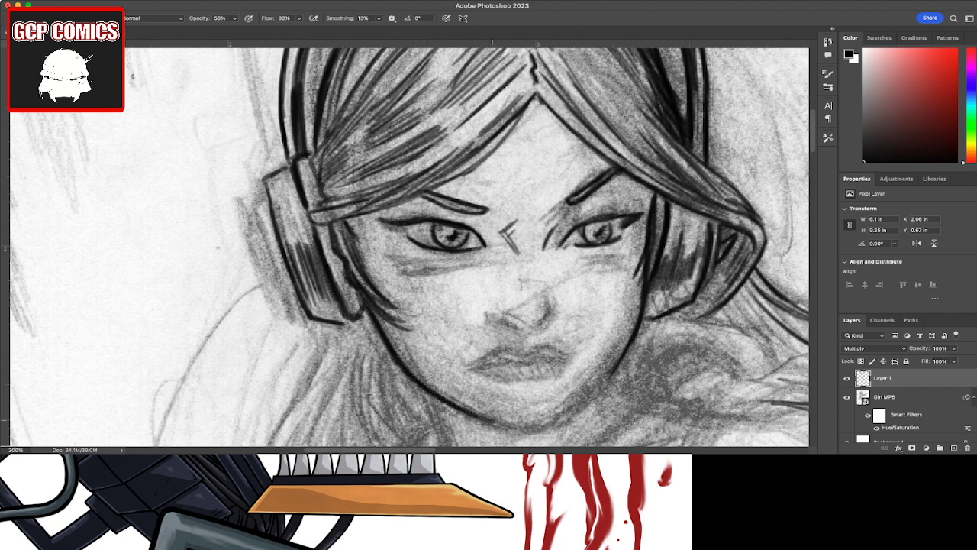
pyautogui.moveTo(446, 403)
pyautogui.mouseDown()
pyautogui.moveTo(530, 426)
pyautogui.moveTo(589, 388)
pyautogui.mouseUp()
pyautogui.moveTo(547, 422); pyautogui.dragTo(596, 379)
pyautogui.moveTo(553, 415); pyautogui.dragTo(628, 340)
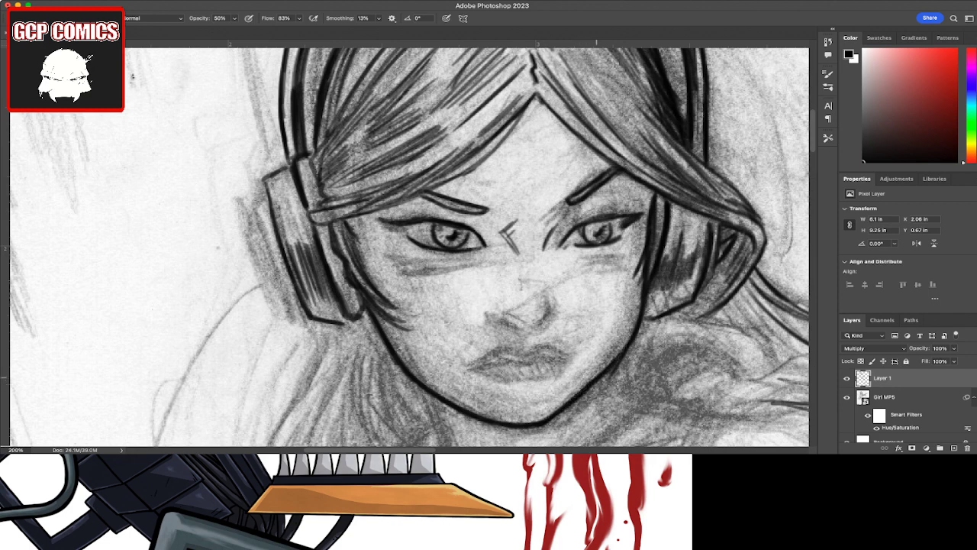
pyautogui.moveTo(600, 373); pyautogui.dragTo(640, 305)
# Step: Ink both nostrils, erasing a stray mark below the right one
pyautogui.moveTo(498, 321)
pyautogui.mouseDown()
pyautogui.moveTo(508, 316)
pyautogui.moveTo(489, 305)
pyautogui.moveTo(516, 324)
pyautogui.moveTo(548, 316)
pyautogui.moveTo(538, 294)
pyautogui.moveTo(547, 325)
pyautogui.mouseUp()
pyautogui.press('e')
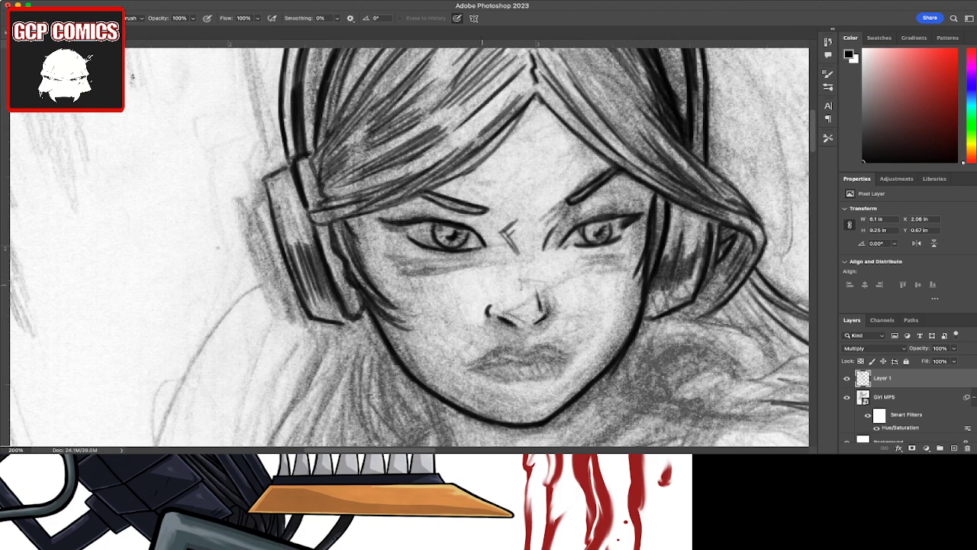
pyautogui.moveTo(537, 319)
pyautogui.mouseDown()
pyautogui.moveTo(545, 322)
pyautogui.moveTo(529, 324)
pyautogui.mouseUp()
pyautogui.press('b')
pyautogui.moveTo(534, 324)
pyautogui.mouseDown()
pyautogui.moveTo(545, 328)
pyautogui.moveTo(548, 303)
pyautogui.mouseUp()
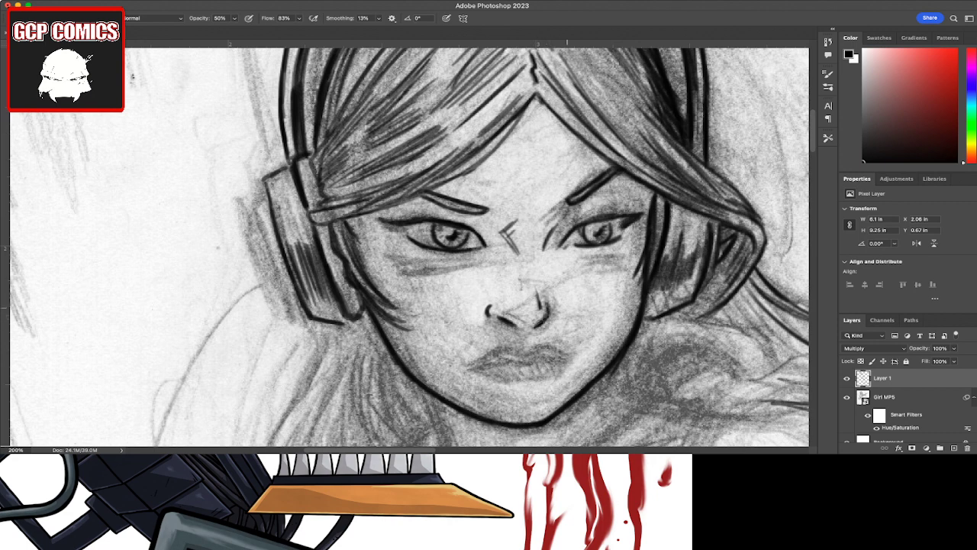
# Step: Ink the upper and lower lips, both mouth corners and a line under the lip
pyautogui.moveTo(473, 363)
pyautogui.mouseDown()
pyautogui.moveTo(516, 349)
pyautogui.moveTo(565, 352)
pyautogui.moveTo(532, 358)
pyautogui.moveTo(561, 358)
pyautogui.mouseUp()
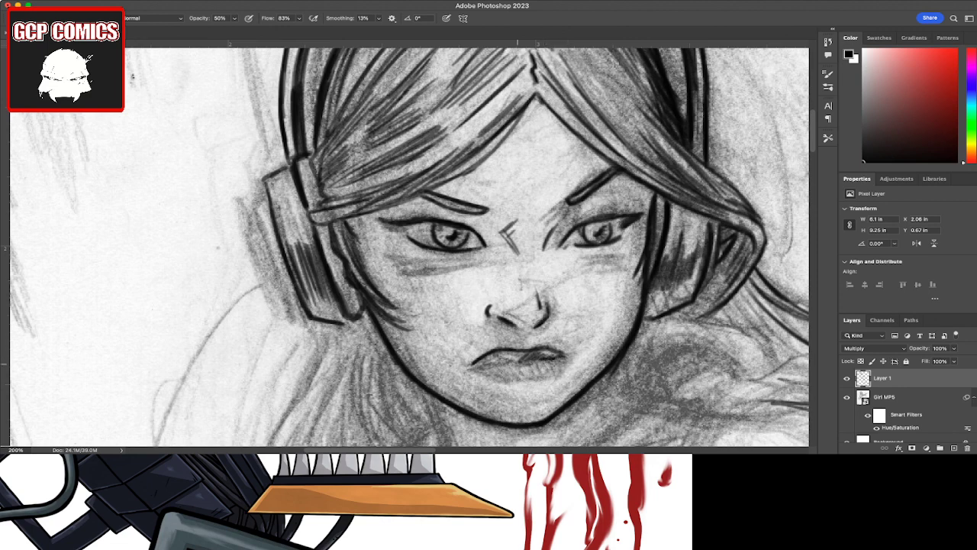
pyautogui.moveTo(499, 362)
pyautogui.mouseDown()
pyautogui.moveTo(518, 361)
pyautogui.moveTo(498, 362)
pyautogui.mouseUp()
pyautogui.moveTo(460, 360); pyautogui.dragTo(463, 368)
pyautogui.moveTo(563, 356); pyautogui.dragTo(574, 354)
pyautogui.moveTo(472, 369)
pyautogui.mouseDown()
pyautogui.moveTo(539, 378)
pyautogui.moveTo(561, 373)
pyautogui.moveTo(567, 359)
pyautogui.moveTo(572, 365)
pyautogui.mouseUp()
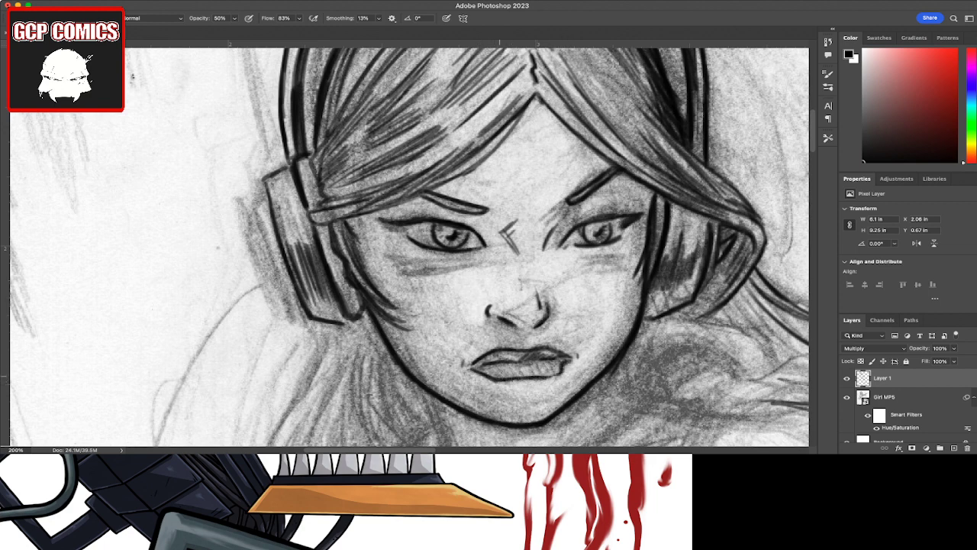
pyautogui.moveTo(501, 376)
pyautogui.mouseDown()
pyautogui.moveTo(481, 368)
pyautogui.moveTo(570, 362)
pyautogui.mouseUp()
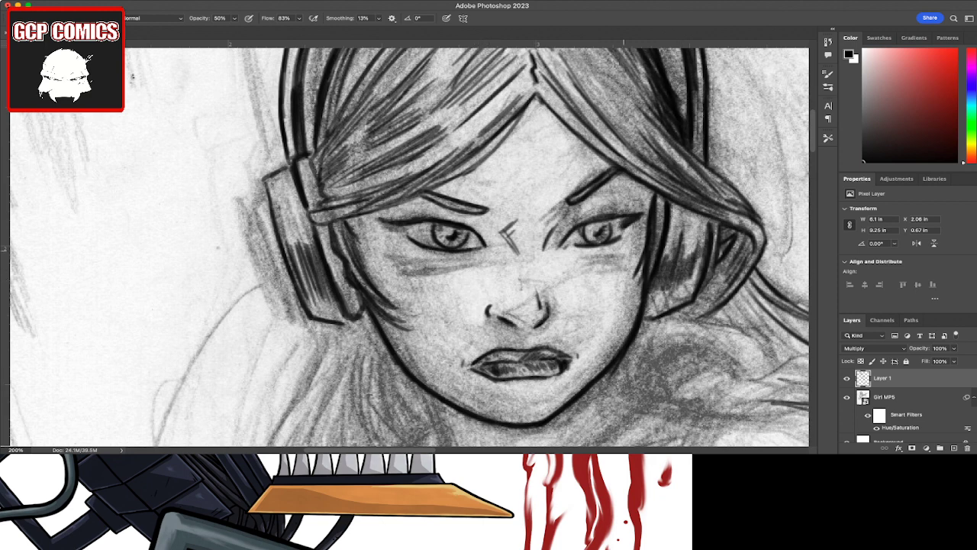
# Step: Add shading strokes under both eyes and below the left headphone
pyautogui.moveTo(423, 264)
pyautogui.mouseDown()
pyautogui.moveTo(488, 261)
pyautogui.moveTo(475, 268)
pyautogui.mouseUp()
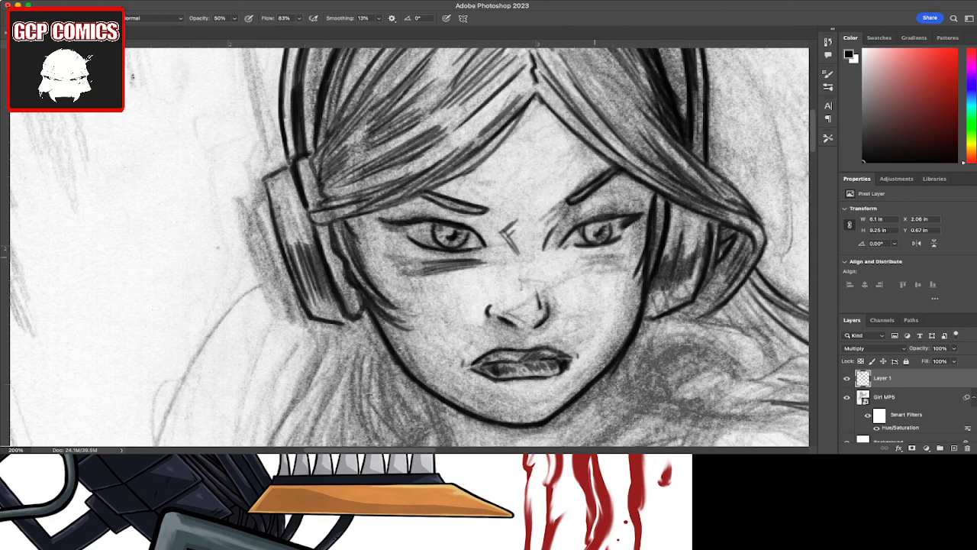
pyautogui.moveTo(576, 259); pyautogui.dragTo(623, 259)
pyautogui.moveTo(345, 325); pyautogui.dragTo(369, 321)
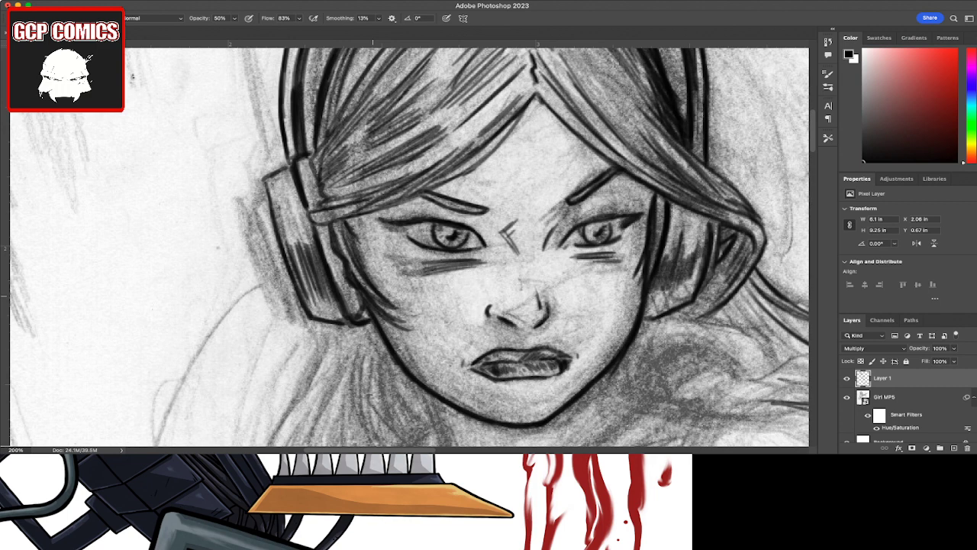
# Step: Outline and darken the left headphone's outer edge and top, adding a small antenna
pyautogui.moveTo(307, 316)
pyautogui.mouseDown()
pyautogui.moveTo(282, 304)
pyautogui.moveTo(261, 234)
pyautogui.mouseUp()
pyautogui.moveTo(277, 291)
pyautogui.mouseDown()
pyautogui.moveTo(249, 203)
pyautogui.moveTo(247, 186)
pyautogui.moveTo(266, 186)
pyautogui.mouseUp()
pyautogui.moveTo(264, 241); pyautogui.dragTo(250, 185)
pyautogui.moveTo(270, 267); pyautogui.dragTo(257, 232)
pyautogui.moveTo(255, 223); pyautogui.dragTo(249, 200)
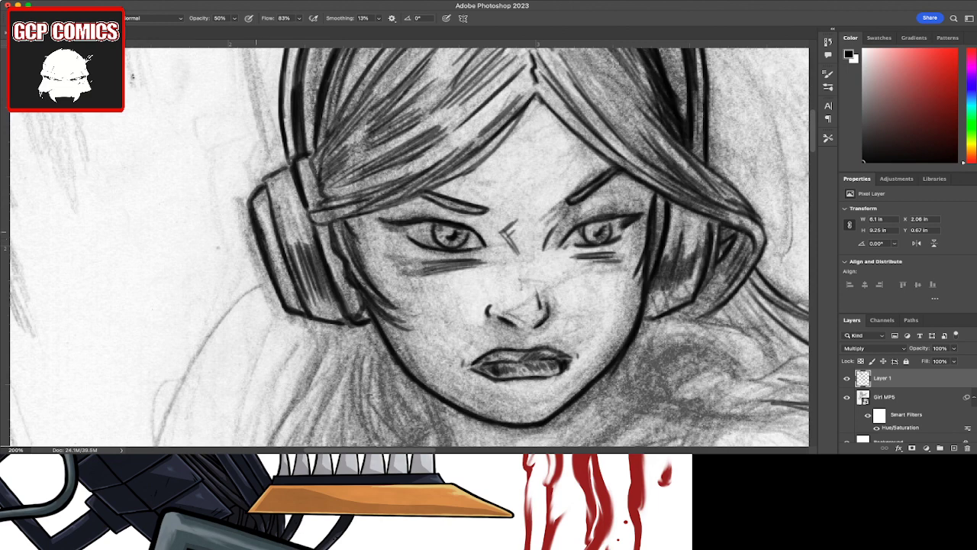
pyautogui.moveTo(306, 310); pyautogui.dragTo(287, 307)
pyautogui.moveTo(278, 228); pyautogui.dragTo(262, 180)
pyautogui.moveTo(270, 212)
pyautogui.mouseDown()
pyautogui.moveTo(263, 177)
pyautogui.moveTo(287, 169)
pyautogui.moveTo(271, 182)
pyautogui.moveTo(260, 131)
pyautogui.mouseUp()
pyautogui.moveTo(269, 172)
pyautogui.mouseDown()
pyautogui.moveTo(256, 130)
pyautogui.moveTo(267, 131)
pyautogui.moveTo(251, 133)
pyautogui.moveTo(266, 124)
pyautogui.moveTo(246, 113)
pyautogui.moveTo(274, 130)
pyautogui.moveTo(246, 128)
pyautogui.moveTo(272, 129)
pyautogui.moveTo(277, 168)
pyautogui.mouseUp()
# Step: Hatch shading along the left headphone and darken the right jaw line
pyautogui.moveTo(284, 189); pyautogui.dragTo(306, 239)
pyautogui.moveTo(284, 177); pyautogui.dragTo(313, 239)
pyautogui.moveTo(300, 200); pyautogui.dragTo(313, 240)
pyautogui.moveTo(301, 203); pyautogui.dragTo(314, 244)
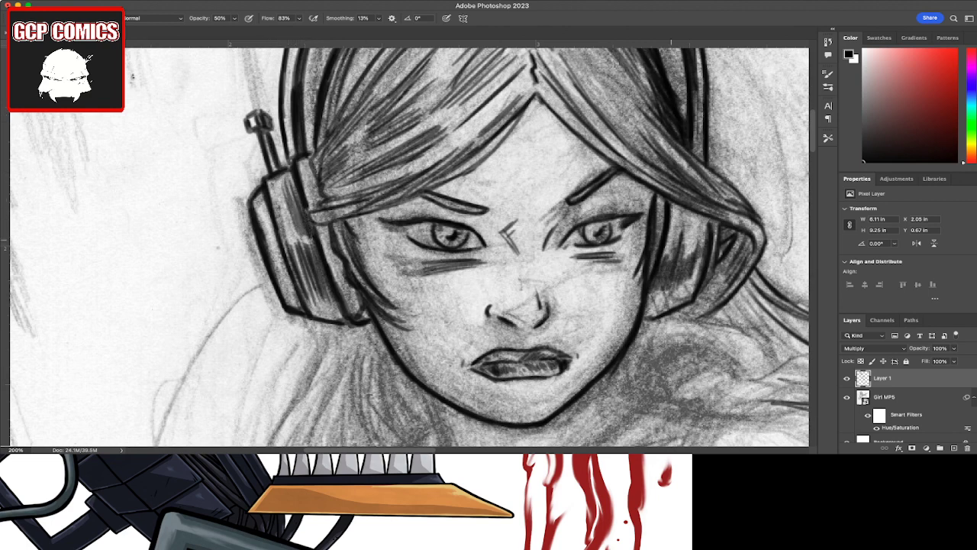
pyautogui.moveTo(610, 372); pyautogui.dragTo(584, 402)
# Step: Zoom out to check the whole drawing, then lasso-select the inked headband arc
pyautogui.press('super+minus')
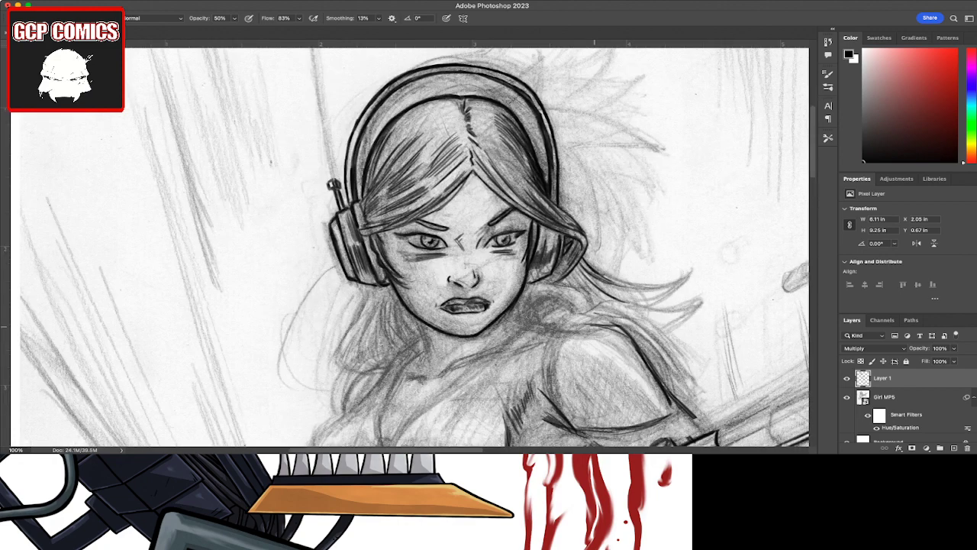
pyautogui.press('super+minus')
pyautogui.press('super+minus')
pyautogui.press('super+minus')
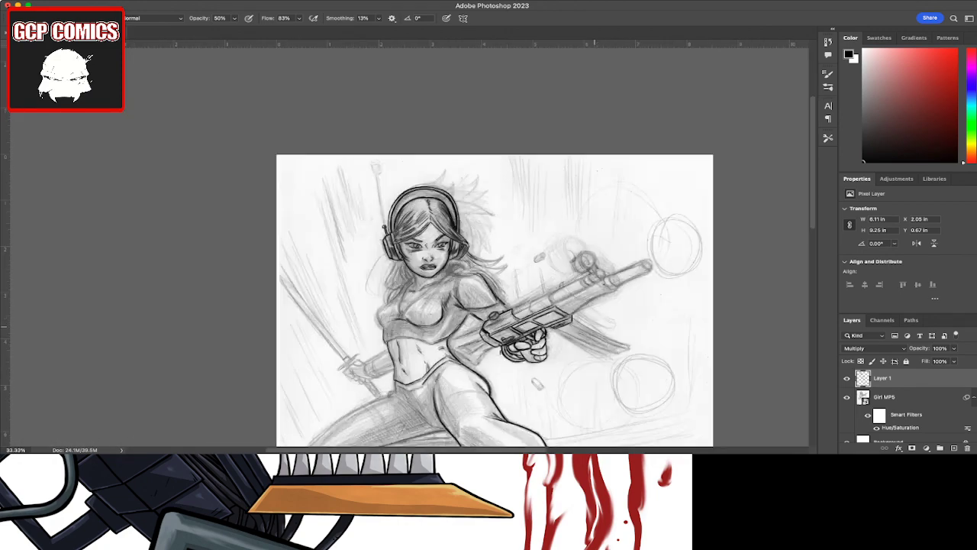
pyautogui.press('super+plus')
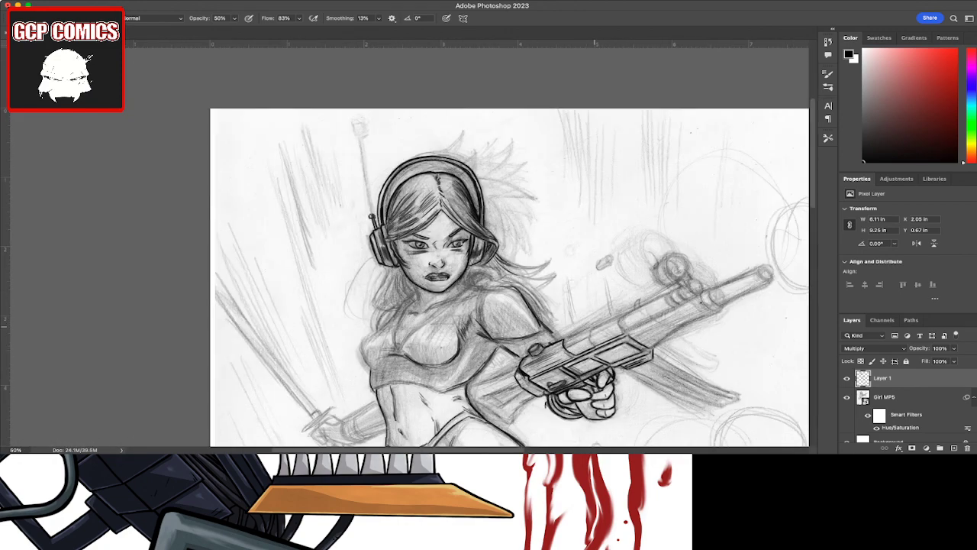
pyautogui.press('super+plus')
pyautogui.press('super+plus')
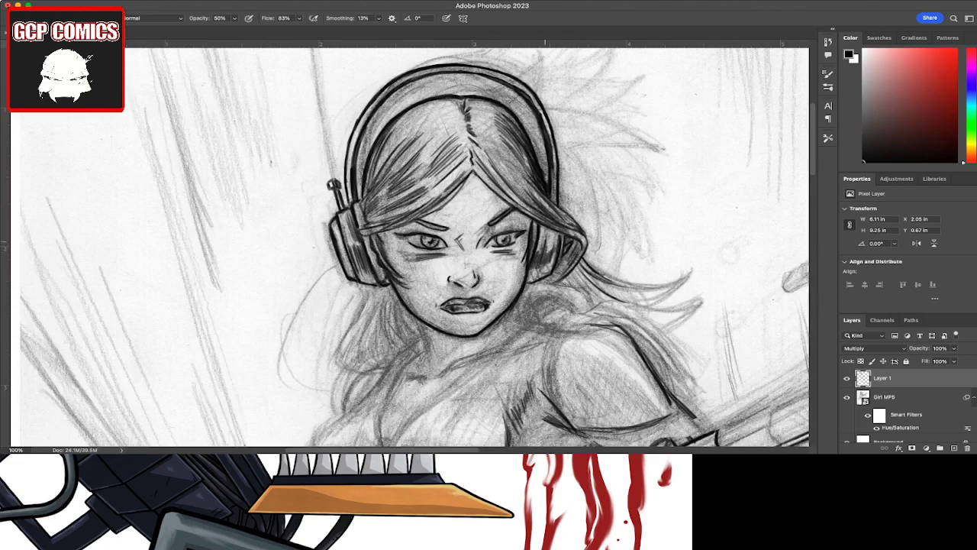
pyautogui.press('l')
pyautogui.moveTo(339, 133)
pyautogui.mouseDown()
pyautogui.moveTo(341, 178)
pyautogui.moveTo(385, 115)
pyautogui.moveTo(459, 89)
pyautogui.moveTo(368, 79)
pyautogui.mouseUp()
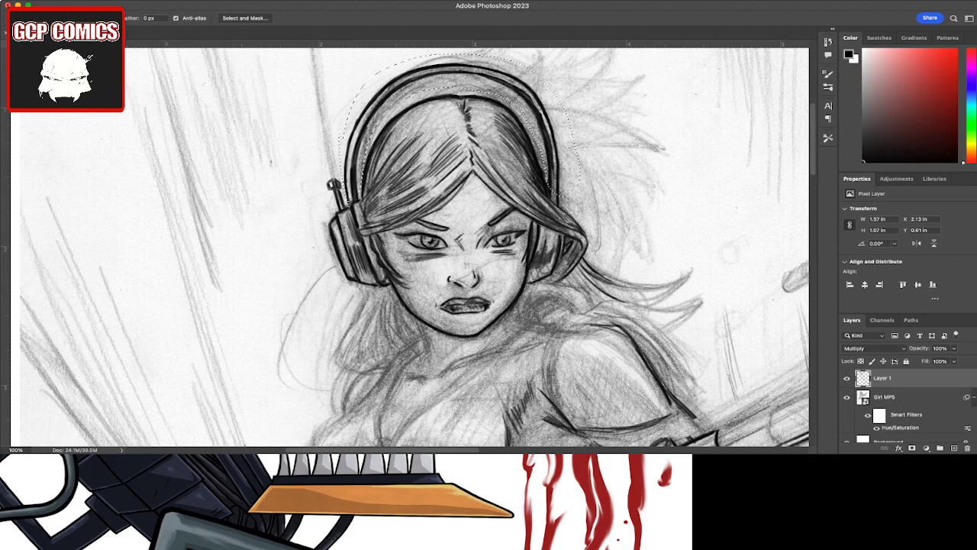
# Step: Free-transform the headband: adjust its width, lower its top, commit, and deselect
pyautogui.hotkey('ctrl', 't')
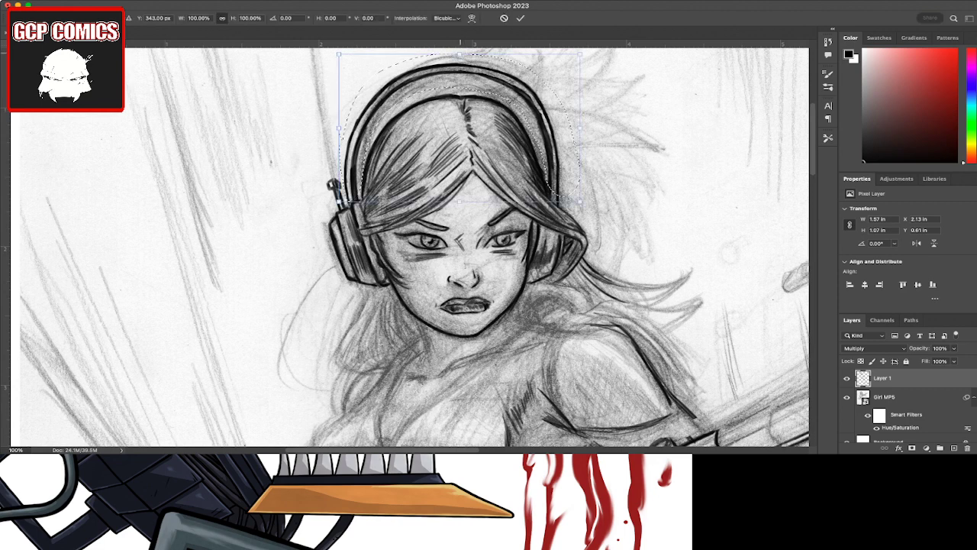
pyautogui.moveTo(581, 202); pyautogui.dragTo(562, 200)
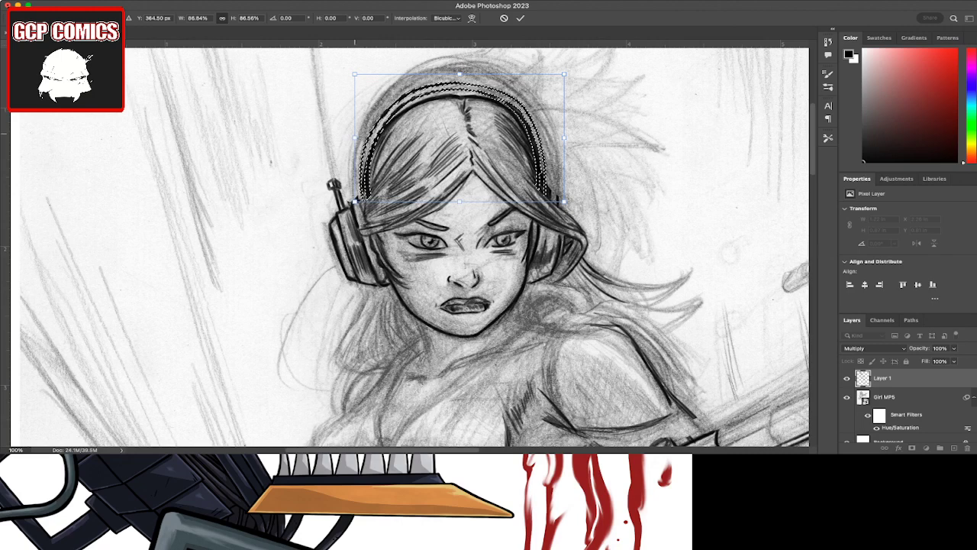
pyautogui.moveTo(355, 137); pyautogui.dragTo(340, 137)
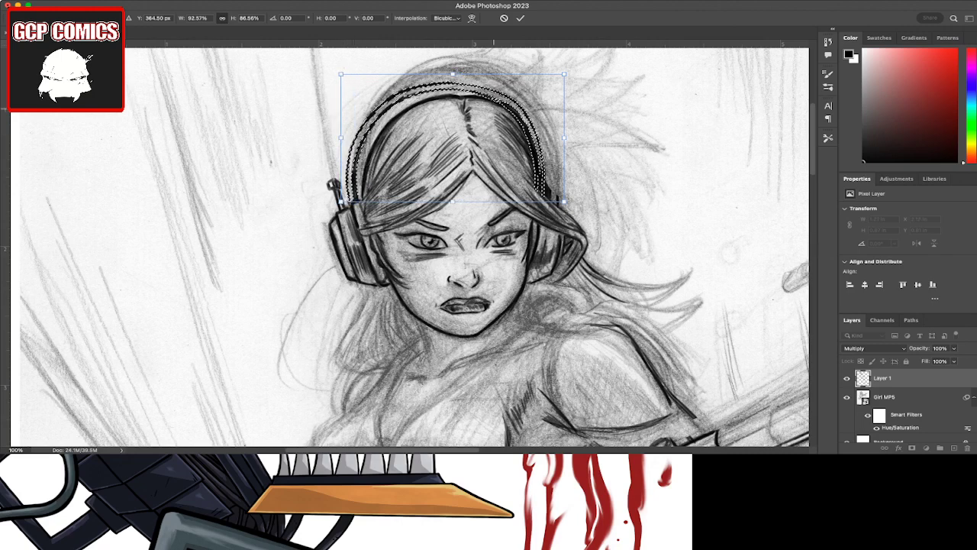
pyautogui.moveTo(564, 201); pyautogui.dragTo(581, 204)
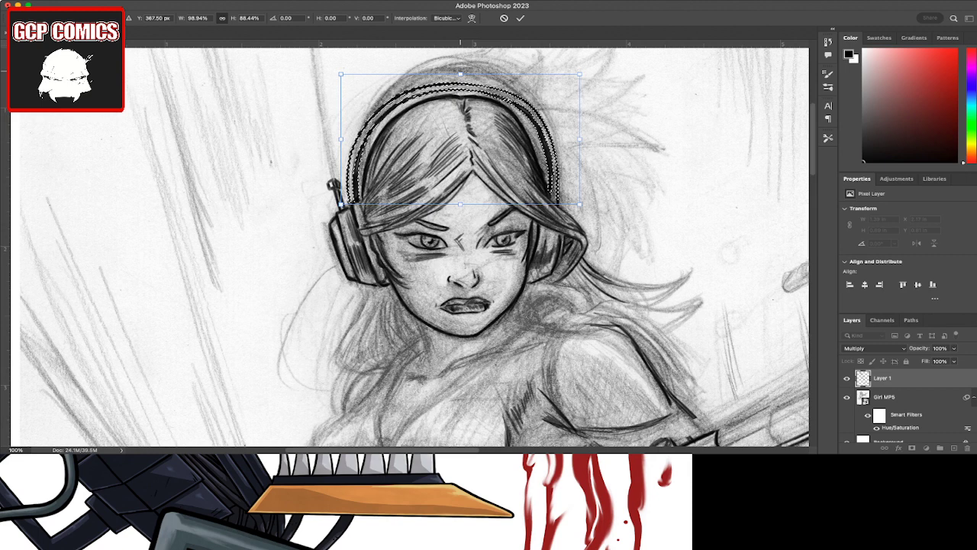
pyautogui.moveTo(461, 74)
pyautogui.mouseDown()
pyautogui.moveTo(461, 101)
pyautogui.moveTo(461, 75)
pyautogui.mouseUp()
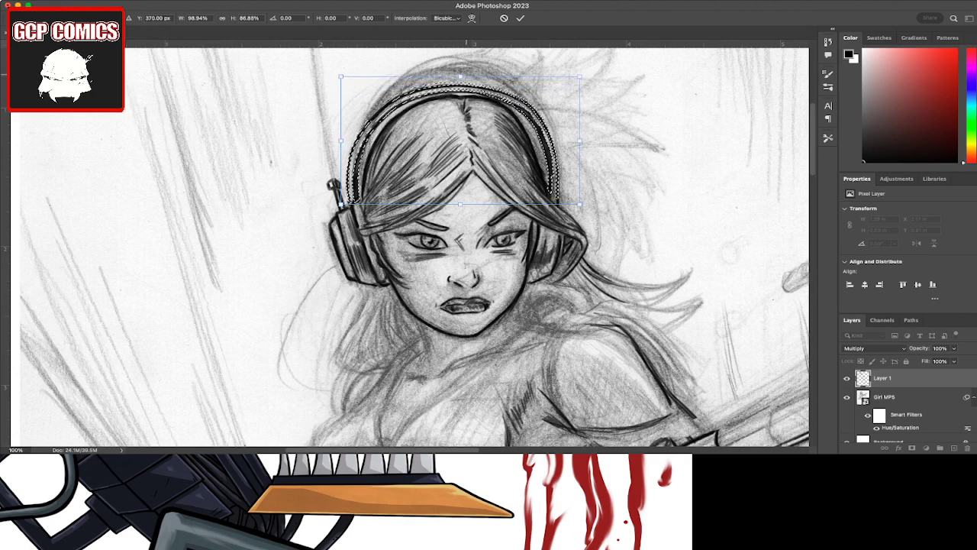
pyautogui.moveTo(460, 75); pyautogui.dragTo(460, 76)
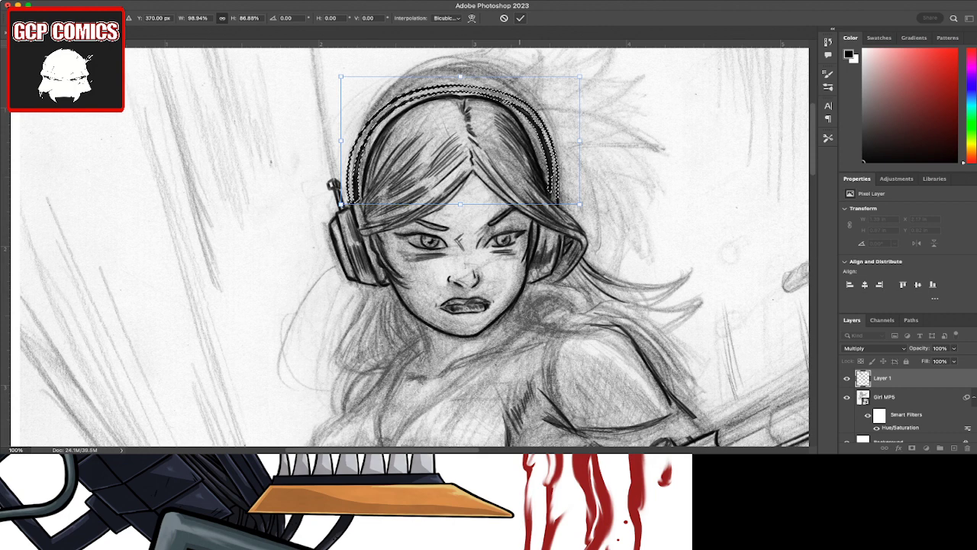
pyautogui.click(520, 17)
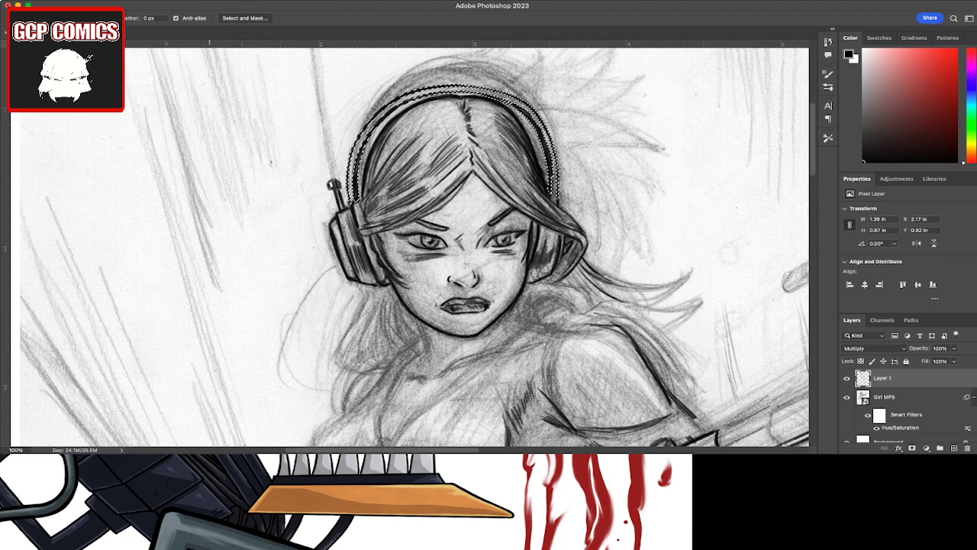
pyautogui.hotkey('ctrl', 'd')
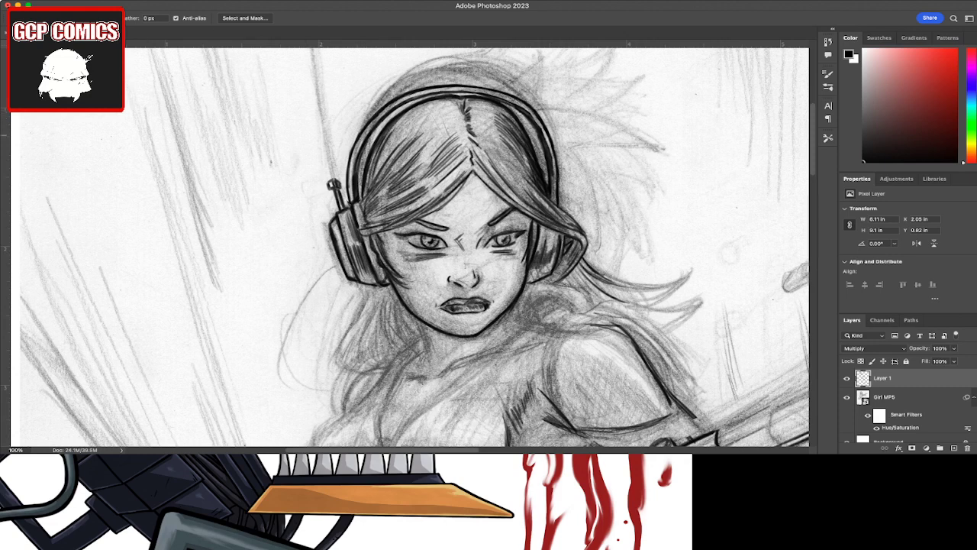
# Step: Erase the rough upper-left band outline and reink it bold, including the top edge
pyautogui.press('b')
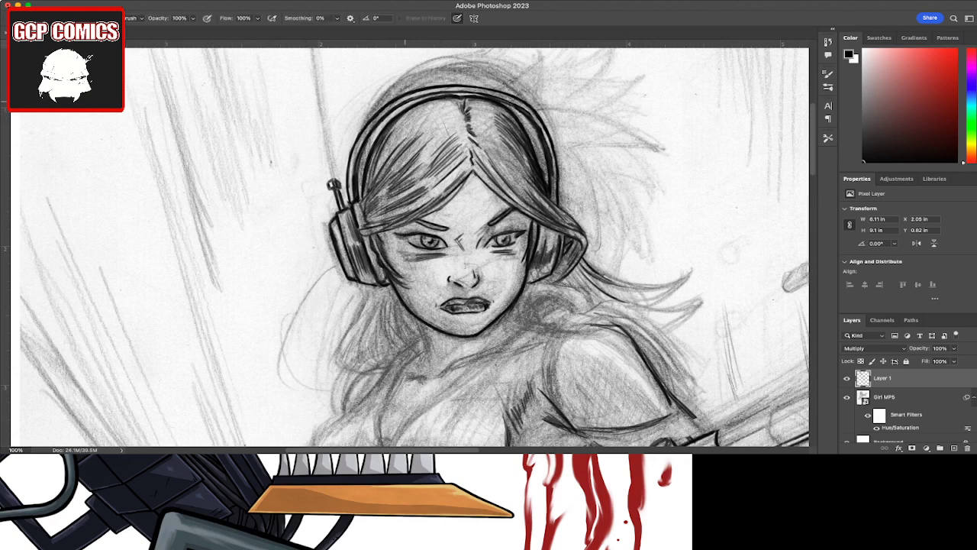
pyautogui.moveTo(409, 101)
pyautogui.mouseDown()
pyautogui.moveTo(365, 127)
pyautogui.moveTo(380, 109)
pyautogui.moveTo(374, 115)
pyautogui.mouseUp()
pyautogui.moveTo(441, 86)
pyautogui.mouseDown()
pyautogui.moveTo(371, 118)
pyautogui.moveTo(353, 145)
pyautogui.mouseUp()
pyautogui.press('b')
pyautogui.moveTo(406, 99); pyautogui.dragTo(359, 133)
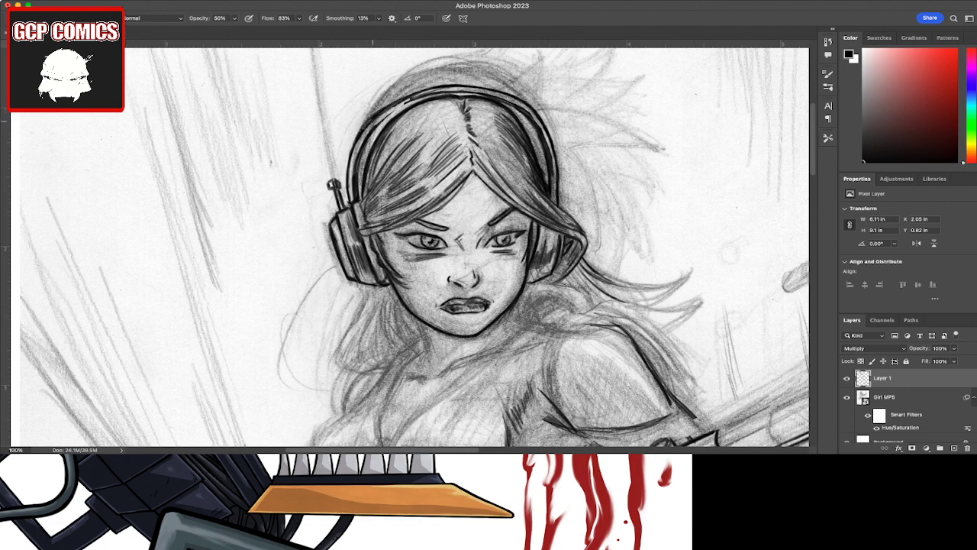
pyautogui.moveTo(432, 87); pyautogui.dragTo(371, 134)
pyautogui.moveTo(407, 104); pyautogui.dragTo(376, 125)
pyautogui.moveTo(433, 92)
pyautogui.mouseDown()
pyautogui.moveTo(371, 123)
pyautogui.moveTo(422, 95)
pyautogui.moveTo(366, 130)
pyautogui.moveTo(349, 173)
pyautogui.mouseUp()
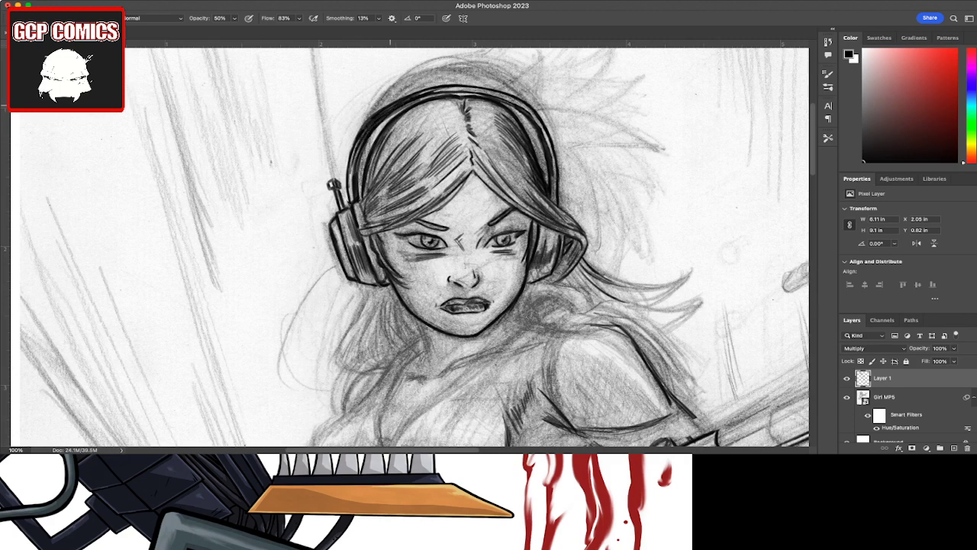
pyautogui.moveTo(392, 107); pyautogui.dragTo(349, 173)
pyautogui.moveTo(437, 90); pyautogui.dragTo(404, 102)
# Step: Trim the band outline on the right, redraw its top right, and darken the left neck contour
pyautogui.press('e')
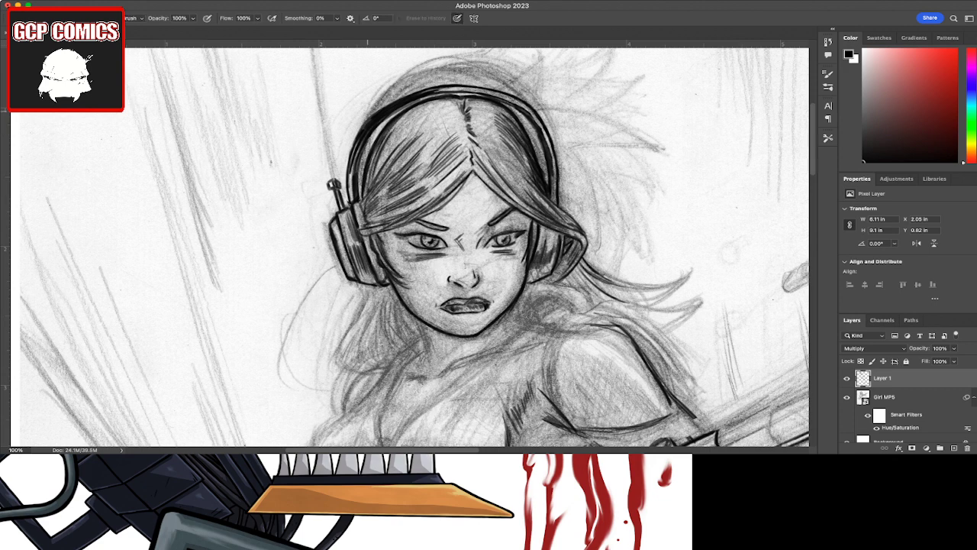
pyautogui.moveTo(371, 116)
pyautogui.mouseDown()
pyautogui.moveTo(363, 125)
pyautogui.moveTo(390, 104)
pyautogui.mouseUp()
pyautogui.moveTo(503, 92)
pyautogui.mouseDown()
pyautogui.moveTo(540, 118)
pyautogui.moveTo(469, 86)
pyautogui.mouseUp()
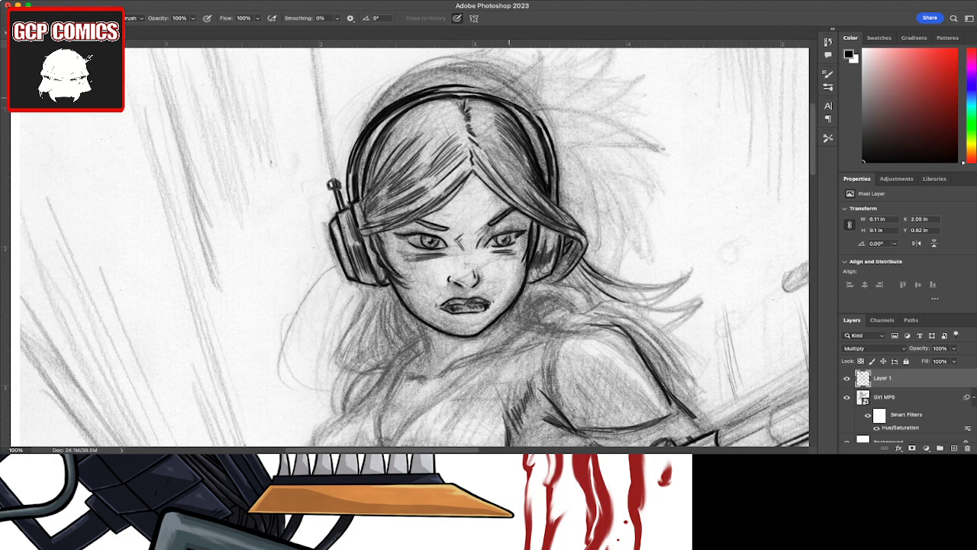
pyautogui.moveTo(535, 114); pyautogui.dragTo(550, 142)
pyautogui.press('b')
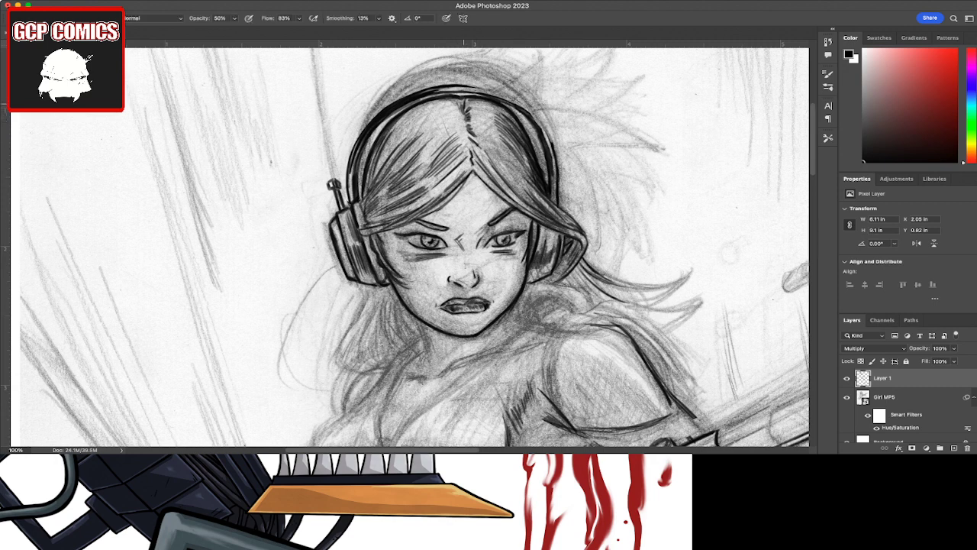
pyautogui.moveTo(472, 86)
pyautogui.mouseDown()
pyautogui.moveTo(523, 107)
pyautogui.moveTo(546, 133)
pyautogui.moveTo(561, 206)
pyautogui.mouseUp()
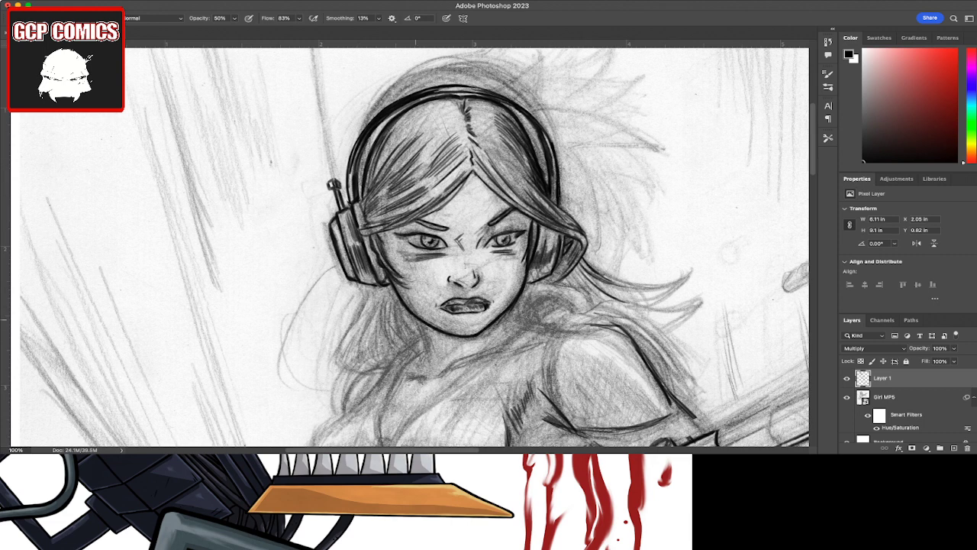
pyautogui.moveTo(417, 322); pyautogui.dragTo(432, 366)
# Step: Ink the right side of the neck, the diagonal collarbone line and the shoulder-neck contour
pyautogui.moveTo(514, 308); pyautogui.dragTo(538, 326)
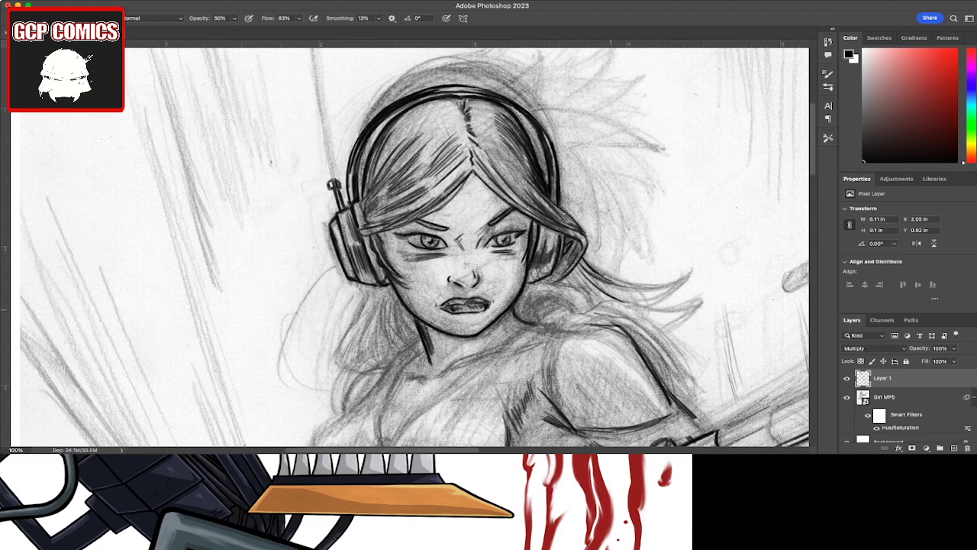
pyautogui.moveTo(432, 407); pyautogui.dragTo(406, 429)
pyautogui.moveTo(459, 391); pyautogui.dragTo(403, 429)
pyautogui.moveTo(476, 374); pyautogui.dragTo(429, 406)
pyautogui.moveTo(493, 357); pyautogui.dragTo(441, 402)
pyautogui.moveTo(508, 339); pyautogui.dragTo(450, 392)
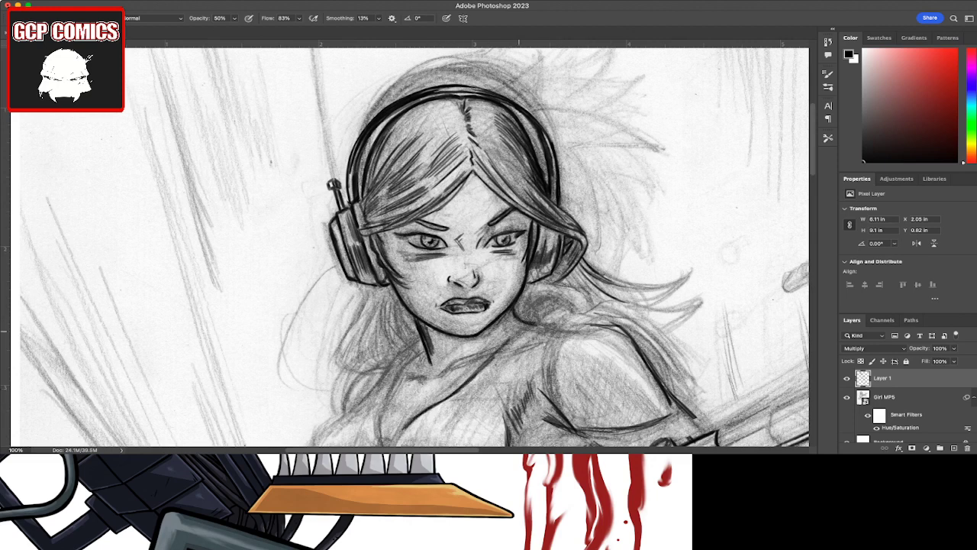
pyautogui.moveTo(559, 302)
pyautogui.mouseDown()
pyautogui.moveTo(469, 379)
pyautogui.moveTo(544, 314)
pyautogui.moveTo(520, 322)
pyautogui.moveTo(518, 305)
pyautogui.moveTo(536, 305)
pyautogui.mouseUp()
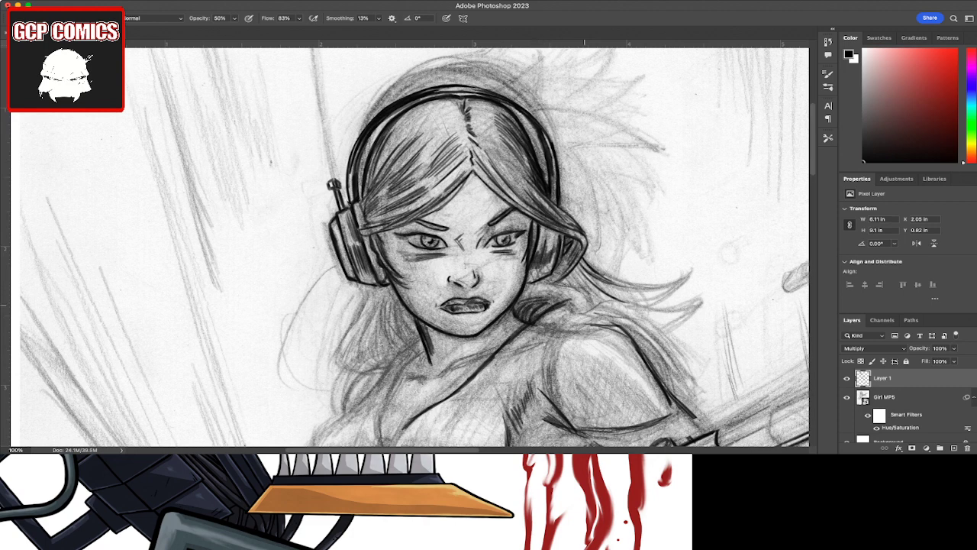
# Step: Darken the hair edge beside the neck, extend the curl, and ink both shoulder edges
pyautogui.moveTo(555, 302); pyautogui.dragTo(532, 309)
pyautogui.moveTo(530, 302); pyautogui.dragTo(519, 307)
pyautogui.moveTo(580, 298)
pyautogui.mouseDown()
pyautogui.moveTo(553, 304)
pyautogui.moveTo(592, 326)
pyautogui.moveTo(569, 306)
pyautogui.moveTo(576, 323)
pyautogui.moveTo(571, 310)
pyautogui.moveTo(564, 326)
pyautogui.moveTo(530, 336)
pyautogui.moveTo(546, 339)
pyautogui.mouseUp()
pyautogui.moveTo(570, 328); pyautogui.dragTo(535, 336)
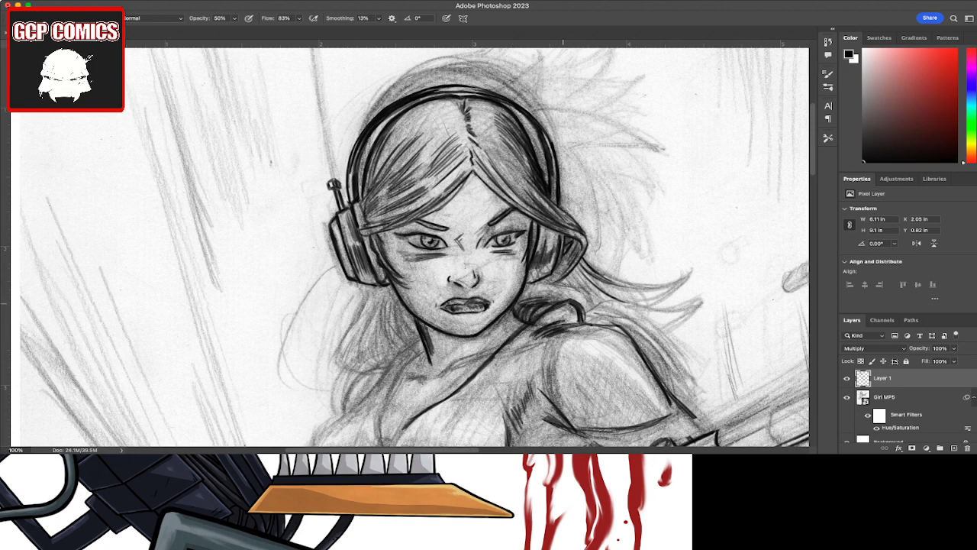
pyautogui.moveTo(571, 307); pyautogui.dragTo(585, 320)
pyautogui.moveTo(420, 339); pyautogui.dragTo(359, 407)
# Step: Hatch shading onto the neck, shoulder and collar area
pyautogui.moveTo(395, 376); pyautogui.dragTo(382, 421)
pyautogui.moveTo(413, 360)
pyautogui.mouseDown()
pyautogui.moveTo(382, 417)
pyautogui.moveTo(413, 354)
pyautogui.moveTo(439, 378)
pyautogui.moveTo(508, 355)
pyautogui.mouseUp()
pyautogui.moveTo(529, 346)
pyautogui.mouseDown()
pyautogui.moveTo(511, 357)
pyautogui.moveTo(523, 354)
pyautogui.mouseUp()
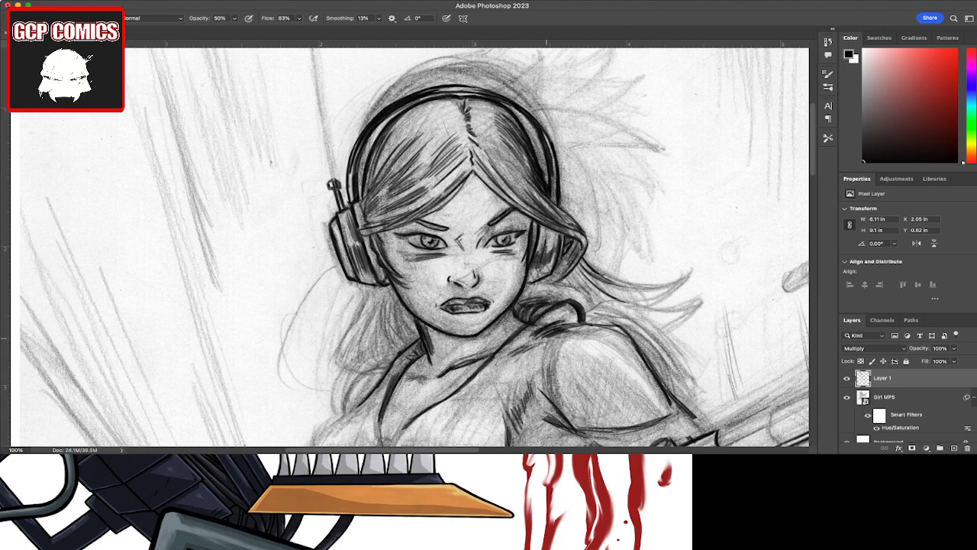
pyautogui.moveTo(426, 375); pyautogui.dragTo(408, 380)
pyautogui.moveTo(478, 337); pyautogui.dragTo(471, 353)
# Step: Start hatching the hair on the left side of the face
pyautogui.moveTo(376, 287); pyautogui.dragTo(343, 350)
pyautogui.moveTo(365, 313); pyautogui.dragTo(347, 375)
pyautogui.moveTo(348, 343); pyautogui.dragTo(344, 361)
pyautogui.moveTo(366, 317); pyautogui.dragTo(353, 370)
pyautogui.moveTo(368, 325)
pyautogui.mouseDown()
pyautogui.moveTo(353, 371)
pyautogui.moveTo(368, 367)
pyautogui.mouseUp()
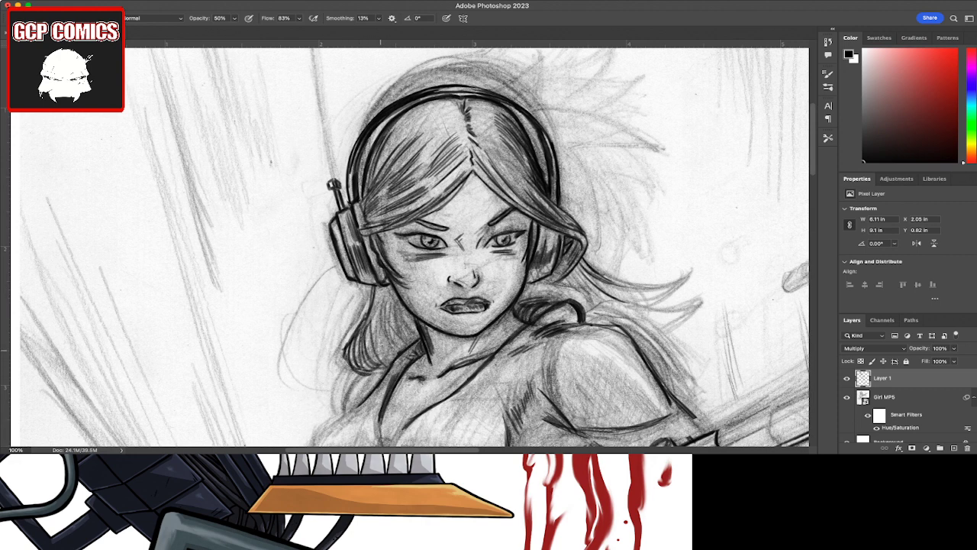
pyautogui.moveTo(386, 309)
pyautogui.mouseDown()
pyautogui.moveTo(371, 365)
pyautogui.moveTo(370, 322)
pyautogui.mouseUp()
pyautogui.moveTo(384, 290)
pyautogui.mouseDown()
pyautogui.moveTo(370, 324)
pyautogui.moveTo(379, 315)
pyautogui.mouseUp()
pyautogui.moveTo(388, 289); pyautogui.dragTo(385, 326)
# Step: Finish hatching the hair and neck to the left of the face and chin
pyautogui.moveTo(396, 290); pyautogui.dragTo(391, 342)
pyautogui.moveTo(398, 317); pyautogui.dragTo(383, 351)
pyautogui.moveTo(402, 316); pyautogui.dragTo(389, 345)
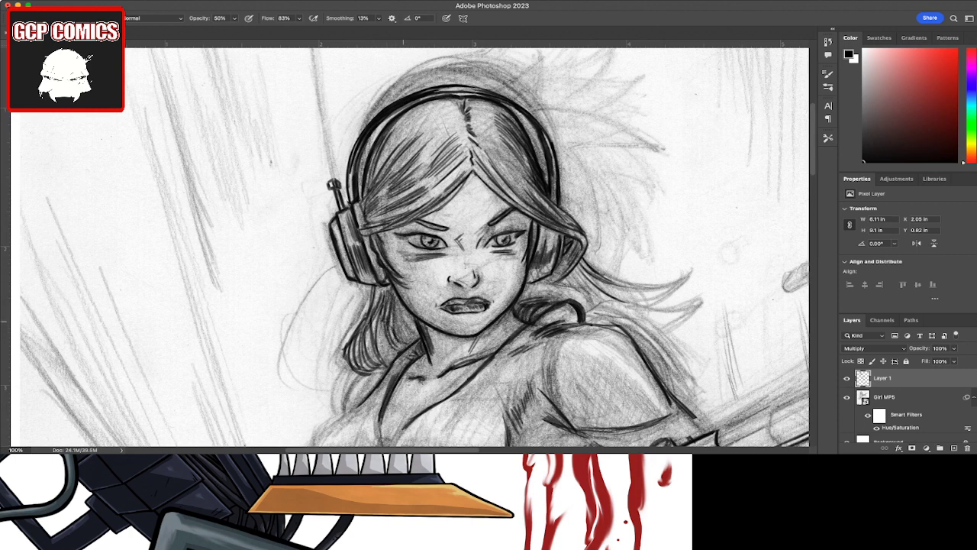
pyautogui.moveTo(397, 297); pyautogui.dragTo(394, 317)
pyautogui.moveTo(406, 314); pyautogui.dragTo(394, 340)
pyautogui.moveTo(416, 294)
pyautogui.mouseDown()
pyautogui.moveTo(381, 362)
pyautogui.moveTo(383, 355)
pyautogui.mouseUp()
pyautogui.moveTo(395, 335); pyautogui.dragTo(345, 408)
pyautogui.moveTo(359, 376)
pyautogui.mouseDown()
pyautogui.moveTo(346, 402)
pyautogui.moveTo(356, 383)
pyautogui.moveTo(342, 364)
pyautogui.mouseUp()
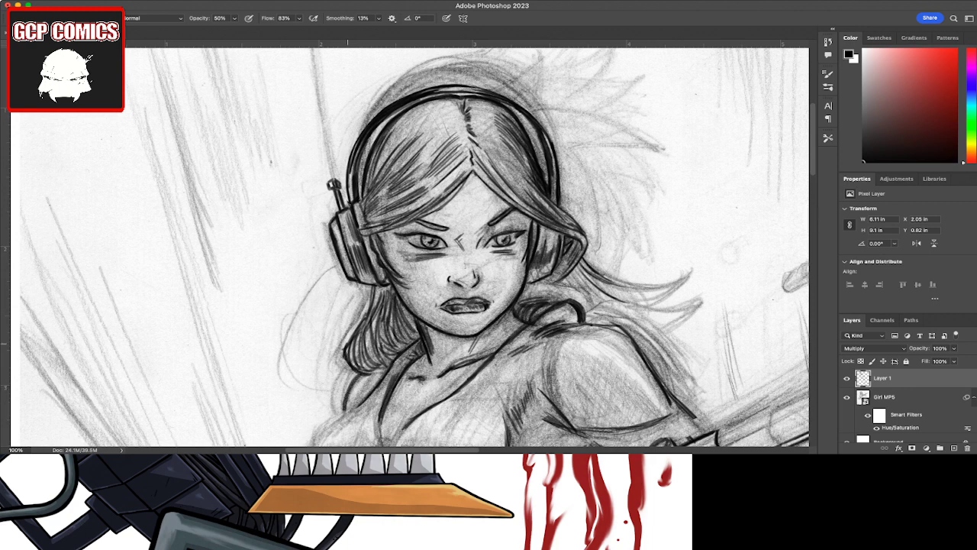
pyautogui.moveTo(359, 330); pyautogui.dragTo(345, 362)
pyautogui.moveTo(373, 302); pyautogui.dragTo(349, 341)
pyautogui.moveTo(374, 285)
pyautogui.mouseDown()
pyautogui.moveTo(346, 374)
pyautogui.moveTo(345, 358)
pyautogui.mouseUp()
# Step: Hatch the hair on the right side of the face
pyautogui.moveTo(559, 283); pyautogui.dragTo(553, 301)
pyautogui.moveTo(551, 279); pyautogui.dragTo(544, 300)
pyautogui.moveTo(547, 281); pyautogui.dragTo(533, 303)
pyautogui.moveTo(536, 288); pyautogui.dragTo(519, 306)
pyautogui.moveTo(523, 297)
pyautogui.mouseDown()
pyautogui.moveTo(515, 308)
pyautogui.moveTo(523, 300)
pyautogui.mouseUp()
pyautogui.moveTo(538, 284); pyautogui.dragTo(535, 301)
pyautogui.moveTo(547, 281)
pyautogui.mouseDown()
pyautogui.moveTo(537, 298)
pyautogui.moveTo(547, 299)
pyautogui.mouseUp()
pyautogui.moveTo(565, 282)
pyautogui.mouseDown()
pyautogui.moveTo(557, 298)
pyautogui.moveTo(569, 298)
pyautogui.moveTo(566, 289)
pyautogui.moveTo(600, 313)
pyautogui.mouseUp()
# Step: Ink the hair edge where it meets the shoulder and the flowing hair ends at right
pyautogui.moveTo(585, 320); pyautogui.dragTo(642, 314)
pyautogui.moveTo(565, 287)
pyautogui.mouseDown()
pyautogui.moveTo(609, 311)
pyautogui.moveTo(592, 307)
pyautogui.mouseUp()
pyautogui.moveTo(594, 318)
pyautogui.mouseDown()
pyautogui.moveTo(634, 310)
pyautogui.moveTo(606, 316)
pyautogui.moveTo(654, 325)
pyautogui.moveTo(684, 314)
pyautogui.mouseUp()
pyautogui.moveTo(635, 336); pyautogui.dragTo(704, 299)
pyautogui.moveTo(634, 319); pyautogui.dragTo(703, 298)
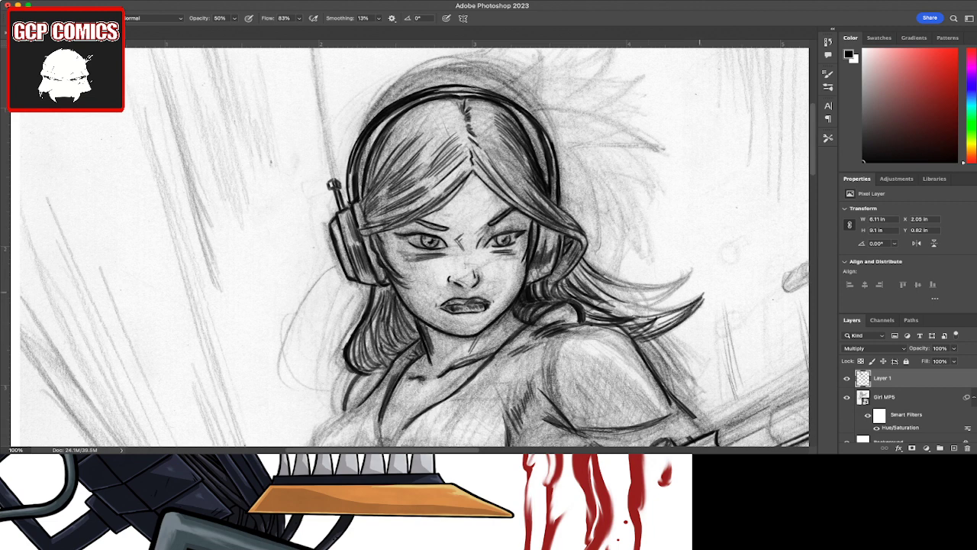
pyautogui.moveTo(617, 311); pyautogui.dragTo(683, 293)
pyautogui.moveTo(646, 320); pyautogui.dragTo(688, 289)
pyautogui.moveTo(675, 305); pyautogui.dragTo(701, 278)
pyautogui.moveTo(632, 313)
pyautogui.mouseDown()
pyautogui.moveTo(695, 282)
pyautogui.moveTo(681, 286)
pyautogui.mouseUp()
pyautogui.moveTo(611, 299); pyautogui.dragTo(674, 281)
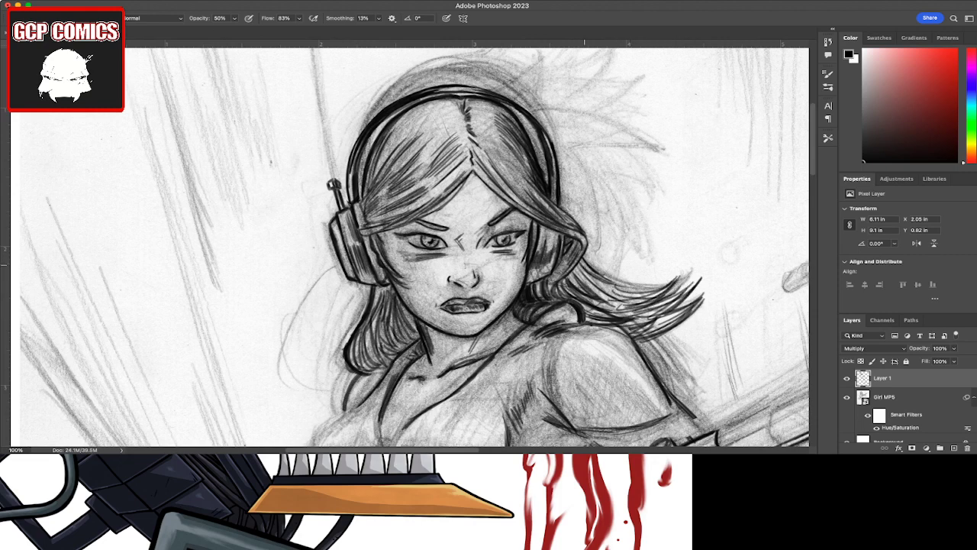
# Step: Ink strands through the flowing hair and their lower tips, and reinforce the shoulder contour
pyautogui.moveTo(579, 264)
pyautogui.mouseDown()
pyautogui.moveTo(618, 292)
pyautogui.moveTo(650, 286)
pyautogui.moveTo(654, 295)
pyautogui.mouseUp()
pyautogui.moveTo(645, 295); pyautogui.dragTo(669, 287)
pyautogui.moveTo(593, 295); pyautogui.dragTo(632, 284)
pyautogui.moveTo(577, 268)
pyautogui.mouseDown()
pyautogui.moveTo(607, 293)
pyautogui.moveTo(582, 298)
pyautogui.moveTo(588, 304)
pyautogui.mouseUp()
pyautogui.moveTo(559, 288)
pyautogui.mouseDown()
pyautogui.moveTo(643, 336)
pyautogui.moveTo(633, 331)
pyautogui.moveTo(676, 305)
pyautogui.mouseUp()
pyautogui.moveTo(643, 334)
pyautogui.mouseDown()
pyautogui.moveTo(689, 312)
pyautogui.moveTo(679, 320)
pyautogui.mouseUp()
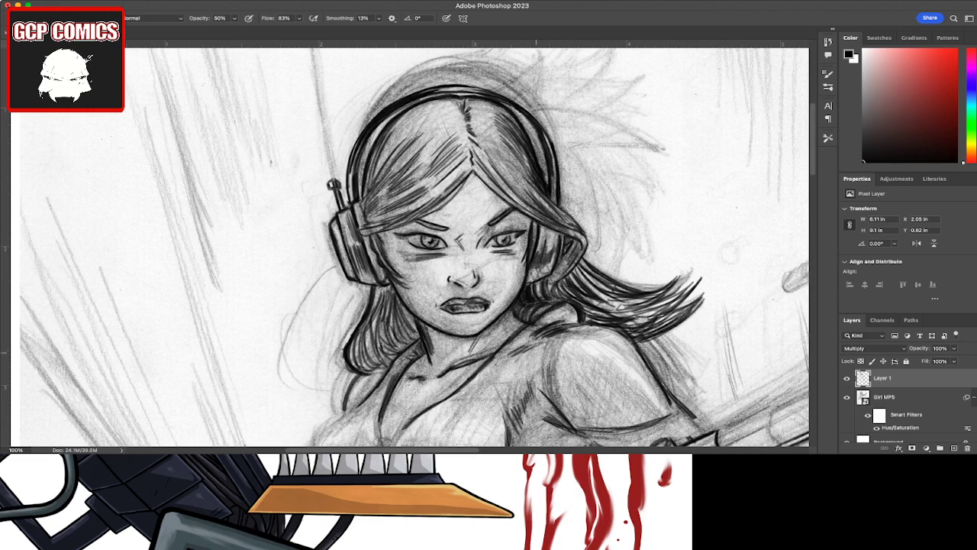
pyautogui.moveTo(545, 359)
pyautogui.mouseDown()
pyautogui.moveTo(545, 399)
pyautogui.moveTo(556, 389)
pyautogui.moveTo(611, 391)
pyautogui.mouseUp()
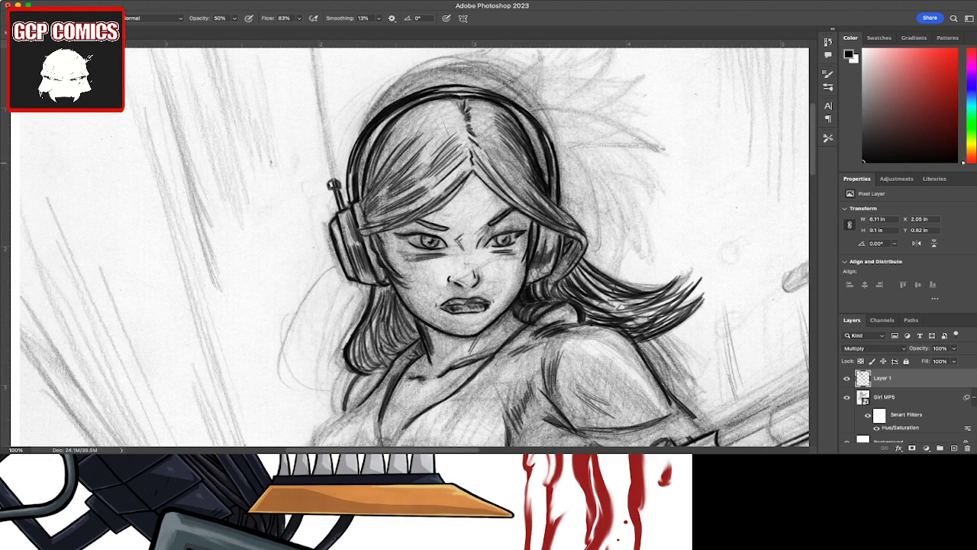
# Step: On the rasterized Girl MP5 sketch layer, clone away the stray antenna sketch at top-left
pyautogui.press('s')
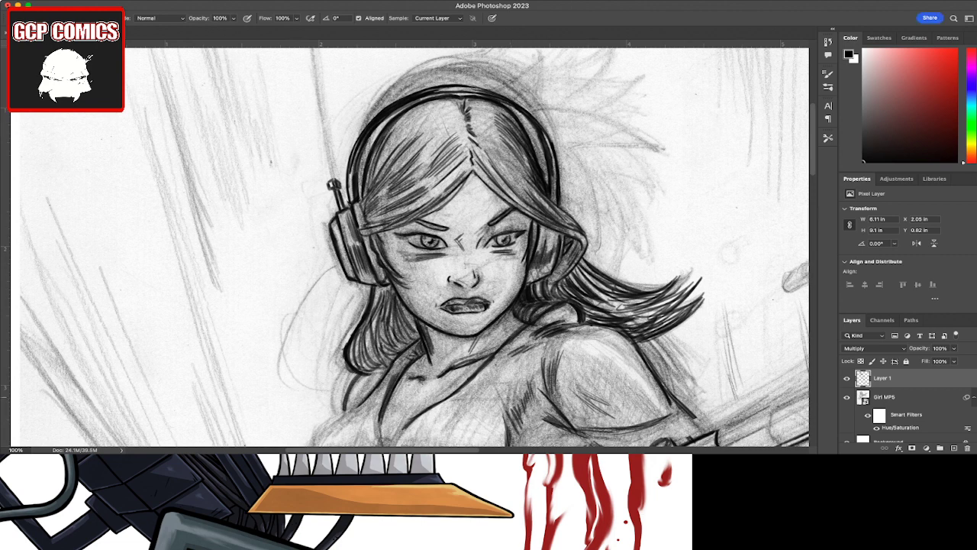
pyautogui.click(864, 398)
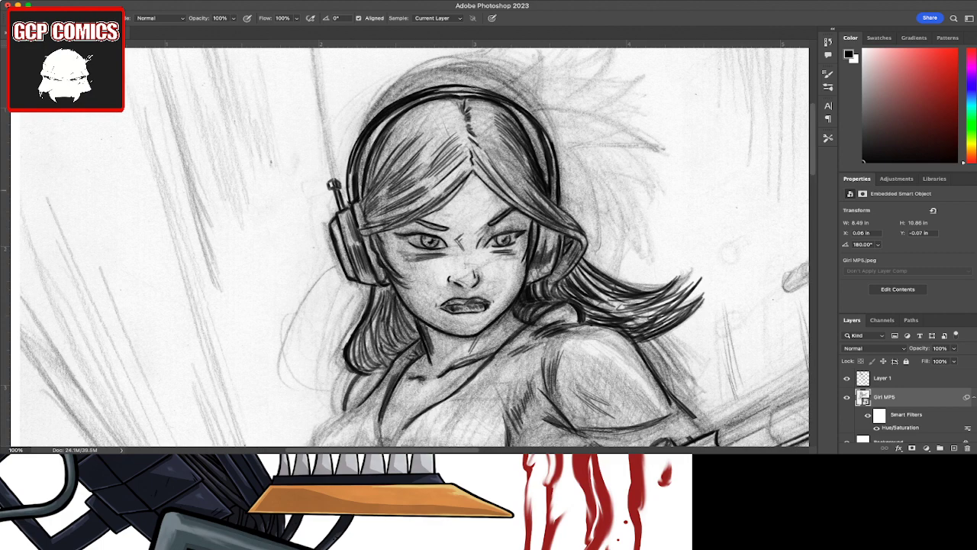
pyautogui.press('h')
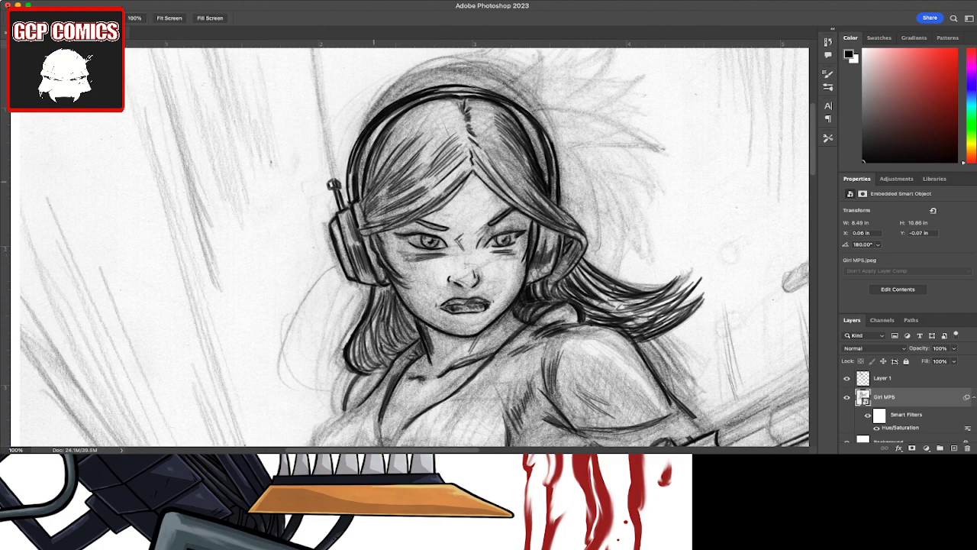
pyautogui.moveTo(459, 244); pyautogui.dragTo(351, 374)
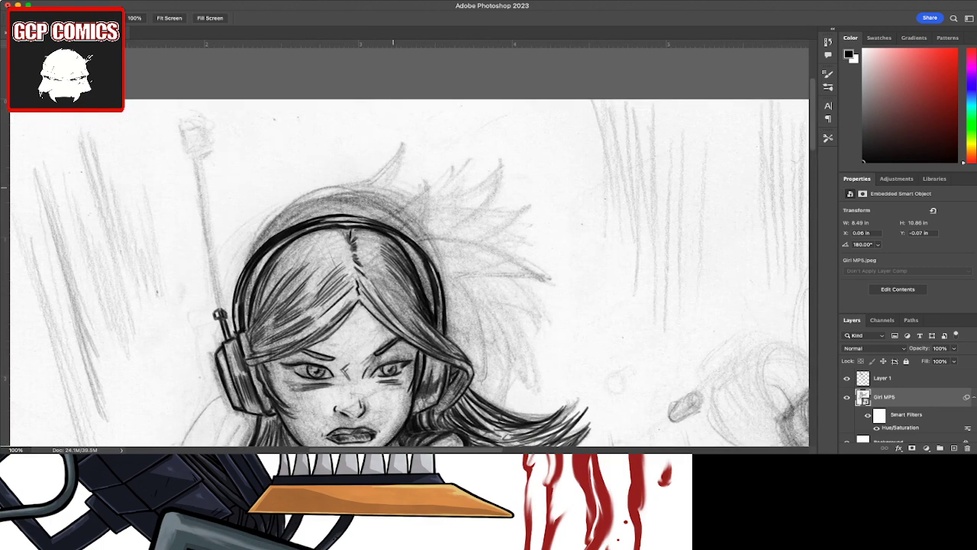
pyautogui.press('s')
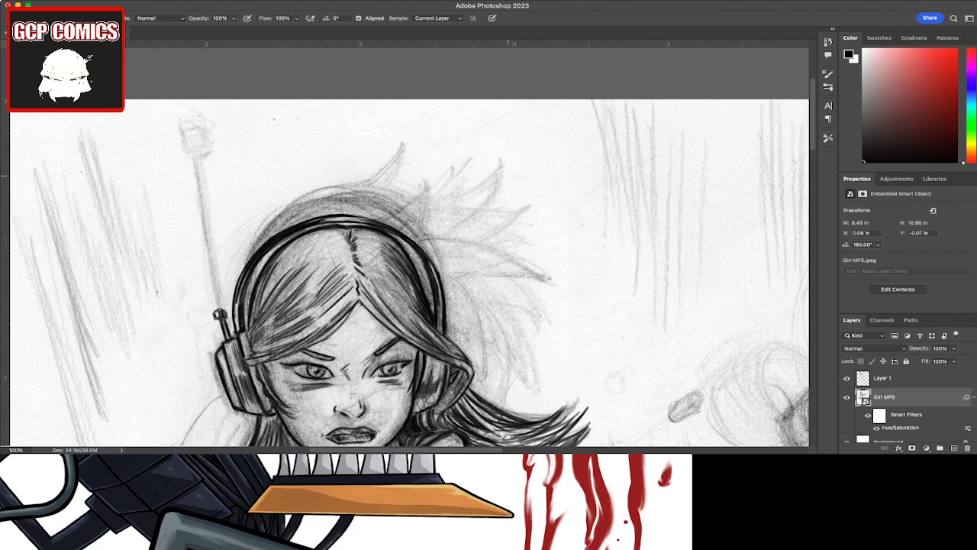
pyautogui.moveTo(200, 123); pyautogui.dragTo(200, 181)
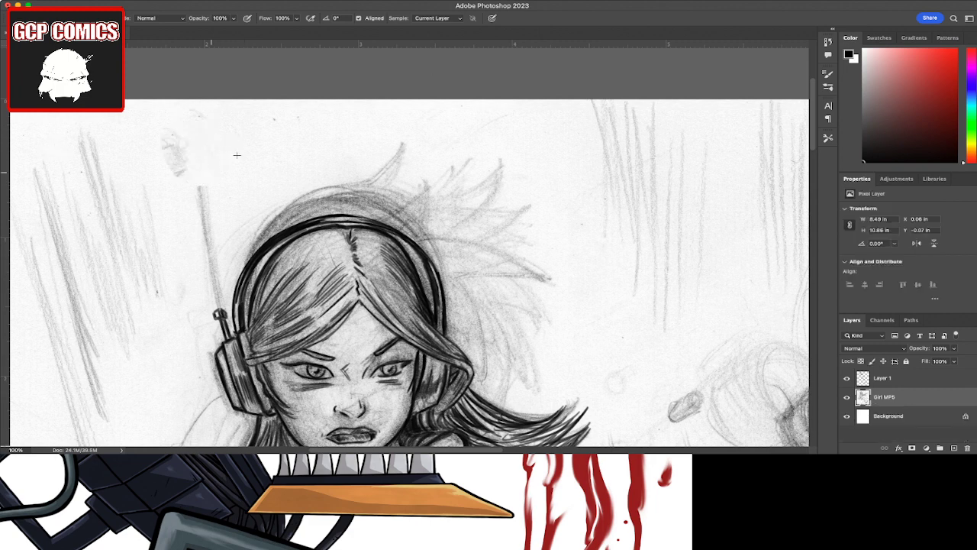
# Step: Clone out faint sketch marks at top-left, along the left hair edge and above the headphone
pyautogui.moveTo(169, 135)
pyautogui.mouseDown()
pyautogui.moveTo(181, 172)
pyautogui.moveTo(203, 171)
pyautogui.moveTo(180, 189)
pyautogui.moveTo(197, 259)
pyautogui.mouseUp()
pyautogui.moveTo(221, 226)
pyautogui.mouseDown()
pyautogui.moveTo(199, 263)
pyautogui.moveTo(216, 296)
pyautogui.mouseUp()
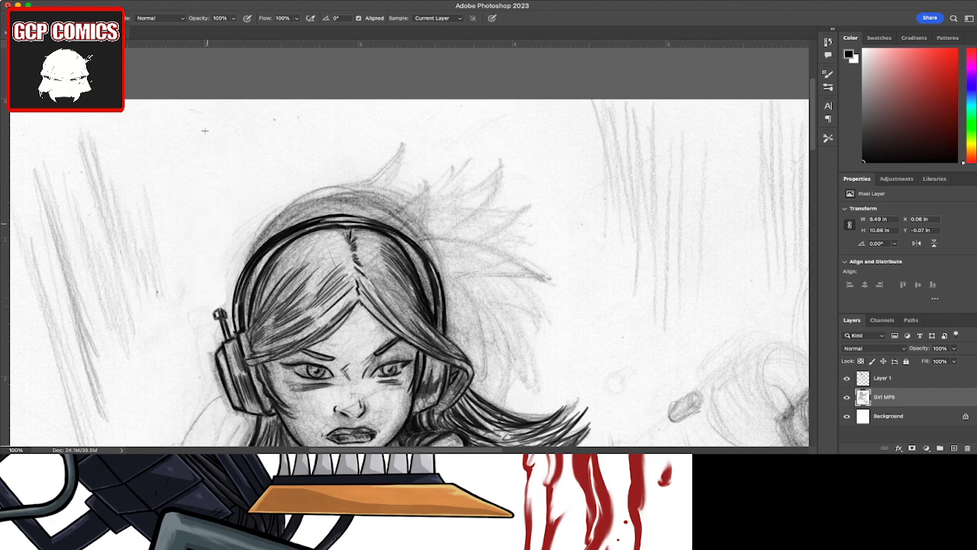
pyautogui.moveTo(227, 249); pyautogui.dragTo(233, 293)
pyautogui.moveTo(234, 245); pyautogui.dragTo(284, 202)
pyautogui.moveTo(229, 270)
pyautogui.mouseDown()
pyautogui.moveTo(271, 218)
pyautogui.moveTo(302, 199)
pyautogui.mouseUp()
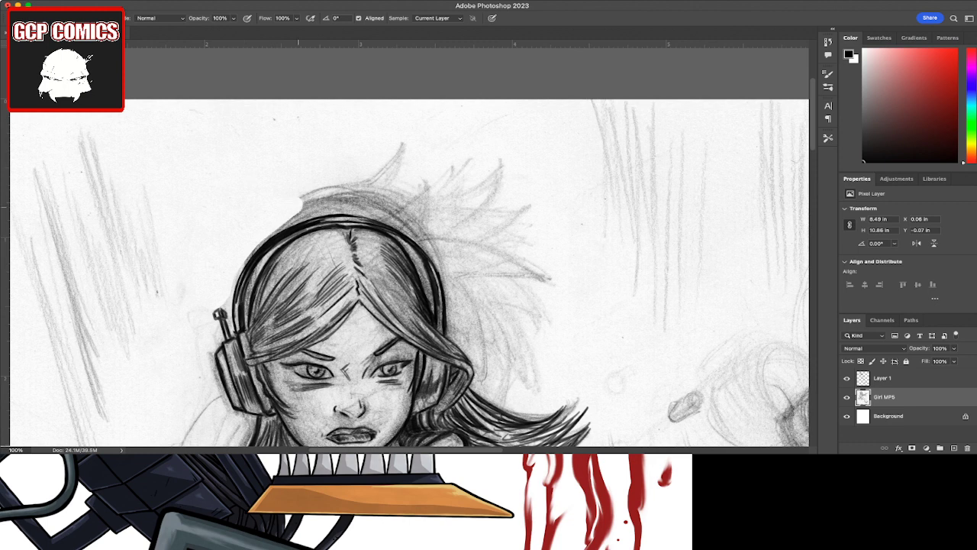
pyautogui.moveTo(253, 251); pyautogui.dragTo(322, 191)
pyautogui.moveTo(249, 257)
pyautogui.mouseDown()
pyautogui.moveTo(369, 177)
pyautogui.moveTo(297, 225)
pyautogui.moveTo(353, 201)
pyautogui.moveTo(419, 201)
pyautogui.mouseUp()
# Step: Clean the faint sketch strokes above the hair and beside the hair outline
pyautogui.moveTo(359, 208)
pyautogui.mouseDown()
pyautogui.moveTo(425, 189)
pyautogui.moveTo(378, 183)
pyautogui.moveTo(398, 165)
pyautogui.mouseUp()
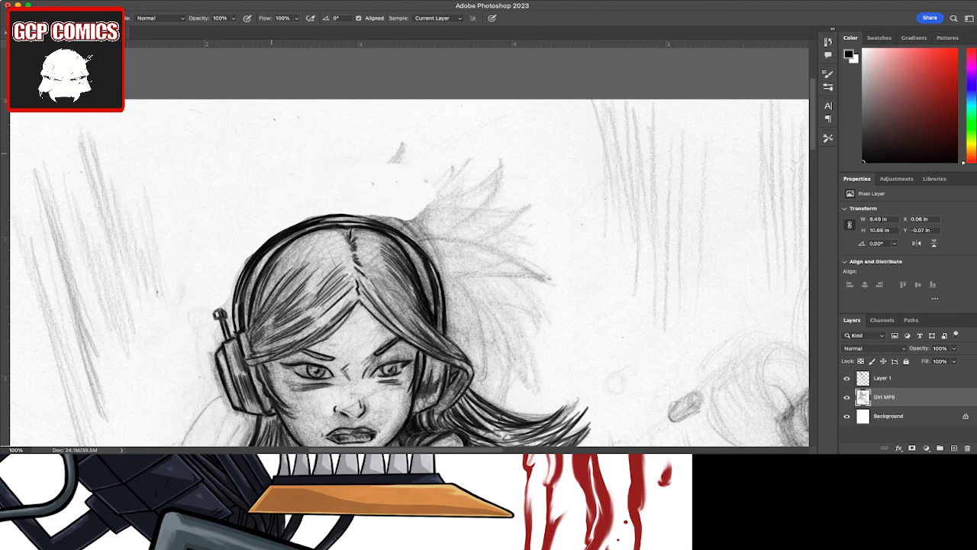
pyautogui.moveTo(386, 162); pyautogui.dragTo(403, 143)
pyautogui.moveTo(443, 194); pyautogui.dragTo(500, 163)
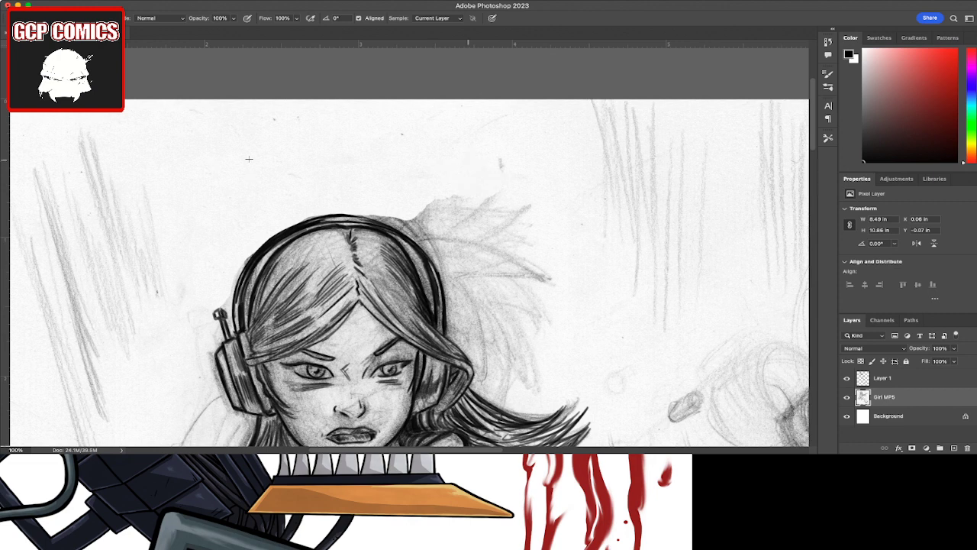
pyautogui.moveTo(497, 200)
pyautogui.mouseDown()
pyautogui.moveTo(388, 221)
pyautogui.moveTo(422, 226)
pyautogui.mouseUp()
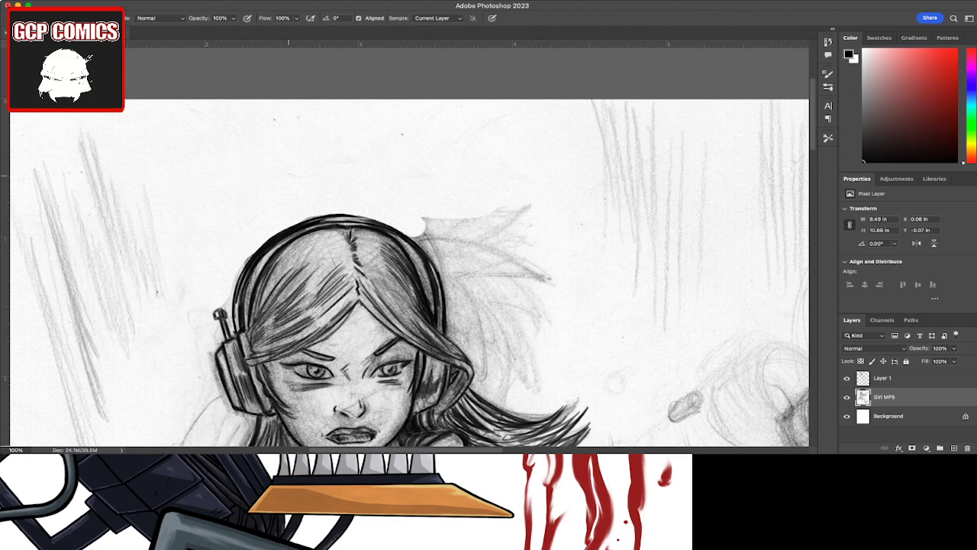
pyautogui.moveTo(310, 218); pyautogui.dragTo(299, 221)
pyautogui.moveTo(250, 255); pyautogui.dragTo(234, 293)
pyautogui.moveTo(424, 223)
pyautogui.mouseDown()
pyautogui.moveTo(440, 231)
pyautogui.moveTo(481, 221)
pyautogui.mouseUp()
pyautogui.moveTo(455, 260)
pyautogui.mouseDown()
pyautogui.moveTo(507, 212)
pyautogui.moveTo(513, 260)
pyautogui.mouseUp()
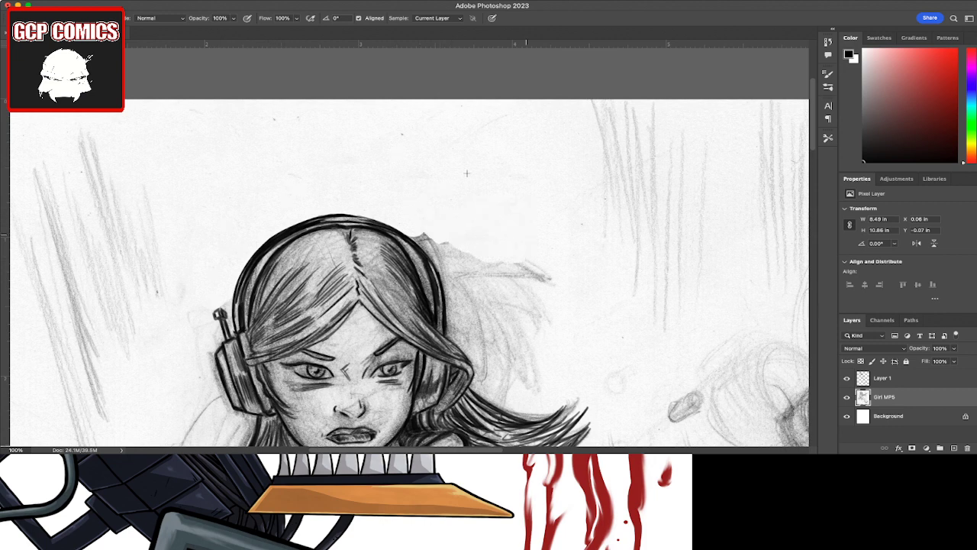
# Step: Clear the sketch strokes and grey smudge right of the hair and below its tips
pyautogui.moveTo(544, 305); pyautogui.dragTo(502, 272)
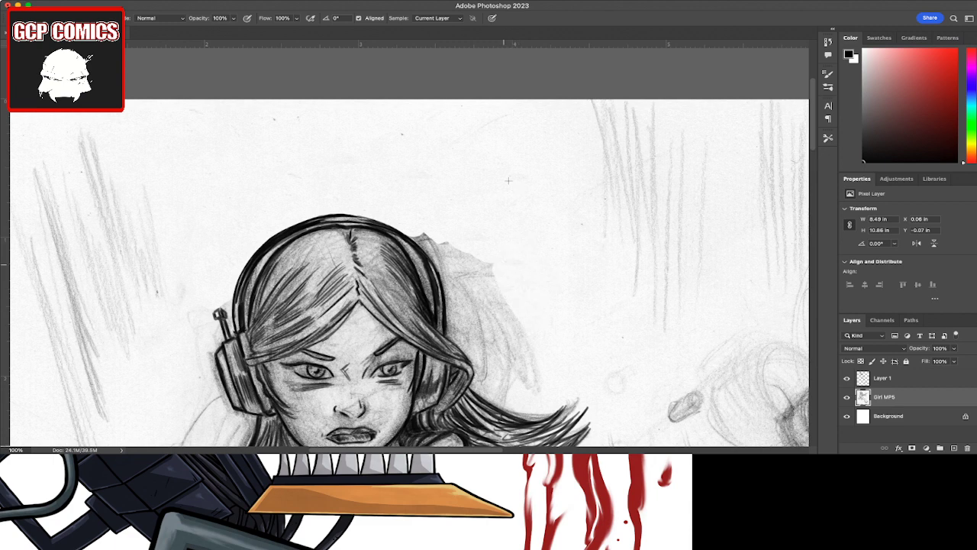
pyautogui.moveTo(521, 324)
pyautogui.mouseDown()
pyautogui.moveTo(478, 265)
pyautogui.moveTo(420, 238)
pyautogui.moveTo(476, 304)
pyautogui.moveTo(469, 334)
pyautogui.moveTo(448, 322)
pyautogui.mouseUp()
pyautogui.moveTo(453, 289)
pyautogui.mouseDown()
pyautogui.moveTo(441, 322)
pyautogui.moveTo(521, 386)
pyautogui.moveTo(507, 327)
pyautogui.mouseUp()
pyautogui.moveTo(527, 391); pyautogui.dragTo(539, 340)
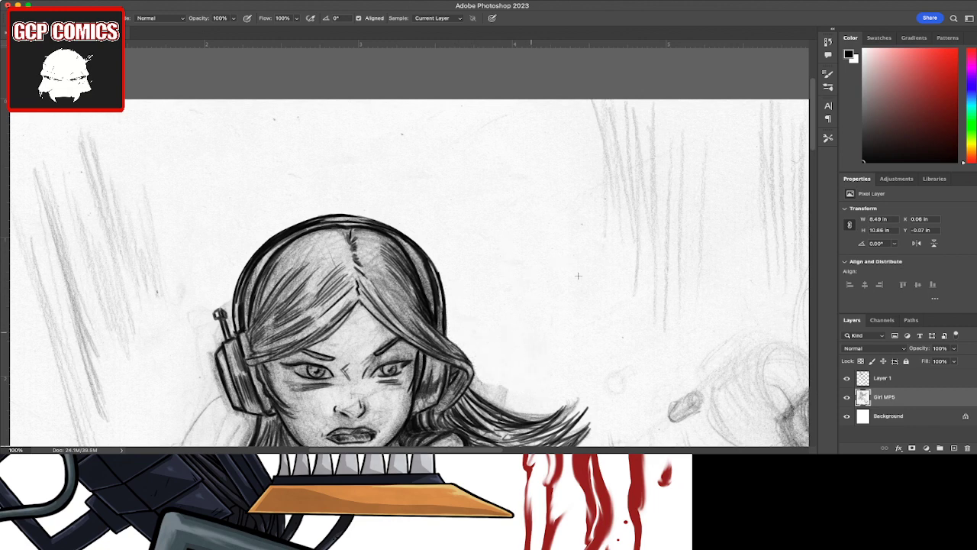
pyautogui.moveTo(507, 394)
pyautogui.mouseDown()
pyautogui.moveTo(479, 379)
pyautogui.moveTo(474, 388)
pyautogui.moveTo(555, 419)
pyautogui.moveTo(545, 421)
pyautogui.mouseUp()
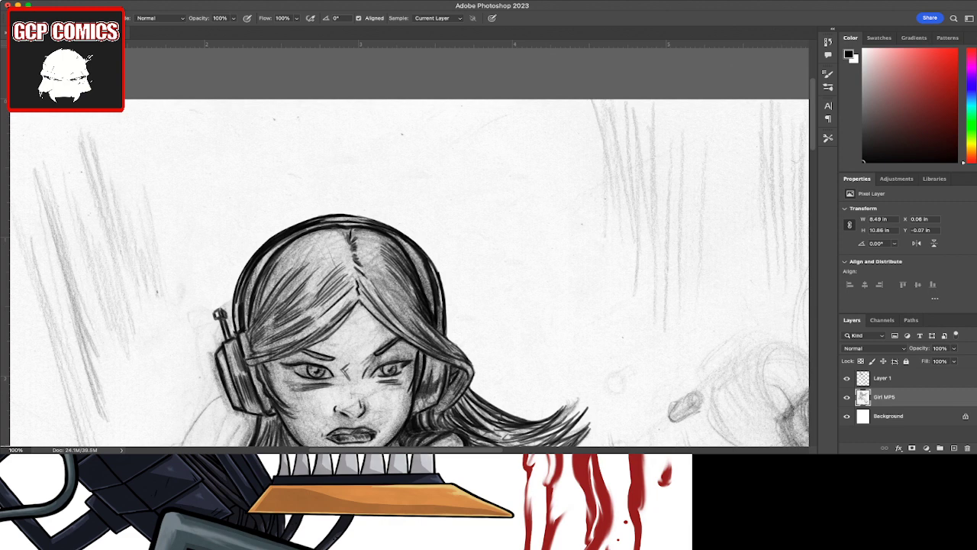
# Step: Add a white highlight along the headphone band
pyautogui.moveTo(416, 258); pyautogui.dragTo(435, 309)
pyautogui.click(418, 248)
pyautogui.moveTo(413, 273)
pyautogui.mouseDown()
pyautogui.moveTo(413, 247)
pyautogui.moveTo(418, 259)
pyautogui.moveTo(401, 240)
pyautogui.moveTo(399, 262)
pyautogui.mouseUp()
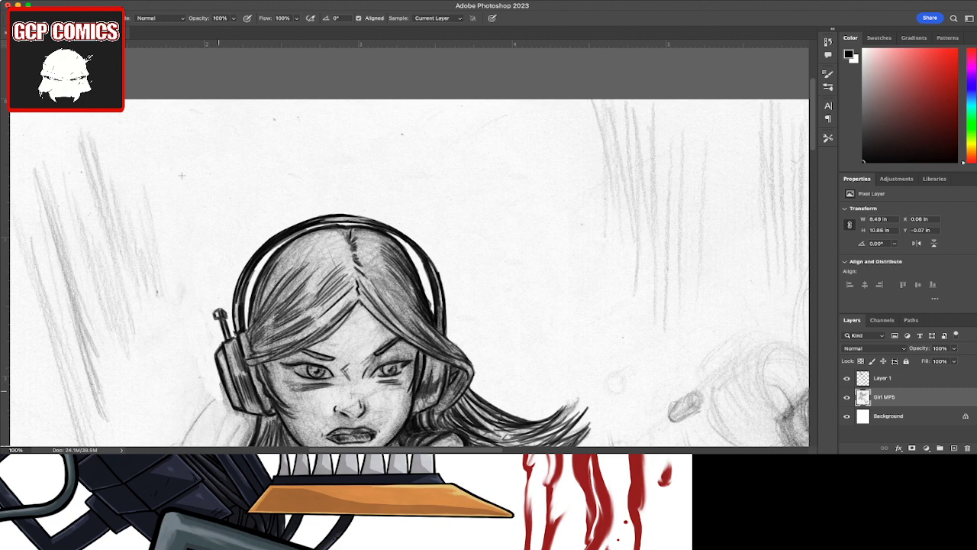
# Step: Clean faint pencil lines beside the headphone and left of the chin
pyautogui.moveTo(229, 416)
pyautogui.mouseDown()
pyautogui.moveTo(248, 416)
pyautogui.moveTo(252, 429)
pyautogui.mouseUp()
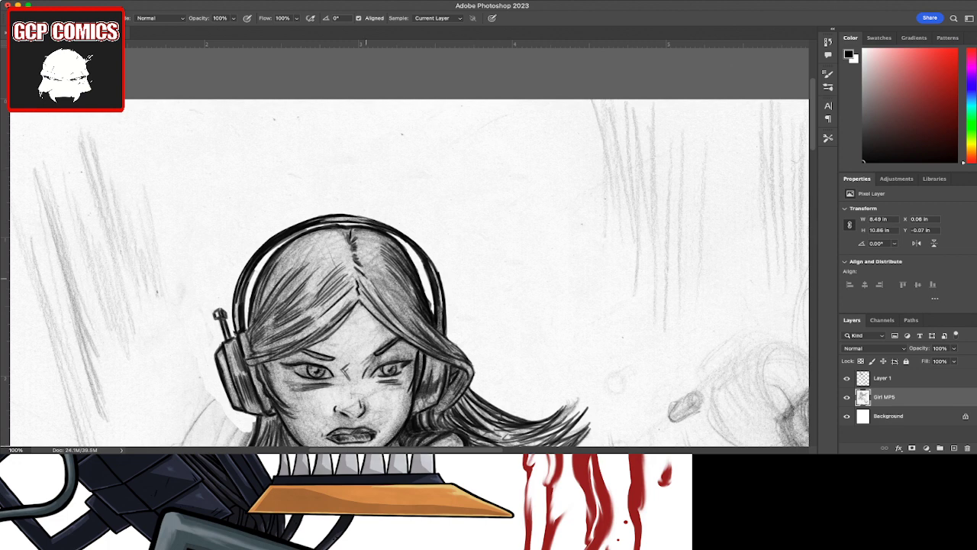
pyautogui.moveTo(223, 421)
pyautogui.mouseDown()
pyautogui.moveTo(259, 436)
pyautogui.moveTo(203, 365)
pyautogui.mouseUp()
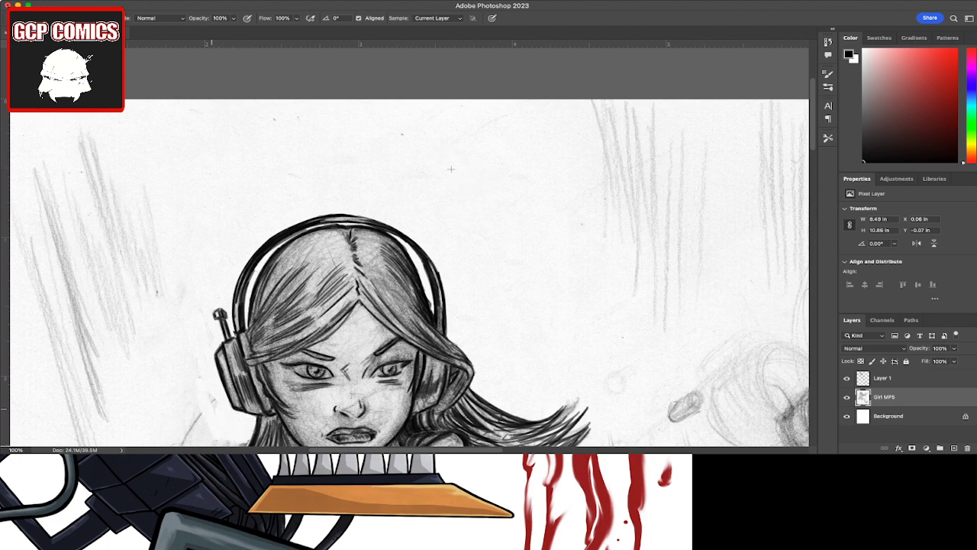
pyautogui.moveTo(197, 404); pyautogui.dragTo(183, 417)
# Step: Clone pale paper patches over the shading left of the nose and onto the left cheek
pyautogui.moveTo(478, 306); pyautogui.dragTo(440, 178)
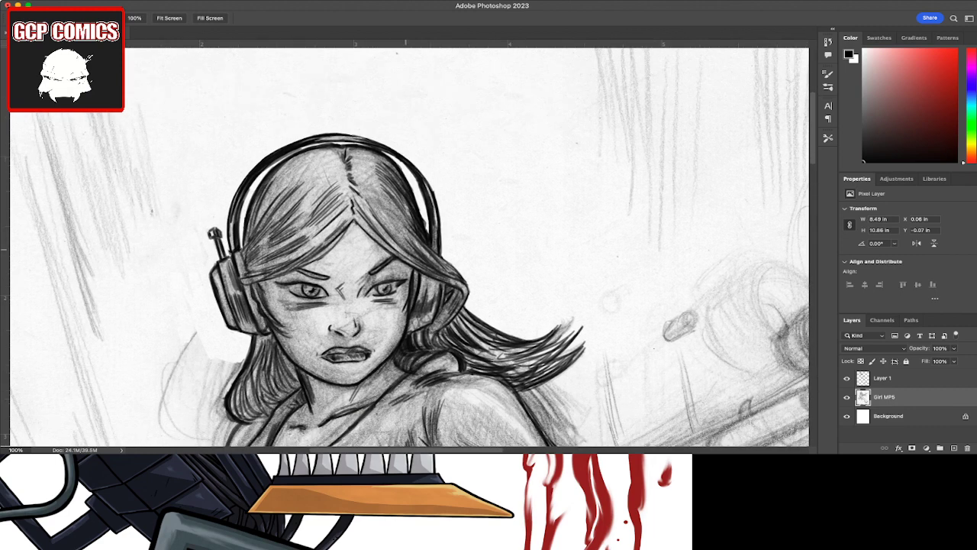
pyautogui.moveTo(475, 275)
pyautogui.mouseDown()
pyautogui.moveTo(489, 267)
pyautogui.moveTo(480, 276)
pyautogui.mouseUp()
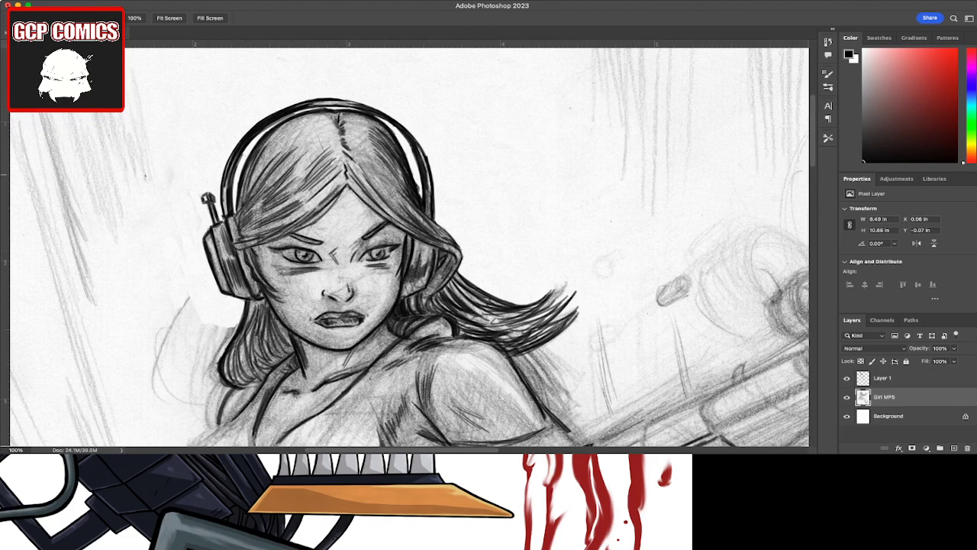
pyautogui.press('s')
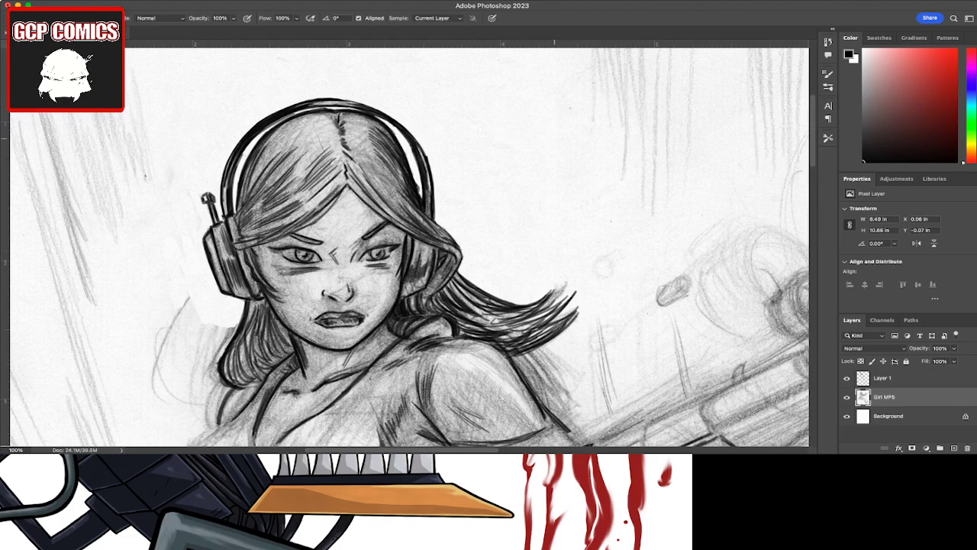
pyautogui.click(344, 291)
pyautogui.click(343, 293)
pyautogui.click(345, 287)
pyautogui.click(345, 277)
pyautogui.click(346, 275)
pyautogui.click(333, 275)
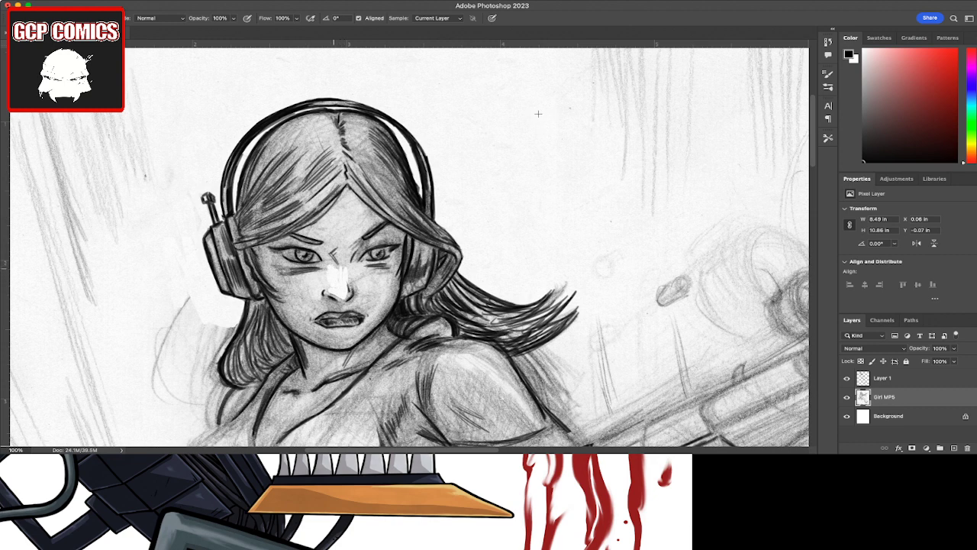
pyautogui.click(327, 278)
pyautogui.moveTo(314, 290)
pyautogui.mouseDown()
pyautogui.moveTo(293, 280)
pyautogui.moveTo(319, 282)
pyautogui.moveTo(345, 256)
pyautogui.moveTo(353, 272)
pyautogui.moveTo(345, 237)
pyautogui.mouseUp()
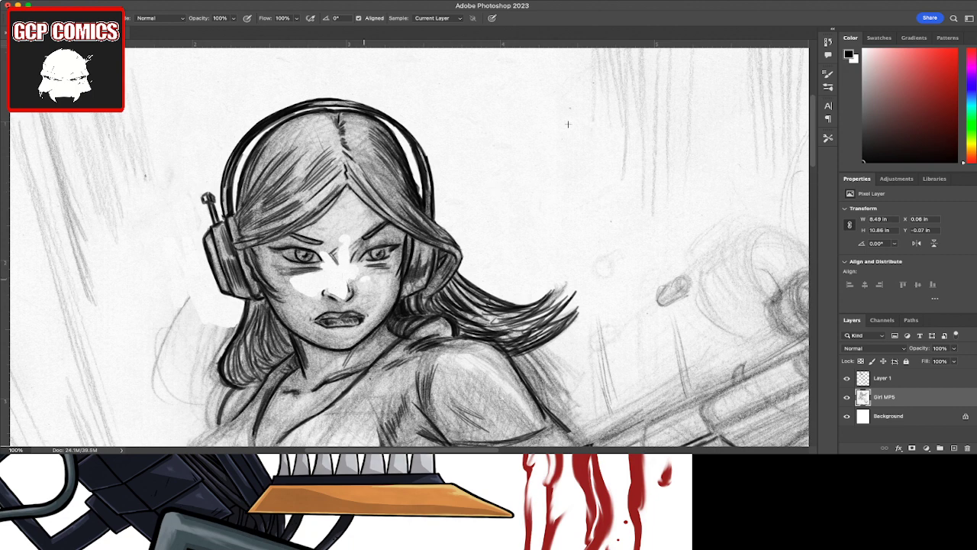
pyautogui.moveTo(374, 276)
pyautogui.mouseDown()
pyautogui.moveTo(376, 289)
pyautogui.moveTo(353, 284)
pyautogui.moveTo(369, 293)
pyautogui.moveTo(384, 278)
pyautogui.moveTo(366, 261)
pyautogui.moveTo(394, 267)
pyautogui.moveTo(373, 303)
pyautogui.moveTo(360, 288)
pyautogui.moveTo(378, 321)
pyautogui.moveTo(328, 333)
pyautogui.moveTo(355, 341)
pyautogui.moveTo(349, 346)
pyautogui.moveTo(317, 328)
pyautogui.moveTo(319, 342)
pyautogui.moveTo(359, 341)
pyautogui.moveTo(378, 317)
pyautogui.mouseUp()
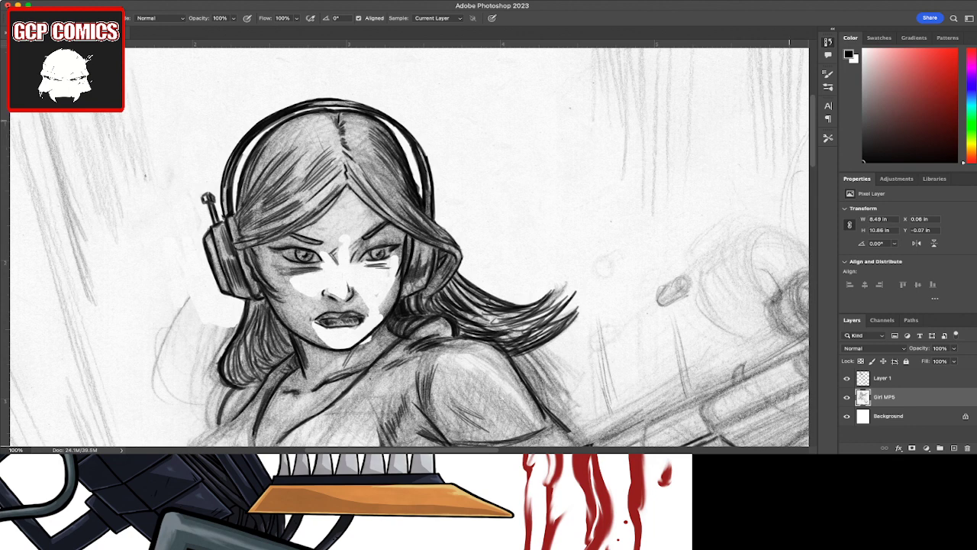
# Step: Undo the white patches beside the nose and face, restoring the original pencil shading
pyautogui.hotkey('ctrl', 'z')
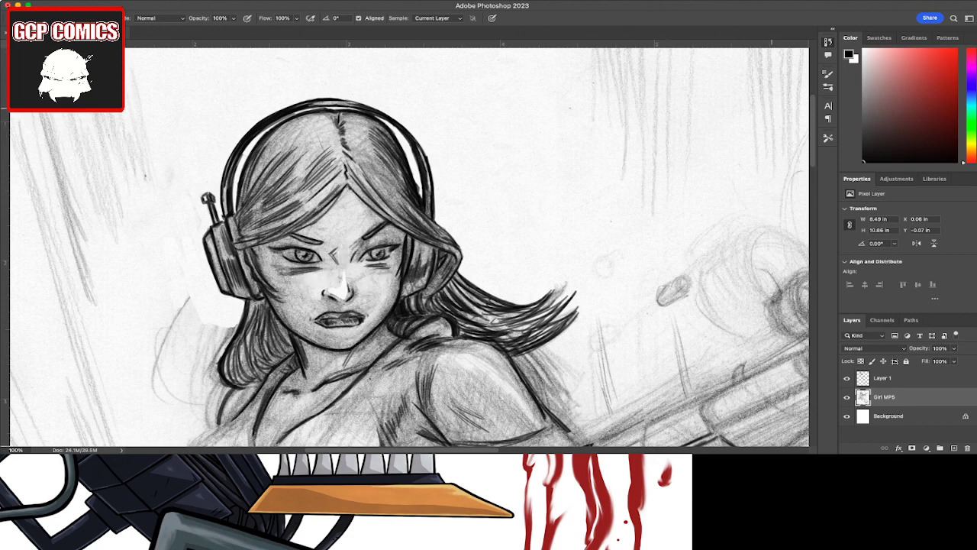
pyautogui.hotkey('ctrl', 'z')
pyautogui.hotkey('ctrl', 'z')
pyautogui.hotkey('ctrl', 'z')
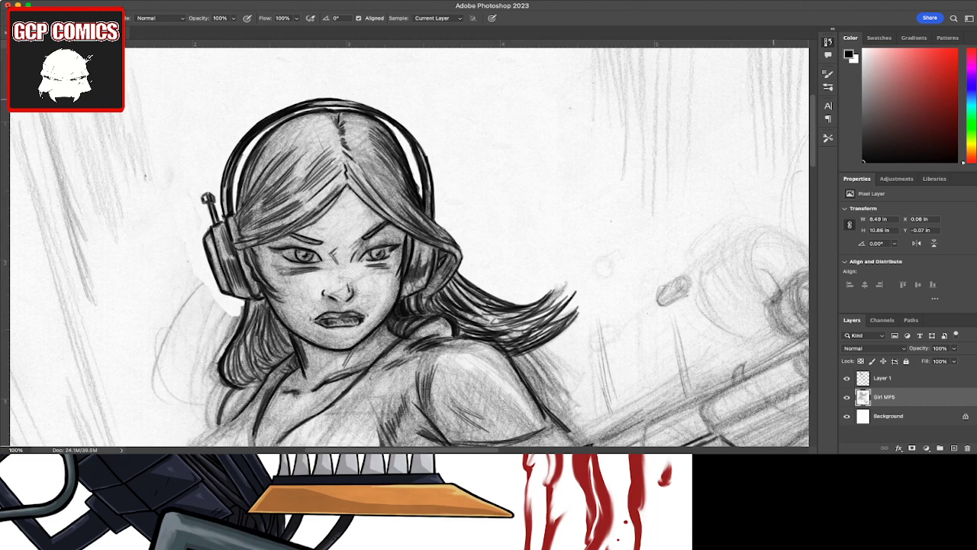
pyautogui.hotkey('ctrl', 'z')
pyautogui.hotkey('ctrl', 'shift', 'z')
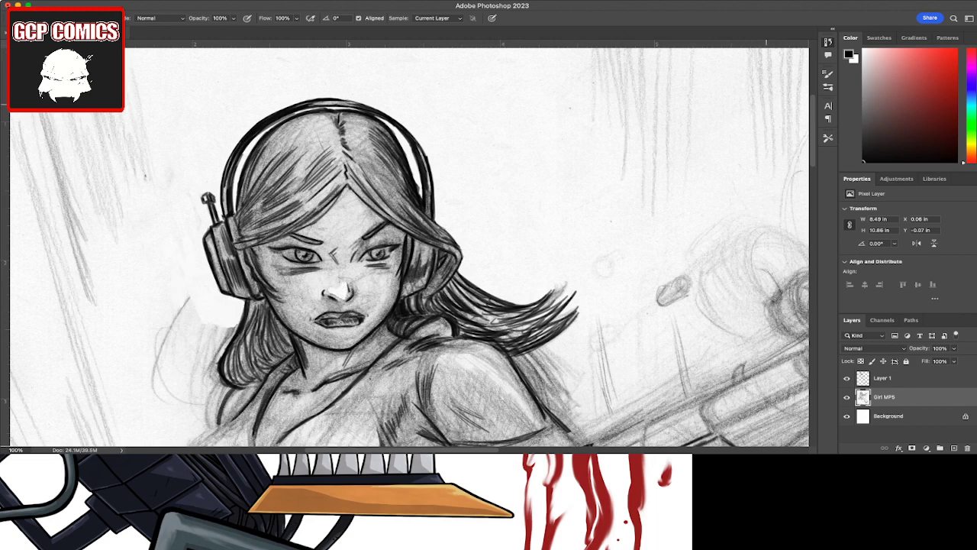
pyautogui.hotkey('ctrl', 'z')
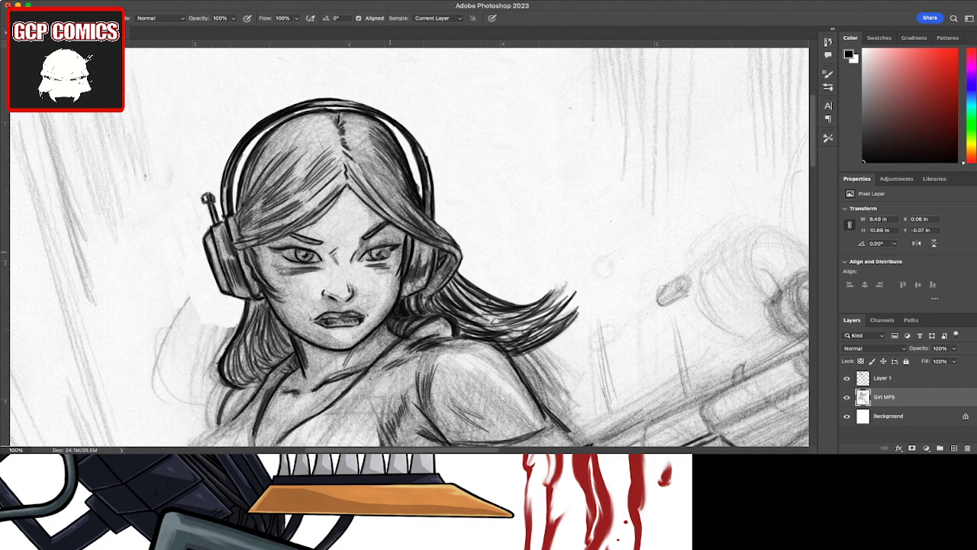
# Step: Clone a small grey shading spot onto the cheek and a light highlight onto the hair
pyautogui.click(382, 275)
pyautogui.click(389, 236)
pyautogui.click(281, 214)
pyautogui.press('r')
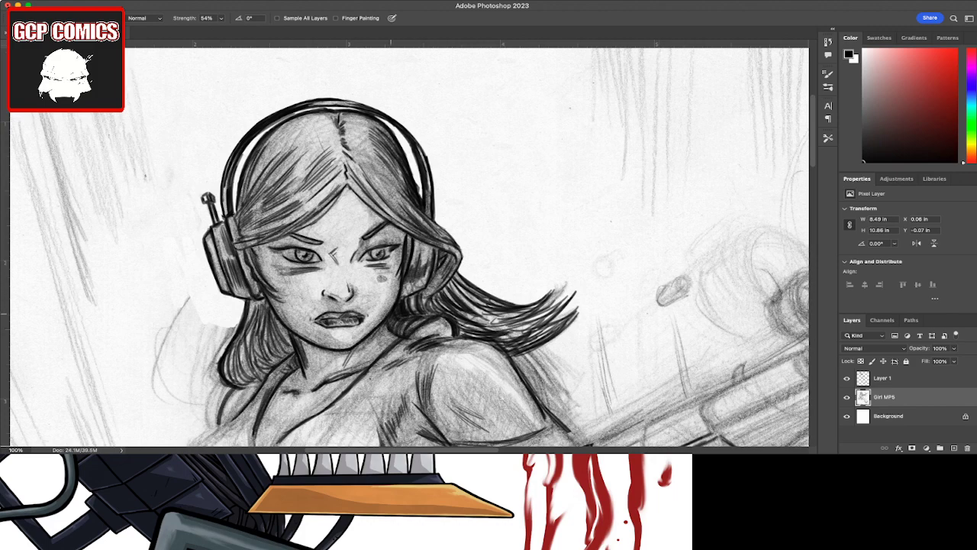
pyautogui.press('b')
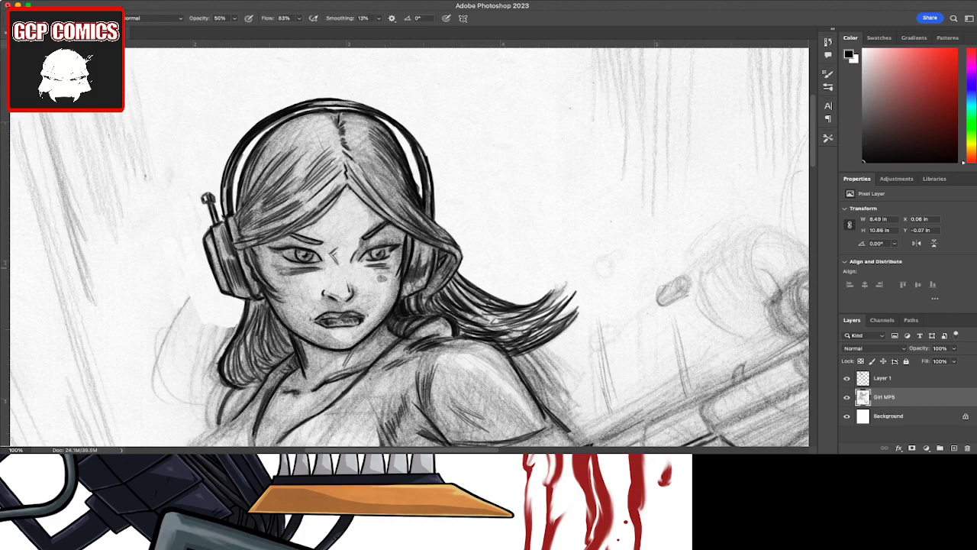
pyautogui.press('z')
pyautogui.scroll(-5, 409, 244)
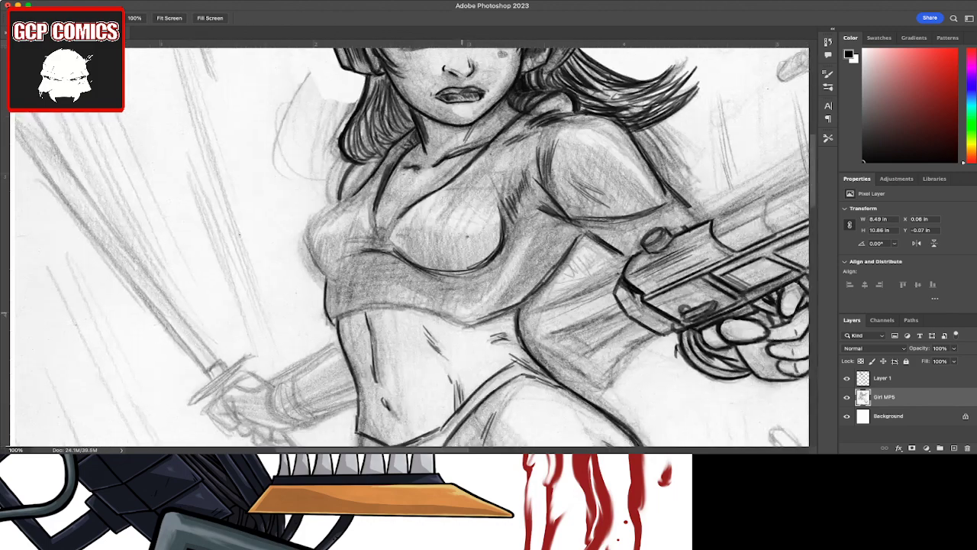
# Step: With the 50% brush, darken the belly, collarbone and cleavage lines on the sketch layer
pyautogui.hscroll(3, 409, 244)
pyautogui.scroll(1, 409, 244)
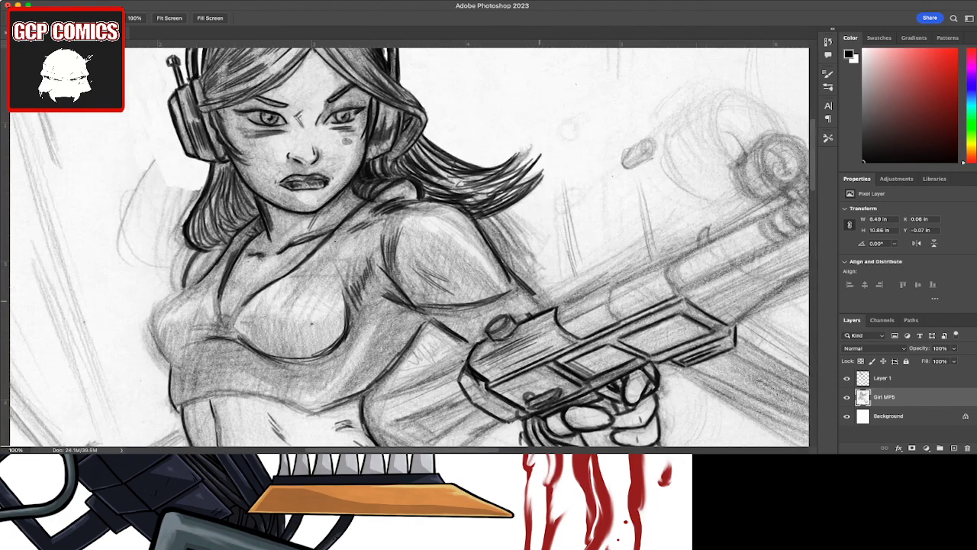
pyautogui.hscroll(-3, 409, 244)
pyautogui.scroll(1, 409, 245)
pyautogui.hscroll(1, 409, 244)
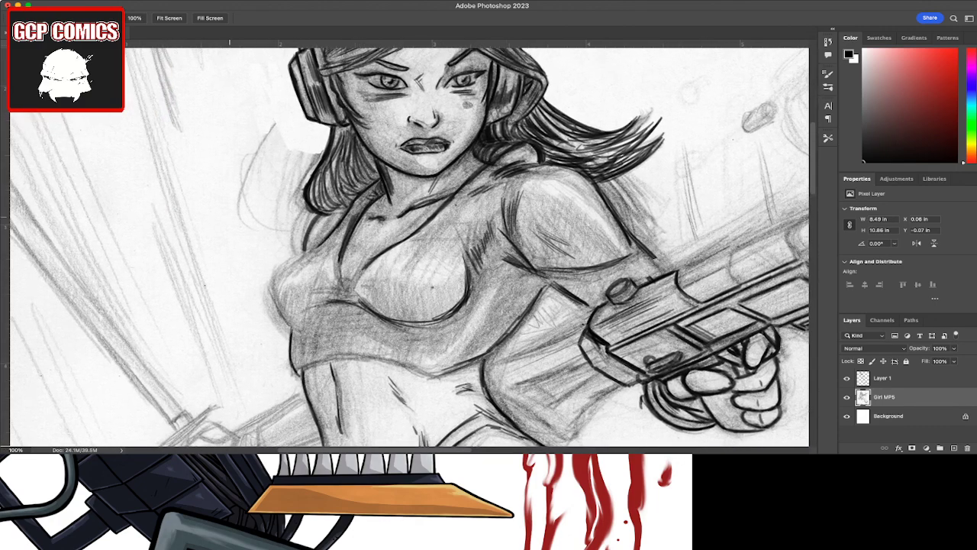
pyautogui.press('b')
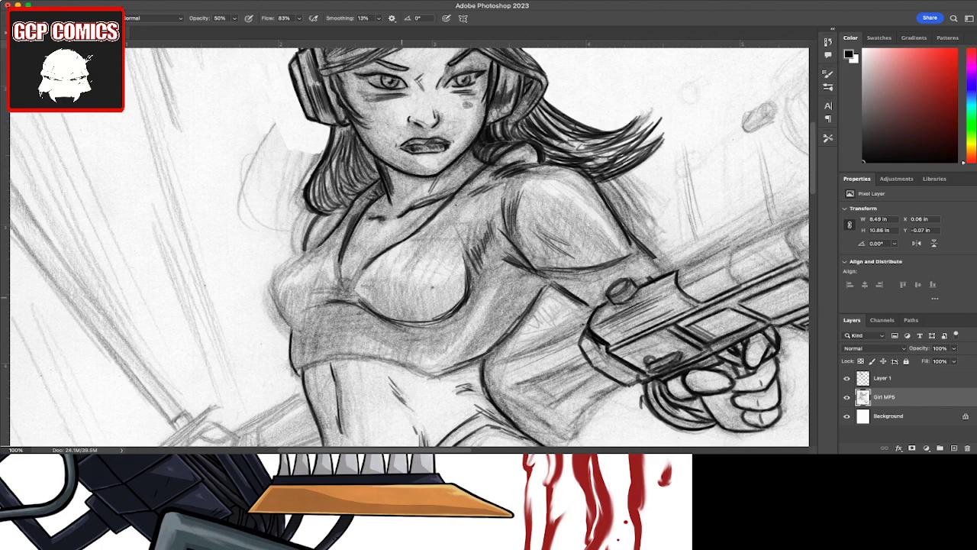
pyautogui.moveTo(406, 321)
pyautogui.mouseDown()
pyautogui.moveTo(398, 281)
pyautogui.moveTo(489, 181)
pyautogui.mouseUp()
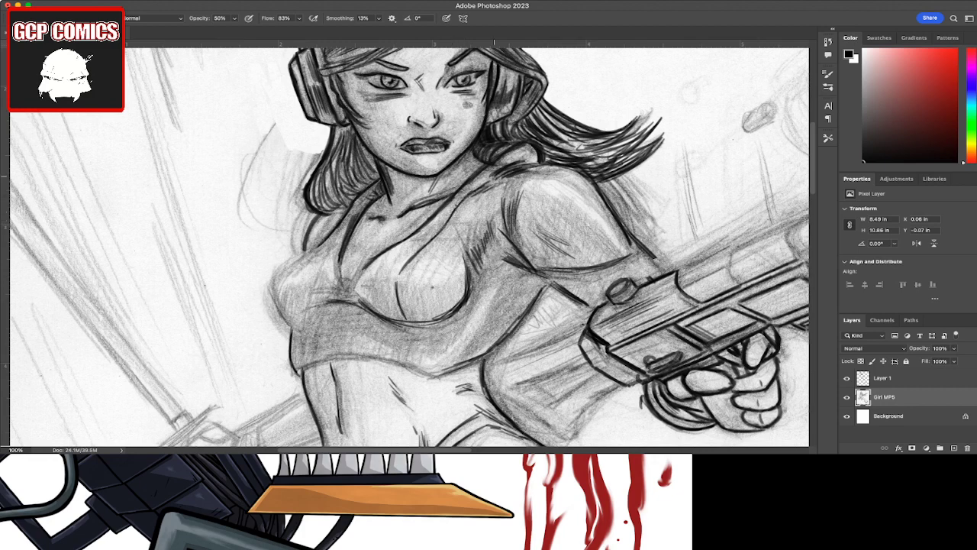
pyautogui.moveTo(452, 229); pyautogui.dragTo(502, 177)
pyautogui.moveTo(458, 218)
pyautogui.mouseDown()
pyautogui.moveTo(409, 275)
pyautogui.moveTo(418, 325)
pyautogui.moveTo(399, 360)
pyautogui.mouseUp()
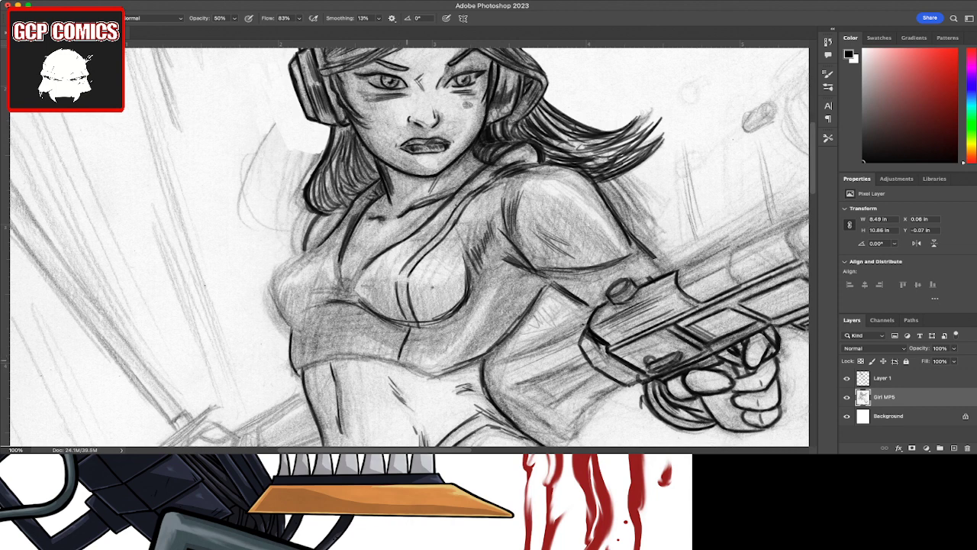
pyautogui.moveTo(417, 328)
pyautogui.mouseDown()
pyautogui.moveTo(408, 364)
pyautogui.moveTo(431, 376)
pyautogui.moveTo(349, 360)
pyautogui.mouseUp()
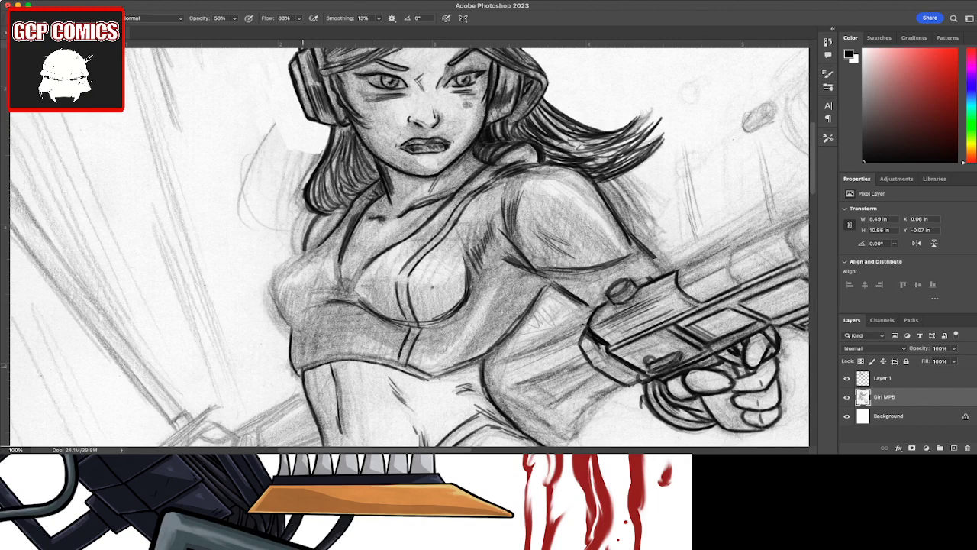
# Step: Darken the waistband and left torso contour, undoing the left breast contour stroke
pyautogui.moveTo(301, 368); pyautogui.dragTo(327, 356)
pyautogui.moveTo(333, 354); pyautogui.dragTo(397, 362)
pyautogui.moveTo(301, 368)
pyautogui.mouseDown()
pyautogui.moveTo(297, 333)
pyautogui.moveTo(299, 349)
pyautogui.moveTo(273, 296)
pyautogui.mouseUp()
pyautogui.moveTo(279, 313)
pyautogui.mouseDown()
pyautogui.moveTo(271, 277)
pyautogui.moveTo(343, 228)
pyautogui.moveTo(271, 282)
pyautogui.moveTo(274, 310)
pyautogui.moveTo(292, 330)
pyautogui.mouseUp()
pyautogui.moveTo(270, 292)
pyautogui.mouseDown()
pyautogui.moveTo(289, 328)
pyautogui.moveTo(272, 302)
pyautogui.moveTo(286, 315)
pyautogui.mouseUp()
pyautogui.press('e')
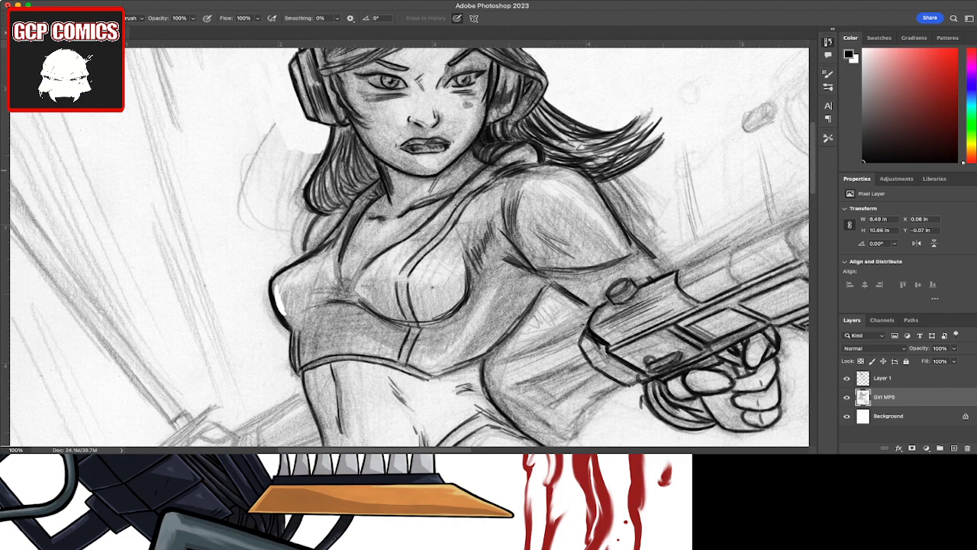
pyautogui.hotkey('ctrl', 'z')
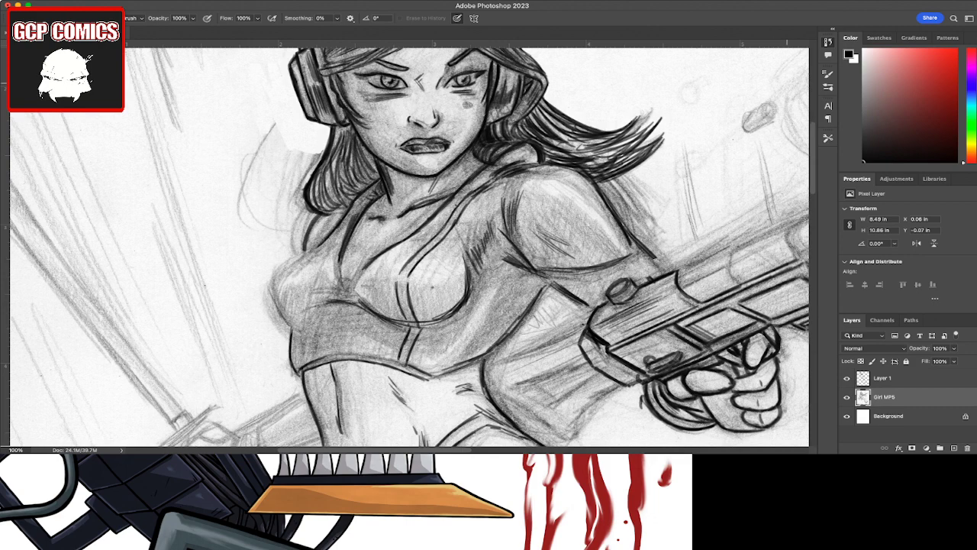
# Step: On Layer 1 with the inking brush, trace the underbust line, left breast and left torso outline
pyautogui.hotkey('alt', ']')
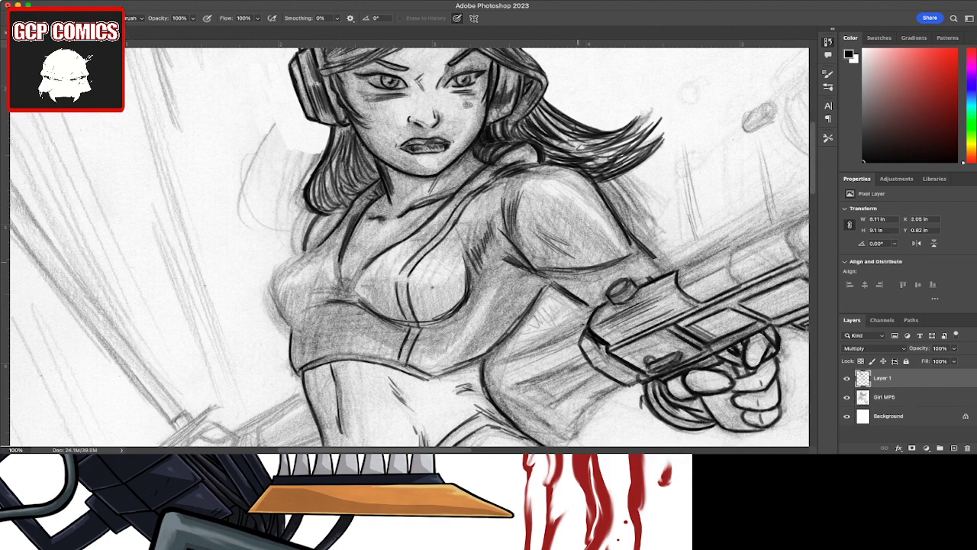
pyautogui.press('b')
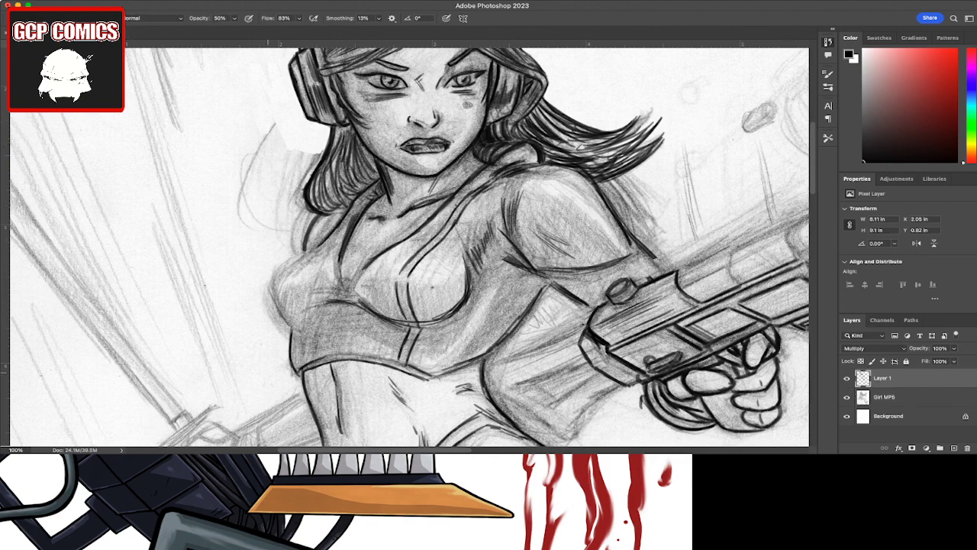
pyautogui.moveTo(313, 360); pyautogui.dragTo(396, 361)
pyautogui.moveTo(322, 308)
pyautogui.mouseDown()
pyautogui.moveTo(281, 321)
pyautogui.moveTo(290, 327)
pyautogui.moveTo(270, 292)
pyautogui.moveTo(269, 301)
pyautogui.moveTo(270, 276)
pyautogui.moveTo(339, 234)
pyautogui.moveTo(325, 229)
pyautogui.mouseUp()
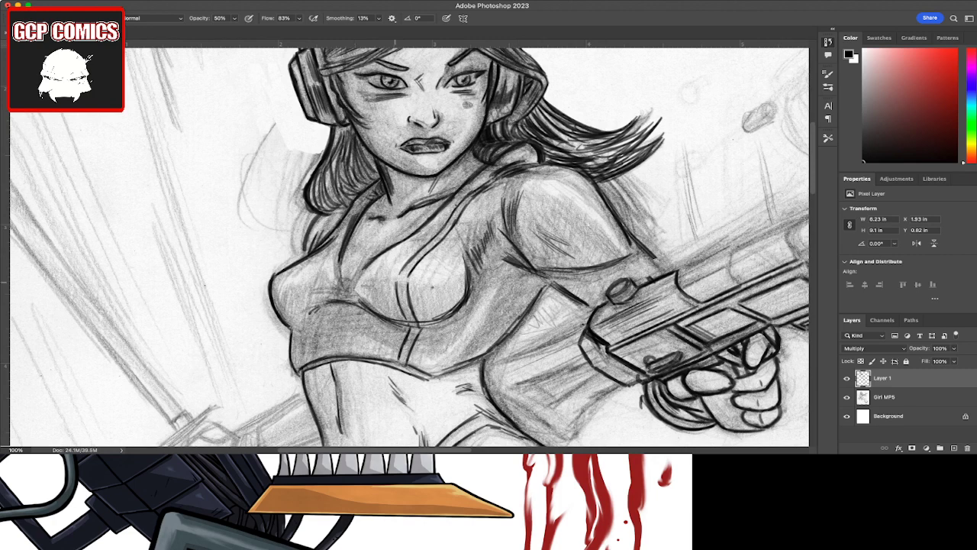
pyautogui.moveTo(312, 351); pyautogui.dragTo(322, 315)
pyautogui.moveTo(328, 361); pyautogui.dragTo(341, 286)
pyautogui.moveTo(332, 355)
pyautogui.mouseDown()
pyautogui.moveTo(341, 304)
pyautogui.moveTo(333, 319)
pyautogui.mouseUp()
pyautogui.moveTo(331, 347); pyautogui.dragTo(331, 333)
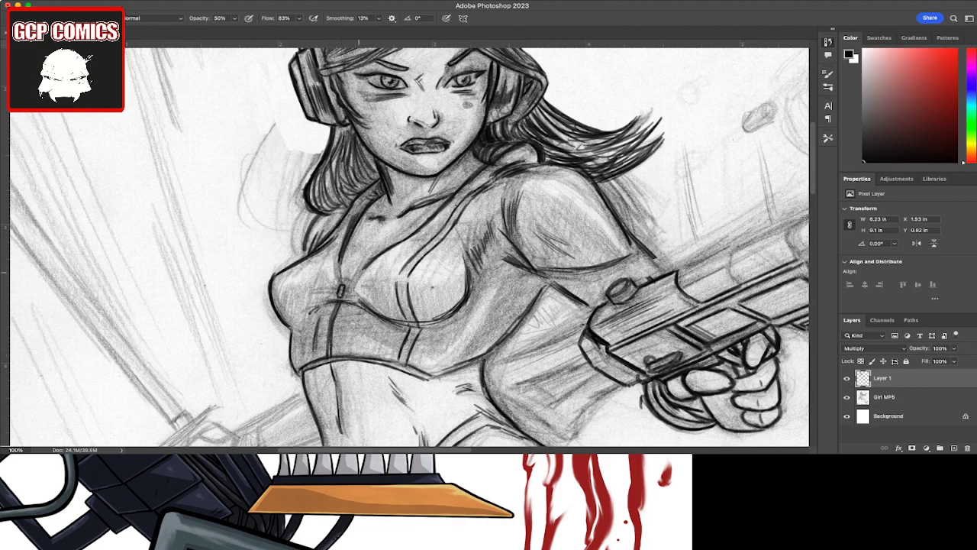
# Step: Ink the bra strap, its centre seam and the long lower edge
pyautogui.moveTo(347, 289); pyautogui.dragTo(359, 275)
pyautogui.moveTo(359, 276)
pyautogui.mouseDown()
pyautogui.moveTo(369, 267)
pyautogui.moveTo(340, 260)
pyautogui.mouseUp()
pyautogui.moveTo(339, 284); pyautogui.dragTo(344, 247)
pyautogui.moveTo(406, 368)
pyautogui.mouseDown()
pyautogui.moveTo(428, 375)
pyautogui.moveTo(461, 363)
pyautogui.moveTo(433, 379)
pyautogui.moveTo(491, 356)
pyautogui.moveTo(553, 281)
pyautogui.moveTo(593, 312)
pyautogui.mouseUp()
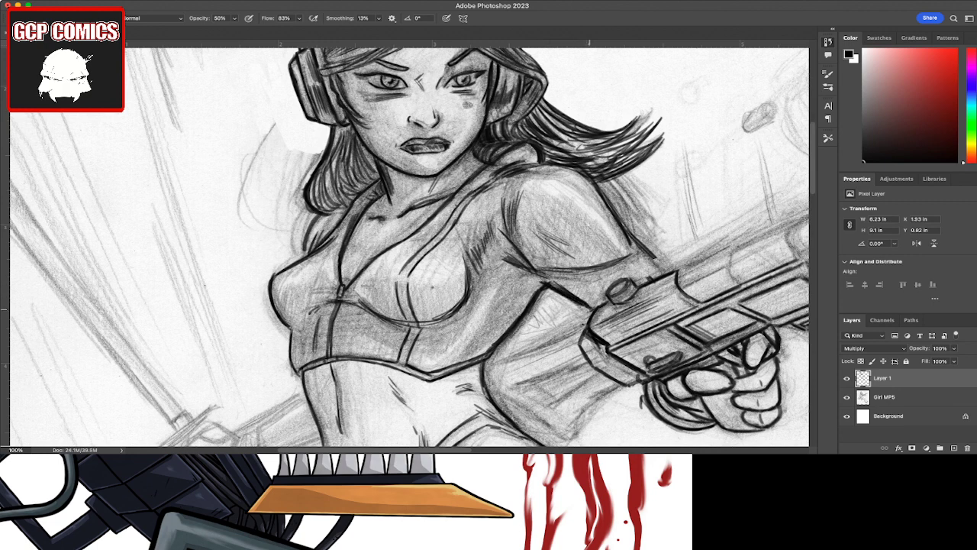
# Step: Hatch along the upper arm and shoulder, then darken the left waist and neckline contours
pyautogui.moveTo(534, 284); pyautogui.dragTo(575, 269)
pyautogui.moveTo(634, 275); pyautogui.dragTo(654, 256)
pyautogui.moveTo(639, 275)
pyautogui.mouseDown()
pyautogui.moveTo(663, 241)
pyautogui.moveTo(670, 254)
pyautogui.moveTo(646, 235)
pyautogui.moveTo(644, 217)
pyautogui.moveTo(629, 214)
pyautogui.mouseUp()
pyautogui.moveTo(611, 232)
pyautogui.mouseDown()
pyautogui.moveTo(631, 205)
pyautogui.moveTo(601, 185)
pyautogui.mouseUp()
pyautogui.moveTo(606, 214)
pyautogui.mouseDown()
pyautogui.moveTo(615, 198)
pyautogui.moveTo(606, 171)
pyautogui.moveTo(538, 161)
pyautogui.moveTo(565, 159)
pyautogui.mouseUp()
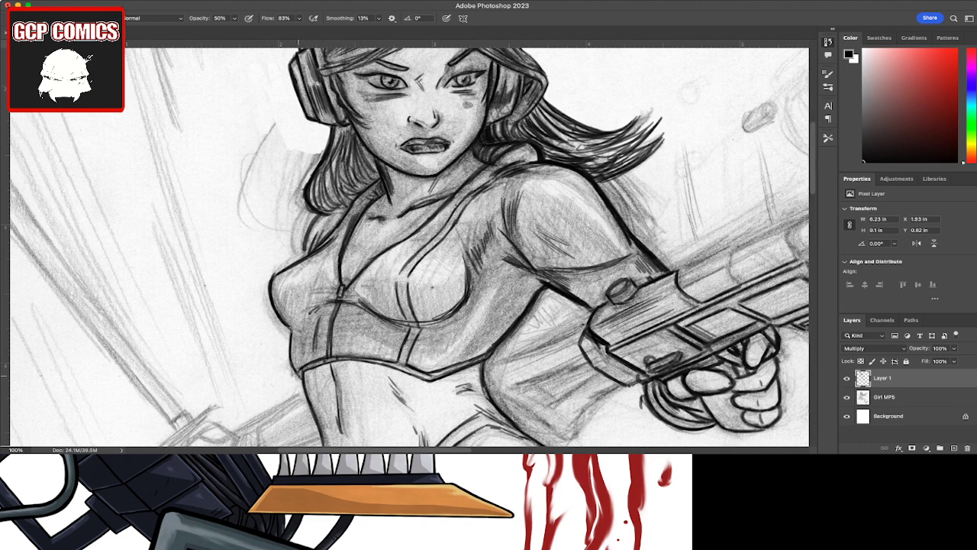
pyautogui.moveTo(298, 360)
pyautogui.mouseDown()
pyautogui.moveTo(289, 379)
pyautogui.moveTo(288, 329)
pyautogui.moveTo(270, 300)
pyautogui.mouseUp()
pyautogui.moveTo(306, 257)
pyautogui.mouseDown()
pyautogui.moveTo(310, 215)
pyautogui.moveTo(313, 237)
pyautogui.moveTo(321, 233)
pyautogui.moveTo(312, 243)
pyautogui.mouseUp()
# Step: Erase stray pencil marks on the shoulder, undo one erase, and add a short shoulder ink line
pyautogui.press('e')
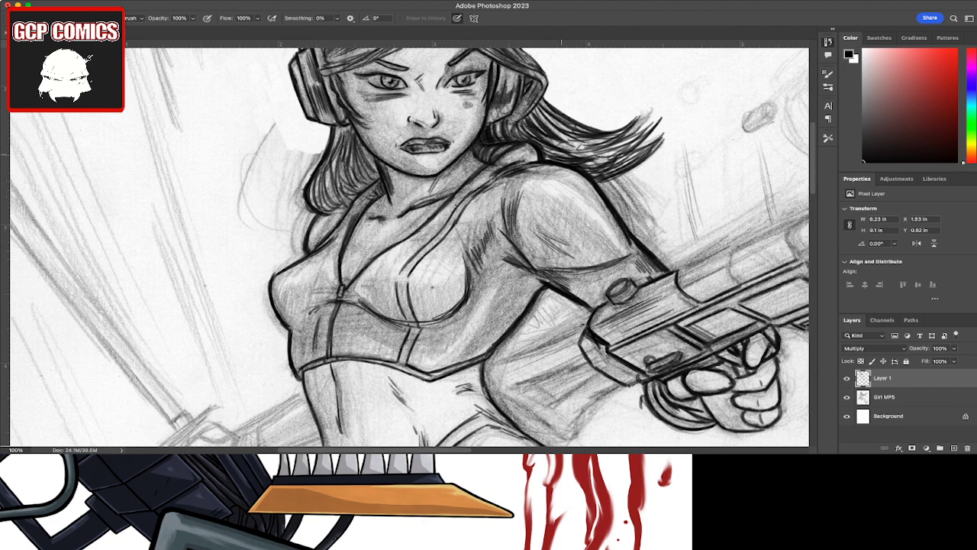
pyautogui.moveTo(492, 162); pyautogui.dragTo(495, 166)
pyautogui.moveTo(520, 193); pyautogui.dragTo(520, 257)
pyautogui.click(526, 259)
pyautogui.moveTo(565, 240); pyautogui.dragTo(544, 249)
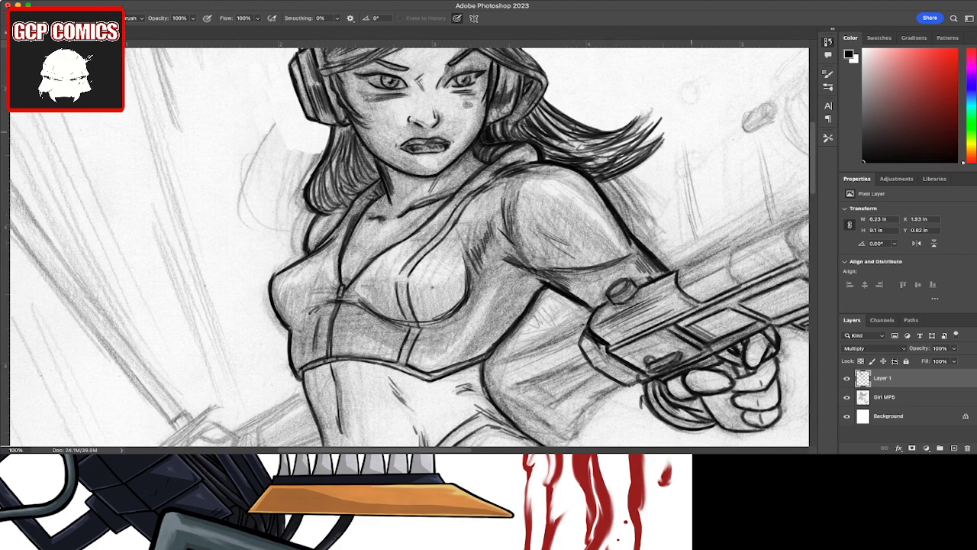
pyautogui.hotkey('ctrl', 'z')
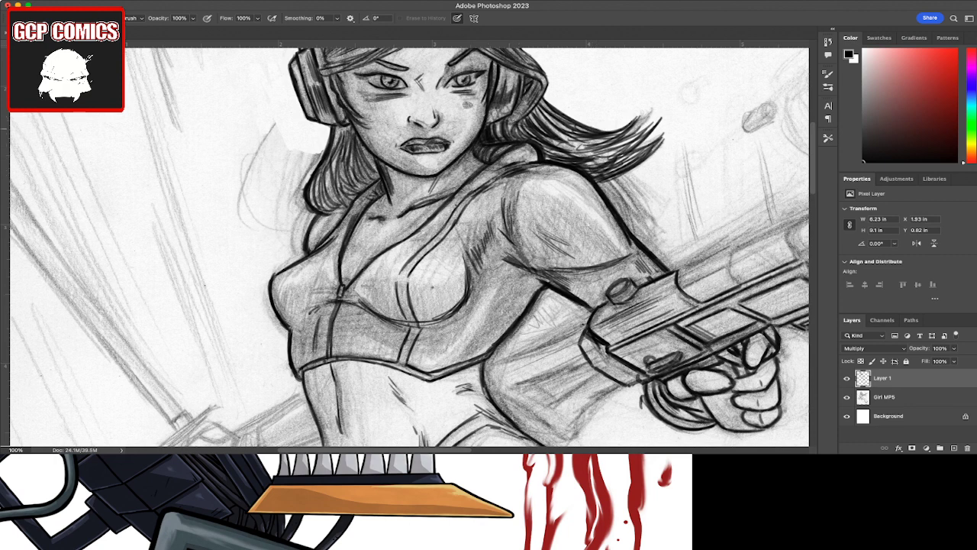
pyautogui.press('b')
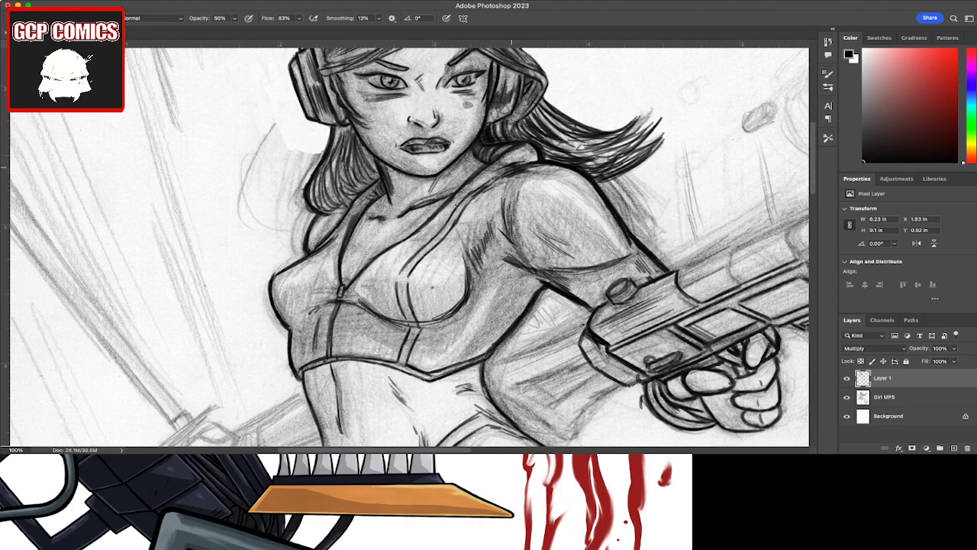
pyautogui.moveTo(523, 167); pyautogui.dragTo(537, 165)
# Step: Erase stray marks near the neck and pan over to the rifle and hand
pyautogui.press('e')
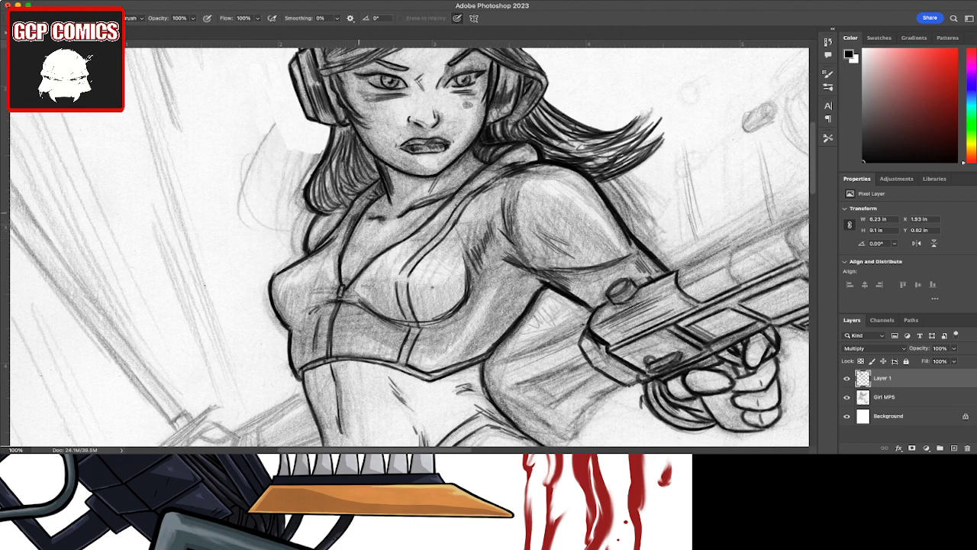
pyautogui.moveTo(359, 216); pyautogui.dragTo(345, 243)
pyautogui.moveTo(379, 166); pyautogui.dragTo(388, 185)
pyautogui.moveTo(394, 186); pyautogui.dragTo(391, 195)
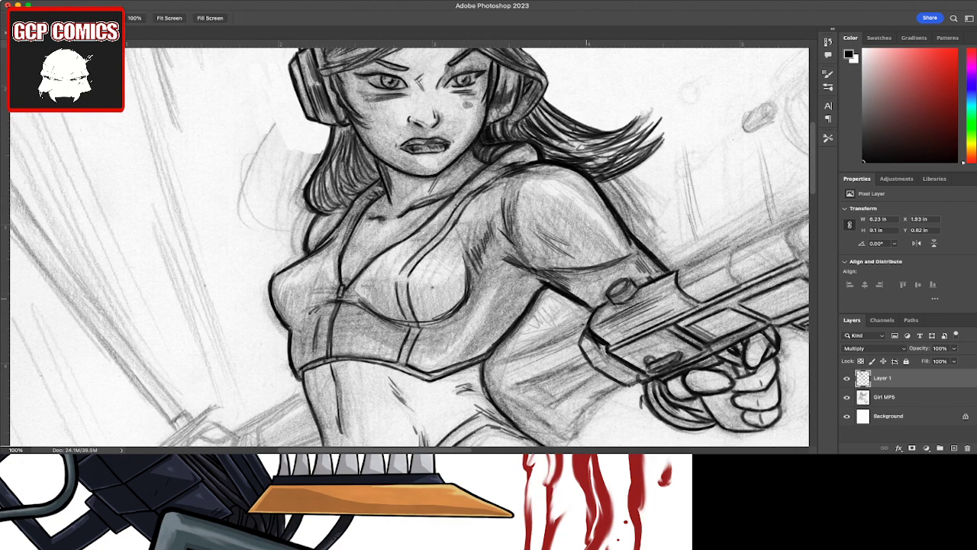
pyautogui.moveTo(534, 252); pyautogui.dragTo(206, 191)
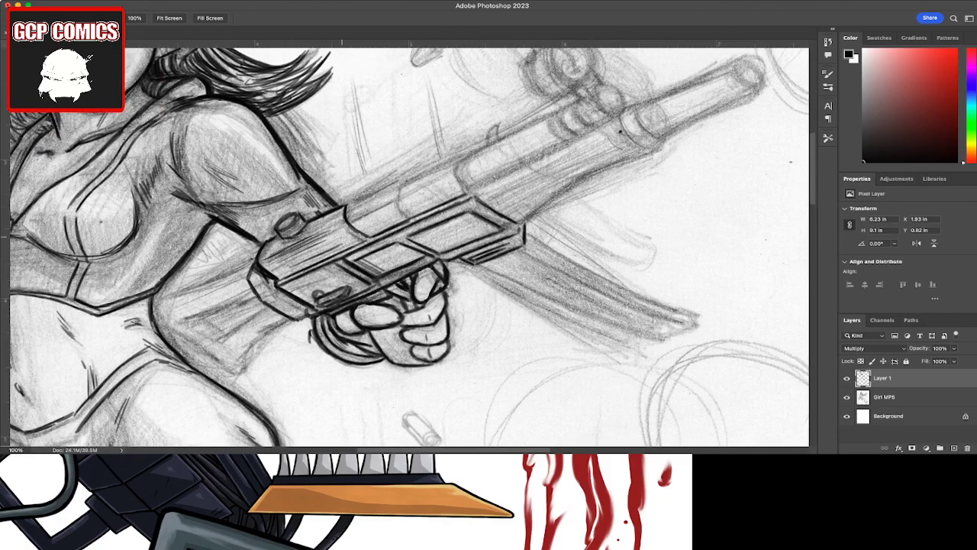
# Step: Ink and darken the thigh contour up toward the gun, with a few shading strokes
pyautogui.press('b')
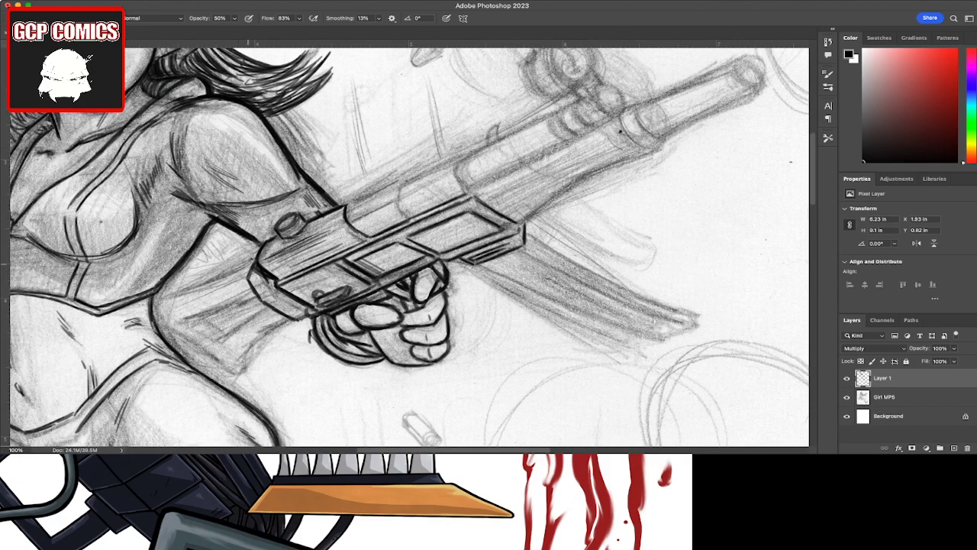
pyautogui.moveTo(157, 317); pyautogui.dragTo(158, 306)
pyautogui.moveTo(213, 282)
pyautogui.mouseDown()
pyautogui.moveTo(160, 302)
pyautogui.moveTo(178, 295)
pyautogui.mouseUp()
pyautogui.moveTo(242, 271)
pyautogui.mouseDown()
pyautogui.moveTo(181, 291)
pyautogui.moveTo(228, 276)
pyautogui.moveTo(179, 320)
pyautogui.mouseUp()
pyautogui.moveTo(245, 298)
pyautogui.mouseDown()
pyautogui.moveTo(181, 319)
pyautogui.moveTo(240, 301)
pyautogui.moveTo(223, 339)
pyautogui.moveTo(213, 328)
pyautogui.moveTo(222, 336)
pyautogui.moveTo(206, 340)
pyautogui.moveTo(218, 354)
pyautogui.moveTo(208, 330)
pyautogui.moveTo(205, 351)
pyautogui.moveTo(245, 376)
pyautogui.mouseUp()
pyautogui.moveTo(229, 370)
pyautogui.mouseDown()
pyautogui.moveTo(249, 377)
pyautogui.moveTo(254, 368)
pyautogui.mouseUp()
pyautogui.moveTo(249, 339)
pyautogui.mouseDown()
pyautogui.moveTo(260, 361)
pyautogui.moveTo(242, 361)
pyautogui.moveTo(246, 351)
pyautogui.mouseUp()
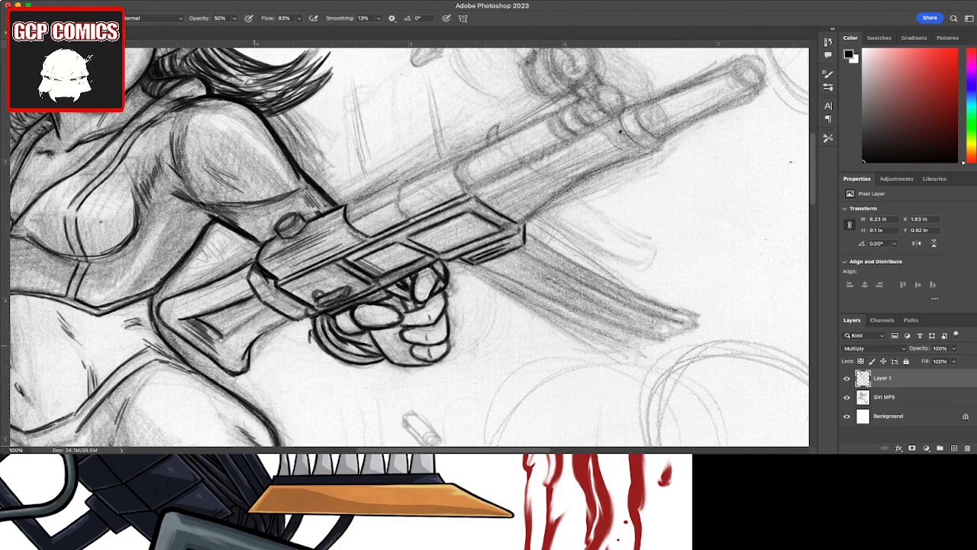
pyautogui.moveTo(283, 323)
pyautogui.mouseDown()
pyautogui.moveTo(252, 345)
pyautogui.moveTo(261, 342)
pyautogui.moveTo(236, 377)
pyautogui.moveTo(276, 328)
pyautogui.mouseUp()
# Step: Hatch the rifle stock, the area below the rail, the front edge and the gun's top
pyautogui.press('e')
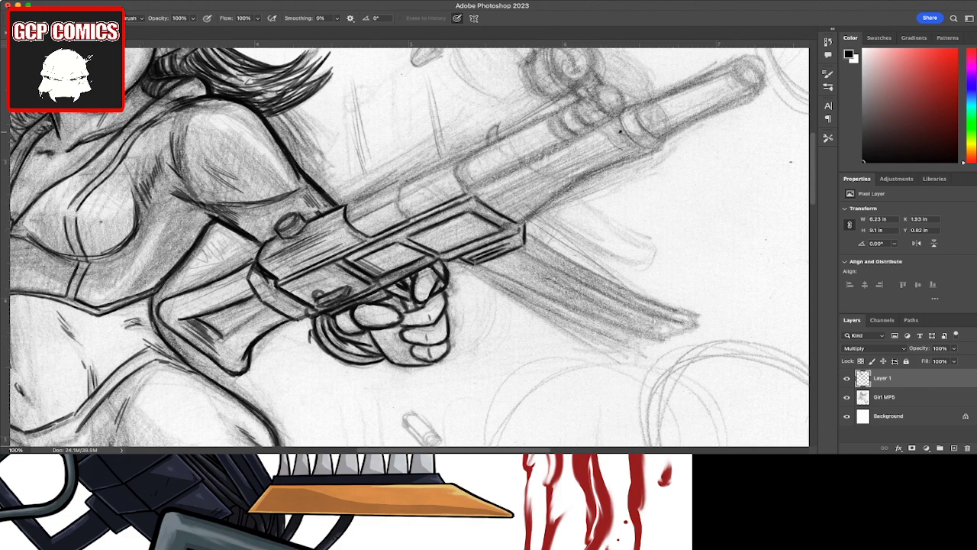
pyautogui.press('b')
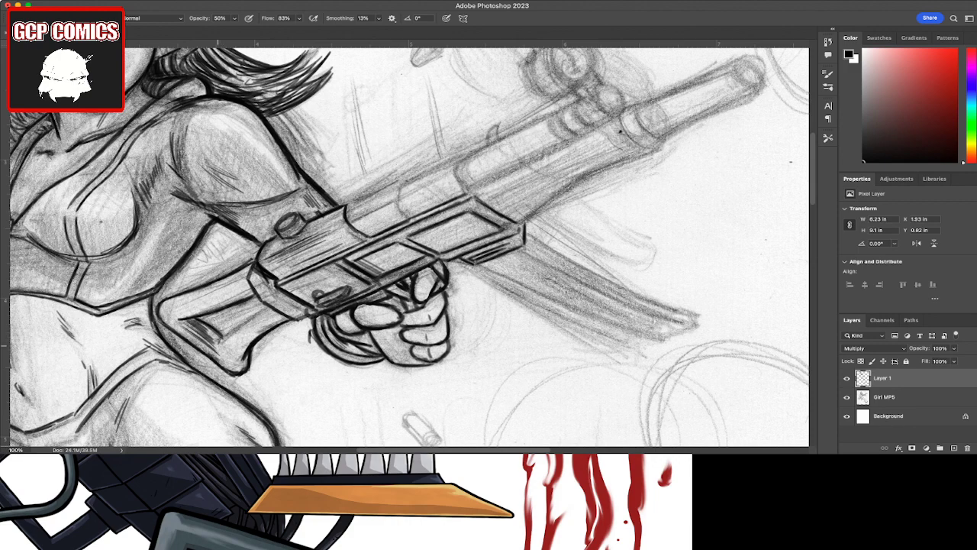
pyautogui.moveTo(226, 336)
pyautogui.mouseDown()
pyautogui.moveTo(220, 349)
pyautogui.moveTo(225, 337)
pyautogui.mouseUp()
pyautogui.moveTo(266, 313); pyautogui.dragTo(223, 336)
pyautogui.moveTo(269, 310)
pyautogui.mouseDown()
pyautogui.moveTo(233, 332)
pyautogui.moveTo(249, 321)
pyautogui.mouseUp()
pyautogui.moveTo(292, 297)
pyautogui.mouseDown()
pyautogui.moveTo(281, 311)
pyautogui.moveTo(266, 296)
pyautogui.moveTo(272, 310)
pyautogui.moveTo(292, 309)
pyautogui.moveTo(270, 316)
pyautogui.moveTo(255, 301)
pyautogui.mouseUp()
pyautogui.moveTo(264, 281); pyautogui.dragTo(261, 296)
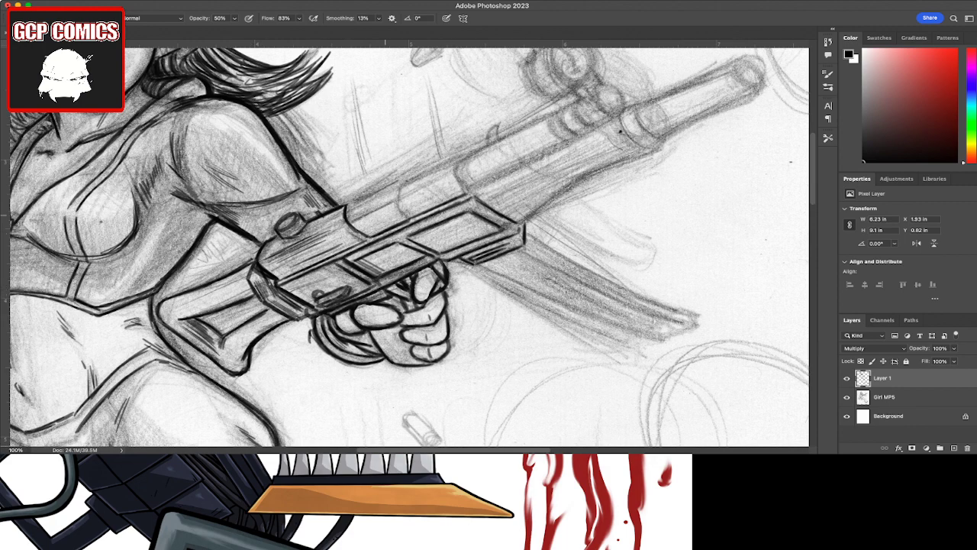
pyautogui.moveTo(371, 209)
pyautogui.mouseDown()
pyautogui.moveTo(350, 223)
pyautogui.moveTo(348, 207)
pyautogui.moveTo(375, 193)
pyautogui.moveTo(352, 206)
pyautogui.mouseUp()
pyautogui.moveTo(397, 183)
pyautogui.mouseDown()
pyautogui.moveTo(350, 204)
pyautogui.moveTo(462, 156)
pyautogui.moveTo(448, 164)
pyautogui.mouseUp()
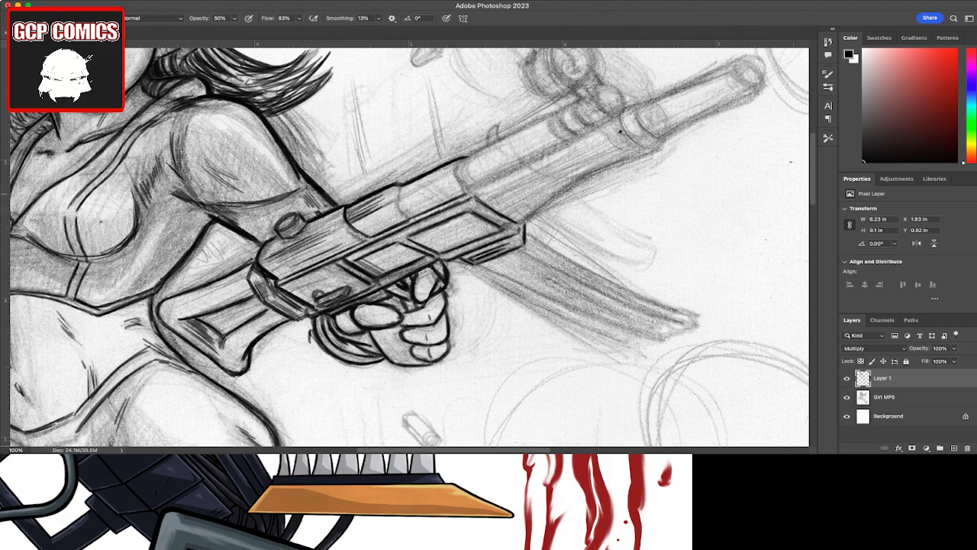
# Step: Hatch the receiver and ink the lower and upper barrel edges
pyautogui.press('e')
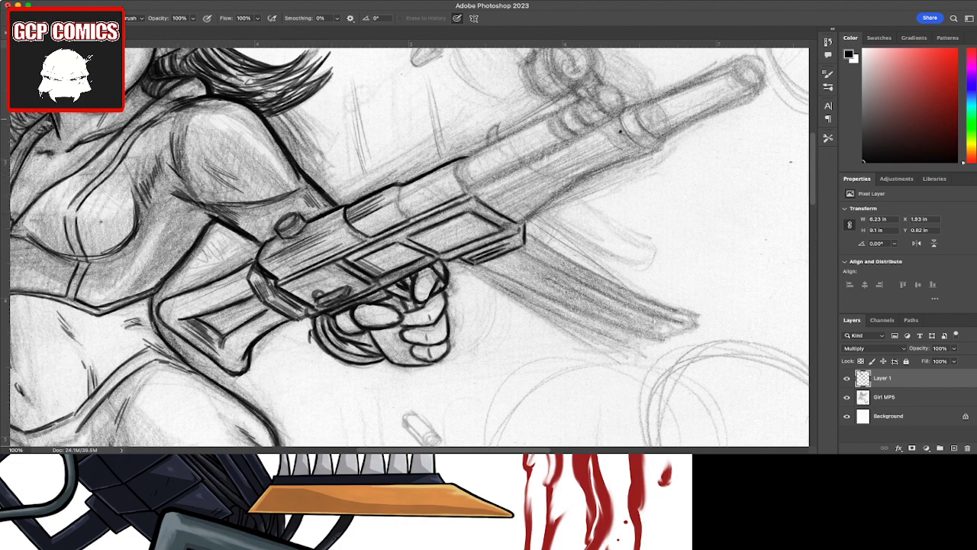
pyautogui.press('b')
pyautogui.moveTo(269, 259); pyautogui.dragTo(339, 236)
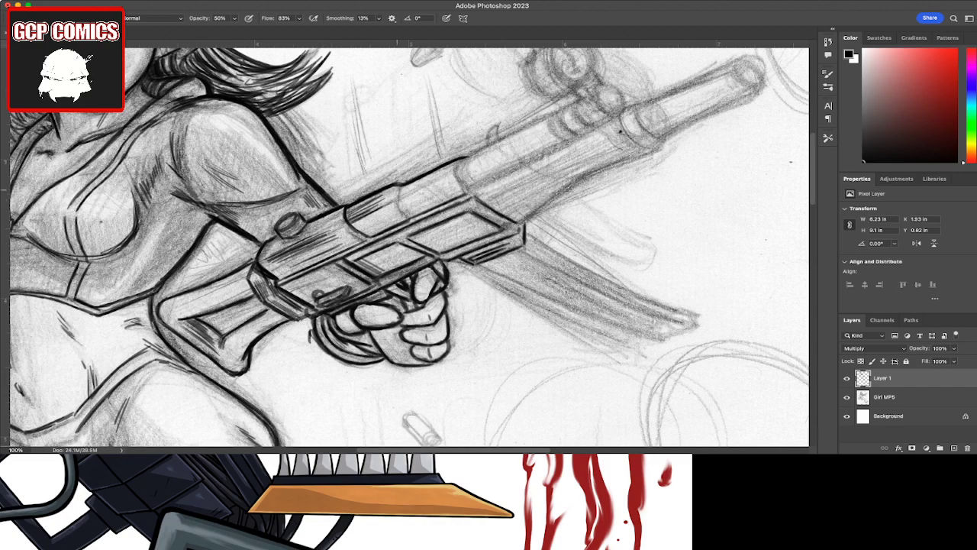
pyautogui.moveTo(396, 186)
pyautogui.mouseDown()
pyautogui.moveTo(408, 216)
pyautogui.moveTo(397, 206)
pyautogui.mouseUp()
pyautogui.moveTo(455, 179); pyautogui.dragTo(470, 191)
pyautogui.moveTo(470, 190); pyautogui.dragTo(573, 141)
pyautogui.moveTo(526, 161); pyautogui.dragTo(575, 139)
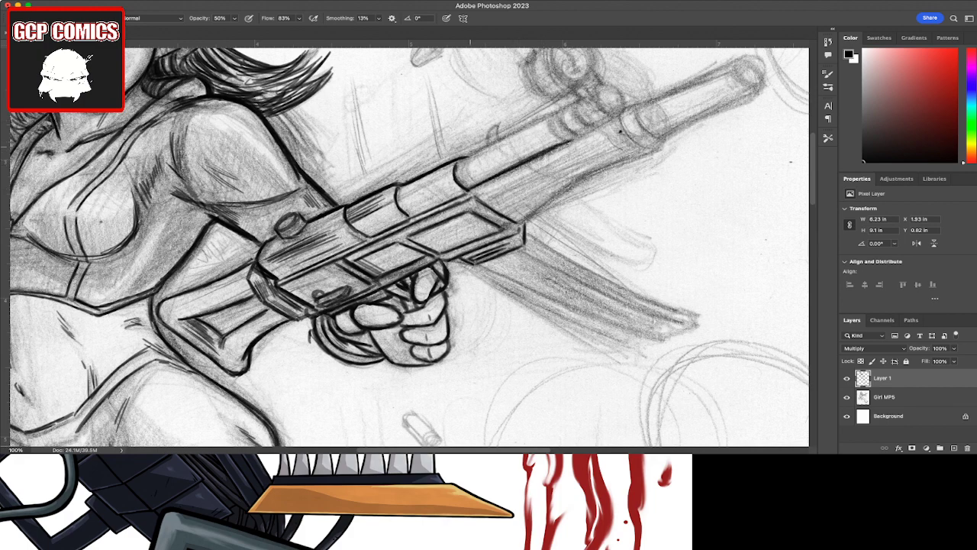
pyautogui.moveTo(461, 160); pyautogui.dragTo(549, 116)
pyautogui.moveTo(504, 140); pyautogui.dragTo(560, 110)
# Step: Darken the lower barrel edge toward the muzzle and ink the front grip's lower edge
pyautogui.moveTo(538, 153); pyautogui.dragTo(584, 132)
pyautogui.moveTo(562, 143); pyautogui.dragTo(596, 123)
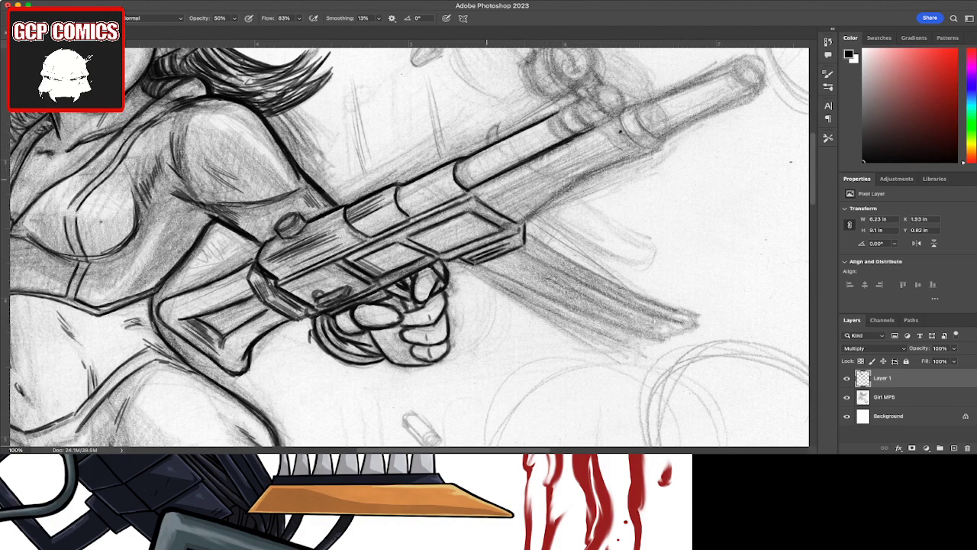
pyautogui.moveTo(467, 189); pyautogui.dragTo(528, 159)
pyautogui.moveTo(476, 191); pyautogui.dragTo(576, 142)
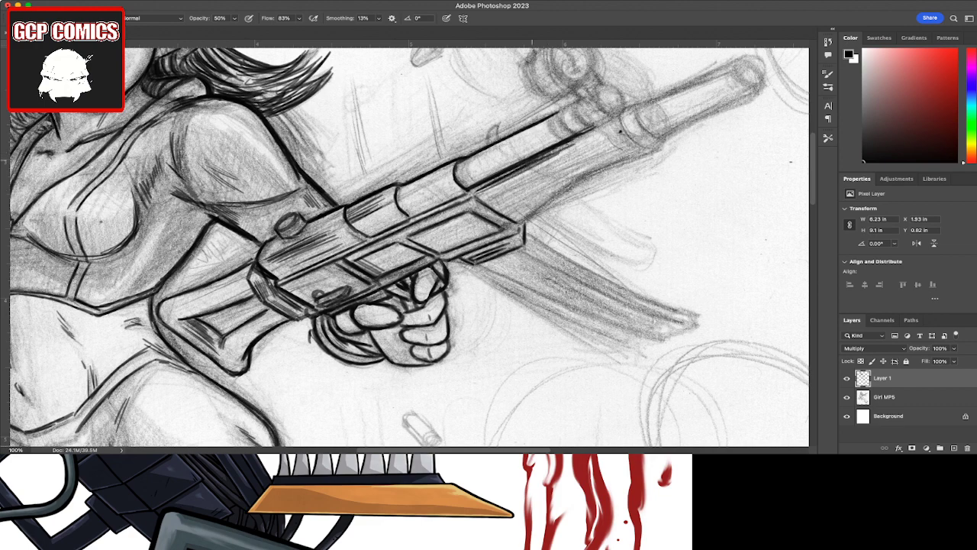
pyautogui.moveTo(528, 165); pyautogui.dragTo(608, 125)
pyautogui.moveTo(553, 155); pyautogui.dragTo(617, 120)
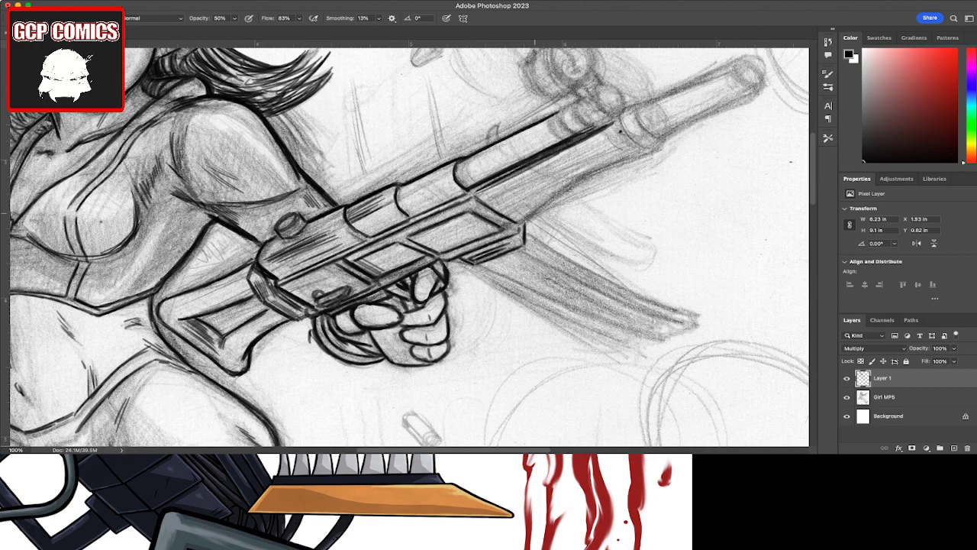
pyautogui.moveTo(519, 226)
pyautogui.mouseDown()
pyautogui.moveTo(589, 173)
pyautogui.moveTo(662, 139)
pyautogui.mouseUp()
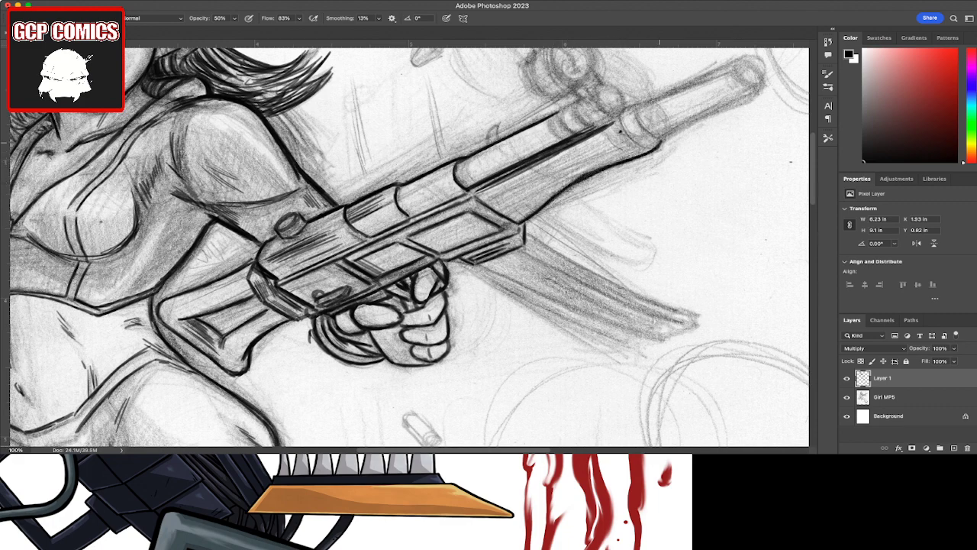
pyautogui.moveTo(489, 202); pyautogui.dragTo(587, 161)
pyautogui.moveTo(539, 191); pyautogui.dragTo(632, 151)
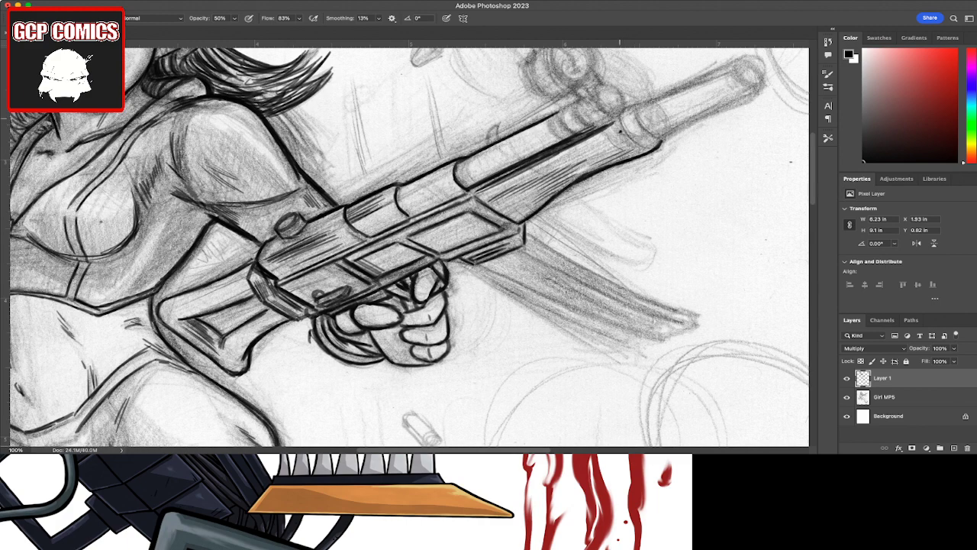
# Step: Ink the near muzzle ring, a smaller ring above it, and the ring at the barrel's far end
pyautogui.moveTo(617, 121); pyautogui.dragTo(634, 145)
pyautogui.moveTo(622, 136)
pyautogui.mouseDown()
pyautogui.moveTo(643, 152)
pyautogui.moveTo(652, 142)
pyautogui.moveTo(637, 148)
pyautogui.moveTo(646, 151)
pyautogui.mouseUp()
pyautogui.moveTo(629, 117)
pyautogui.mouseDown()
pyautogui.moveTo(663, 140)
pyautogui.moveTo(653, 146)
pyautogui.mouseUp()
pyautogui.moveTo(630, 113)
pyautogui.mouseDown()
pyautogui.moveTo(631, 125)
pyautogui.moveTo(663, 136)
pyautogui.moveTo(628, 146)
pyautogui.mouseUp()
pyautogui.moveTo(598, 90)
pyautogui.mouseDown()
pyautogui.moveTo(626, 115)
pyautogui.moveTo(624, 85)
pyautogui.moveTo(614, 113)
pyautogui.mouseUp()
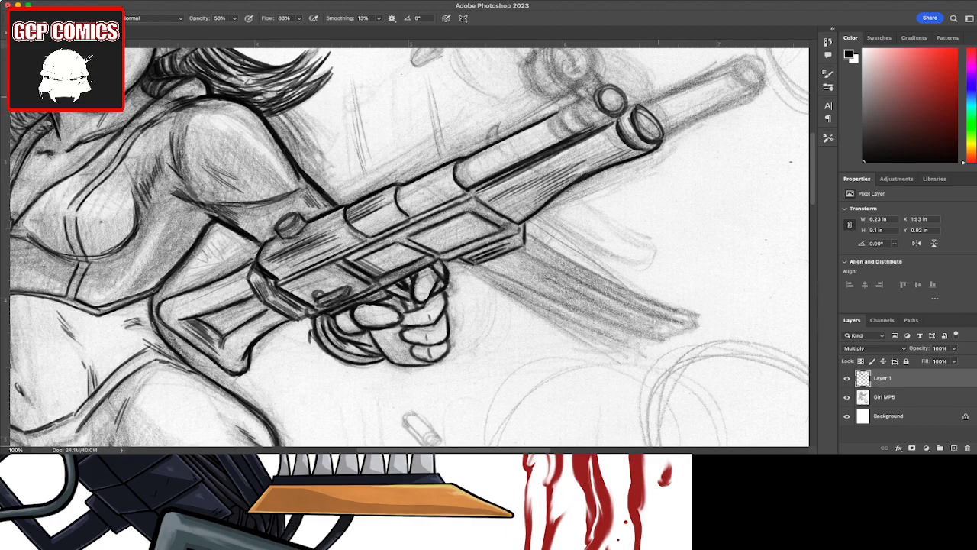
pyautogui.moveTo(744, 69)
pyautogui.mouseDown()
pyautogui.moveTo(731, 99)
pyautogui.moveTo(768, 72)
pyautogui.moveTo(770, 100)
pyautogui.moveTo(727, 96)
pyautogui.moveTo(750, 88)
pyautogui.moveTo(730, 100)
pyautogui.moveTo(765, 84)
pyautogui.mouseUp()
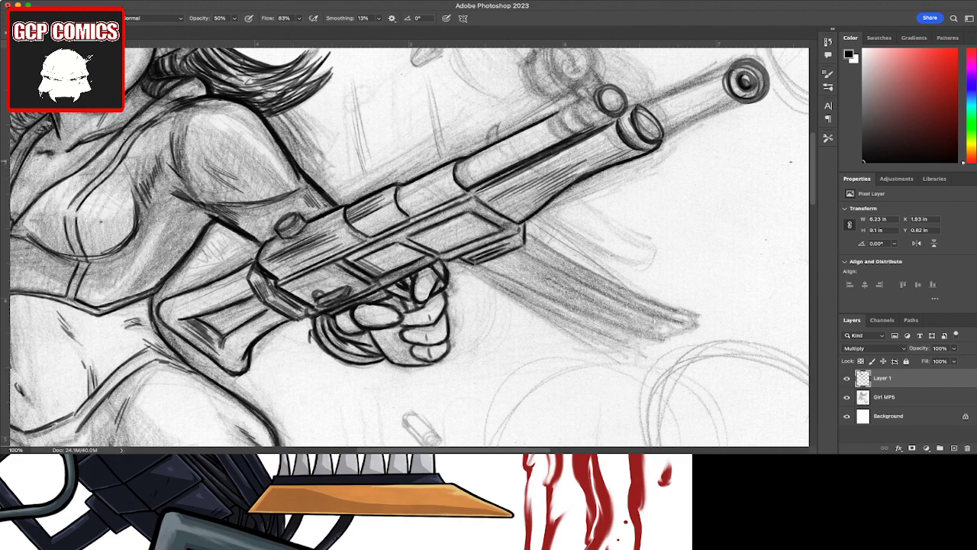
# Step: Erase parts of the near and far muzzle rings and redraw a stroke under the far ring
pyautogui.press('e')
pyautogui.moveTo(642, 112)
pyautogui.mouseDown()
pyautogui.moveTo(658, 129)
pyautogui.moveTo(636, 131)
pyautogui.moveTo(661, 141)
pyautogui.mouseUp()
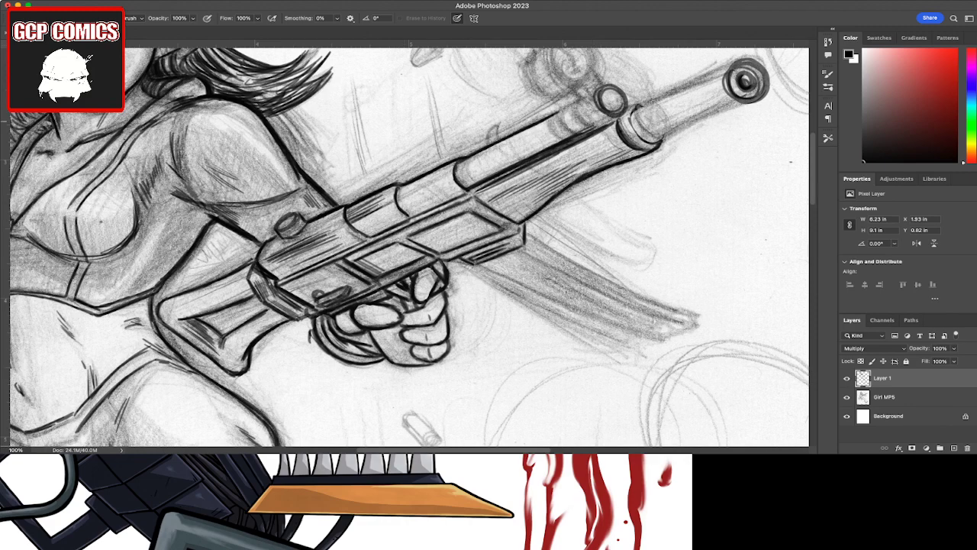
pyautogui.moveTo(746, 70)
pyautogui.mouseDown()
pyautogui.moveTo(758, 70)
pyautogui.moveTo(739, 61)
pyautogui.moveTo(765, 69)
pyautogui.moveTo(762, 58)
pyautogui.moveTo(763, 98)
pyautogui.mouseUp()
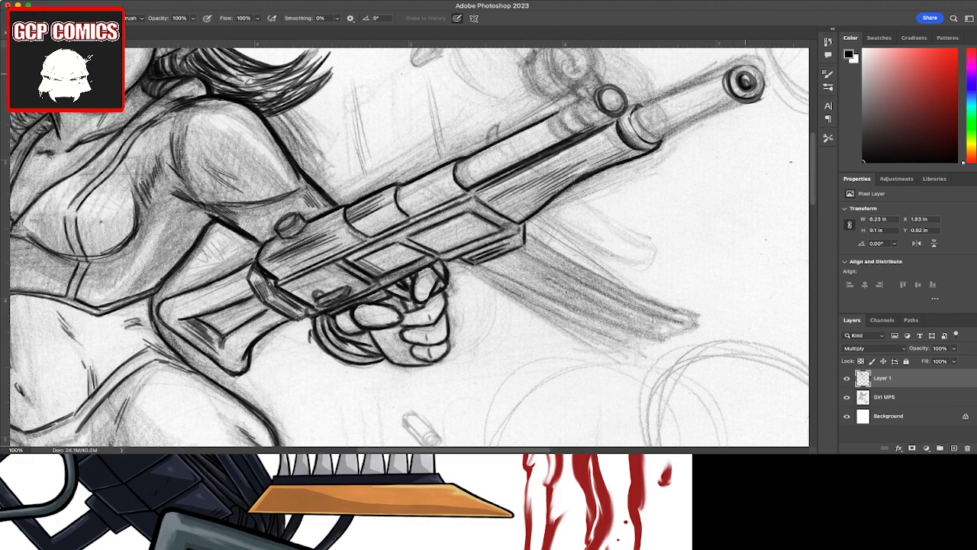
pyautogui.press('b')
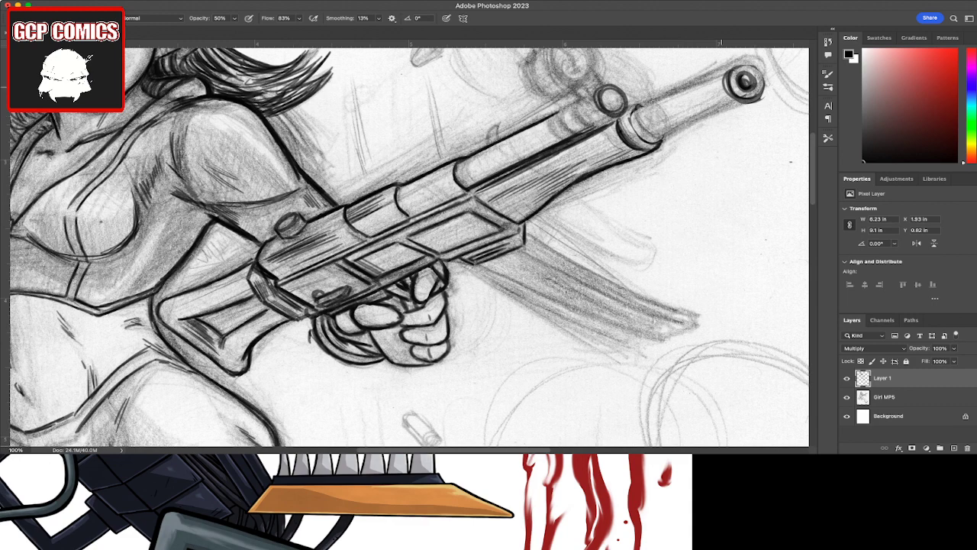
pyautogui.moveTo(746, 101)
pyautogui.mouseDown()
pyautogui.moveTo(758, 97)
pyautogui.moveTo(760, 74)
pyautogui.moveTo(750, 64)
pyautogui.moveTo(735, 69)
pyautogui.mouseUp()
# Step: Ink the front barrel sleeve's top, left and lower edges and fill the muzzle's inner circle
pyautogui.moveTo(637, 110); pyautogui.dragTo(719, 73)
pyautogui.moveTo(669, 96)
pyautogui.mouseDown()
pyautogui.moveTo(735, 67)
pyautogui.moveTo(633, 113)
pyautogui.moveTo(633, 138)
pyautogui.mouseUp()
pyautogui.moveTo(636, 134)
pyautogui.mouseDown()
pyautogui.moveTo(654, 145)
pyautogui.moveTo(694, 124)
pyautogui.mouseUp()
pyautogui.moveTo(654, 142); pyautogui.dragTo(724, 106)
pyautogui.moveTo(667, 137); pyautogui.dragTo(748, 95)
pyautogui.moveTo(704, 119); pyautogui.dragTo(754, 92)
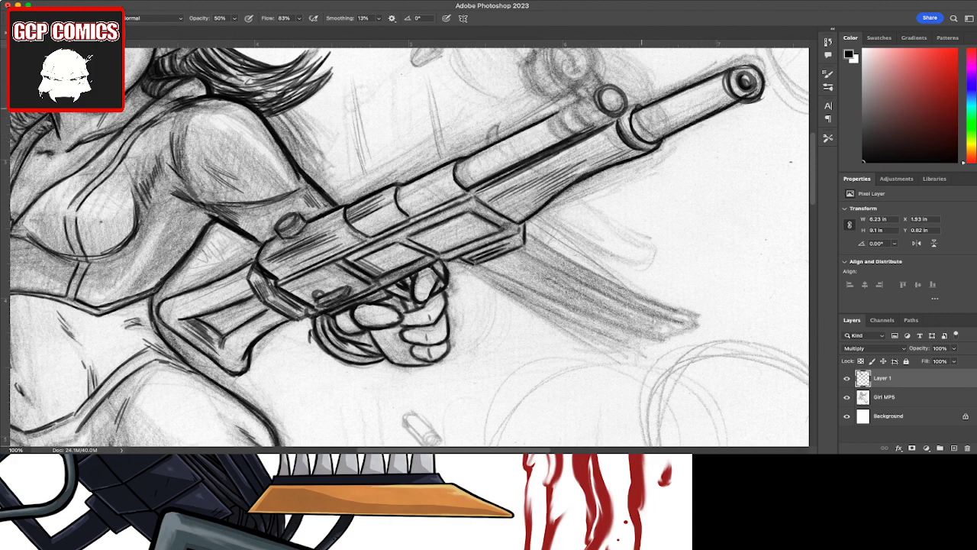
pyautogui.moveTo(634, 114); pyautogui.dragTo(681, 94)
pyautogui.moveTo(697, 84)
pyautogui.mouseDown()
pyautogui.moveTo(739, 64)
pyautogui.moveTo(744, 95)
pyautogui.moveTo(757, 89)
pyautogui.moveTo(761, 66)
pyautogui.moveTo(737, 90)
pyautogui.moveTo(748, 66)
pyautogui.mouseUp()
pyautogui.moveTo(747, 89)
pyautogui.mouseDown()
pyautogui.moveTo(760, 97)
pyautogui.moveTo(741, 90)
pyautogui.moveTo(756, 81)
pyautogui.mouseUp()
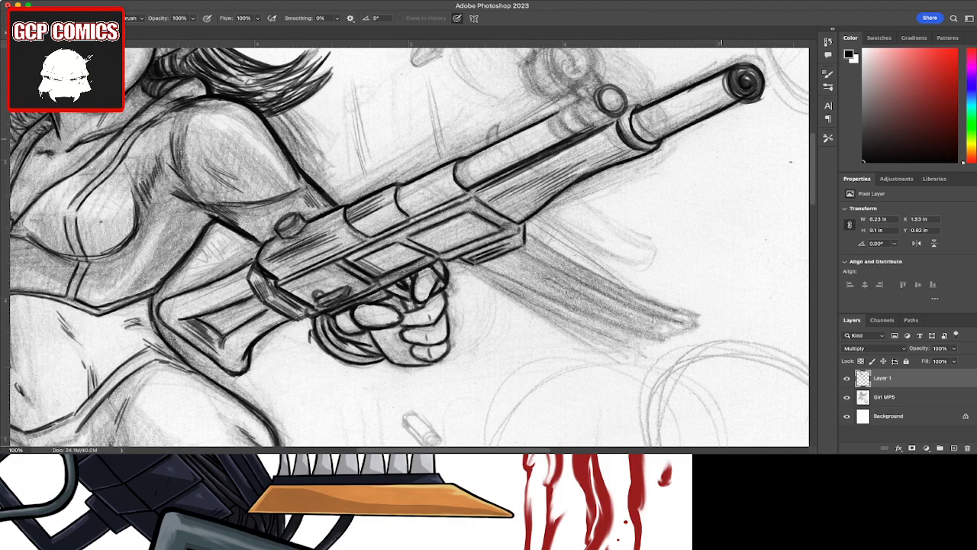
pyautogui.moveTo(743, 100)
pyautogui.mouseDown()
pyautogui.moveTo(764, 101)
pyautogui.moveTo(765, 82)
pyautogui.moveTo(736, 85)
pyautogui.moveTo(757, 91)
pyautogui.moveTo(759, 69)
pyautogui.moveTo(736, 74)
pyautogui.moveTo(755, 70)
pyautogui.mouseUp()
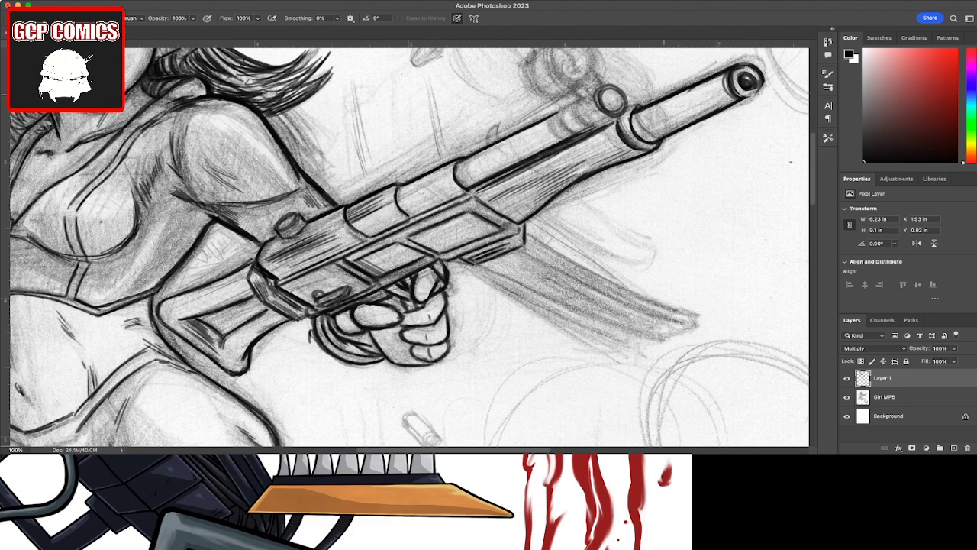
# Step: Hatch around the front sight ring, erasing and redrawing stray strokes
pyautogui.press('b')
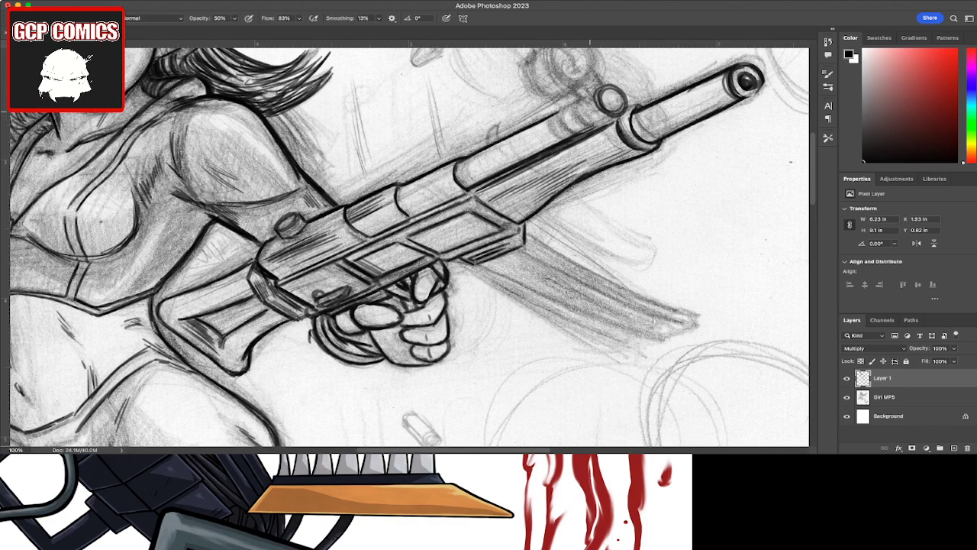
pyautogui.moveTo(597, 117)
pyautogui.mouseDown()
pyautogui.moveTo(578, 127)
pyautogui.moveTo(597, 129)
pyautogui.moveTo(623, 111)
pyautogui.mouseUp()
pyautogui.moveTo(632, 83)
pyautogui.mouseDown()
pyautogui.moveTo(615, 107)
pyautogui.moveTo(596, 83)
pyautogui.moveTo(573, 102)
pyautogui.mouseUp()
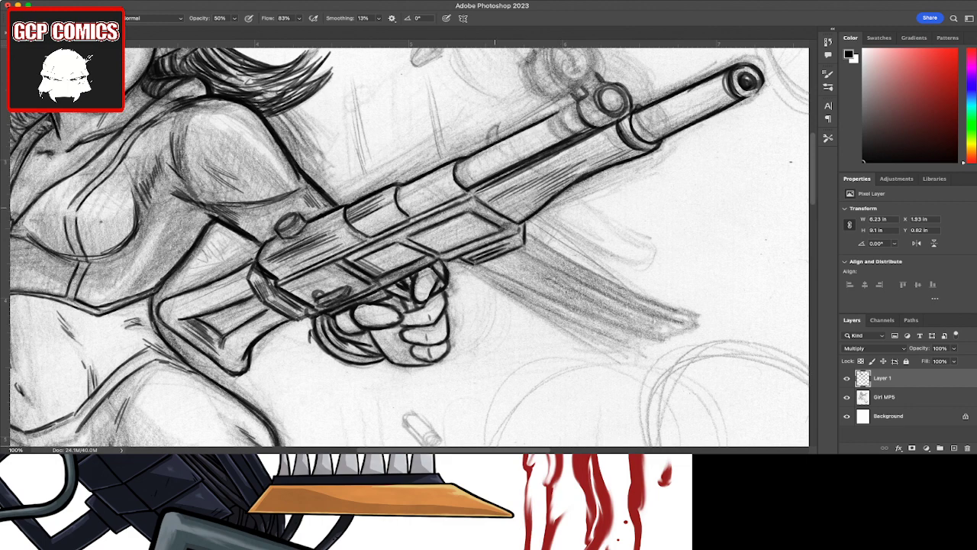
pyautogui.moveTo(580, 95)
pyautogui.mouseDown()
pyautogui.moveTo(565, 102)
pyautogui.moveTo(590, 84)
pyautogui.mouseUp()
pyautogui.press('e')
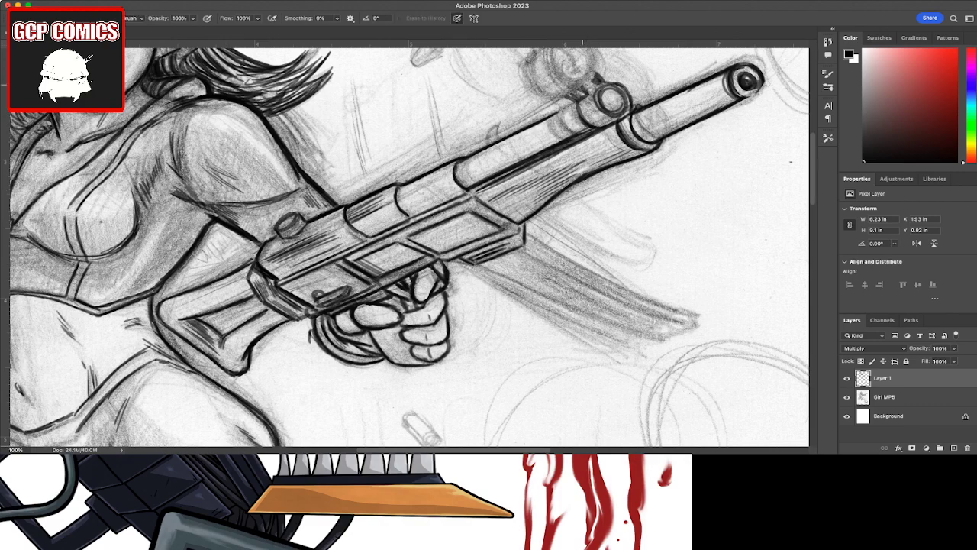
pyautogui.moveTo(602, 78); pyautogui.dragTo(581, 94)
pyautogui.press('b')
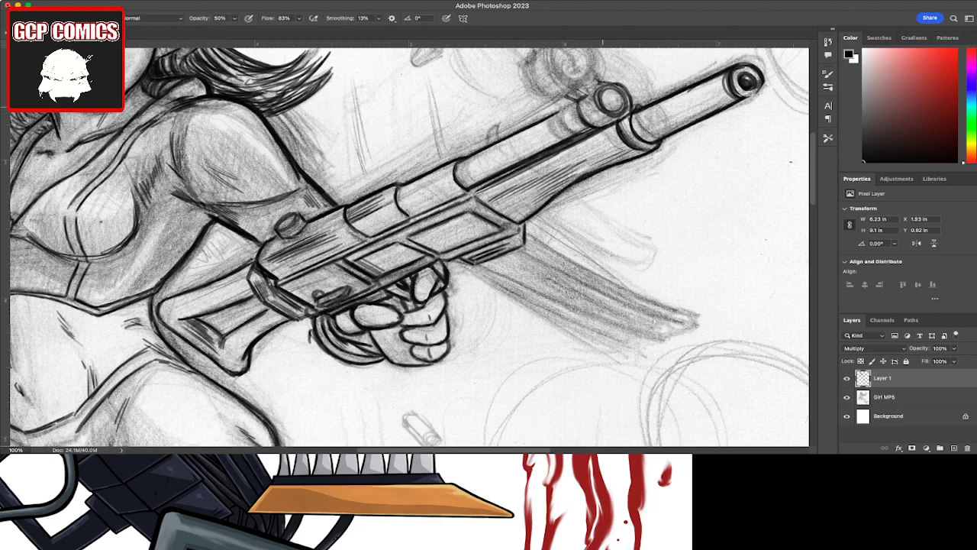
pyautogui.moveTo(585, 101)
pyautogui.mouseDown()
pyautogui.moveTo(571, 110)
pyautogui.moveTo(588, 103)
pyautogui.moveTo(587, 88)
pyautogui.moveTo(576, 96)
pyautogui.mouseUp()
pyautogui.press('space')
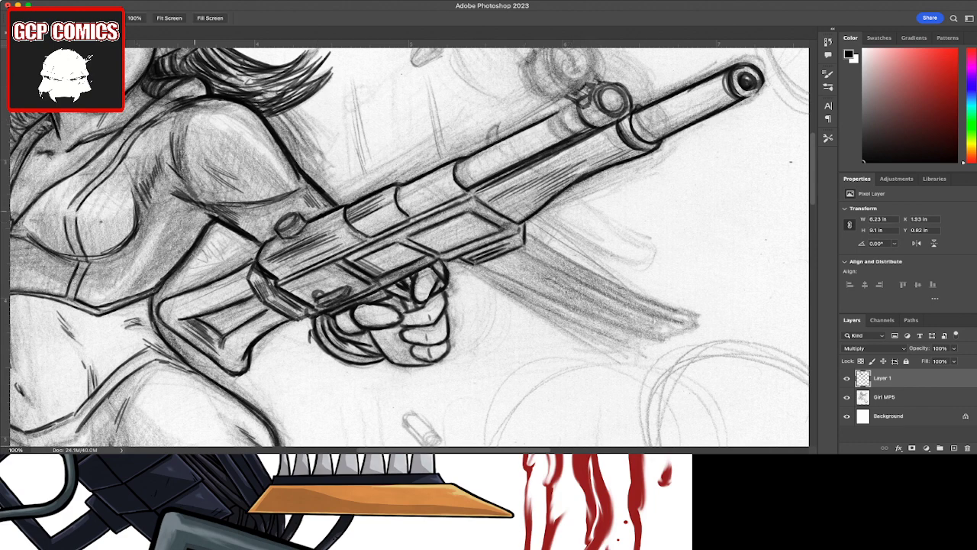
# Step: Ink the round scope lens ring with inner hatching and hatch the barrel below it
pyautogui.moveTo(458, 230); pyautogui.dragTo(396, 315)
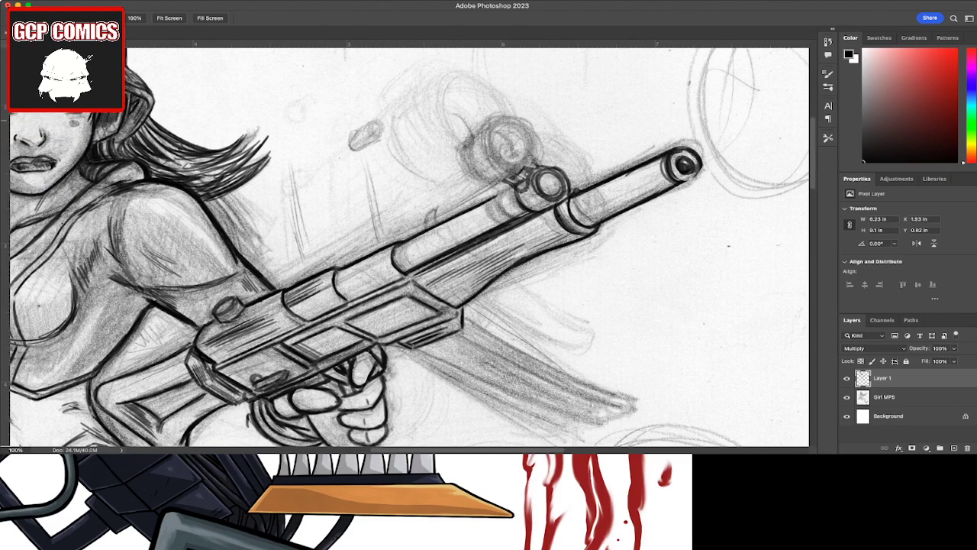
pyautogui.moveTo(478, 150)
pyautogui.mouseDown()
pyautogui.moveTo(527, 157)
pyautogui.moveTo(479, 153)
pyautogui.moveTo(488, 174)
pyautogui.moveTo(506, 128)
pyautogui.moveTo(479, 173)
pyautogui.moveTo(515, 168)
pyautogui.moveTo(526, 182)
pyautogui.moveTo(559, 165)
pyautogui.moveTo(490, 189)
pyautogui.moveTo(462, 179)
pyautogui.moveTo(488, 188)
pyautogui.mouseUp()
pyautogui.moveTo(486, 136)
pyautogui.mouseDown()
pyautogui.moveTo(464, 148)
pyautogui.moveTo(461, 171)
pyautogui.moveTo(484, 161)
pyautogui.moveTo(464, 188)
pyautogui.moveTo(482, 189)
pyautogui.moveTo(492, 169)
pyautogui.mouseUp()
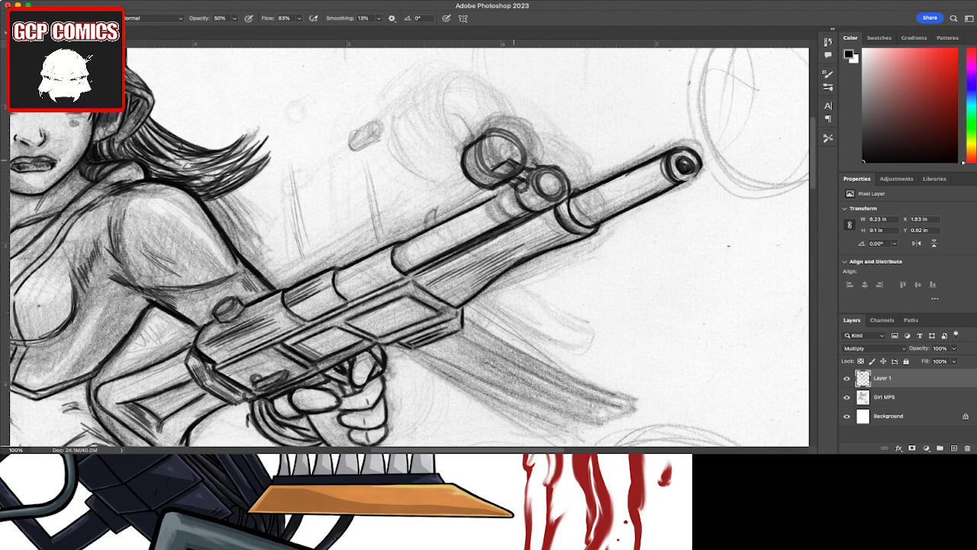
pyautogui.moveTo(502, 149)
pyautogui.mouseDown()
pyautogui.moveTo(489, 159)
pyautogui.moveTo(497, 158)
pyautogui.moveTo(483, 139)
pyautogui.moveTo(504, 144)
pyautogui.moveTo(483, 154)
pyautogui.moveTo(485, 181)
pyautogui.moveTo(519, 153)
pyautogui.moveTo(508, 165)
pyautogui.mouseUp()
pyautogui.moveTo(512, 132)
pyautogui.mouseDown()
pyautogui.moveTo(494, 154)
pyautogui.moveTo(486, 141)
pyautogui.mouseUp()
pyautogui.moveTo(507, 157)
pyautogui.mouseDown()
pyautogui.moveTo(485, 175)
pyautogui.moveTo(512, 194)
pyautogui.moveTo(528, 189)
pyautogui.moveTo(494, 194)
pyautogui.moveTo(499, 216)
pyautogui.moveTo(481, 227)
pyautogui.moveTo(487, 220)
pyautogui.mouseUp()
pyautogui.moveTo(414, 238)
pyautogui.mouseDown()
pyautogui.moveTo(401, 246)
pyautogui.moveTo(430, 221)
pyautogui.moveTo(425, 229)
pyautogui.mouseUp()
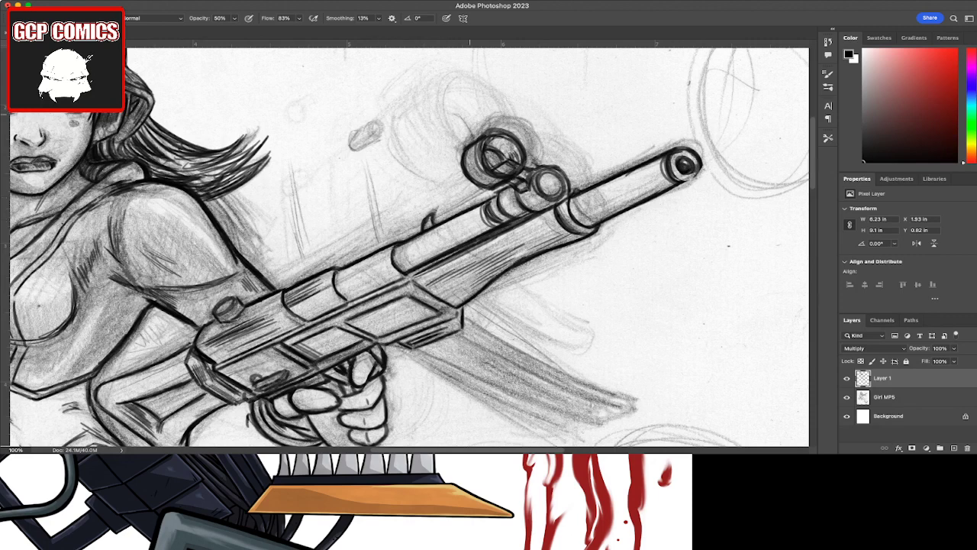
# Step: Ink the flying shell casing with motion lines and trim the curve above it
pyautogui.moveTo(375, 127)
pyautogui.mouseDown()
pyautogui.moveTo(382, 138)
pyautogui.moveTo(352, 151)
pyautogui.moveTo(373, 138)
pyautogui.moveTo(356, 136)
pyautogui.moveTo(359, 148)
pyautogui.mouseUp()
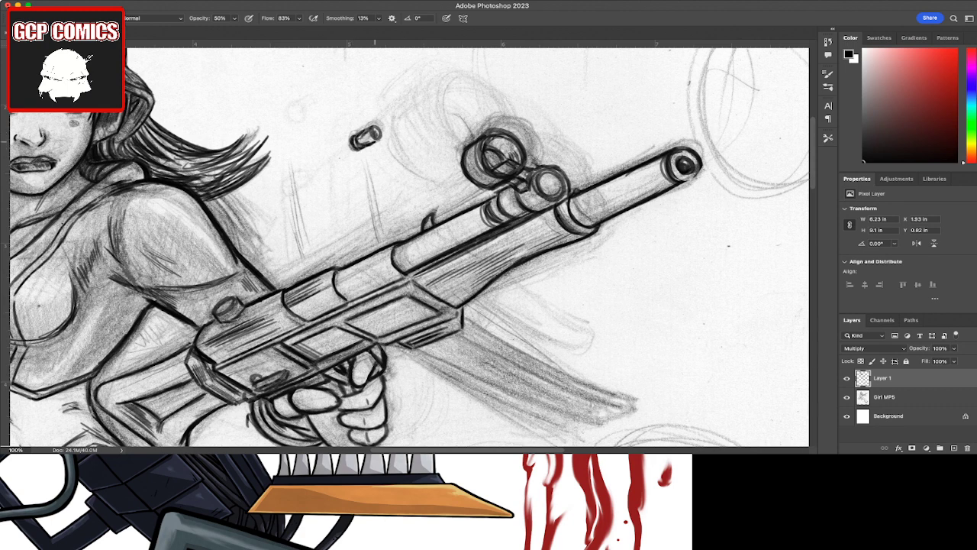
pyautogui.moveTo(357, 115)
pyautogui.mouseDown()
pyautogui.moveTo(375, 129)
pyautogui.moveTo(384, 172)
pyautogui.mouseUp()
pyautogui.moveTo(376, 136); pyautogui.dragTo(377, 170)
pyautogui.press('e')
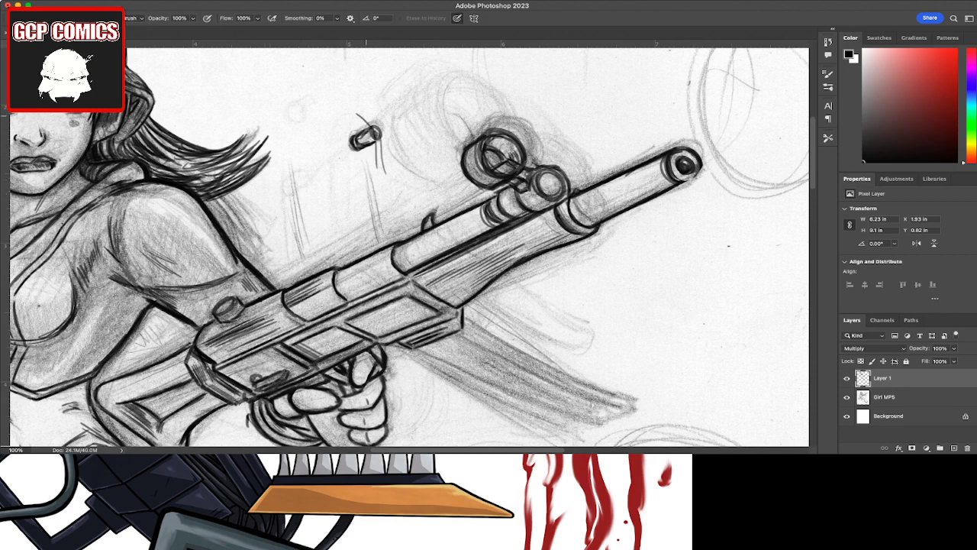
pyautogui.click(359, 117)
pyautogui.press('b')
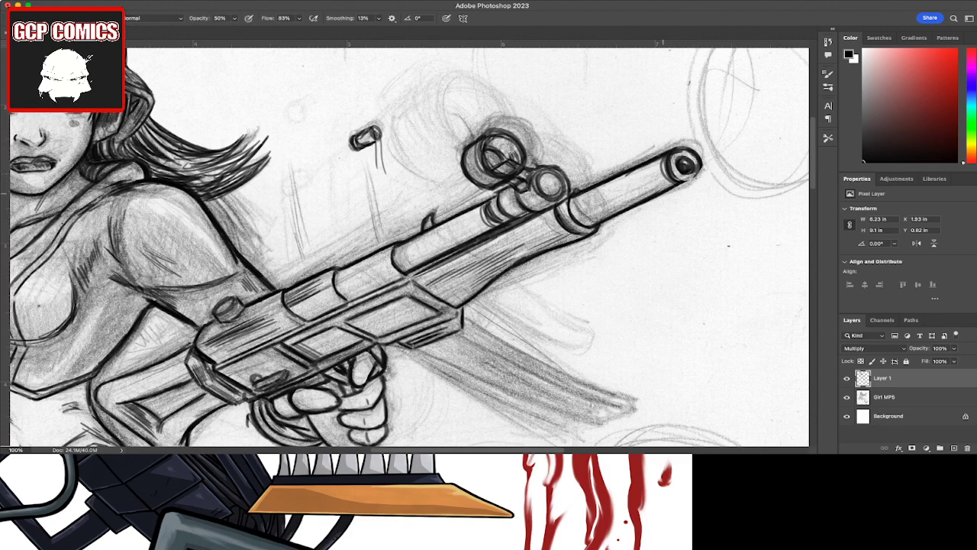
# Step: Touch up the small scope ring, then outline and hatch the curved upper magazine
pyautogui.moveTo(549, 183); pyautogui.dragTo(552, 194)
pyautogui.moveTo(480, 295)
pyautogui.mouseDown()
pyautogui.moveTo(556, 339)
pyautogui.moveTo(589, 343)
pyautogui.moveTo(583, 321)
pyautogui.moveTo(507, 272)
pyautogui.moveTo(580, 324)
pyautogui.mouseUp()
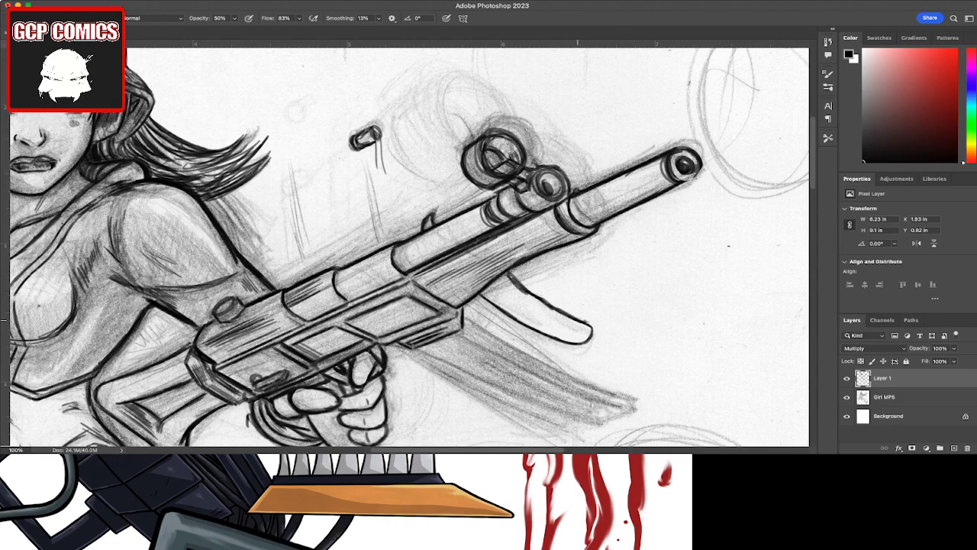
pyautogui.moveTo(501, 285); pyautogui.dragTo(580, 332)
pyautogui.moveTo(509, 282)
pyautogui.mouseDown()
pyautogui.moveTo(525, 308)
pyautogui.moveTo(582, 335)
pyautogui.moveTo(577, 346)
pyautogui.mouseUp()
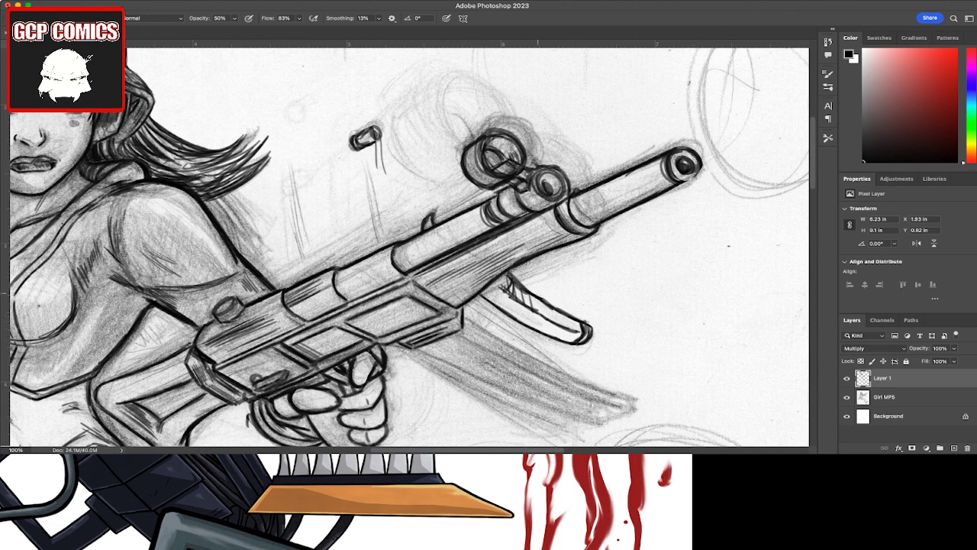
pyautogui.moveTo(549, 305)
pyautogui.mouseDown()
pyautogui.moveTo(540, 320)
pyautogui.moveTo(550, 323)
pyautogui.moveTo(542, 317)
pyautogui.mouseUp()
pyautogui.moveTo(504, 288); pyautogui.dragTo(559, 327)
# Step: Ink the magazine's lower-left edge and top-left joint, and hatch the shadow beneath it
pyautogui.moveTo(498, 306); pyautogui.dragTo(560, 340)
pyautogui.moveTo(497, 282)
pyautogui.mouseDown()
pyautogui.moveTo(502, 291)
pyautogui.moveTo(514, 278)
pyautogui.mouseUp()
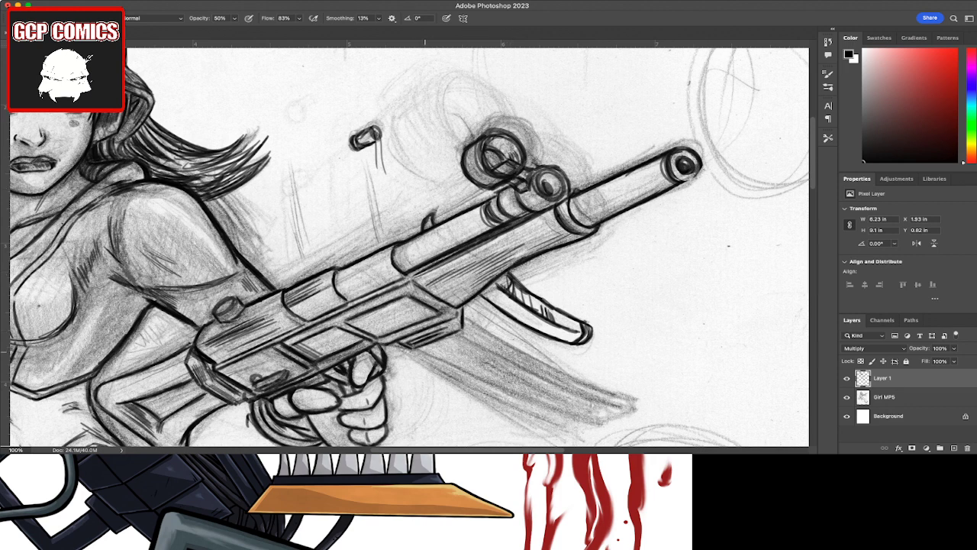
pyautogui.moveTo(420, 348); pyautogui.dragTo(555, 412)
pyautogui.moveTo(494, 384)
pyautogui.mouseDown()
pyautogui.moveTo(579, 420)
pyautogui.moveTo(562, 414)
pyautogui.mouseUp()
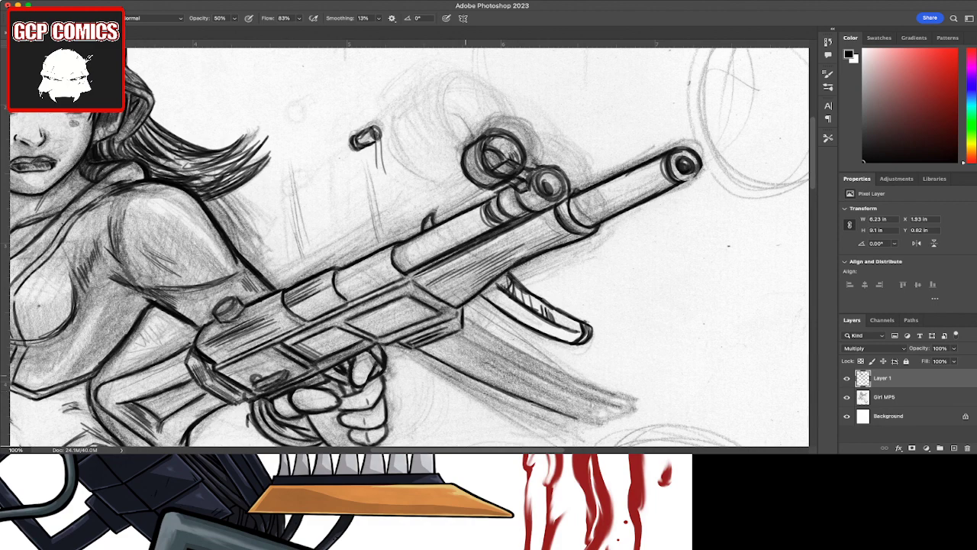
pyautogui.press('space')
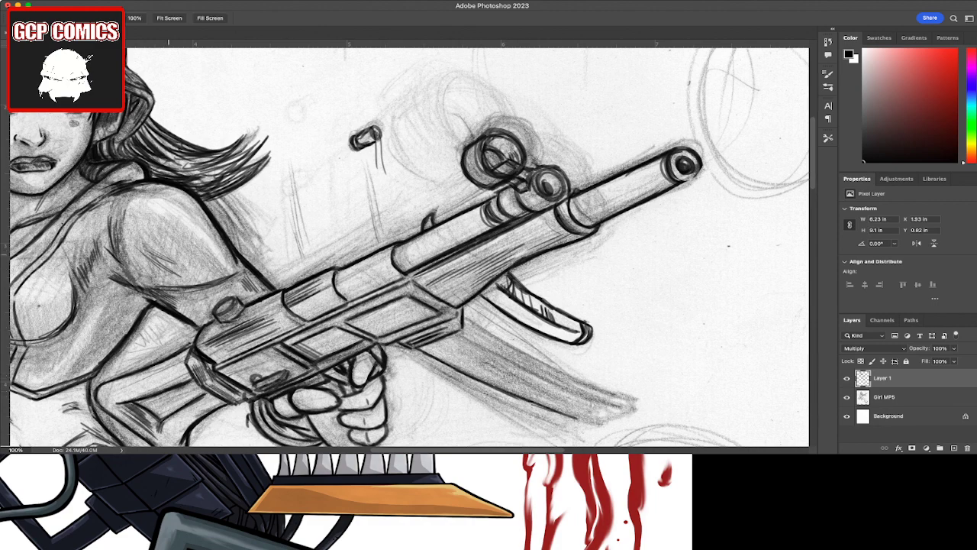
# Step: Bring the lower magazine into view and add the first hatching strokes along it
pyautogui.moveTo(458, 267); pyautogui.dragTo(398, 191)
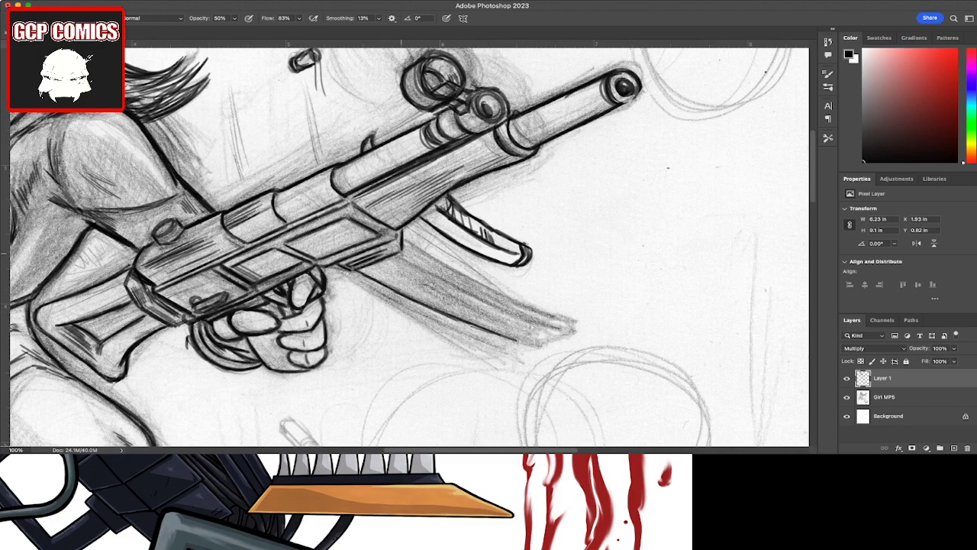
pyautogui.moveTo(399, 254); pyautogui.dragTo(491, 301)
pyautogui.moveTo(437, 276)
pyautogui.mouseDown()
pyautogui.moveTo(507, 309)
pyautogui.moveTo(445, 321)
pyautogui.mouseUp()
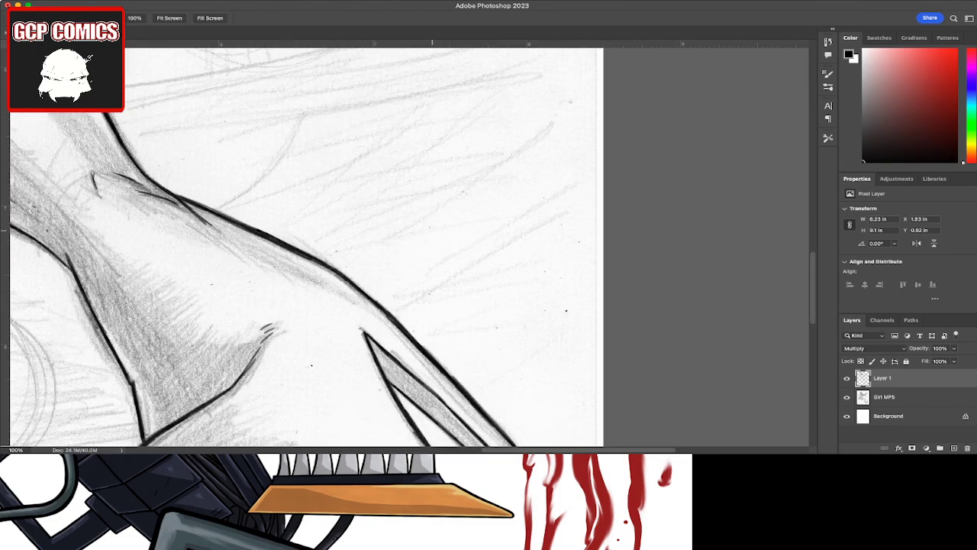
pyautogui.moveTo(451, 252)
pyautogui.mouseDown()
pyautogui.moveTo(428, 229)
pyautogui.moveTo(447, 191)
pyautogui.mouseUp()
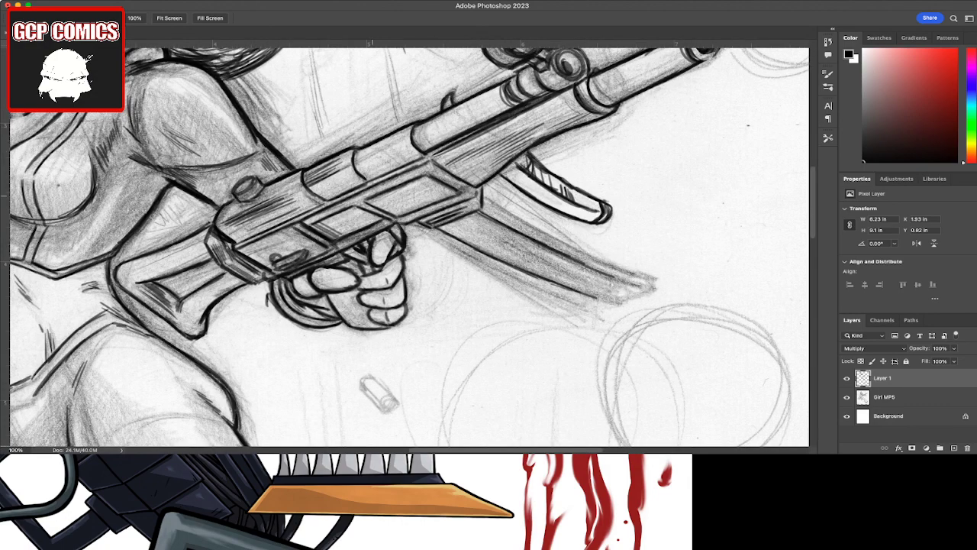
# Step: Ink the long magazine's doubled lower edge with shading beneath, and close its bottom end
pyautogui.press('b')
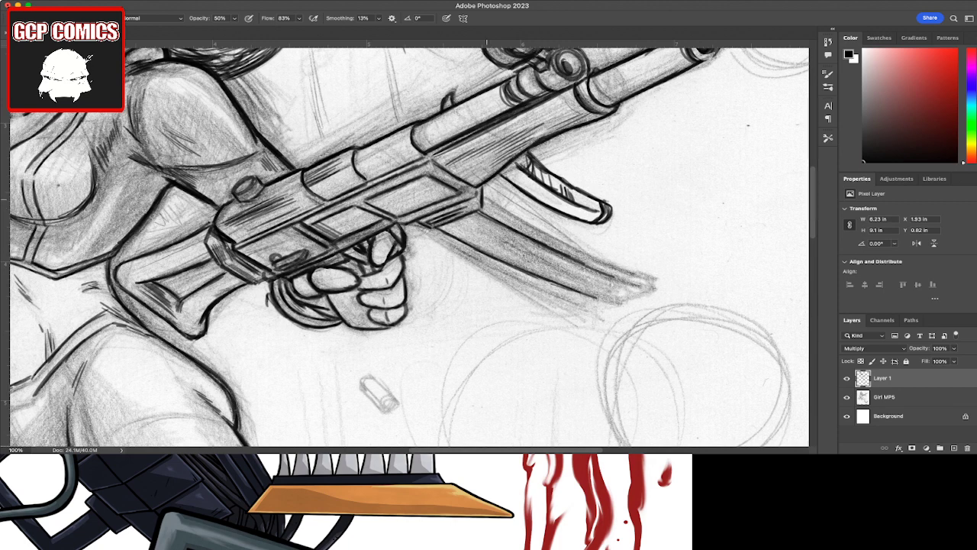
pyautogui.moveTo(484, 197); pyautogui.dragTo(615, 264)
pyautogui.moveTo(565, 242)
pyautogui.mouseDown()
pyautogui.moveTo(638, 271)
pyautogui.moveTo(633, 279)
pyautogui.mouseUp()
pyautogui.moveTo(571, 259); pyautogui.dragTo(638, 285)
pyautogui.moveTo(564, 289)
pyautogui.mouseDown()
pyautogui.moveTo(604, 301)
pyautogui.moveTo(631, 285)
pyautogui.moveTo(650, 292)
pyautogui.moveTo(636, 287)
pyautogui.mouseUp()
pyautogui.moveTo(652, 278); pyautogui.dragTo(651, 287)
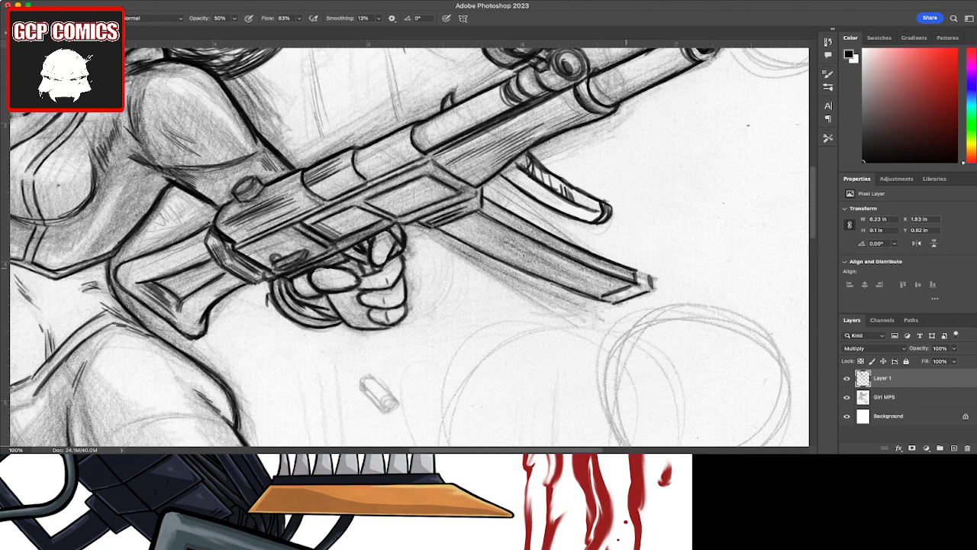
# Step: Hatch the long magazine's side and retrace its upper edge darker
pyautogui.moveTo(500, 249)
pyautogui.mouseDown()
pyautogui.moveTo(583, 283)
pyautogui.moveTo(599, 268)
pyautogui.moveTo(597, 279)
pyautogui.moveTo(512, 249)
pyautogui.mouseUp()
pyautogui.moveTo(532, 260); pyautogui.dragTo(547, 265)
pyautogui.moveTo(501, 243)
pyautogui.mouseDown()
pyautogui.moveTo(582, 276)
pyautogui.moveTo(529, 264)
pyautogui.moveTo(563, 278)
pyautogui.mouseUp()
pyautogui.moveTo(540, 269); pyautogui.dragTo(578, 284)
pyautogui.moveTo(478, 212); pyautogui.dragTo(595, 270)
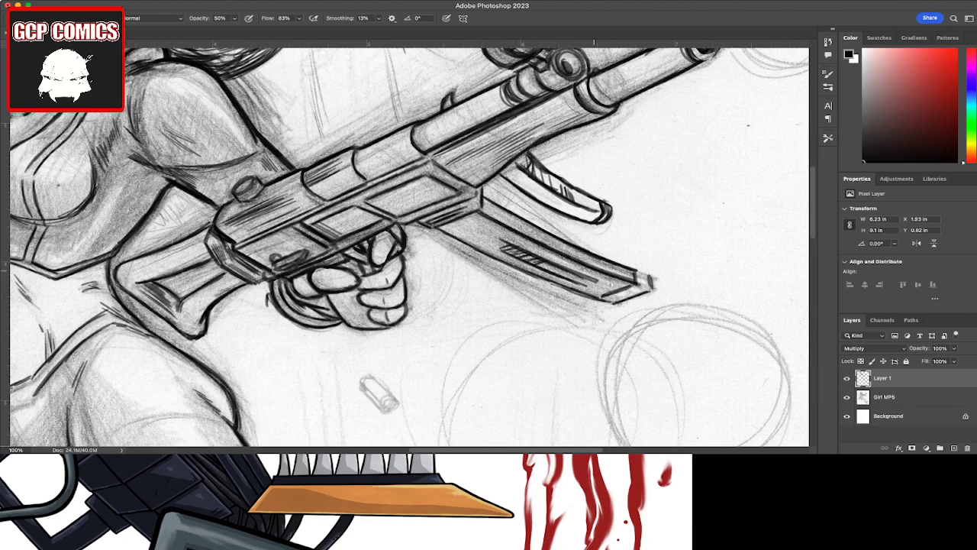
pyautogui.moveTo(543, 249)
pyautogui.mouseDown()
pyautogui.moveTo(621, 281)
pyautogui.moveTo(652, 275)
pyautogui.mouseUp()
# Step: Add small hatching marks on the receiver panel and along the barrel
pyautogui.moveTo(415, 185)
pyautogui.mouseDown()
pyautogui.moveTo(415, 201)
pyautogui.moveTo(435, 198)
pyautogui.mouseUp()
pyautogui.moveTo(386, 157)
pyautogui.mouseDown()
pyautogui.moveTo(386, 165)
pyautogui.moveTo(374, 159)
pyautogui.moveTo(381, 170)
pyautogui.mouseUp()
pyautogui.moveTo(448, 125)
pyautogui.mouseDown()
pyautogui.moveTo(417, 141)
pyautogui.moveTo(427, 142)
pyautogui.mouseUp()
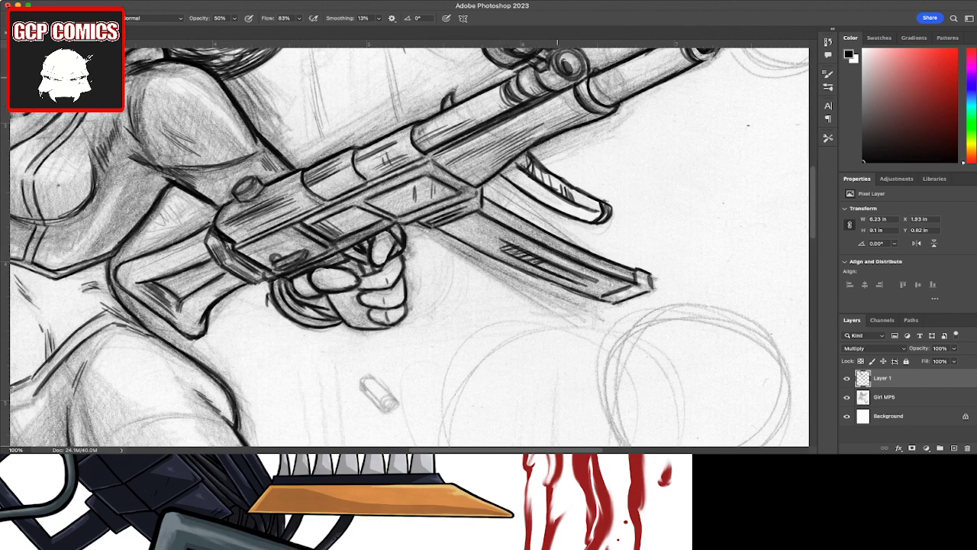
pyautogui.moveTo(801, 69); pyautogui.dragTo(504, 290)
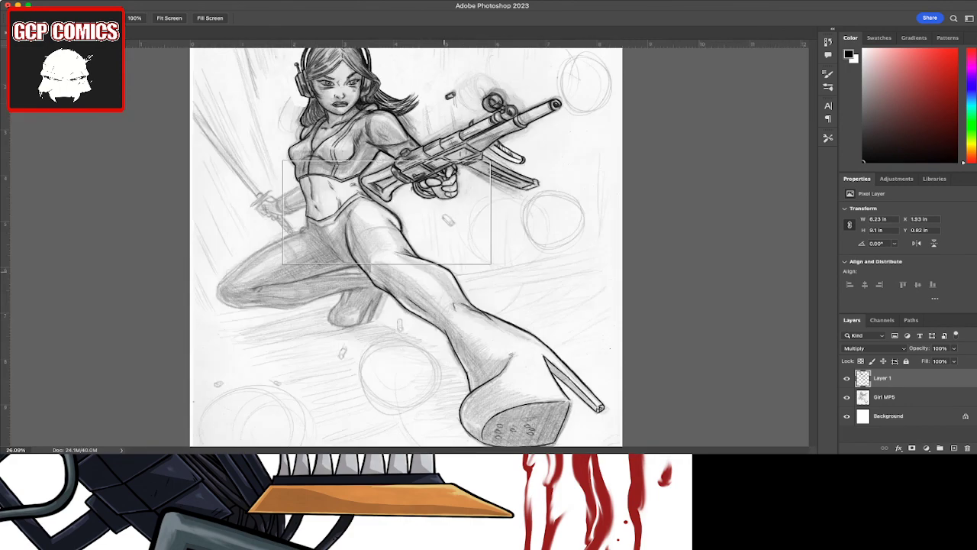
pyautogui.moveTo(503, 291)
pyautogui.mouseDown()
pyautogui.moveTo(427, 259)
pyautogui.moveTo(502, 176)
pyautogui.moveTo(451, 208)
pyautogui.mouseUp()
pyautogui.hotkey('ctrl', '+')
pyautogui.press('b')
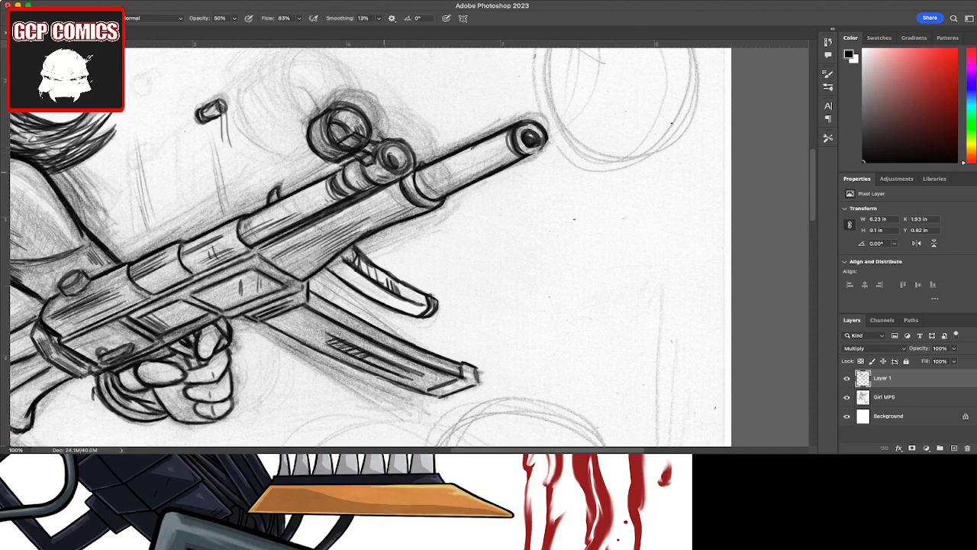
pyautogui.press('h')
pyautogui.moveTo(419, 202); pyautogui.dragTo(530, 216)
pyautogui.press('b')
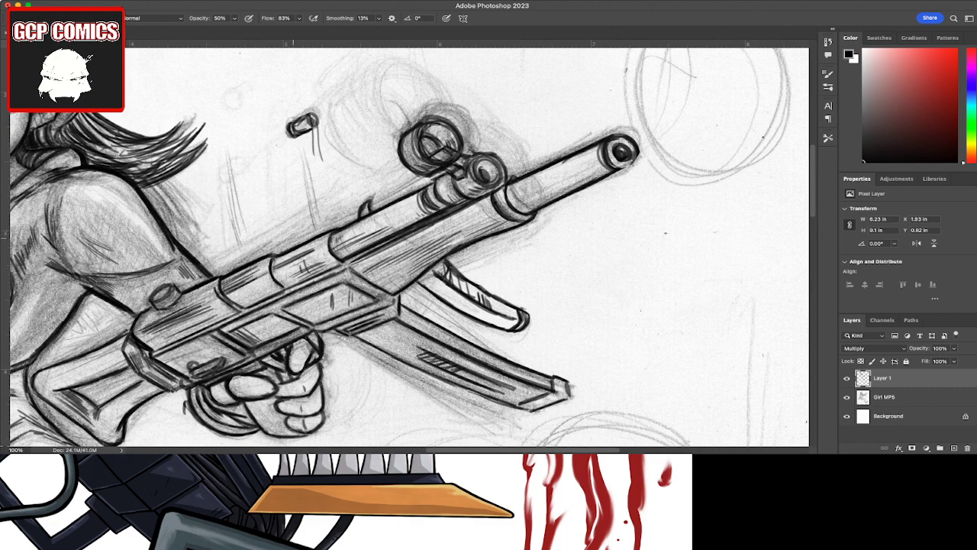
# Step: View the whole figure, reposition it, then zoom to 200% on the kneeling thigh
pyautogui.hotkey('ctrl', '-')
pyautogui.hotkey('ctrl', '-')
pyautogui.hotkey('ctrl', '-')
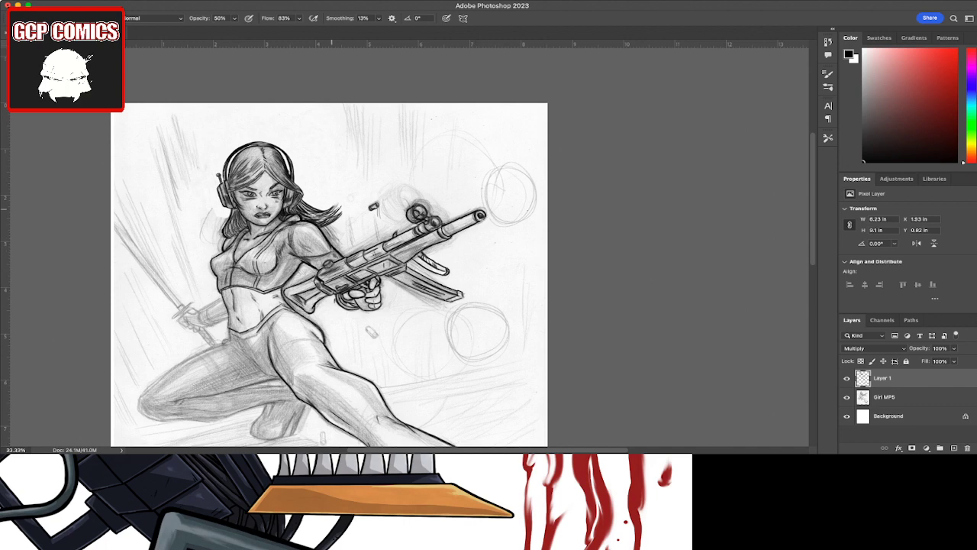
pyautogui.press('h')
pyautogui.moveTo(313, 277)
pyautogui.mouseDown()
pyautogui.moveTo(401, 239)
pyautogui.moveTo(389, 197)
pyautogui.mouseUp()
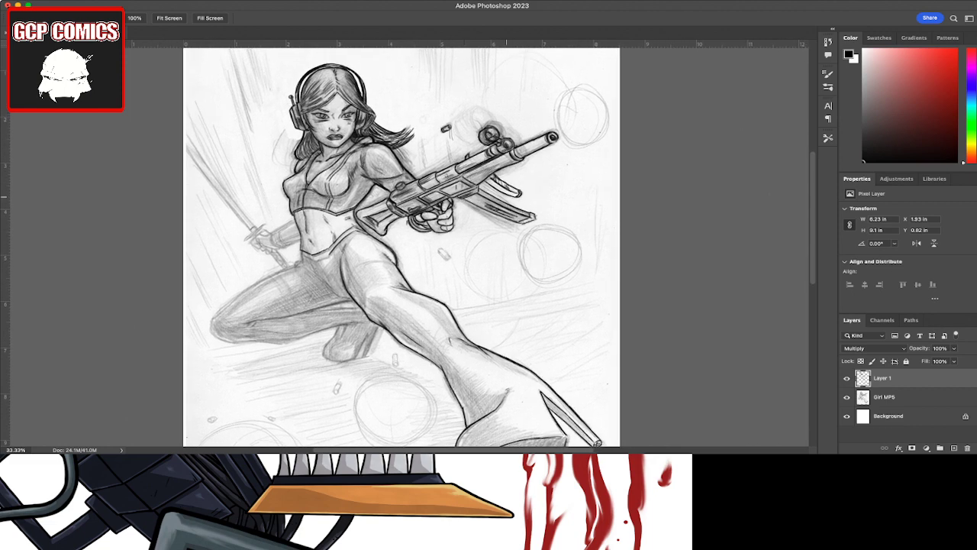
pyautogui.moveTo(390, 197)
pyautogui.mouseDown()
pyautogui.moveTo(366, 188)
pyautogui.moveTo(380, 154)
pyautogui.moveTo(391, 184)
pyautogui.moveTo(490, 149)
pyautogui.moveTo(492, 138)
pyautogui.mouseUp()
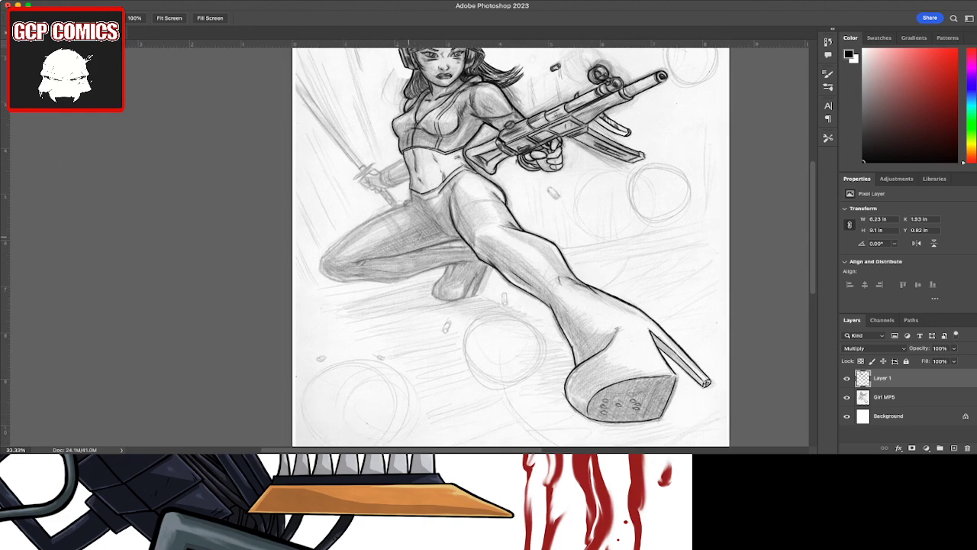
pyautogui.press('super+1')
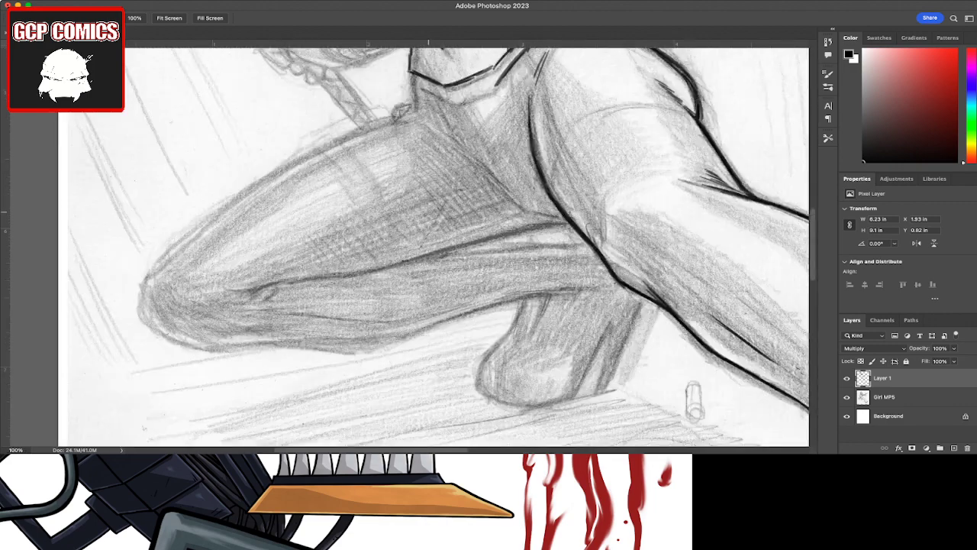
pyautogui.press('super+equal')
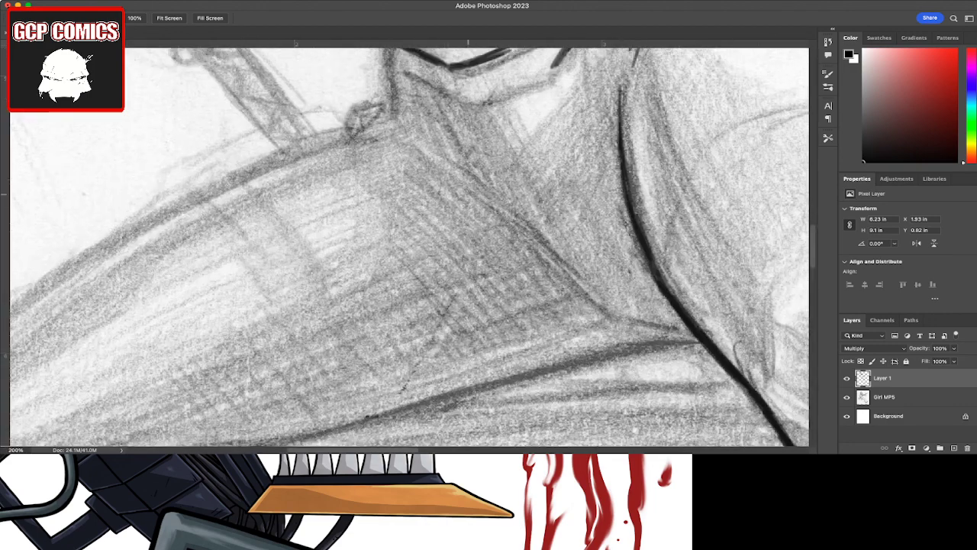
# Step: Ink the thigh band's left end, lower edge and rising right edge, with short hatching
pyautogui.scroll(-5, 410, 245)
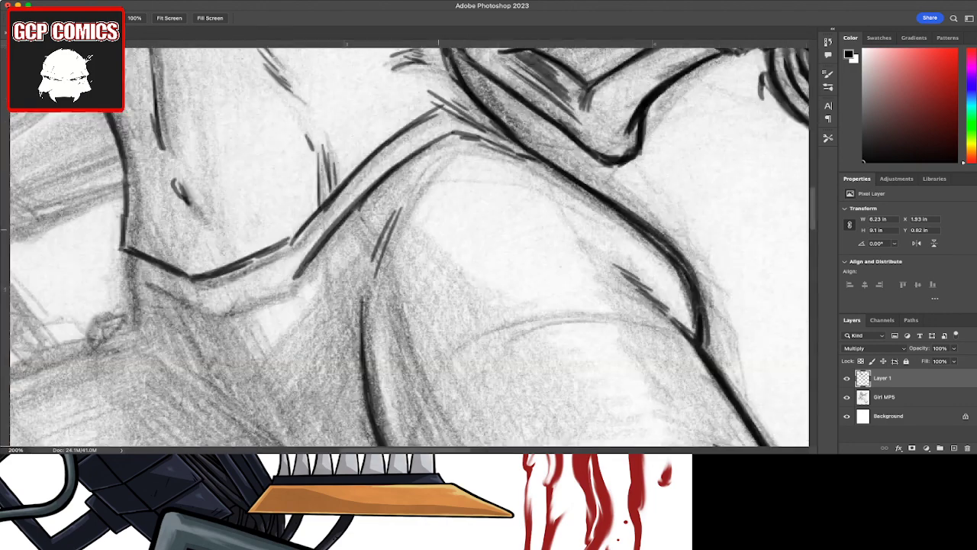
pyautogui.scroll(-3, 410, 245)
pyautogui.hscroll(-3, 409, 244)
pyautogui.press('b')
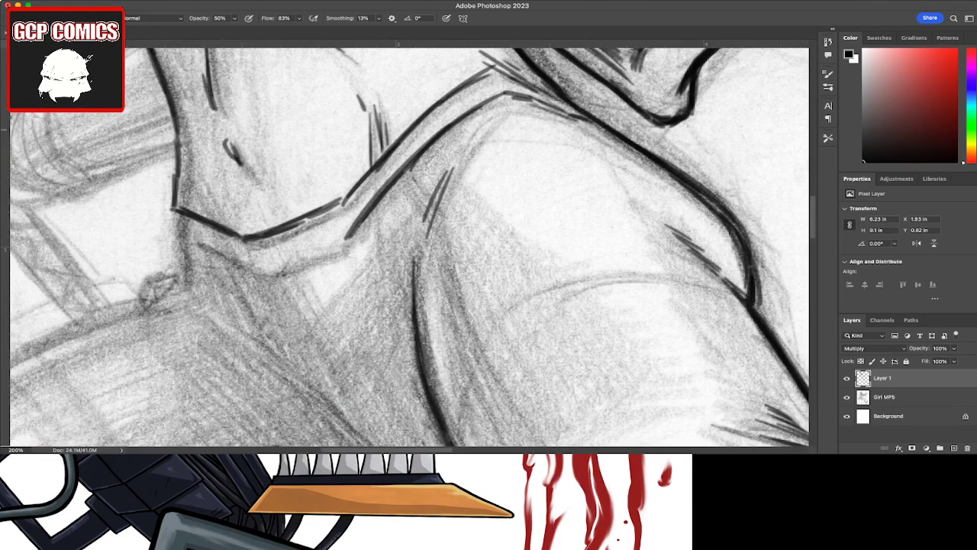
pyautogui.moveTo(171, 211)
pyautogui.mouseDown()
pyautogui.moveTo(166, 246)
pyautogui.moveTo(184, 216)
pyautogui.moveTo(212, 257)
pyautogui.moveTo(244, 273)
pyautogui.mouseUp()
pyautogui.moveTo(197, 246); pyautogui.dragTo(257, 280)
pyautogui.moveTo(243, 246)
pyautogui.mouseDown()
pyautogui.moveTo(237, 268)
pyautogui.moveTo(228, 259)
pyautogui.mouseUp()
pyautogui.moveTo(244, 242)
pyautogui.mouseDown()
pyautogui.moveTo(238, 264)
pyautogui.moveTo(312, 261)
pyautogui.mouseUp()
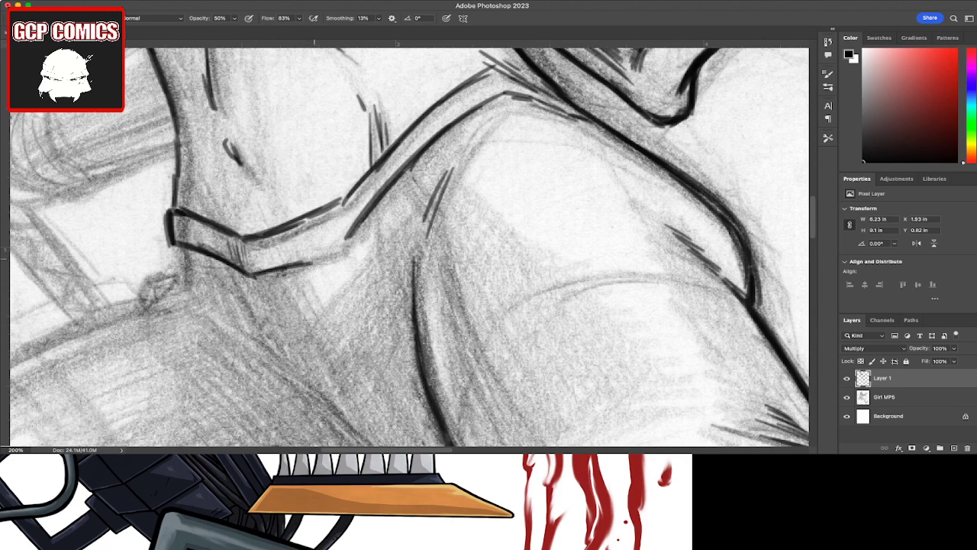
pyautogui.moveTo(257, 273)
pyautogui.mouseDown()
pyautogui.moveTo(347, 252)
pyautogui.moveTo(420, 154)
pyautogui.mouseUp()
pyautogui.moveTo(343, 203); pyautogui.dragTo(400, 139)
# Step: Darken the band's upper edge and top bend lines, adding hatching inside and beside it
pyautogui.moveTo(277, 230)
pyautogui.mouseDown()
pyautogui.moveTo(344, 199)
pyautogui.moveTo(309, 231)
pyautogui.moveTo(315, 240)
pyautogui.mouseUp()
pyautogui.moveTo(290, 252)
pyautogui.mouseDown()
pyautogui.moveTo(316, 243)
pyautogui.moveTo(305, 253)
pyautogui.mouseUp()
pyautogui.moveTo(374, 176)
pyautogui.mouseDown()
pyautogui.moveTo(411, 137)
pyautogui.moveTo(411, 148)
pyautogui.mouseUp()
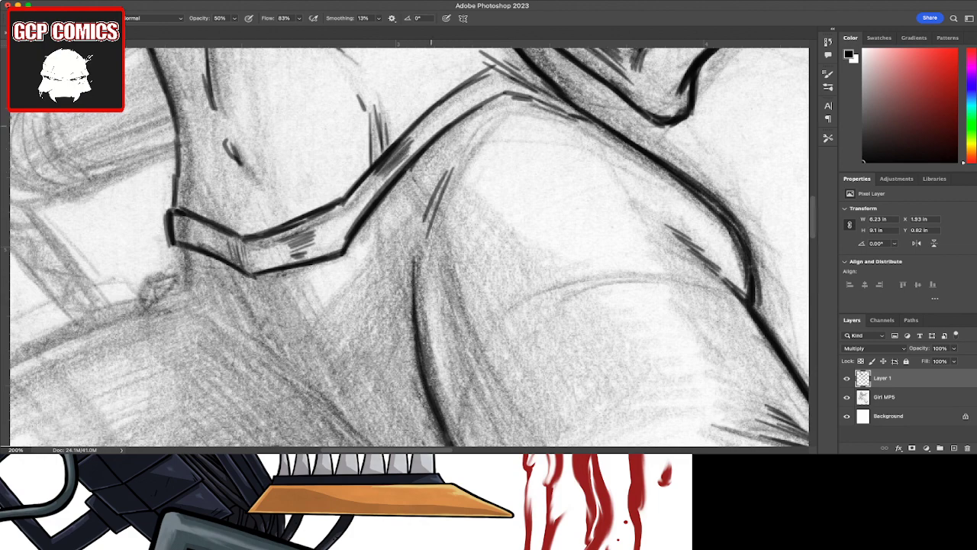
pyautogui.moveTo(493, 67)
pyautogui.mouseDown()
pyautogui.moveTo(579, 112)
pyautogui.moveTo(501, 88)
pyautogui.mouseUp()
pyautogui.moveTo(553, 113)
pyautogui.mouseDown()
pyautogui.moveTo(515, 98)
pyautogui.moveTo(533, 110)
pyautogui.moveTo(466, 113)
pyautogui.mouseUp()
pyautogui.moveTo(493, 65); pyautogui.dragTo(465, 87)
pyautogui.moveTo(425, 216)
pyautogui.mouseDown()
pyautogui.moveTo(446, 175)
pyautogui.moveTo(449, 186)
pyautogui.mouseUp()
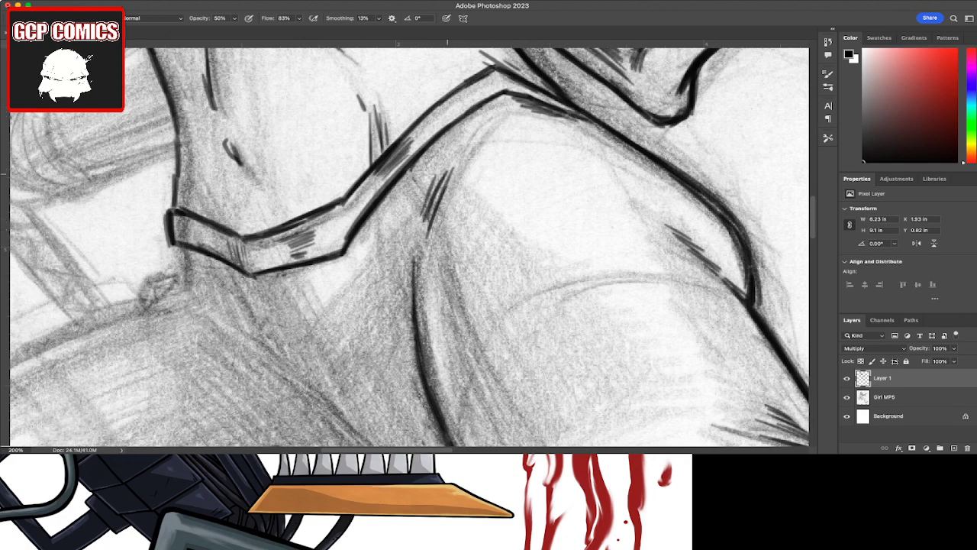
# Step: Darken the long curved contour below the band and add diagonal hatching beneath it
pyautogui.moveTo(415, 259); pyautogui.dragTo(432, 373)
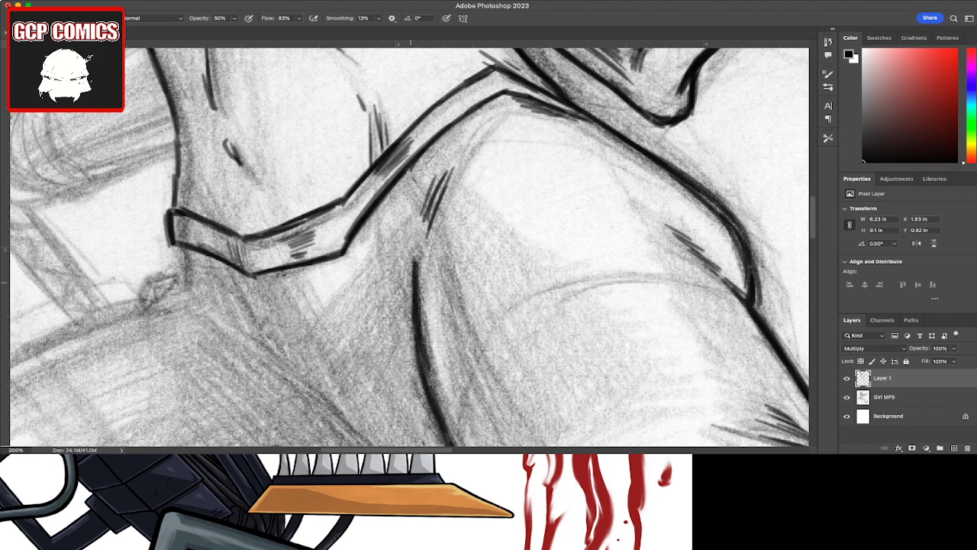
pyautogui.moveTo(290, 354)
pyautogui.mouseDown()
pyautogui.moveTo(255, 328)
pyautogui.moveTo(219, 276)
pyautogui.mouseUp()
pyautogui.moveTo(242, 296); pyautogui.dragTo(222, 284)
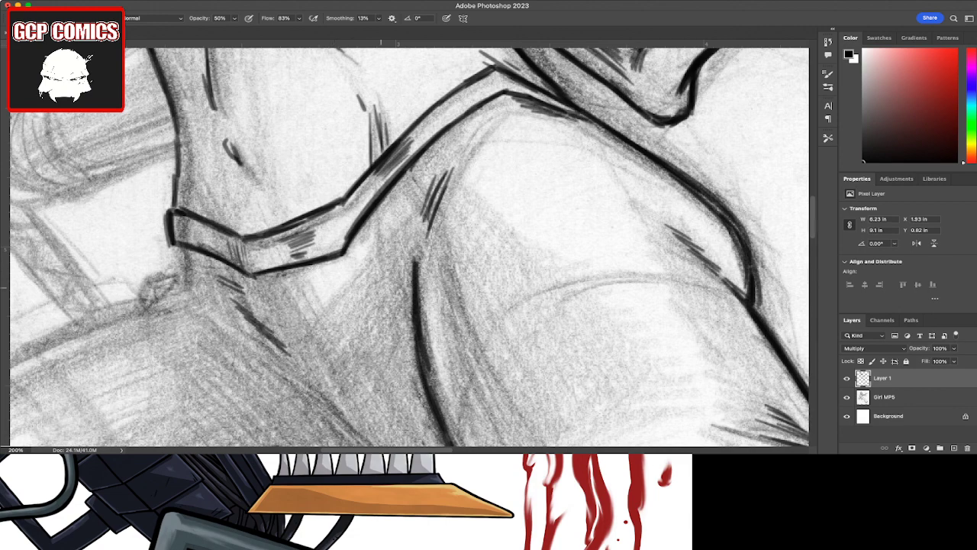
pyautogui.moveTo(326, 403); pyautogui.dragTo(300, 385)
pyautogui.moveTo(332, 410); pyautogui.dragTo(295, 393)
pyautogui.moveTo(179, 249)
pyautogui.mouseDown()
pyautogui.moveTo(173, 275)
pyautogui.moveTo(185, 271)
pyautogui.moveTo(192, 285)
pyautogui.moveTo(192, 265)
pyautogui.mouseUp()
# Step: Ink the left contour bending down from the band and darken the hatching under it
pyautogui.moveTo(149, 290); pyautogui.dragTo(143, 302)
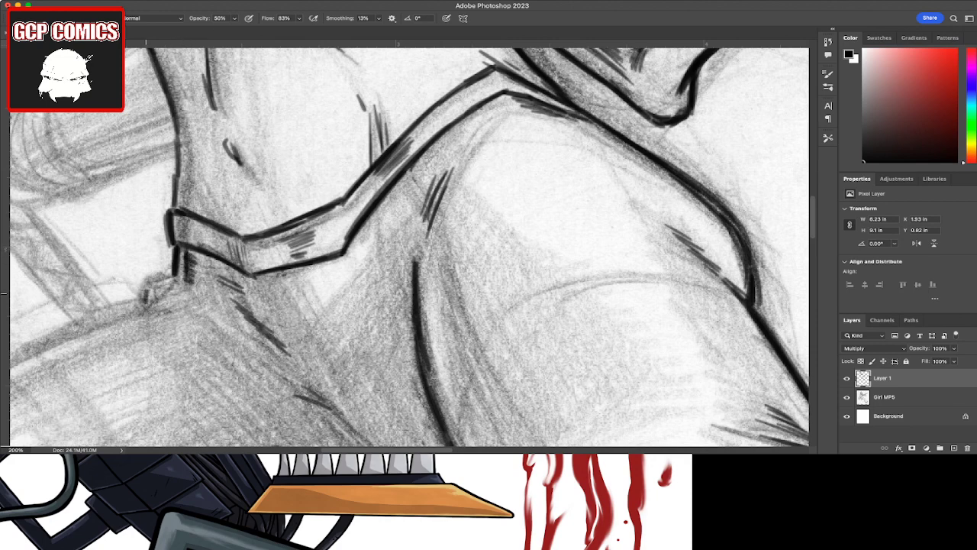
pyautogui.moveTo(172, 273)
pyautogui.mouseDown()
pyautogui.moveTo(146, 285)
pyautogui.moveTo(162, 276)
pyautogui.moveTo(147, 298)
pyautogui.mouseUp()
pyautogui.moveTo(166, 276)
pyautogui.mouseDown()
pyautogui.moveTo(152, 288)
pyautogui.moveTo(206, 309)
pyautogui.moveTo(181, 323)
pyautogui.moveTo(193, 325)
pyautogui.mouseUp()
pyautogui.moveTo(168, 318); pyautogui.dragTo(190, 329)
pyautogui.moveTo(182, 287); pyautogui.dragTo(212, 304)
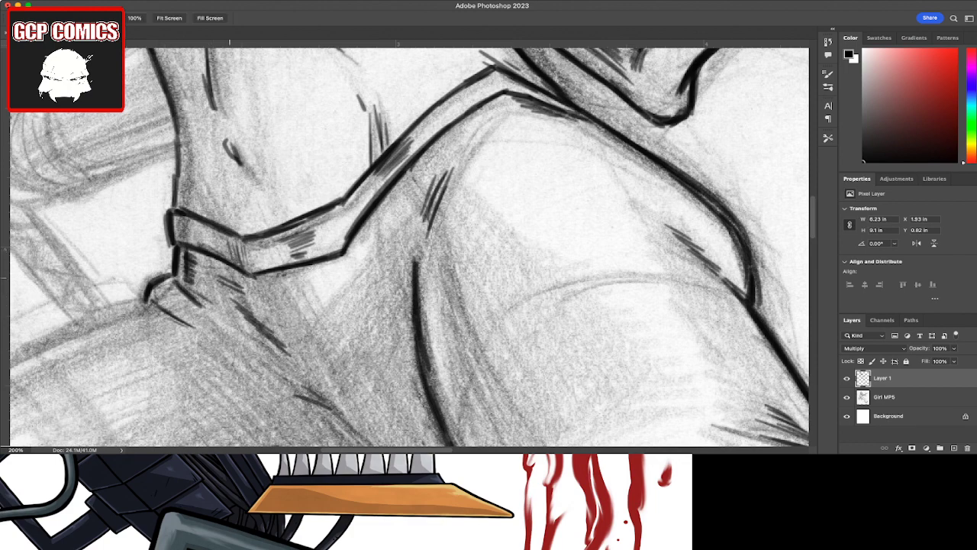
pyautogui.moveTo(381, 252)
pyautogui.mouseDown()
pyautogui.moveTo(592, 92)
pyautogui.moveTo(422, 246)
pyautogui.moveTo(466, 244)
pyautogui.mouseUp()
# Step: Ink the thigh's upper contour from the band down-left, thickening it near the band
pyautogui.press('b')
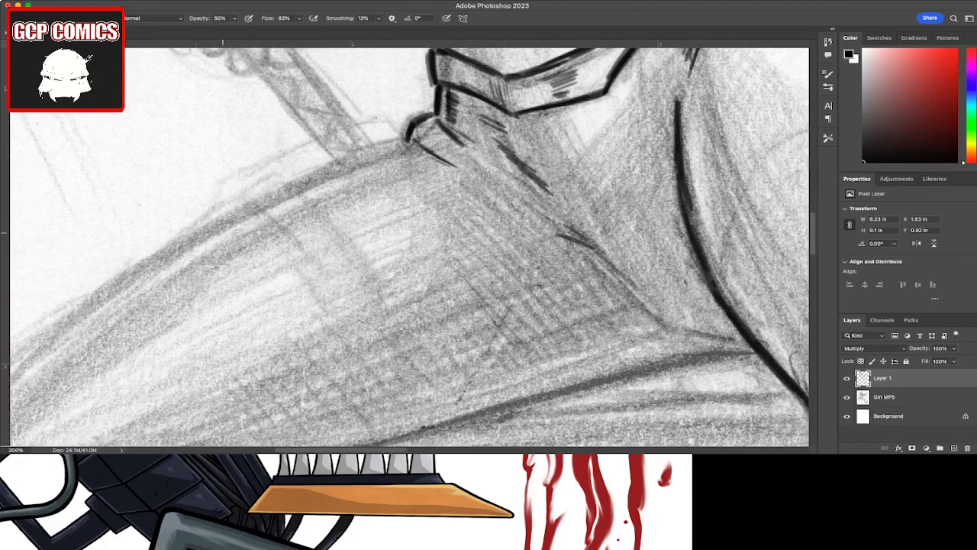
pyautogui.moveTo(138, 272)
pyautogui.mouseDown()
pyautogui.moveTo(311, 177)
pyautogui.moveTo(405, 142)
pyautogui.mouseUp()
pyautogui.moveTo(348, 162); pyautogui.dragTo(406, 140)
pyautogui.moveTo(150, 263); pyautogui.dragTo(67, 324)
pyautogui.moveTo(189, 244); pyautogui.dragTo(80, 316)
pyautogui.moveTo(282, 189)
pyautogui.mouseDown()
pyautogui.moveTo(226, 223)
pyautogui.moveTo(291, 191)
pyautogui.mouseUp()
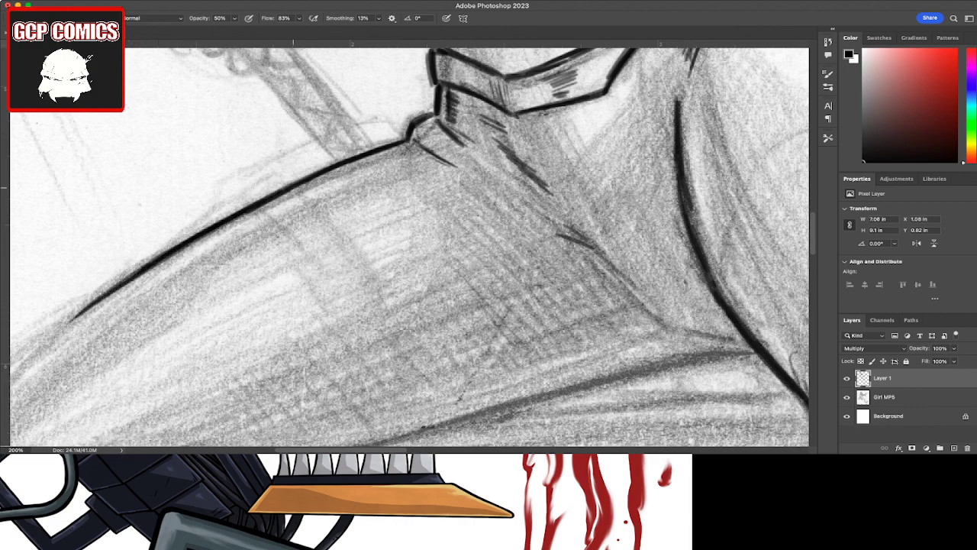
pyautogui.moveTo(222, 226); pyautogui.dragTo(349, 164)
pyautogui.moveTo(281, 194); pyautogui.dragTo(411, 141)
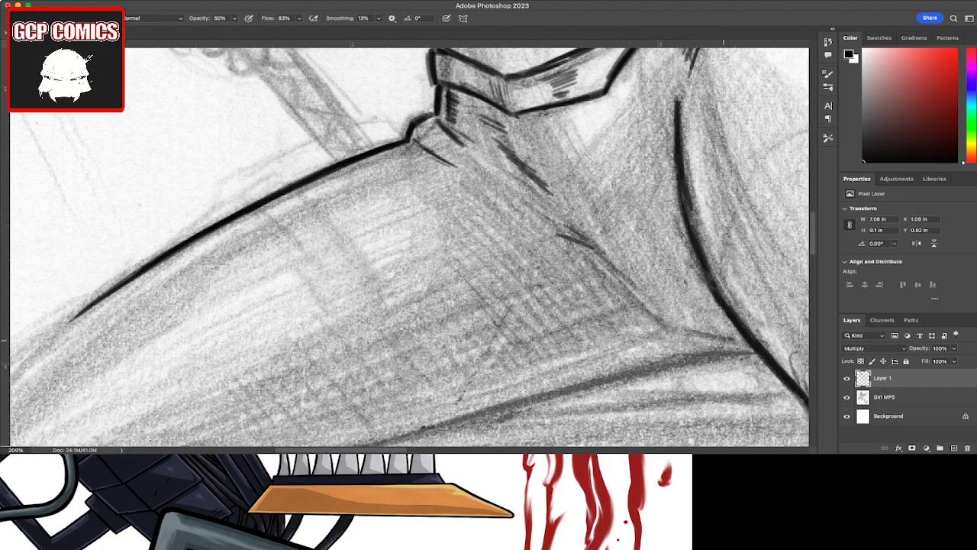
# Step: Ink the curved and lower crease lines on the right, plus short hatching above them
pyautogui.moveTo(727, 341)
pyautogui.mouseDown()
pyautogui.moveTo(668, 328)
pyautogui.moveTo(607, 272)
pyautogui.mouseUp()
pyautogui.moveTo(645, 309); pyautogui.dragTo(577, 246)
pyautogui.moveTo(704, 339)
pyautogui.mouseDown()
pyautogui.moveTo(643, 311)
pyautogui.moveTo(674, 325)
pyautogui.mouseUp()
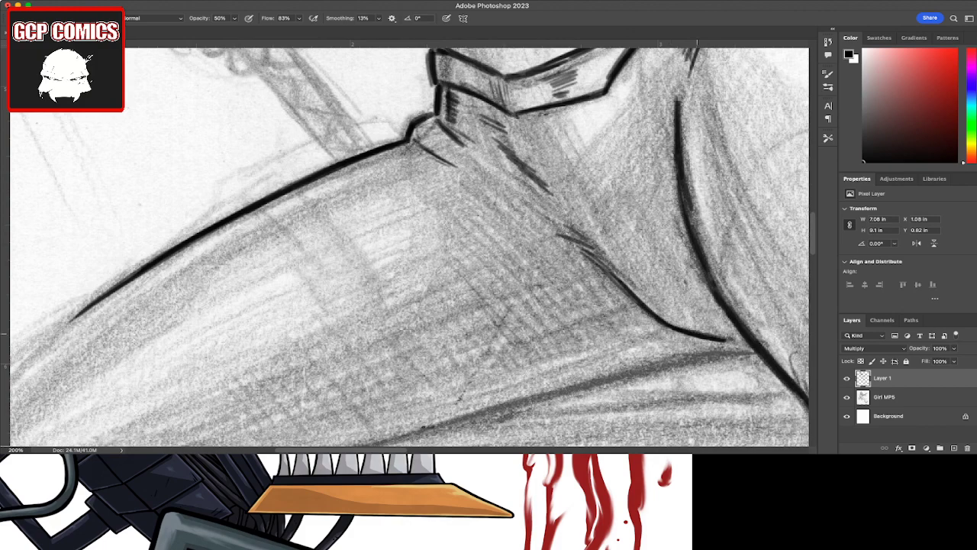
pyautogui.moveTo(759, 351); pyautogui.dragTo(673, 361)
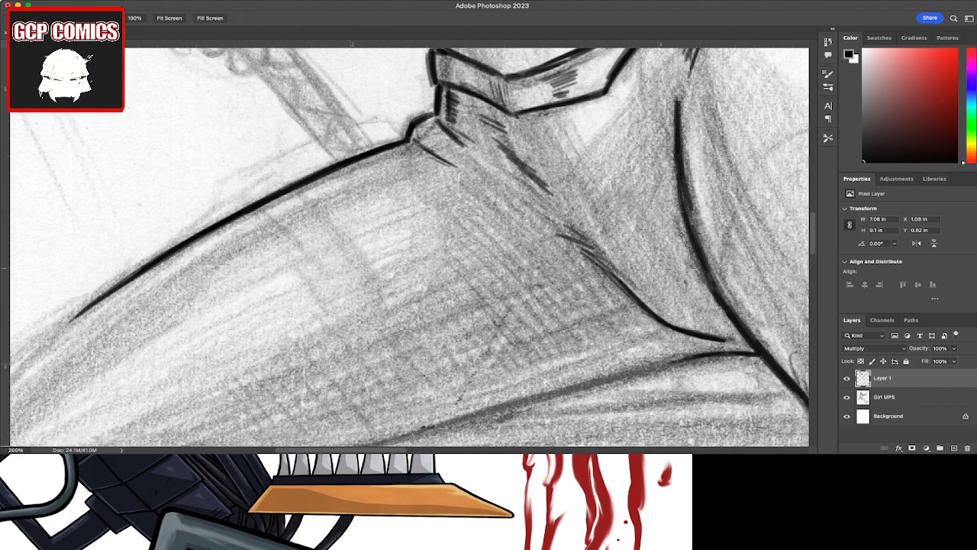
pyautogui.moveTo(459, 267)
pyautogui.mouseDown()
pyautogui.moveTo(431, 221)
pyautogui.moveTo(306, 168)
pyautogui.moveTo(363, 171)
pyautogui.mouseUp()
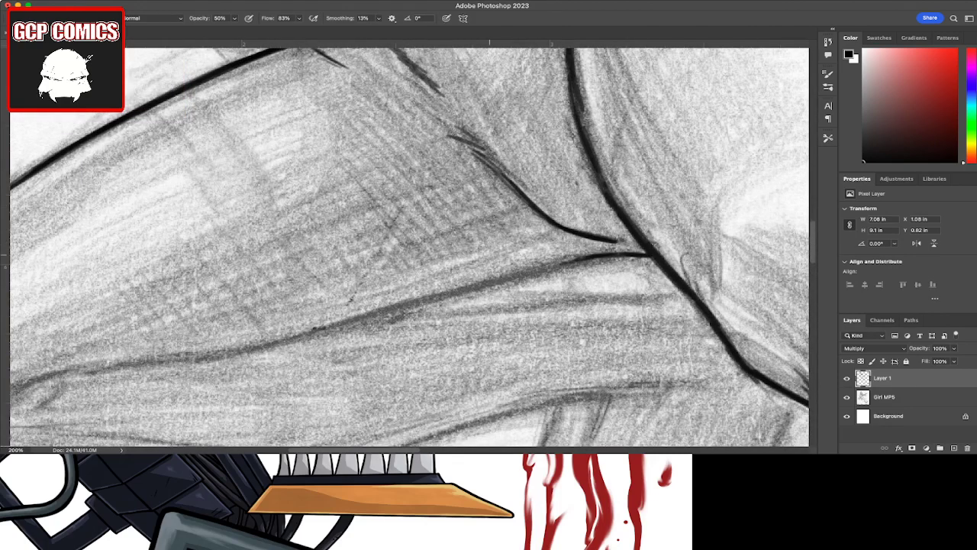
pyautogui.moveTo(492, 259)
pyautogui.mouseDown()
pyautogui.moveTo(509, 265)
pyautogui.moveTo(549, 252)
pyautogui.moveTo(562, 233)
pyautogui.moveTo(594, 232)
pyautogui.mouseUp()
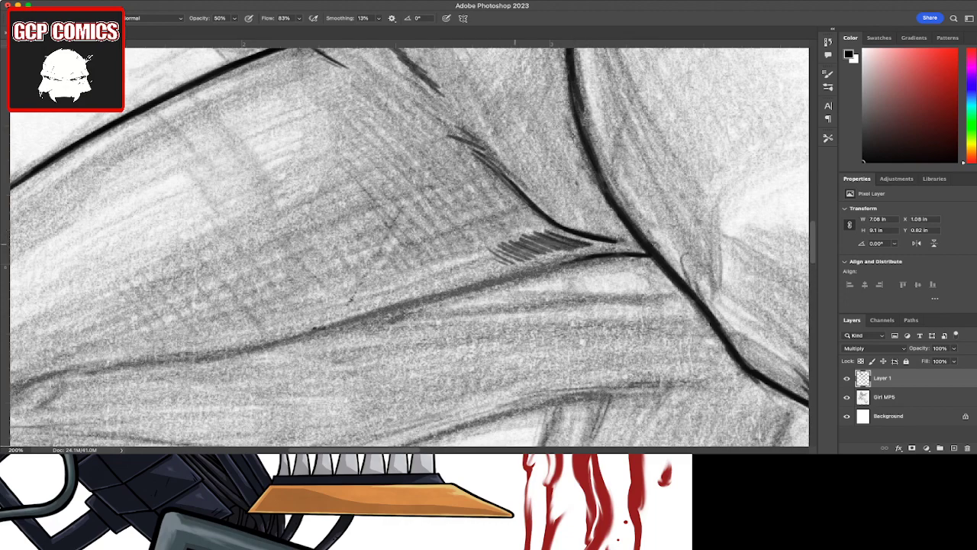
# Step: Ink the long crease across the thigh and the lower fold line on the left
pyautogui.moveTo(268, 342); pyautogui.dragTo(501, 277)
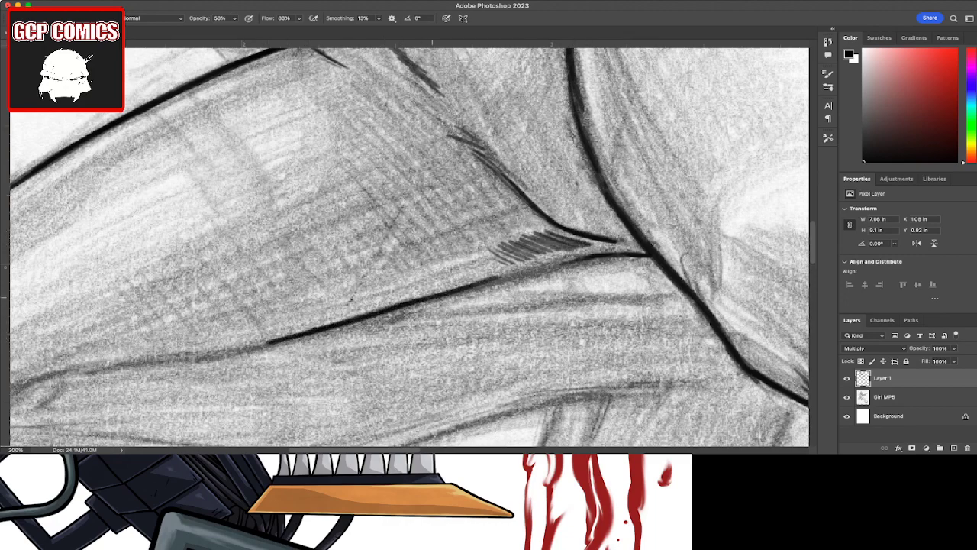
pyautogui.moveTo(414, 300); pyautogui.dragTo(554, 264)
pyautogui.moveTo(498, 277); pyautogui.dragTo(631, 252)
pyautogui.moveTo(82, 373); pyautogui.dragTo(216, 355)
pyautogui.moveTo(156, 361); pyautogui.dragTo(299, 336)
pyautogui.moveTo(217, 353)
pyautogui.mouseDown()
pyautogui.moveTo(272, 343)
pyautogui.moveTo(88, 371)
pyautogui.mouseUp()
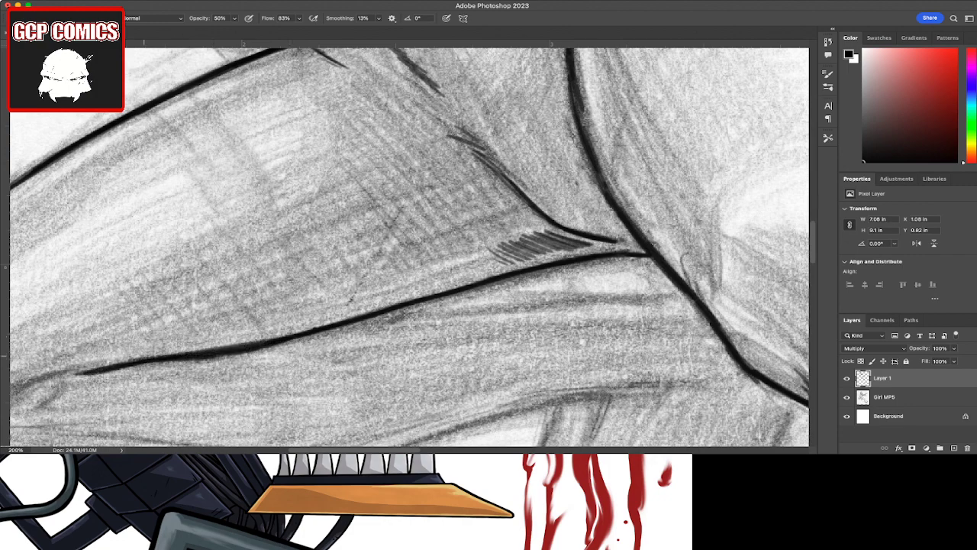
pyautogui.moveTo(146, 356); pyautogui.dragTo(70, 376)
# Step: Ink a thin line below the long crease and retrace it darker
pyautogui.moveTo(440, 298); pyautogui.dragTo(569, 308)
pyautogui.moveTo(508, 305); pyautogui.dragTo(660, 299)
pyautogui.moveTo(565, 303)
pyautogui.mouseDown()
pyautogui.moveTo(684, 293)
pyautogui.moveTo(580, 304)
pyautogui.moveTo(599, 305)
pyautogui.moveTo(441, 296)
pyautogui.mouseUp()
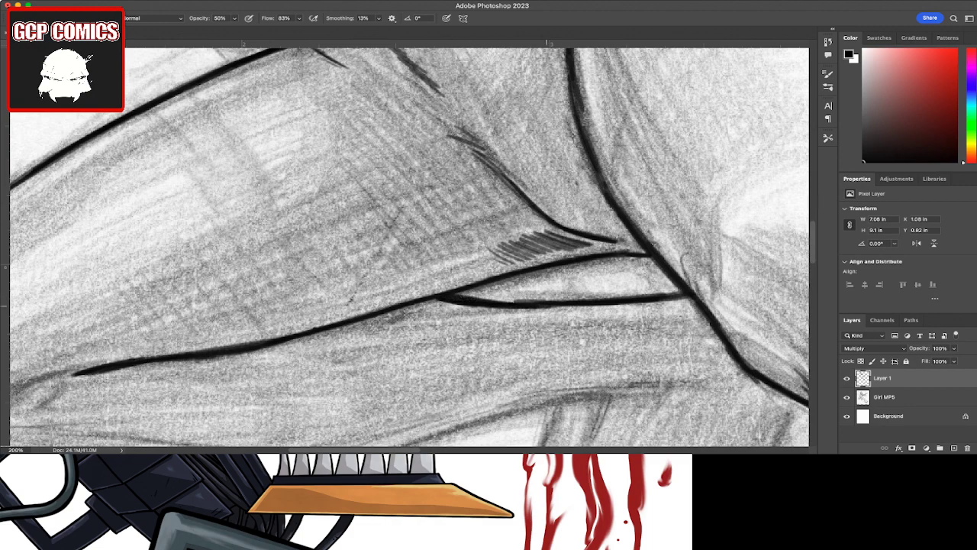
pyautogui.moveTo(565, 309); pyautogui.dragTo(489, 301)
pyautogui.moveTo(599, 301); pyautogui.dragTo(547, 301)
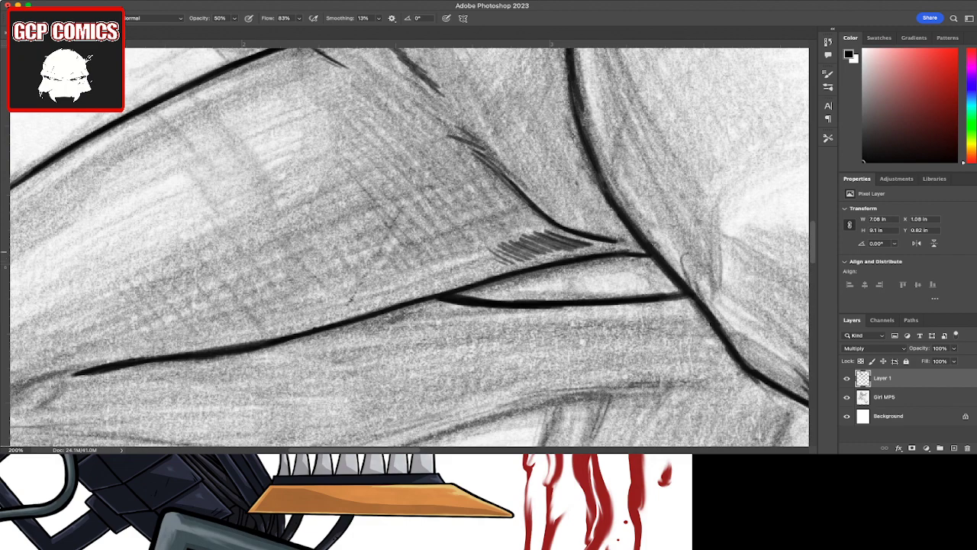
pyautogui.press('space')
pyautogui.moveTo(352, 299)
pyautogui.mouseDown()
pyautogui.moveTo(687, 321)
pyautogui.moveTo(702, 305)
pyautogui.mouseUp()
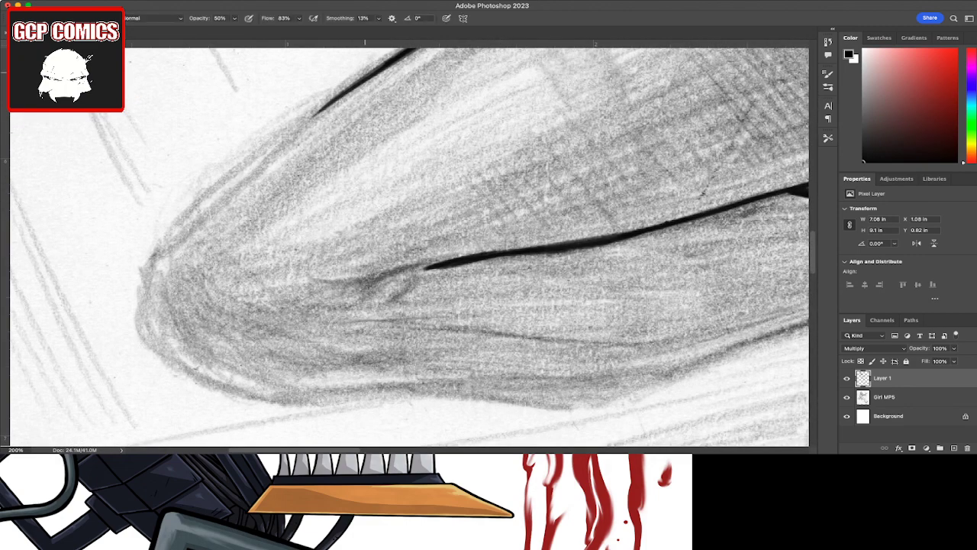
# Step: Ink the rounded end's upper contour down-left and around its front curve
pyautogui.moveTo(373, 69); pyautogui.dragTo(287, 136)
pyautogui.moveTo(343, 88); pyautogui.dragTo(258, 156)
pyautogui.moveTo(377, 69)
pyautogui.mouseDown()
pyautogui.moveTo(256, 157)
pyautogui.moveTo(368, 75)
pyautogui.moveTo(344, 87)
pyautogui.mouseUp()
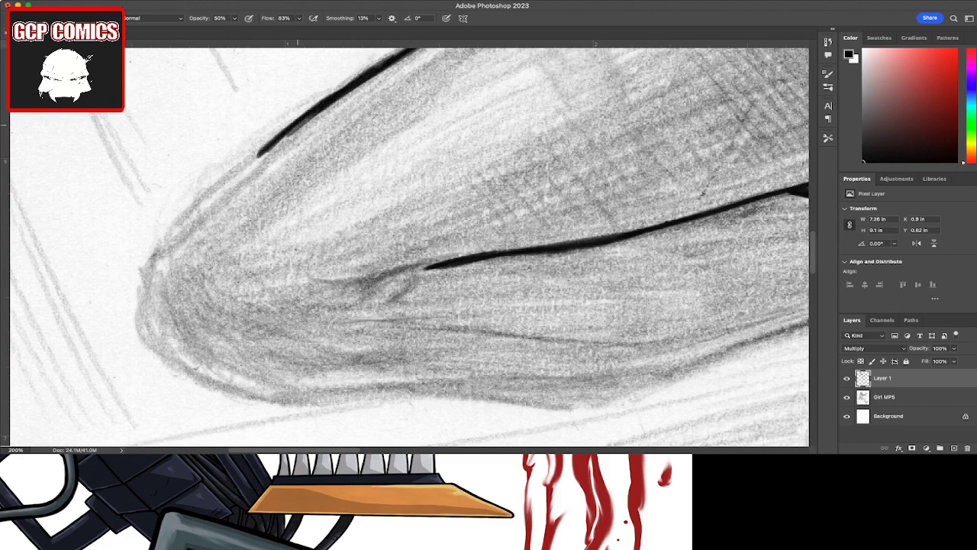
pyautogui.moveTo(290, 124); pyautogui.dragTo(229, 180)
pyautogui.moveTo(262, 147); pyautogui.dragTo(183, 222)
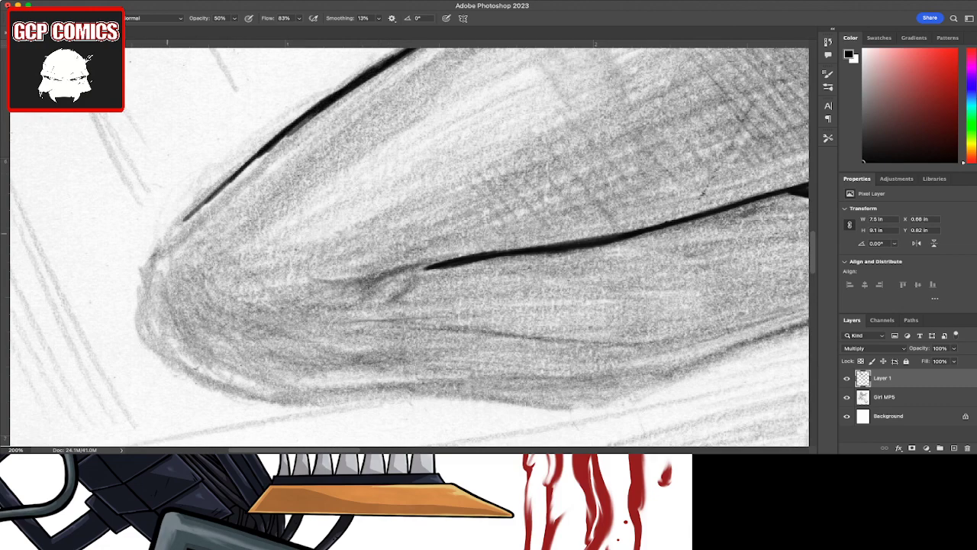
pyautogui.moveTo(245, 165); pyautogui.dragTo(165, 237)
pyautogui.moveTo(223, 185)
pyautogui.mouseDown()
pyautogui.moveTo(154, 262)
pyautogui.moveTo(145, 295)
pyautogui.mouseUp()
pyautogui.moveTo(161, 259); pyautogui.dragTo(140, 333)
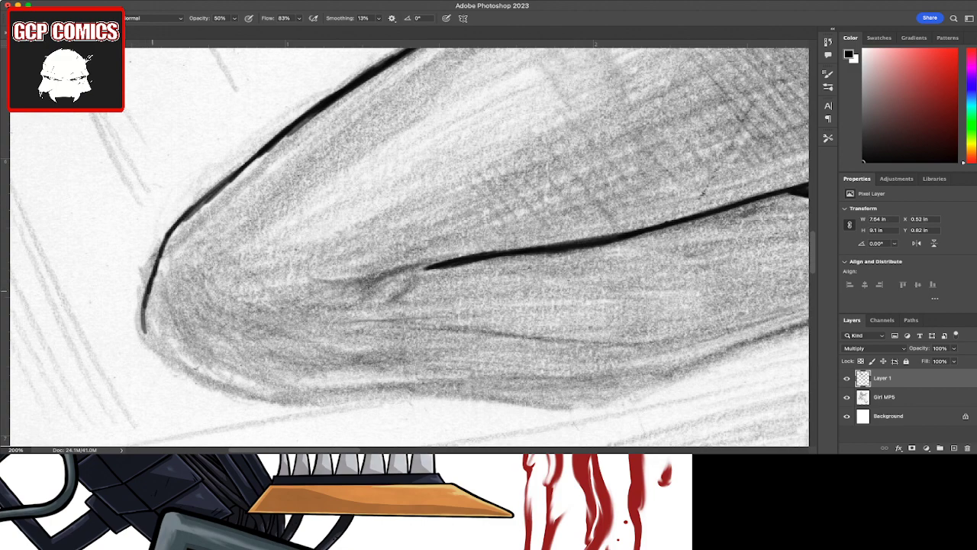
# Step: Continue the contour along the underside and bottom edge, adding short hatch strokes above it
pyautogui.moveTo(153, 288)
pyautogui.mouseDown()
pyautogui.moveTo(143, 346)
pyautogui.moveTo(206, 379)
pyautogui.mouseUp()
pyautogui.moveTo(155, 328)
pyautogui.mouseDown()
pyautogui.moveTo(188, 371)
pyautogui.moveTo(208, 377)
pyautogui.moveTo(189, 352)
pyautogui.moveTo(224, 369)
pyautogui.mouseUp()
pyautogui.moveTo(178, 330); pyautogui.dragTo(242, 365)
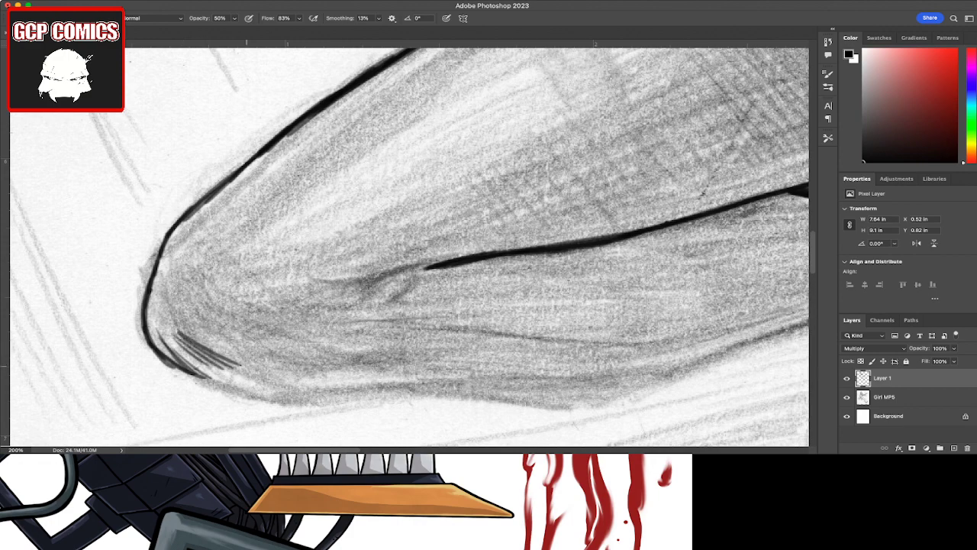
pyautogui.moveTo(177, 365); pyautogui.dragTo(267, 398)
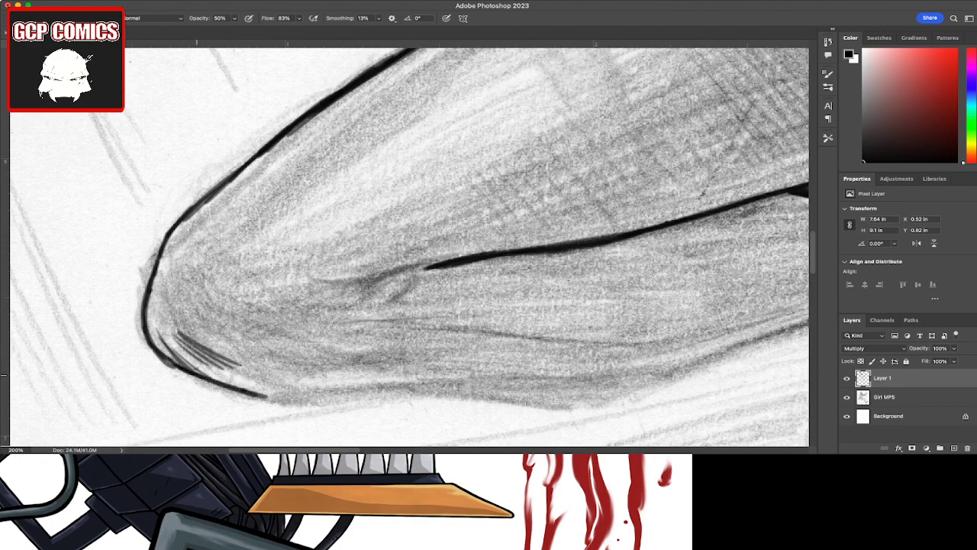
pyautogui.moveTo(202, 374)
pyautogui.mouseDown()
pyautogui.moveTo(290, 398)
pyautogui.moveTo(331, 394)
pyautogui.mouseUp()
pyautogui.moveTo(257, 400); pyautogui.dragTo(365, 394)
pyautogui.moveTo(285, 399); pyautogui.dragTo(384, 388)
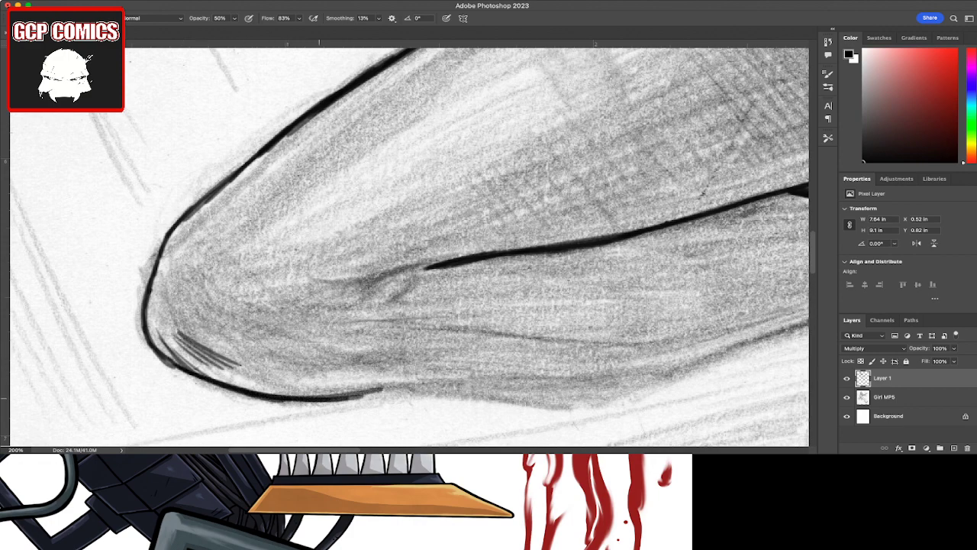
pyautogui.moveTo(318, 397); pyautogui.dragTo(417, 388)
pyautogui.moveTo(253, 380); pyautogui.dragTo(334, 394)
# Step: Add hatch strokes where the bottom contour ends and connect the line to them
pyautogui.press('space')
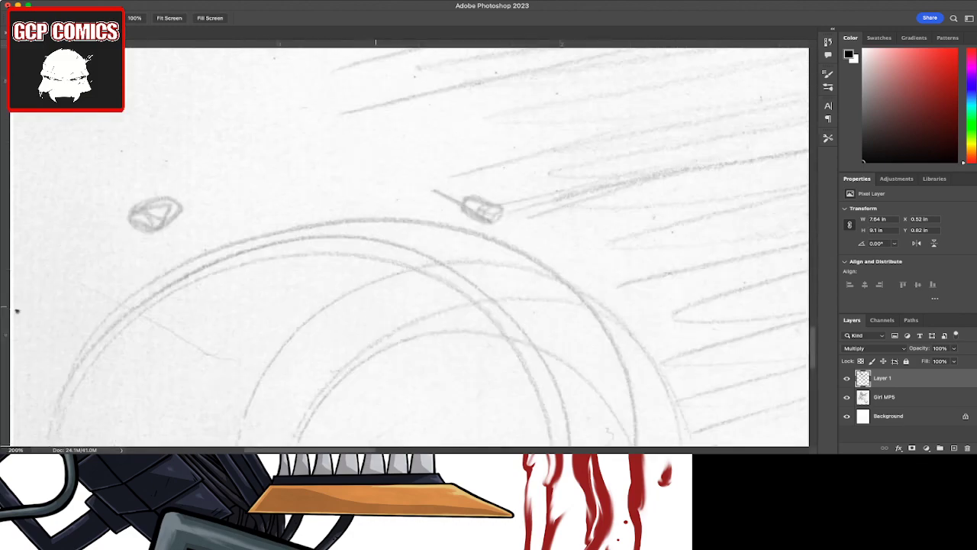
pyautogui.moveTo(368, 265); pyautogui.dragTo(300, 277)
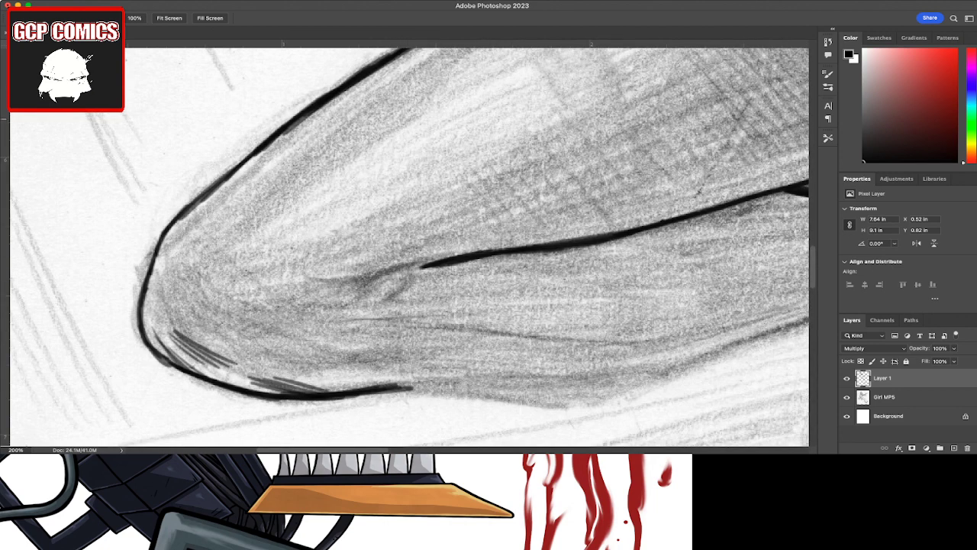
pyautogui.press('b')
pyautogui.moveTo(422, 263)
pyautogui.mouseDown()
pyautogui.moveTo(316, 304)
pyautogui.moveTo(354, 287)
pyautogui.moveTo(377, 307)
pyautogui.moveTo(380, 298)
pyautogui.moveTo(377, 307)
pyautogui.mouseUp()
pyautogui.moveTo(444, 258)
pyautogui.mouseDown()
pyautogui.moveTo(387, 278)
pyautogui.moveTo(412, 270)
pyautogui.mouseUp()
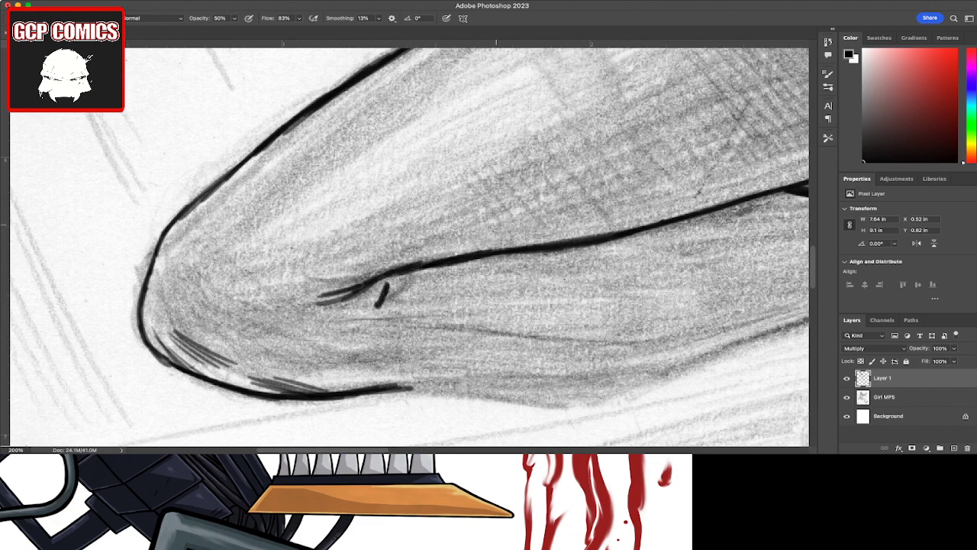
# Step: Thicken and darken the left, upper and bottom contours of the rounded end
pyautogui.moveTo(142, 290)
pyautogui.mouseDown()
pyautogui.moveTo(167, 234)
pyautogui.moveTo(284, 134)
pyautogui.mouseUp()
pyautogui.moveTo(263, 153); pyautogui.dragTo(358, 74)
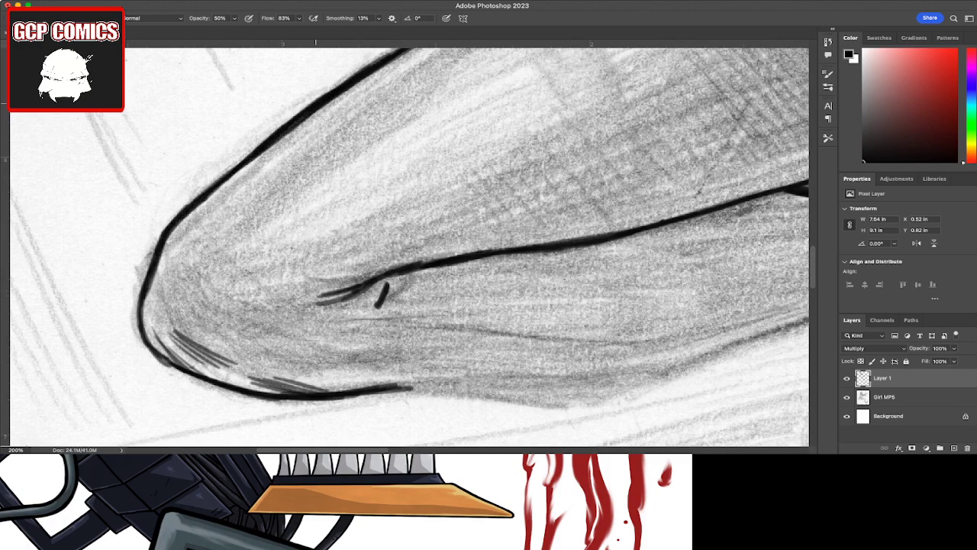
pyautogui.moveTo(318, 101); pyautogui.dragTo(384, 58)
pyautogui.moveTo(143, 302); pyautogui.dragTo(156, 272)
pyautogui.moveTo(151, 346)
pyautogui.mouseDown()
pyautogui.moveTo(142, 296)
pyautogui.moveTo(170, 367)
pyautogui.moveTo(263, 398)
pyautogui.mouseUp()
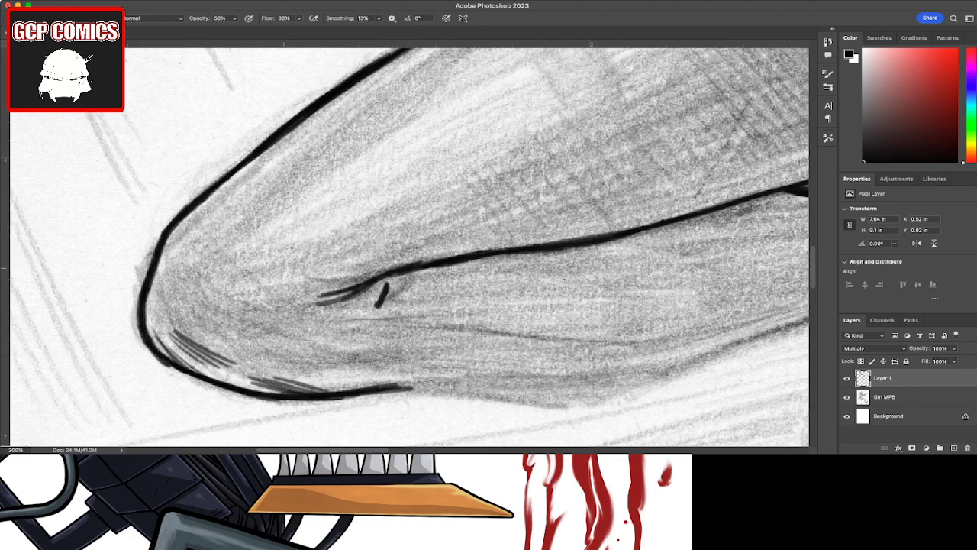
pyautogui.press('e')
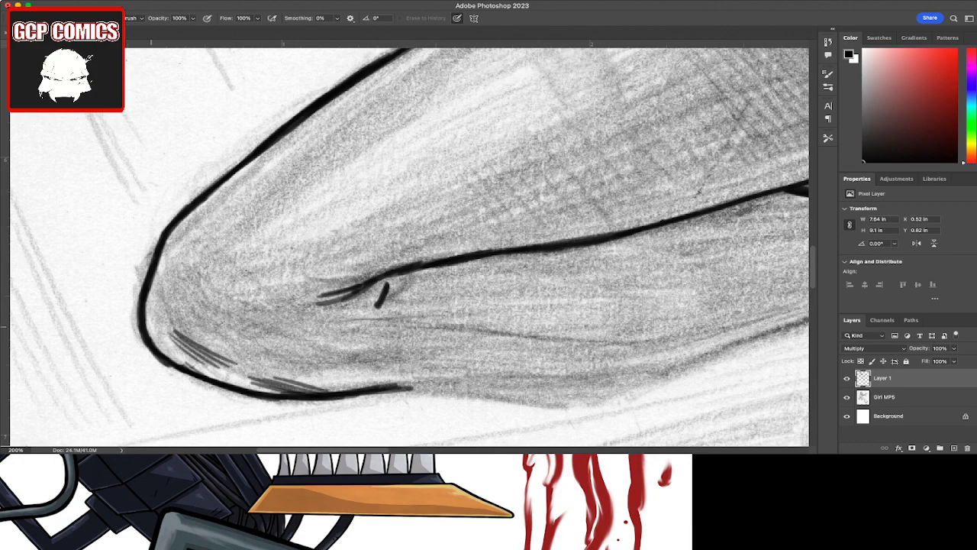
# Step: Erase the hatching along the lower contour and trim the inner mark to a small notch
pyautogui.moveTo(174, 341); pyautogui.dragTo(310, 385)
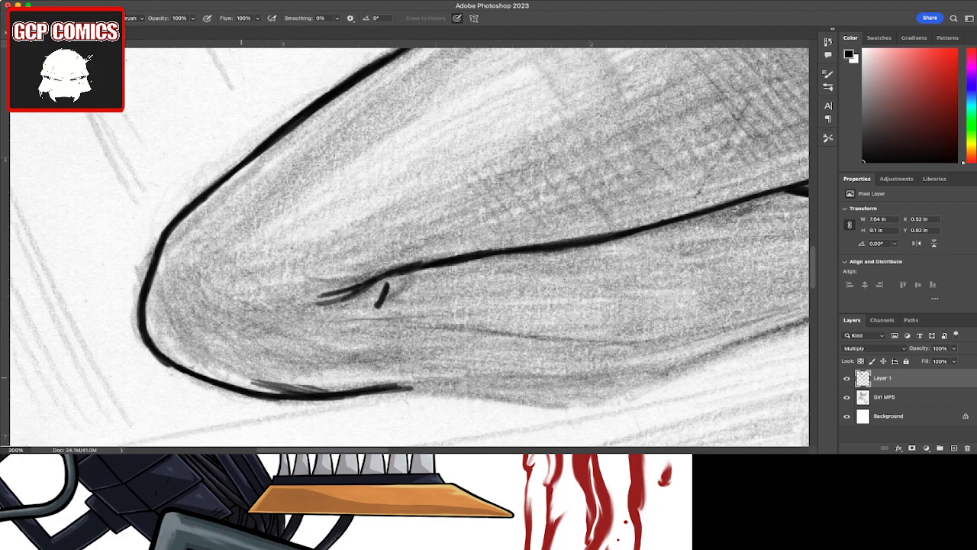
pyautogui.moveTo(250, 382); pyautogui.dragTo(321, 387)
pyautogui.moveTo(377, 308)
pyautogui.mouseDown()
pyautogui.moveTo(383, 298)
pyautogui.moveTo(318, 298)
pyautogui.moveTo(348, 289)
pyautogui.mouseUp()
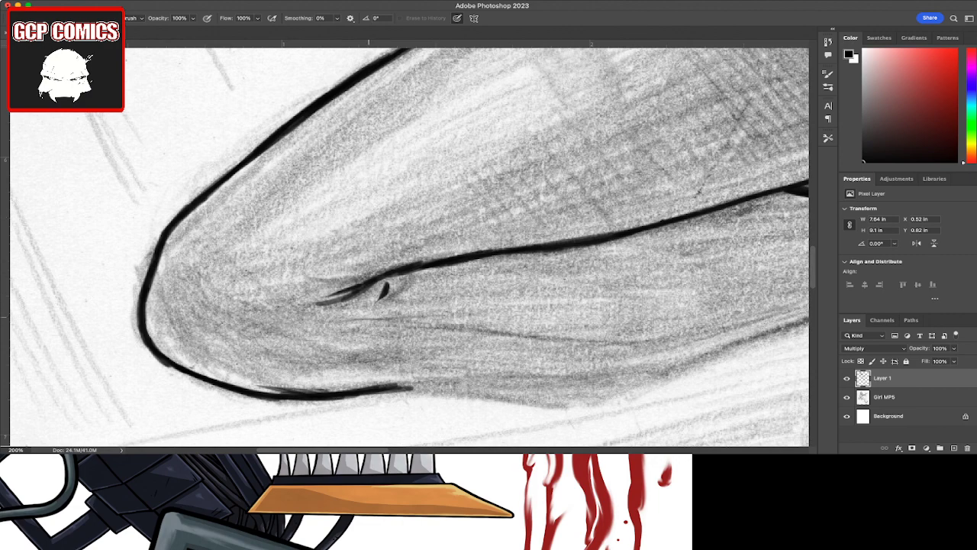
pyautogui.press('b')
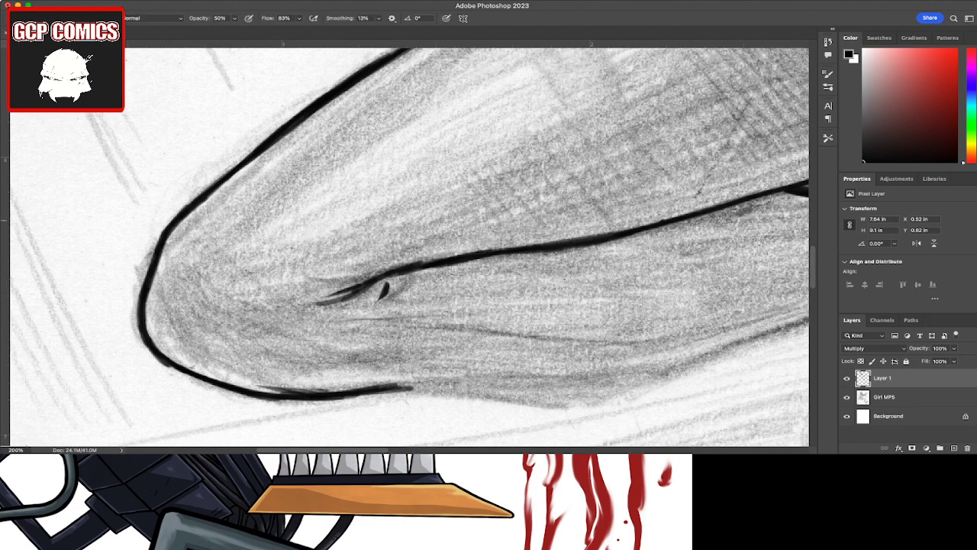
pyautogui.press('space')
pyautogui.moveTo(458, 267); pyautogui.dragTo(272, 175)
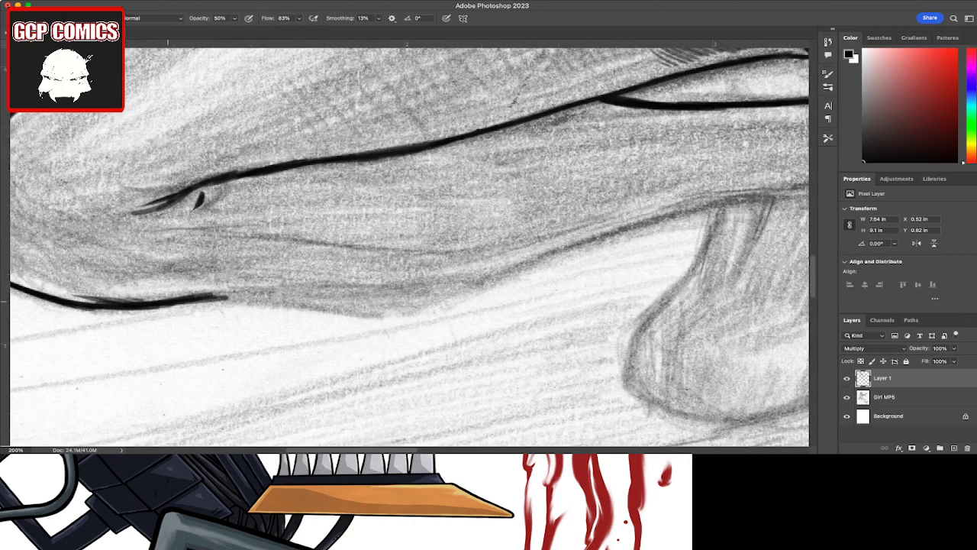
# Step: Draw the underside ink line rightward, curving it upward, and thicken it
pyautogui.moveTo(181, 298); pyautogui.dragTo(278, 289)
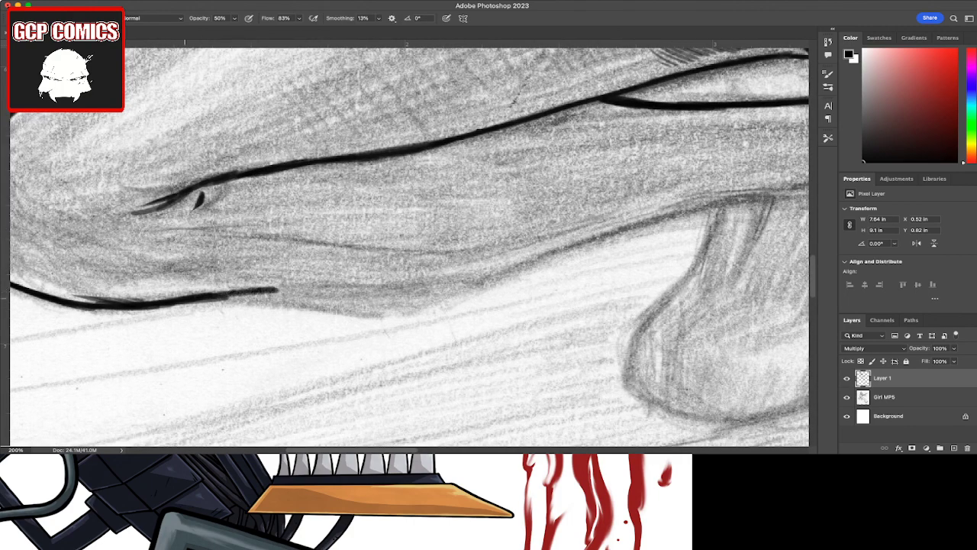
pyautogui.moveTo(214, 298); pyautogui.dragTo(386, 291)
pyautogui.moveTo(299, 295); pyautogui.dragTo(452, 284)
pyautogui.moveTo(351, 292); pyautogui.dragTo(507, 268)
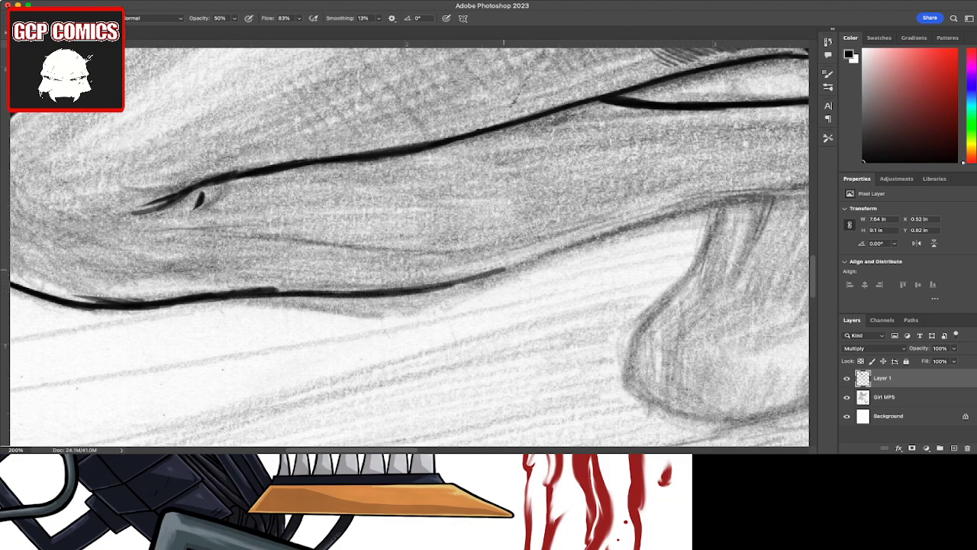
pyautogui.moveTo(397, 289); pyautogui.dragTo(528, 260)
pyautogui.moveTo(440, 283); pyautogui.dragTo(556, 249)
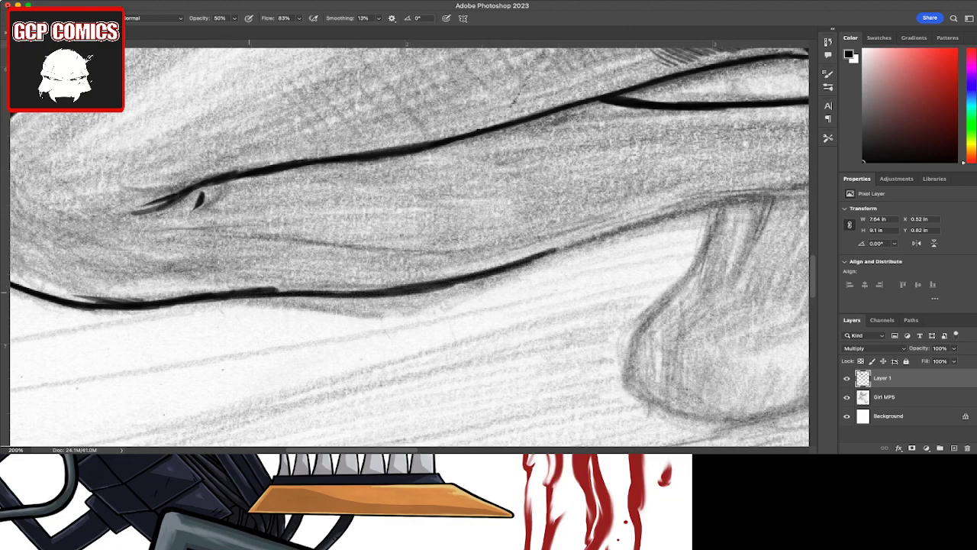
pyautogui.moveTo(263, 292); pyautogui.dragTo(422, 289)
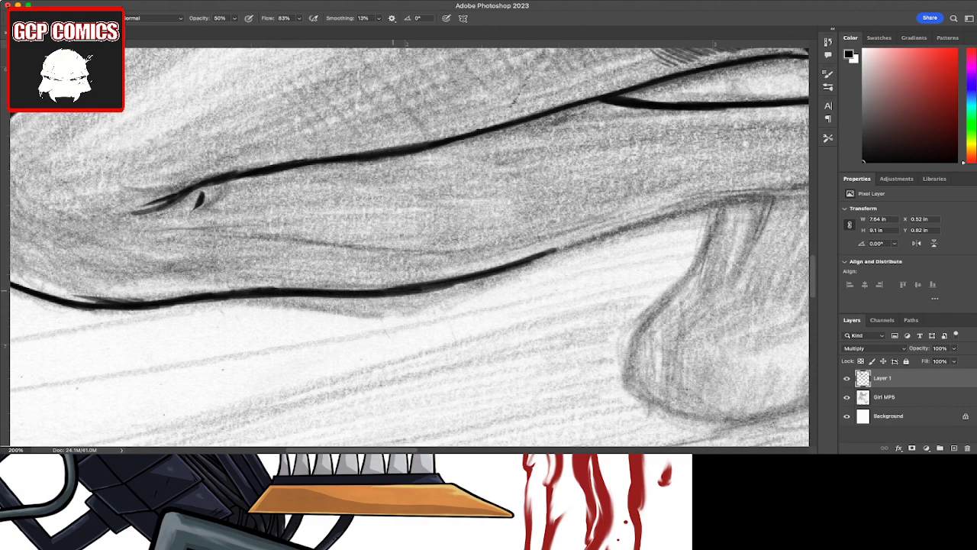
pyautogui.moveTo(350, 291); pyautogui.dragTo(526, 263)
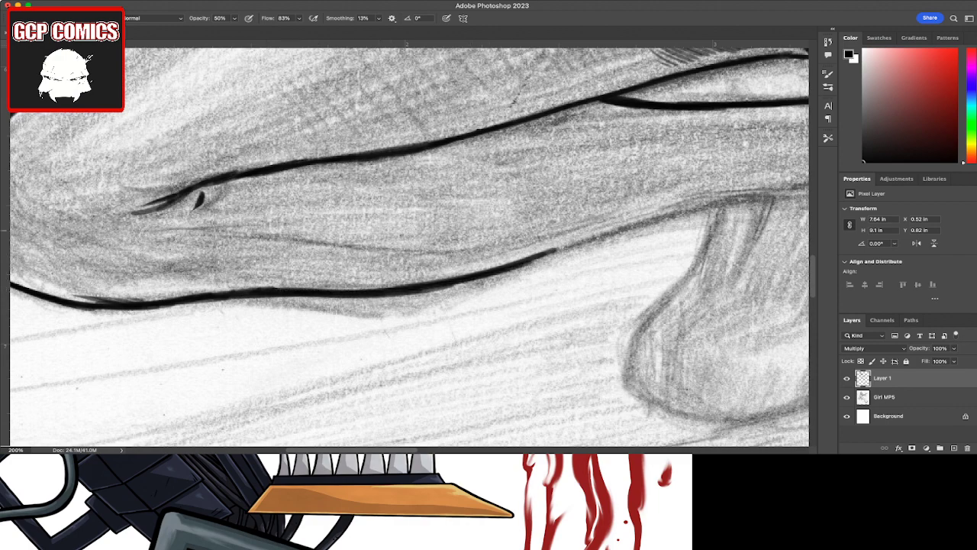
# Step: Extend the underside line up-right until it meets the magazine
pyautogui.press('e')
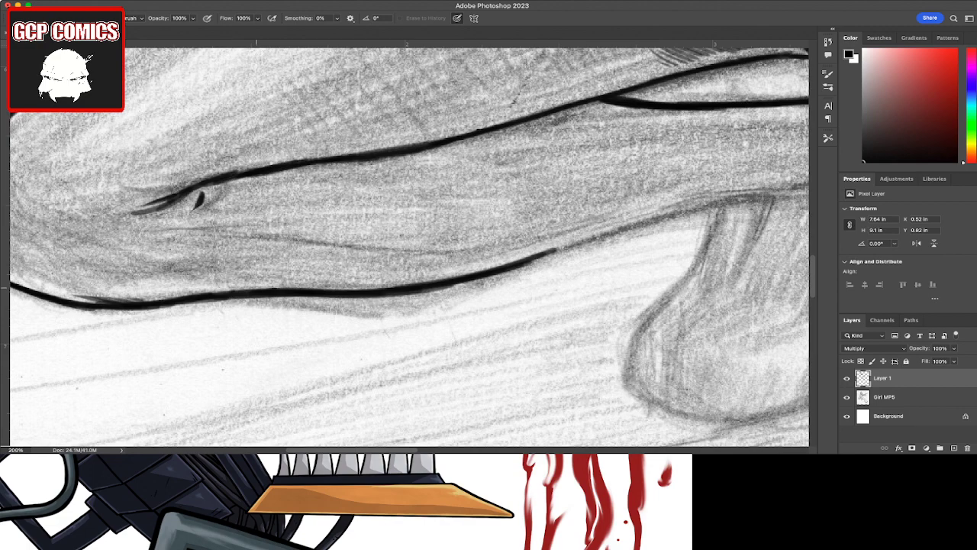
pyautogui.moveTo(410, 245); pyautogui.dragTo(427, 153)
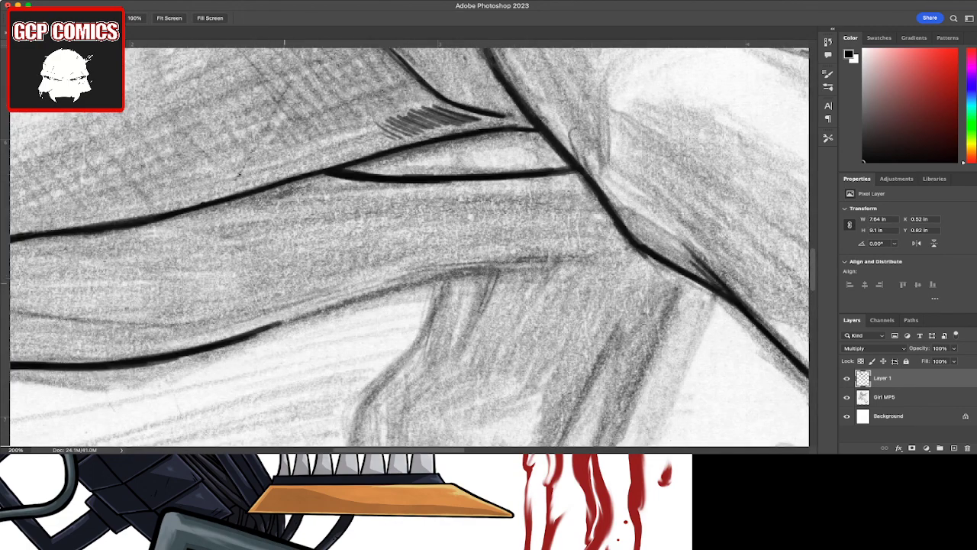
pyautogui.moveTo(222, 273); pyautogui.dragTo(338, 288)
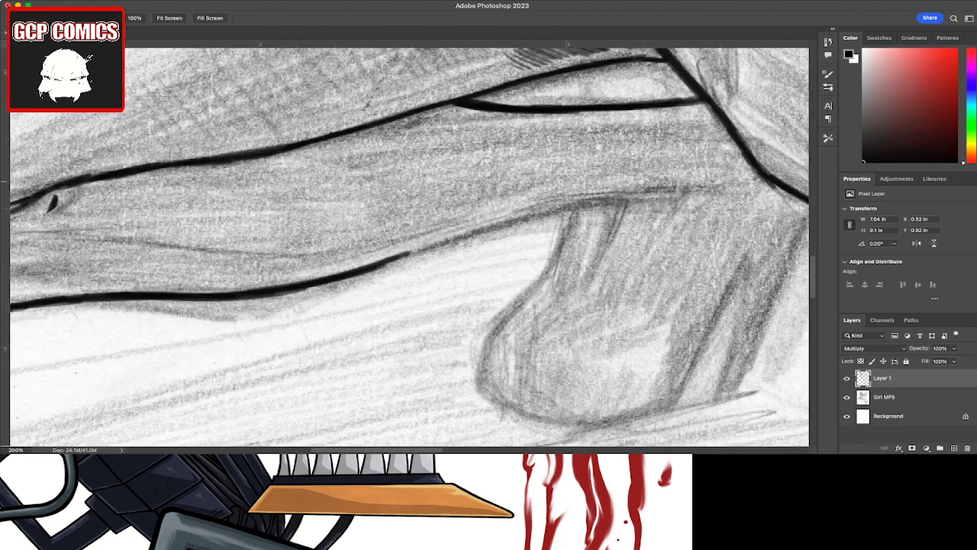
pyautogui.press('b')
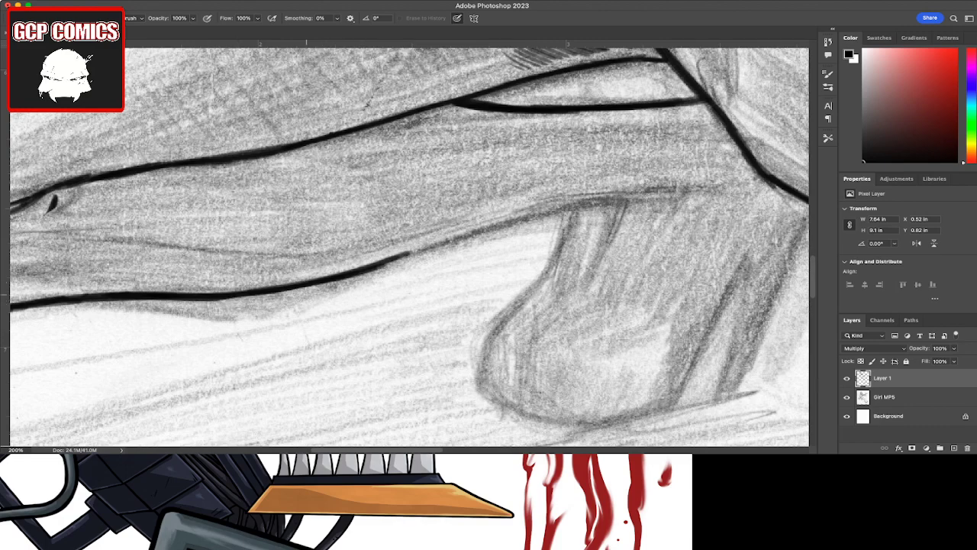
pyautogui.press('b')
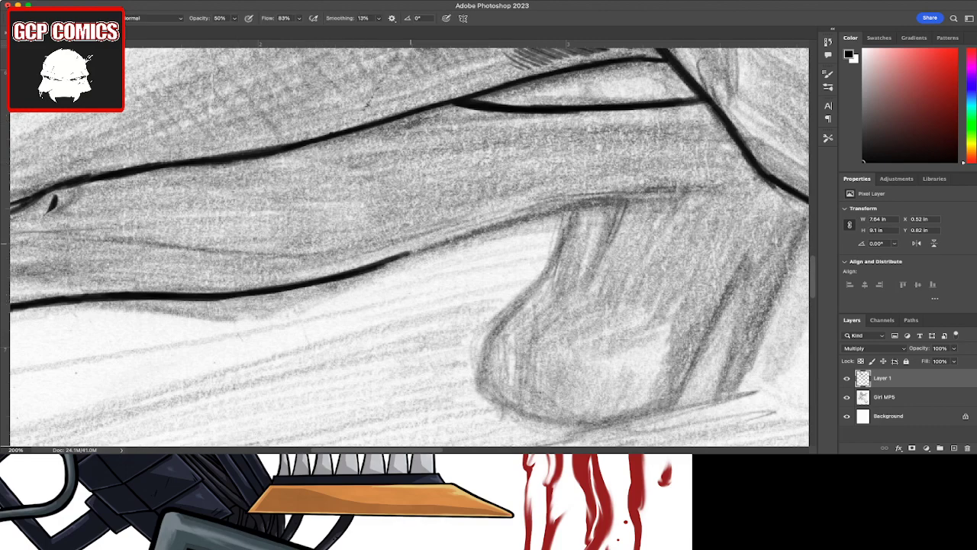
pyautogui.moveTo(382, 263); pyautogui.dragTo(521, 221)
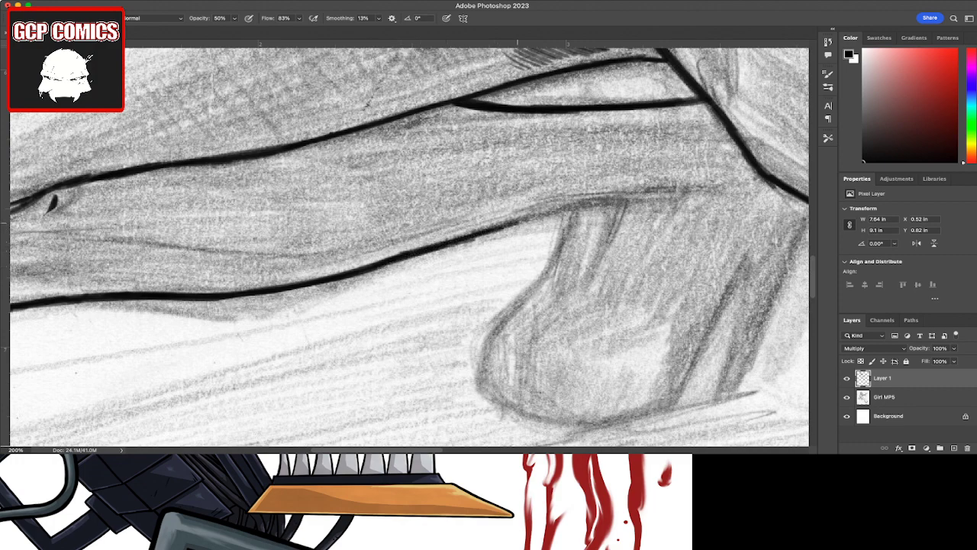
pyautogui.moveTo(470, 239); pyautogui.dragTo(577, 205)
pyautogui.moveTo(521, 221); pyautogui.dragTo(615, 197)
pyautogui.moveTo(555, 210); pyautogui.dragTo(625, 191)
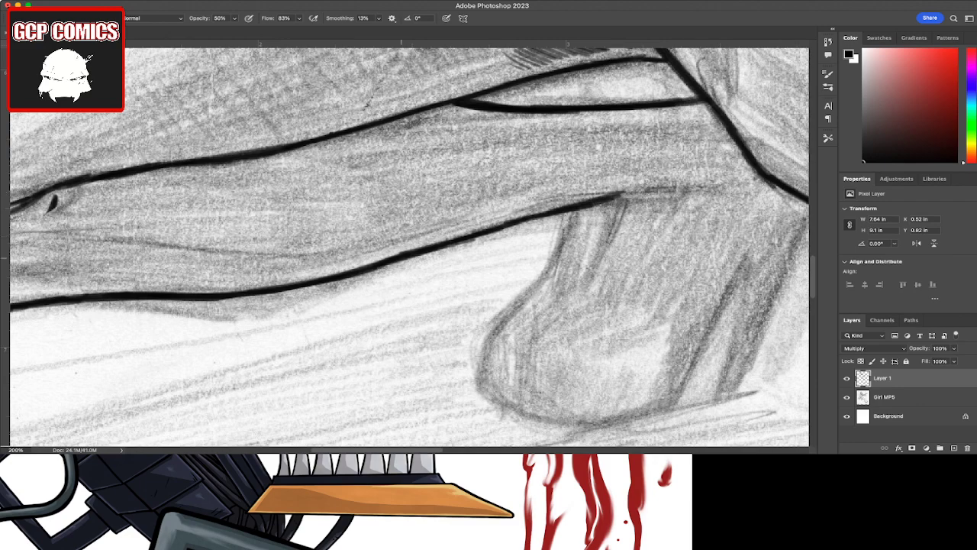
# Step: Ink the gun's underside line and a diagonal line on the magazine's left side
pyautogui.press('h')
pyautogui.moveTo(412, 244); pyautogui.dragTo(561, 107)
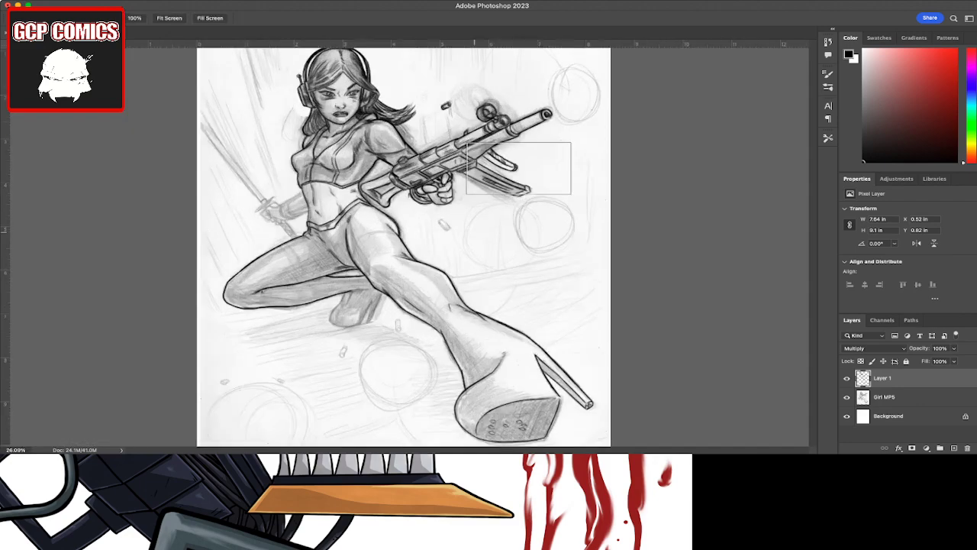
pyautogui.press('h')
pyautogui.moveTo(399, 261); pyautogui.dragTo(361, 290)
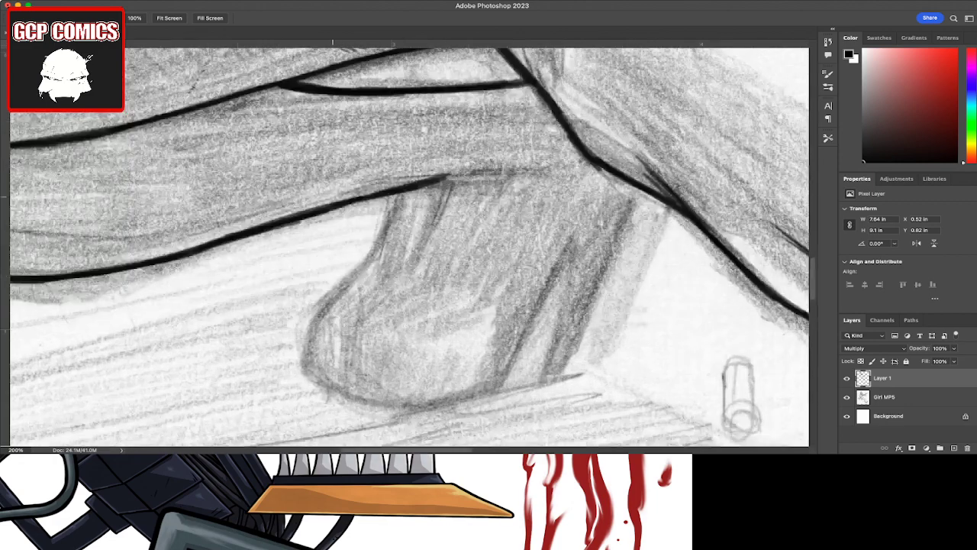
pyautogui.press('b')
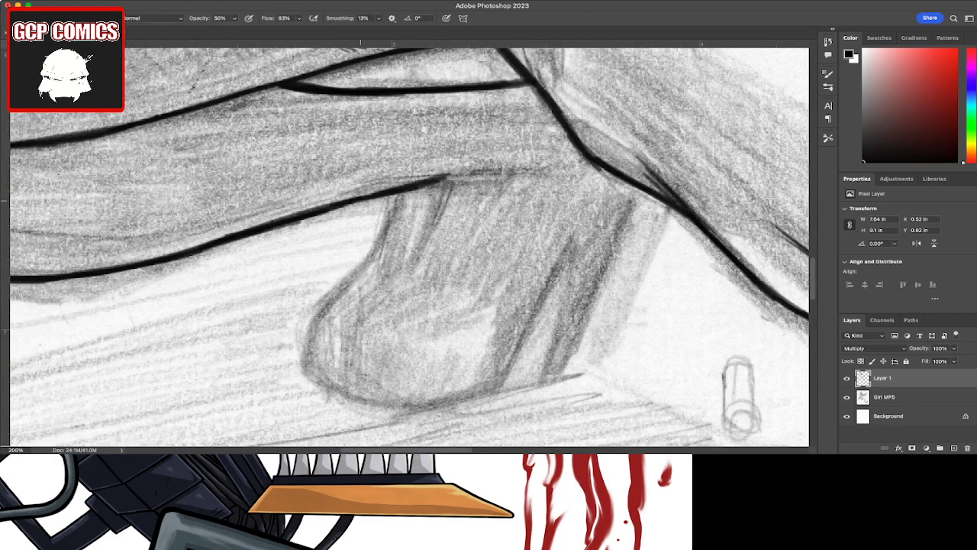
pyautogui.moveTo(449, 182)
pyautogui.mouseDown()
pyautogui.moveTo(498, 180)
pyautogui.moveTo(485, 205)
pyautogui.moveTo(432, 235)
pyautogui.moveTo(452, 212)
pyautogui.moveTo(387, 233)
pyautogui.mouseUp()
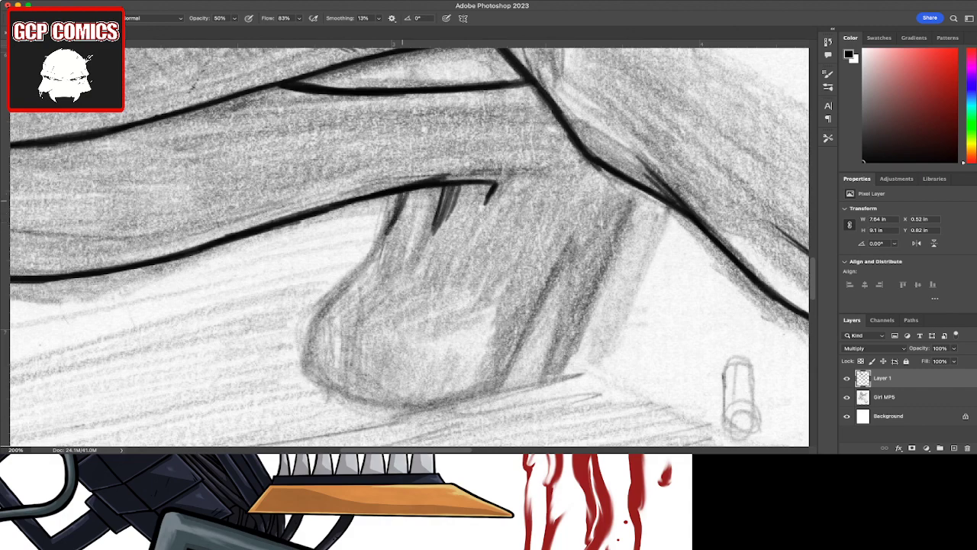
pyautogui.moveTo(408, 193); pyautogui.dragTo(373, 257)
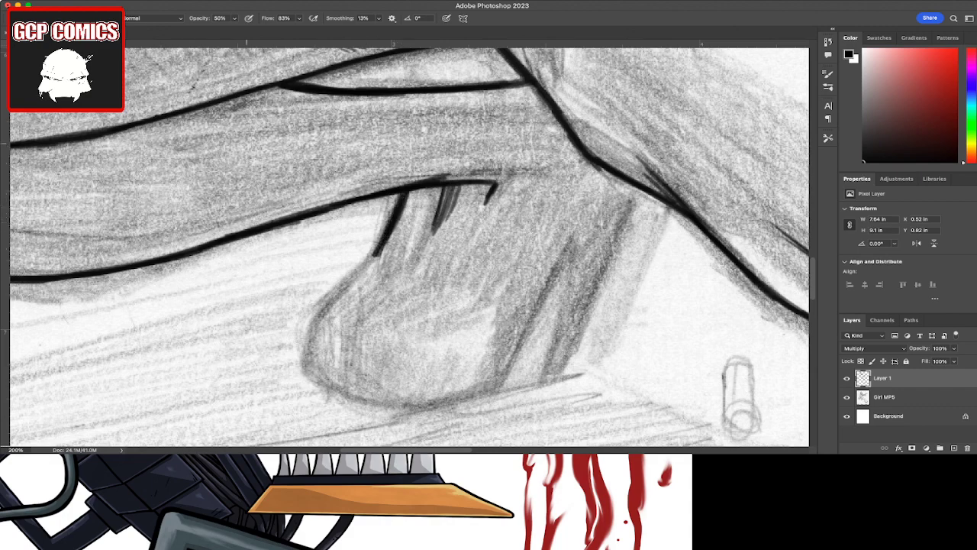
# Step: Erase faint marks under the ink line, darken the lines above the magazine, and extend its left edge
pyautogui.press('e')
pyautogui.moveTo(372, 187); pyautogui.dragTo(490, 184)
pyautogui.press('b')
pyautogui.moveTo(339, 201); pyautogui.dragTo(385, 189)
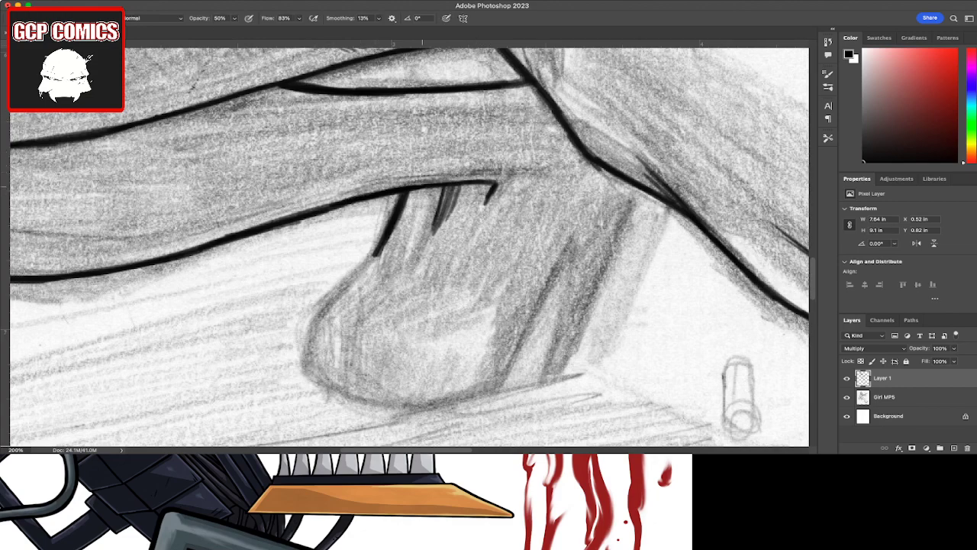
pyautogui.moveTo(475, 185)
pyautogui.mouseDown()
pyautogui.moveTo(452, 188)
pyautogui.moveTo(472, 184)
pyautogui.mouseUp()
pyautogui.moveTo(175, 257); pyautogui.dragTo(217, 239)
pyautogui.moveTo(375, 255); pyautogui.dragTo(356, 279)
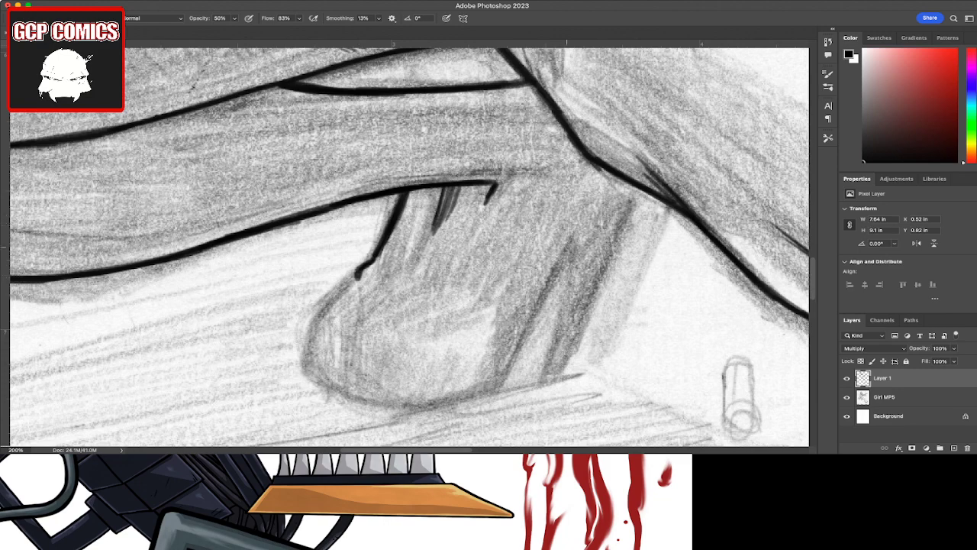
# Step: Ink parallel diagonal heel lines on the right, extending them down to the base
pyautogui.moveTo(570, 246)
pyautogui.mouseDown()
pyautogui.moveTo(551, 281)
pyautogui.moveTo(571, 255)
pyautogui.moveTo(561, 308)
pyautogui.mouseUp()
pyautogui.moveTo(573, 252); pyautogui.dragTo(557, 328)
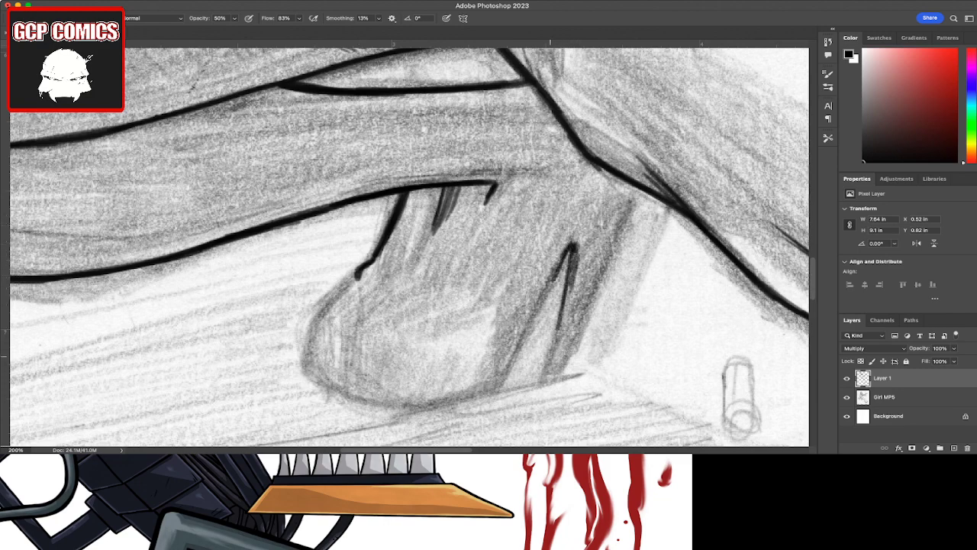
pyautogui.moveTo(571, 254); pyautogui.dragTo(547, 367)
pyautogui.moveTo(561, 316)
pyautogui.mouseDown()
pyautogui.moveTo(546, 376)
pyautogui.moveTo(564, 373)
pyautogui.moveTo(582, 323)
pyautogui.mouseUp()
pyautogui.moveTo(564, 365); pyautogui.dragTo(604, 274)
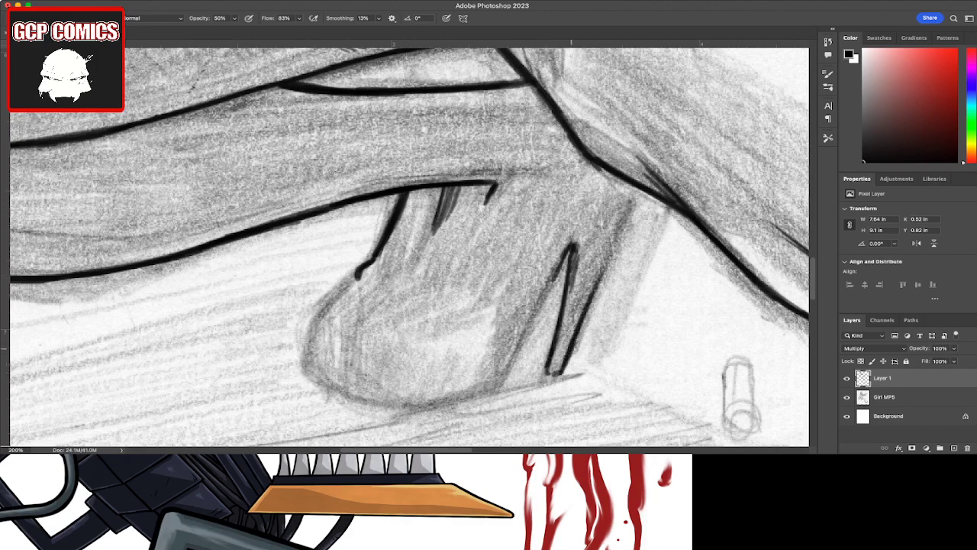
pyautogui.moveTo(577, 336); pyautogui.dragTo(626, 204)
# Step: Thicken the right diagonal heel line and add a new diagonal line beside the heel
pyautogui.moveTo(608, 260); pyautogui.dragTo(633, 188)
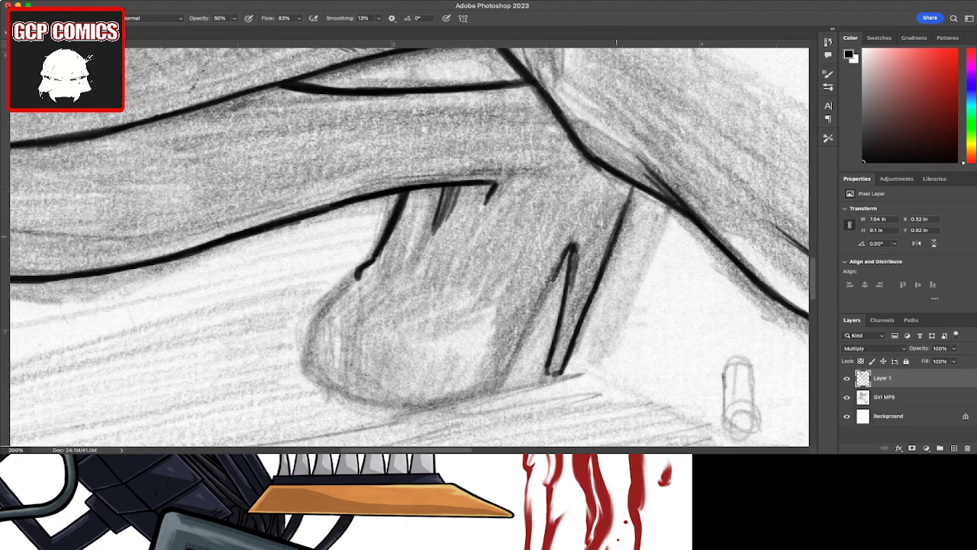
pyautogui.moveTo(618, 234); pyautogui.dragTo(634, 186)
pyautogui.moveTo(597, 290); pyautogui.dragTo(627, 215)
pyautogui.moveTo(588, 311); pyautogui.dragTo(609, 247)
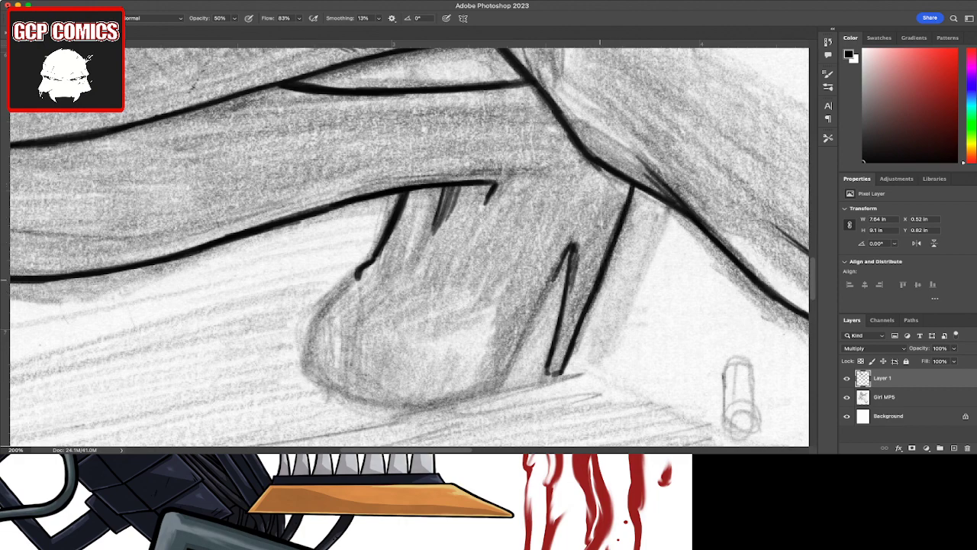
pyautogui.moveTo(597, 292)
pyautogui.mouseDown()
pyautogui.moveTo(552, 378)
pyautogui.moveTo(543, 375)
pyautogui.moveTo(565, 333)
pyautogui.mouseUp()
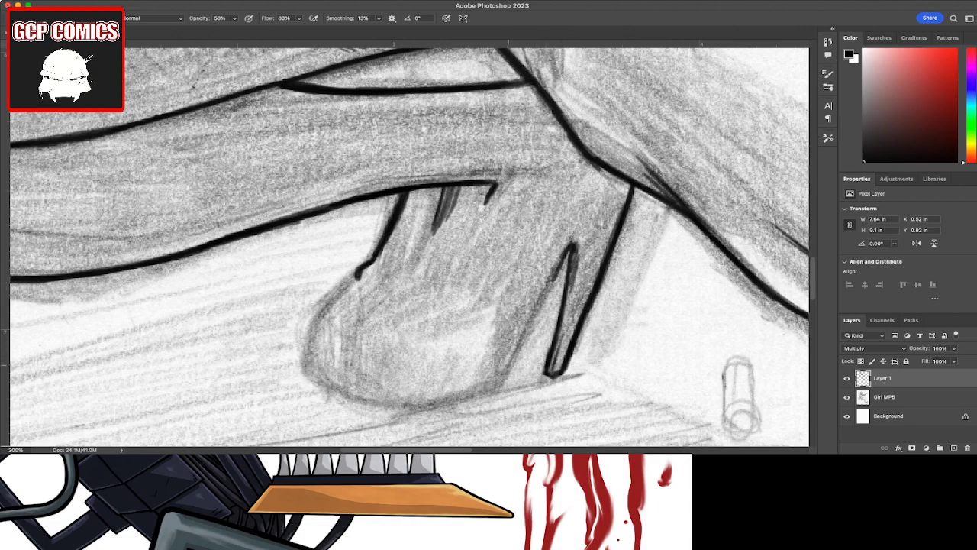
pyautogui.moveTo(500, 386); pyautogui.dragTo(522, 340)
pyautogui.moveTo(499, 386); pyautogui.dragTo(565, 264)
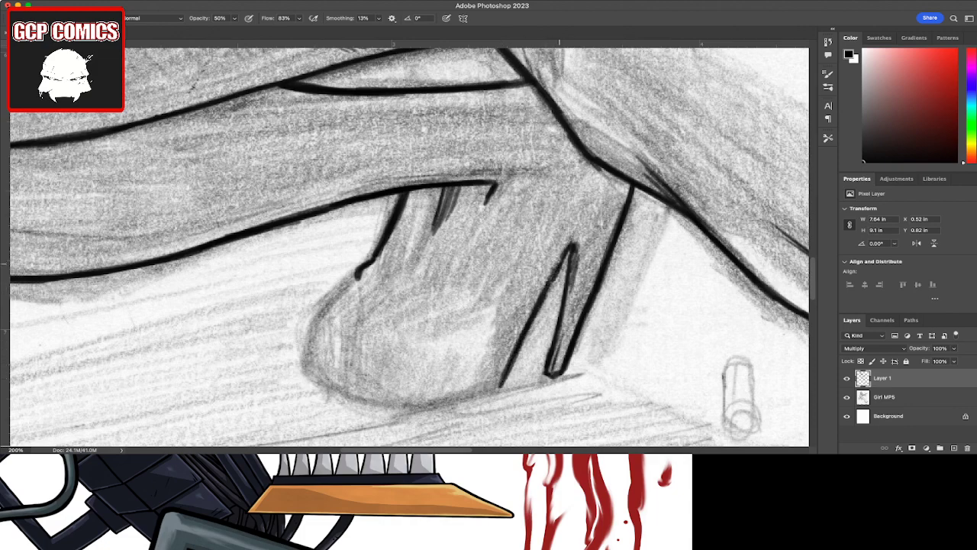
pyautogui.moveTo(542, 304); pyautogui.dragTo(582, 237)
# Step: Trace and darken the shoe's rounded left outline and start its bottom edge
pyautogui.moveTo(355, 275)
pyautogui.mouseDown()
pyautogui.moveTo(308, 321)
pyautogui.moveTo(309, 367)
pyautogui.mouseUp()
pyautogui.moveTo(311, 324); pyautogui.dragTo(311, 377)
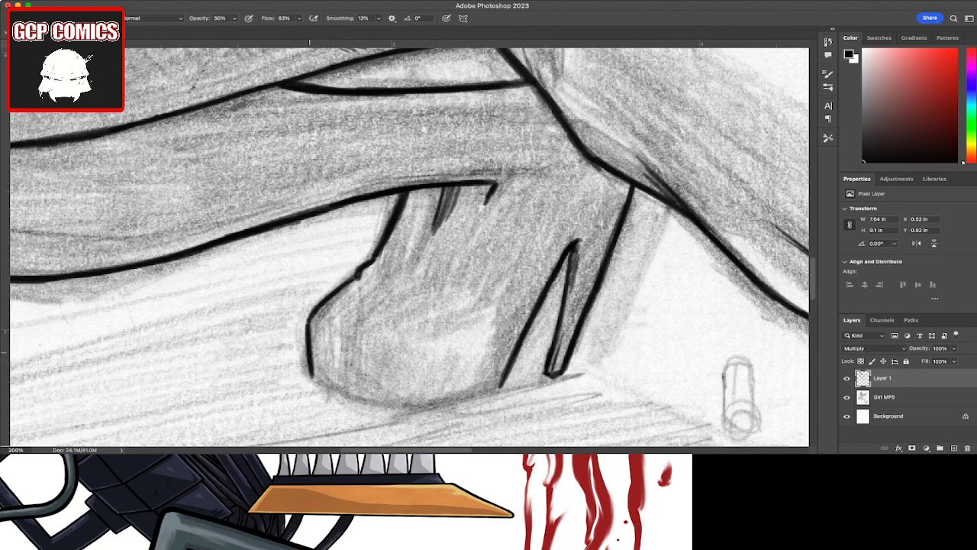
pyautogui.moveTo(310, 321); pyautogui.dragTo(312, 378)
pyautogui.moveTo(328, 301); pyautogui.dragTo(306, 338)
pyautogui.moveTo(341, 284); pyautogui.dragTo(313, 323)
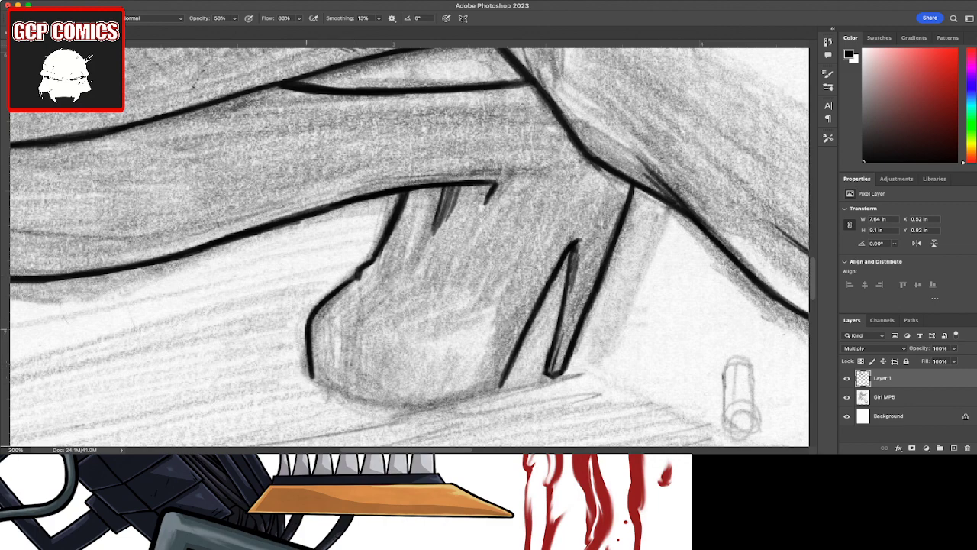
pyautogui.moveTo(310, 375)
pyautogui.mouseDown()
pyautogui.moveTo(381, 403)
pyautogui.moveTo(434, 400)
pyautogui.mouseUp()
# Step: Extend the shoe's bottom outline to the heel and hatch inside the shoe
pyautogui.moveTo(371, 403); pyautogui.dragTo(500, 382)
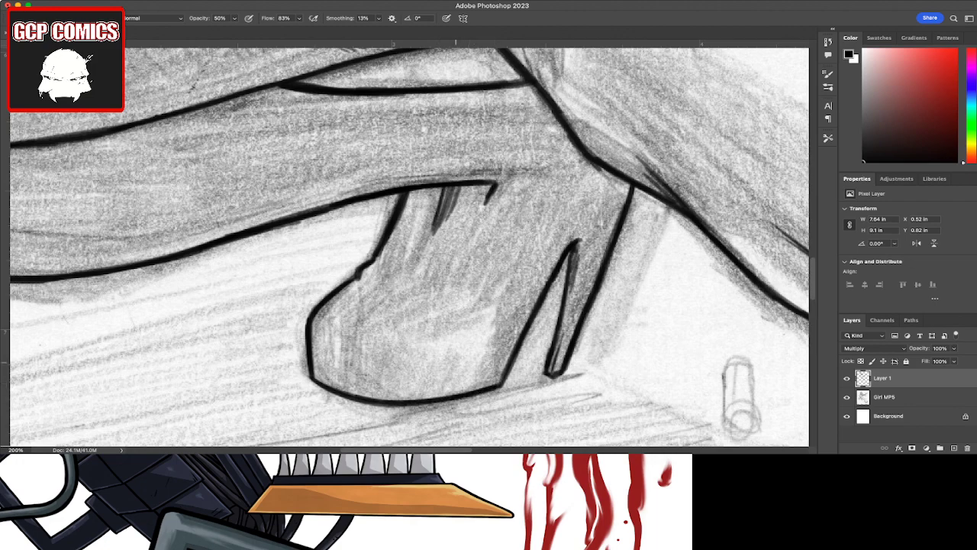
pyautogui.moveTo(456, 350); pyautogui.dragTo(470, 391)
pyautogui.moveTo(475, 364); pyautogui.dragTo(484, 388)
pyautogui.moveTo(353, 381); pyautogui.dragTo(357, 394)
pyautogui.moveTo(361, 382); pyautogui.dragTo(365, 396)
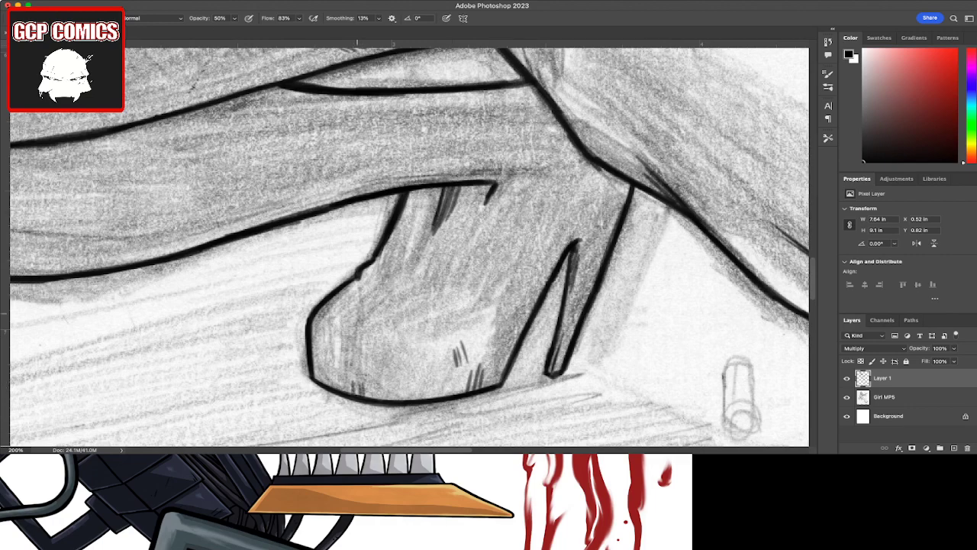
# Step: Add faint hatching along the shoe's top and hatch strokes on the leg above
pyautogui.moveTo(335, 299)
pyautogui.mouseDown()
pyautogui.moveTo(345, 316)
pyautogui.moveTo(417, 301)
pyautogui.moveTo(440, 268)
pyautogui.moveTo(475, 273)
pyautogui.moveTo(479, 306)
pyautogui.moveTo(491, 309)
pyautogui.mouseUp()
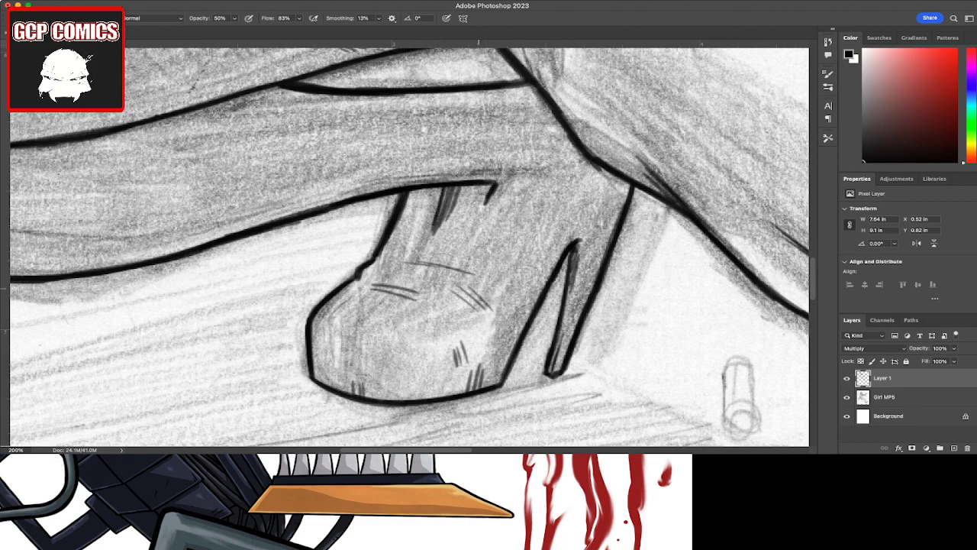
pyautogui.moveTo(519, 177); pyautogui.dragTo(577, 152)
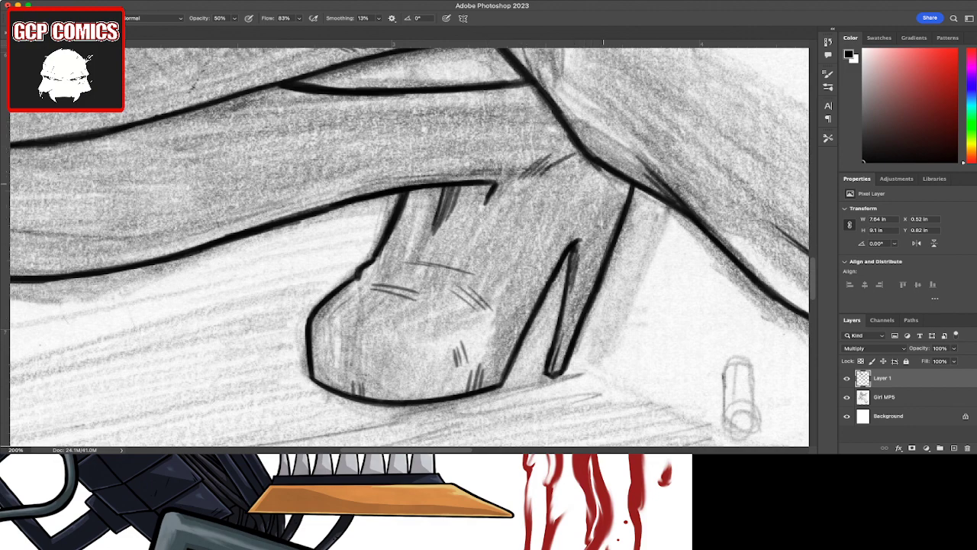
pyautogui.moveTo(598, 200); pyautogui.dragTo(613, 187)
pyautogui.moveTo(233, 111); pyautogui.dragTo(293, 94)
pyautogui.moveTo(294, 113); pyautogui.dragTo(311, 95)
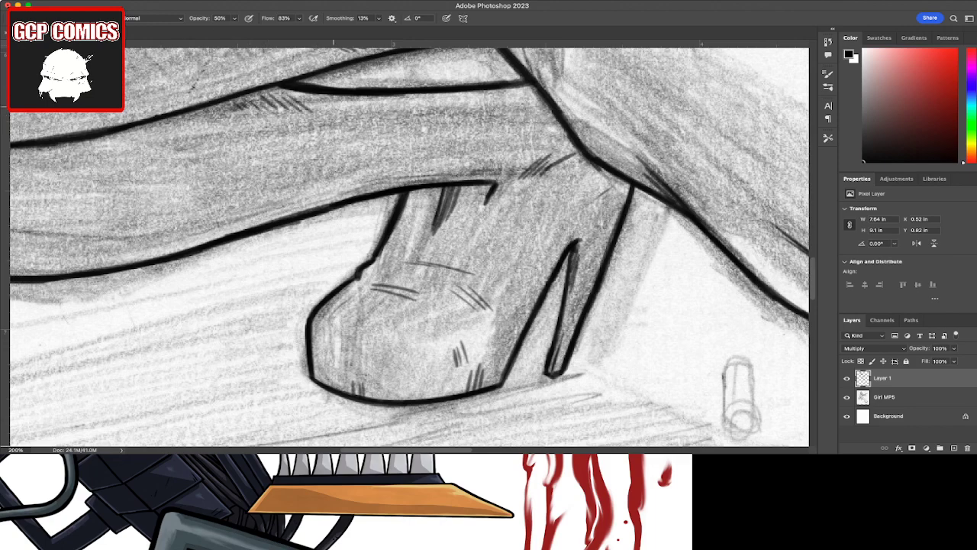
pyautogui.moveTo(382, 229)
pyautogui.mouseDown()
pyautogui.moveTo(741, 240)
pyautogui.moveTo(809, 264)
pyautogui.moveTo(384, 177)
pyautogui.mouseUp()
# Step: Scroll around the canvas to review the inked figure
pyautogui.hscroll(4, 409, 244)
pyautogui.hscroll(5, 409, 244)
pyautogui.scroll(-3, 409, 244)
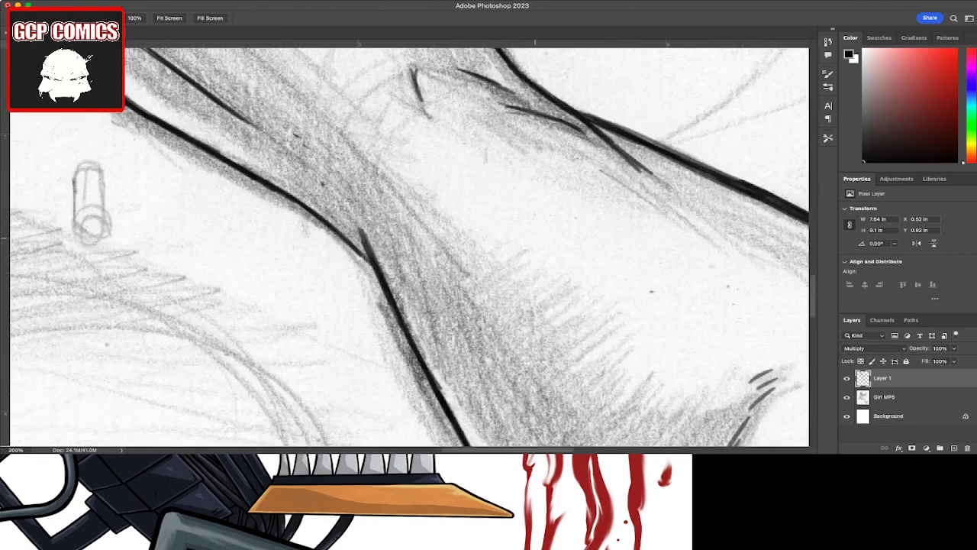
pyautogui.hscroll(1, 409, 244)
pyautogui.scroll(-3, 409, 244)
pyautogui.hscroll(2, 409, 245)
pyautogui.scroll(-3, 410, 244)
pyautogui.scroll(-3, 409, 244)
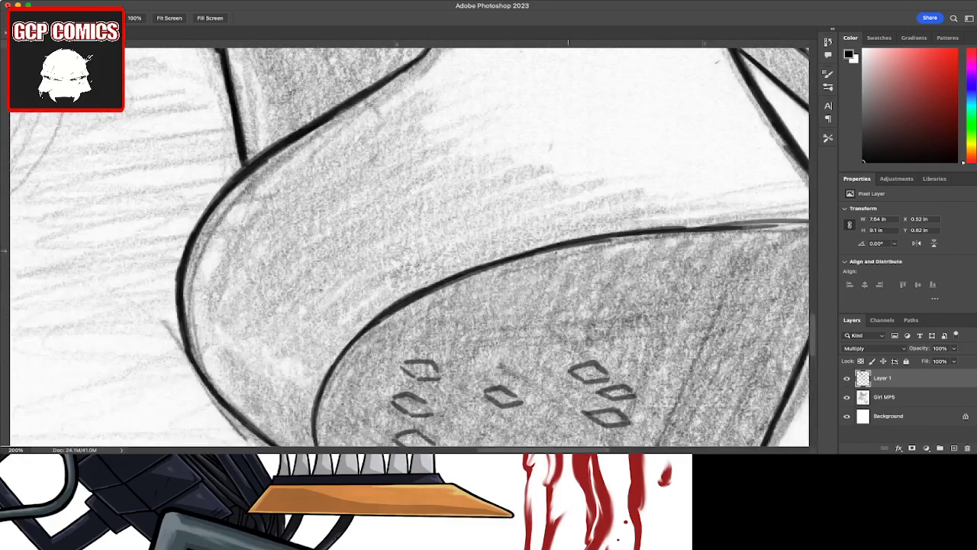
pyautogui.hscroll(-2, 409, 245)
pyautogui.scroll(-1, 409, 244)
pyautogui.hscroll(-1, 409, 245)
pyautogui.scroll(-1, 409, 244)
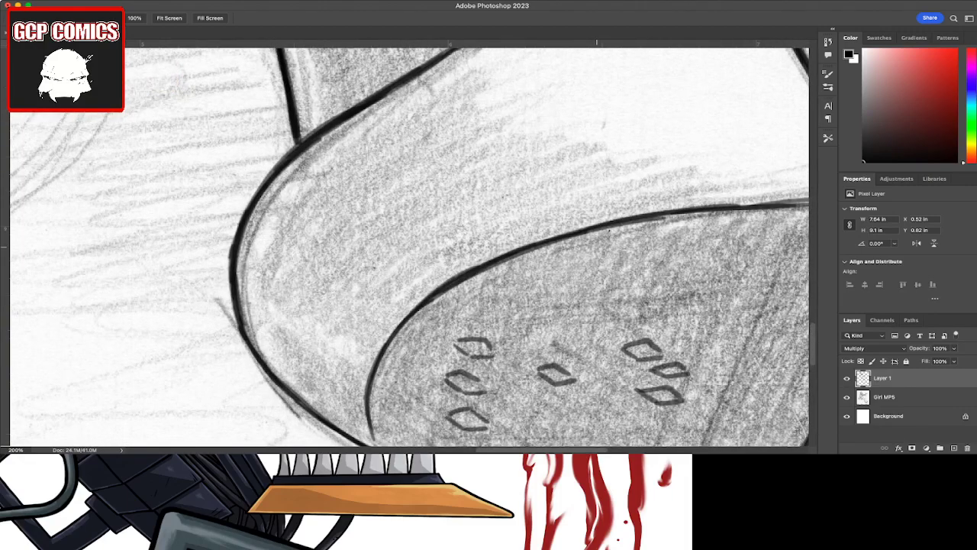
pyautogui.scroll(-3, 409, 245)
pyautogui.scroll(-1, 410, 244)
pyautogui.scroll(2, 409, 245)
pyautogui.hscroll(-3, 409, 245)
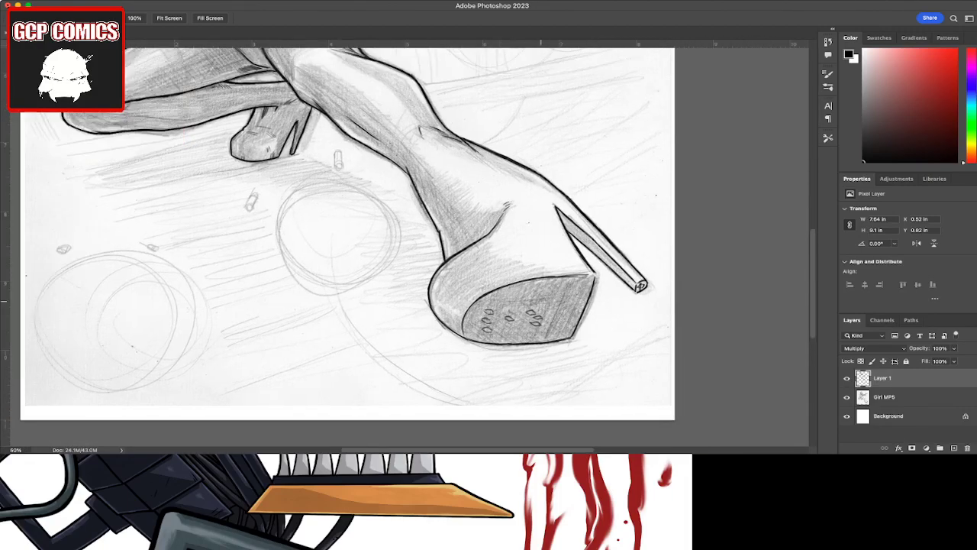
pyautogui.scroll(2, 409, 244)
pyautogui.hscroll(-3, 409, 244)
pyautogui.scroll(2, 410, 244)
pyautogui.hscroll(-3, 409, 245)
pyautogui.hscroll(1, 410, 244)
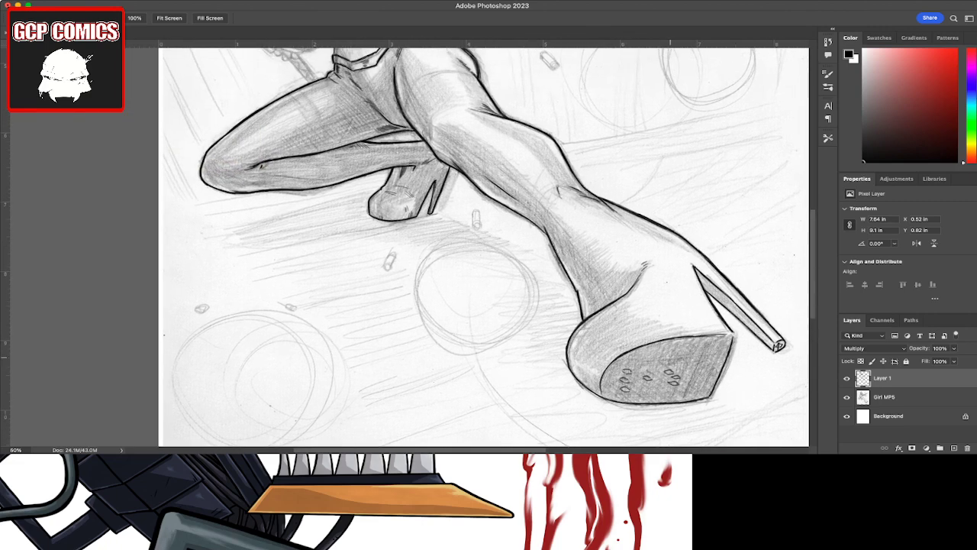
pyautogui.scroll(2, 482, 244)
pyautogui.scroll(2, 482, 244)
pyautogui.hscroll(-2, 483, 244)
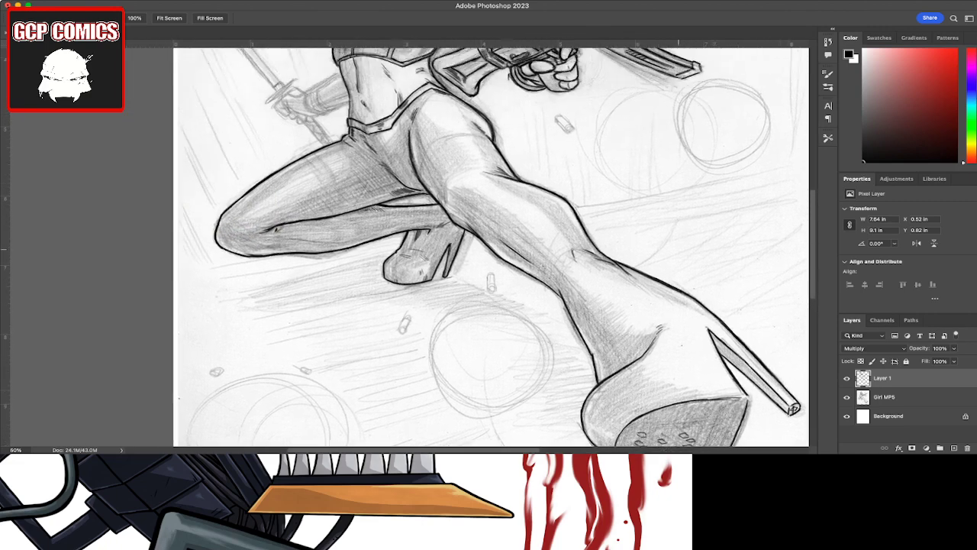
pyautogui.scroll(1, 483, 245)
pyautogui.hscroll(-1, 483, 244)
pyautogui.scroll(2, 482, 244)
pyautogui.scroll(2, 483, 244)
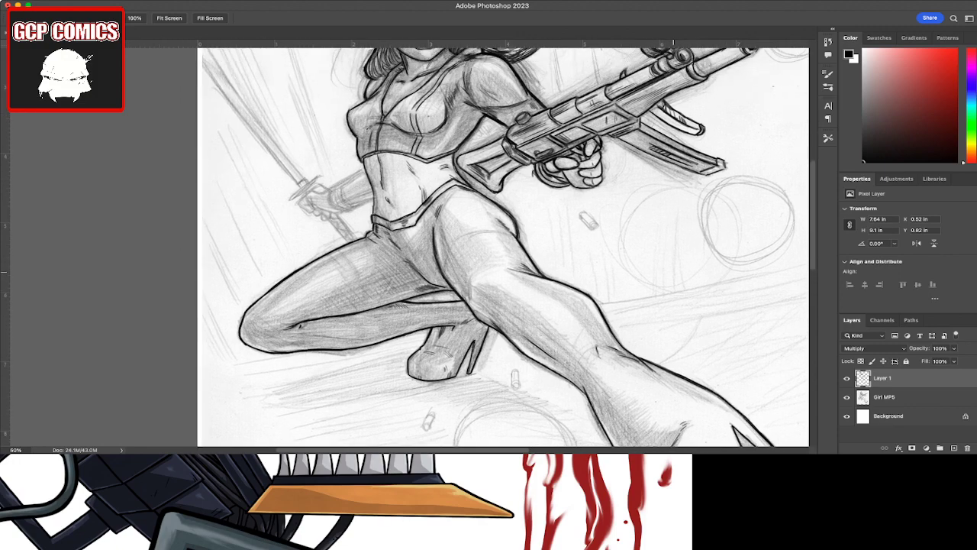
pyautogui.scroll(1, 483, 244)
pyautogui.scroll(1, 483, 245)
pyautogui.scroll(1, 483, 245)
pyautogui.scroll(2, 483, 245)
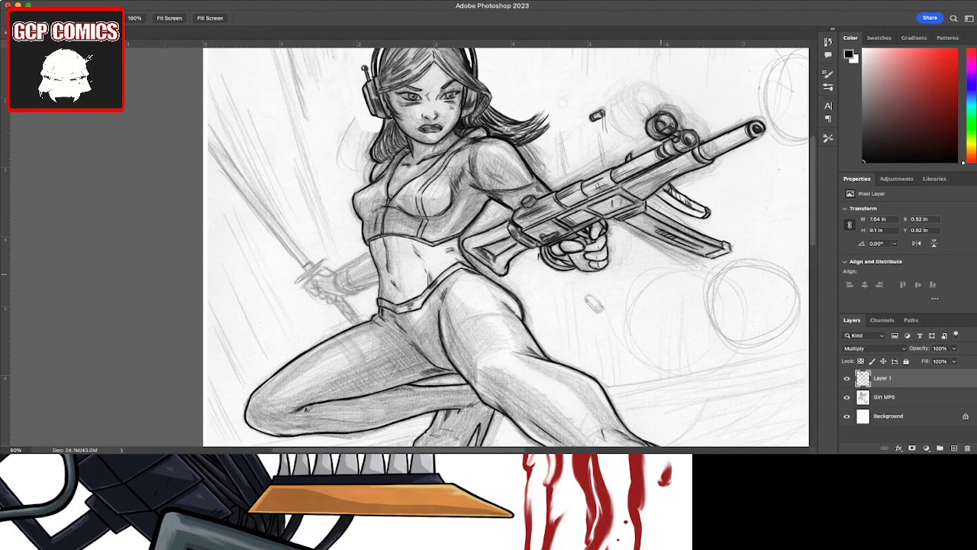
pyautogui.scroll(2, 483, 245)
pyautogui.scroll(-1, 483, 245)
pyautogui.hscroll(-1, 483, 244)
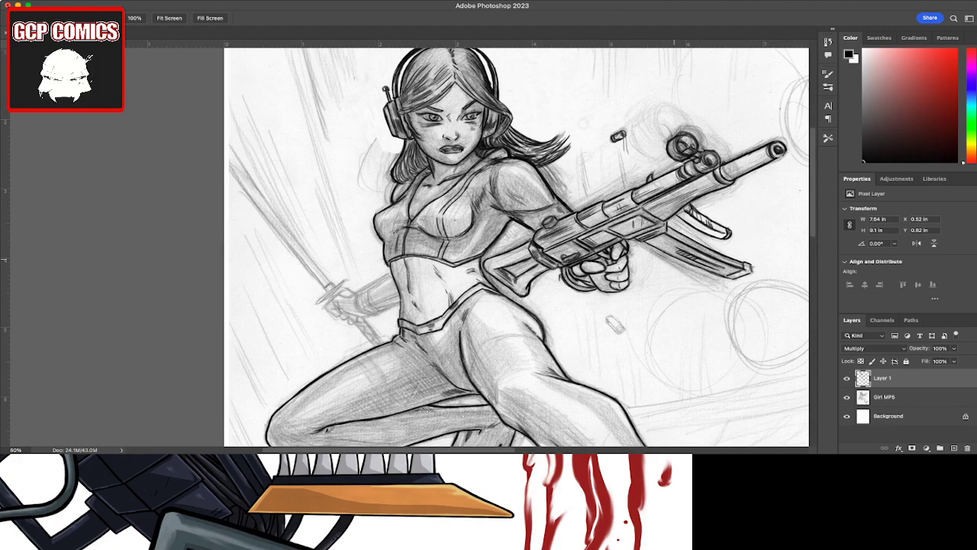
pyautogui.scroll(-1, 483, 244)
pyautogui.hscroll(-1, 482, 244)
pyautogui.hscroll(-1, 483, 245)
pyautogui.hscroll(-10, 482, 244)
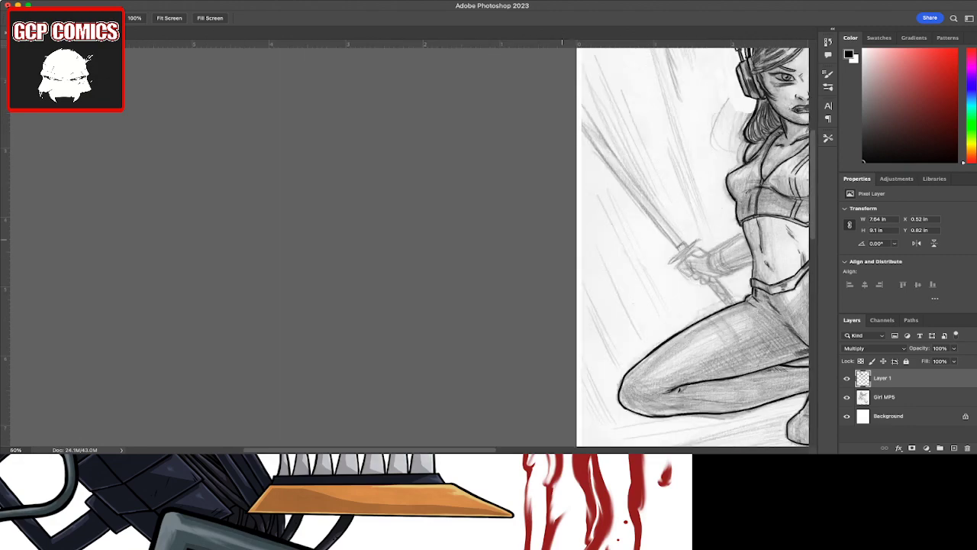
pyautogui.hscroll(-5, 483, 244)
pyautogui.hscroll(2, 483, 244)
pyautogui.hscroll(3, 482, 244)
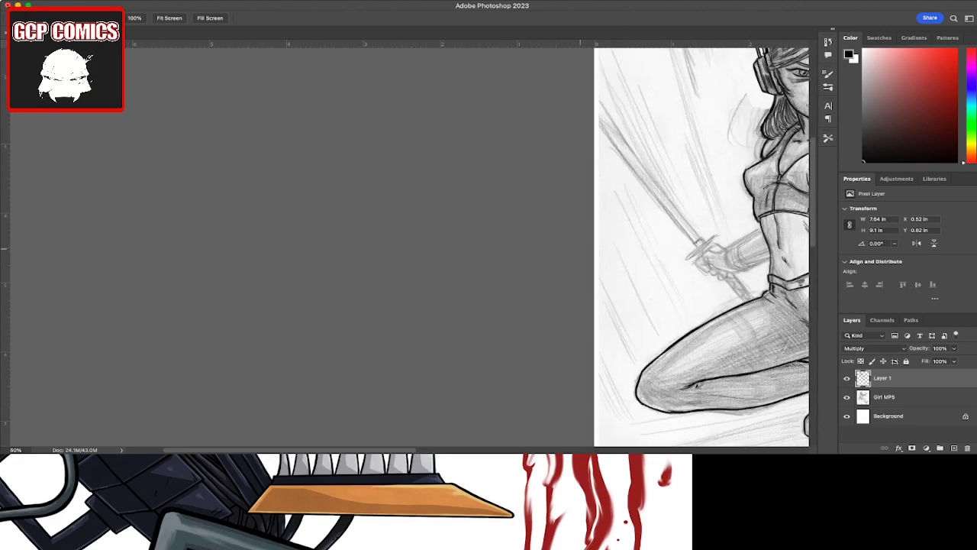
pyautogui.hscroll(6, 483, 245)
pyautogui.hscroll(13, 483, 244)
pyautogui.hscroll(-5, 483, 245)
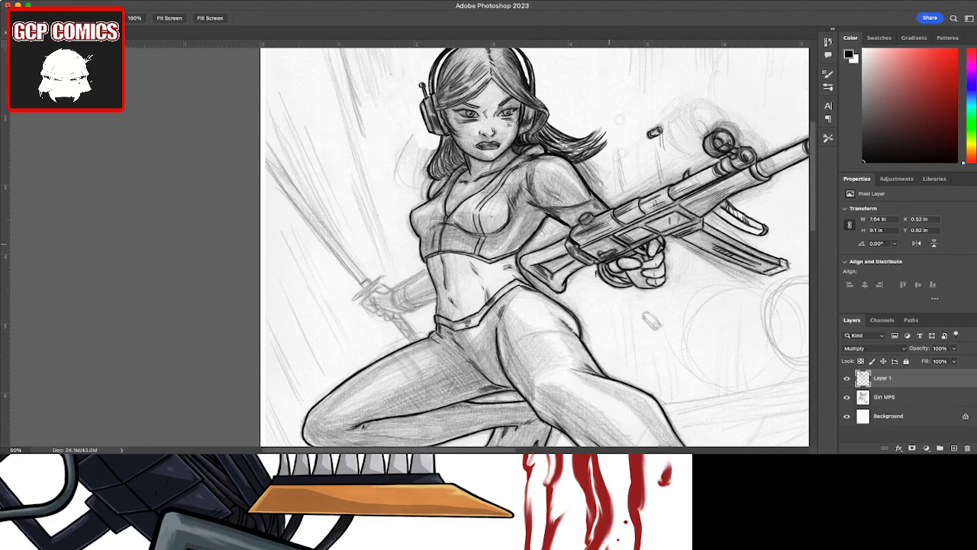
pyautogui.hscroll(-1, 483, 244)
# Step: Zoom out to the whole page, then zoom back in on the torso and sword hand
pyautogui.press('super+minus')
pyautogui.press('super+minus')
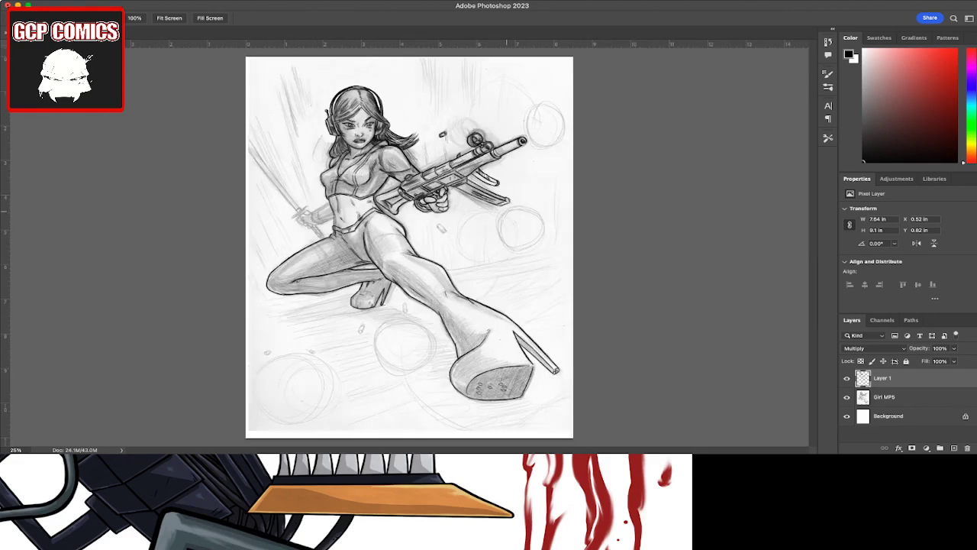
pyautogui.hotkey('ctrl', '+')
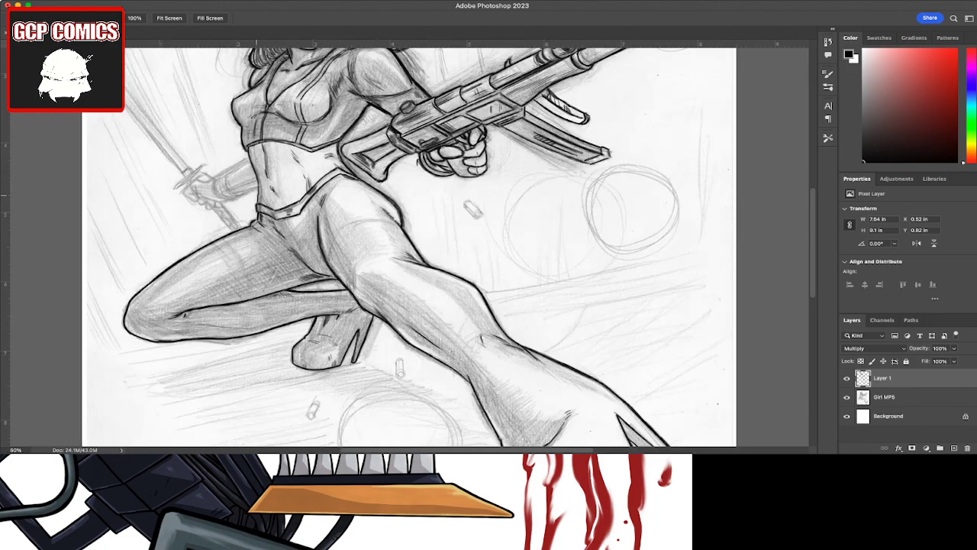
pyautogui.hotkey('ctrl', '+')
pyautogui.hscroll(-3, 455, 244)
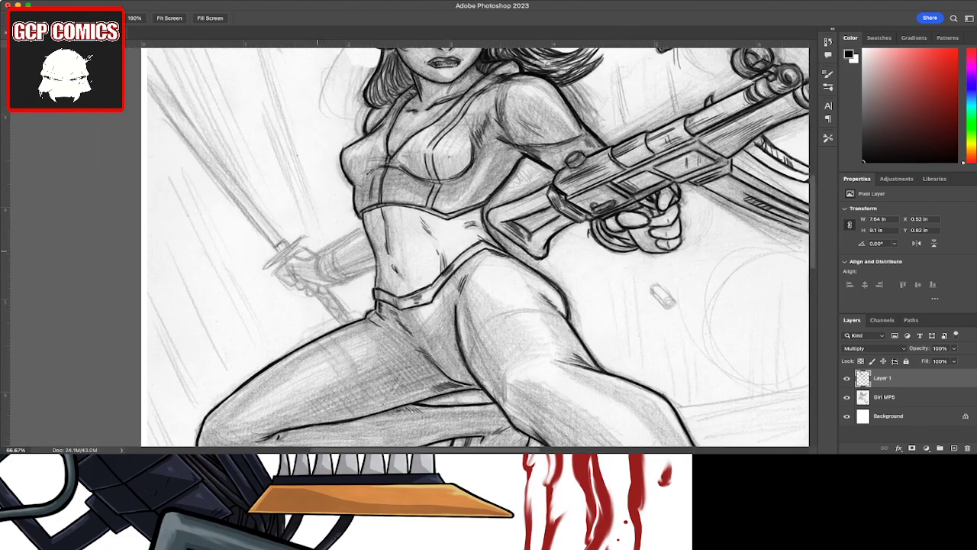
pyautogui.scroll(2, 454, 244)
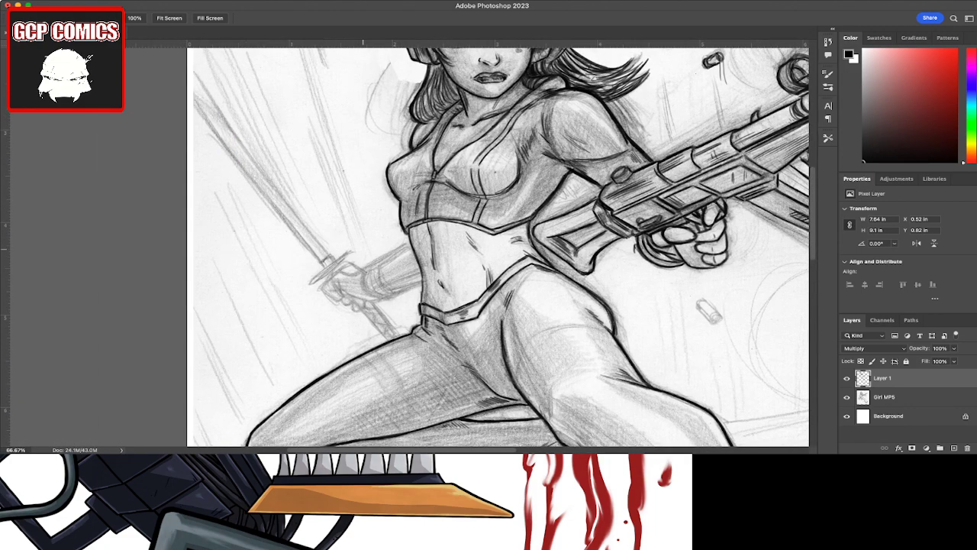
pyautogui.scroll(2, 397, 282)
pyautogui.scroll(2, 397, 282)
pyautogui.scroll(2, 397, 282)
# Step: Ink short strokes on the sword hand and darken its lower-left and top outlines
pyautogui.scroll(2, 397, 282)
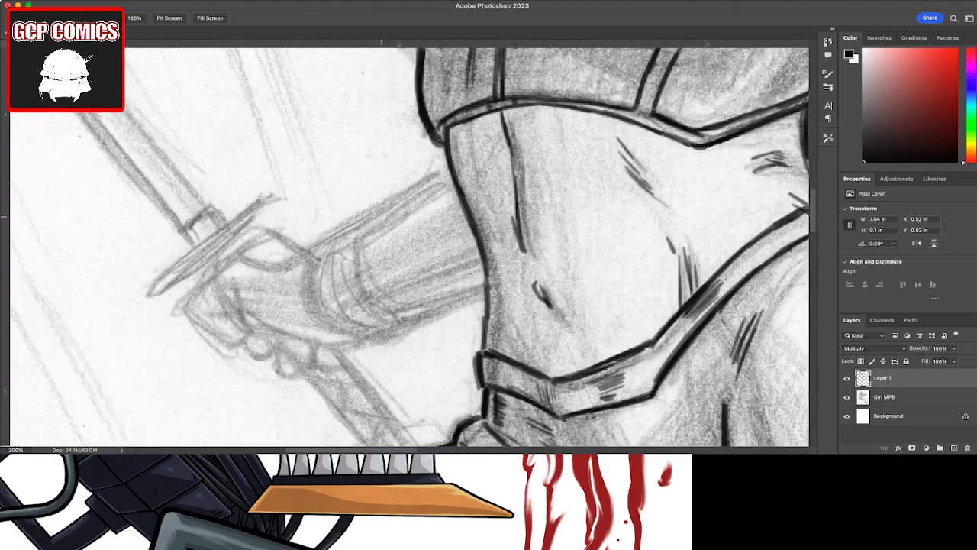
pyautogui.moveTo(397, 282); pyautogui.dragTo(408, 268)
pyautogui.press('b')
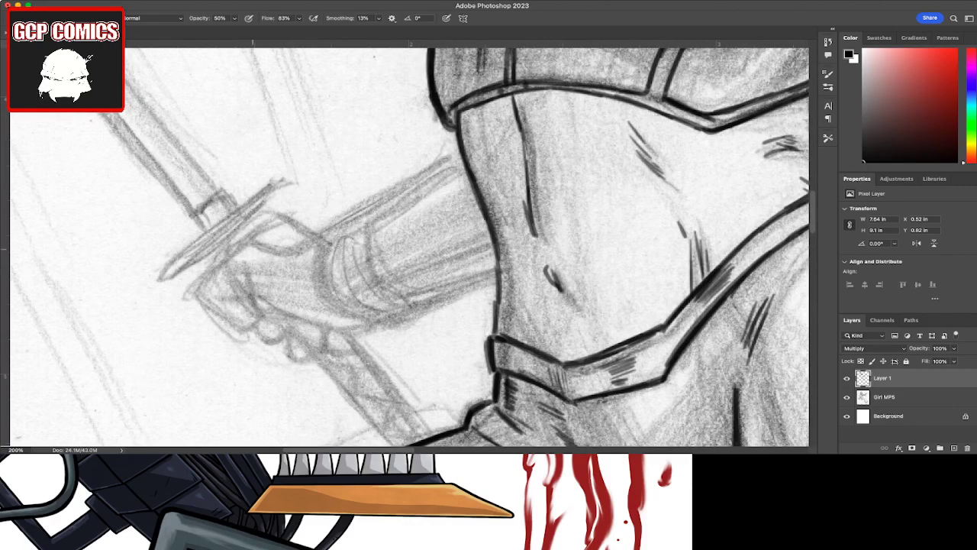
pyautogui.moveTo(240, 248)
pyautogui.mouseDown()
pyautogui.moveTo(223, 262)
pyautogui.moveTo(262, 302)
pyautogui.moveTo(255, 231)
pyautogui.moveTo(282, 241)
pyautogui.moveTo(223, 264)
pyautogui.moveTo(197, 296)
pyautogui.moveTo(241, 329)
pyautogui.moveTo(264, 331)
pyautogui.moveTo(238, 333)
pyautogui.moveTo(200, 293)
pyautogui.mouseUp()
pyautogui.moveTo(230, 324)
pyautogui.mouseDown()
pyautogui.moveTo(197, 290)
pyautogui.moveTo(194, 301)
pyautogui.mouseUp()
pyautogui.moveTo(243, 237)
pyautogui.mouseDown()
pyautogui.moveTo(222, 258)
pyautogui.moveTo(266, 236)
pyautogui.moveTo(302, 243)
pyautogui.moveTo(304, 232)
pyautogui.moveTo(281, 220)
pyautogui.moveTo(260, 232)
pyautogui.moveTo(330, 245)
pyautogui.moveTo(293, 233)
pyautogui.moveTo(321, 300)
pyautogui.mouseUp()
# Step: Ink the sleeve cuff's edges and the curved lines inside it
pyautogui.moveTo(320, 259)
pyautogui.mouseDown()
pyautogui.moveTo(344, 312)
pyautogui.moveTo(388, 322)
pyautogui.moveTo(426, 304)
pyautogui.moveTo(423, 279)
pyautogui.moveTo(419, 302)
pyautogui.mouseUp()
pyautogui.moveTo(368, 223)
pyautogui.mouseDown()
pyautogui.moveTo(399, 294)
pyautogui.moveTo(373, 236)
pyautogui.moveTo(329, 284)
pyautogui.mouseUp()
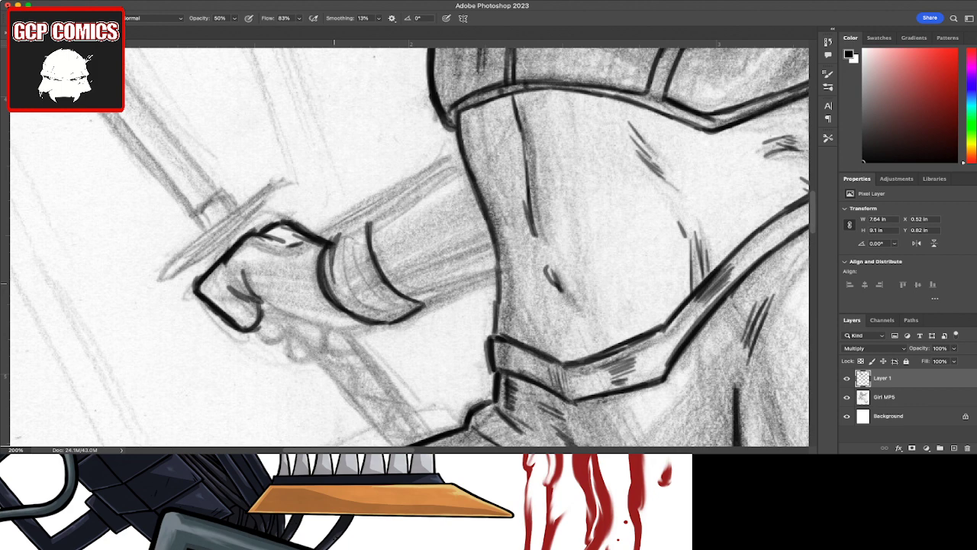
pyautogui.moveTo(336, 234); pyautogui.dragTo(350, 305)
pyautogui.moveTo(341, 235)
pyautogui.mouseDown()
pyautogui.moveTo(387, 313)
pyautogui.moveTo(405, 310)
pyautogui.mouseUp()
pyautogui.moveTo(344, 279)
pyautogui.mouseDown()
pyautogui.moveTo(392, 320)
pyautogui.moveTo(409, 304)
pyautogui.mouseUp()
pyautogui.moveTo(373, 218)
pyautogui.mouseDown()
pyautogui.moveTo(335, 237)
pyautogui.moveTo(447, 158)
pyautogui.moveTo(325, 232)
pyautogui.mouseUp()
# Step: Extend the arm's top outline, darken its inner line, and thicken the forearm shading lines
pyautogui.moveTo(422, 194); pyautogui.dragTo(370, 225)
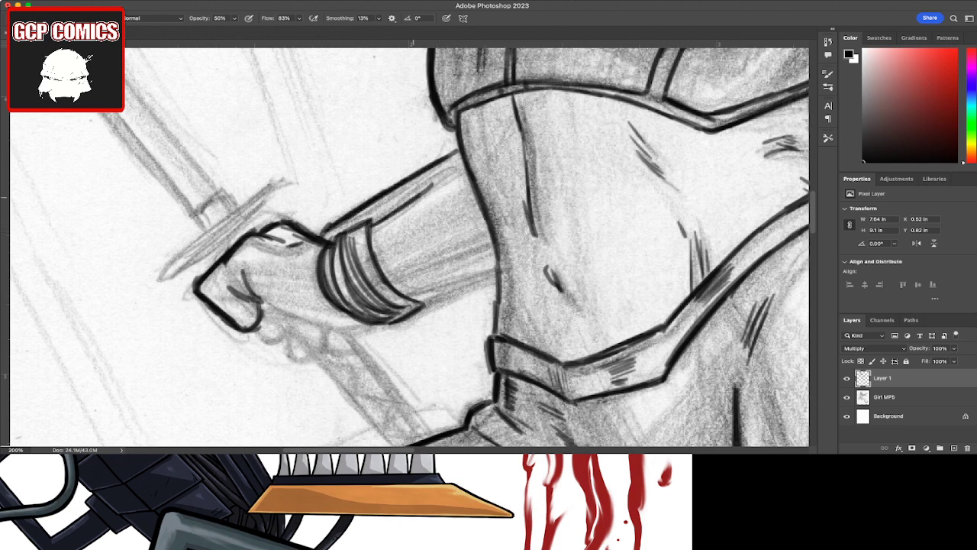
pyautogui.moveTo(463, 162); pyautogui.dragTo(390, 216)
pyautogui.moveTo(442, 180)
pyautogui.mouseDown()
pyautogui.moveTo(368, 226)
pyautogui.moveTo(403, 202)
pyautogui.mouseUp()
pyautogui.moveTo(387, 279)
pyautogui.mouseDown()
pyautogui.moveTo(450, 247)
pyautogui.moveTo(455, 256)
pyautogui.mouseUp()
pyautogui.moveTo(404, 304)
pyautogui.mouseDown()
pyautogui.moveTo(501, 266)
pyautogui.moveTo(421, 292)
pyautogui.moveTo(399, 322)
pyautogui.moveTo(363, 325)
pyautogui.mouseUp()
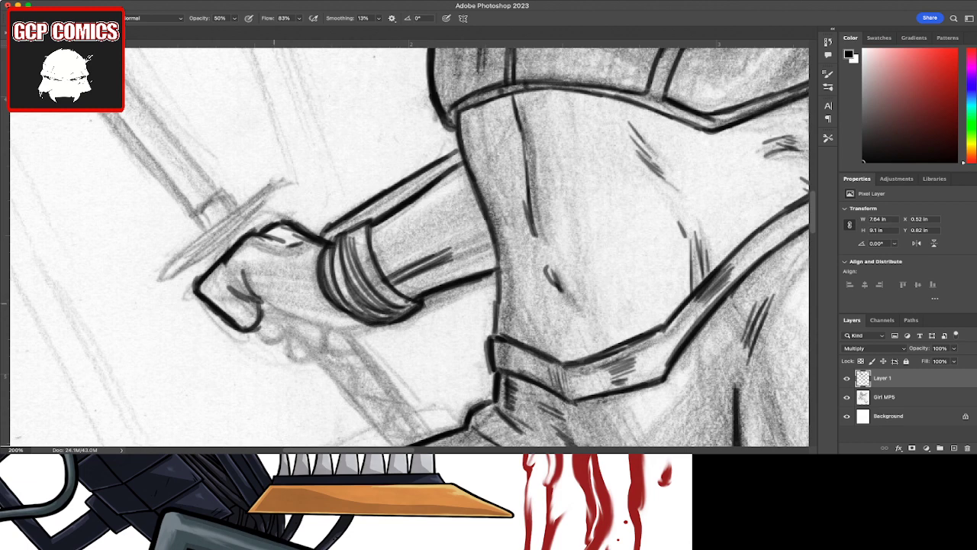
# Step: Ink the fist's lower contour, finger contours, top knuckle, and long diagonal lines below the hand
pyautogui.moveTo(243, 286)
pyautogui.mouseDown()
pyautogui.moveTo(266, 310)
pyautogui.moveTo(365, 325)
pyautogui.mouseUp()
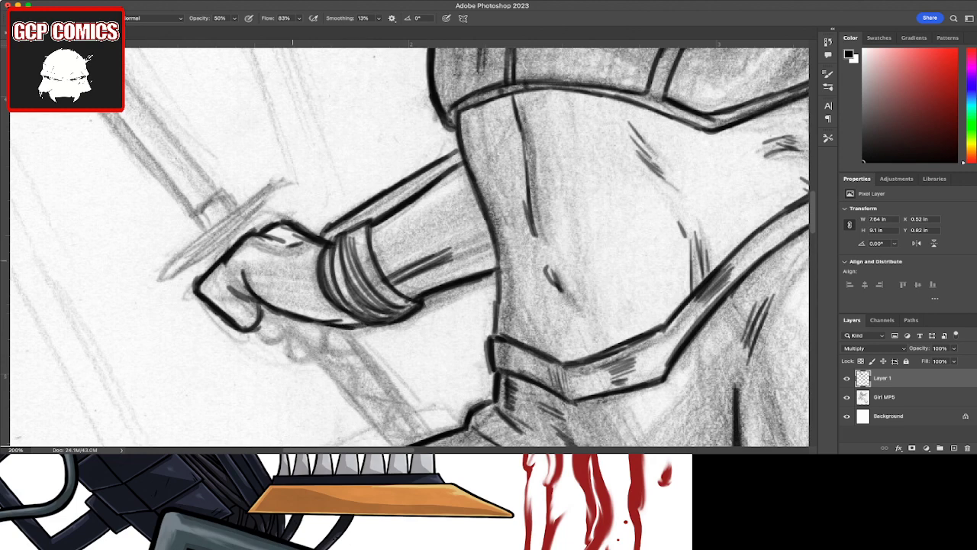
pyautogui.moveTo(257, 325)
pyautogui.mouseDown()
pyautogui.moveTo(272, 344)
pyautogui.moveTo(282, 322)
pyautogui.moveTo(265, 326)
pyautogui.moveTo(282, 324)
pyautogui.moveTo(296, 359)
pyautogui.moveTo(309, 359)
pyautogui.moveTo(302, 337)
pyautogui.moveTo(284, 329)
pyautogui.moveTo(321, 374)
pyautogui.mouseUp()
pyautogui.moveTo(342, 330); pyautogui.dragTo(394, 394)
pyautogui.moveTo(358, 353); pyautogui.dragTo(417, 423)
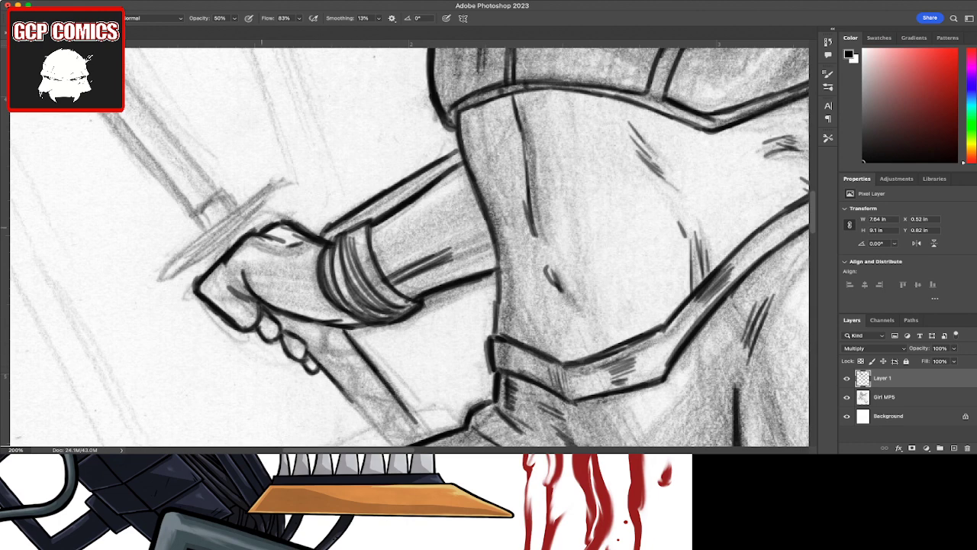
pyautogui.moveTo(251, 225)
pyautogui.mouseDown()
pyautogui.moveTo(267, 235)
pyautogui.moveTo(215, 256)
pyautogui.mouseUp()
pyautogui.moveTo(344, 393); pyautogui.dragTo(388, 441)
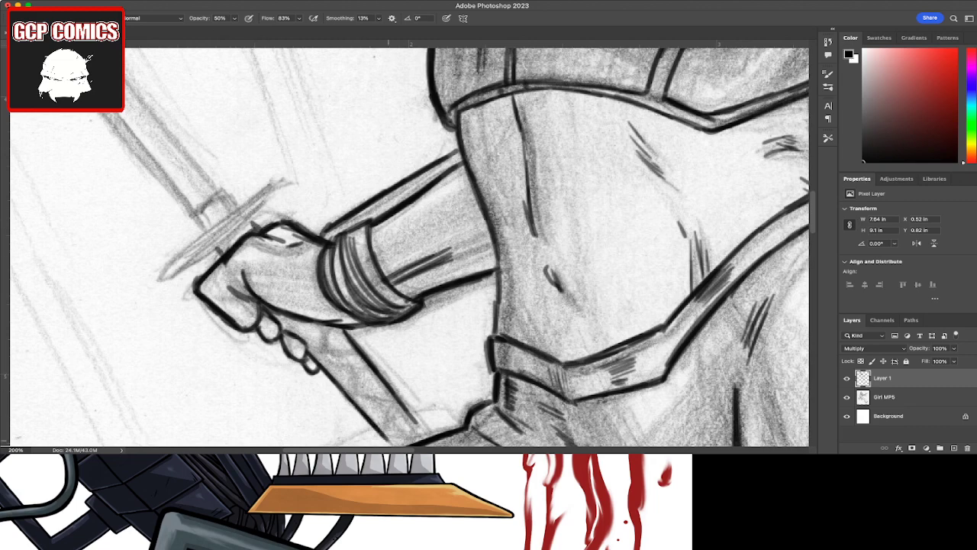
pyautogui.press('space')
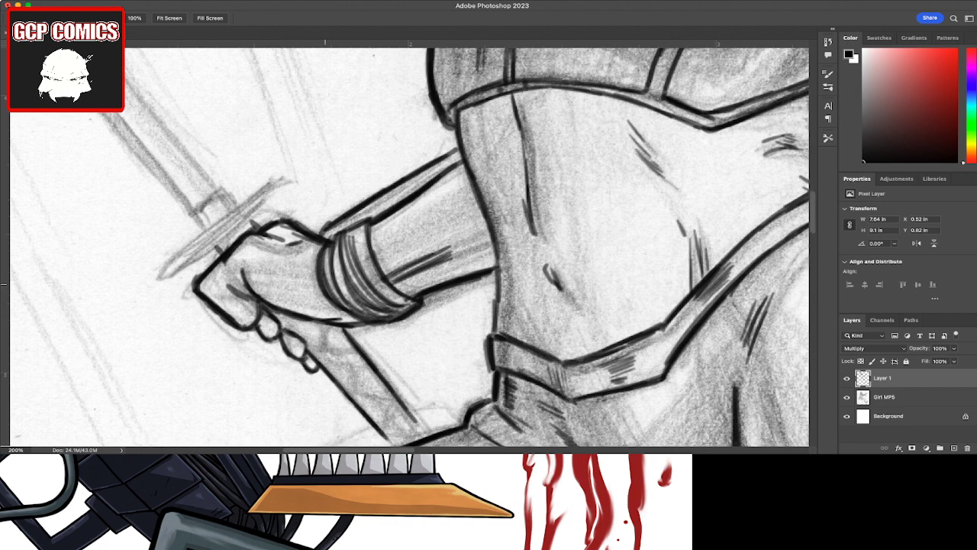
# Step: Hatch the area below the knuckles and the lower blade, and darken both blade edges
pyautogui.moveTo(412, 305); pyautogui.dragTo(418, 234)
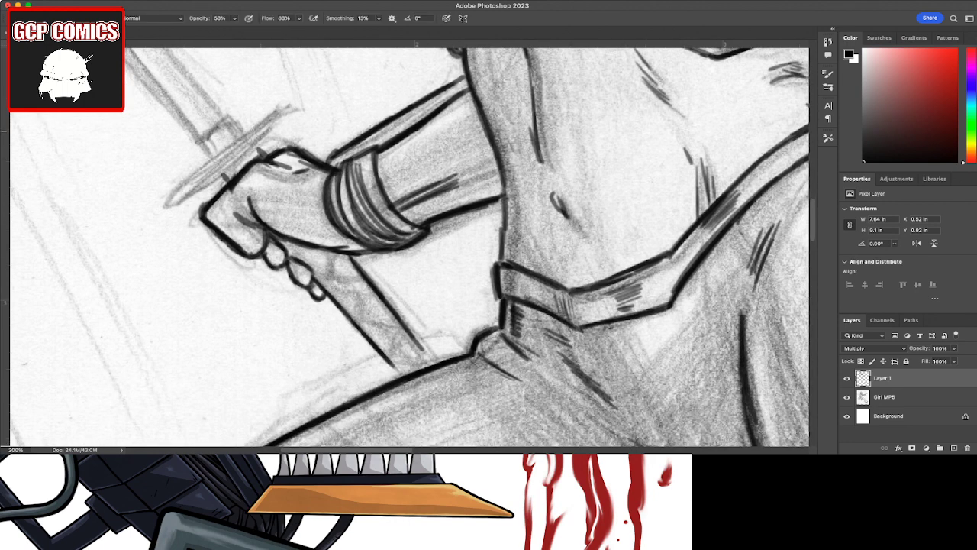
pyautogui.moveTo(321, 270)
pyautogui.mouseDown()
pyautogui.moveTo(326, 281)
pyautogui.moveTo(360, 281)
pyautogui.moveTo(360, 321)
pyautogui.moveTo(359, 309)
pyautogui.mouseUp()
pyautogui.moveTo(353, 316)
pyautogui.mouseDown()
pyautogui.moveTo(402, 330)
pyautogui.moveTo(389, 356)
pyautogui.moveTo(397, 359)
pyautogui.mouseUp()
pyautogui.moveTo(388, 359)
pyautogui.mouseDown()
pyautogui.moveTo(424, 366)
pyautogui.moveTo(409, 375)
pyautogui.moveTo(406, 324)
pyautogui.mouseUp()
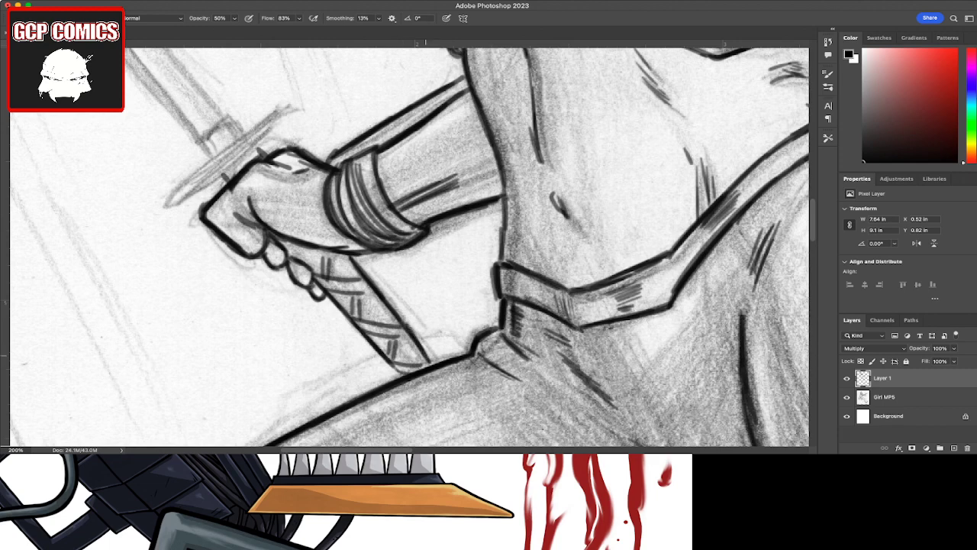
pyautogui.moveTo(431, 359)
pyautogui.mouseDown()
pyautogui.moveTo(405, 324)
pyautogui.moveTo(402, 376)
pyautogui.mouseUp()
pyautogui.moveTo(406, 332)
pyautogui.mouseDown()
pyautogui.moveTo(347, 257)
pyautogui.moveTo(279, 239)
pyautogui.moveTo(288, 248)
pyautogui.mouseUp()
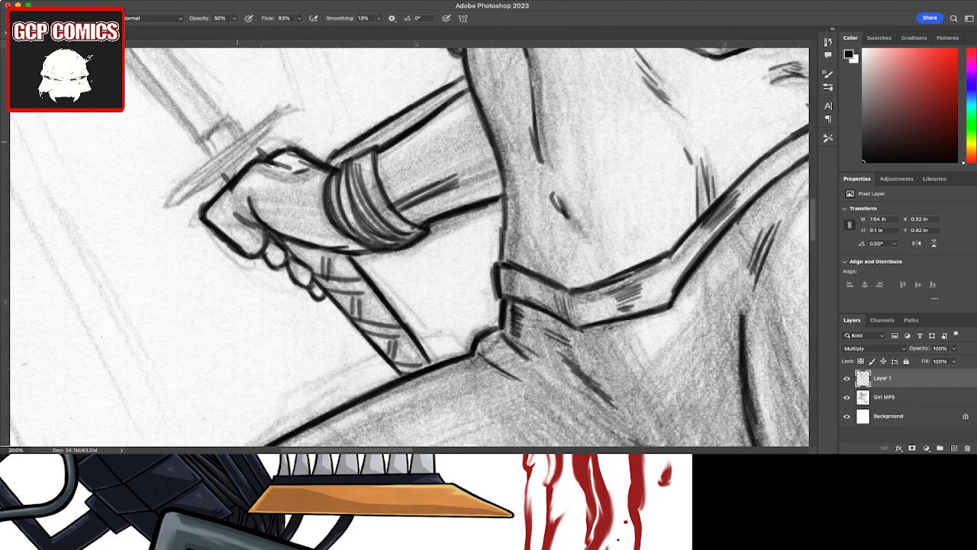
# Step: Ink and darken the sword's cross-guard, its right end, and the grip outline
pyautogui.moveTo(176, 203); pyautogui.dragTo(255, 147)
pyautogui.moveTo(216, 179)
pyautogui.mouseDown()
pyautogui.moveTo(289, 120)
pyautogui.moveTo(207, 165)
pyautogui.moveTo(287, 112)
pyautogui.moveTo(166, 206)
pyautogui.moveTo(202, 185)
pyautogui.moveTo(247, 128)
pyautogui.moveTo(281, 114)
pyautogui.mouseUp()
pyautogui.moveTo(213, 172); pyautogui.dragTo(278, 124)
pyautogui.moveTo(216, 178)
pyautogui.mouseDown()
pyautogui.moveTo(278, 128)
pyautogui.moveTo(238, 126)
pyautogui.moveTo(194, 147)
pyautogui.moveTo(225, 116)
pyautogui.mouseUp()
pyautogui.moveTo(200, 151)
pyautogui.mouseDown()
pyautogui.moveTo(192, 158)
pyautogui.moveTo(211, 127)
pyautogui.moveTo(227, 120)
pyautogui.moveTo(217, 143)
pyautogui.mouseUp()
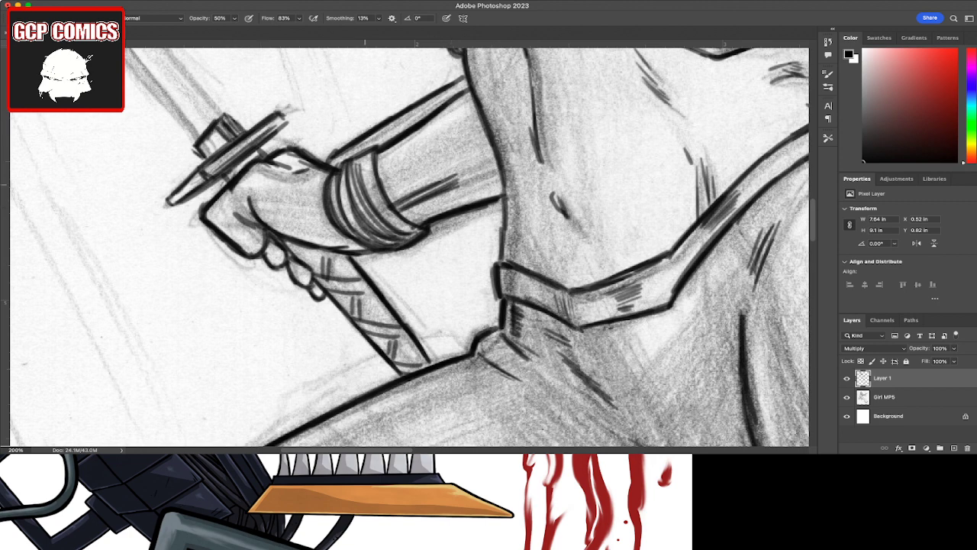
pyautogui.moveTo(284, 114); pyautogui.dragTo(279, 130)
pyautogui.hotkey('ctrl', '-')
pyautogui.hotkey('ctrl', '-')
pyautogui.hotkey('ctrl', '-')
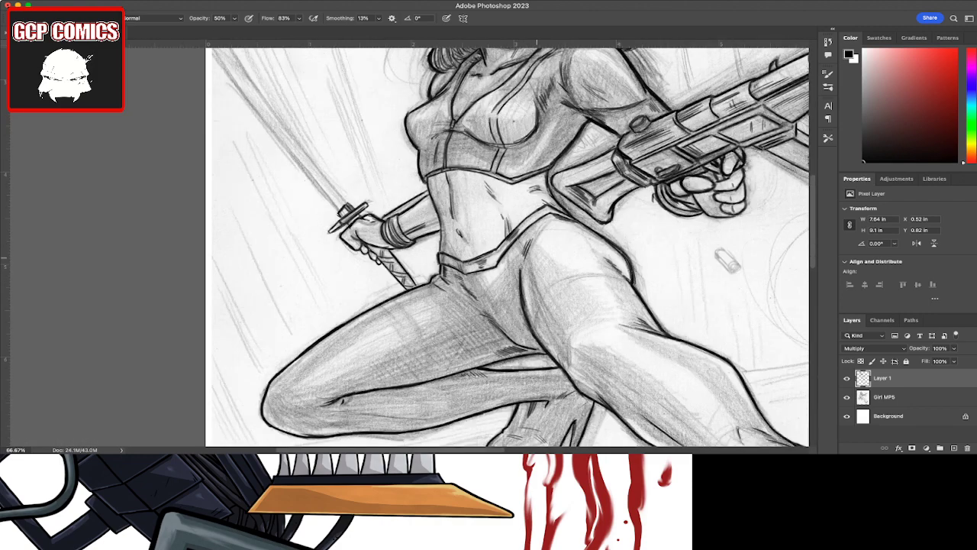
pyautogui.hotkey('ctrl', '-')
pyautogui.hotkey('ctrl', '-')
pyautogui.hotkey('ctrl', '-')
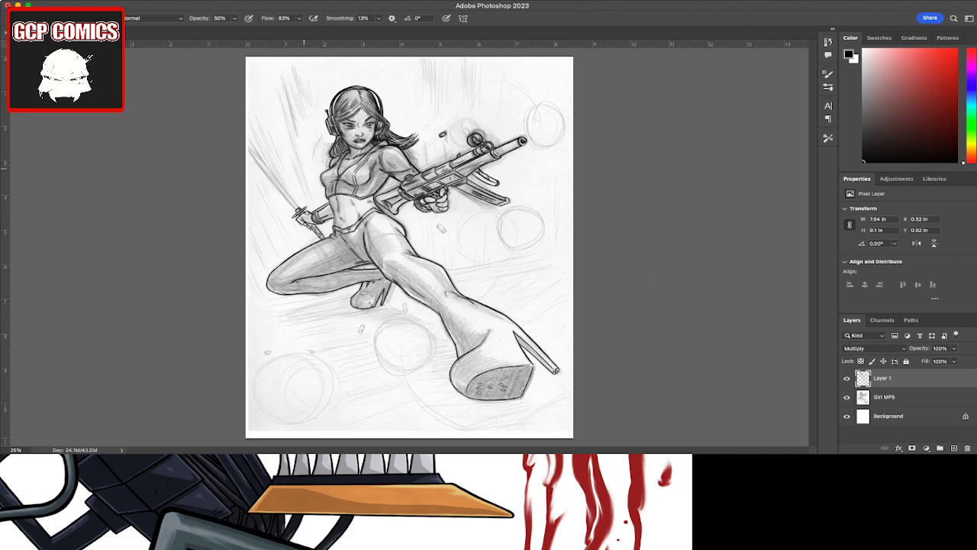
pyautogui.hotkey('ctrl', '-')
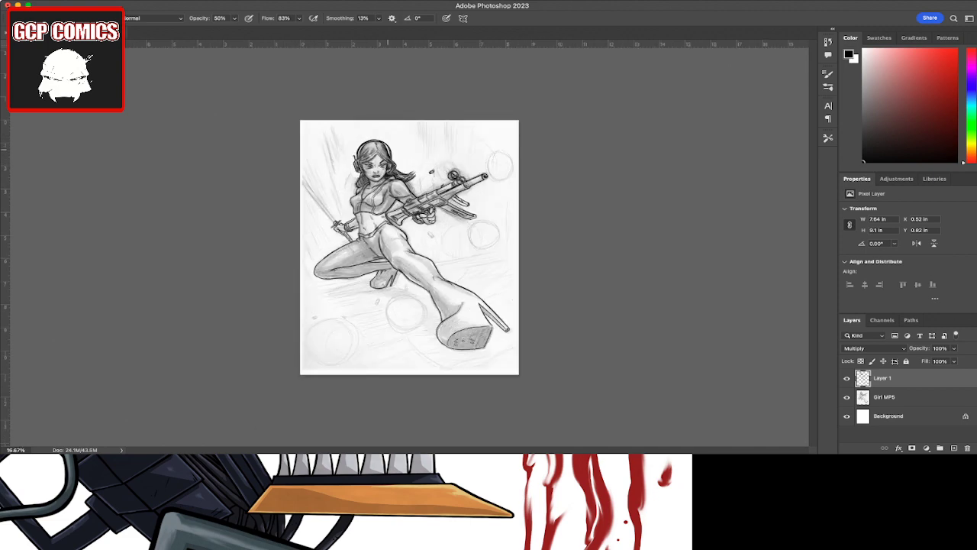
pyautogui.hotkey('ctrl', '+')
pyautogui.hotkey('ctrl', '+')
pyautogui.hotkey('ctrl', '+')
pyautogui.hotkey('ctrl', '+')
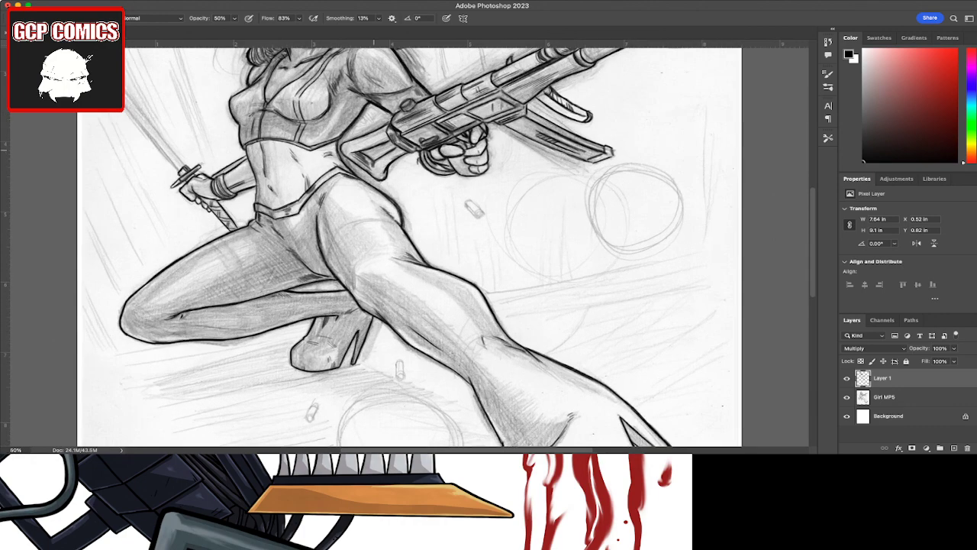
pyautogui.hotkey('ctrl', '+')
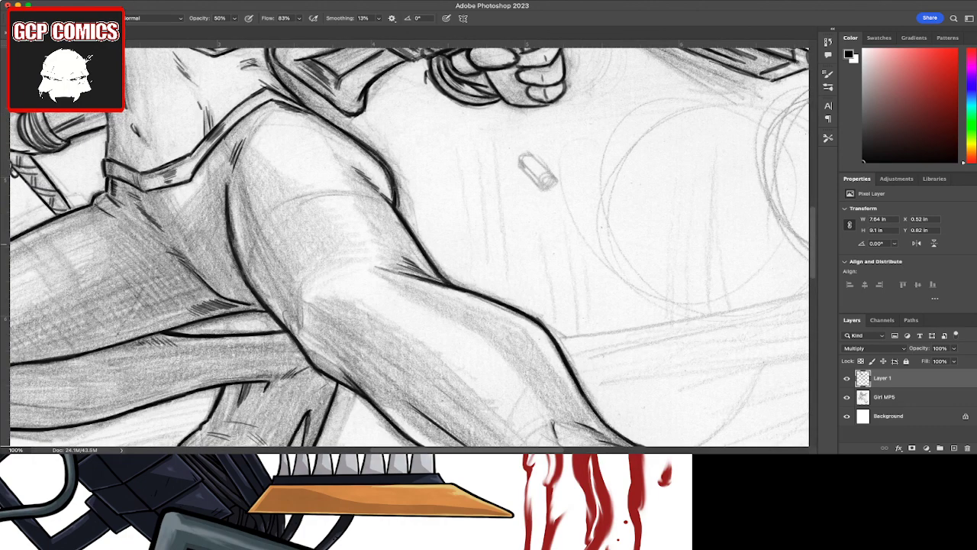
pyautogui.press('space')
pyautogui.moveTo(382, 191)
pyautogui.mouseDown()
pyautogui.moveTo(807, 271)
pyautogui.moveTo(492, 112)
pyautogui.mouseUp()
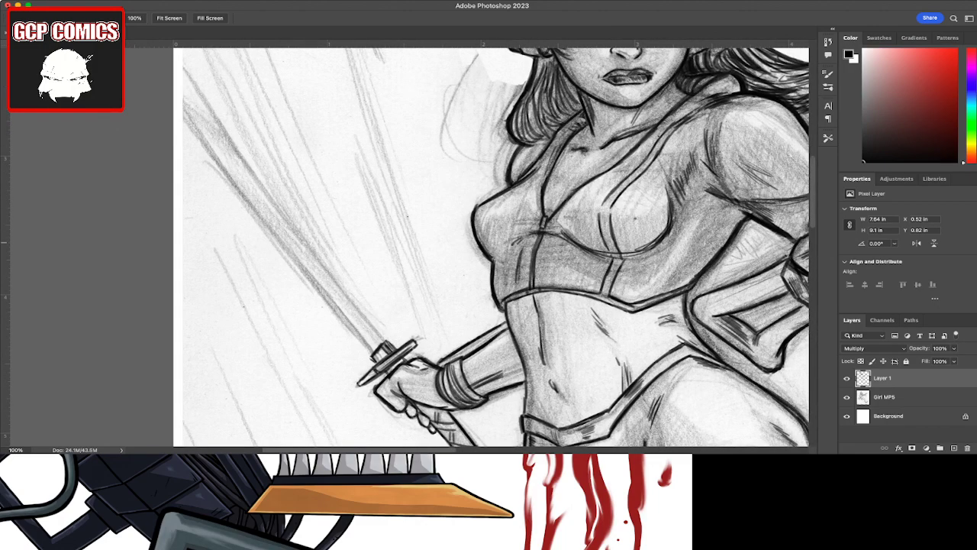
pyautogui.press('u')
# Step: Draw two straight blade-edge lines from the hilt, hide Line 2, and reselect Layer 1
pyautogui.moveTo(373, 355); pyautogui.dragTo(170, 107)
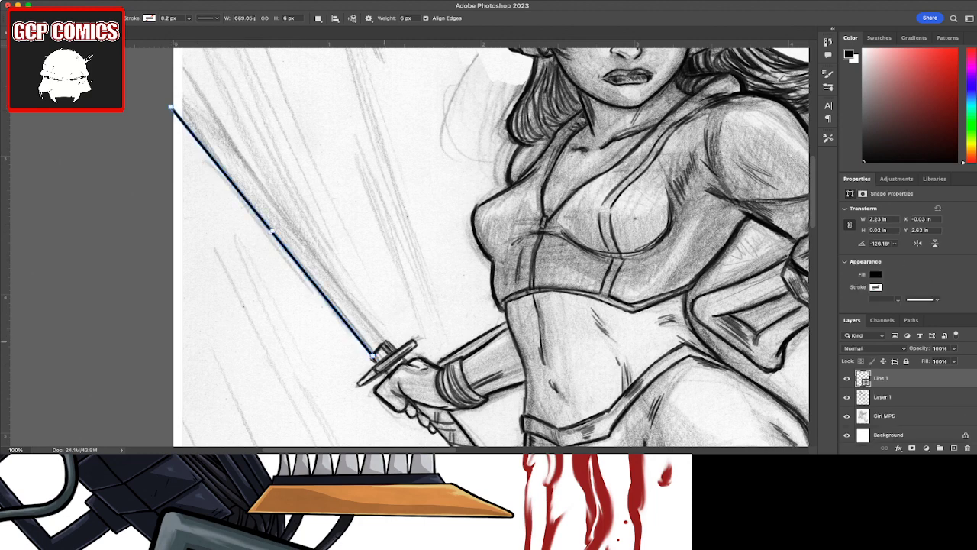
pyautogui.moveTo(382, 343); pyautogui.dragTo(168, 67)
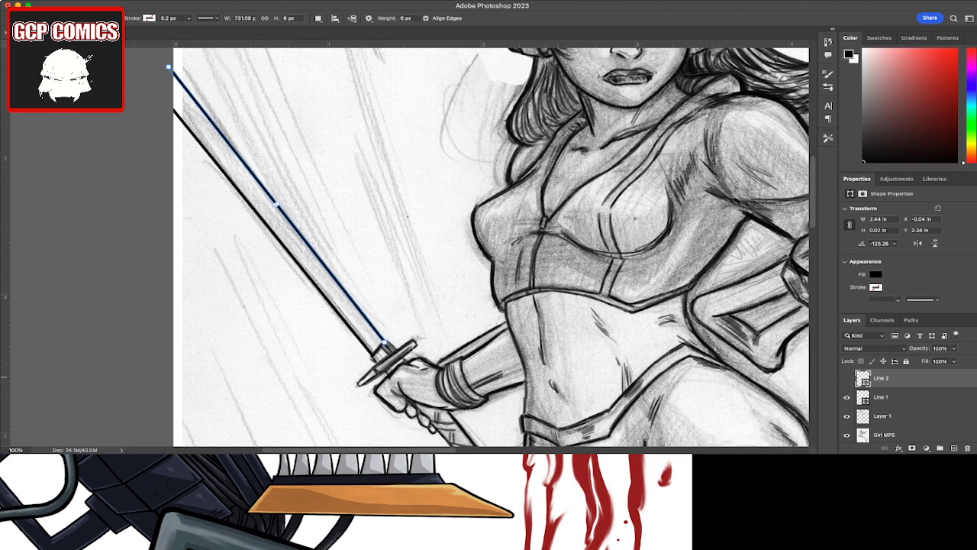
pyautogui.click(846, 378)
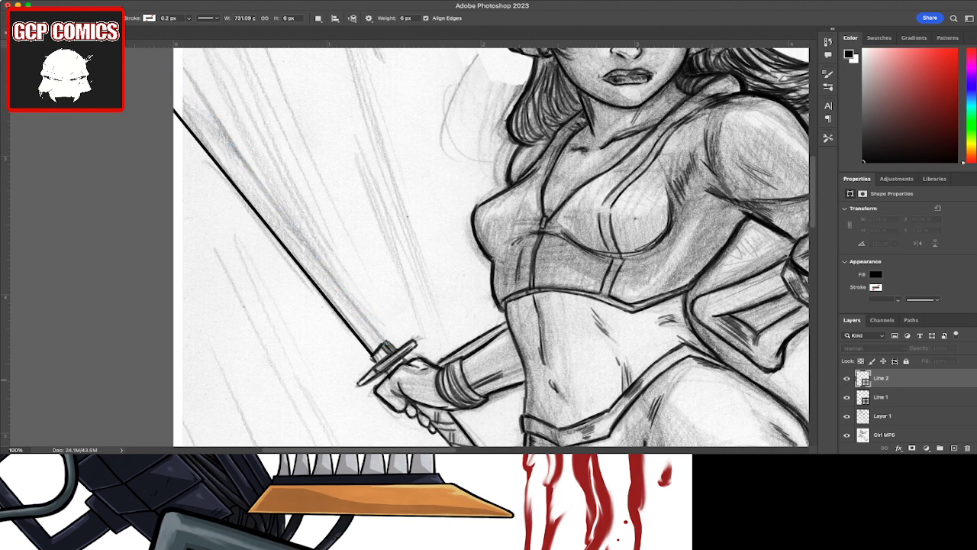
pyautogui.click(886, 415)
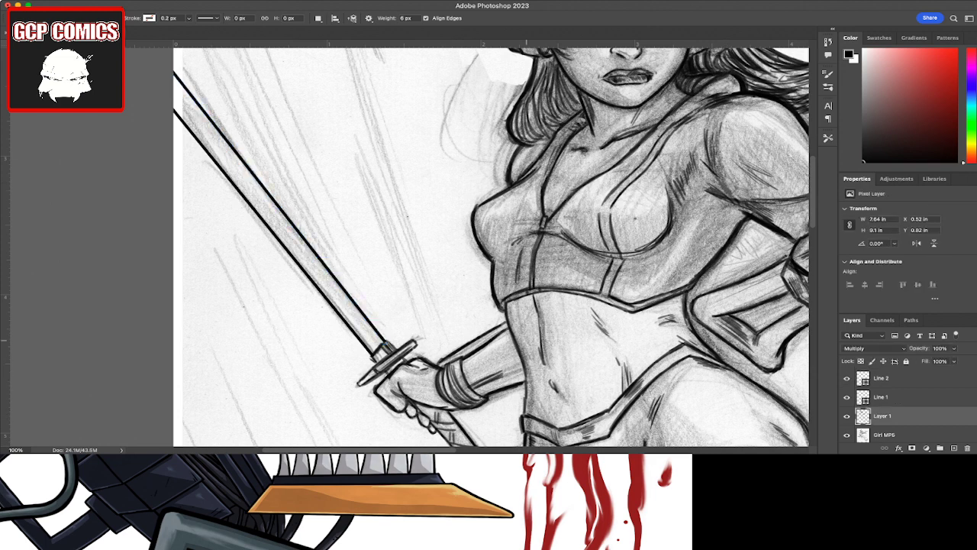
# Step: Nudge the upper sword-blade line (Line 2) left, down and right into place
pyautogui.press('v')
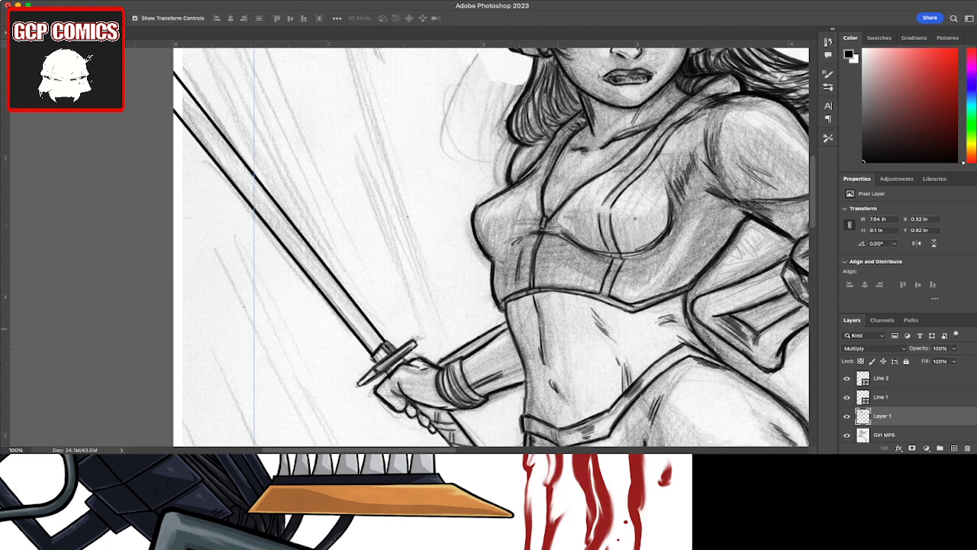
pyautogui.click(274, 200)
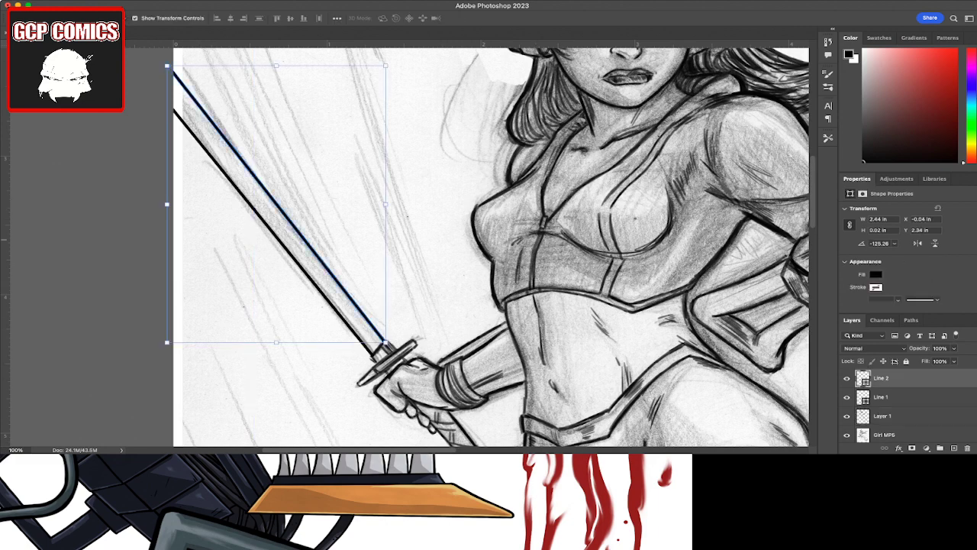
pyautogui.press('Left')
pyautogui.press('Left')
pyautogui.press('Left')
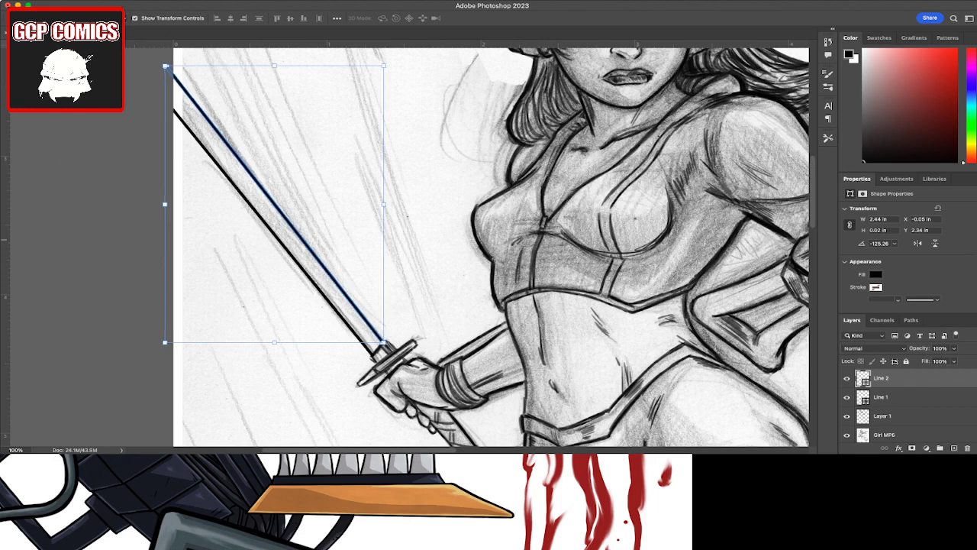
pyautogui.press('Down')
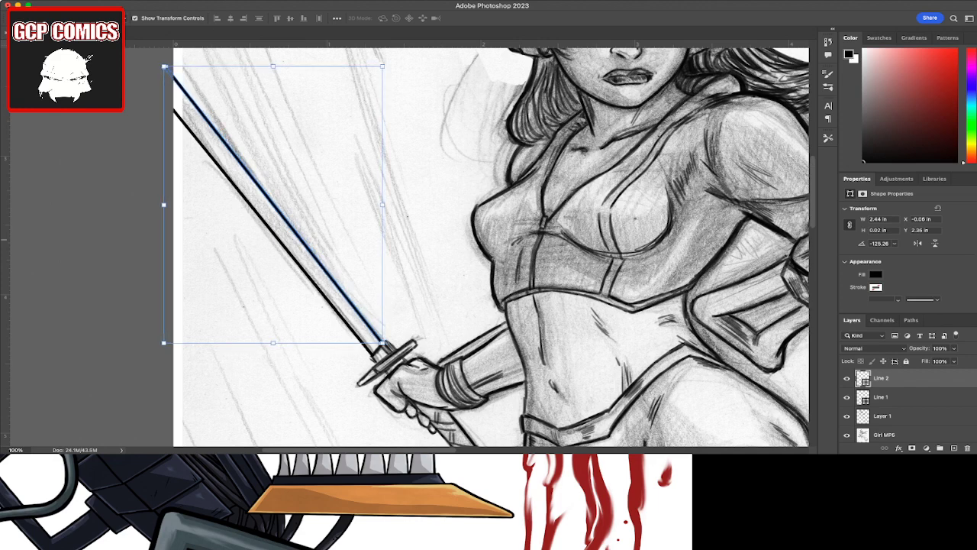
pyautogui.press('Down')
pyautogui.press('Down')
pyautogui.press('Down')
pyautogui.press('Right')
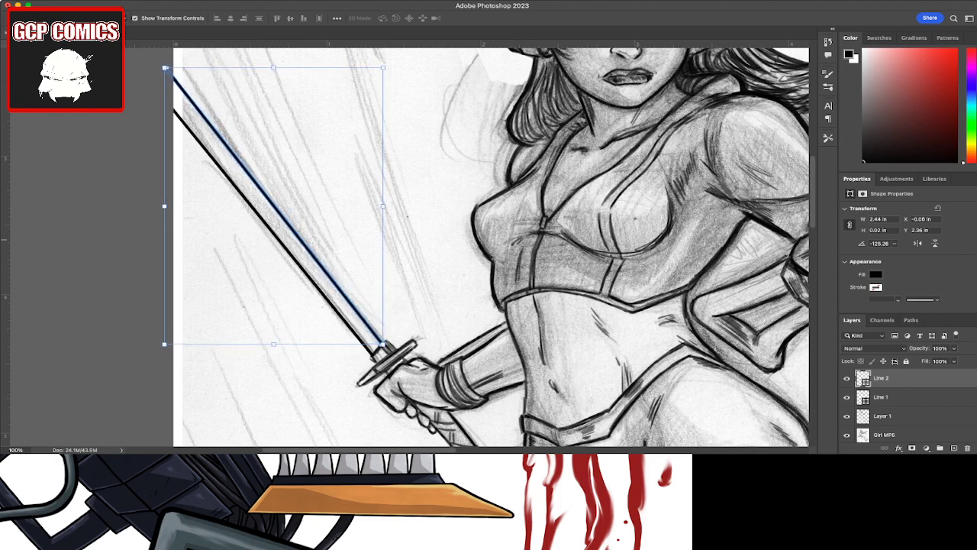
pyautogui.press('Right')
pyautogui.press('Right')
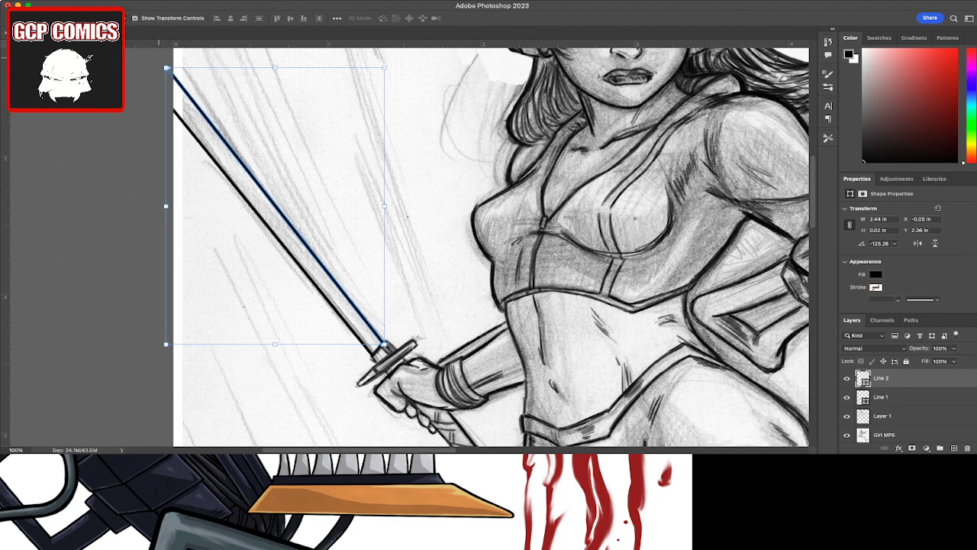
# Step: Transform and nudge Line 1 along the blade's lower edge, then zoom out
pyautogui.hotkey('alt', '[')
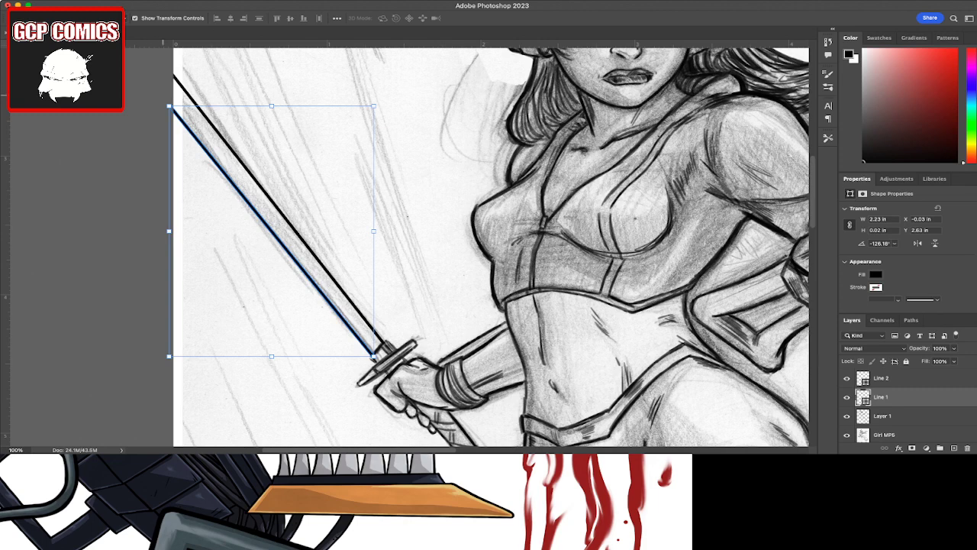
pyautogui.hotkey('ctrl', 't')
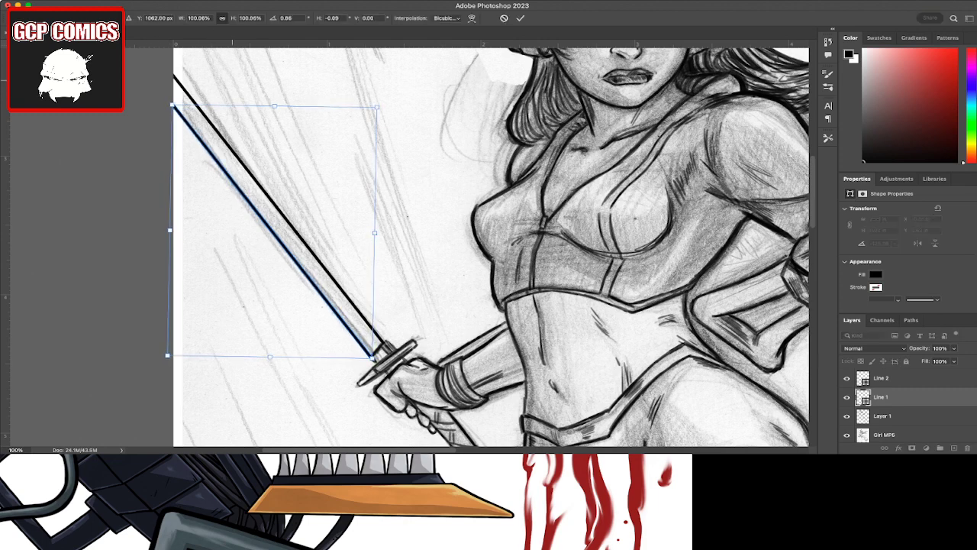
pyautogui.press('Right')
pyautogui.press('Right')
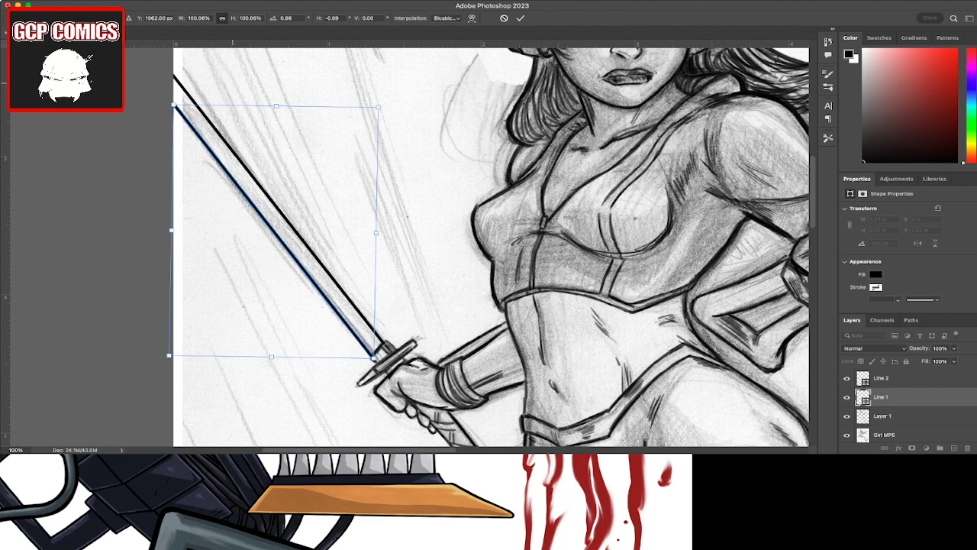
pyautogui.press('Up')
pyautogui.press('Up')
pyautogui.press('Up')
pyautogui.press('Up')
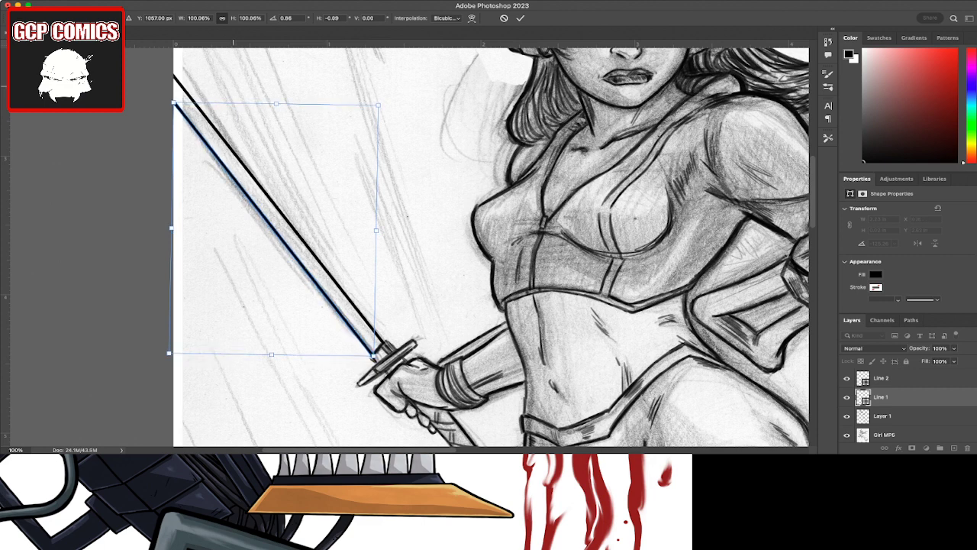
pyautogui.press('Up')
pyautogui.press('Up')
pyautogui.press('Up')
pyautogui.press('Left')
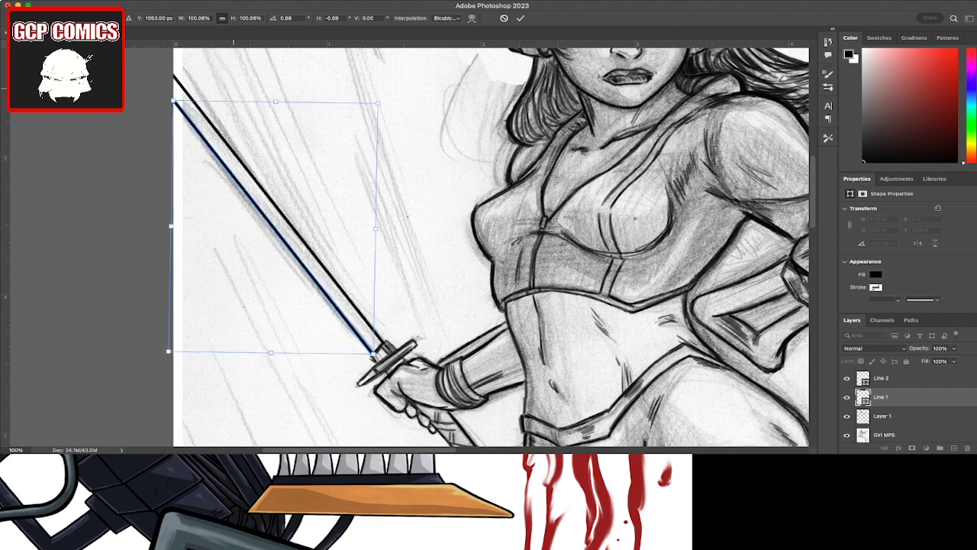
pyautogui.press('Right')
pyautogui.click(520, 18)
pyautogui.hotkey('alt', '[')
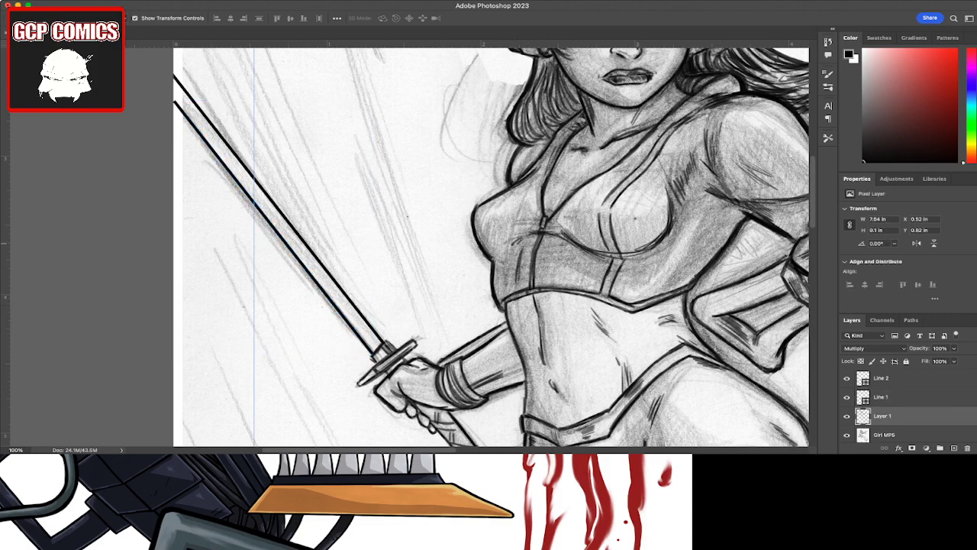
pyautogui.hotkey('ctrl', '-')
pyautogui.hotkey('ctrl', '-')
pyautogui.hotkey('ctrl', '-')
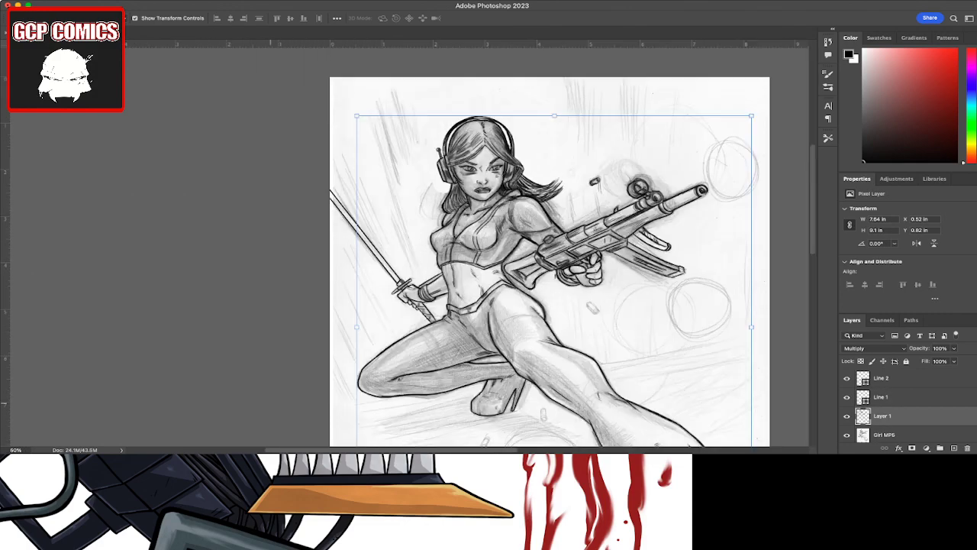
pyautogui.hotkey('ctrl', '-')
pyautogui.hotkey('ctrl', '-')
pyautogui.hotkey('ctrl', '=')
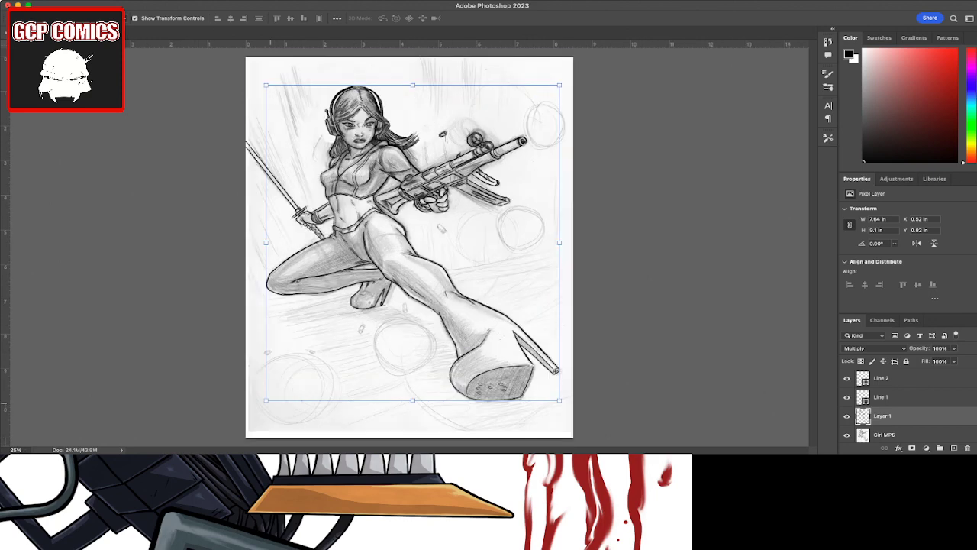
pyautogui.hotkey('ctrl', '=')
pyautogui.press('b')
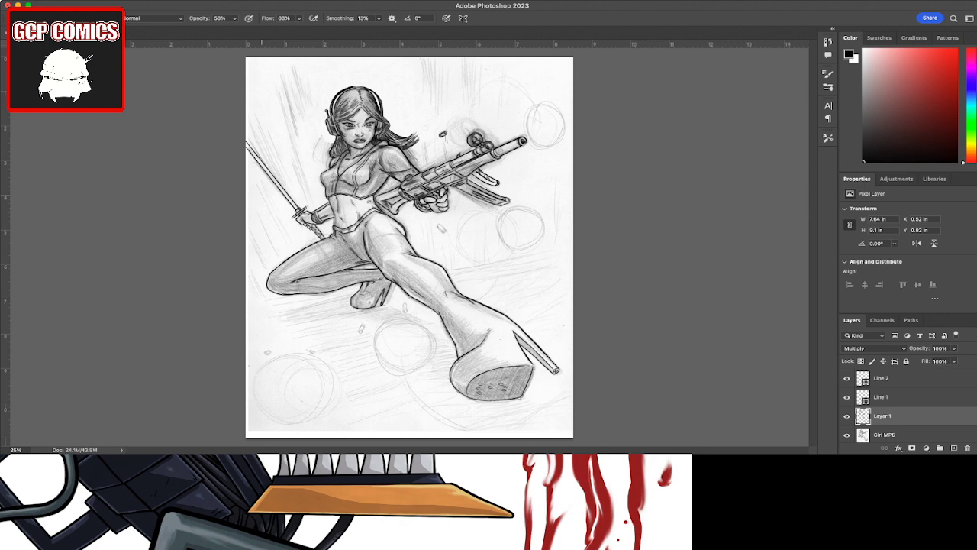
# Step: Hide the pencil sketch and fold the Line 1 and Line 2 layers into Layer 1
pyautogui.click(847, 435)
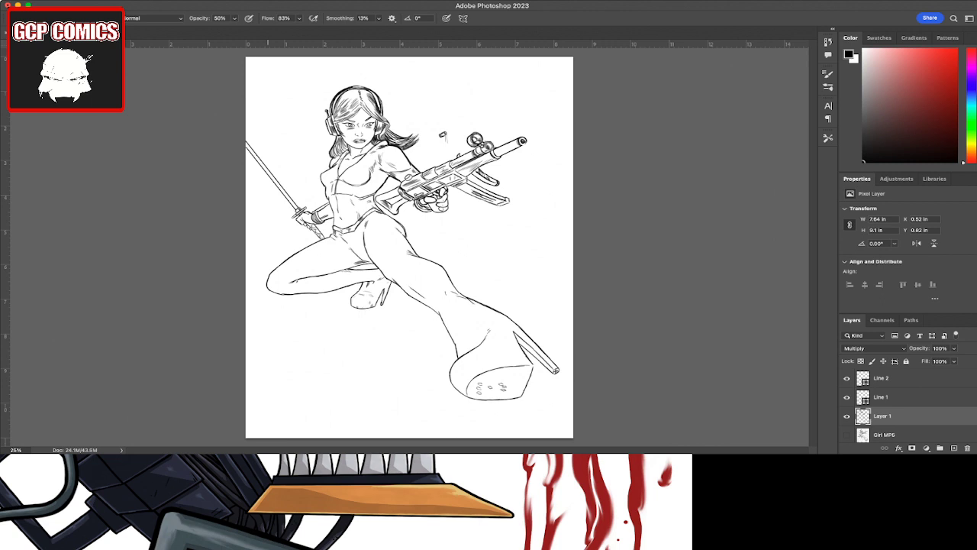
pyautogui.hotkey('ctrl', 'shift', 'e')
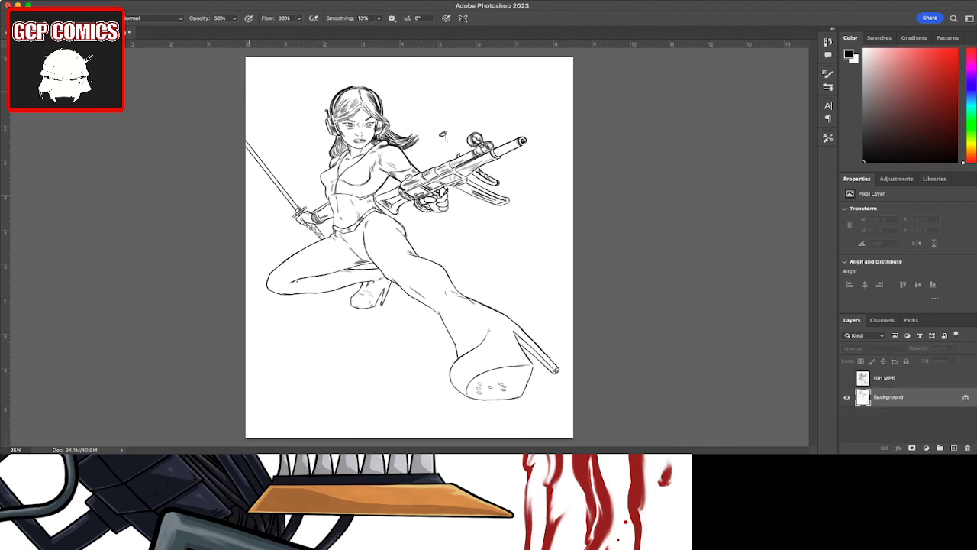
pyautogui.hotkey('ctrl', 'z')
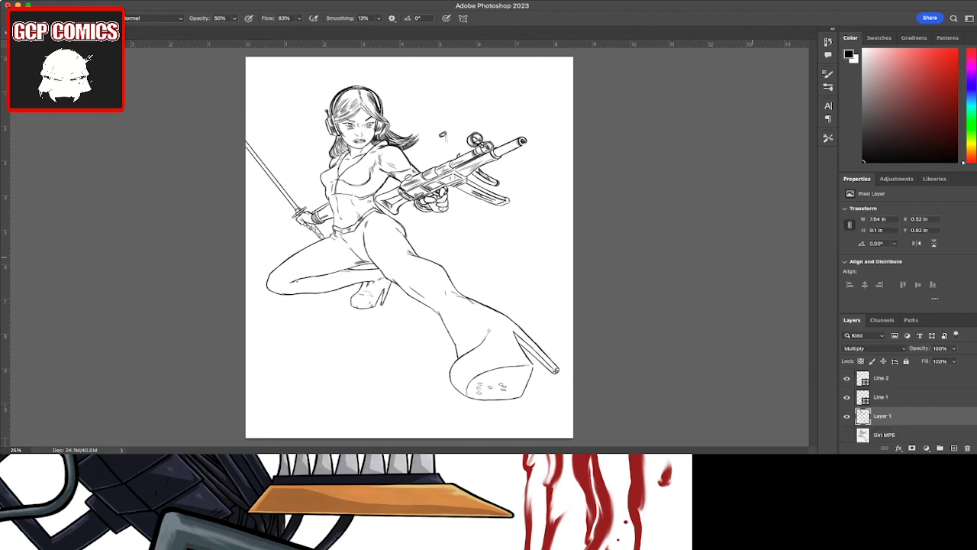
pyautogui.scroll(-2, 901, 405)
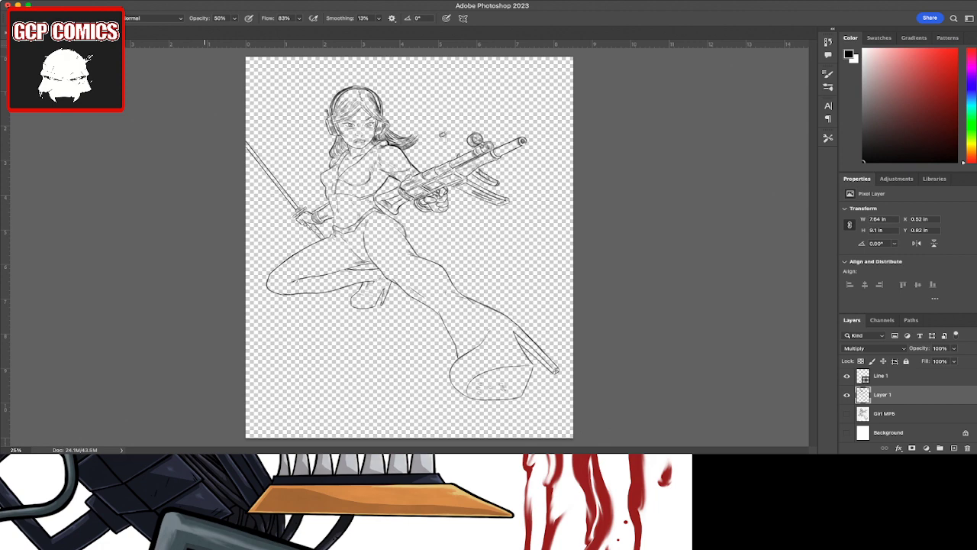
pyautogui.hotkey('ctrl', 'z')
pyautogui.hotkey('ctrl', 'z')
pyautogui.hotkey('ctrl', 'z')
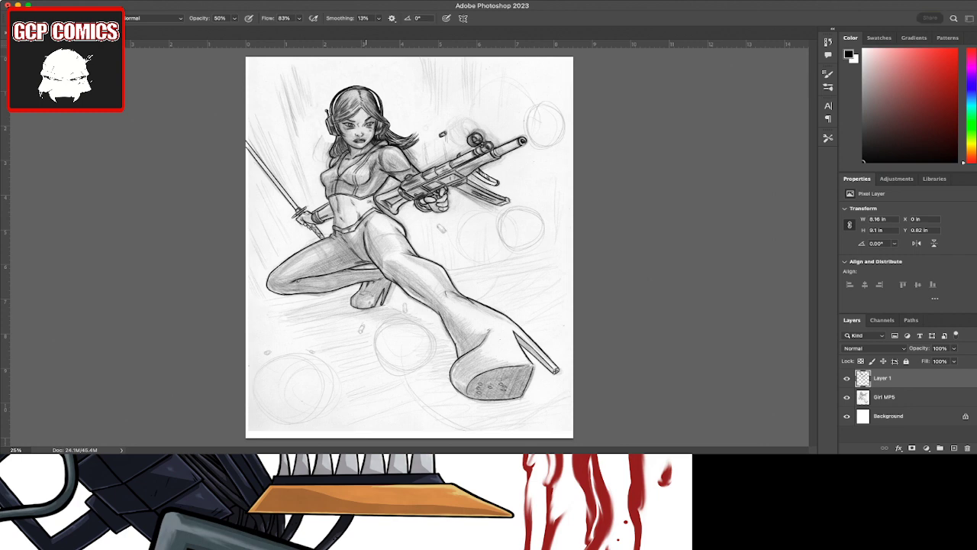
# Step: Add Layer 2 in Multiply at 71% opacity, with dark purple sampled as paint colour
pyautogui.hotkey('ctrl', 'shift', 'alt', 'n')
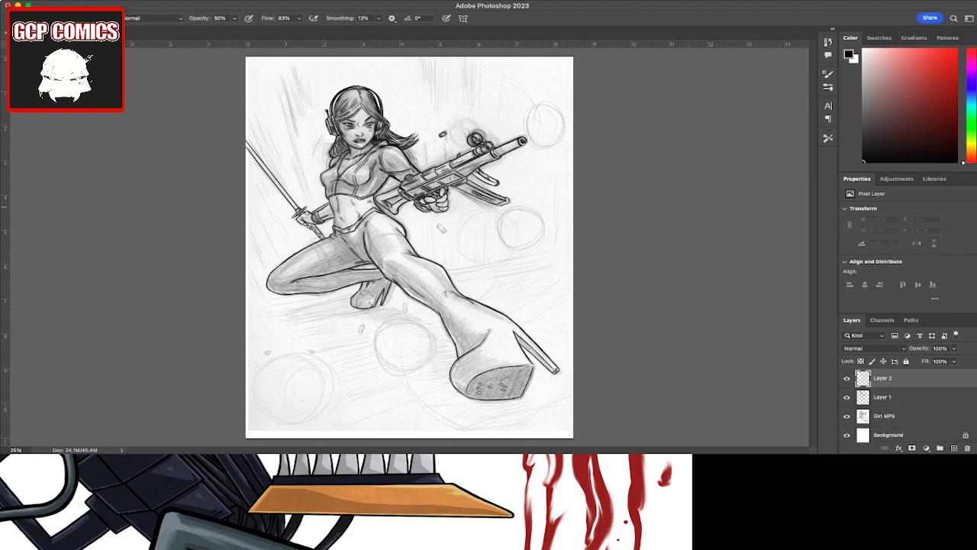
pyautogui.press('i')
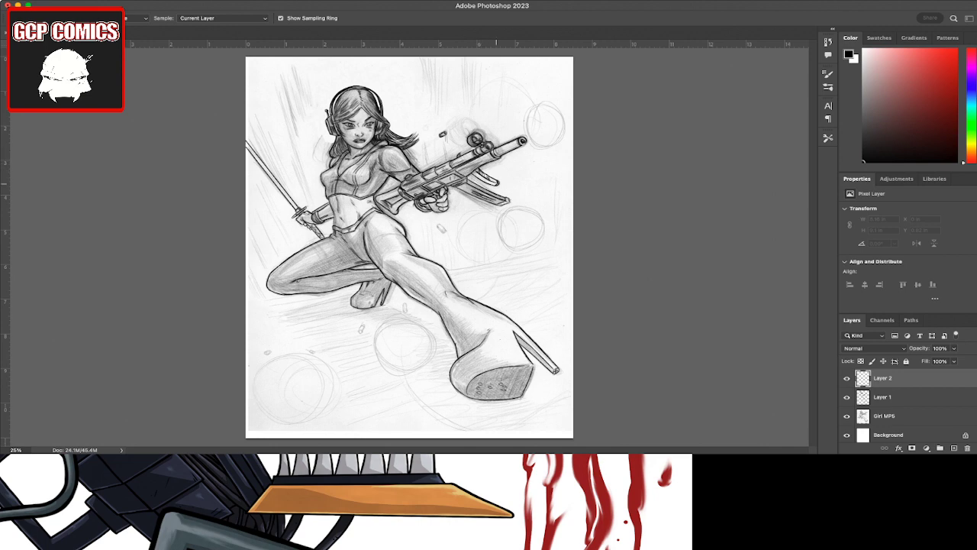
pyautogui.click(881, 117)
pyautogui.press('b')
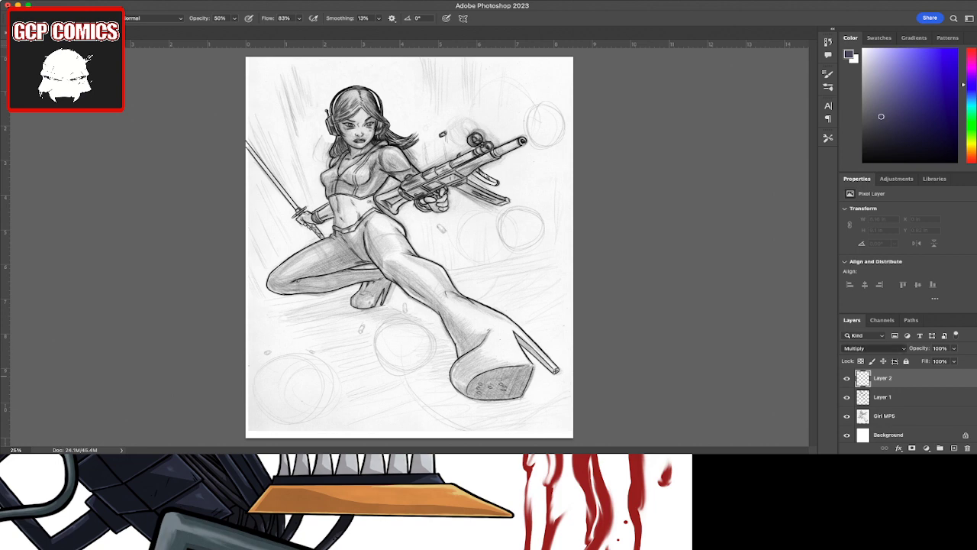
pyautogui.hotkey('shift', 'alt', 'm')
pyautogui.moveTo(919, 348); pyautogui.dragTo(901, 348)
pyautogui.press('w')
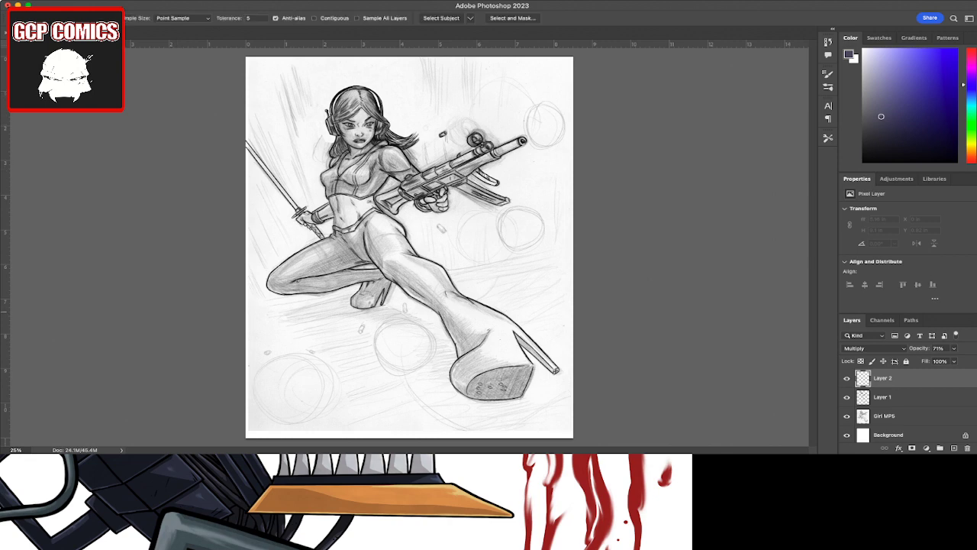
pyautogui.hotkey('alt', '[')
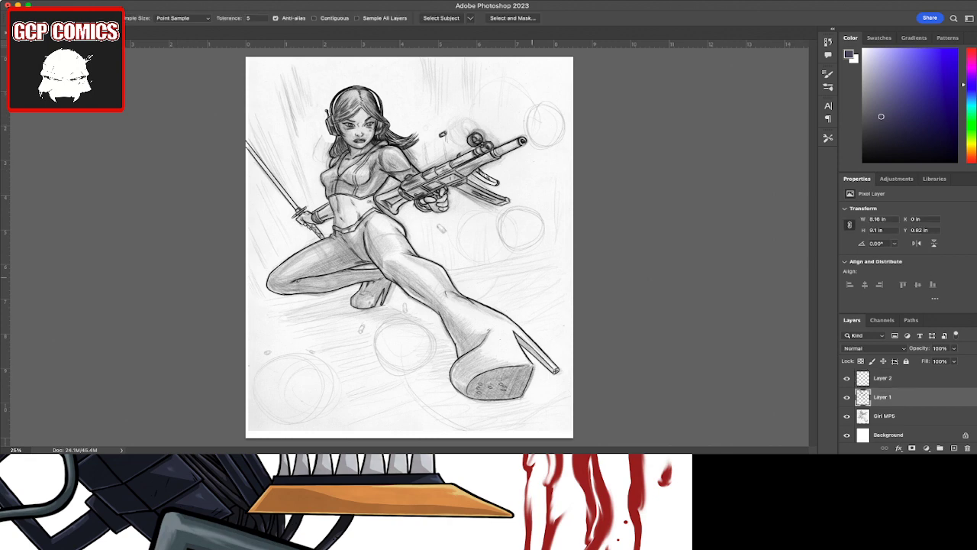
# Step: Magic-wand the empty area around the inked figure on Layer 1, hiding Layer 2 and the sketch
pyautogui.click(306, 397)
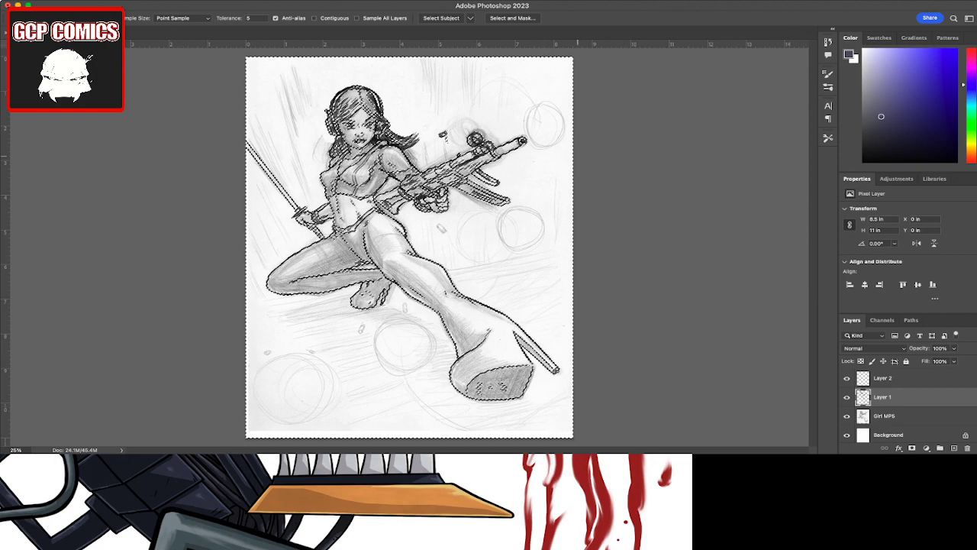
pyautogui.click(314, 18)
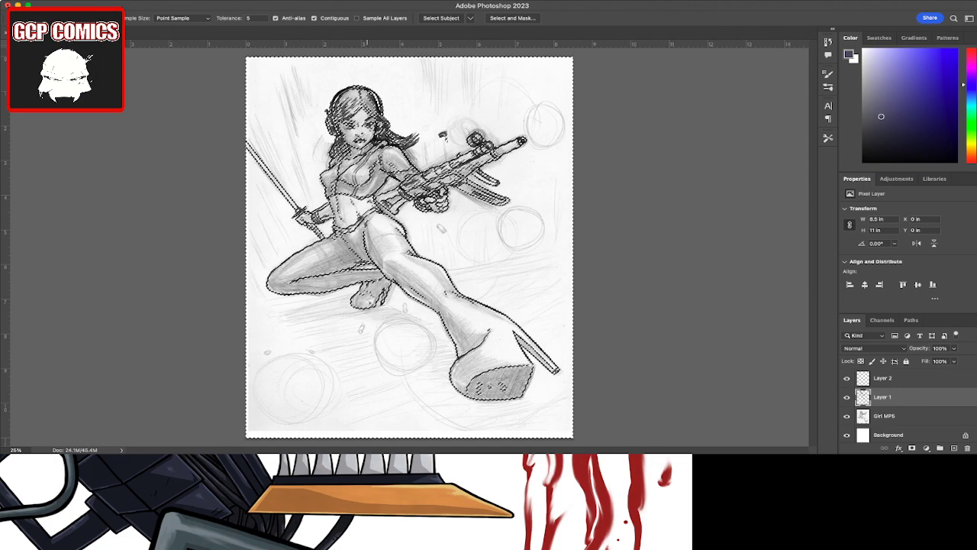
pyautogui.click(356, 18)
pyautogui.hotkey('ctrl', 'd')
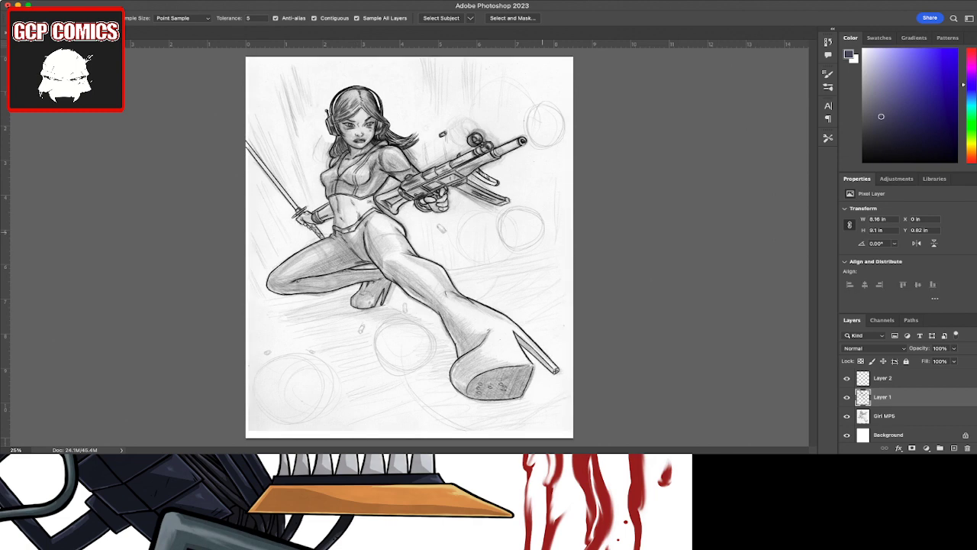
pyautogui.click(521, 228)
pyautogui.click(356, 18)
pyautogui.hotkey('ctrl', 'd')
pyautogui.click(521, 228)
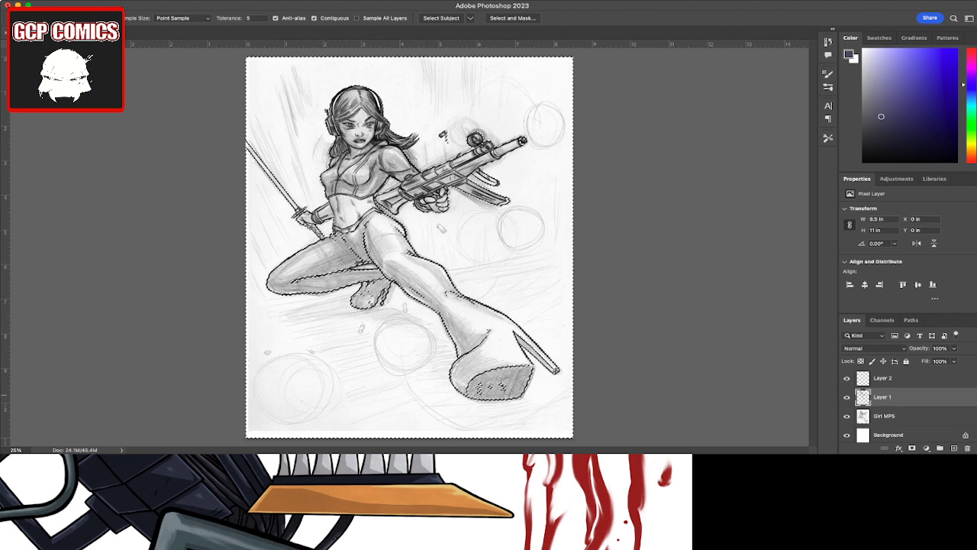
pyautogui.click(847, 378)
pyautogui.click(846, 415)
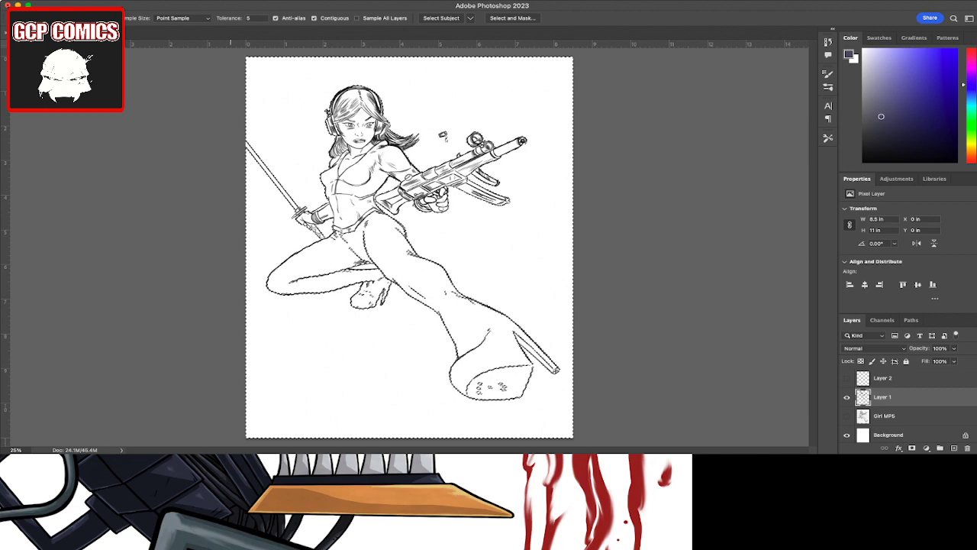
# Step: Inspect the leg outline and clear the selection
pyautogui.scroll(1, 408, 246)
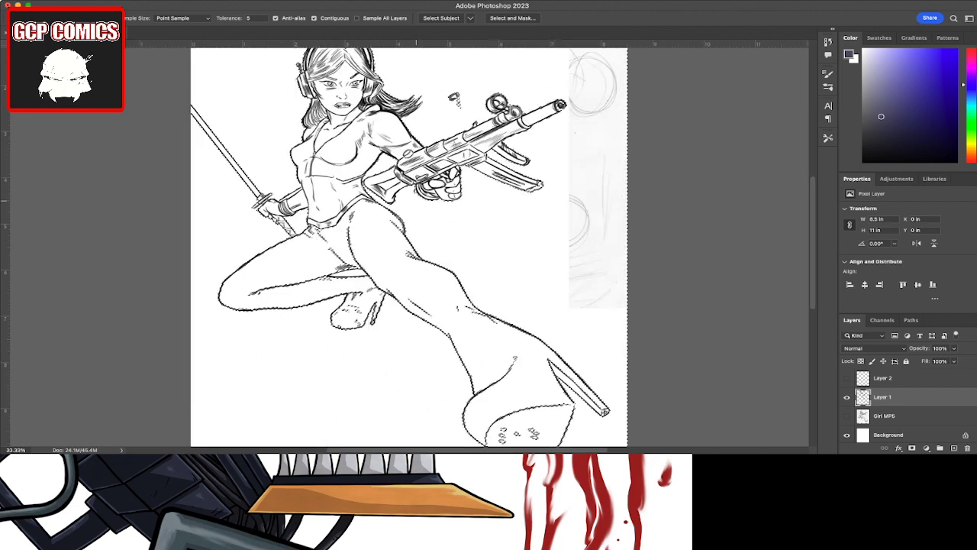
pyautogui.scroll(1, 409, 246)
pyautogui.scroll(1, 409, 246)
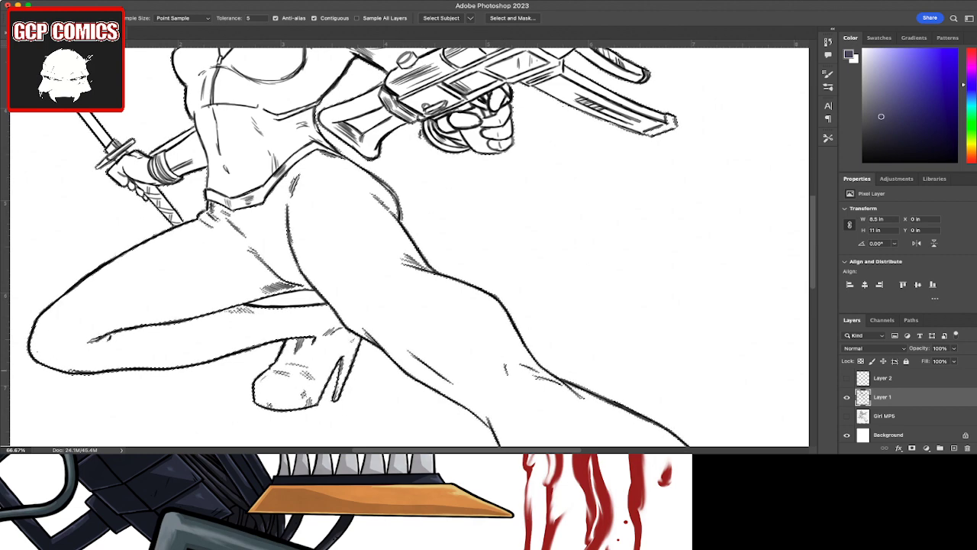
pyautogui.scroll(-2, 409, 244)
pyautogui.scroll(-2, 410, 245)
pyautogui.scroll(-2, 410, 245)
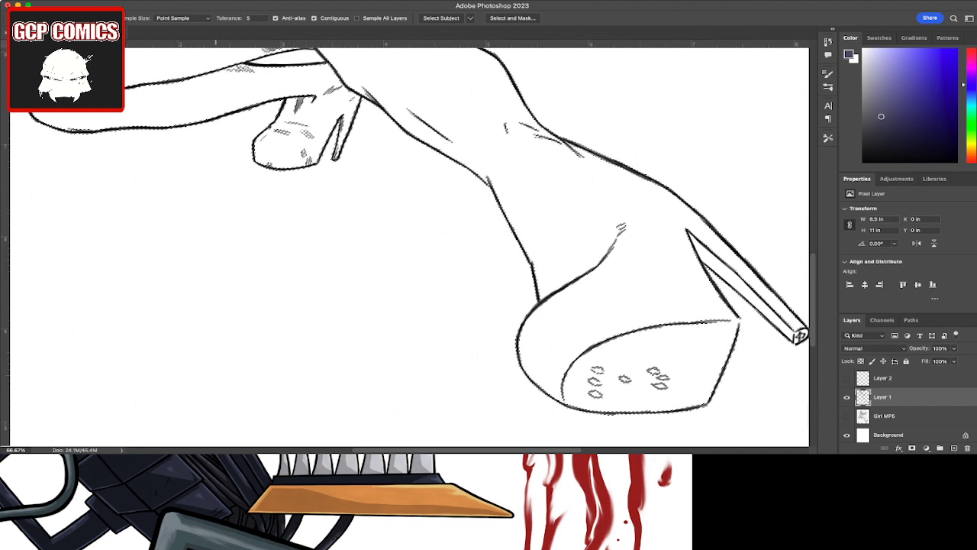
pyautogui.hotkey('ctrl', 'd')
# Step: Ink a short black stroke on the leg's upper-right edge near the shoe, then show the sketch
pyautogui.press('b')
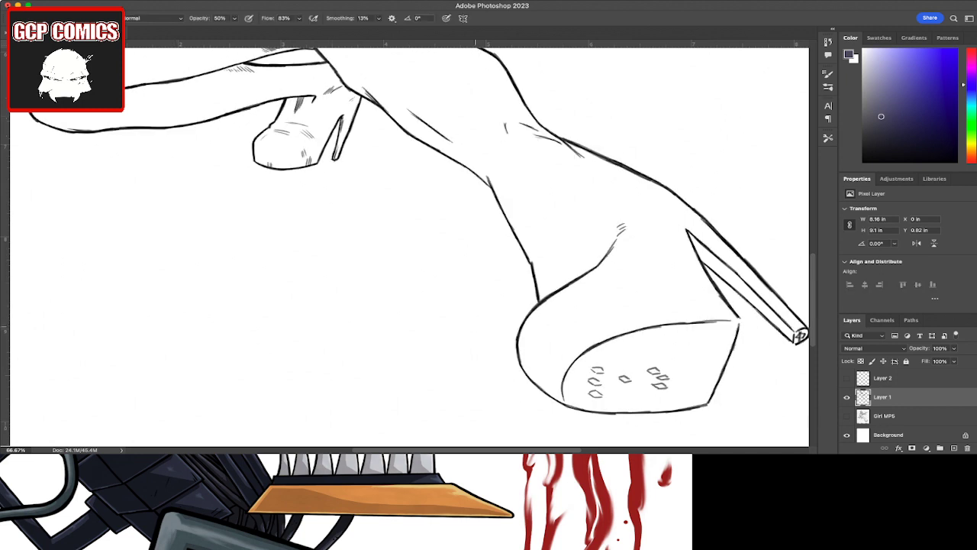
pyautogui.press('x')
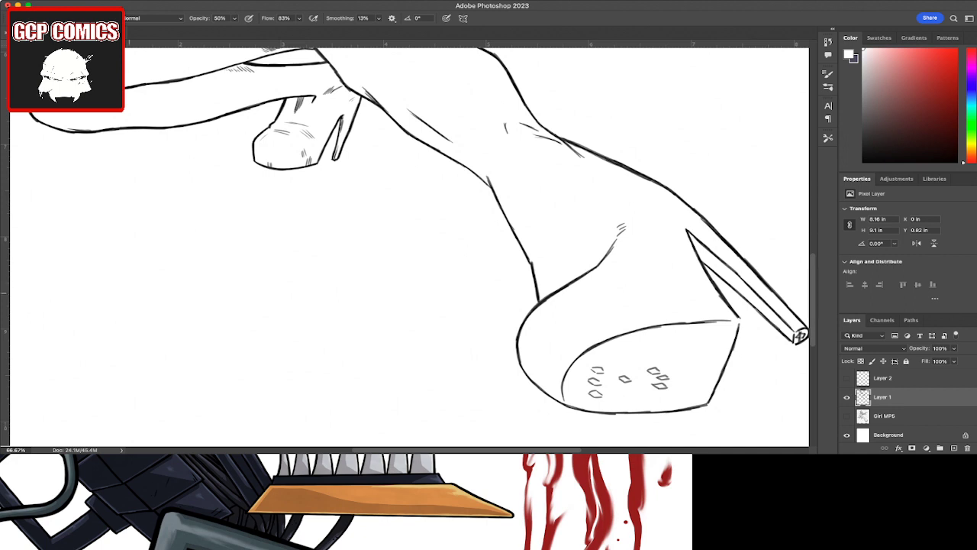
pyautogui.press('i')
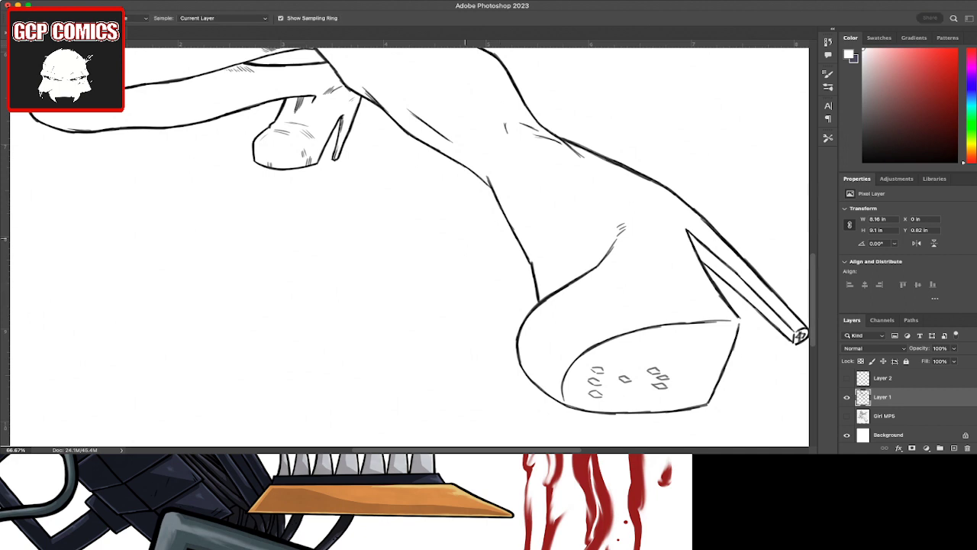
pyautogui.press('d')
pyautogui.press('b')
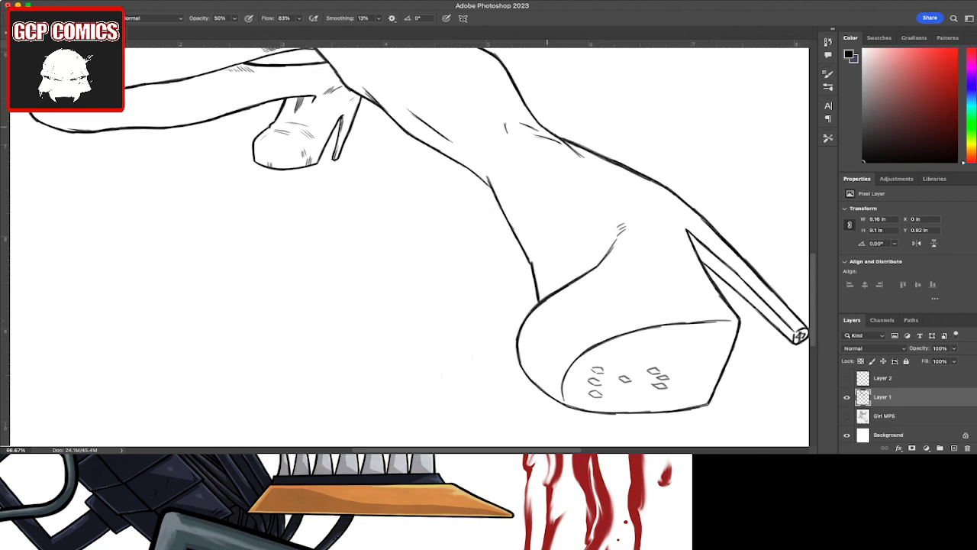
pyautogui.moveTo(542, 125); pyautogui.dragTo(522, 93)
pyautogui.click(847, 416)
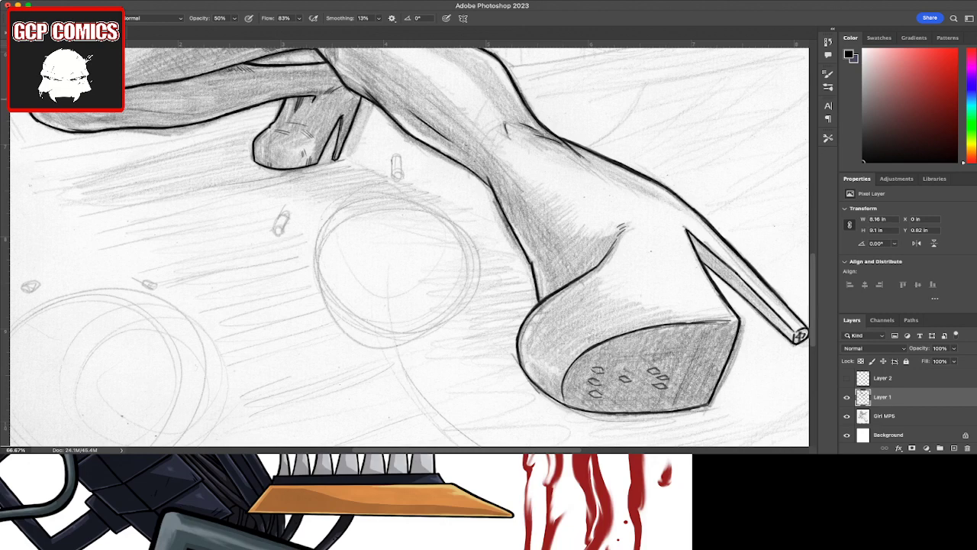
# Step: Magic-wand the area outside the ink outlines again and pan to check the head and gun
pyautogui.press('w')
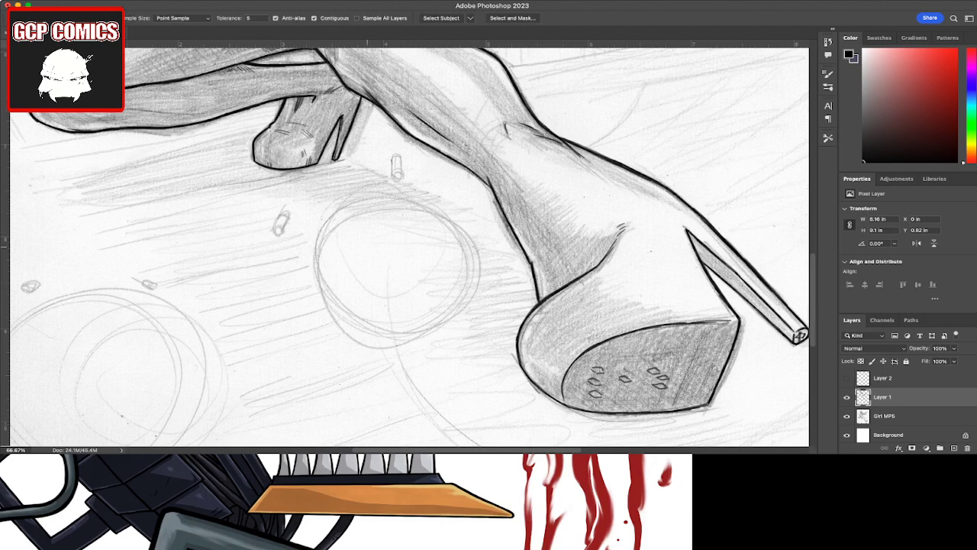
pyautogui.click(275, 113)
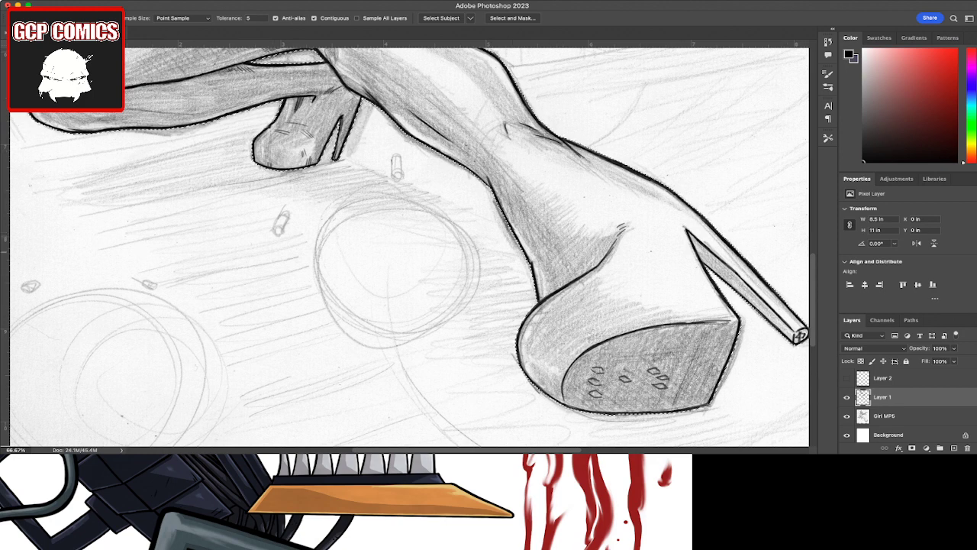
pyautogui.scroll(5, 799, 336)
pyautogui.scroll(3, 798, 336)
pyautogui.scroll(2, 798, 336)
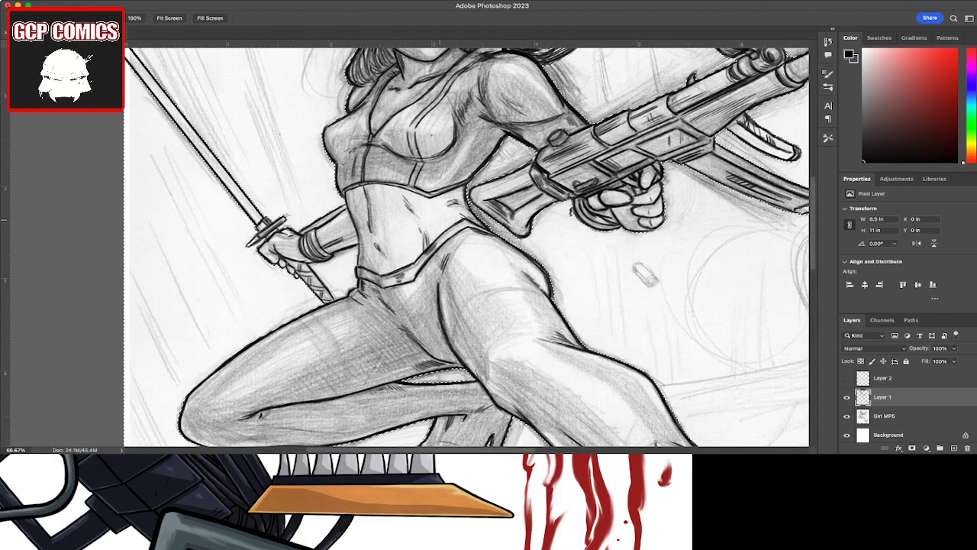
pyautogui.press('w')
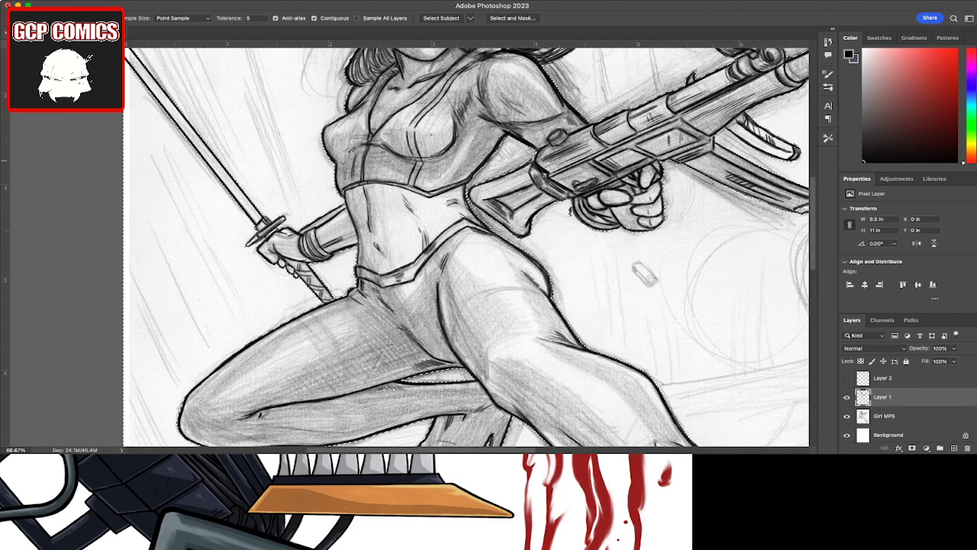
pyautogui.press('space')
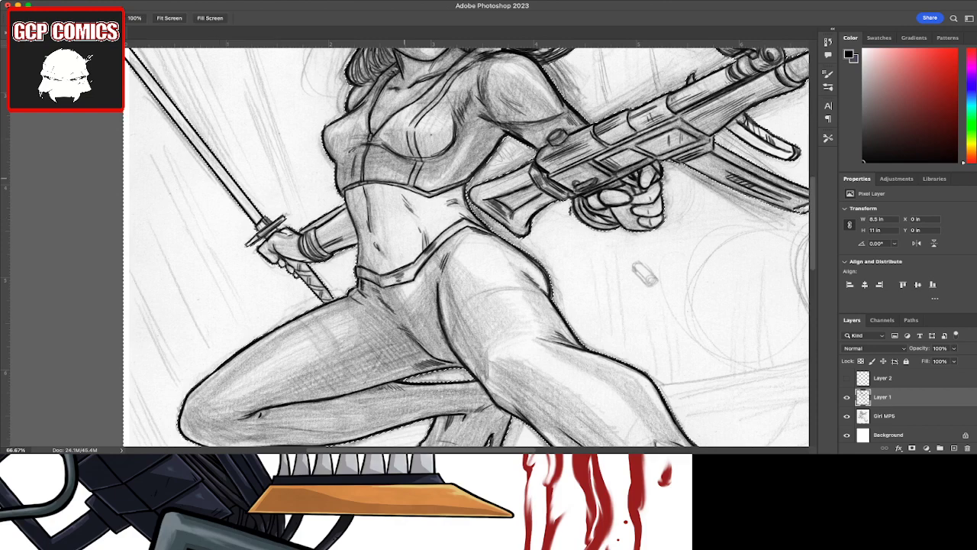
pyautogui.moveTo(489, 244)
pyautogui.mouseDown()
pyautogui.moveTo(444, 395)
pyautogui.moveTo(383, 458)
pyautogui.mouseUp()
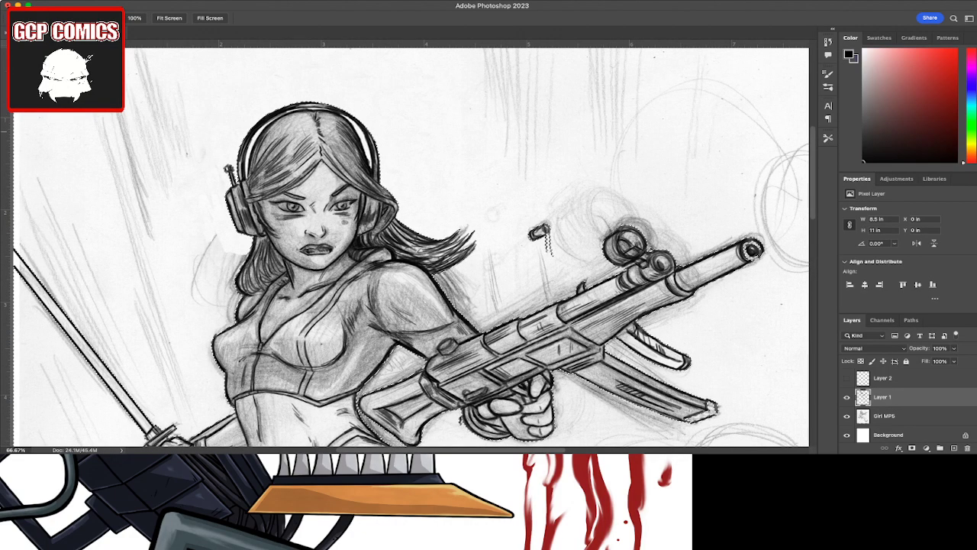
pyautogui.press('l')
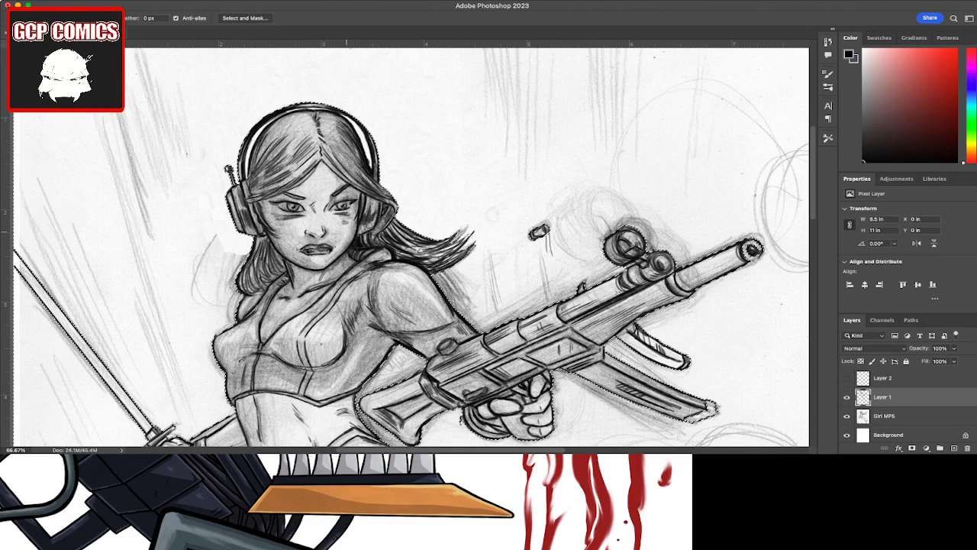
# Step: Shift Layer 1 and return it to its original position, discarding a stray lasso path
pyautogui.hotkey('ctrl', '+')
pyautogui.hotkey('ctrl', '+')
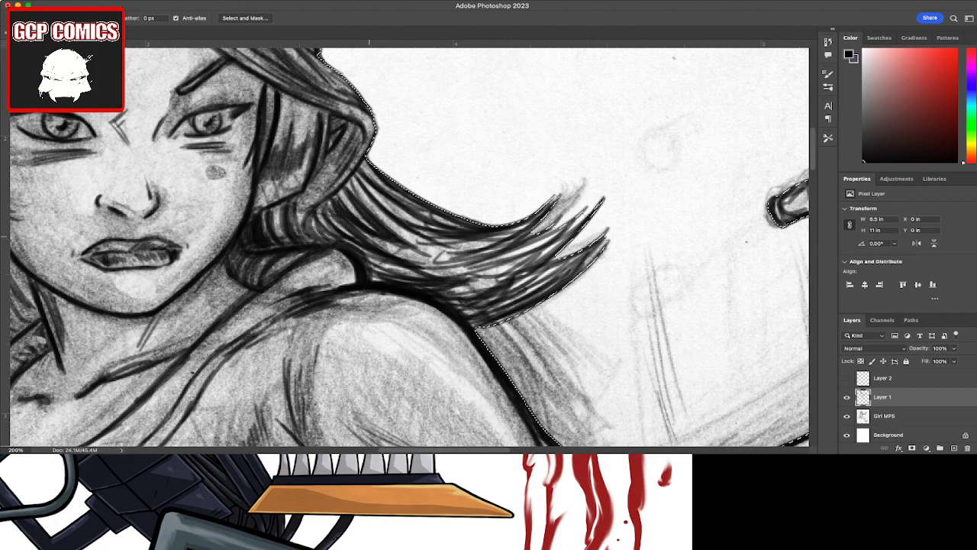
pyautogui.moveTo(382, 229); pyautogui.dragTo(432, 272)
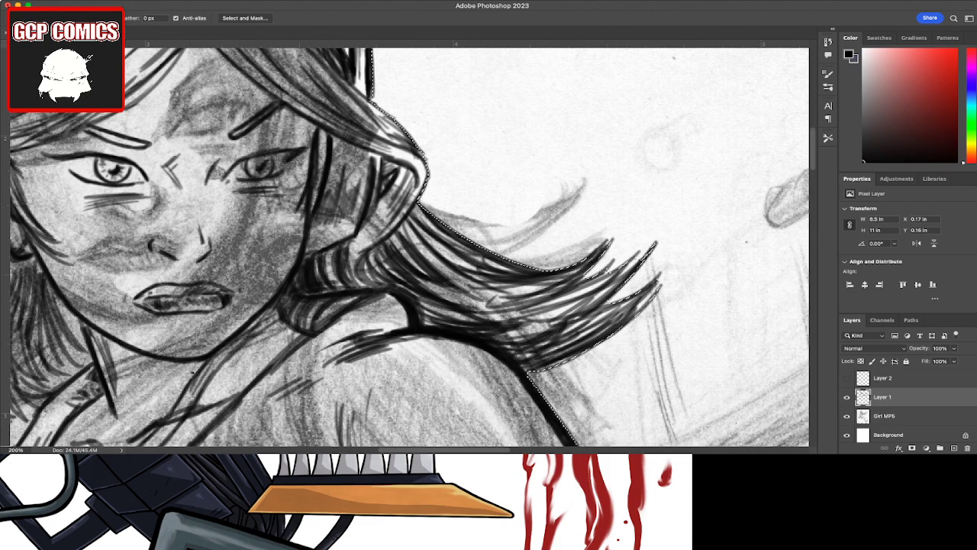
pyautogui.moveTo(431, 271); pyautogui.dragTo(378, 218)
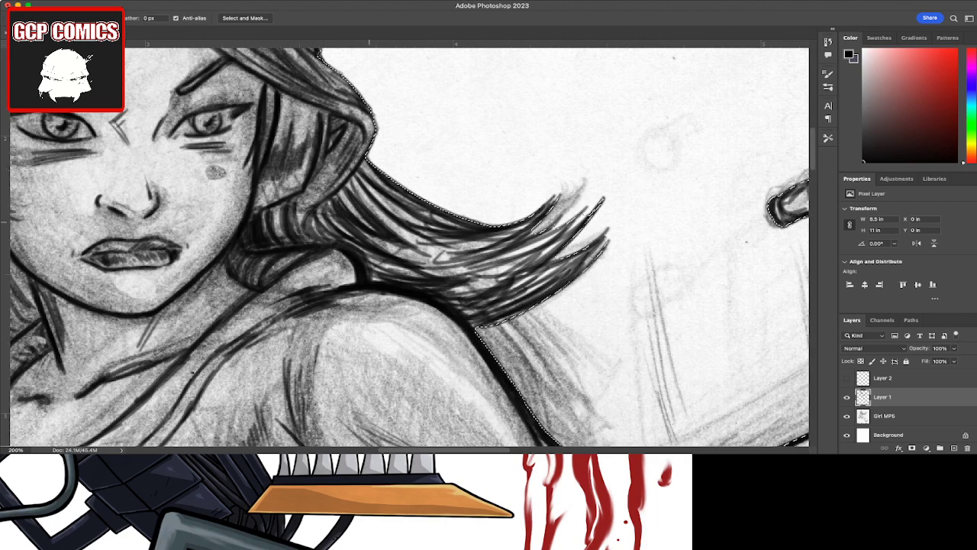
pyautogui.moveTo(354, 228); pyautogui.dragTo(421, 259)
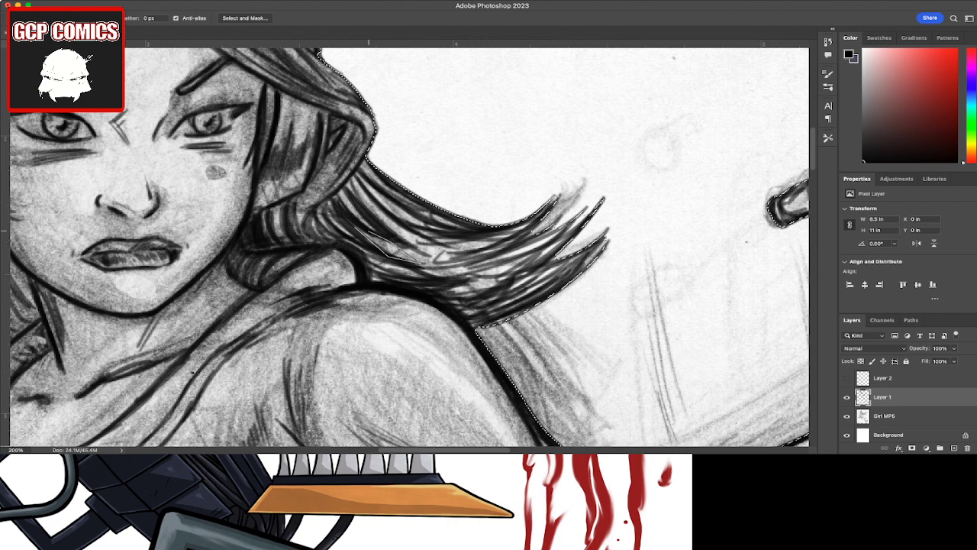
pyautogui.moveTo(421, 260); pyautogui.dragTo(364, 230)
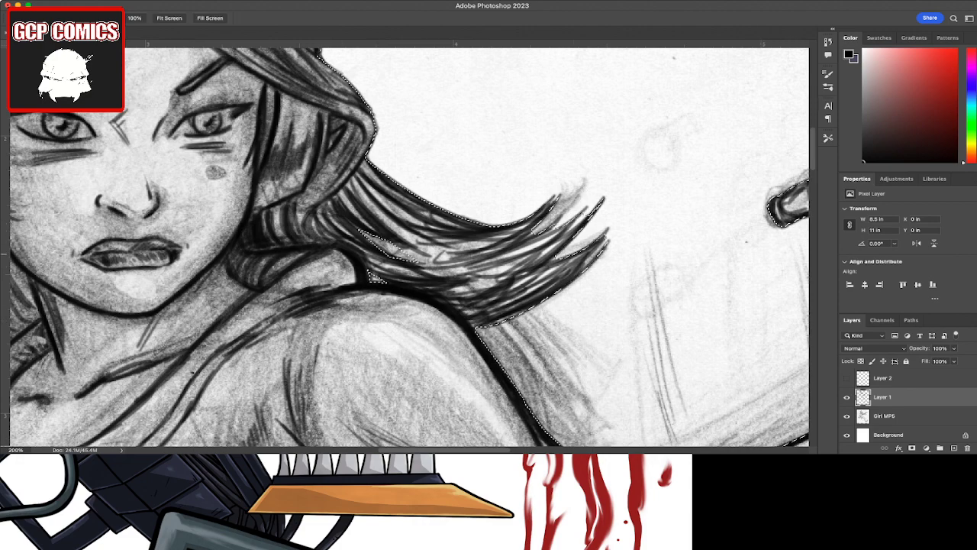
pyautogui.moveTo(344, 252); pyautogui.dragTo(588, 252)
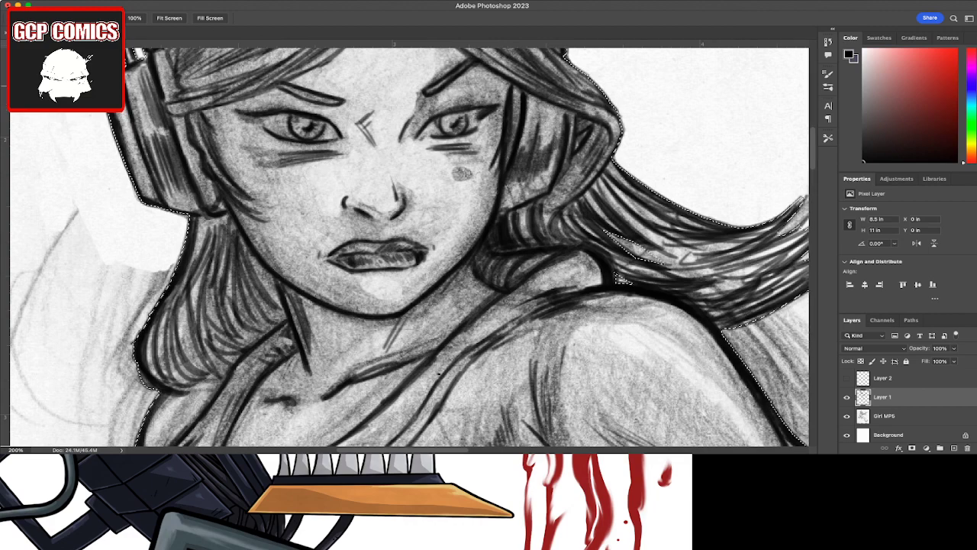
# Step: Lasso the loose left hair strands into the selection around the girl
pyautogui.press('l')
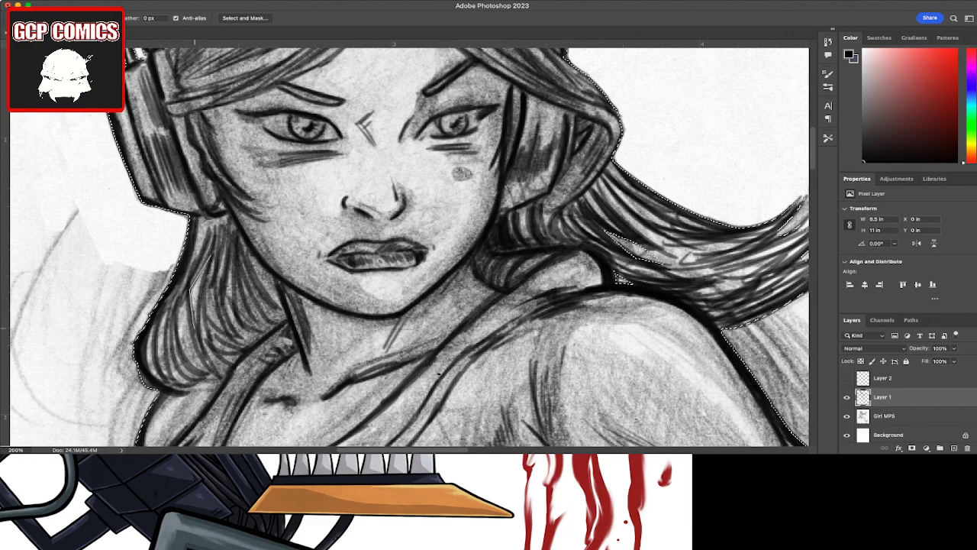
pyautogui.moveTo(200, 298); pyautogui.dragTo(231, 282)
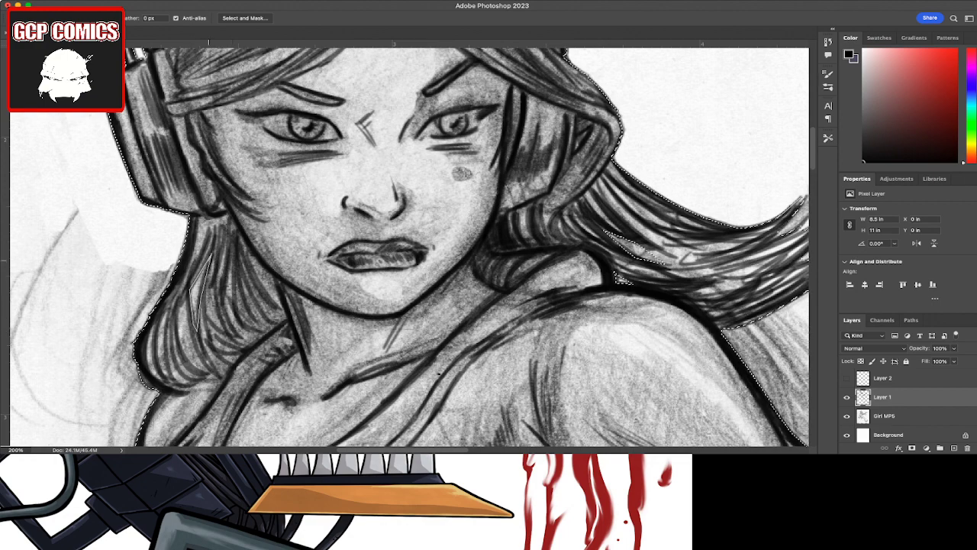
pyautogui.moveTo(229, 282); pyautogui.dragTo(196, 320)
pyautogui.moveTo(211, 337); pyautogui.dragTo(238, 353)
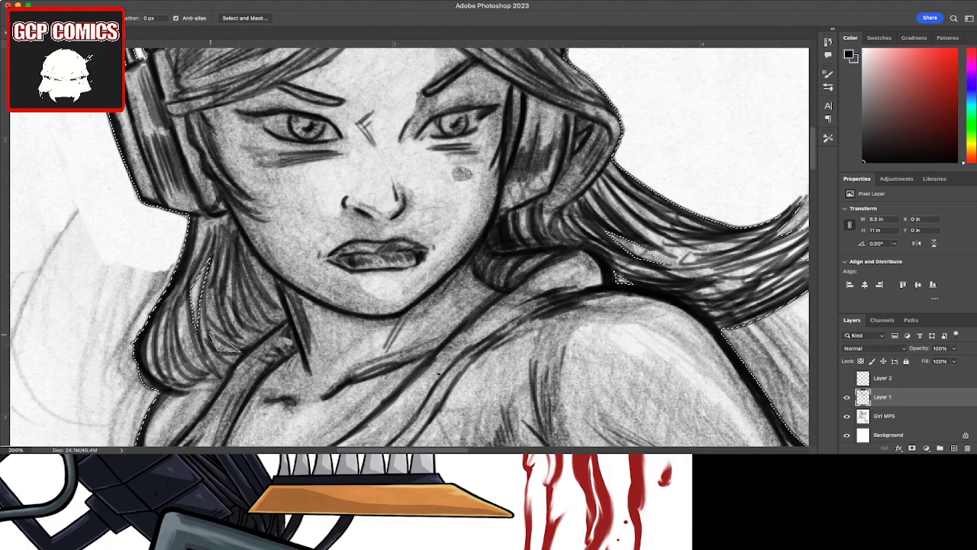
pyautogui.press('super+plus')
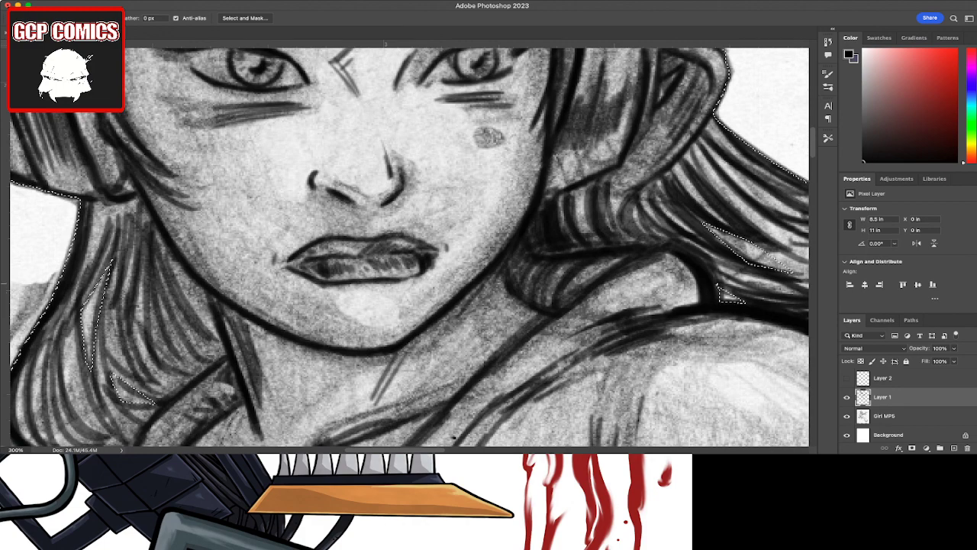
pyautogui.press('super+minus')
pyautogui.press('super+minus')
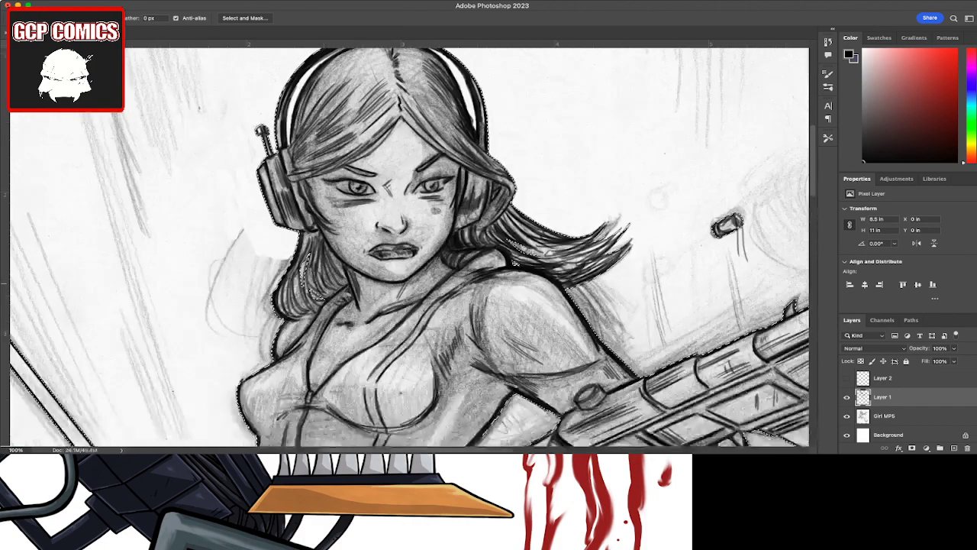
pyautogui.press('super+minus')
pyautogui.press('super+minus')
pyautogui.press('super+minus')
pyautogui.press('super+minus')
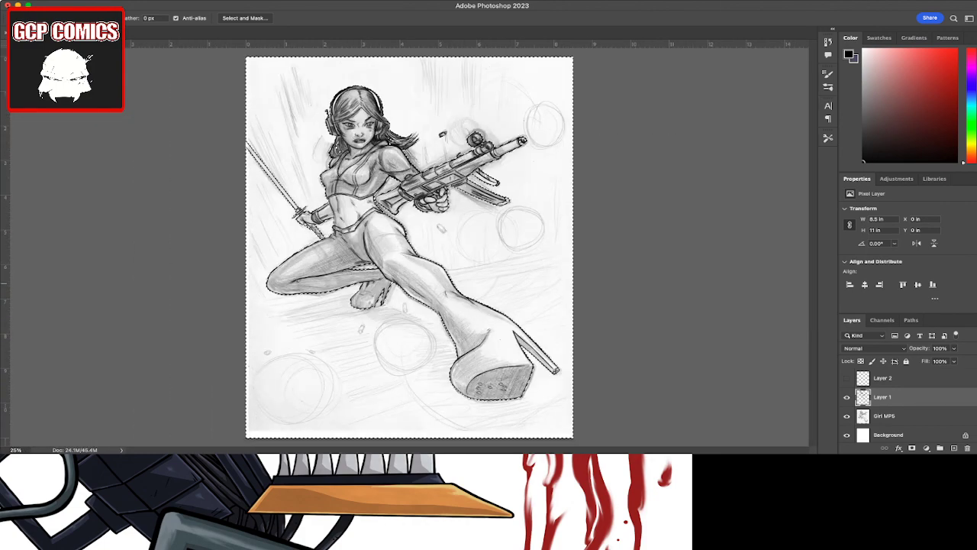
pyautogui.press('g')
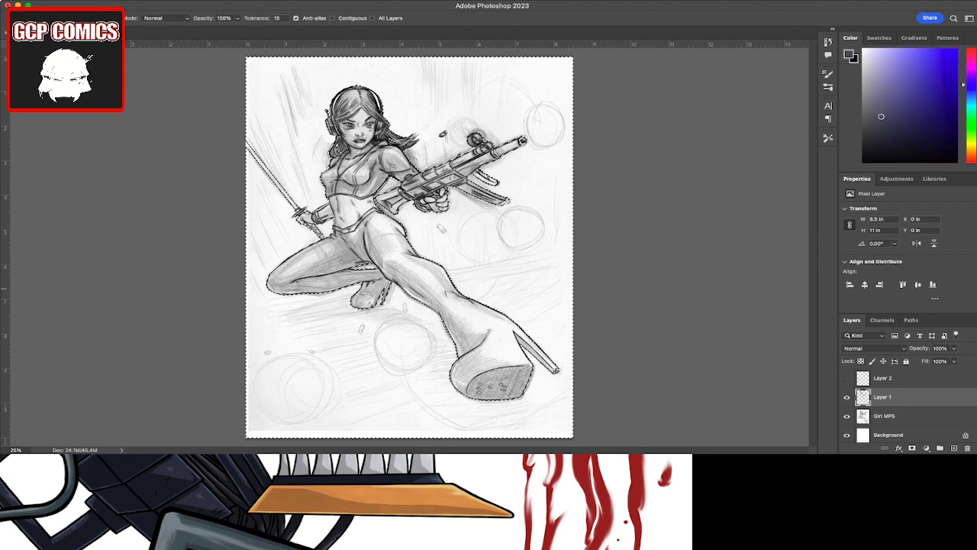
# Step: Fill the area around the girl with dusky purple on a new Layer 3
pyautogui.click(964, 84)
pyautogui.click(881, 116)
pyautogui.hotkey('ctrl', 'shift', 'alt', 'n')
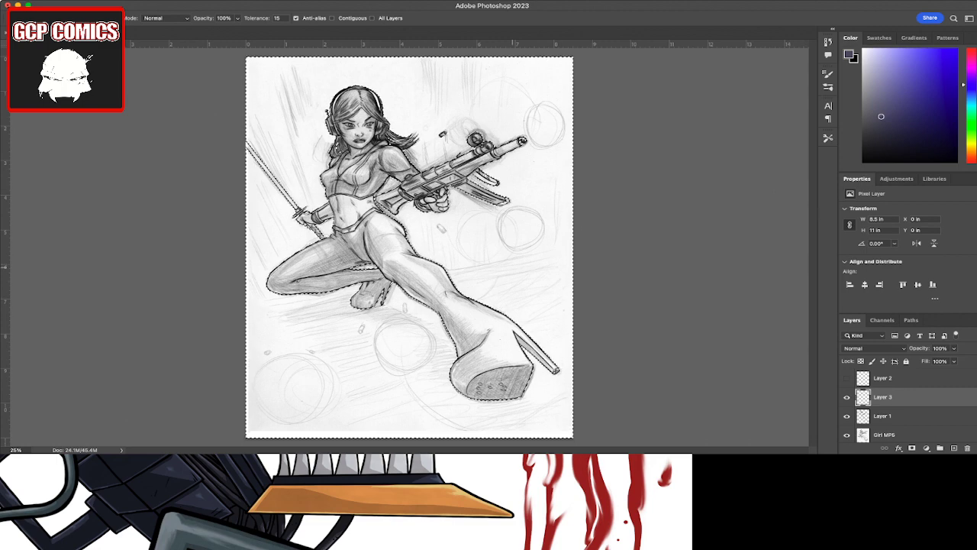
pyautogui.hotkey('alt', 'BackSpace')
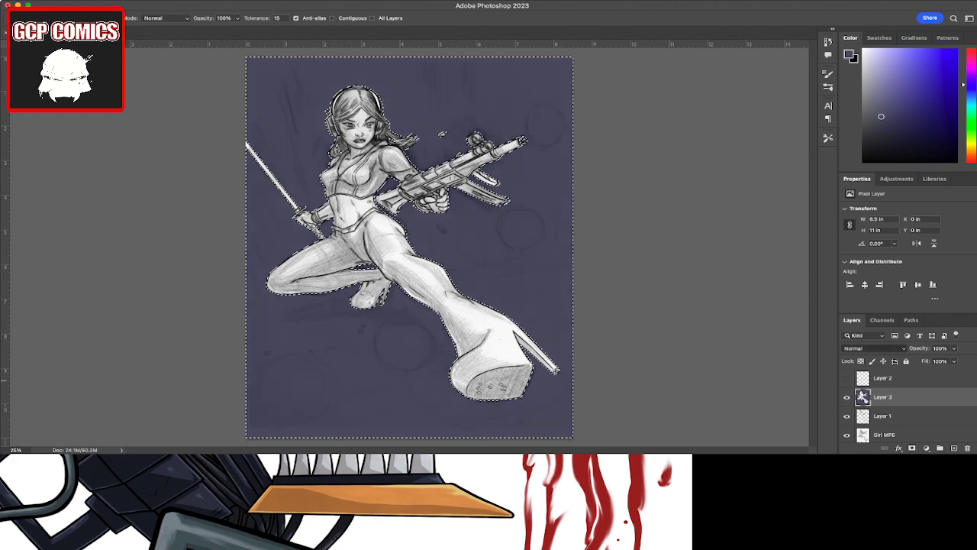
# Step: Set Layer 3 to Multiply at 37% opacity and restore the selection around the girl
pyautogui.hotkey('alt', 'shift', 'm')
pyautogui.press('5')
pyautogui.press('1')
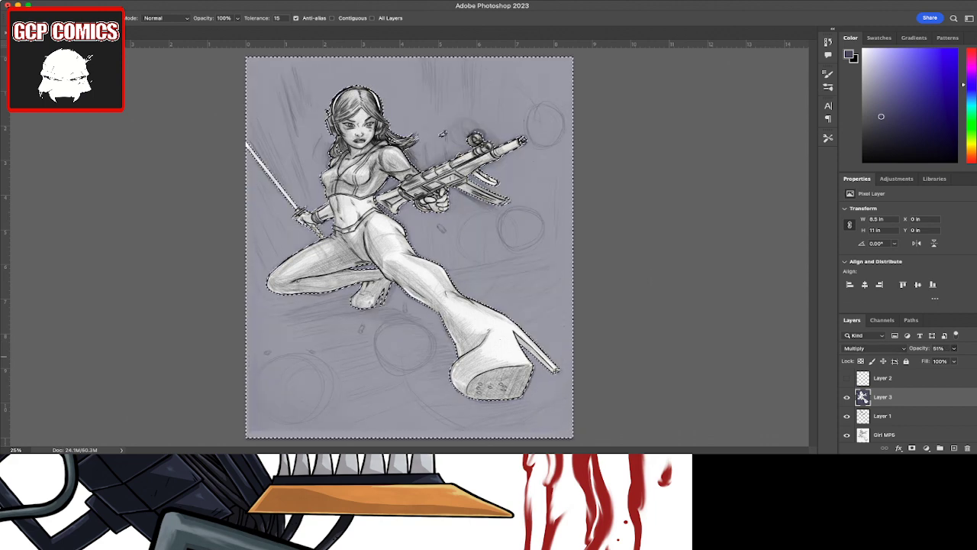
pyautogui.press('5')
pyautogui.press('9')
pyautogui.press('3')
pyautogui.press('2')
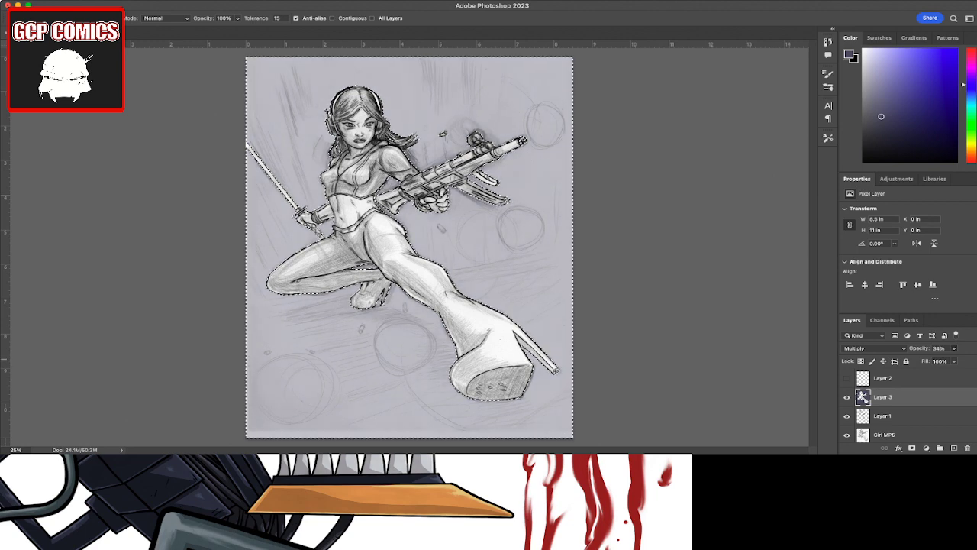
pyautogui.press('2')
pyautogui.press('5')
pyautogui.press('3')
pyautogui.press('7')
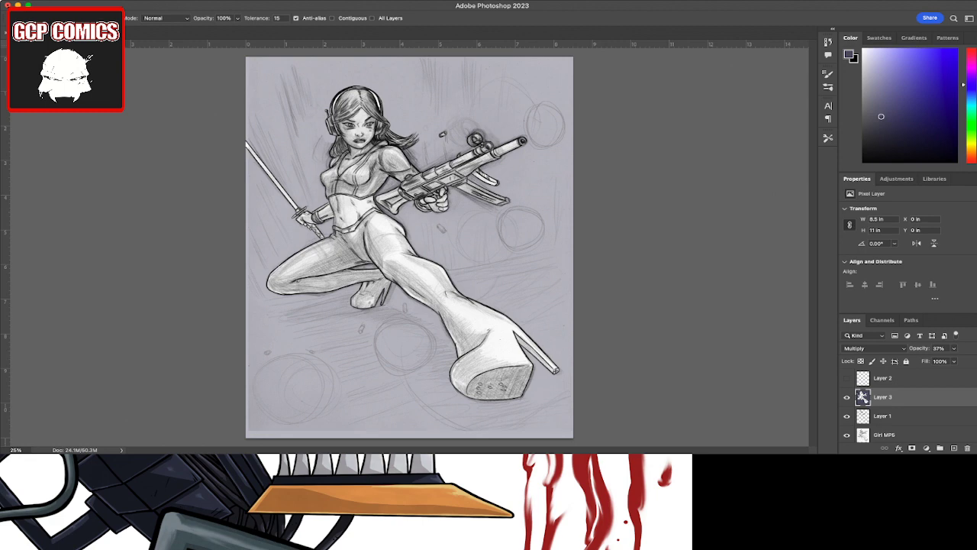
pyautogui.hotkey('ctrl', 'shift', 'd')
pyautogui.press('l')
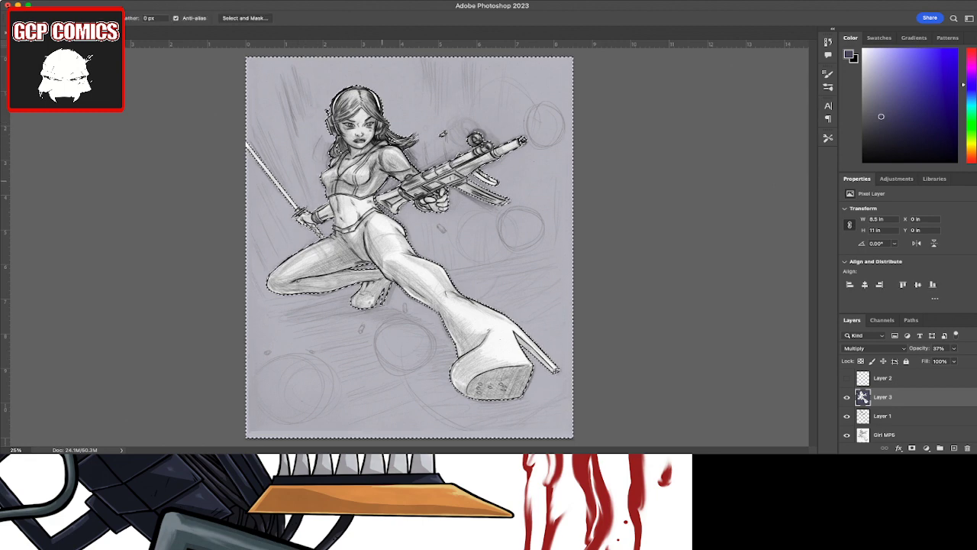
pyautogui.scroll(1, 435, 244)
pyautogui.scroll(1, 435, 244)
pyautogui.scroll(1, 435, 244)
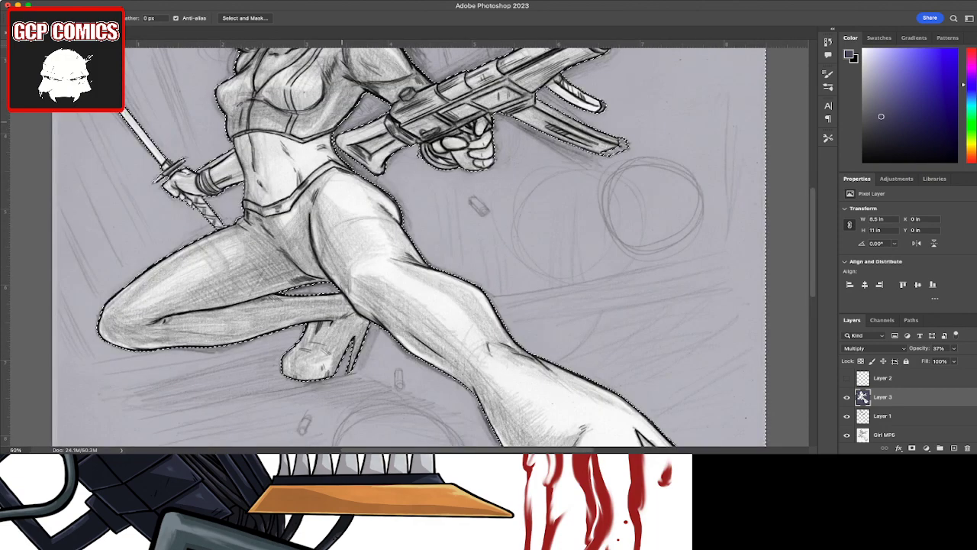
pyautogui.hotkey('ctrl', '=')
pyautogui.press('space')
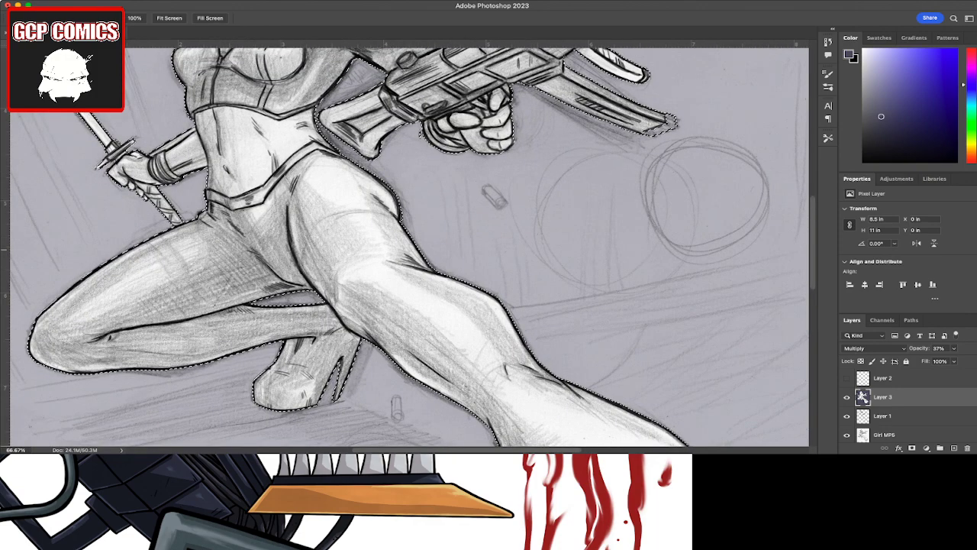
pyautogui.scroll(5, 409, 244)
pyautogui.scroll(1, 409, 244)
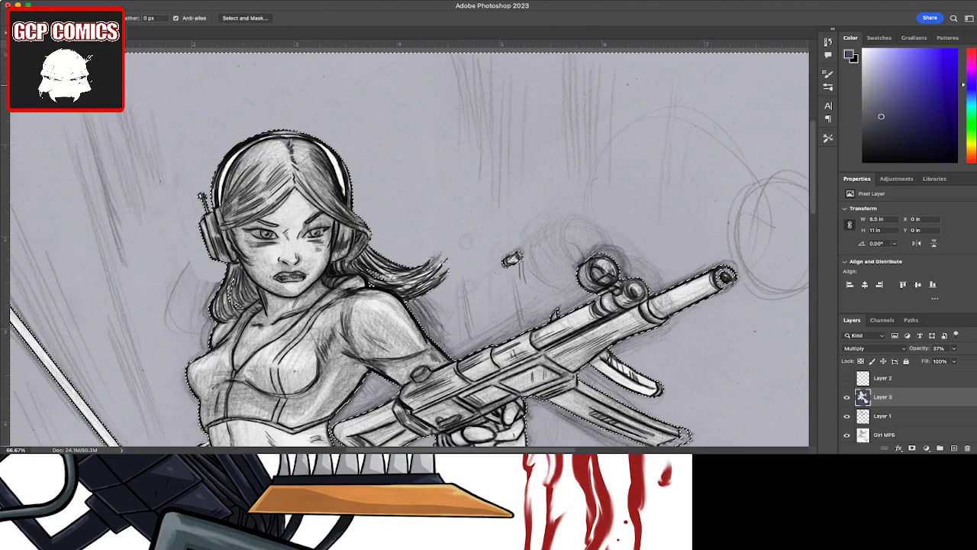
pyautogui.hotkey('ctrl', '+')
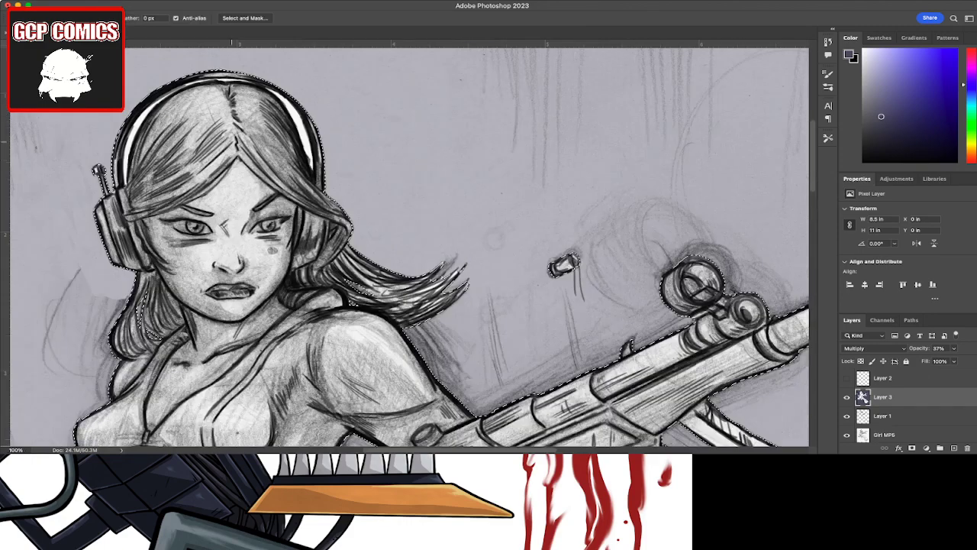
pyautogui.hotkey('ctrl', 'Down')
pyautogui.hotkey('ctrl', 'Down')
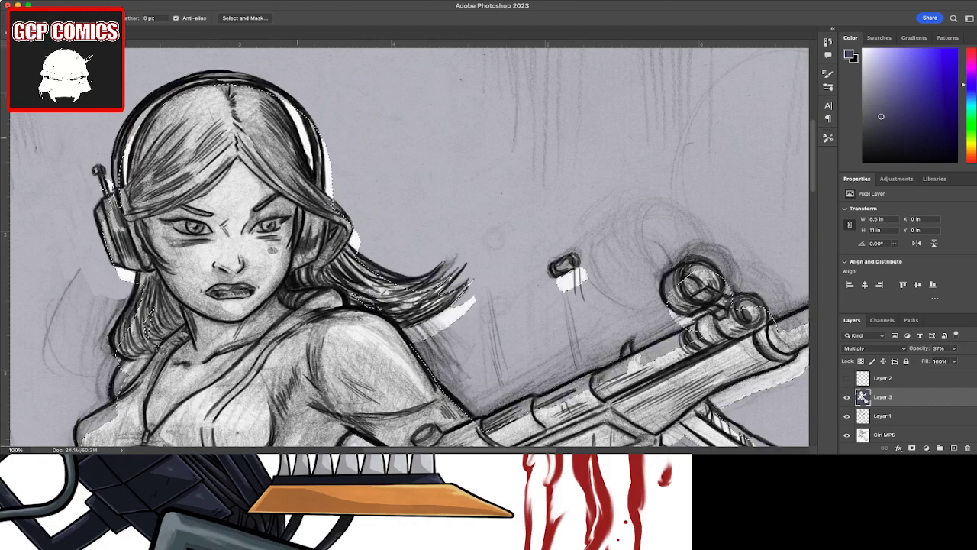
pyautogui.hotkey('ctrl', 'Down')
pyautogui.hotkey('ctrl', 'Right')
pyautogui.hotkey('ctrl', 'Down')
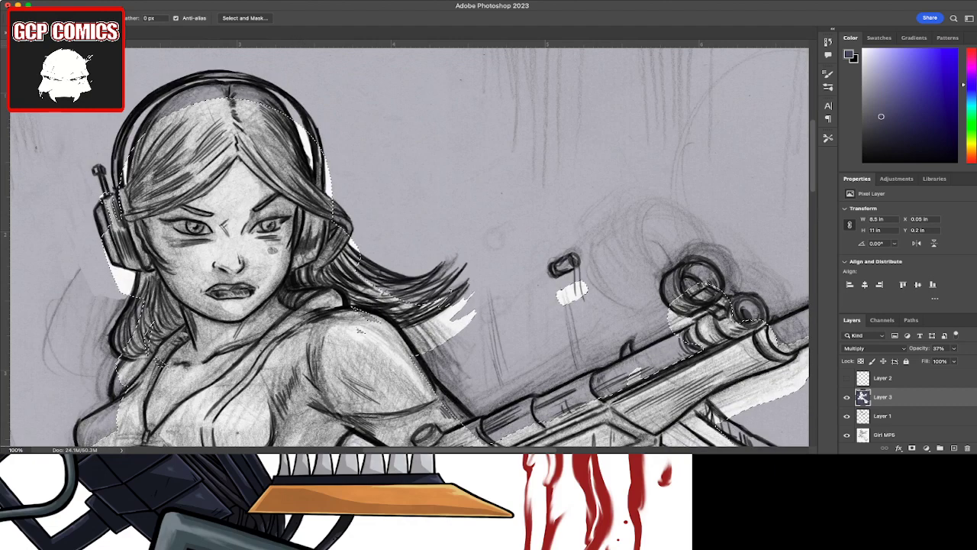
pyautogui.hotkey('ctrl', 'z')
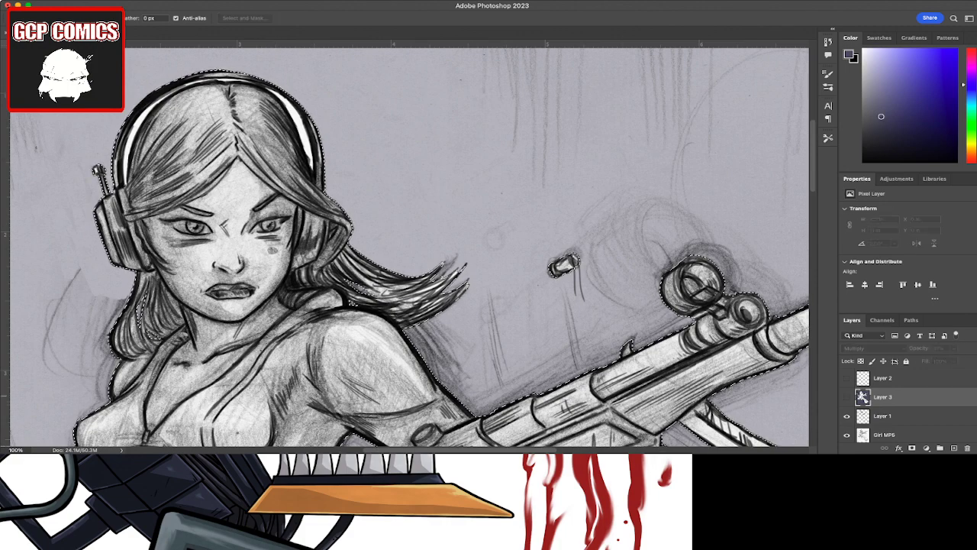
pyautogui.click(846, 397)
pyautogui.keyDown('ctrl'); pyautogui.click(862, 398); pyautogui.keyUp('ctrl')
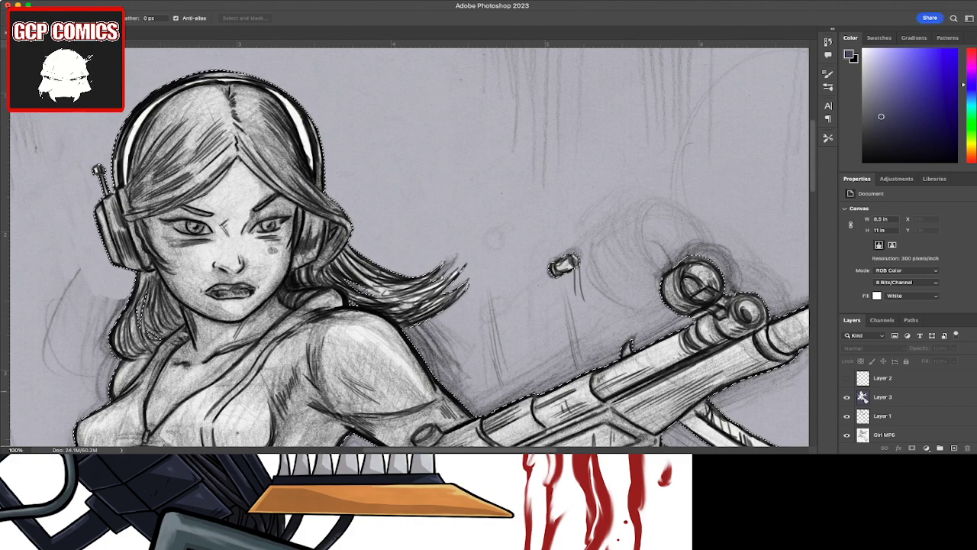
pyautogui.click(864, 398)
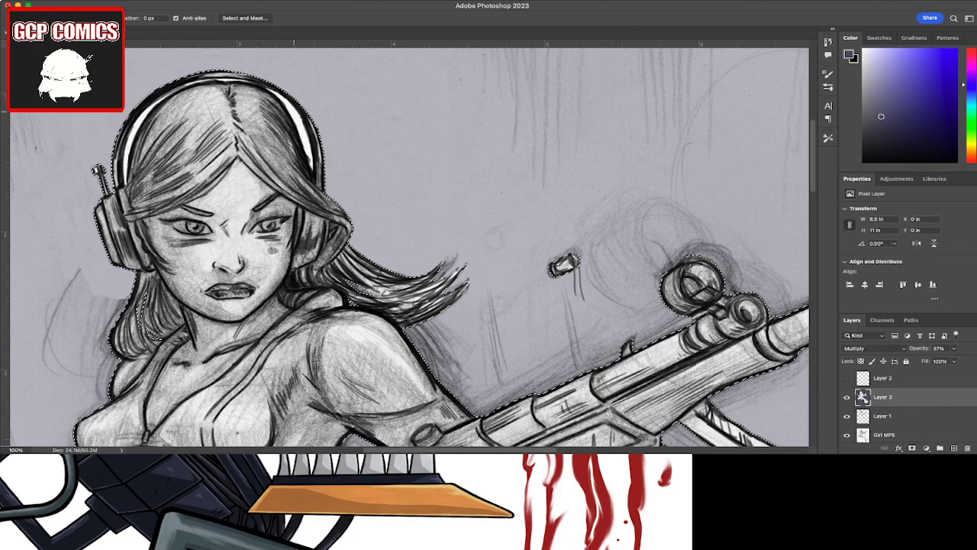
# Step: Nudge the purple layer and back, then try filling a white halo around the figure
pyautogui.hotkey('shift', 'Right')
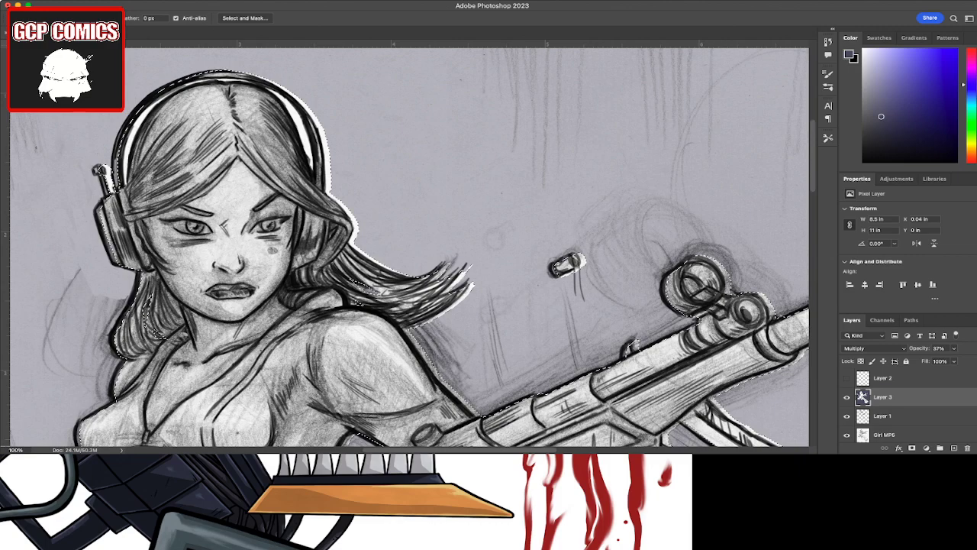
pyautogui.hotkey('shift', 'Left')
pyautogui.press('v')
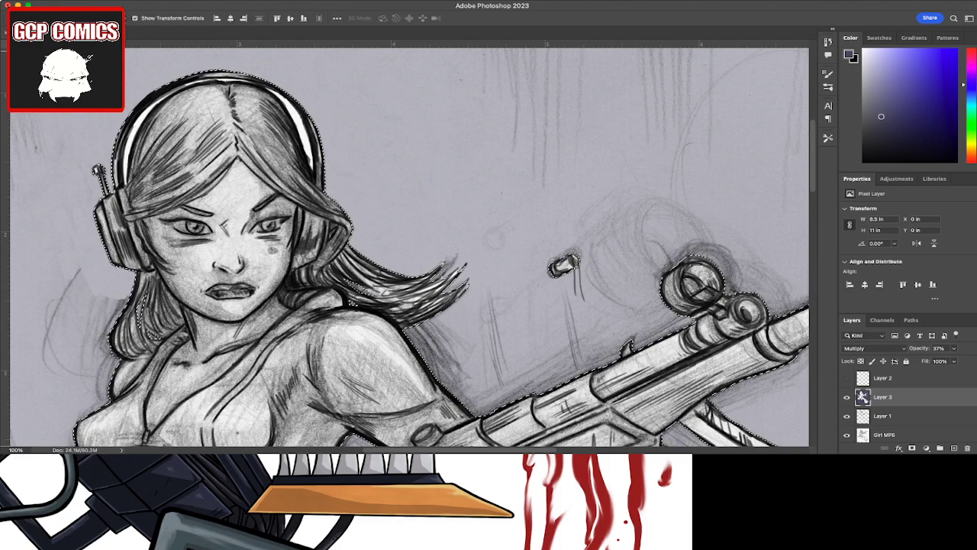
pyautogui.press('l')
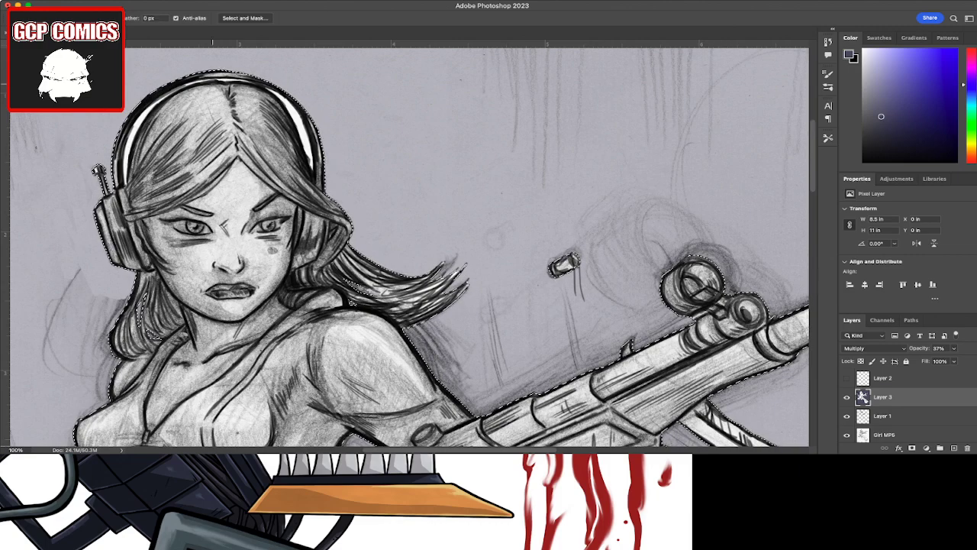
pyautogui.press('i')
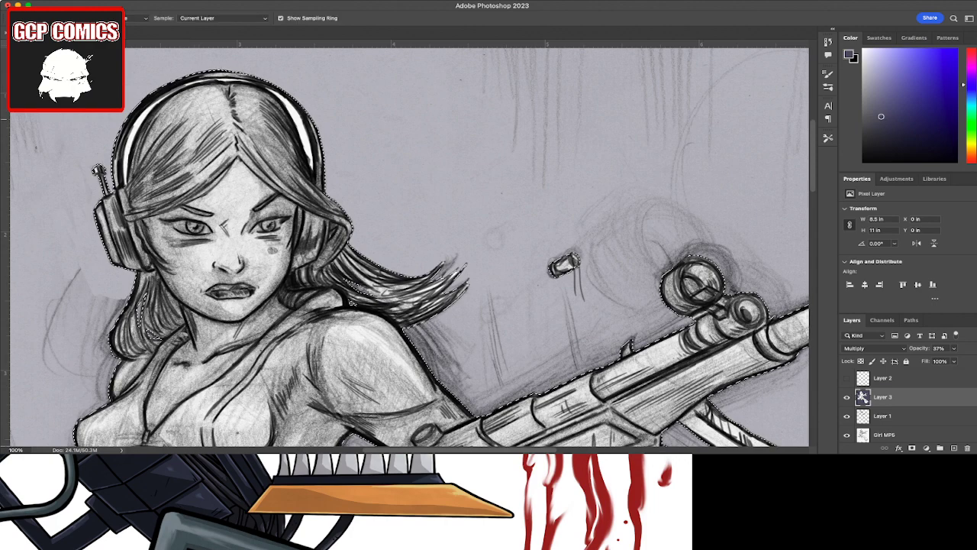
pyautogui.press('b')
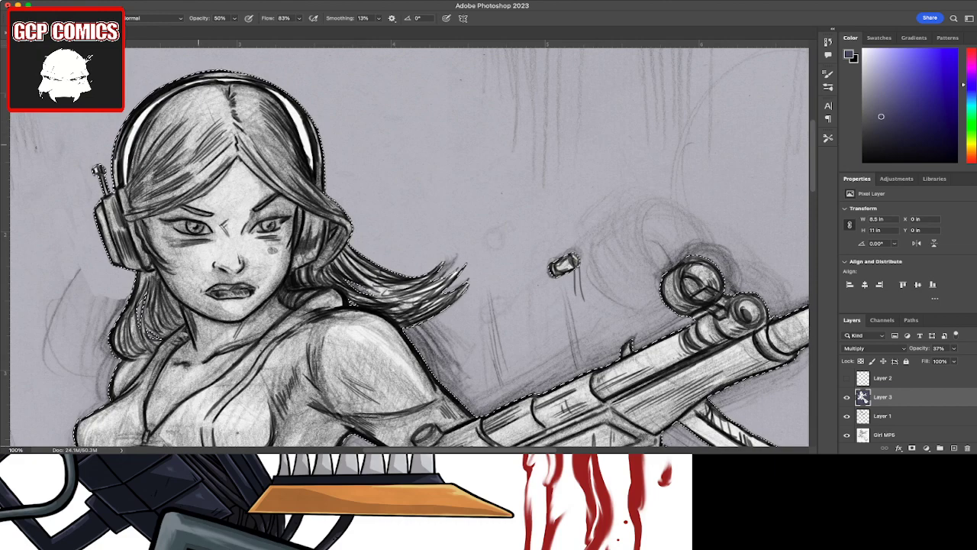
pyautogui.press('Return')
pyautogui.press('Right')
pyautogui.press('Up')
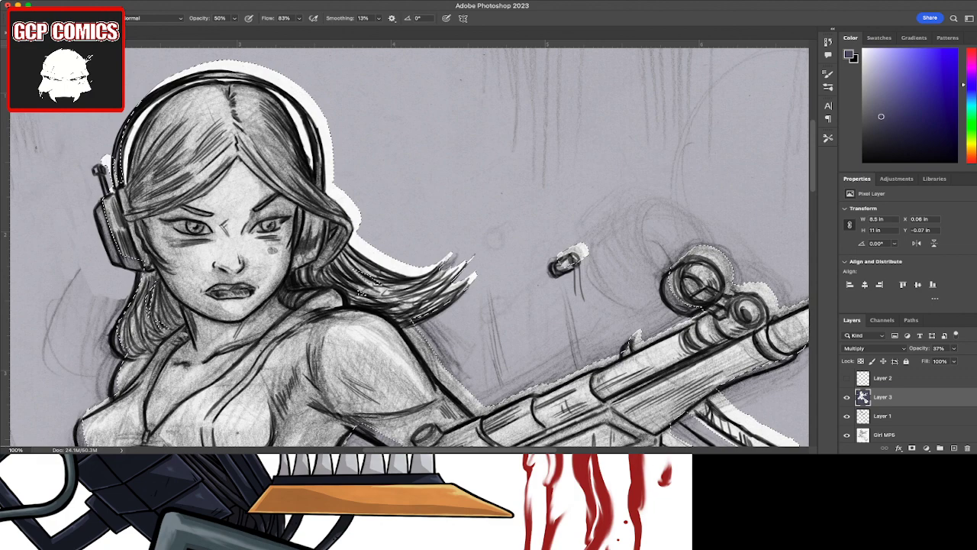
# Step: Undo the white halo and reselect the area around the girl
pyautogui.hotkey('ctrl', 'z')
pyautogui.hotkey('ctrl', 'z')
pyautogui.hotkey('ctrl', 'z')
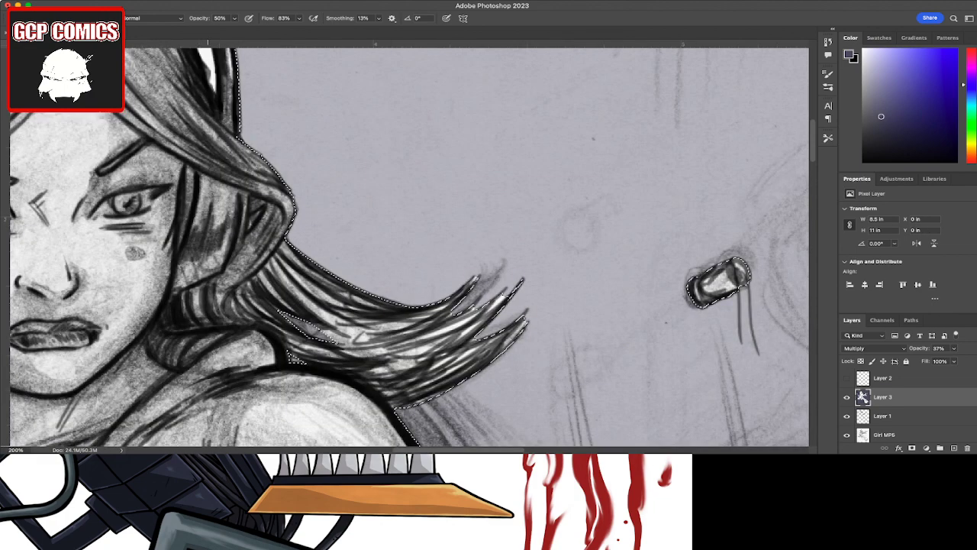
pyautogui.hotkey('ctrl', 'd')
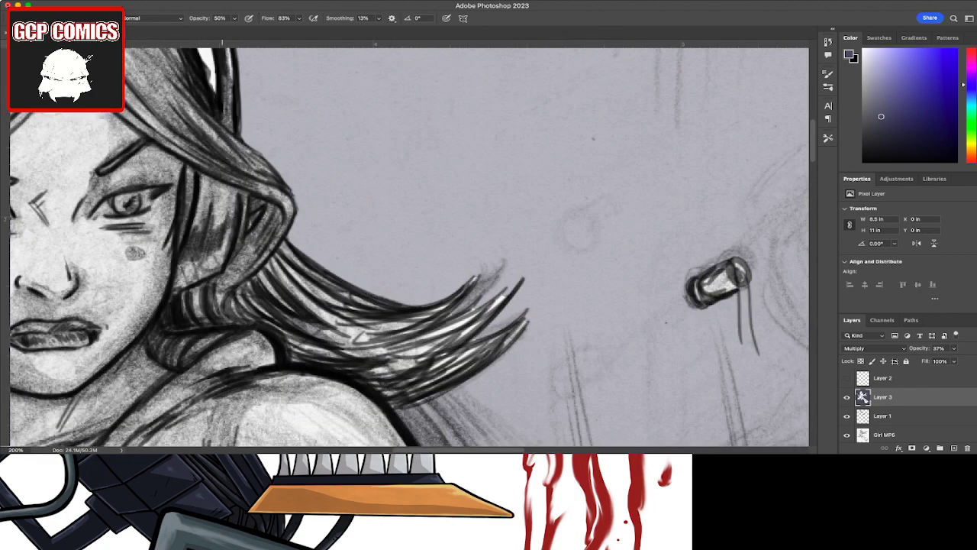
pyautogui.hotkey('ctrl', 'shift', 'd')
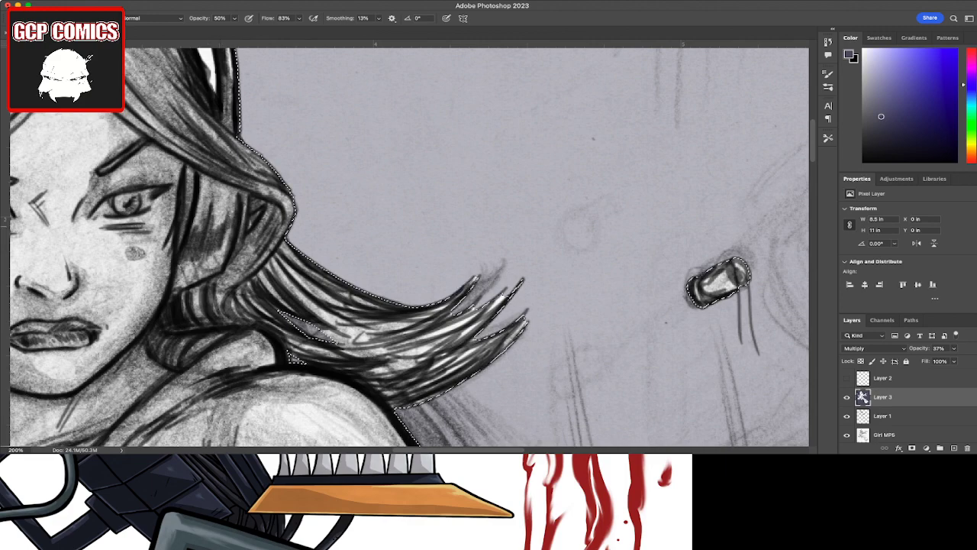
pyautogui.press('h')
pyautogui.moveTo(313, 229); pyautogui.dragTo(226, 232)
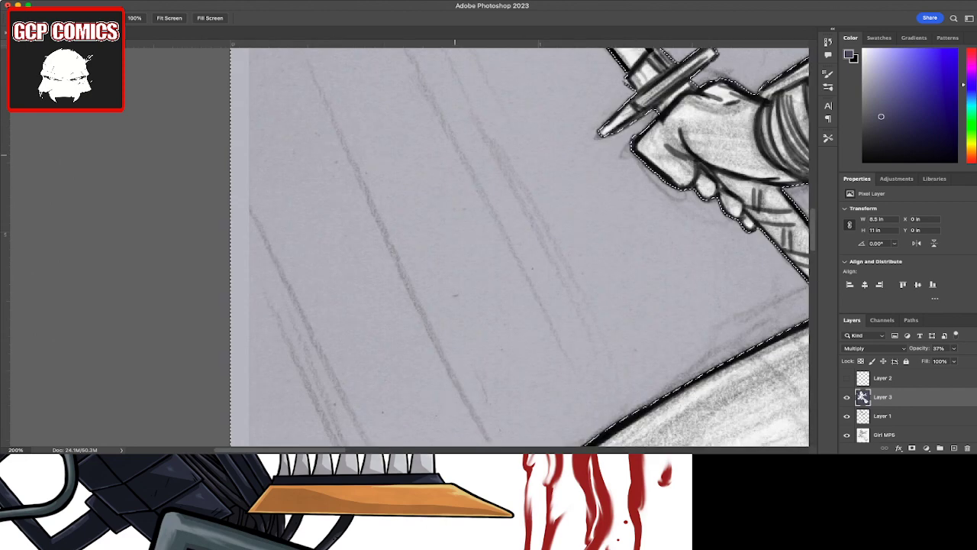
# Step: Lasso the white highlights on the headband and right headphone band
pyautogui.moveTo(524, 153); pyautogui.dragTo(288, 67)
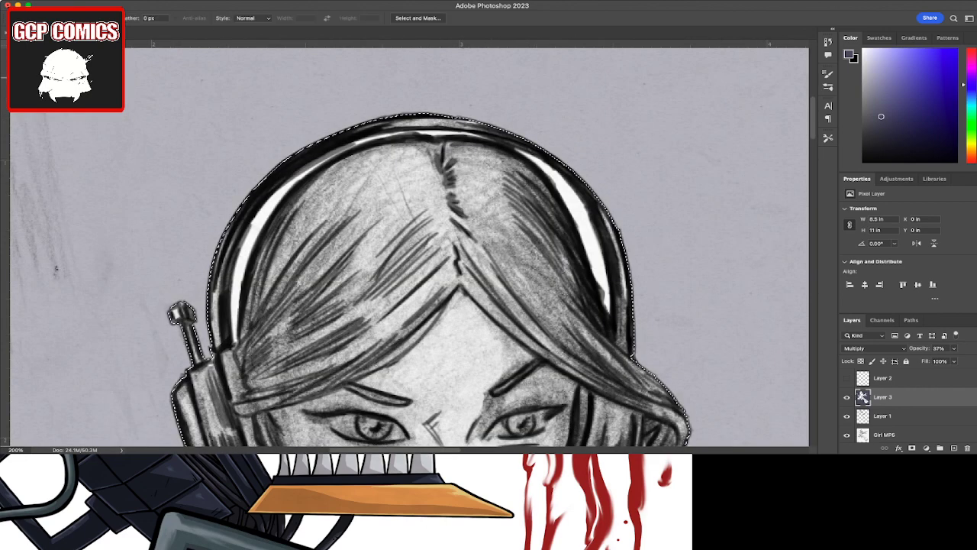
pyautogui.press('l')
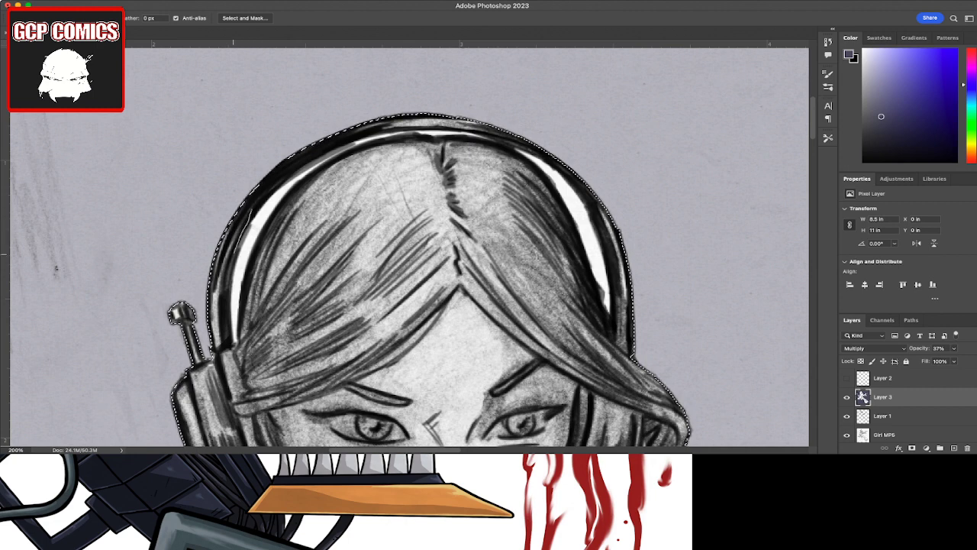
pyautogui.moveTo(224, 317)
pyautogui.mouseDown()
pyautogui.moveTo(253, 272)
pyautogui.moveTo(270, 185)
pyautogui.moveTo(306, 174)
pyautogui.mouseUp()
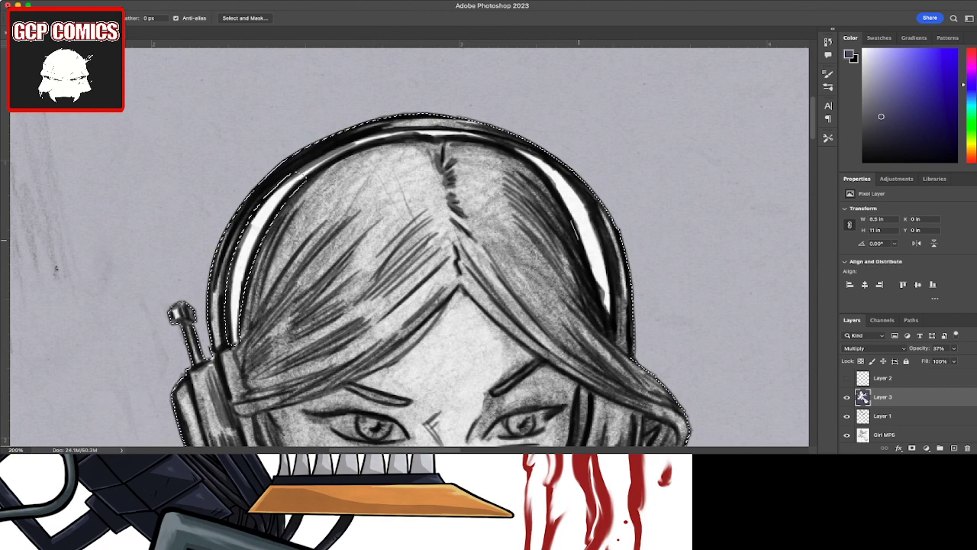
pyautogui.moveTo(573, 221)
pyautogui.mouseDown()
pyautogui.moveTo(599, 303)
pyautogui.moveTo(609, 246)
pyautogui.mouseUp()
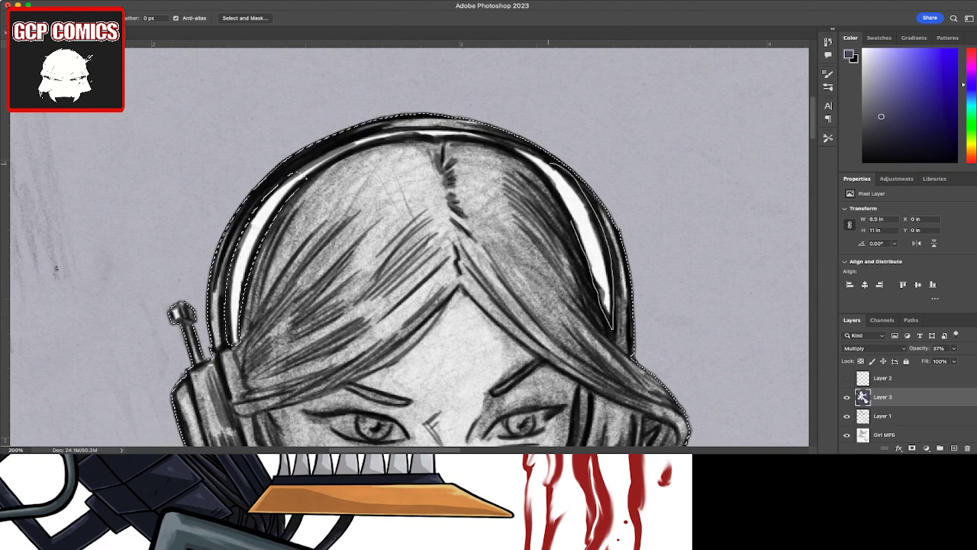
pyautogui.moveTo(609, 246); pyautogui.dragTo(573, 221)
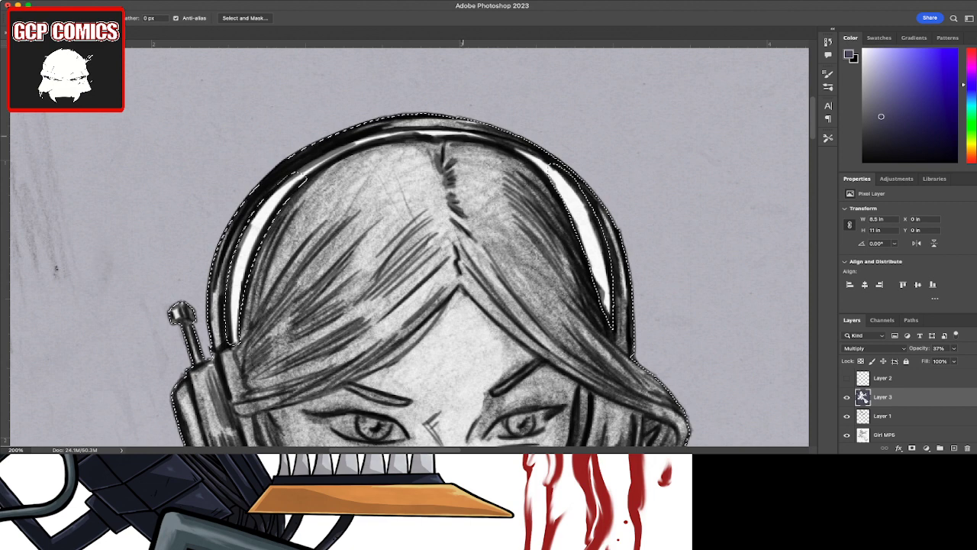
pyautogui.moveTo(463, 139)
pyautogui.mouseDown()
pyautogui.moveTo(555, 178)
pyautogui.moveTo(456, 130)
pyautogui.moveTo(300, 162)
pyautogui.mouseUp()
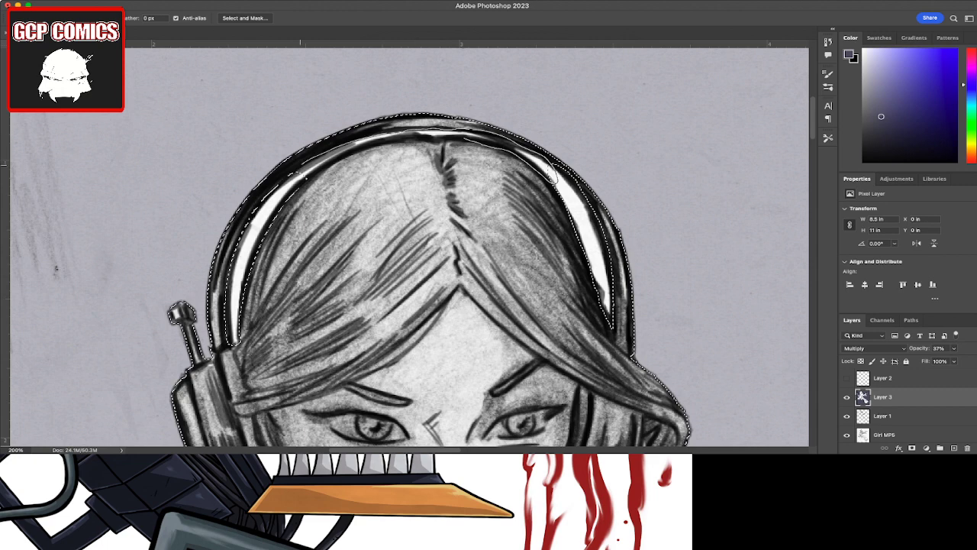
pyautogui.moveTo(298, 176); pyautogui.dragTo(328, 164)
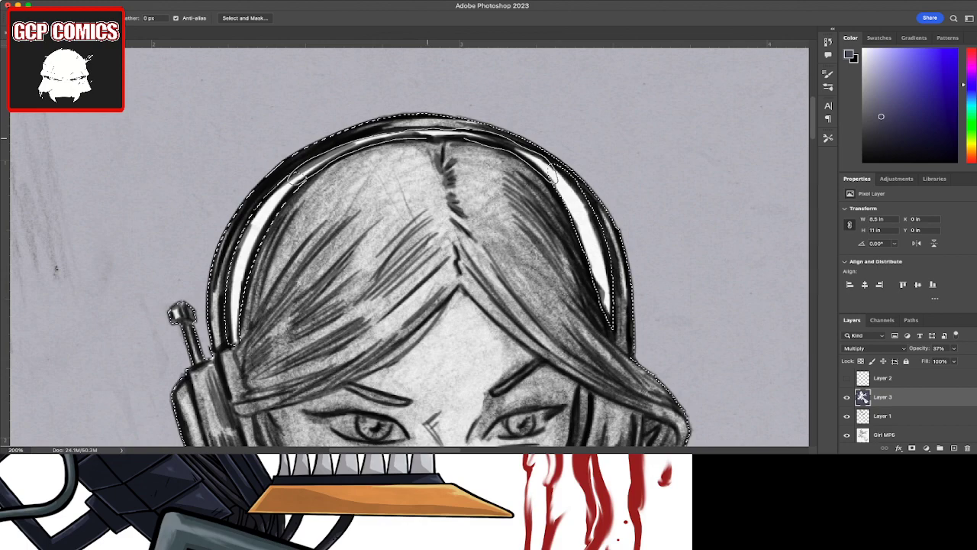
pyautogui.moveTo(427, 138); pyautogui.dragTo(461, 138)
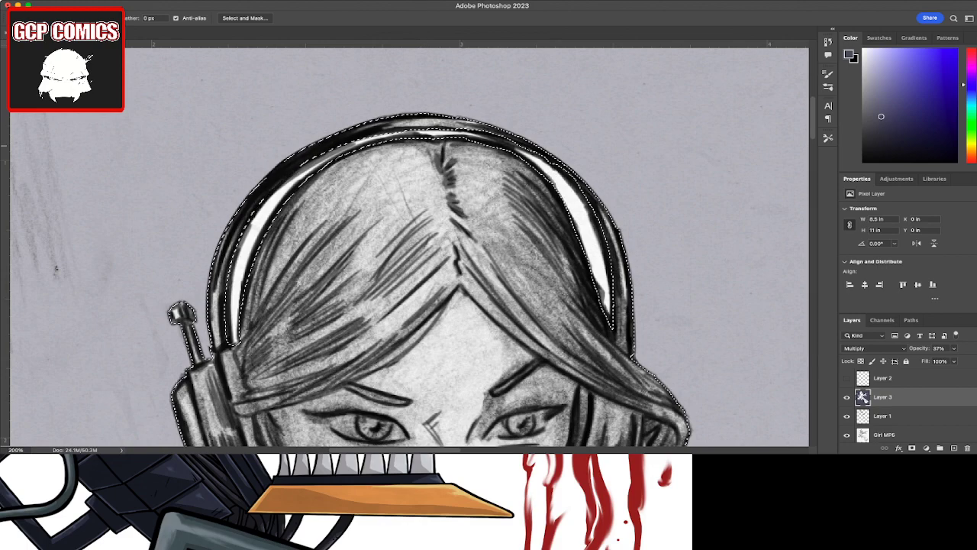
# Step: Fill the headband highlights solid black, then magic-wand the background around the girl
pyautogui.press('g')
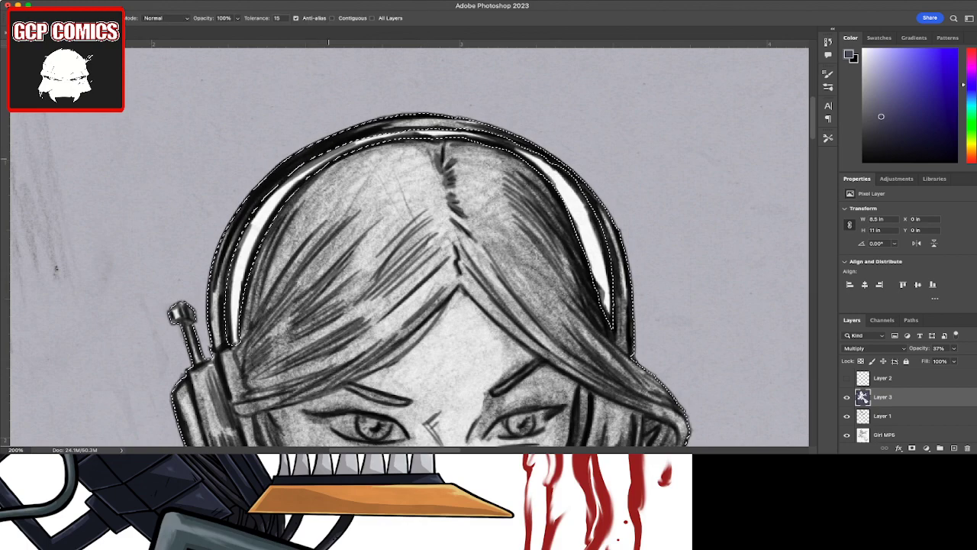
pyautogui.click(332, 149)
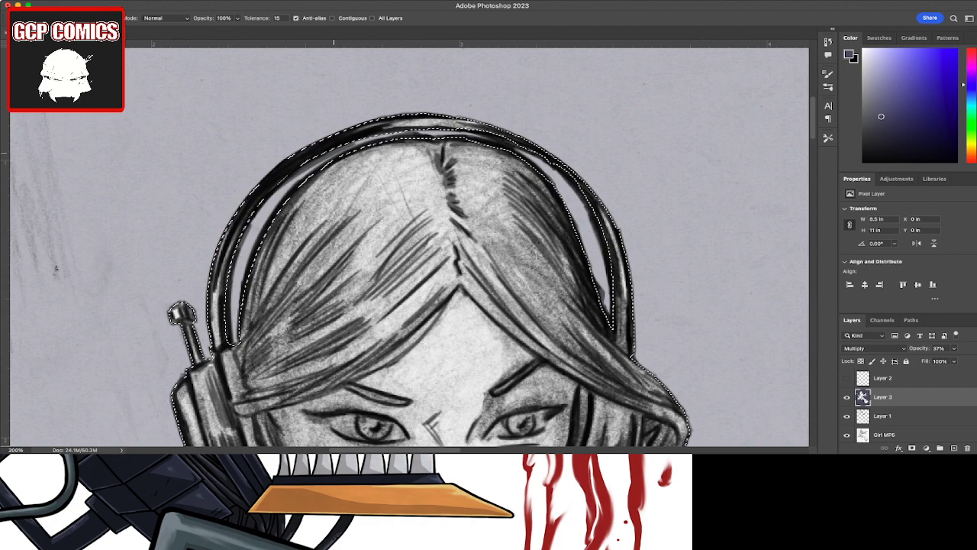
pyautogui.click(580, 195)
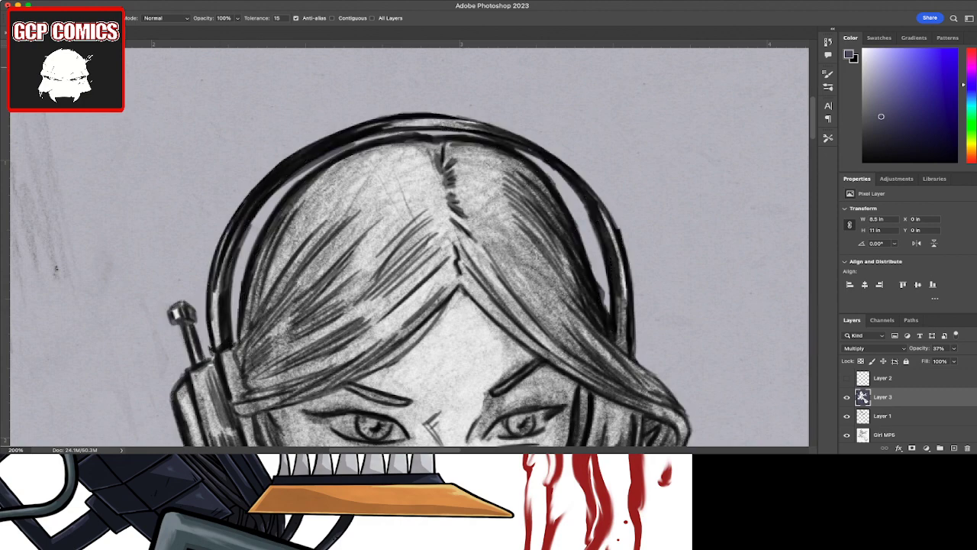
pyautogui.hotkey('ctrl', 'd')
pyautogui.hotkey('ctrl', '-')
pyautogui.hotkey('ctrl', '-')
pyautogui.hotkey('ctrl', '-')
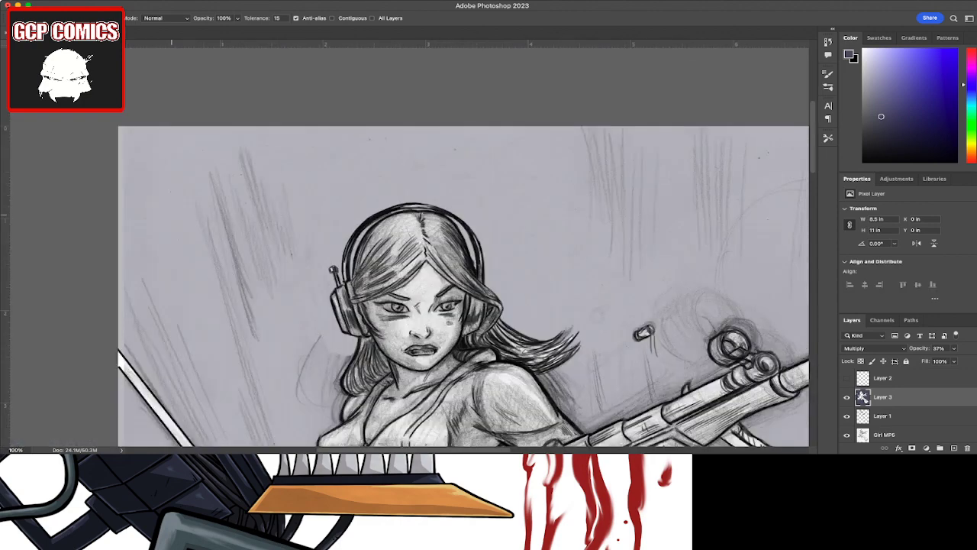
pyautogui.hotkey('ctrl', '-')
pyautogui.hotkey('ctrl', '-')
pyautogui.hotkey('ctrl', '-')
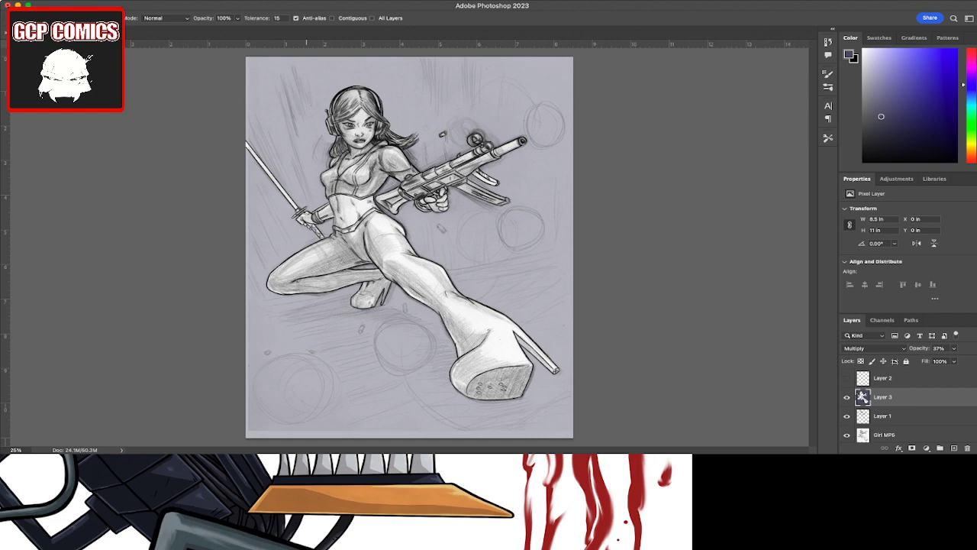
pyautogui.click(306, 76)
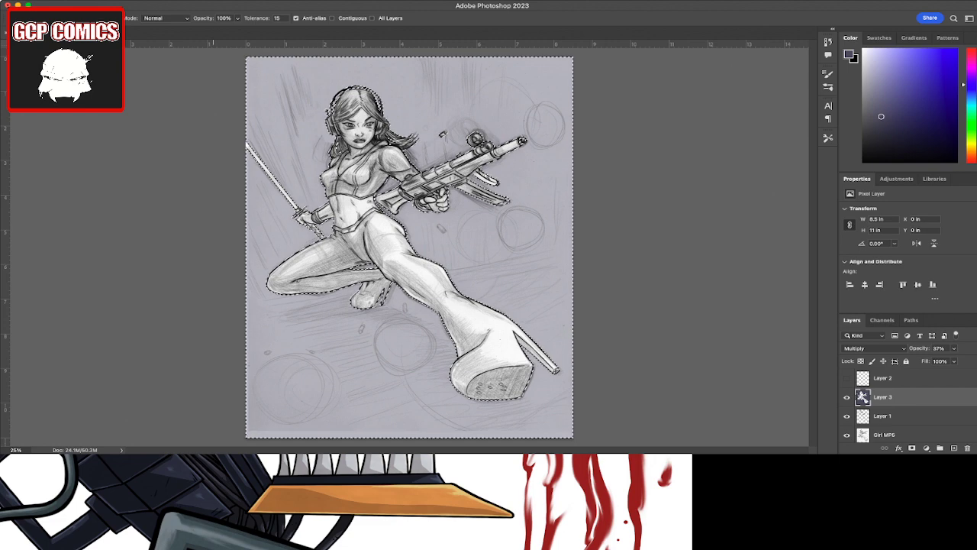
# Step: Invert the selection to the girl and make the 71% Multiply Layer 2 active and visible for brushing
pyautogui.hotkey('ctrl', 'shift', 'i')
pyautogui.hotkey('alt', ']')
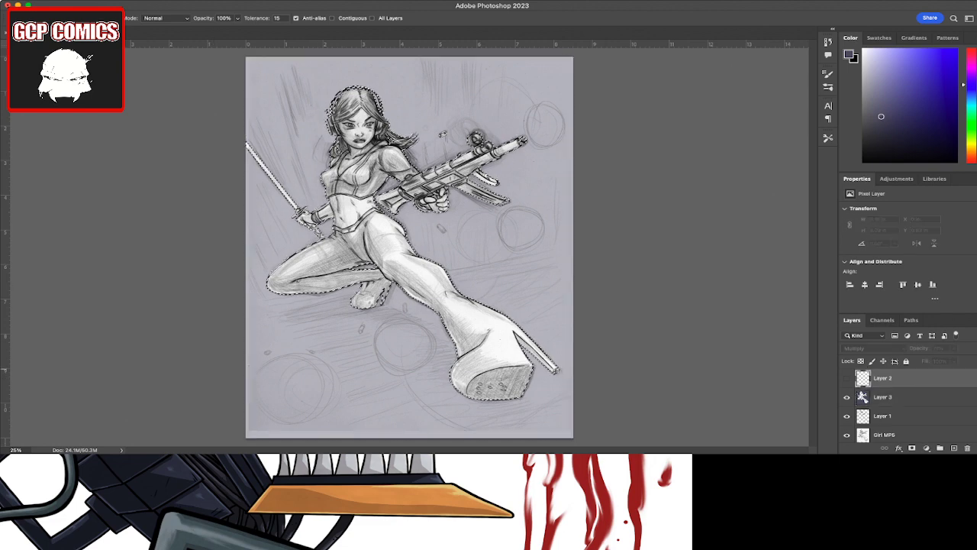
pyautogui.hotkey('ctrl', ',')
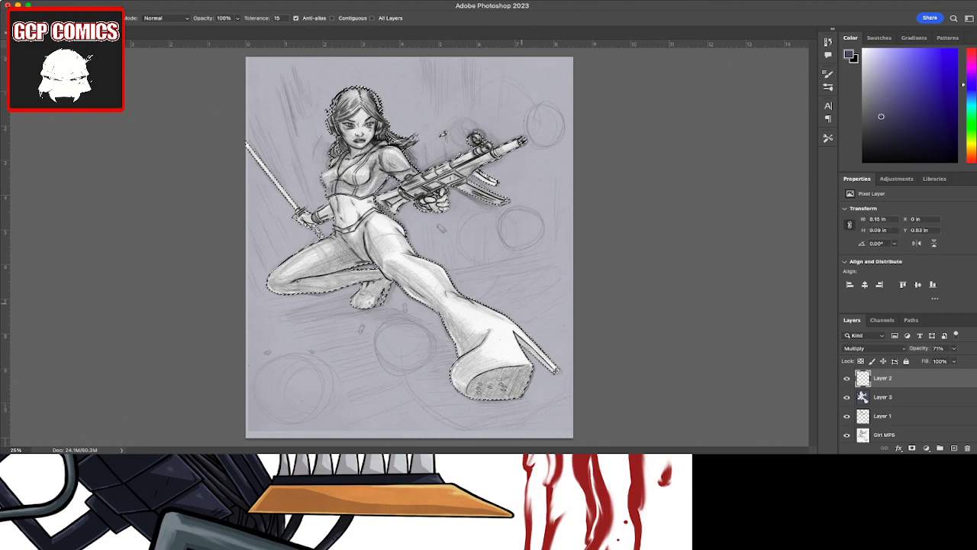
pyautogui.press('b')
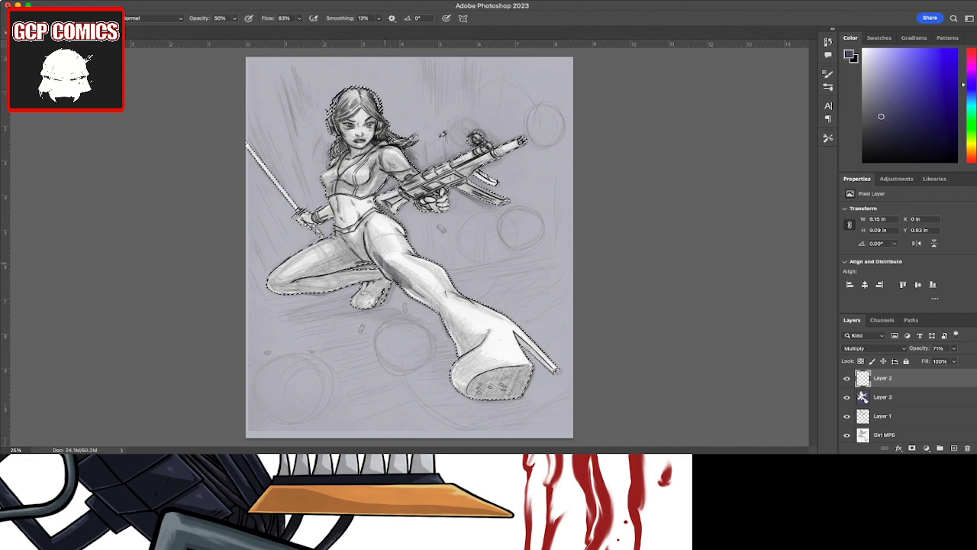
# Step: Shade both thighs and the knee area in purple-gray at 50% brush opacity
pyautogui.moveTo(385, 265)
pyautogui.mouseDown()
pyautogui.moveTo(417, 282)
pyautogui.moveTo(400, 271)
pyautogui.moveTo(469, 342)
pyautogui.moveTo(477, 336)
pyautogui.mouseUp()
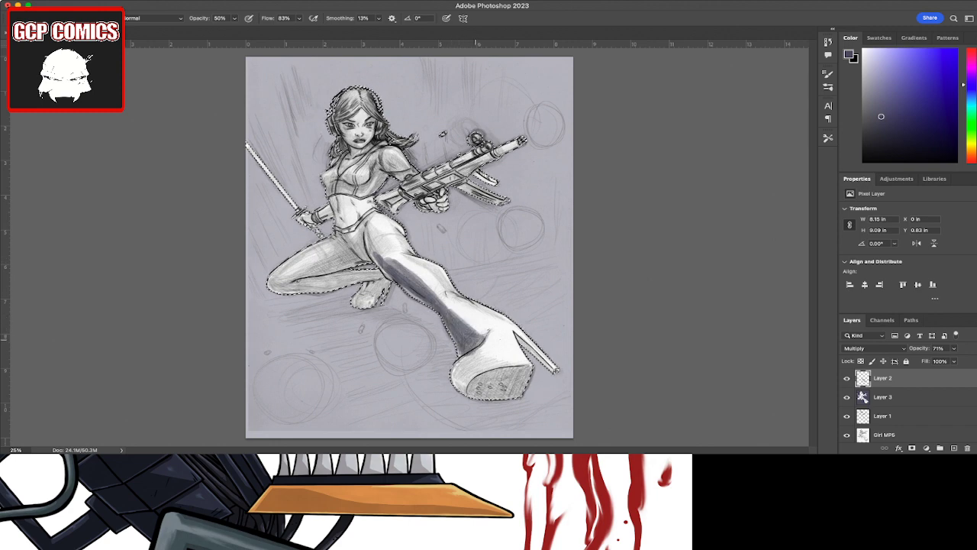
pyautogui.moveTo(377, 243)
pyautogui.mouseDown()
pyautogui.moveTo(362, 223)
pyautogui.moveTo(383, 220)
pyautogui.mouseUp()
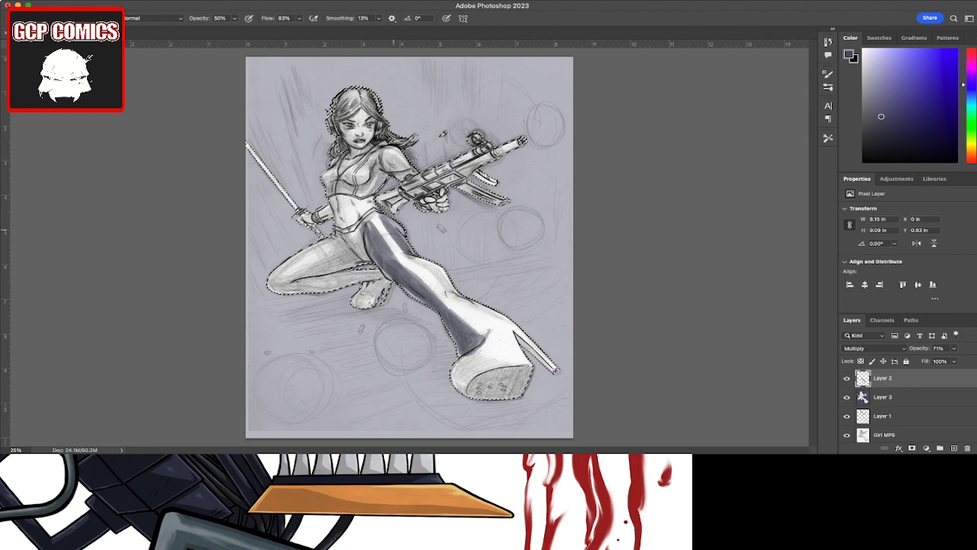
pyautogui.moveTo(440, 279)
pyautogui.mouseDown()
pyautogui.moveTo(420, 266)
pyautogui.moveTo(431, 284)
pyautogui.mouseUp()
pyautogui.moveTo(388, 244)
pyautogui.mouseDown()
pyautogui.moveTo(356, 211)
pyautogui.moveTo(339, 232)
pyautogui.mouseUp()
pyautogui.moveTo(341, 269); pyautogui.dragTo(321, 246)
pyautogui.moveTo(309, 295); pyautogui.dragTo(276, 269)
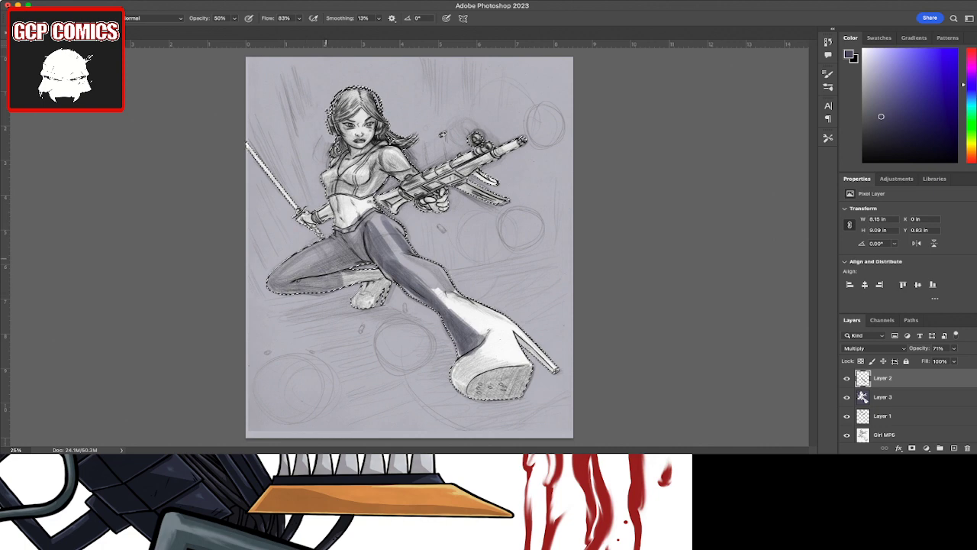
pyautogui.moveTo(381, 284)
pyautogui.mouseDown()
pyautogui.moveTo(363, 264)
pyautogui.moveTo(365, 307)
pyautogui.mouseUp()
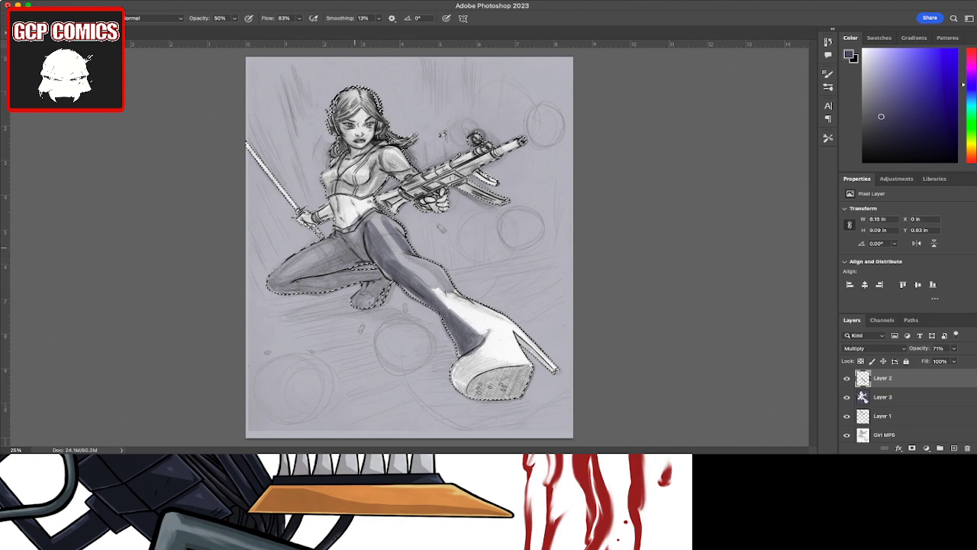
# Step: Shade the shin, boot, heel and sole over the white highlights, then deepen the thigh
pyautogui.moveTo(461, 289)
pyautogui.mouseDown()
pyautogui.moveTo(430, 320)
pyautogui.moveTo(506, 338)
pyautogui.moveTo(468, 372)
pyautogui.moveTo(495, 391)
pyautogui.mouseUp()
pyautogui.moveTo(508, 337)
pyautogui.mouseDown()
pyautogui.moveTo(495, 390)
pyautogui.moveTo(509, 388)
pyautogui.mouseUp()
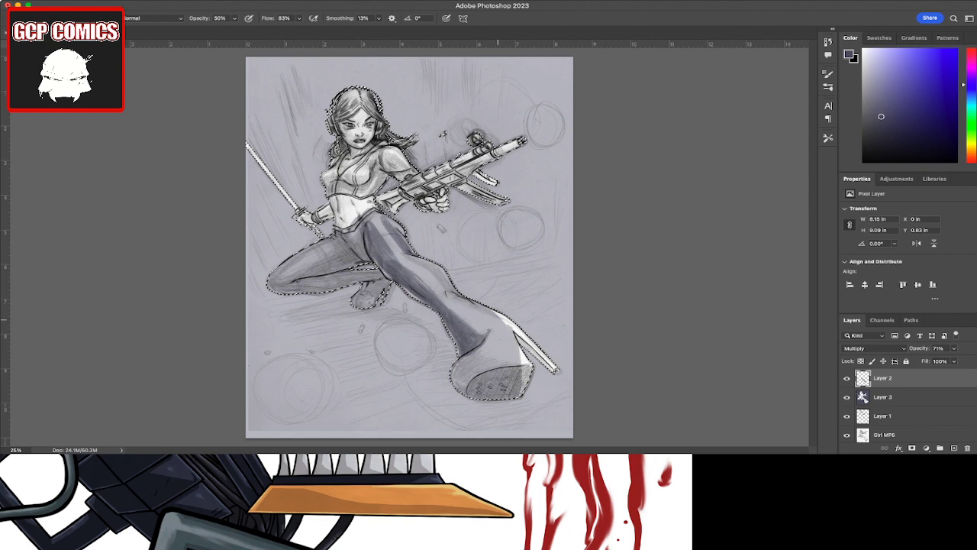
pyautogui.moveTo(501, 319); pyautogui.dragTo(511, 326)
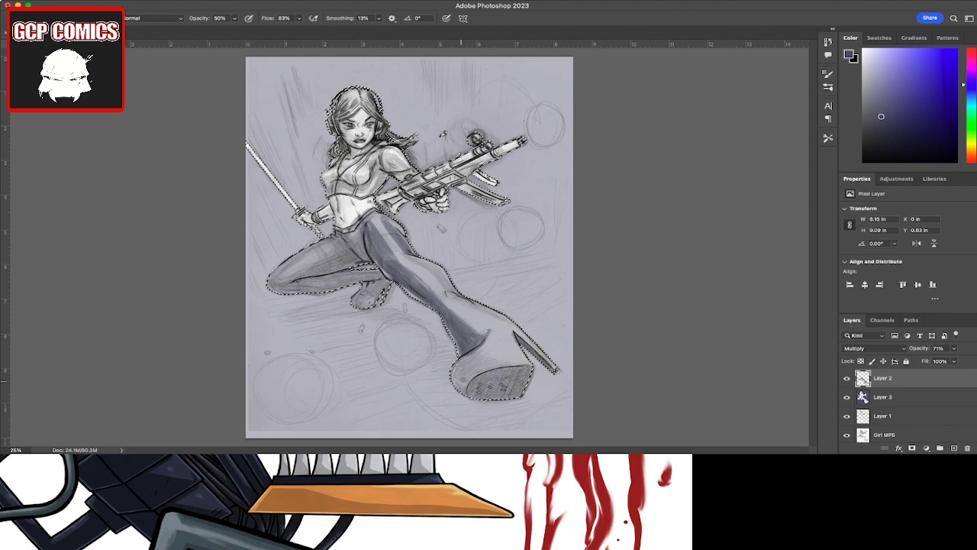
pyautogui.moveTo(460, 380)
pyautogui.mouseDown()
pyautogui.moveTo(481, 351)
pyautogui.moveTo(495, 379)
pyautogui.moveTo(511, 360)
pyautogui.moveTo(501, 382)
pyautogui.moveTo(511, 374)
pyautogui.mouseUp()
pyautogui.moveTo(475, 330)
pyautogui.mouseDown()
pyautogui.moveTo(510, 318)
pyautogui.moveTo(512, 333)
pyautogui.moveTo(461, 301)
pyautogui.mouseUp()
pyautogui.moveTo(512, 329)
pyautogui.mouseDown()
pyautogui.moveTo(449, 307)
pyautogui.moveTo(408, 261)
pyautogui.moveTo(413, 245)
pyautogui.moveTo(423, 287)
pyautogui.moveTo(497, 363)
pyautogui.moveTo(512, 350)
pyautogui.moveTo(495, 350)
pyautogui.moveTo(504, 350)
pyautogui.mouseUp()
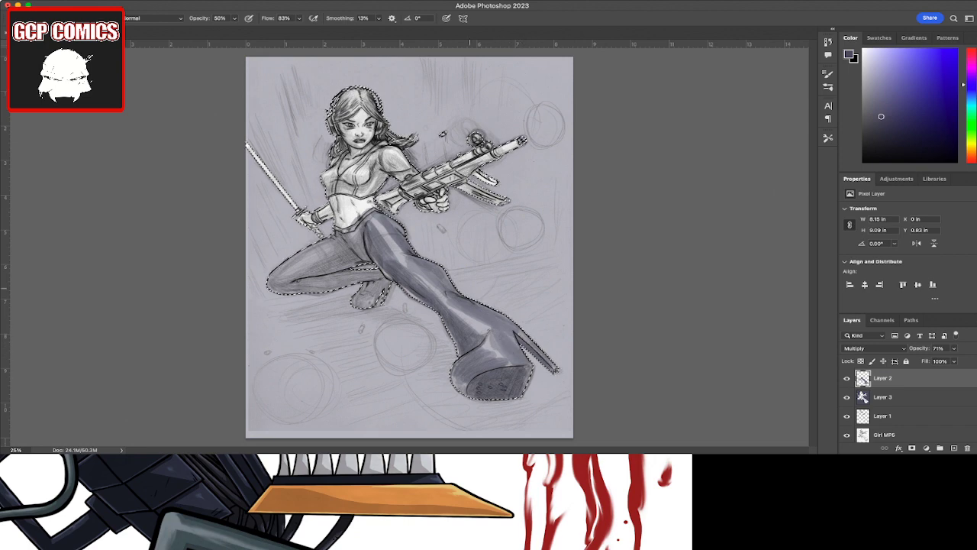
pyautogui.moveTo(339, 267)
pyautogui.mouseDown()
pyautogui.moveTo(319, 244)
pyautogui.moveTo(324, 263)
pyautogui.moveTo(363, 232)
pyautogui.mouseUp()
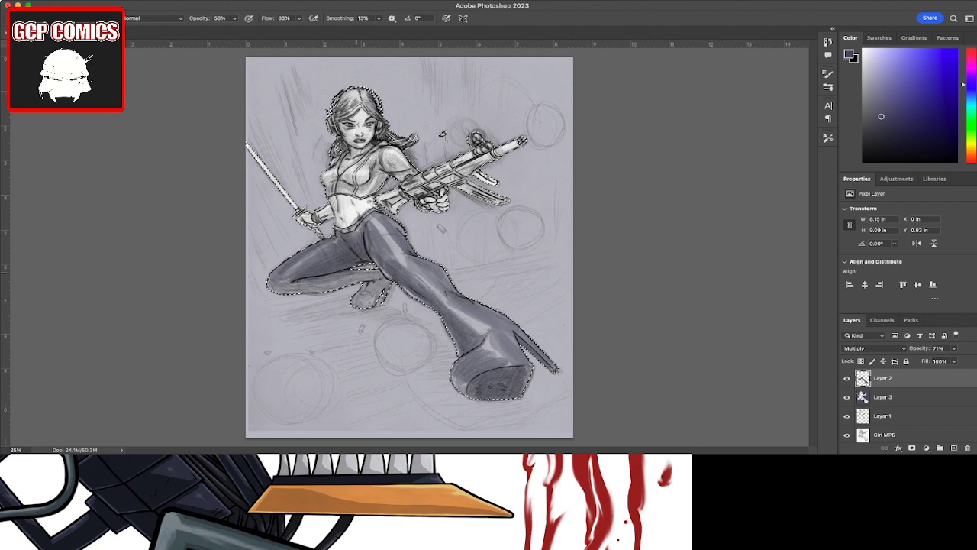
# Step: Add dark purple-gray strokes to the lower thigh, torso, hair top, rifle and magazine
pyautogui.moveTo(310, 289); pyautogui.dragTo(341, 283)
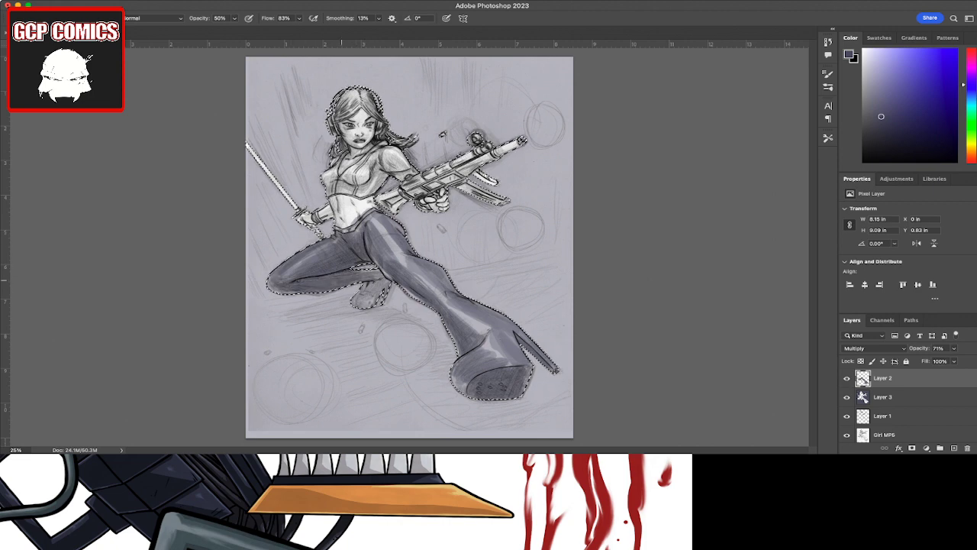
pyautogui.press('space')
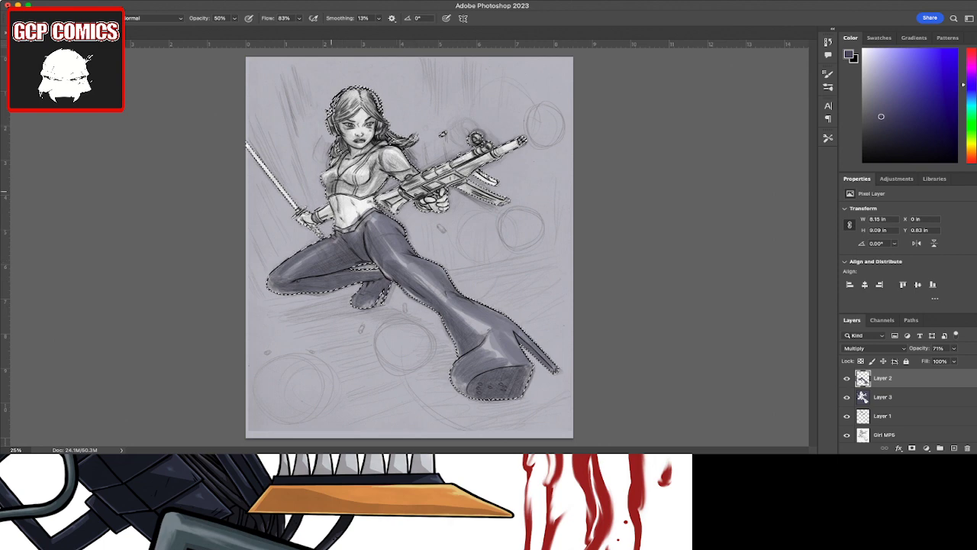
pyautogui.moveTo(344, 176)
pyautogui.mouseDown()
pyautogui.moveTo(353, 197)
pyautogui.moveTo(365, 194)
pyautogui.moveTo(364, 174)
pyautogui.moveTo(381, 175)
pyautogui.moveTo(389, 163)
pyautogui.moveTo(418, 179)
pyautogui.moveTo(377, 169)
pyautogui.moveTo(362, 189)
pyautogui.moveTo(344, 153)
pyautogui.mouseUp()
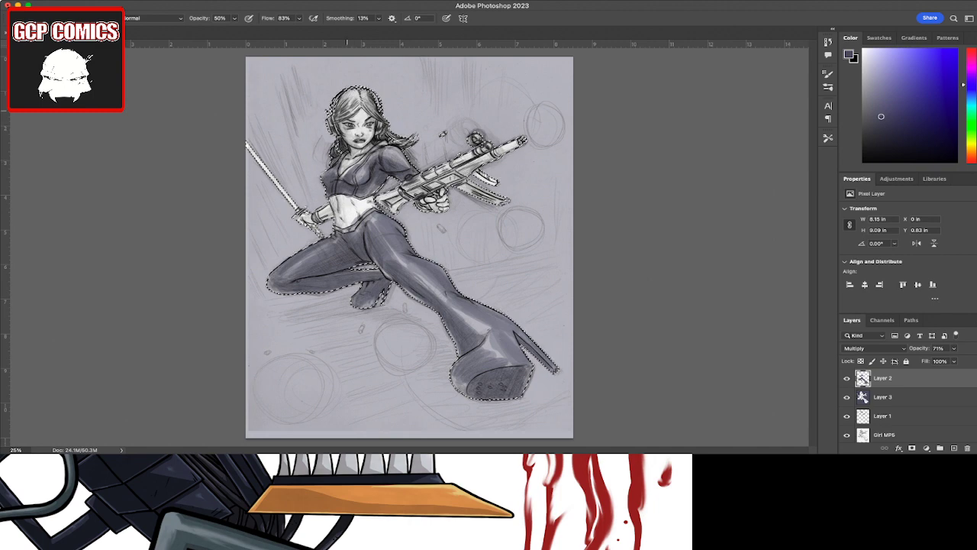
pyautogui.moveTo(343, 119)
pyautogui.mouseDown()
pyautogui.moveTo(350, 100)
pyautogui.moveTo(365, 99)
pyautogui.moveTo(350, 136)
pyautogui.mouseUp()
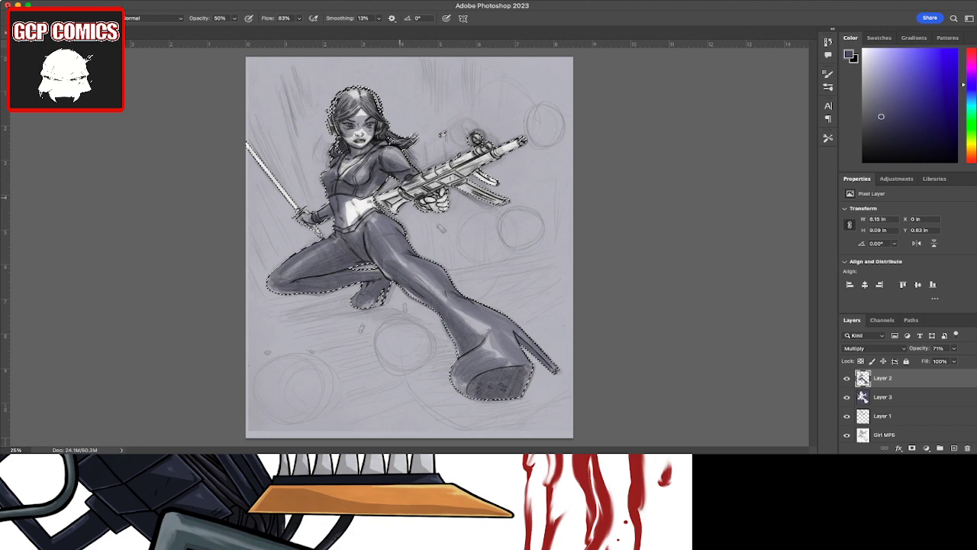
pyautogui.moveTo(388, 197)
pyautogui.mouseDown()
pyautogui.moveTo(467, 174)
pyautogui.moveTo(526, 139)
pyautogui.mouseUp()
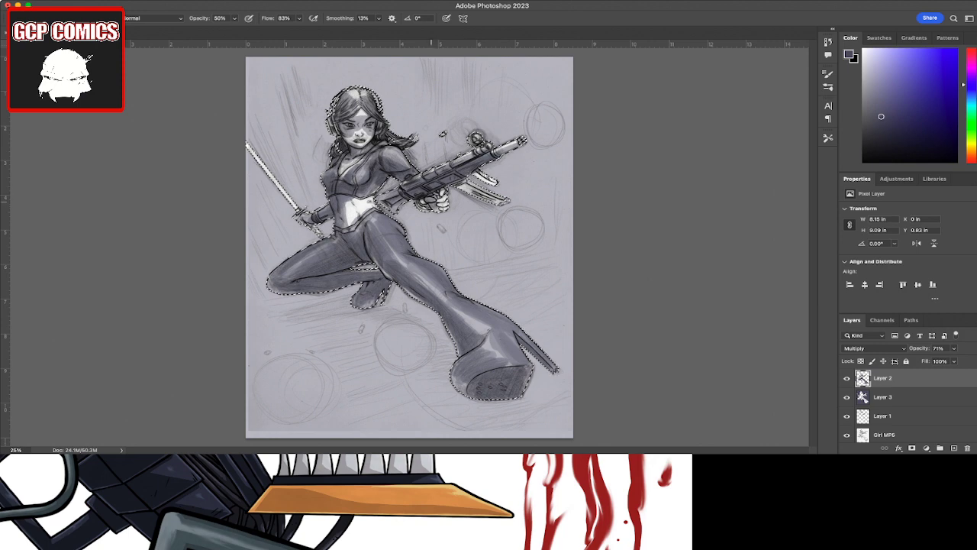
pyautogui.moveTo(477, 197); pyautogui.dragTo(496, 185)
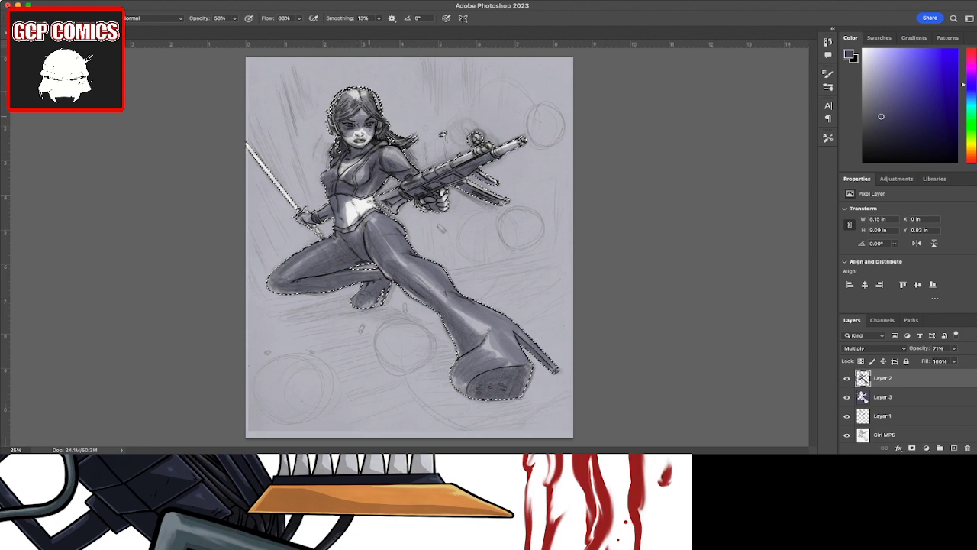
# Step: Clean up the hair and rifle shading with the Eraser, then switch to a warm orange skin colour
pyautogui.press('e')
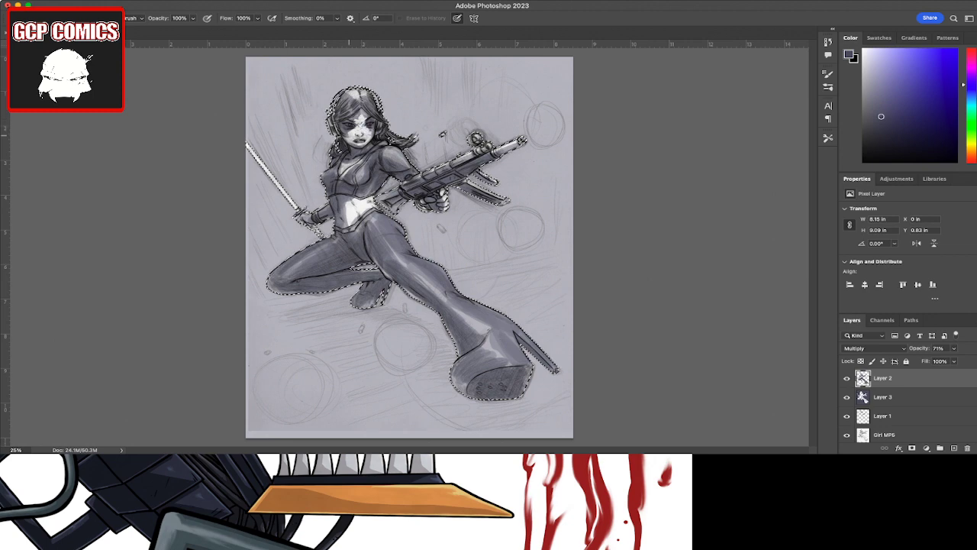
pyautogui.press('b')
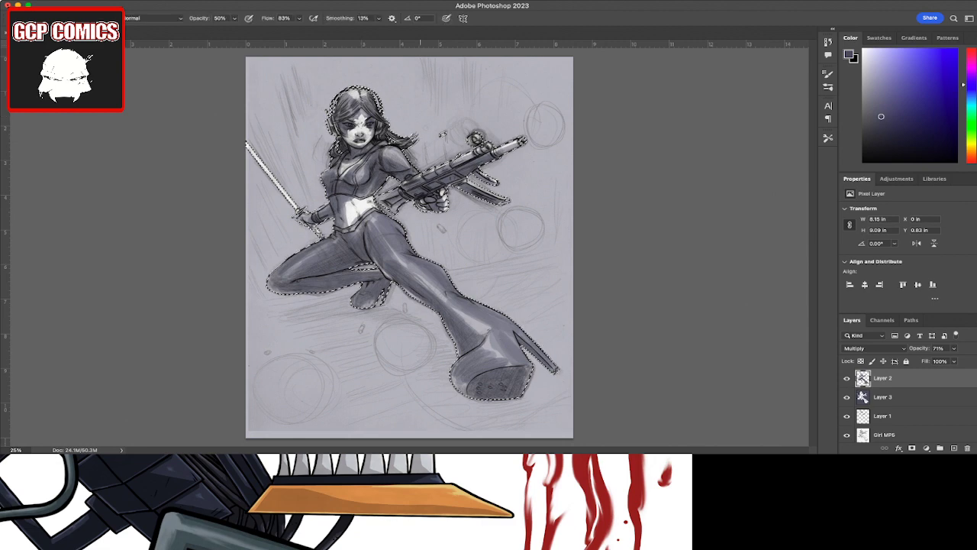
pyautogui.press('e')
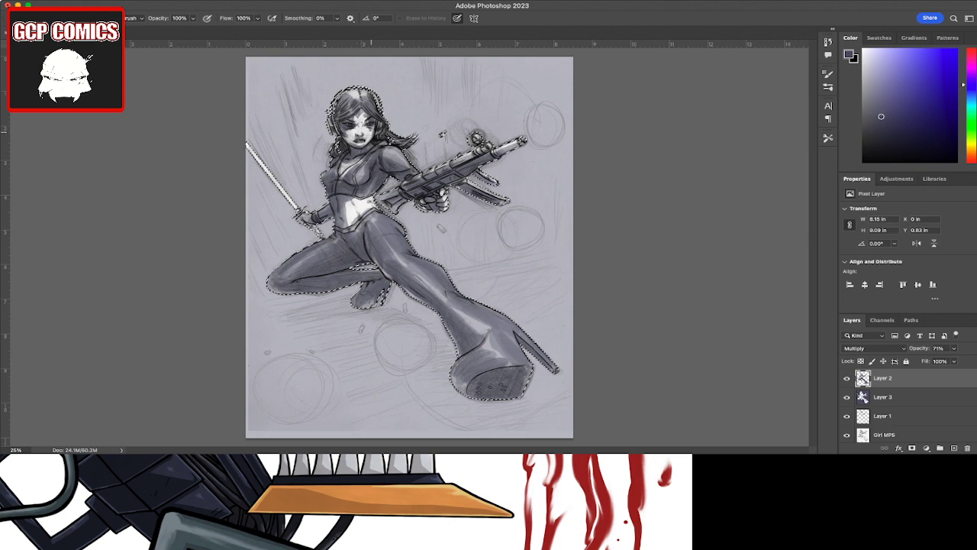
pyautogui.press('b')
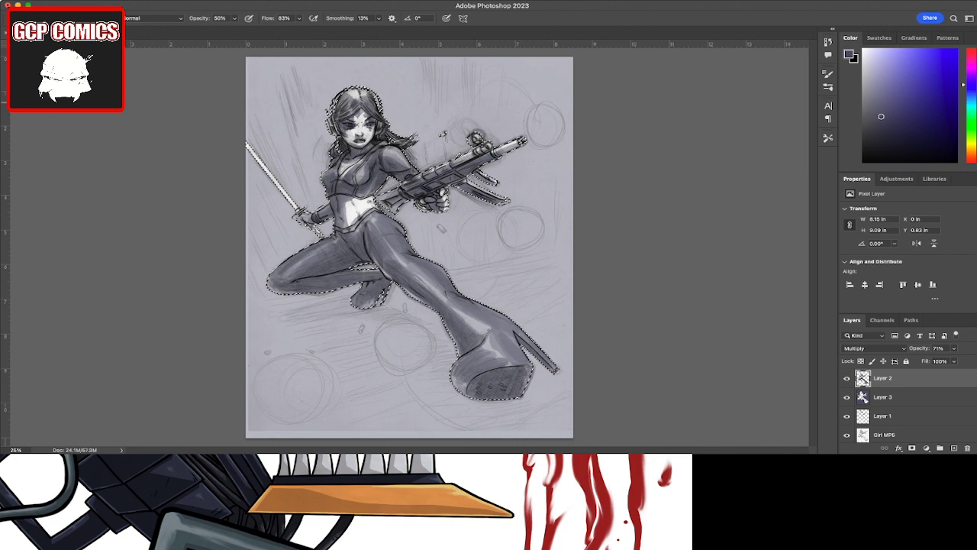
pyautogui.press('x')
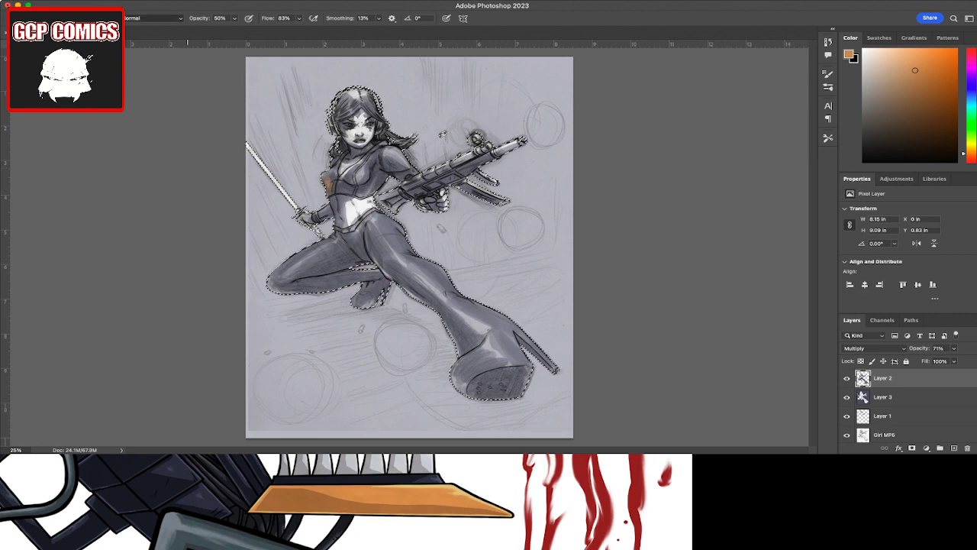
# Step: Set the brush to Multiply and paint orange skin tone on the face, neck, chest and shin
pyautogui.hotkey('shift', 'alt', 'm')
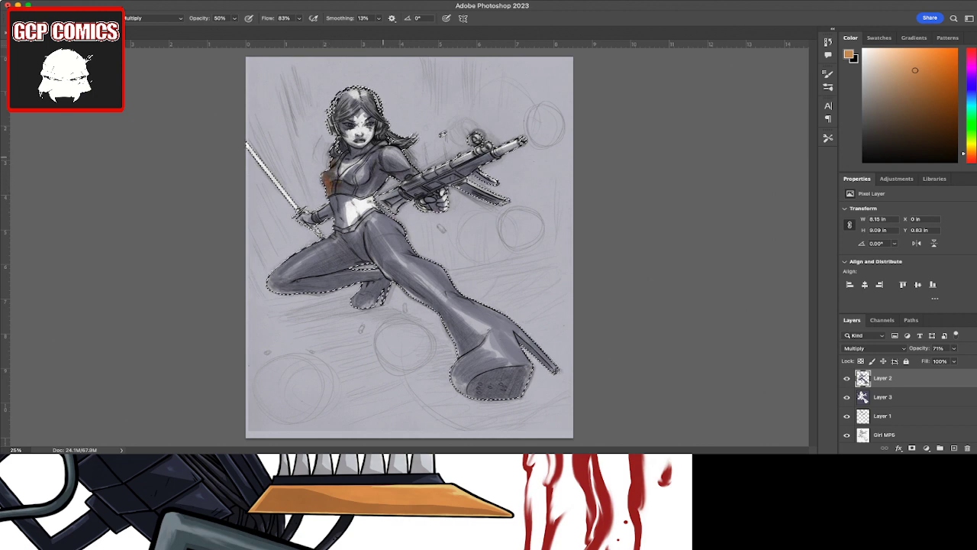
pyautogui.moveTo(372, 160); pyautogui.dragTo(359, 180)
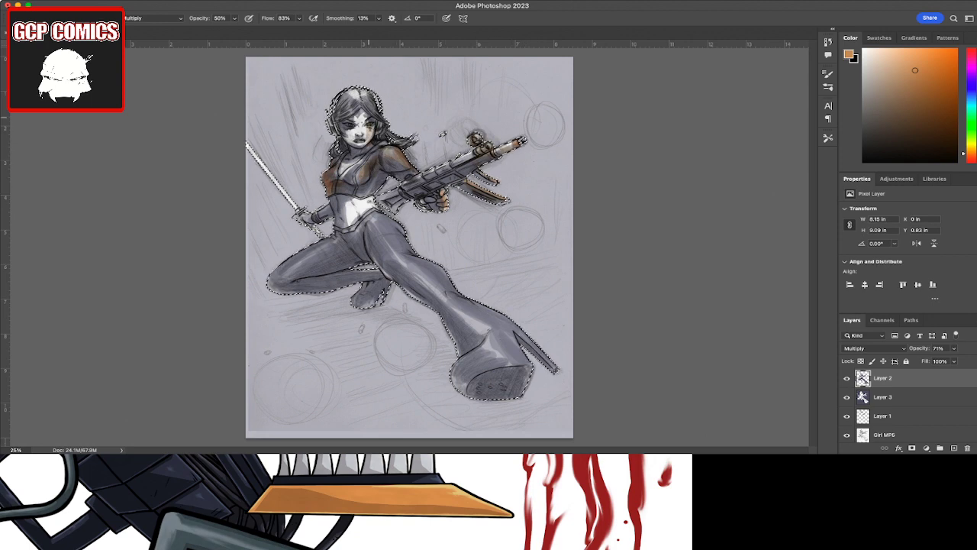
pyautogui.moveTo(361, 115)
pyautogui.mouseDown()
pyautogui.moveTo(361, 145)
pyautogui.moveTo(349, 139)
pyautogui.moveTo(362, 119)
pyautogui.mouseUp()
pyautogui.moveTo(359, 169)
pyautogui.mouseDown()
pyautogui.moveTo(359, 209)
pyautogui.moveTo(390, 256)
pyautogui.moveTo(455, 301)
pyautogui.moveTo(489, 356)
pyautogui.mouseUp()
pyautogui.moveTo(478, 319); pyautogui.dragTo(507, 364)
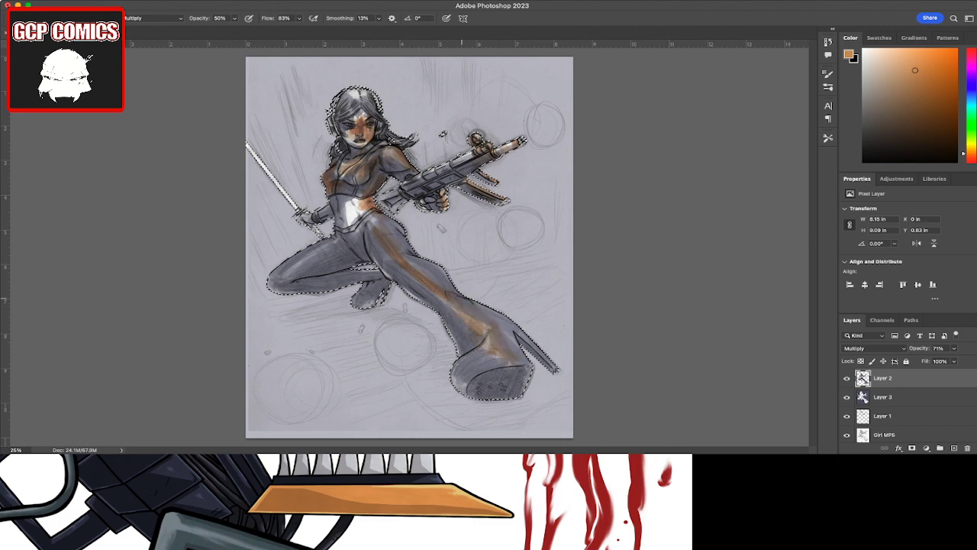
pyautogui.moveTo(510, 319); pyautogui.dragTo(489, 334)
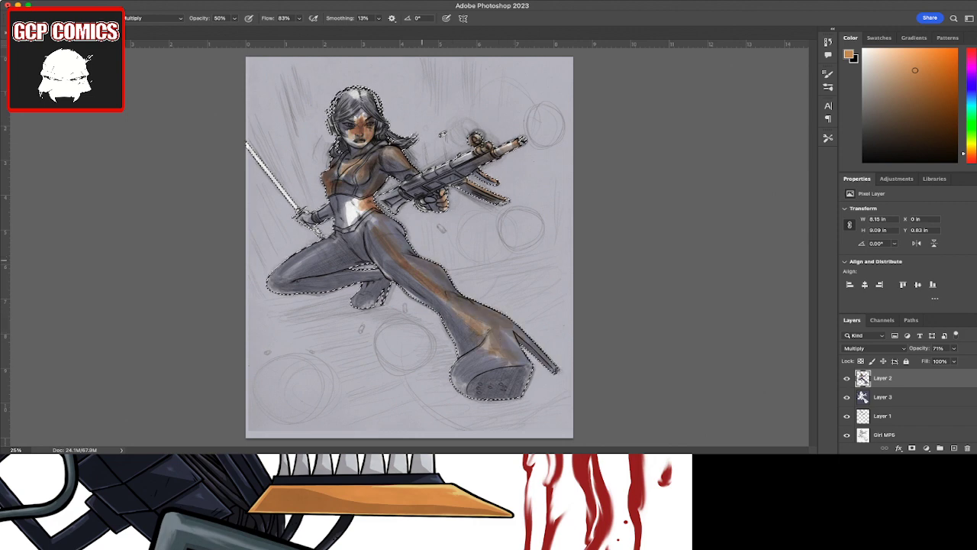
# Step: Add orange to the torso and left thigh, darken the hair, then restore Normal blending
pyautogui.moveTo(377, 229); pyautogui.dragTo(351, 197)
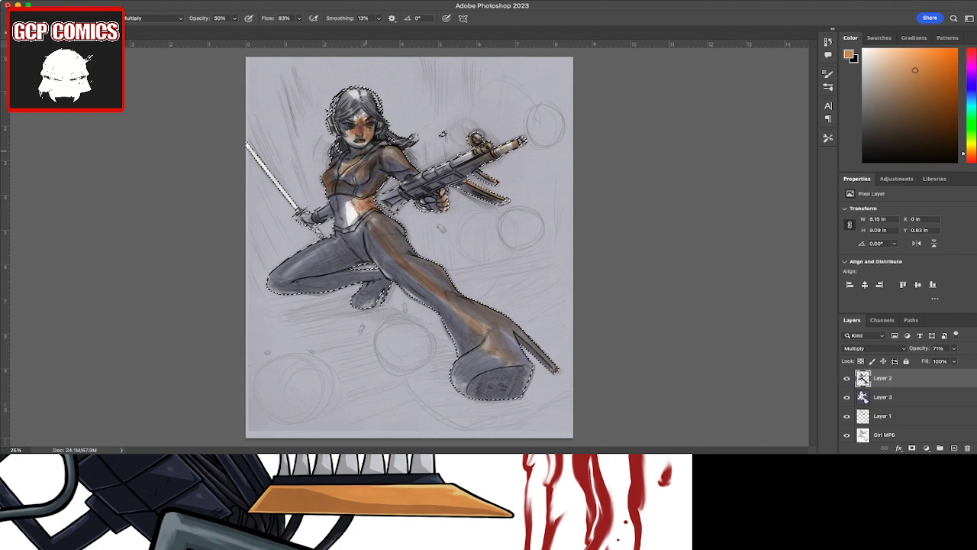
pyautogui.moveTo(283, 273); pyautogui.dragTo(322, 252)
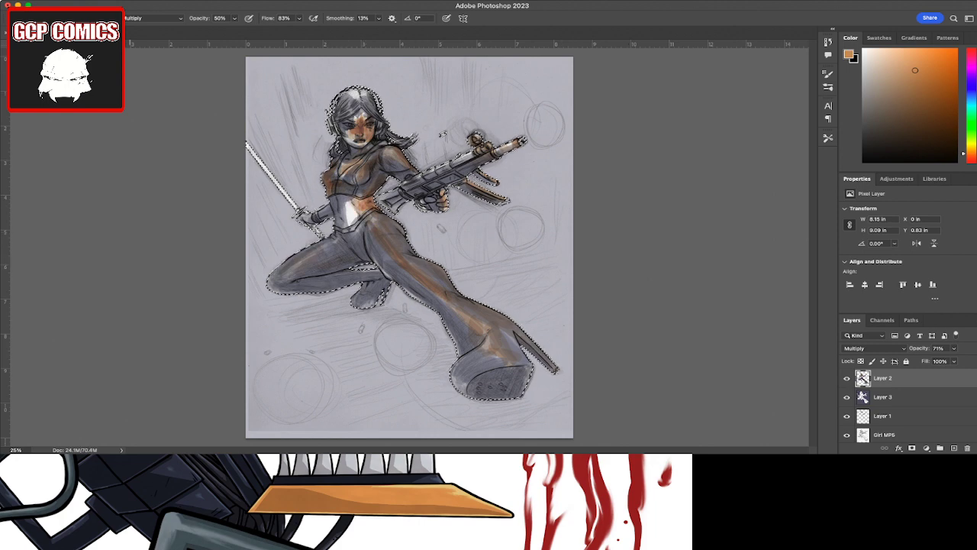
pyautogui.moveTo(341, 90); pyautogui.dragTo(335, 97)
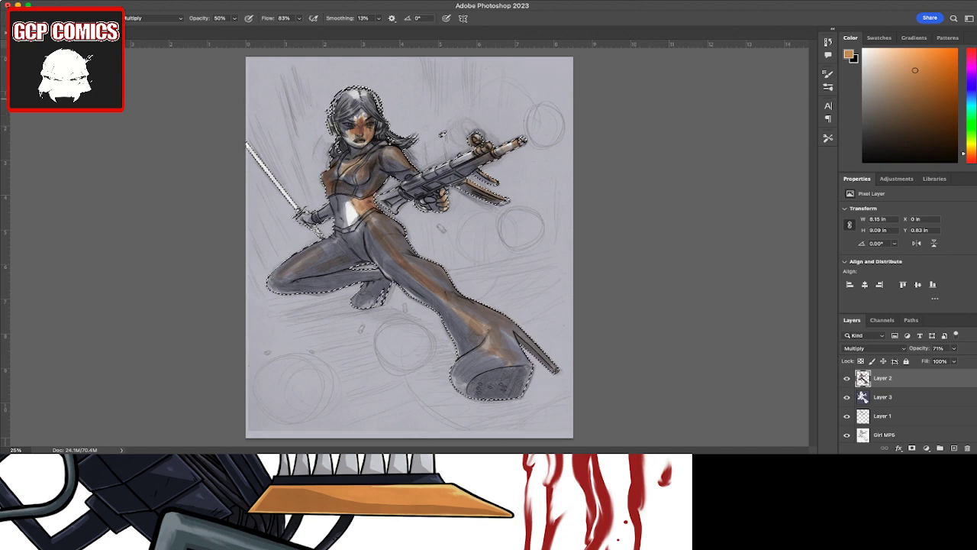
pyautogui.press('alt')
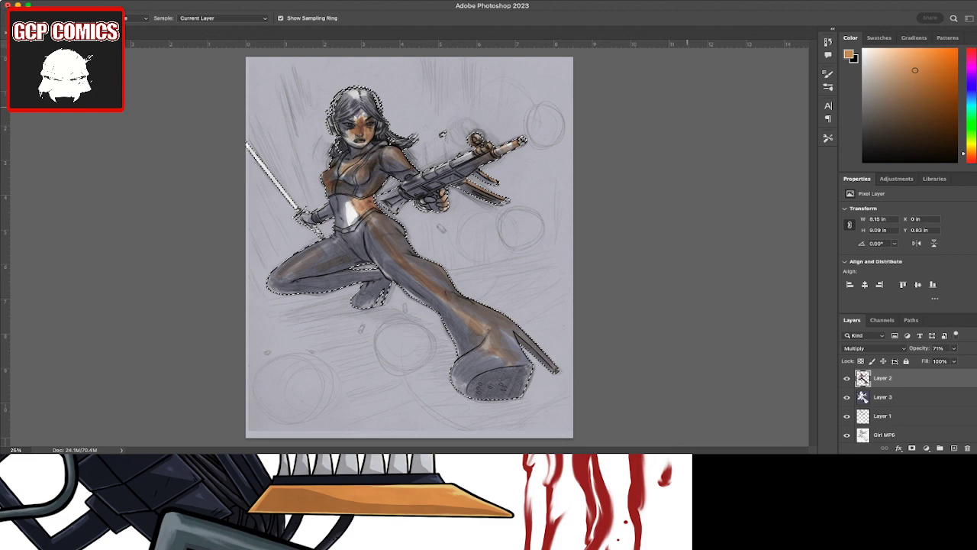
pyautogui.press('alt')
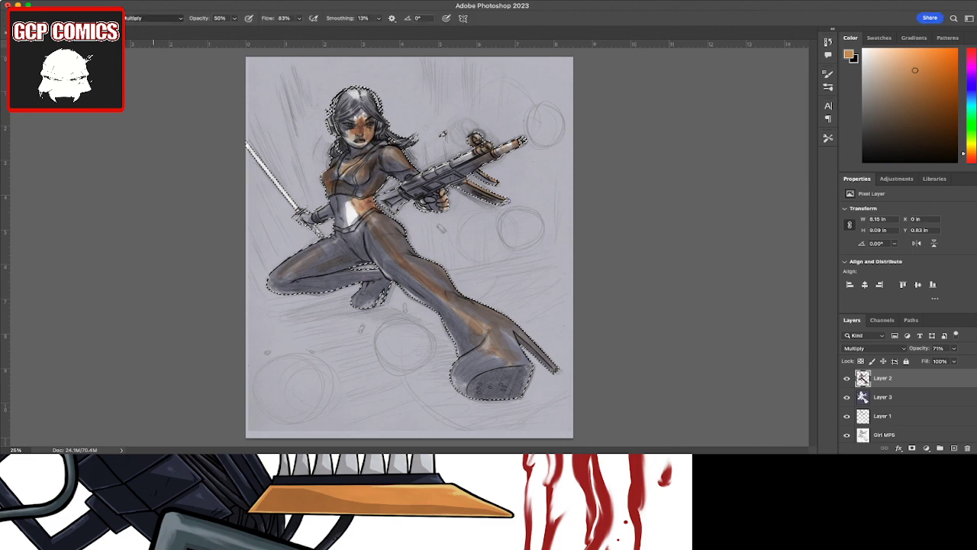
pyautogui.hotkey('shift', 'alt', 'n')
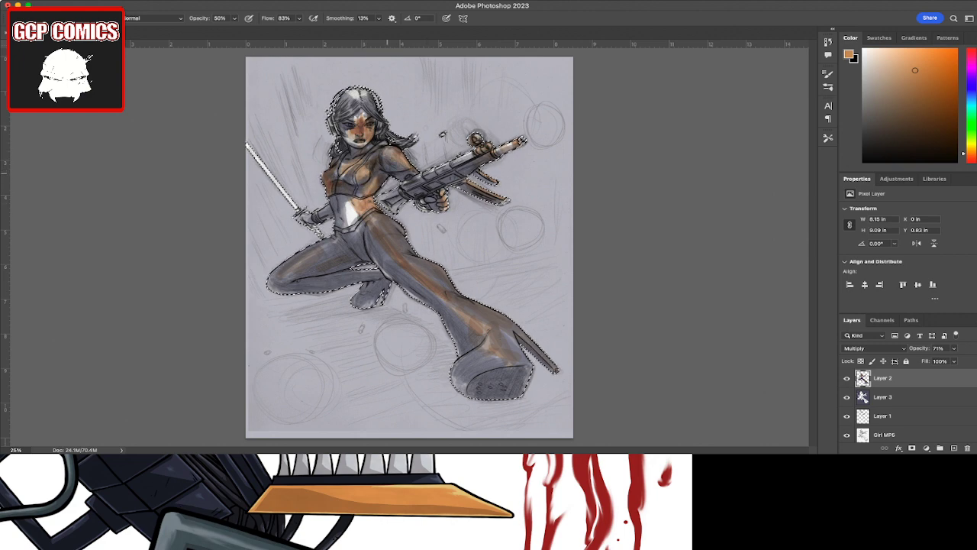
# Step: Paint lighter orange over the hip and thigh, then sample grey-purple from the legs
pyautogui.moveTo(375, 221)
pyautogui.mouseDown()
pyautogui.moveTo(438, 278)
pyautogui.moveTo(480, 339)
pyautogui.moveTo(510, 359)
pyautogui.moveTo(511, 319)
pyautogui.moveTo(554, 370)
pyautogui.mouseUp()
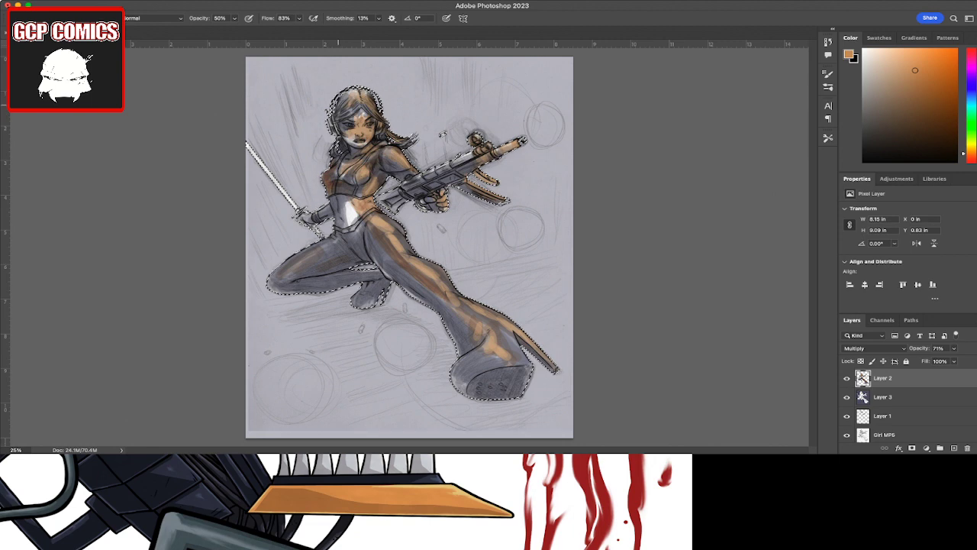
pyautogui.press('e')
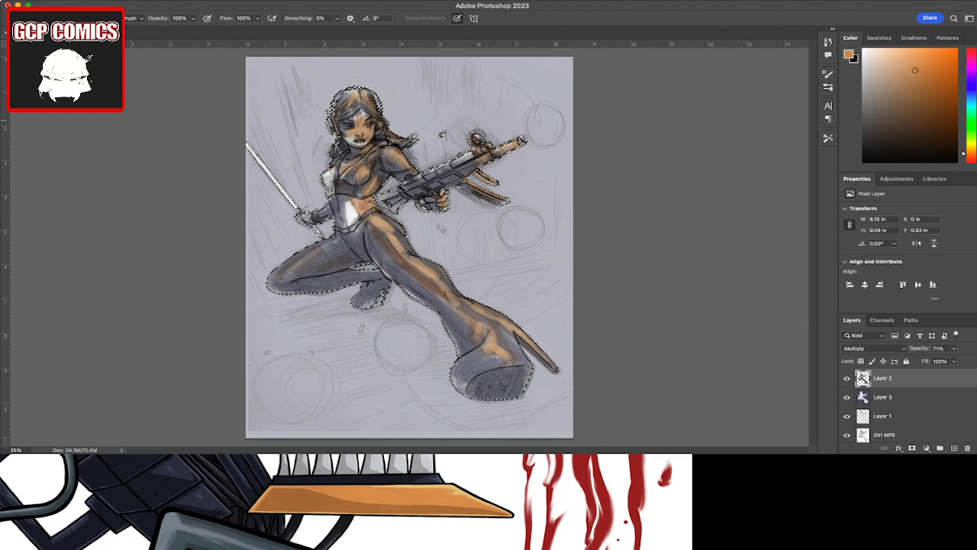
pyautogui.press('i')
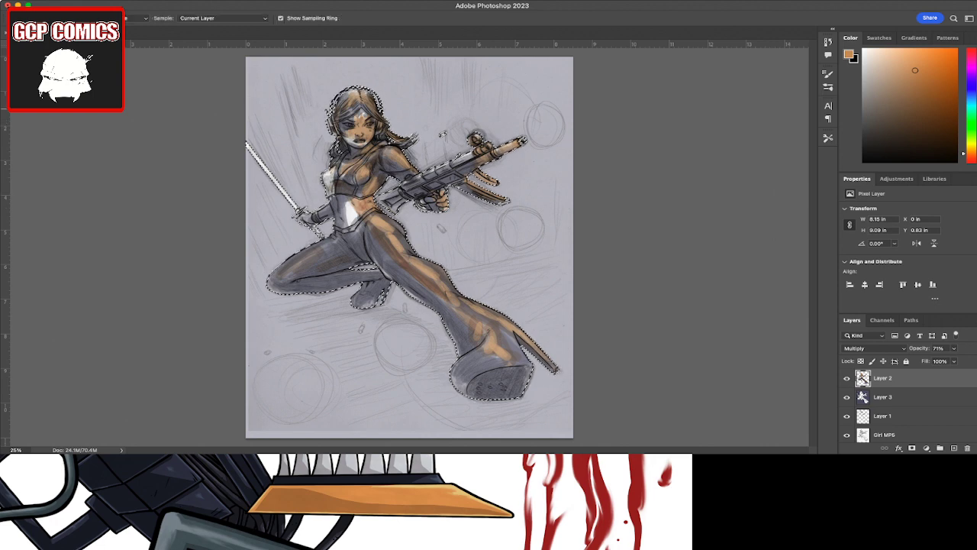
pyautogui.click(313, 273)
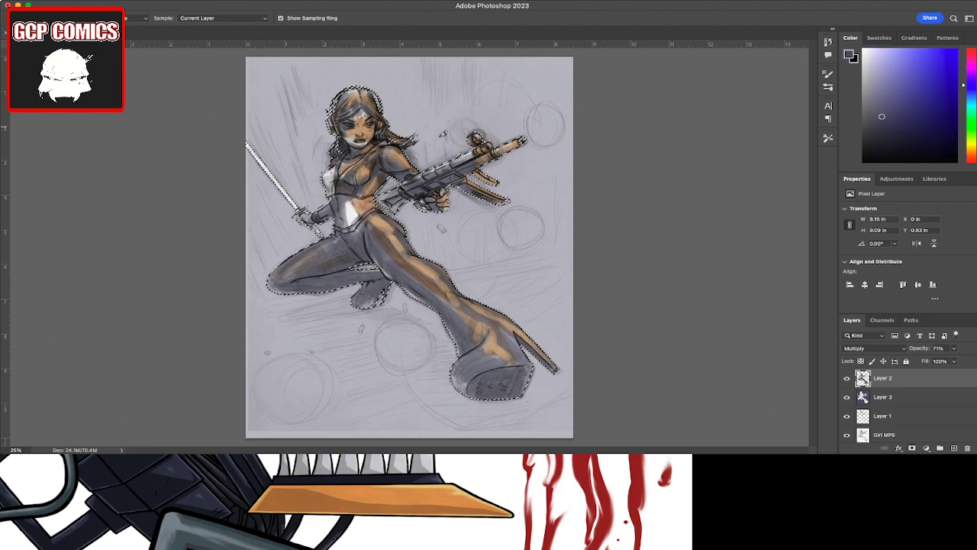
pyautogui.press('b')
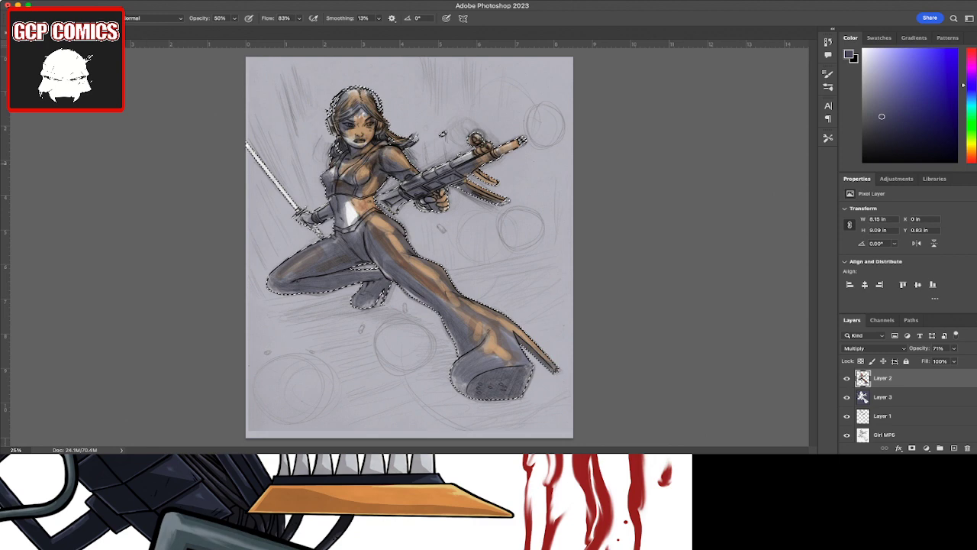
# Step: Paint grey-purple on the hair top, deselect, and bring Streamlabs Desktop to the front
pyautogui.moveTo(378, 90)
pyautogui.mouseDown()
pyautogui.moveTo(330, 128)
pyautogui.moveTo(382, 93)
pyautogui.mouseUp()
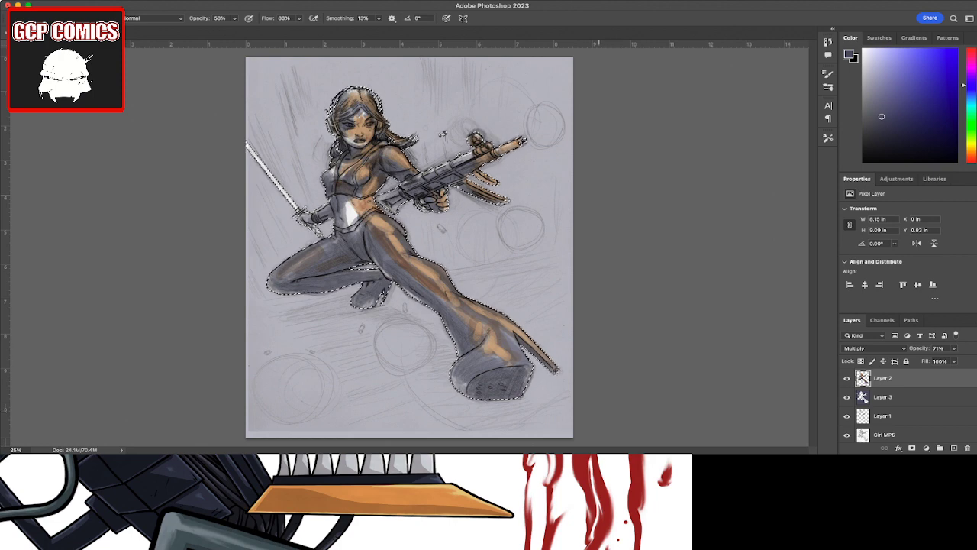
pyautogui.hotkey('ctrl', 'd')
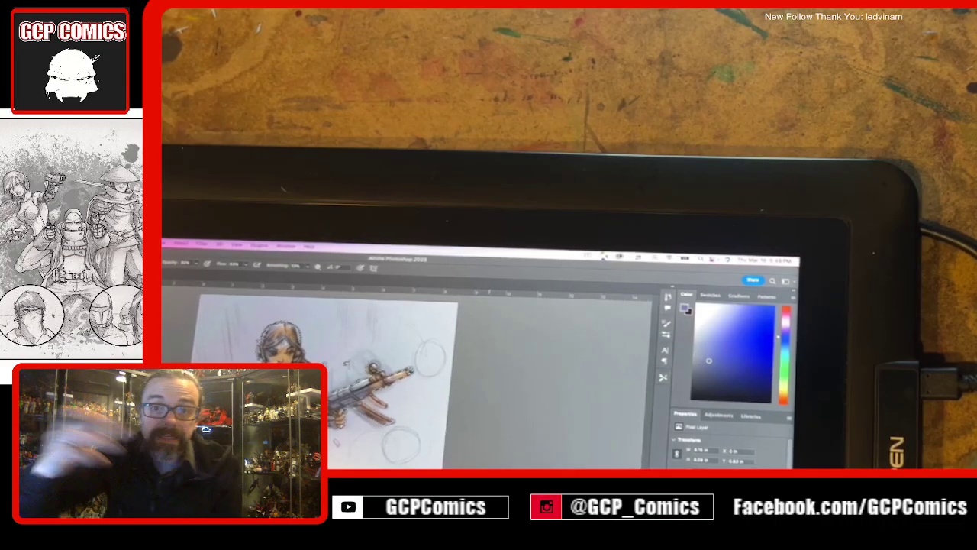
pyautogui.press('super+Tab')
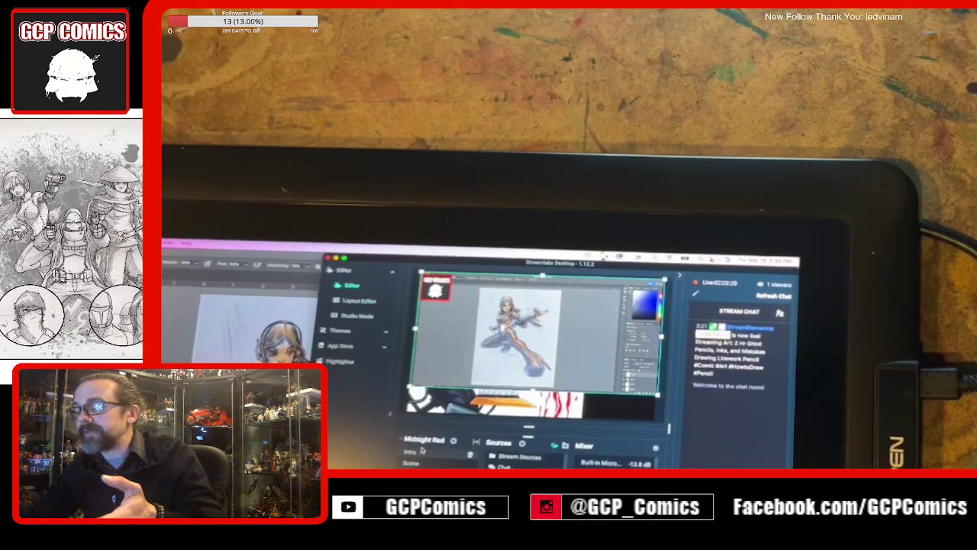